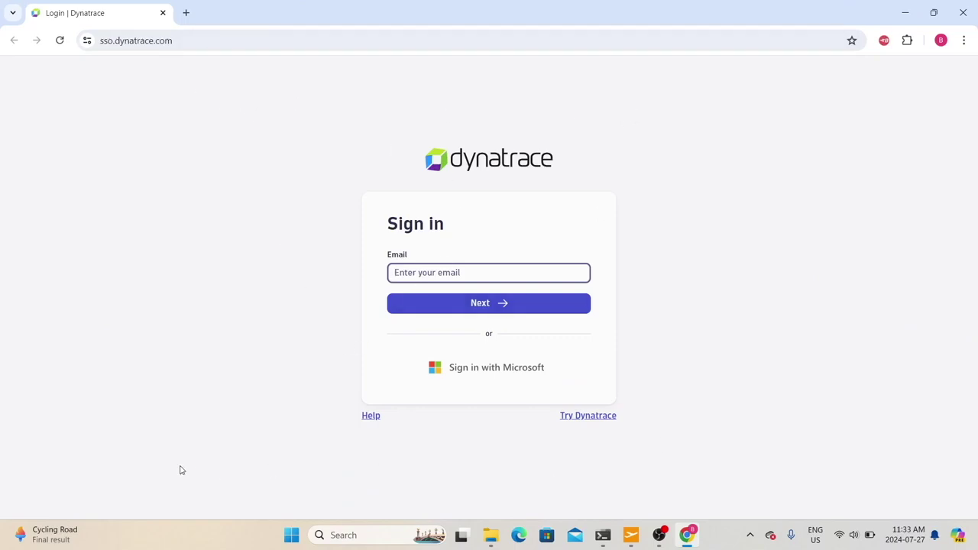
Sign in to Dynatrace with the account email and password.
left_click(420, 272)
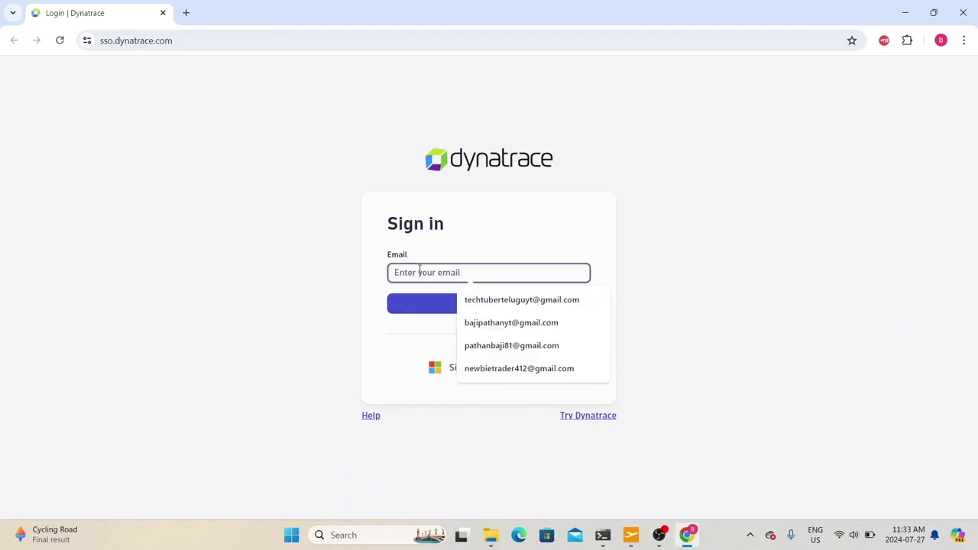
left_click(517, 302)
left_click(490, 309)
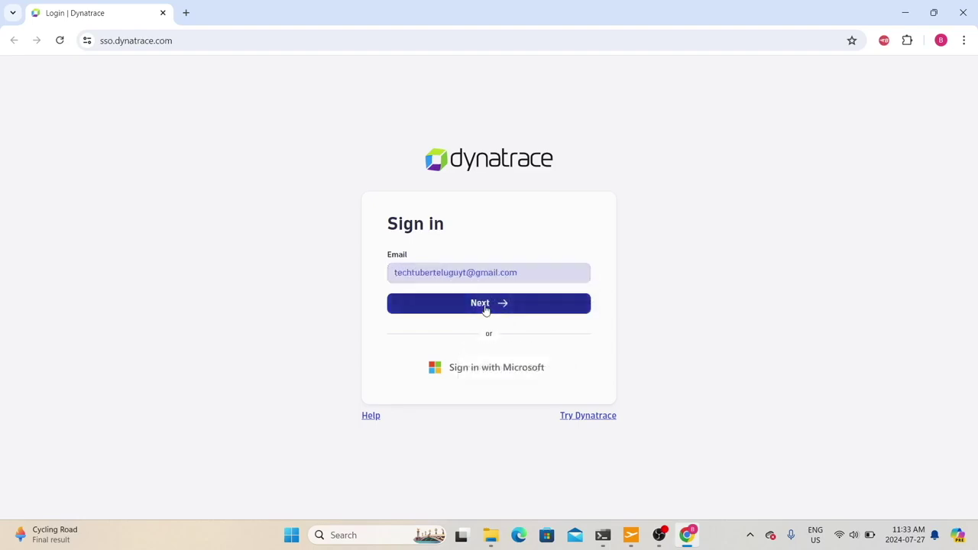
key("ctrl+v")
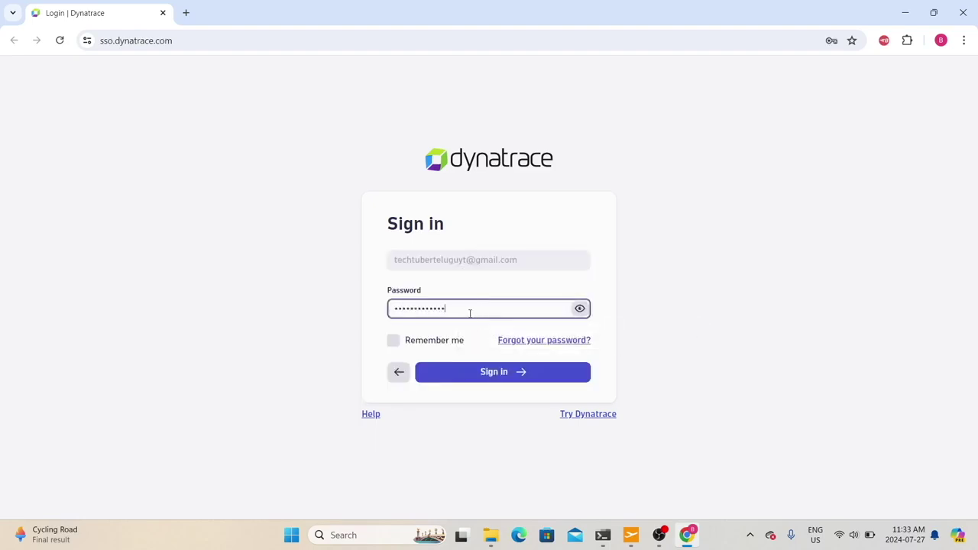
left_click(507, 379)
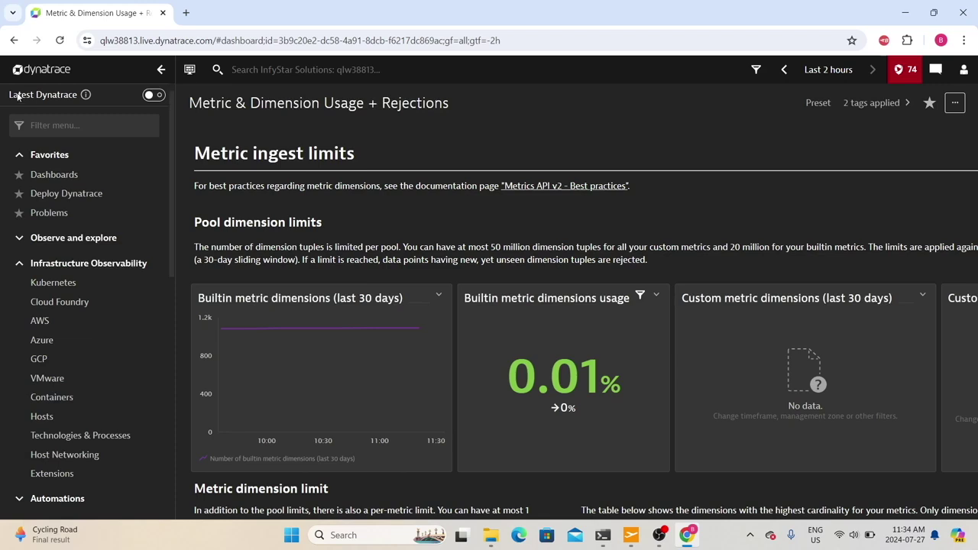
Switch the environment to the Latest Dynatrace interface and open Hosts Classic.
left_click(153, 95)
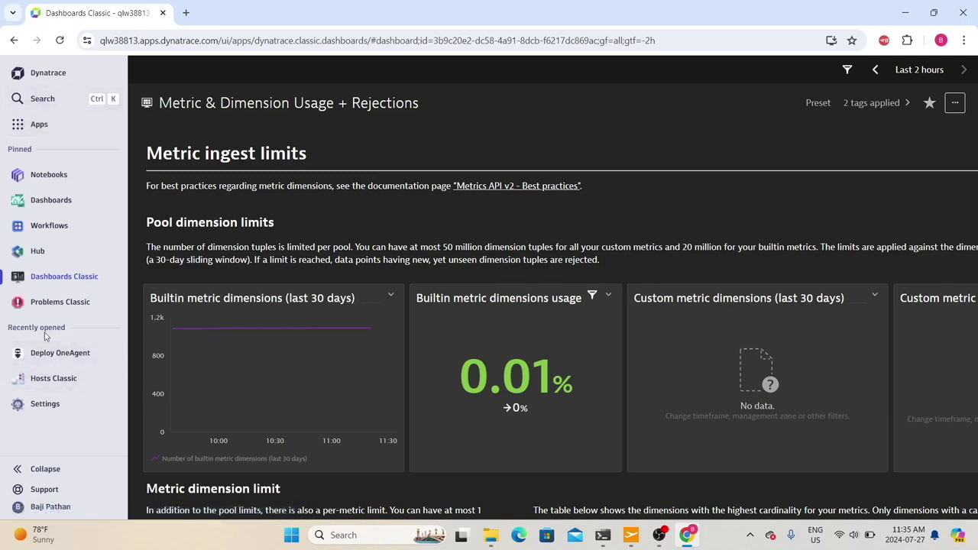
left_click(56, 385)
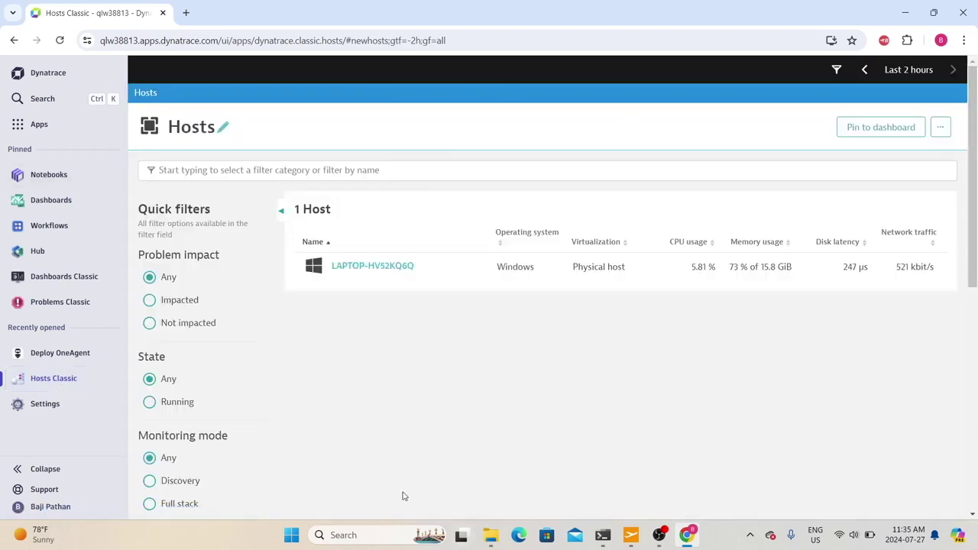
Turn off Latest Dynatrace for the Hosts page and highlight the host count above the table.
left_click(50, 509)
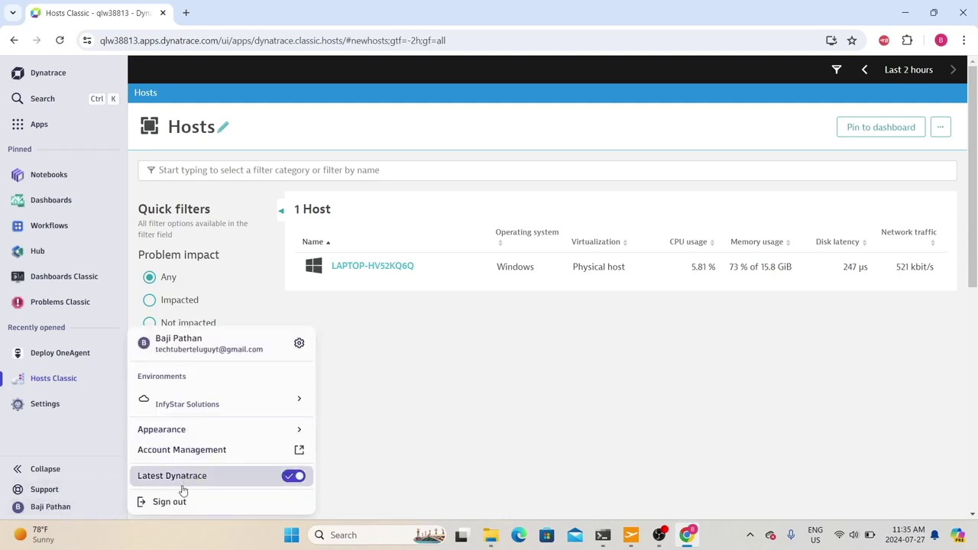
left_click(290, 483)
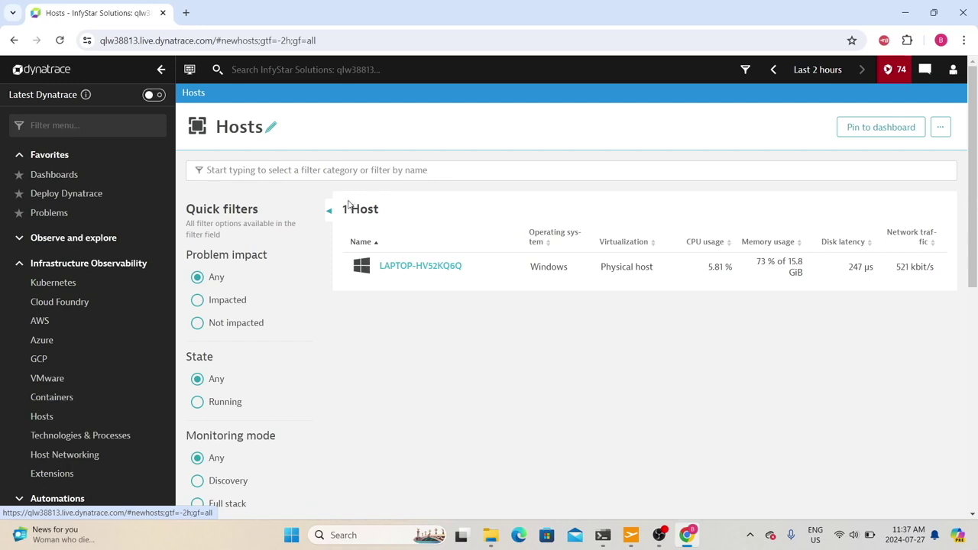
left_click_drag(341, 210, 376, 210)
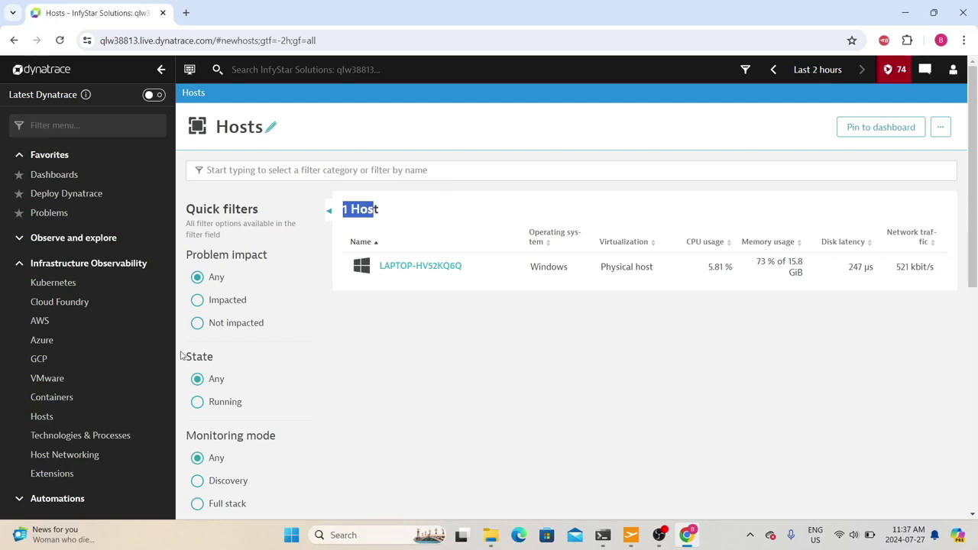
Examine the filter categories available for the host list, including the values offered for Operating system.
left_click(255, 171)
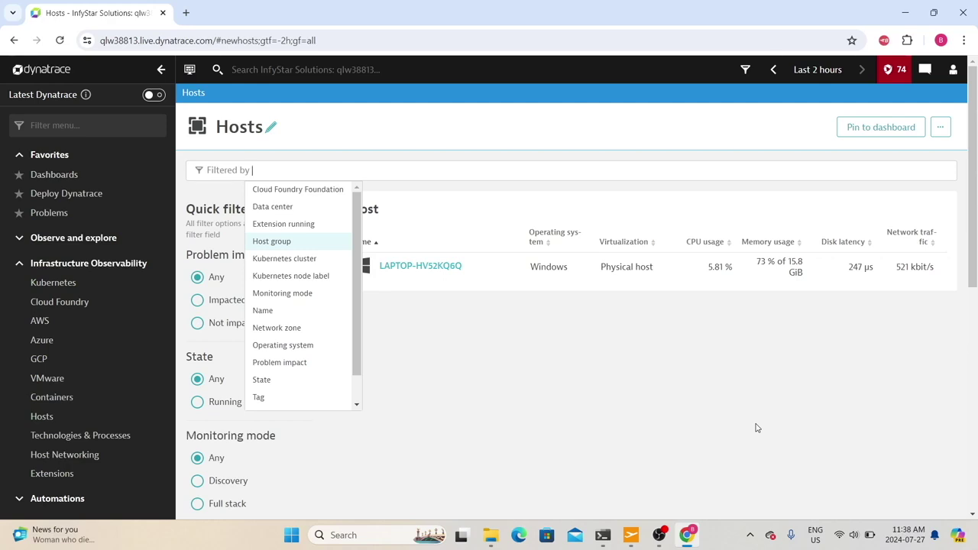
left_click(268, 345)
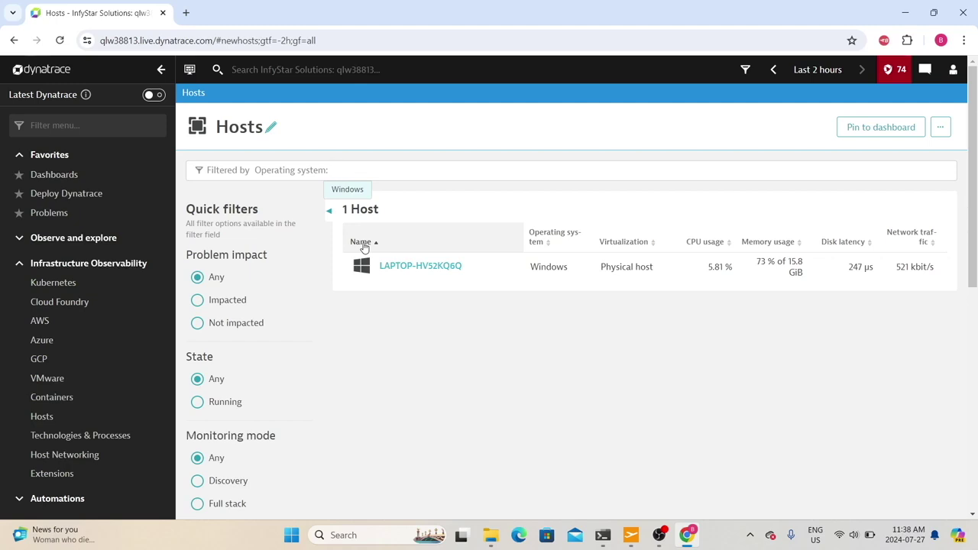
key("BackSpace")
key("BackSpace")
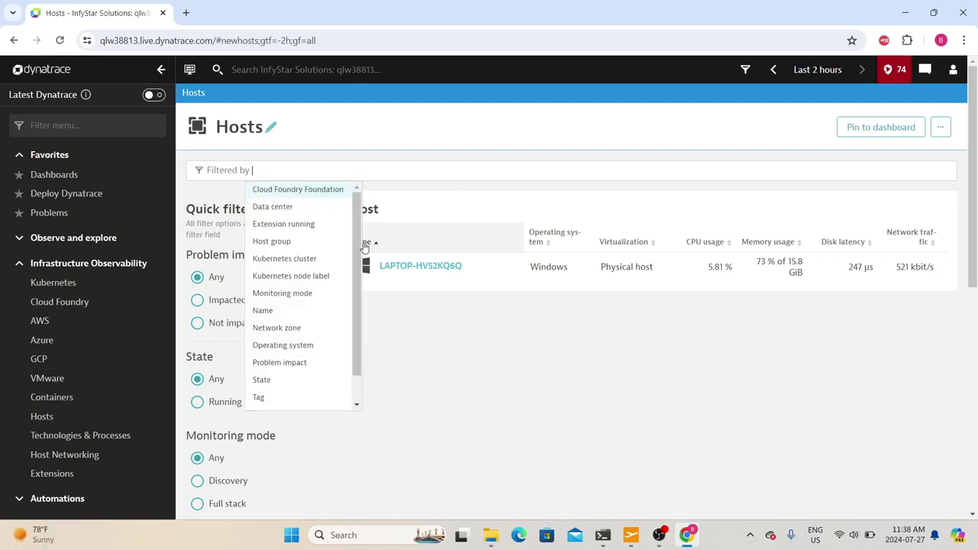
scroll(305, 252, "down", 3)
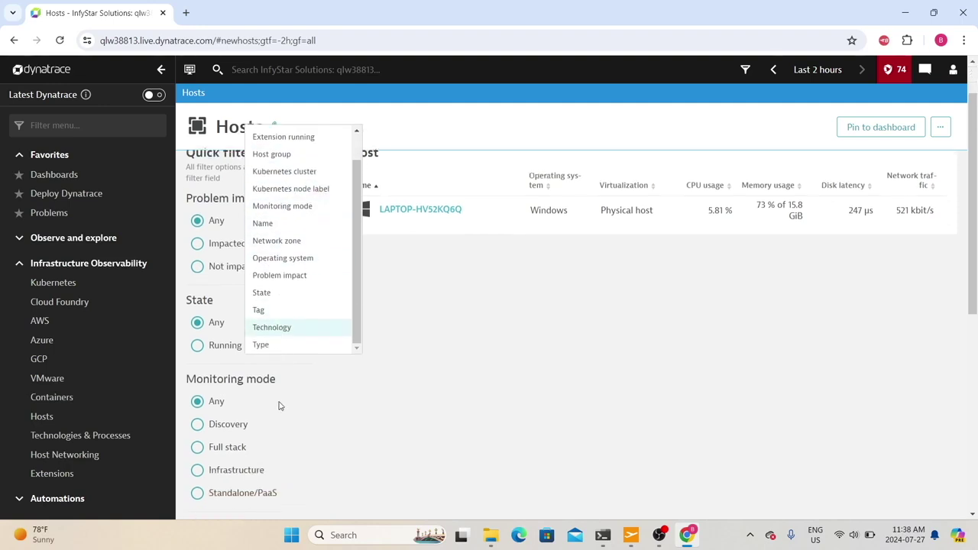
scroll(298, 314, "up", 3)
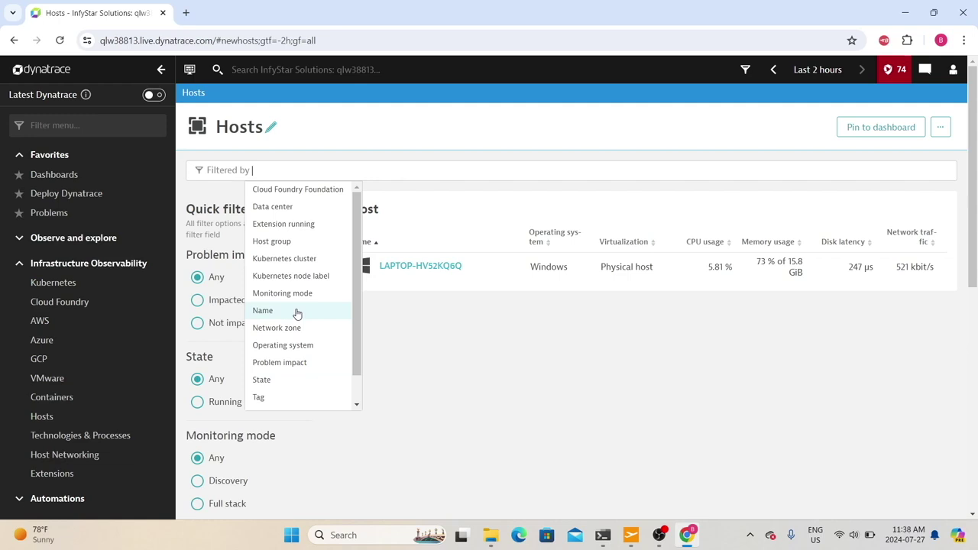
left_click(188, 200)
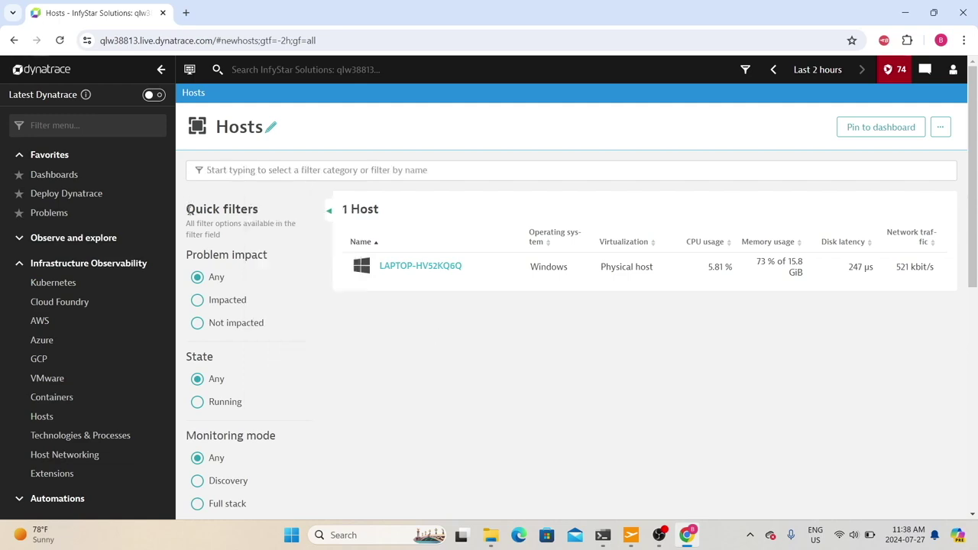
Review the host quick filters, from problem impact, state and monitoring mode to operating system, type, network zone and running extensions.
left_click_drag(186, 209, 261, 212)
scroll(256, 241, "down", 2)
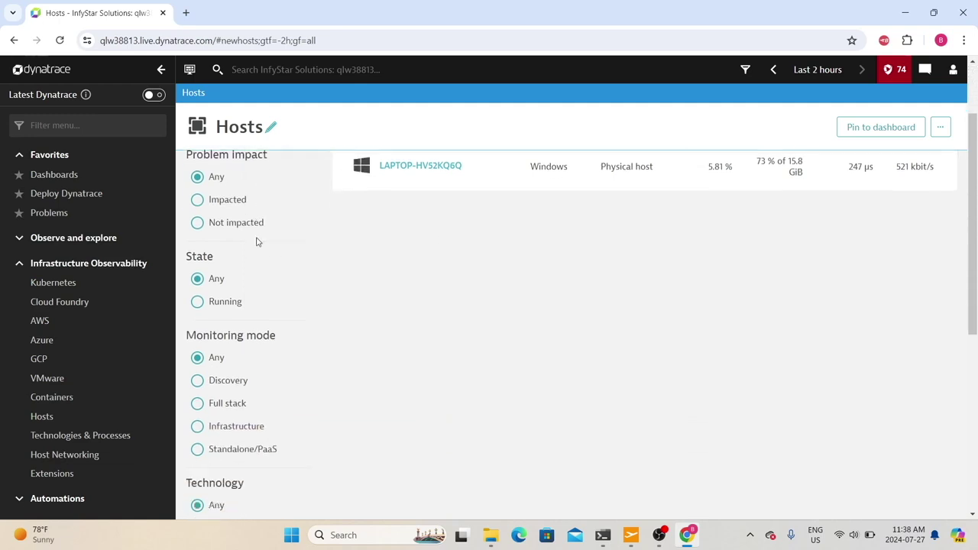
scroll(256, 244, "up", 2)
left_click(283, 167)
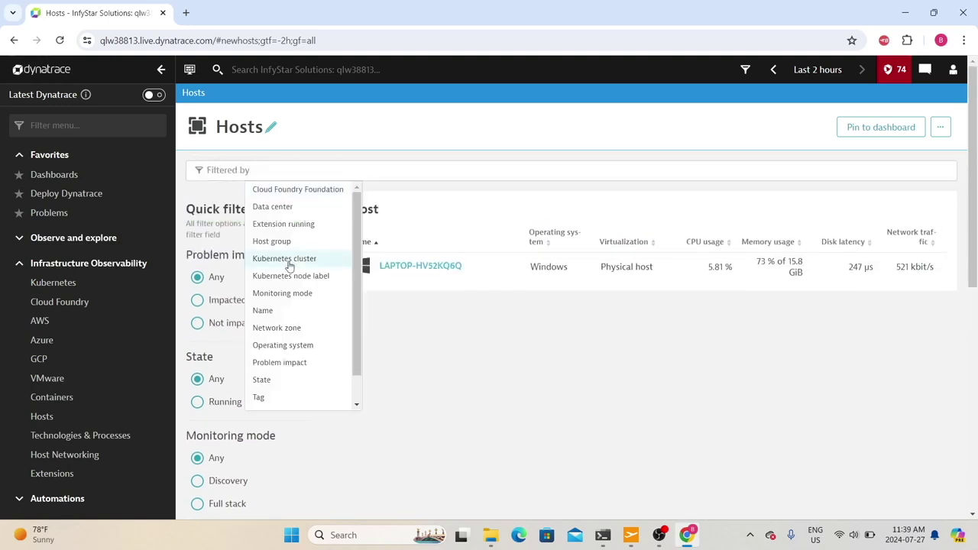
left_click(371, 280)
scroll(273, 275, "down", 1)
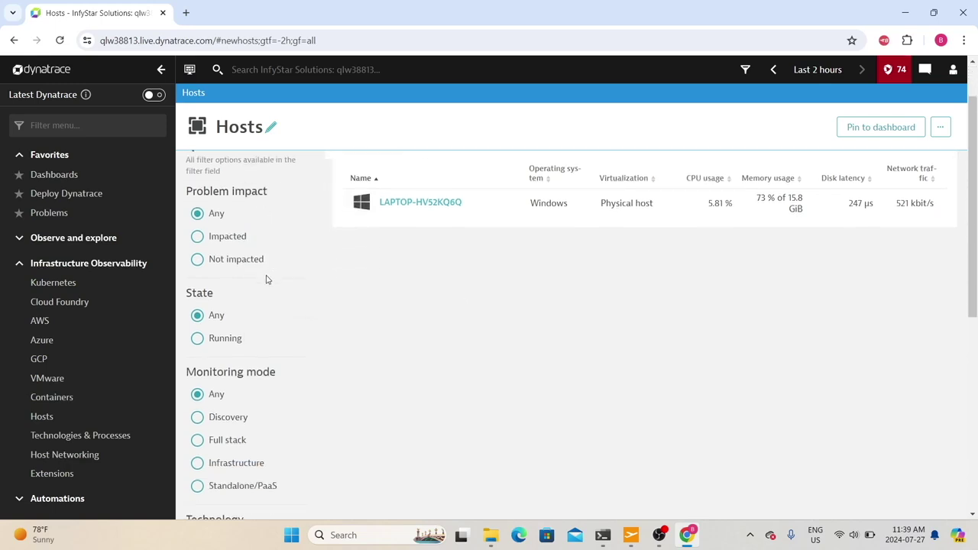
scroll(257, 309, "down", 3)
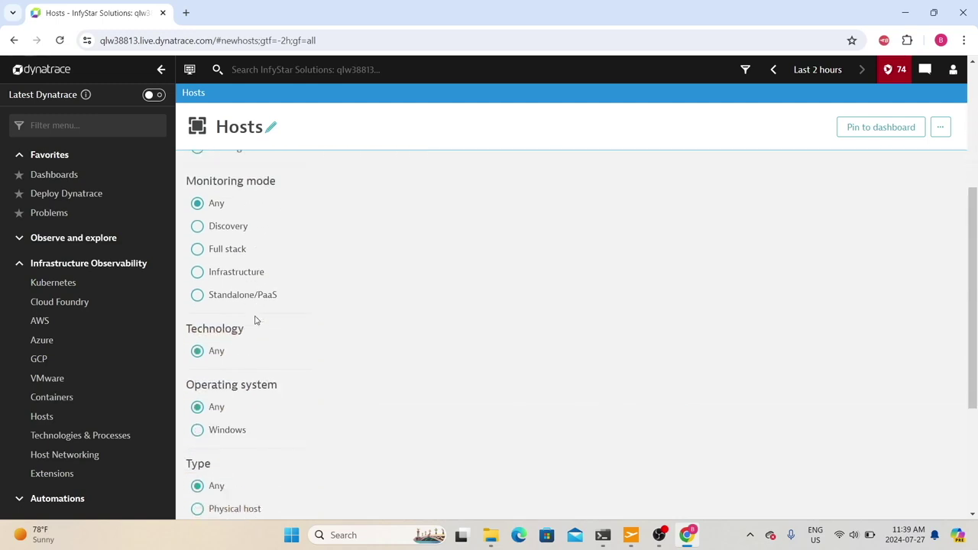
scroll(251, 332, "down", 3)
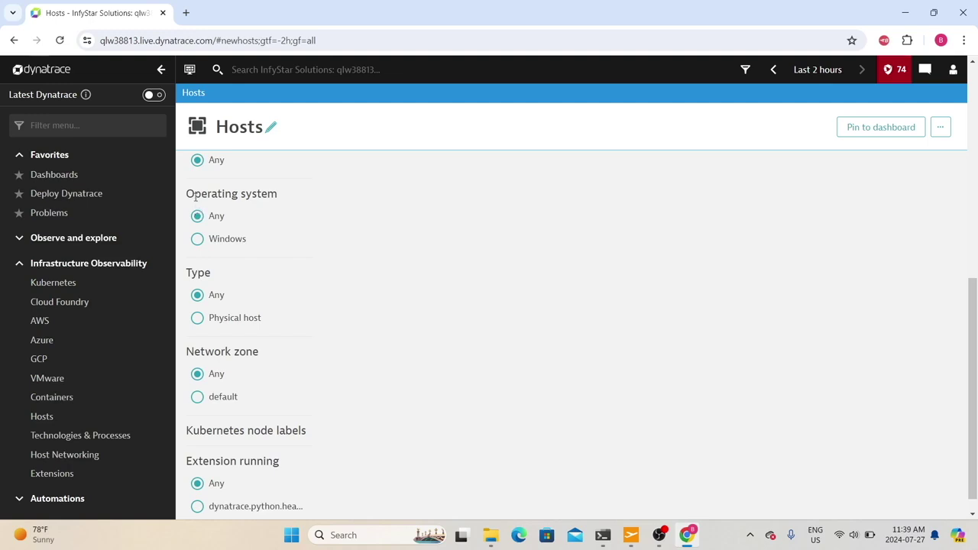
Filter the host list to the Windows operating system using the quick filters, and remove that filter again.
scroll(217, 340, "up", 2)
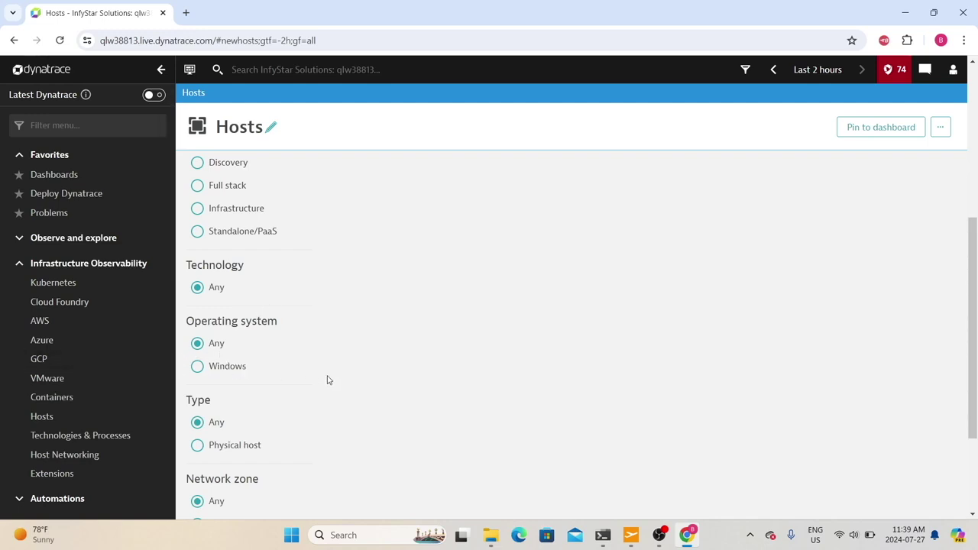
scroll(317, 239, "up", 3)
scroll(316, 239, "up", 1)
scroll(431, 378, "down", 3)
scroll(232, 409, "up", 2)
scroll(258, 449, "up", 1)
scroll(305, 375, "down", 4)
scroll(239, 380, "up", 4)
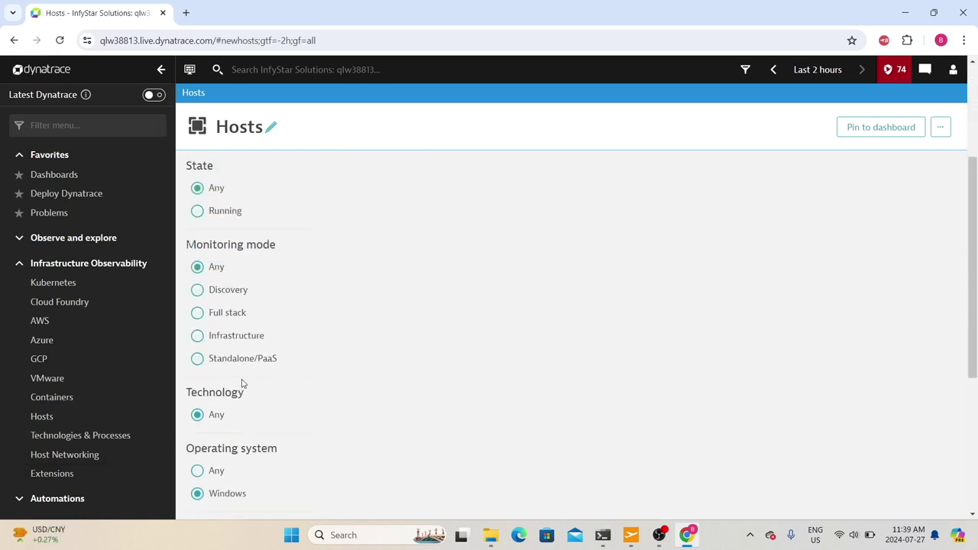
scroll(321, 386, "down", 2)
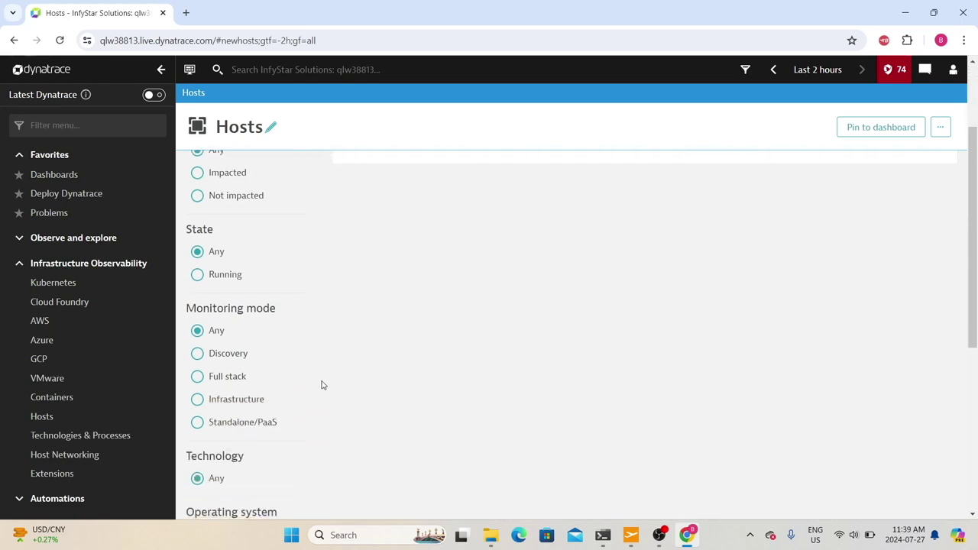
scroll(325, 386, "up", 2)
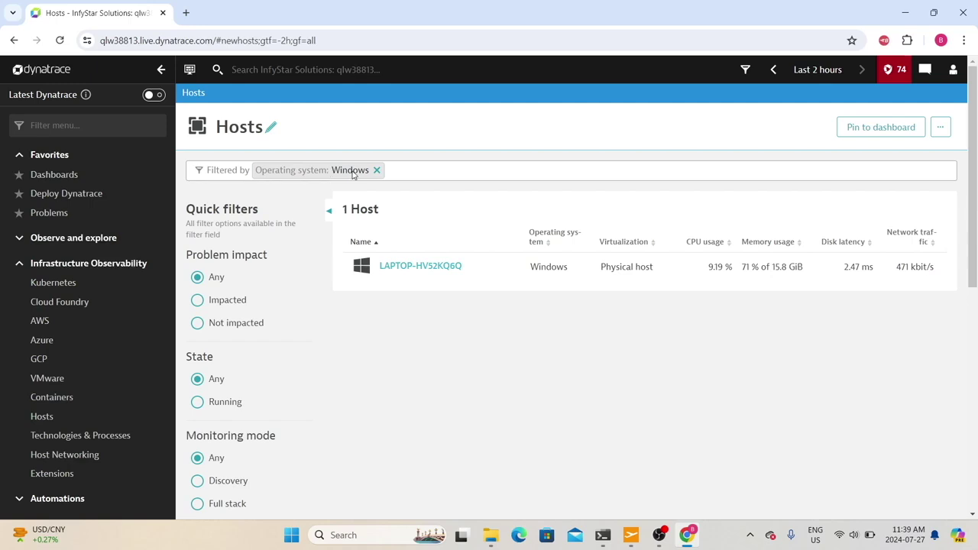
left_click(377, 171)
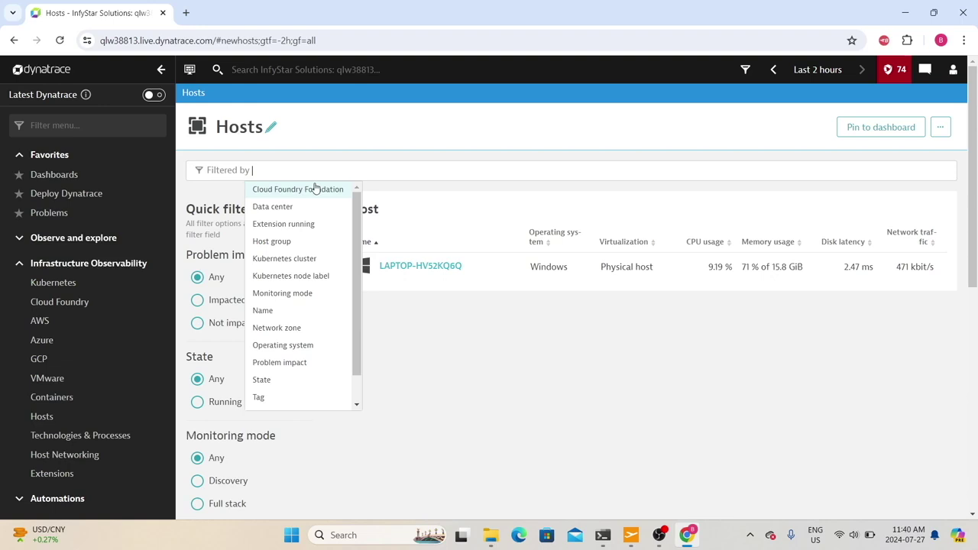
key("Escape")
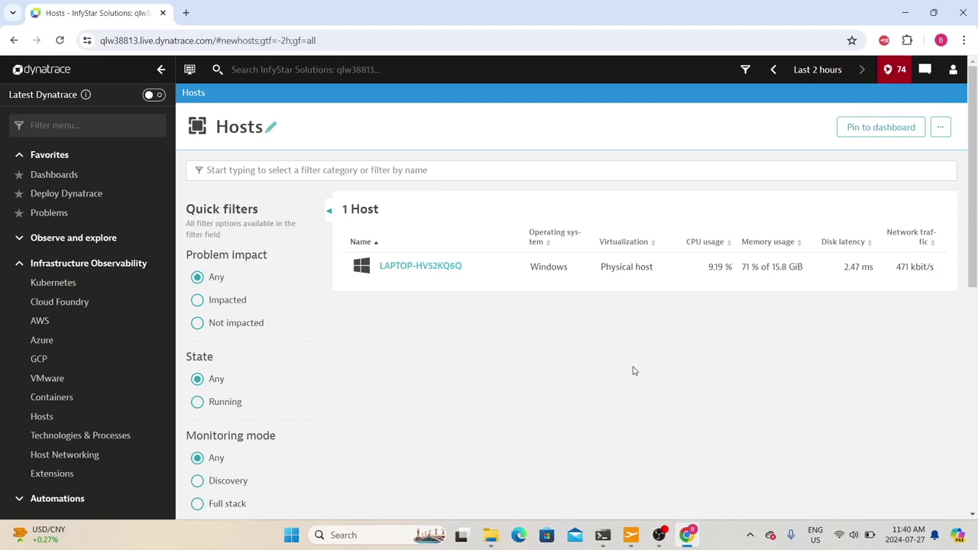
Choose to monitor another host and review the platforms offered for the OneAgent download.
left_click(940, 128)
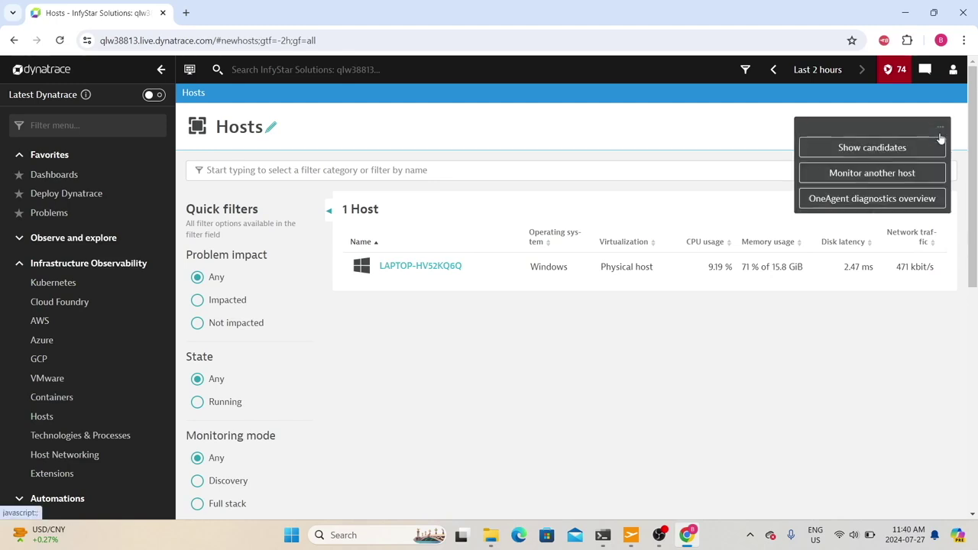
left_click(814, 175)
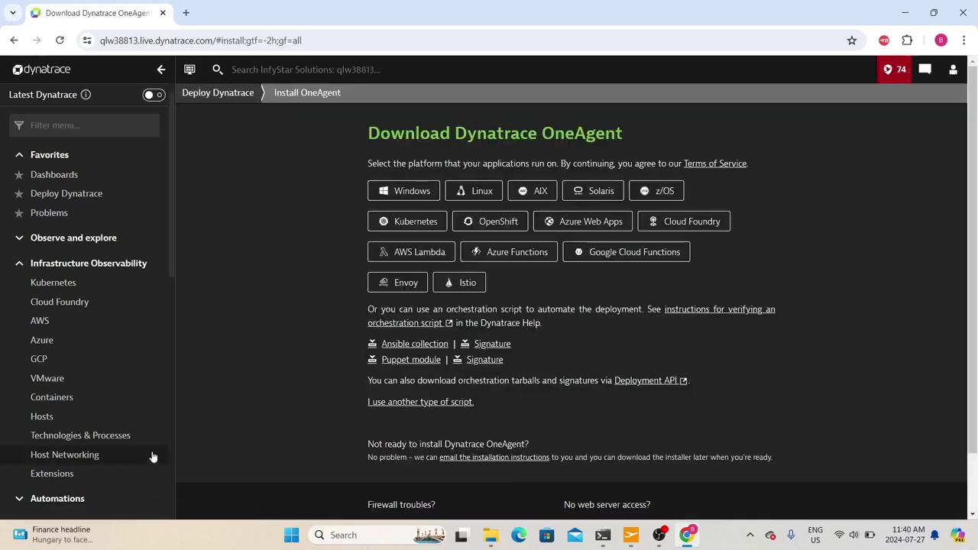
scroll(455, 403, "down", 1)
scroll(420, 328, "up", 1)
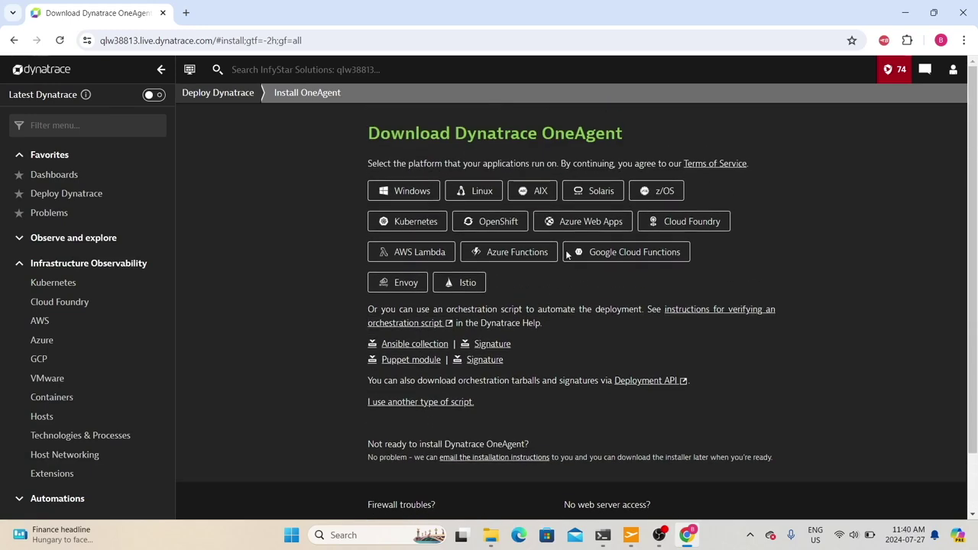
Review the OneAgent installation instructions for Linux and return to the Hosts list.
left_click(484, 192)
scroll(504, 362, "down", 3)
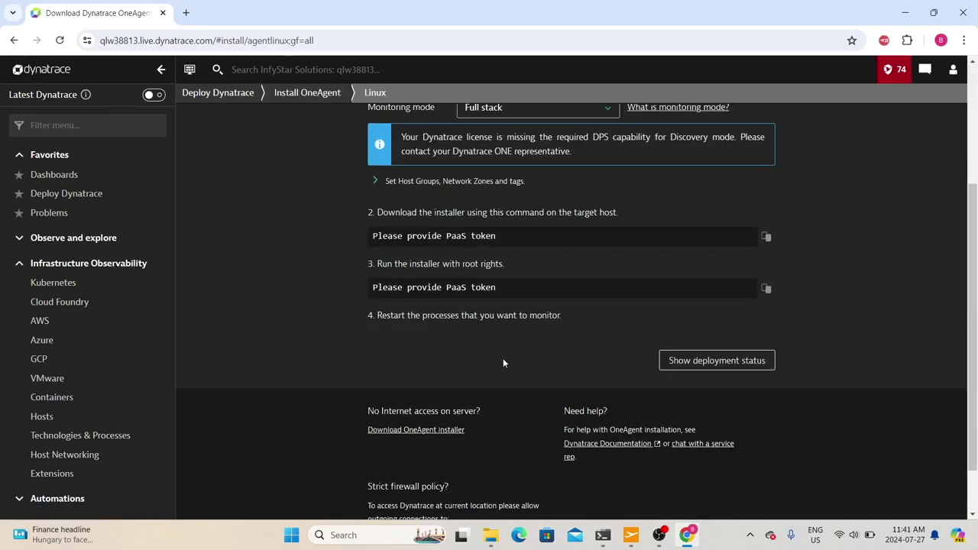
scroll(503, 363, "up", 3)
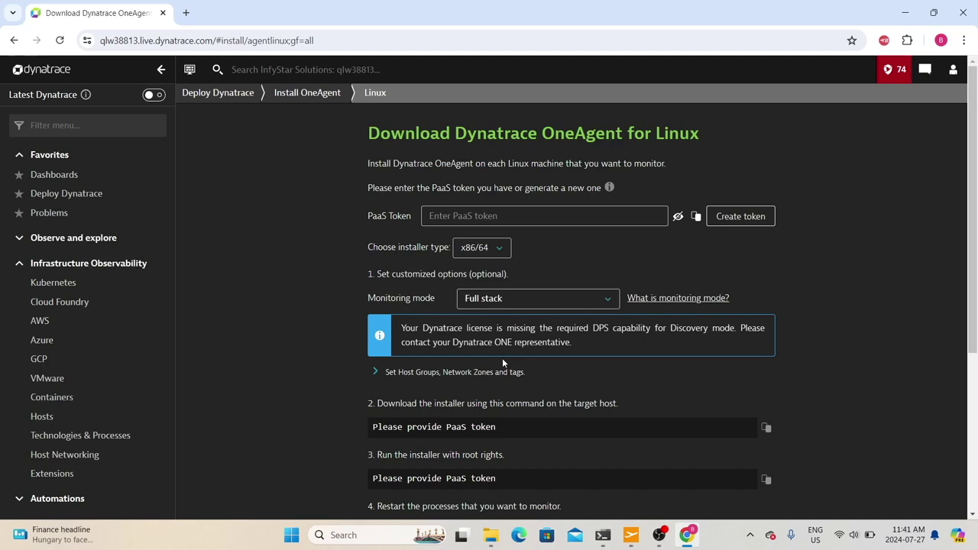
left_click(14, 40)
left_click(14, 40)
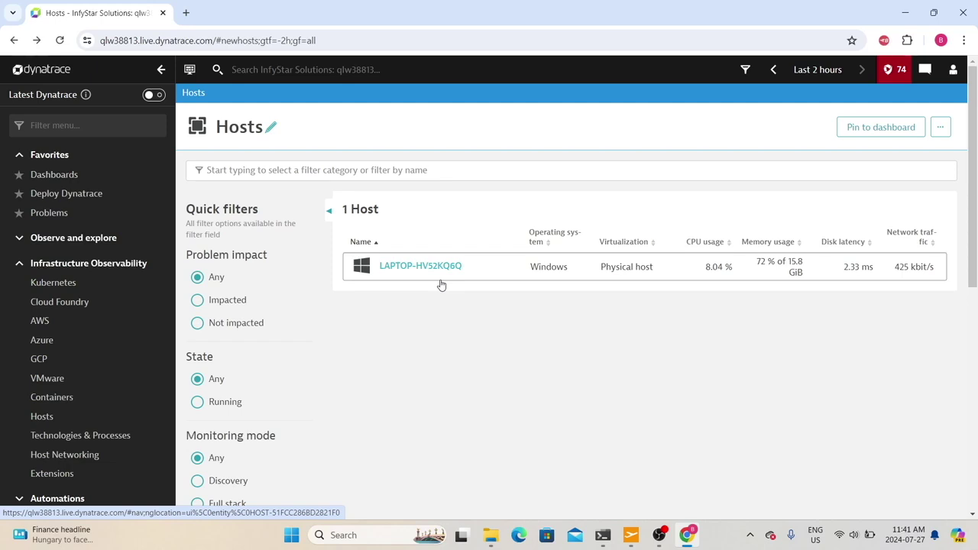
Open the Windows System About settings and examine the laptop's device name and specifications.
right_click(292, 543)
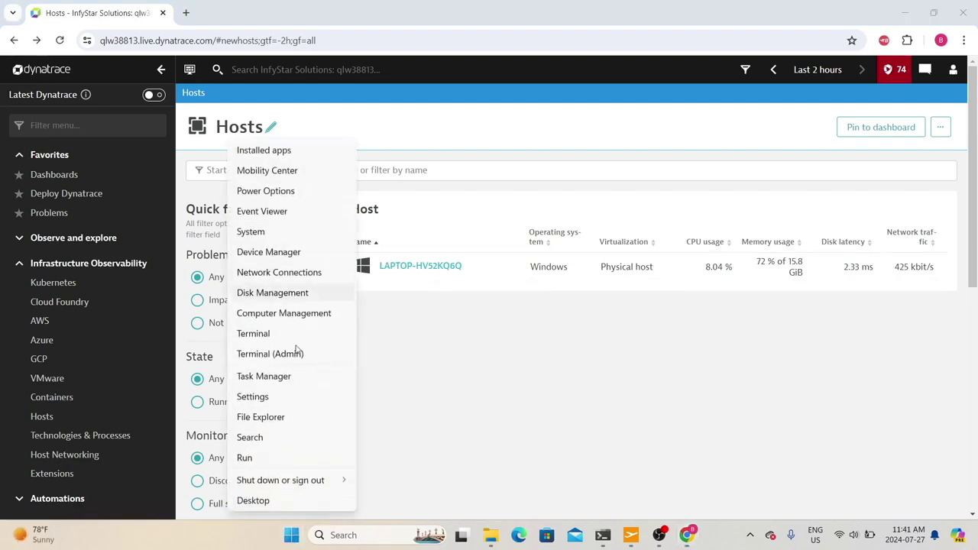
left_click(251, 233)
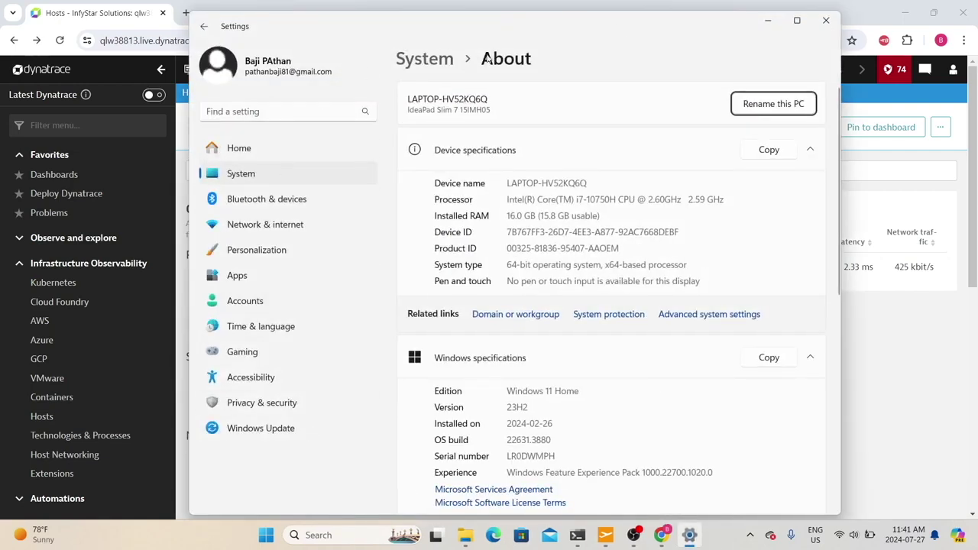
scroll(501, 363, "down", 1)
scroll(499, 369, "up", 1)
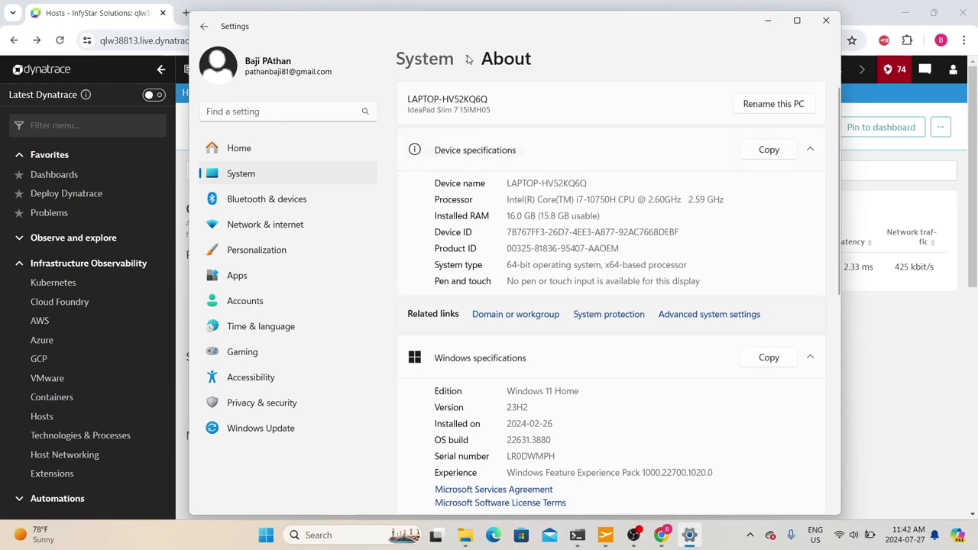
Compare the device name in the Windows About settings with the monitored host in the Hosts list, and close the Windows settings.
left_click_drag(463, 26, 503, 304)
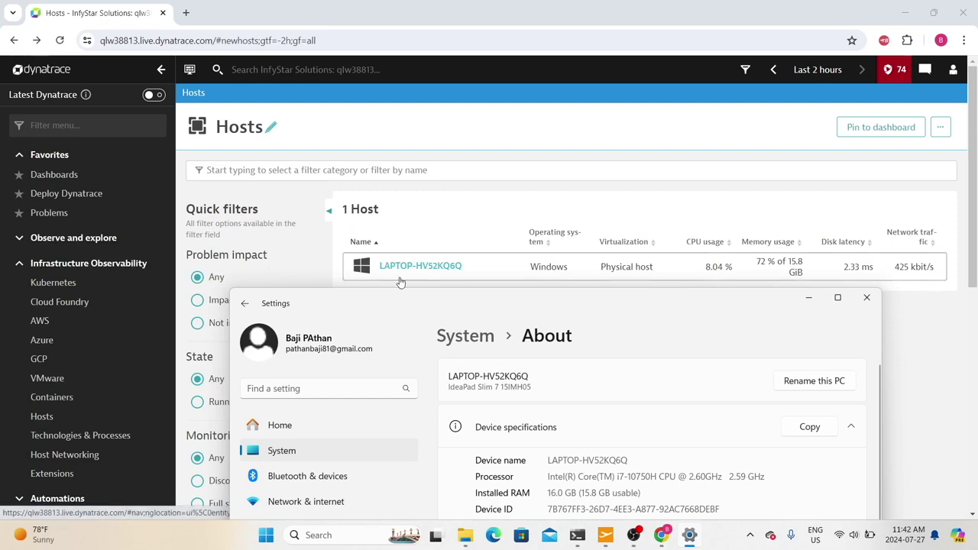
left_click(867, 297)
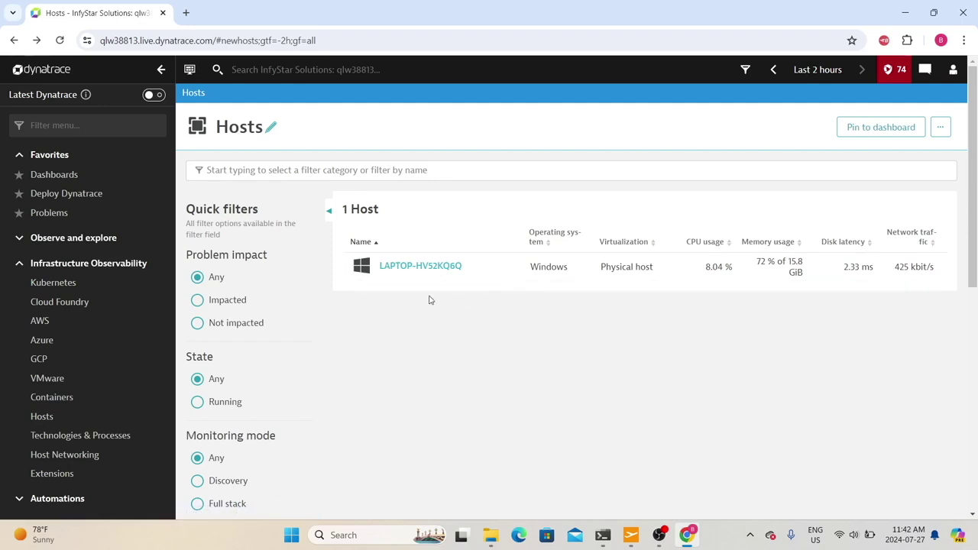
Open the Dynatrace settings in a separate browser tab and display the host naming rules under Monitoring.
scroll(87, 376, "down", 7)
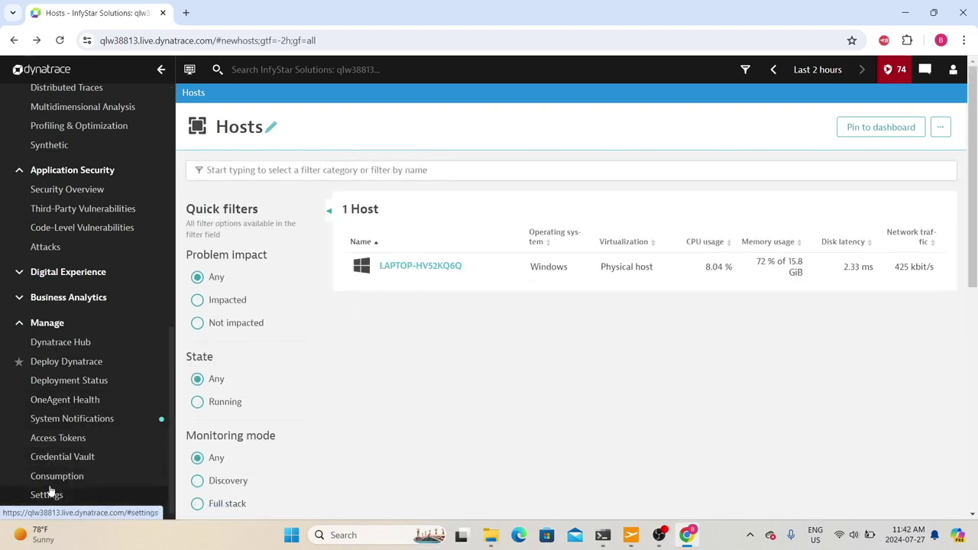
right_click(49, 495)
left_click(84, 357)
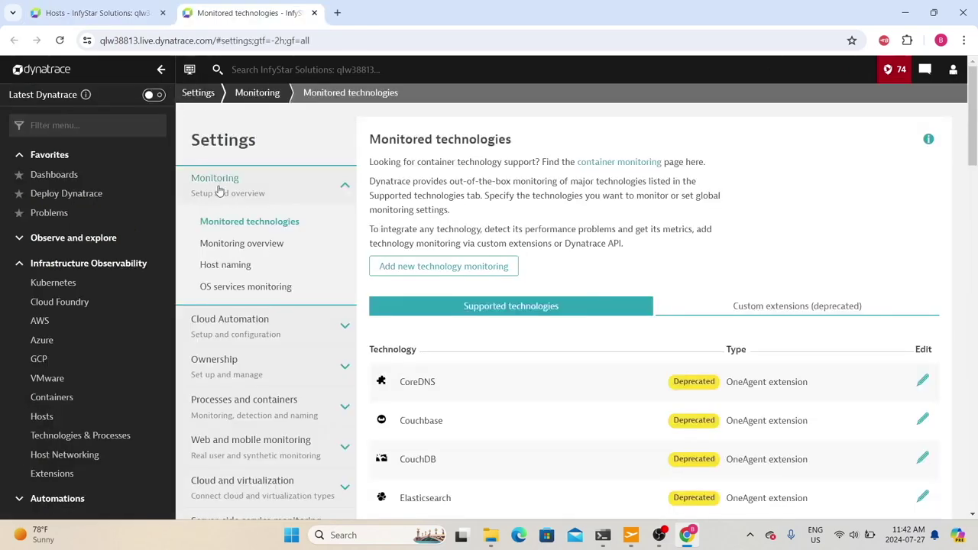
left_click(228, 269)
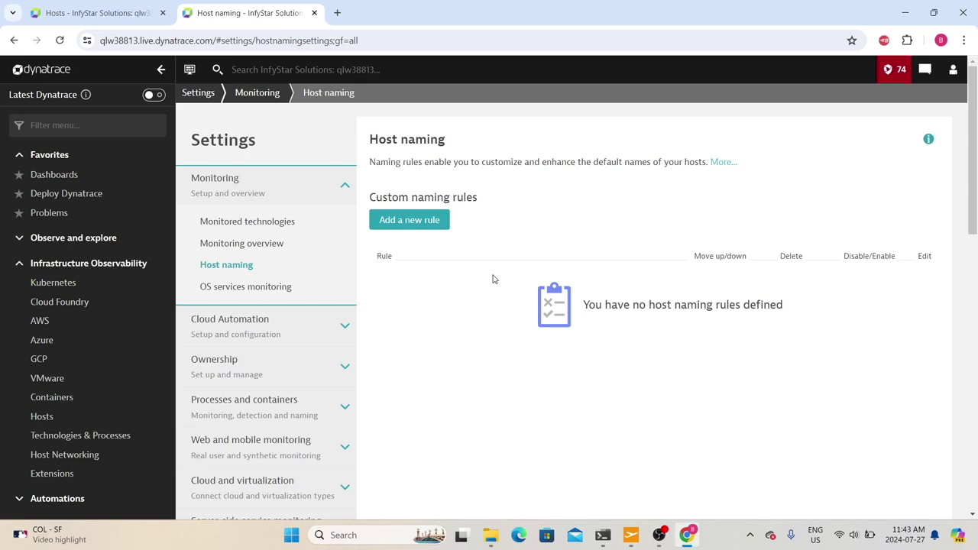
Start a new host naming rule named "Windows Server Name" with {Host:IpAddress} as the host name format.
left_click(410, 220)
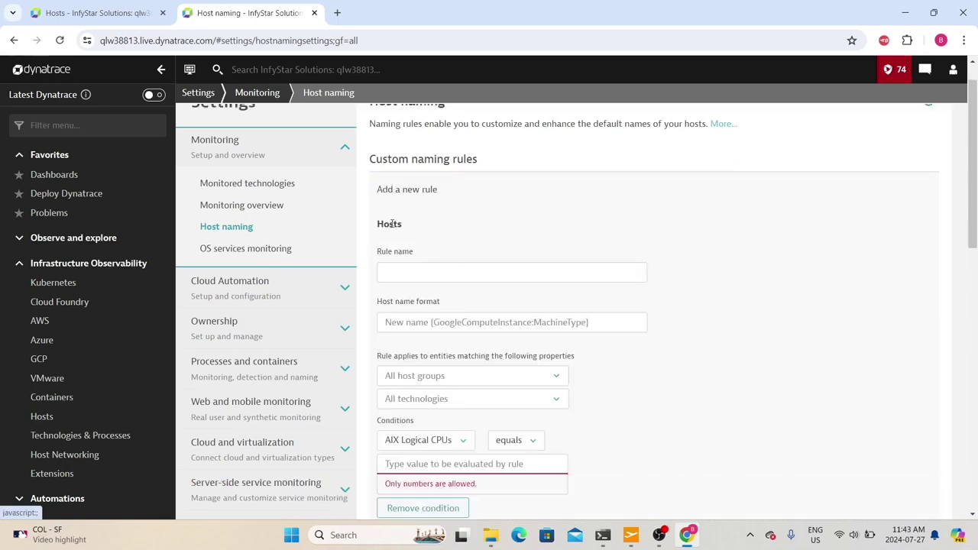
left_click(420, 274)
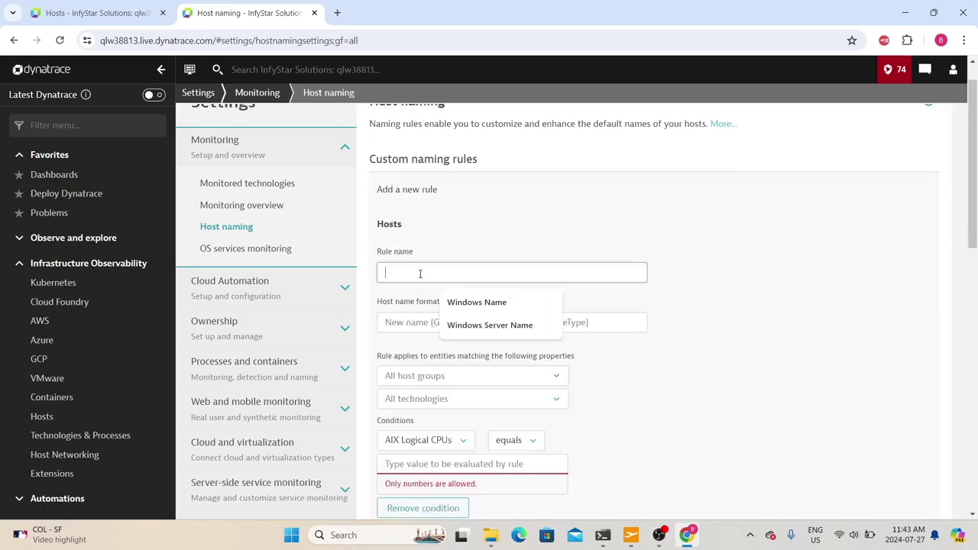
left_click(493, 325)
left_click(394, 324)
scroll(434, 386, "down", 5)
scroll(435, 390, "down", 5)
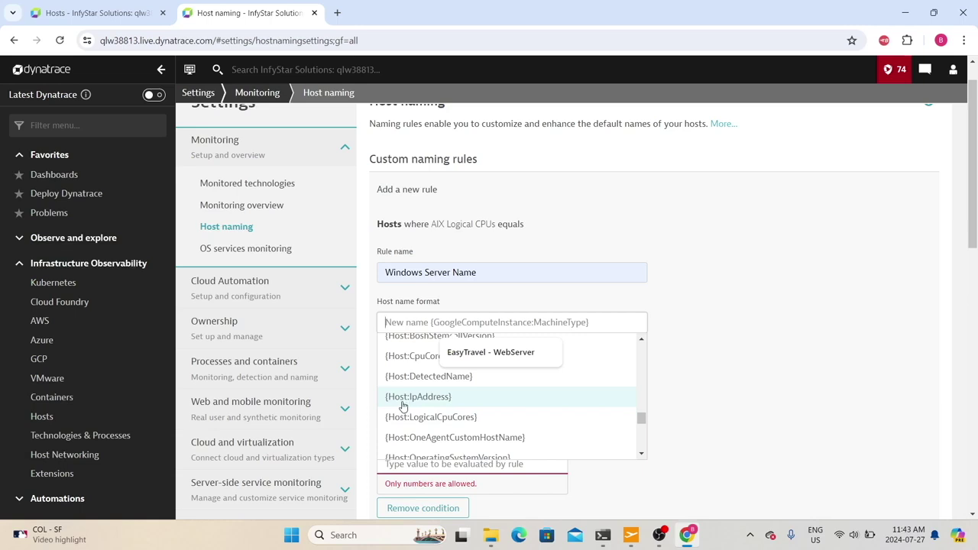
left_click(428, 424)
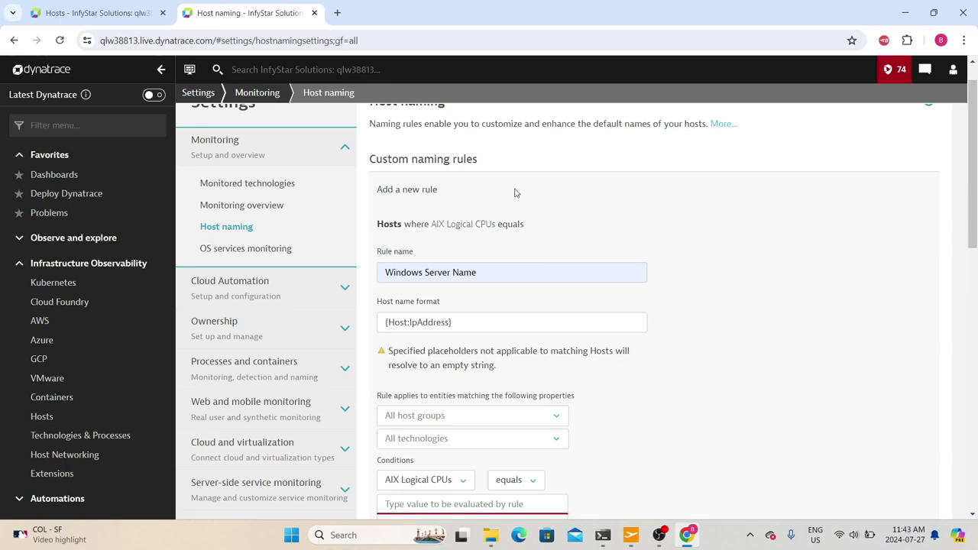
Replace the rule's host name format with "EasyTravel - WebServer".
left_click_drag(474, 325, 284, 334)
key("BackSpace")
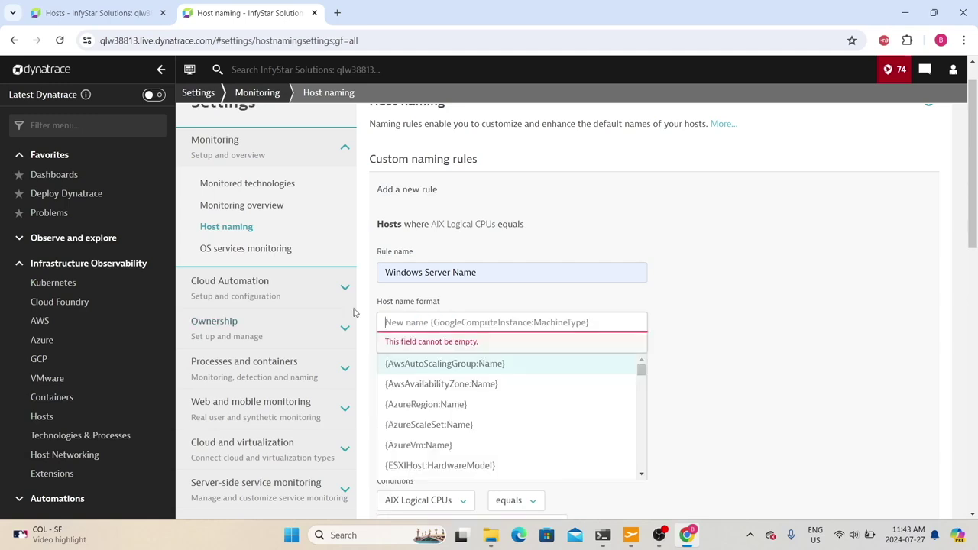
type("EasyTravel - WebServer")
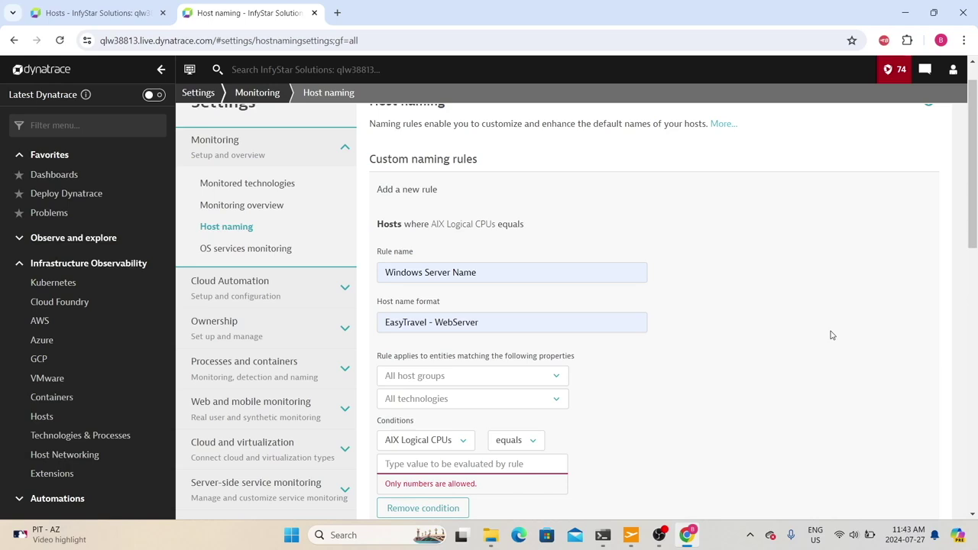
Try restricting the naming rule to the easyTravel-NFT host group and clear the selection to all host groups again.
scroll(810, 329, "down", 1)
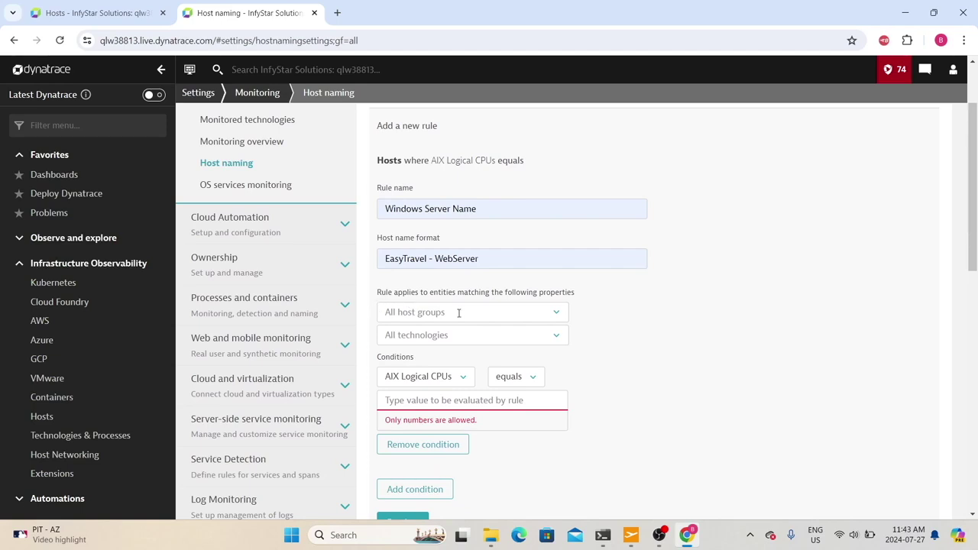
left_click(563, 318)
left_click(581, 326)
left_click(562, 314)
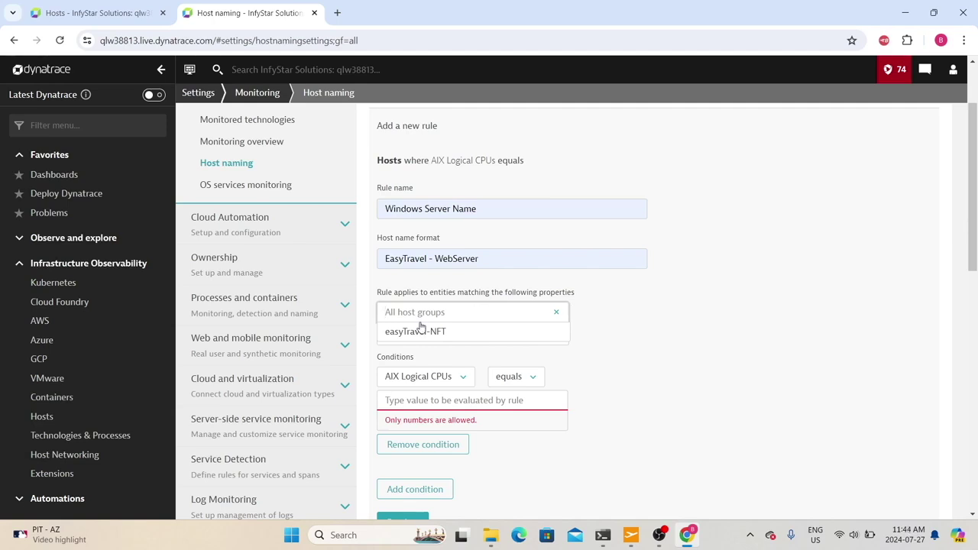
left_click(595, 319)
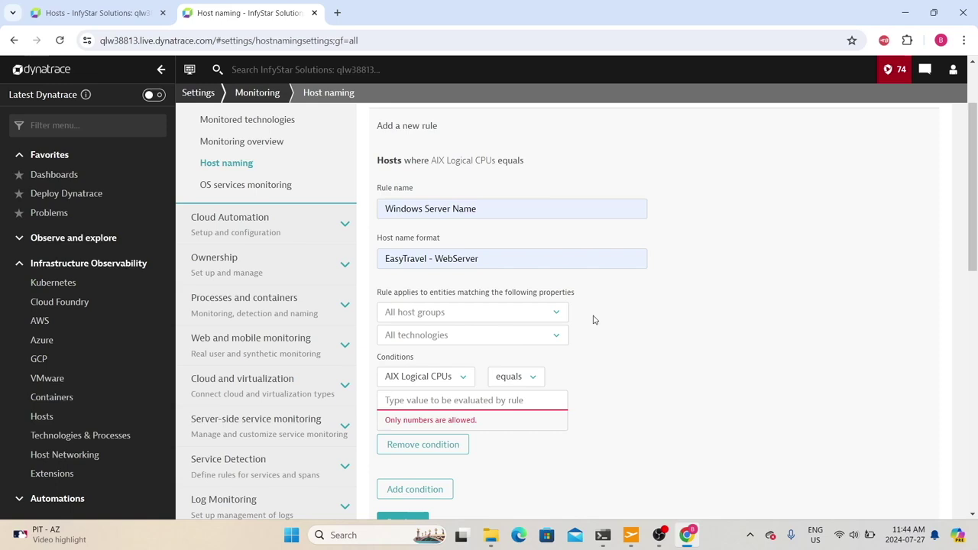
left_click(548, 316)
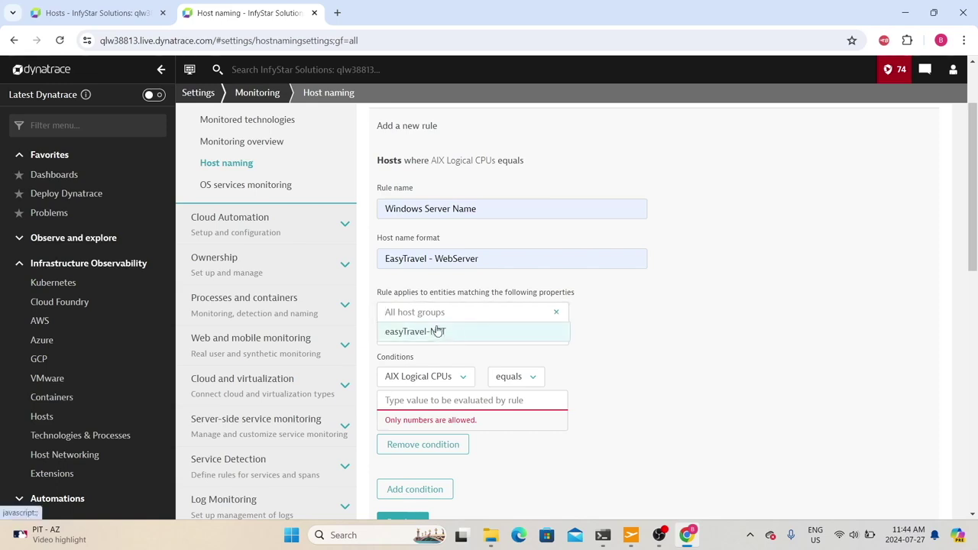
left_click(437, 332)
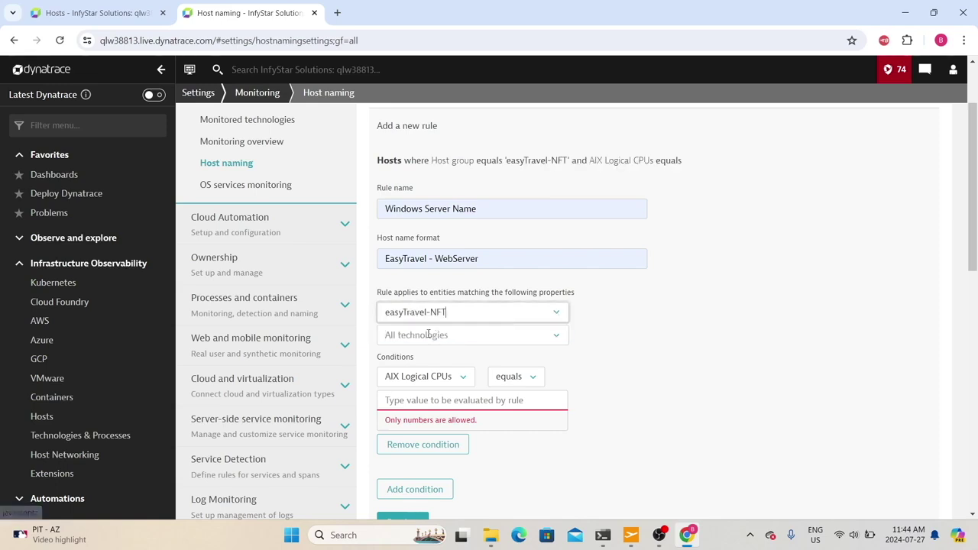
left_click(573, 312)
Set the naming rule's condition to host group name equals easyTravel-NFT.
scroll(739, 357, "down", 2)
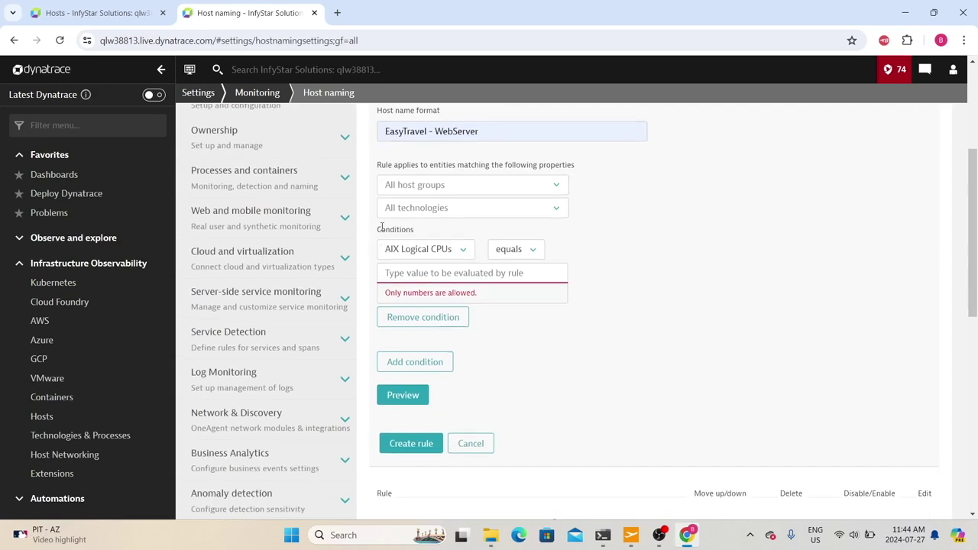
scroll(396, 262, "up", 3)
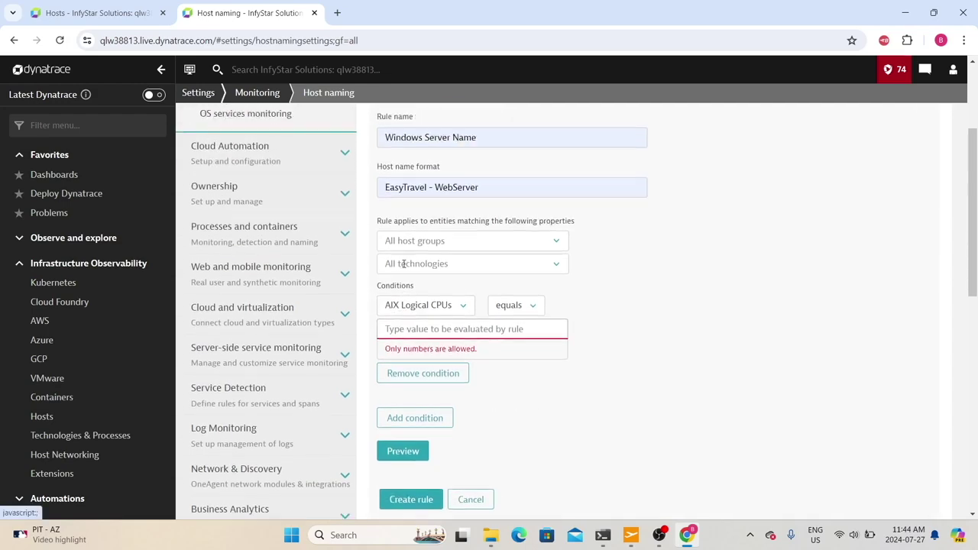
scroll(433, 391, "down", 1)
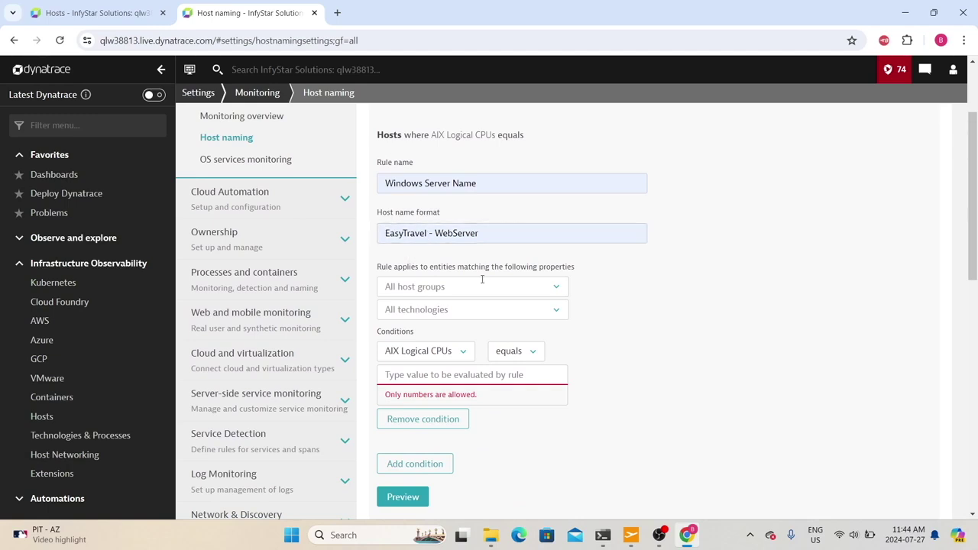
left_click(428, 353)
scroll(397, 317, "down", 5)
left_click(396, 317)
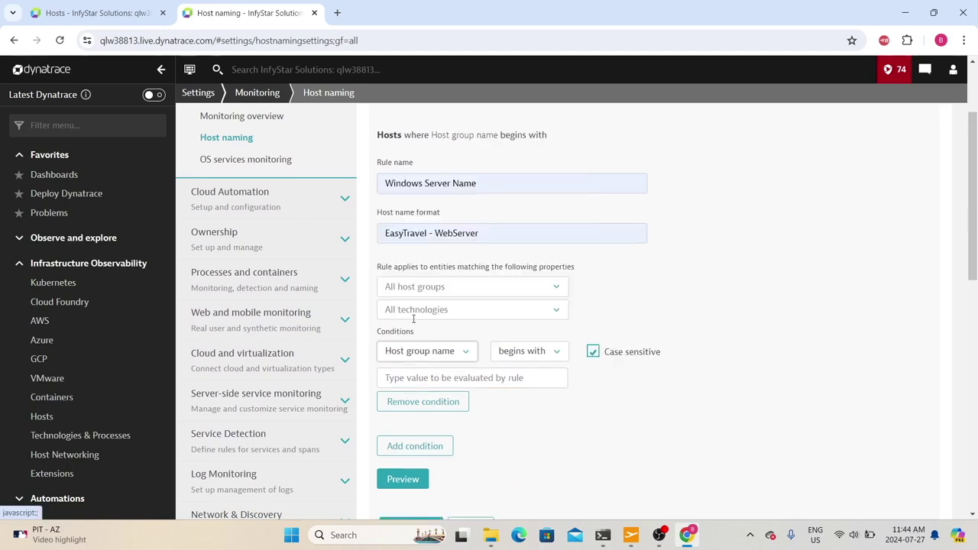
left_click(500, 361)
left_click(516, 302)
left_click(451, 383)
left_click(458, 405)
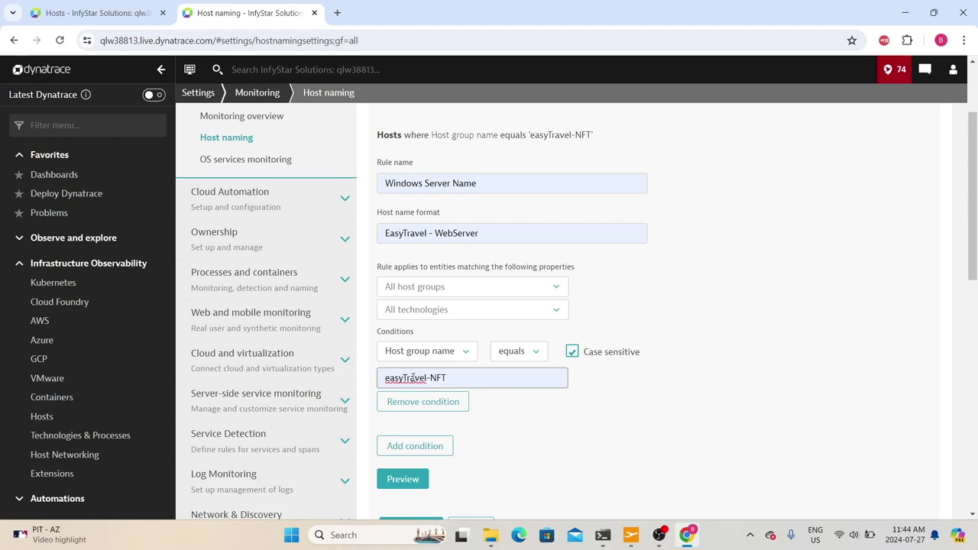
Preview the hosts matching the naming rule with their new names, and close the settings tab without creating the rule.
left_click_drag(385, 234, 434, 234)
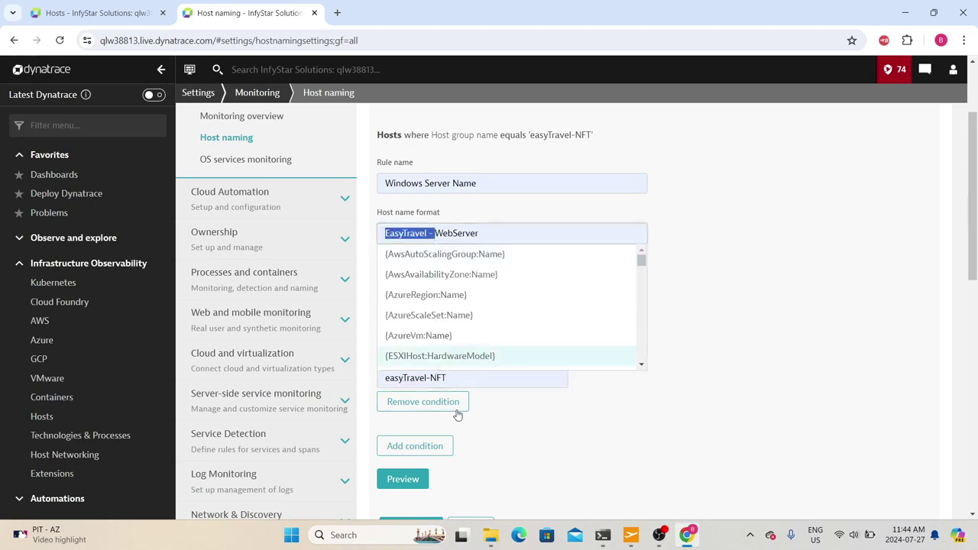
left_click(813, 286)
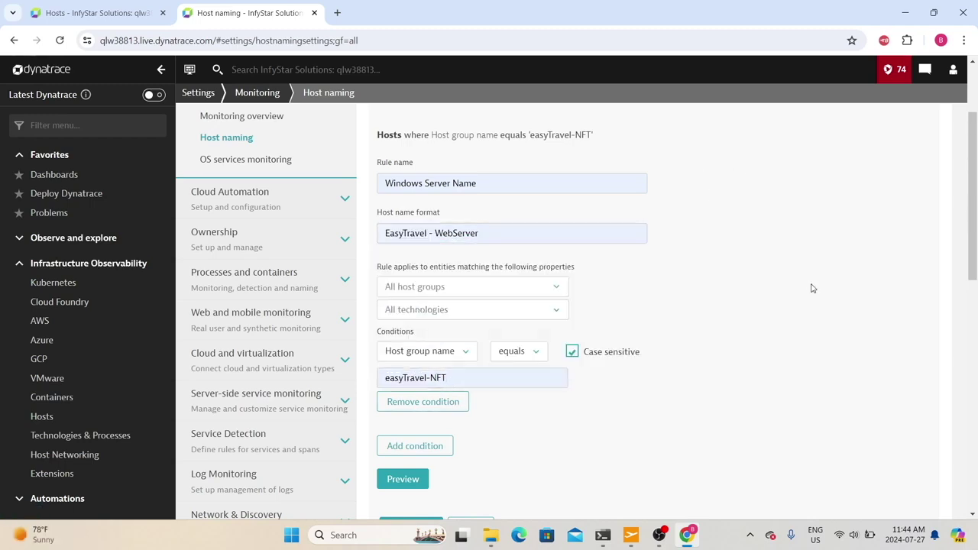
scroll(396, 428, "down", 1)
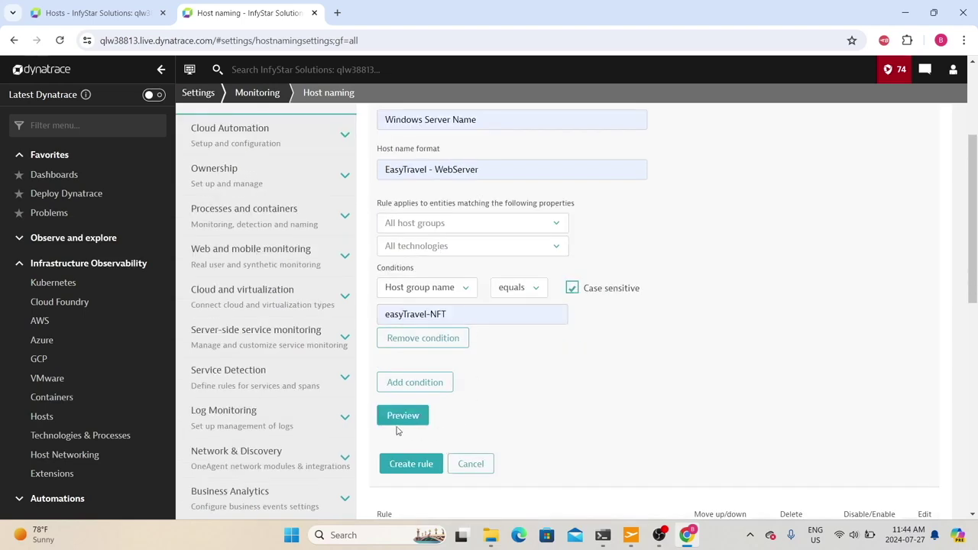
left_click(401, 416)
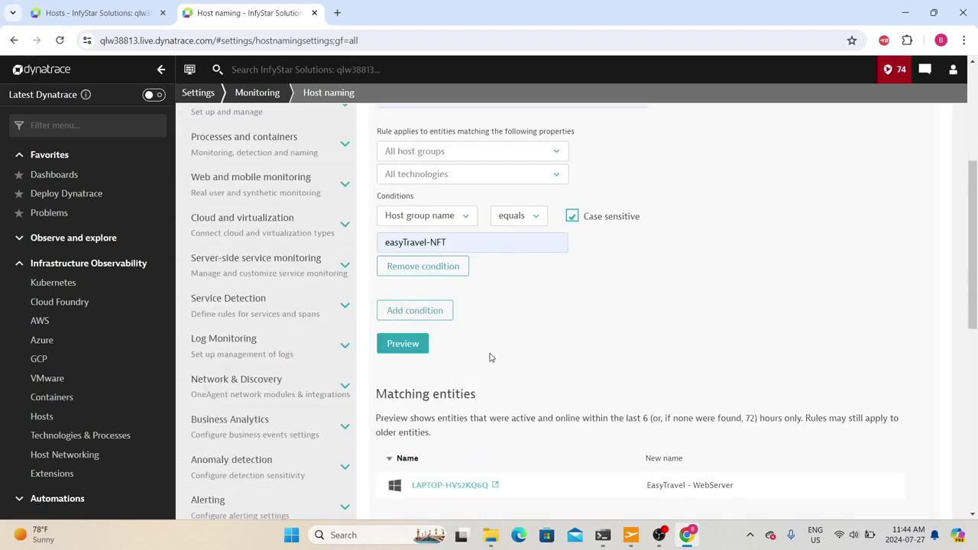
scroll(528, 339, "down", 3)
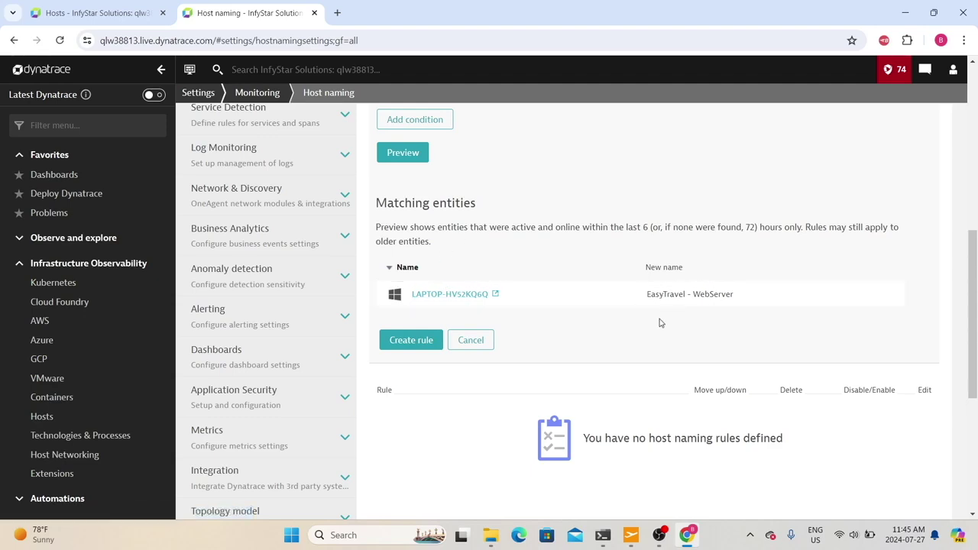
scroll(573, 283, "up", 8)
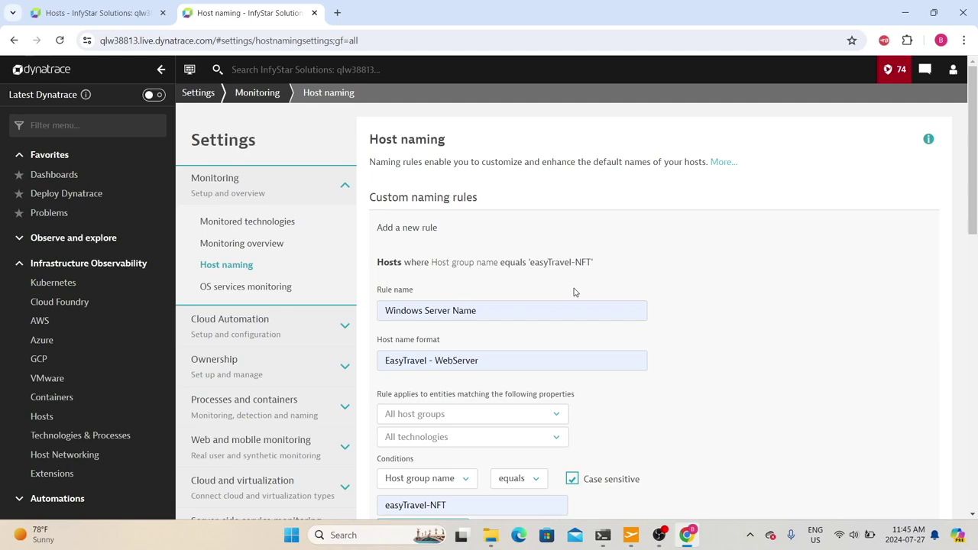
key("ctrl+w")
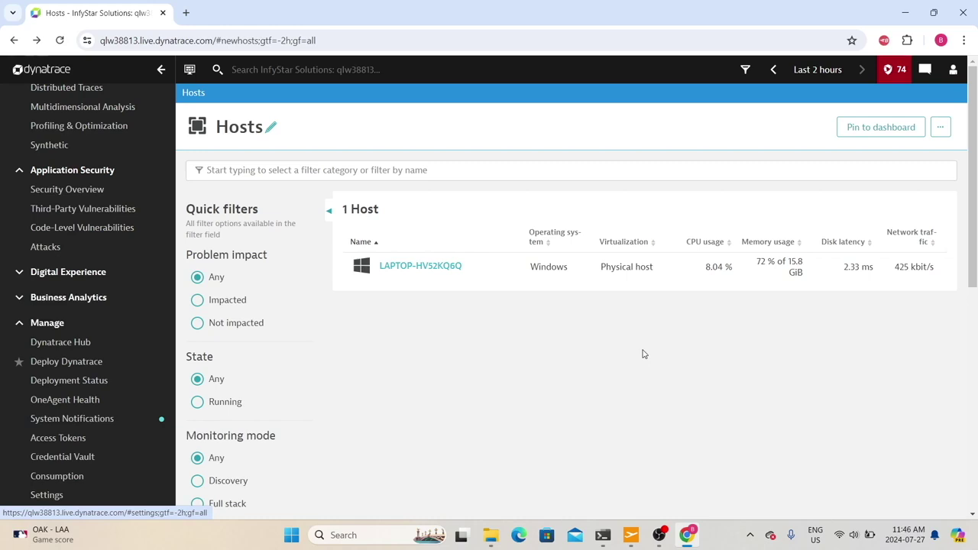
Open the Windows laptop's host overview, switch to its classic page, and examine the host's uptime.
left_click(417, 271)
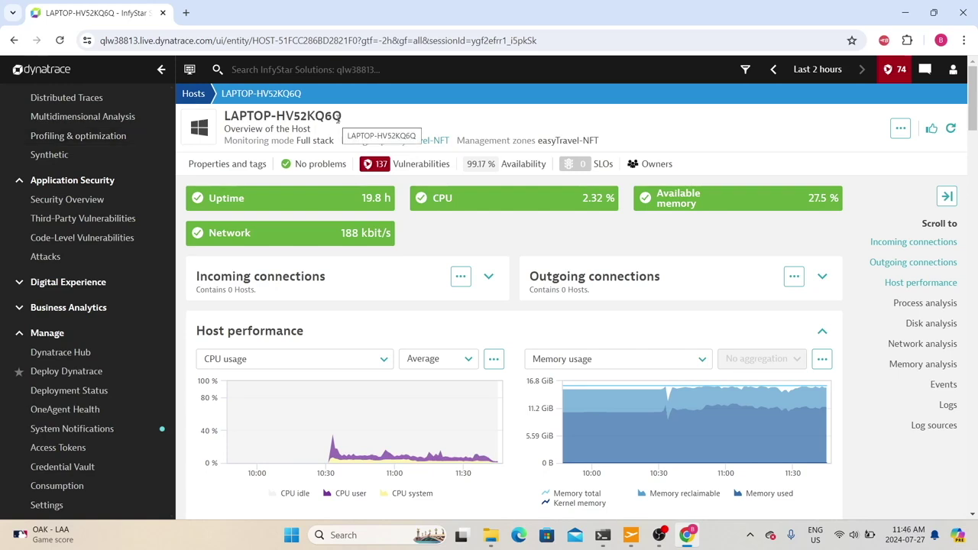
left_click(901, 128)
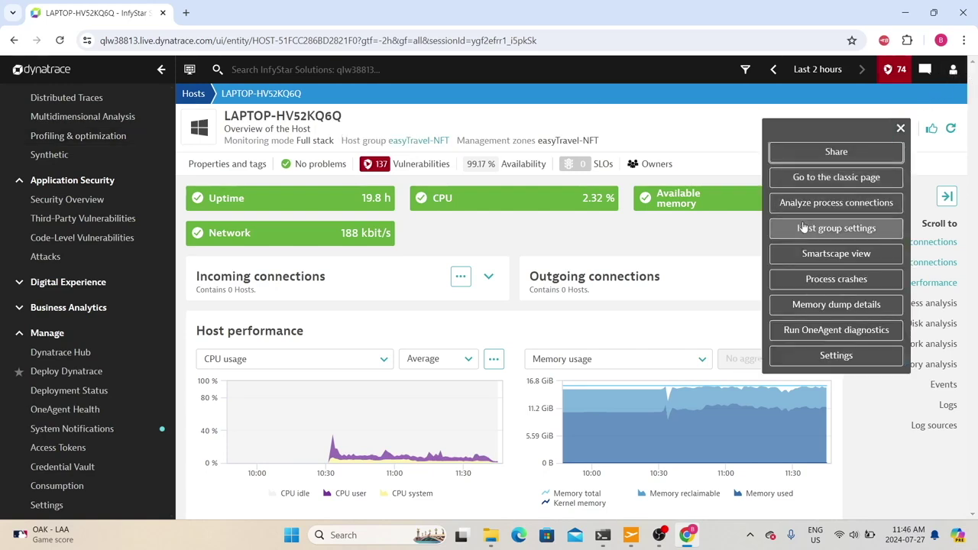
left_click(805, 177)
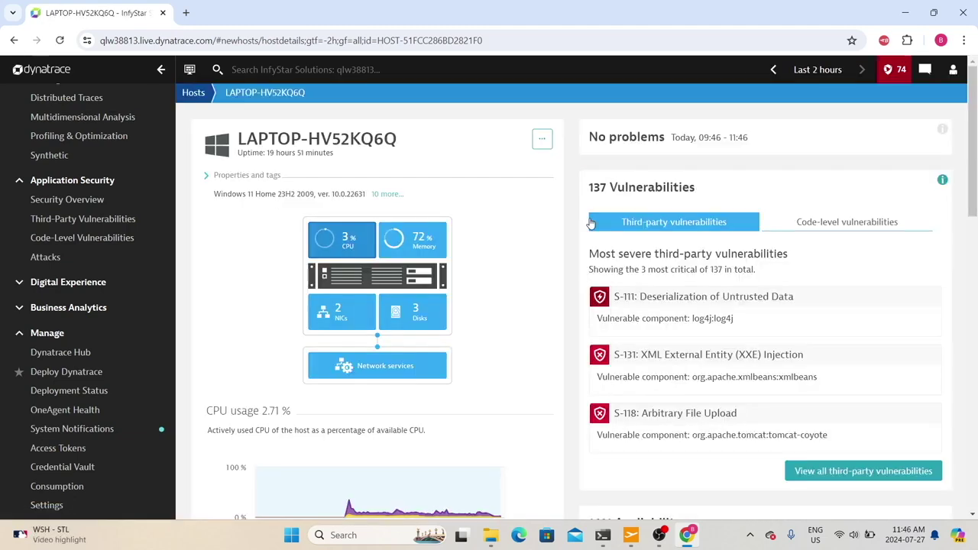
left_click_drag(233, 140, 361, 162)
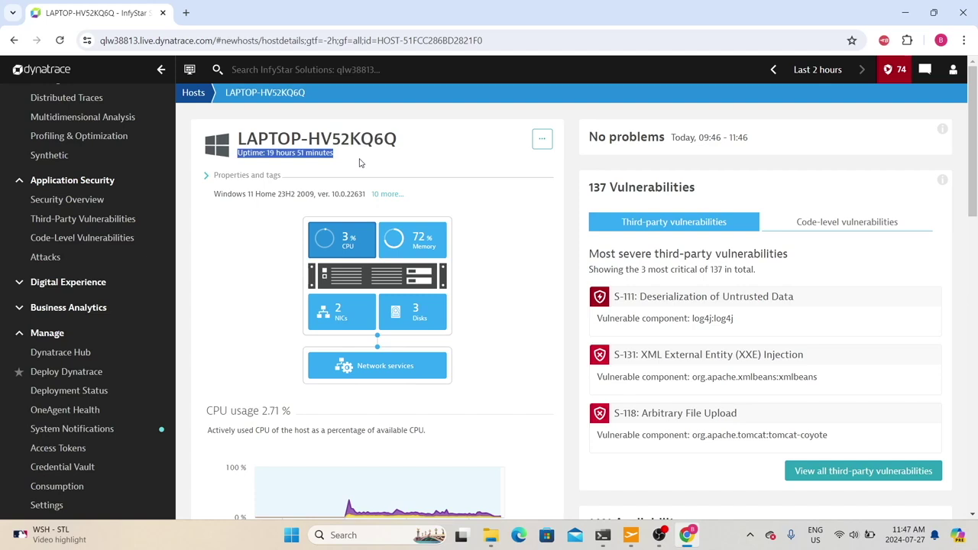
Open the laptop's host settings and display the Host monitoring section.
left_click(541, 142)
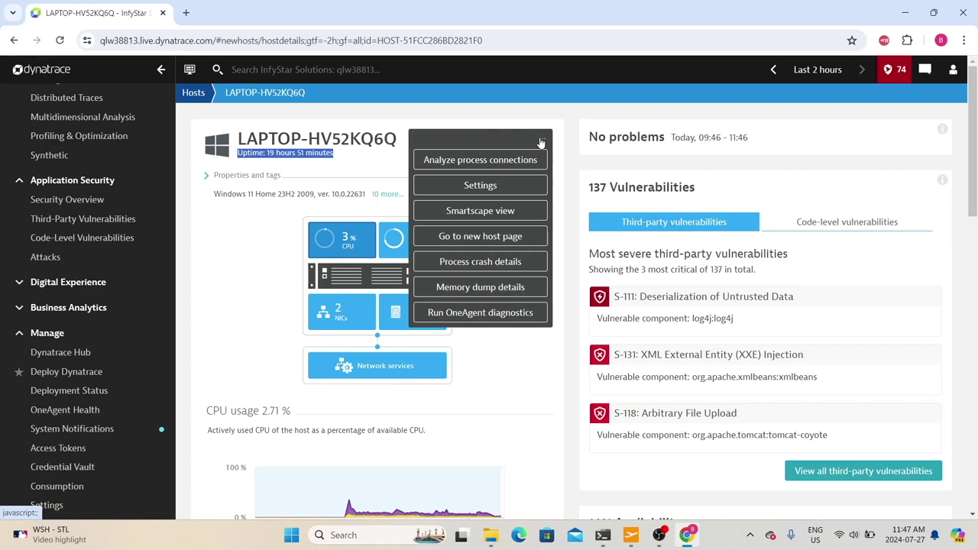
left_click(456, 188)
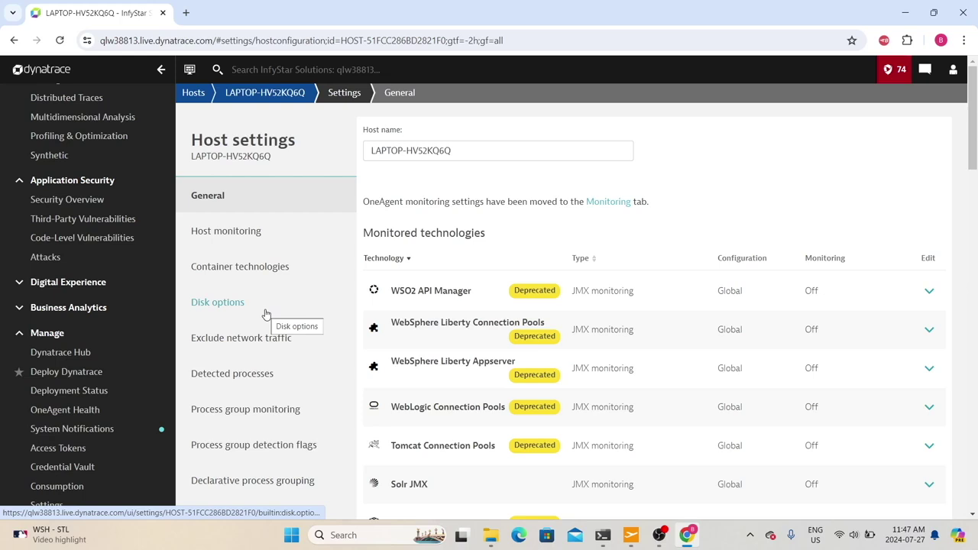
left_click(252, 234)
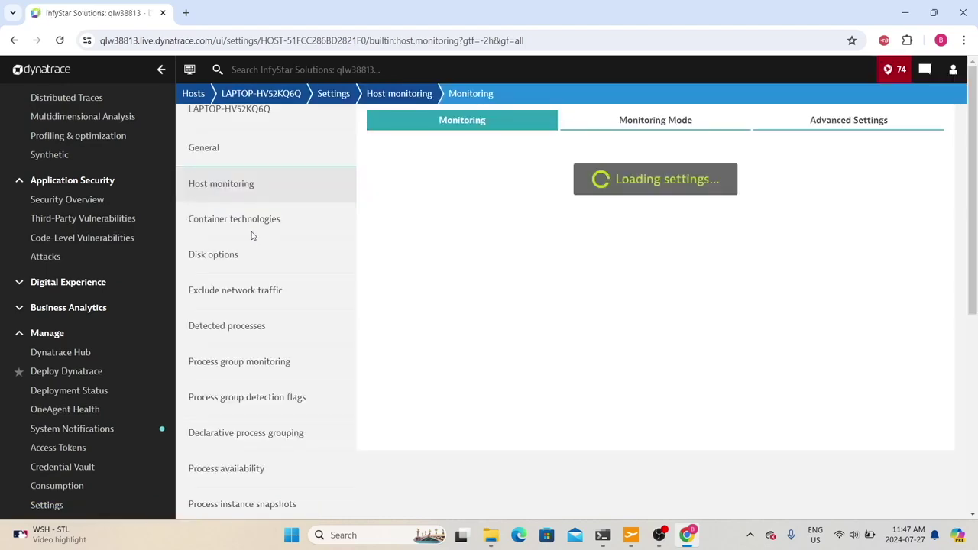
Review the host's Monitoring Mode settings, and display its Disk options.
left_click(622, 174)
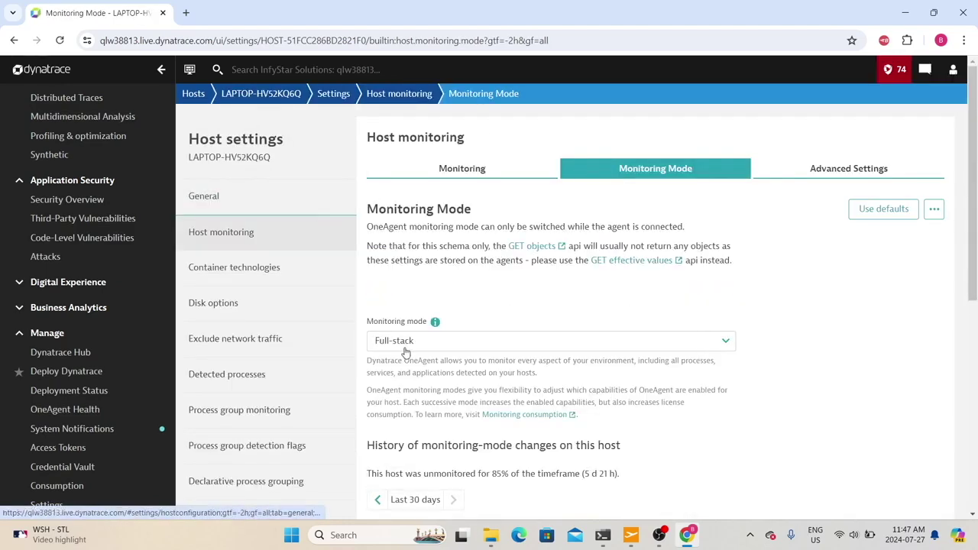
scroll(298, 309, "down", 1)
left_click(229, 243)
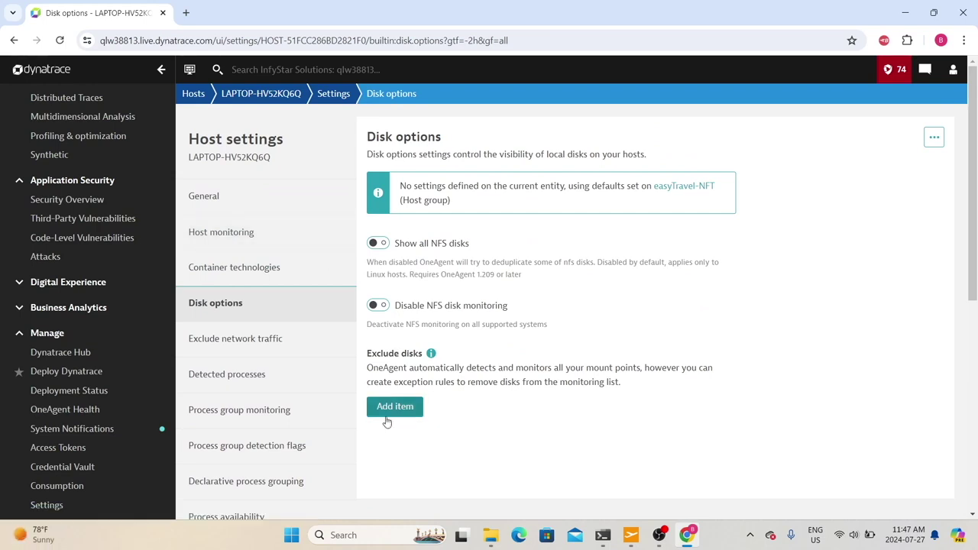
Open the host's OneAgent updates settings, and read the introductory text on update behavior.
scroll(234, 186, "down", 3)
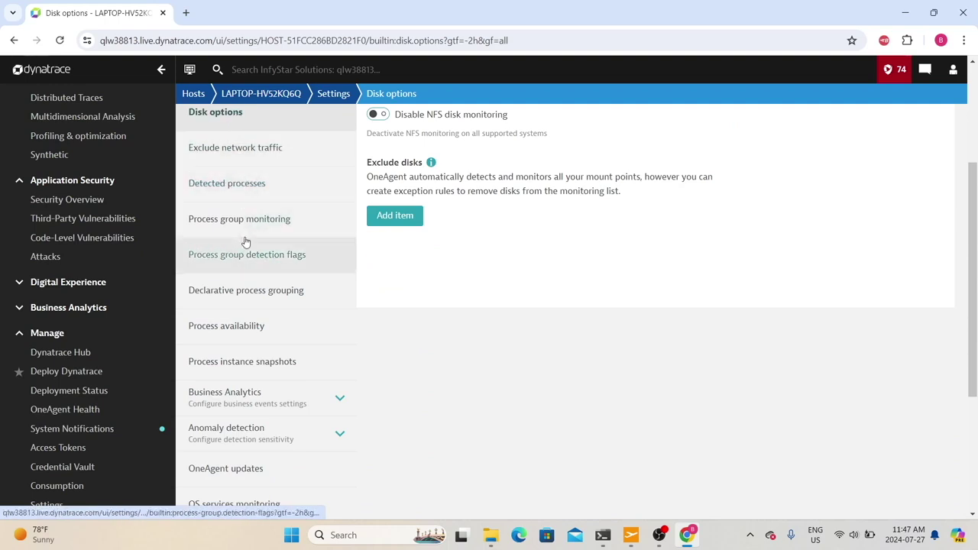
scroll(240, 315, "down", 2)
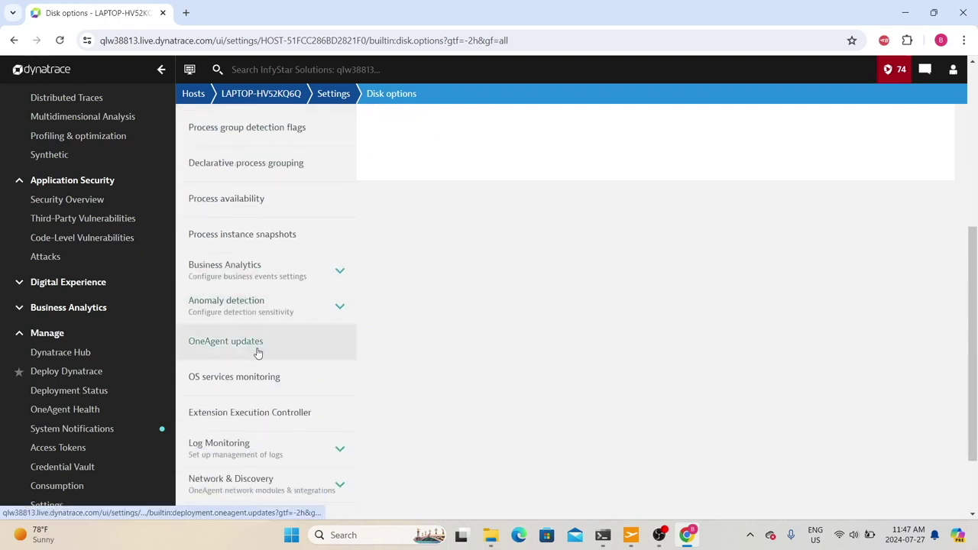
left_click(322, 339)
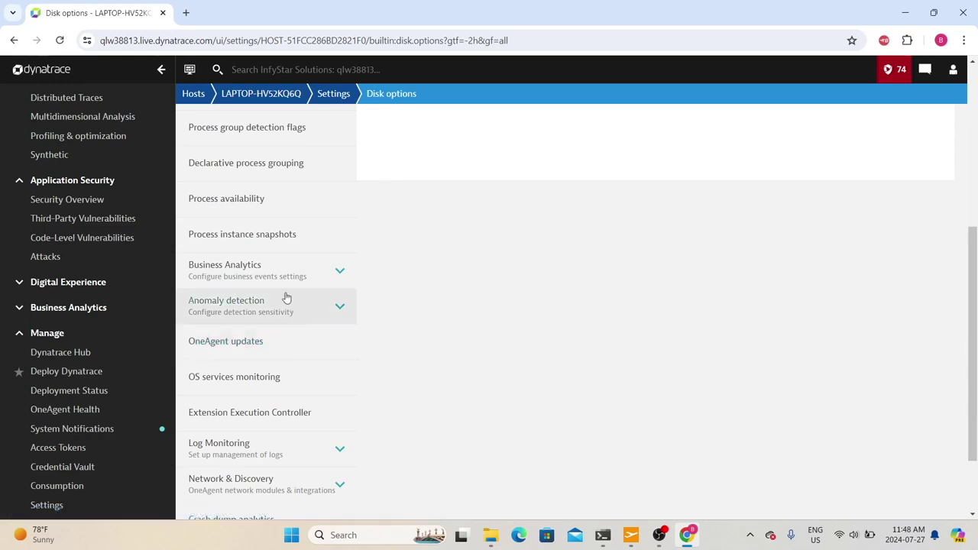
left_click(273, 342)
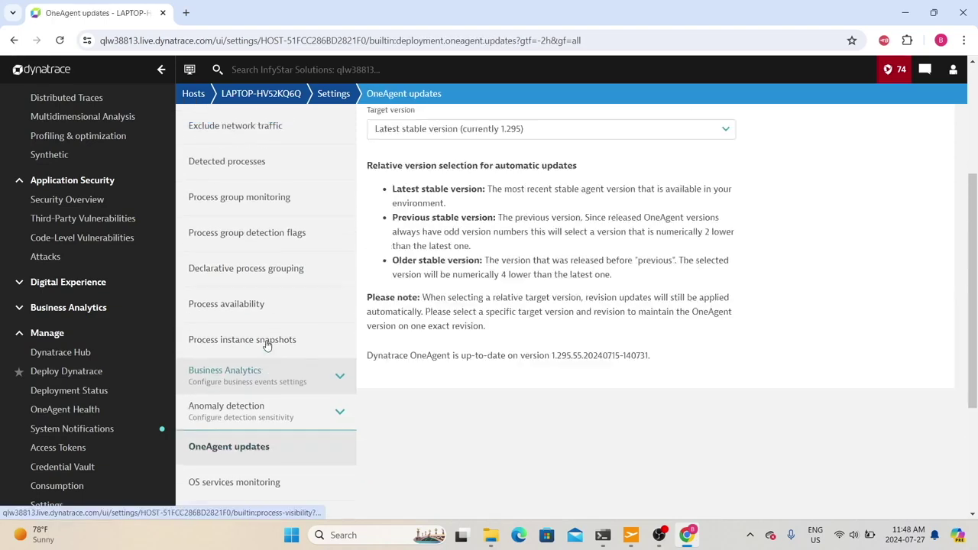
left_click_drag(368, 155, 680, 154)
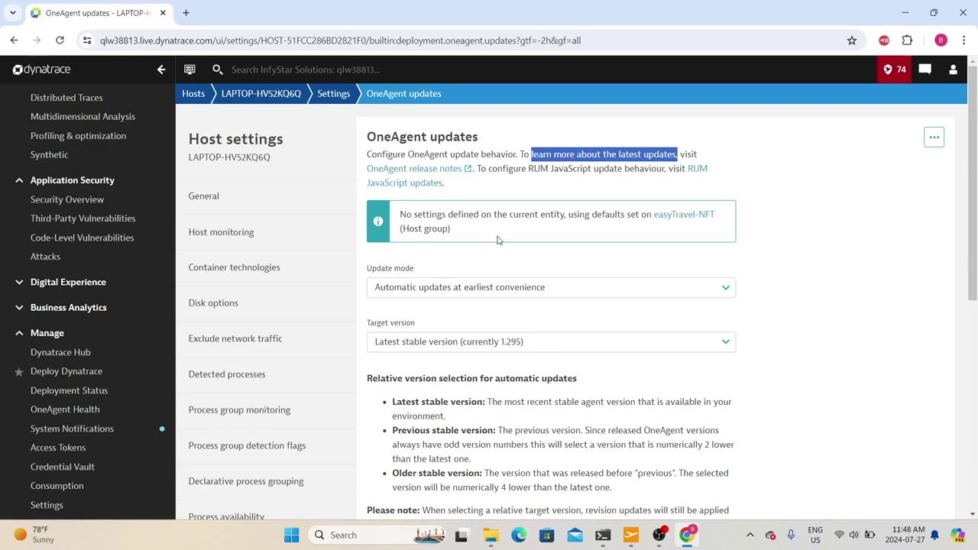
Expand the host's Anomaly detection settings, and display the Infrastructure section.
scroll(224, 384, "down", 3)
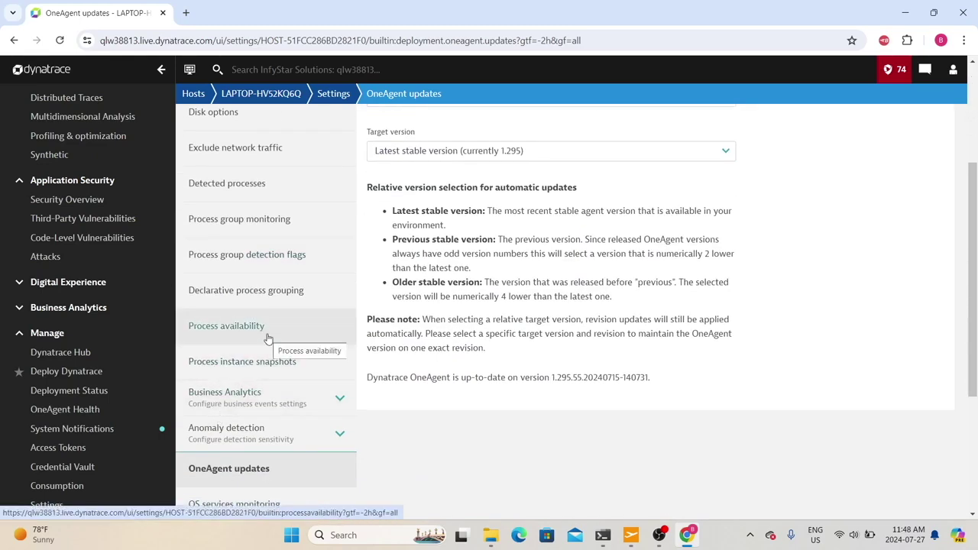
scroll(271, 324, "down", 2)
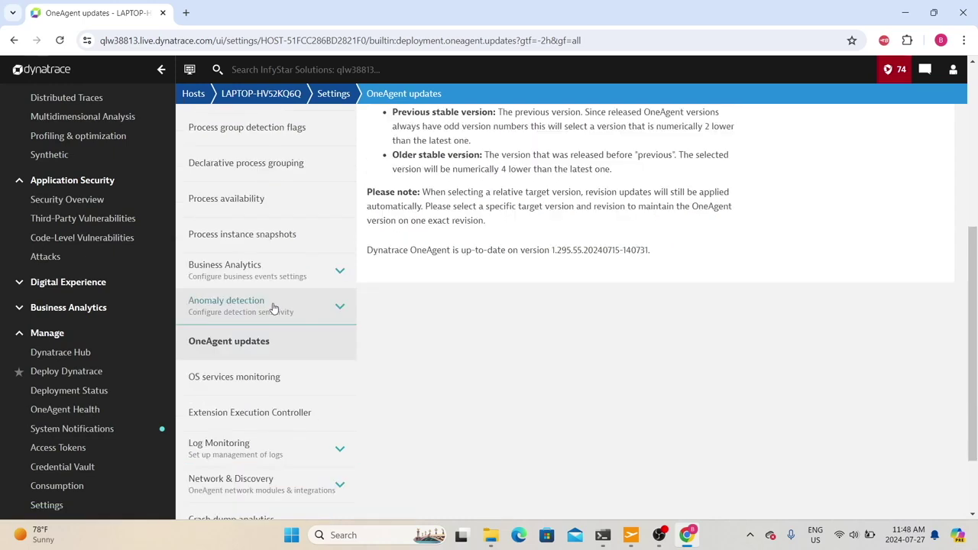
left_click(272, 307)
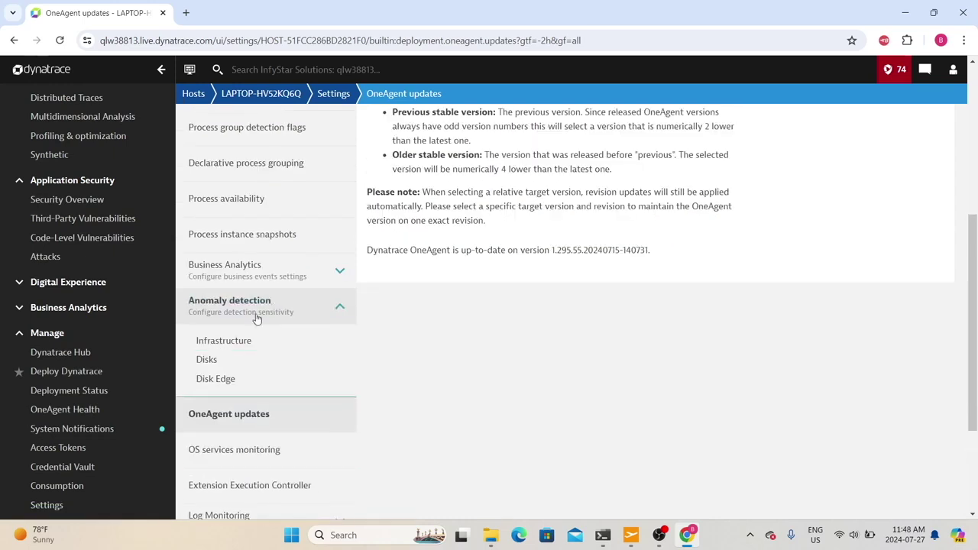
left_click(216, 343)
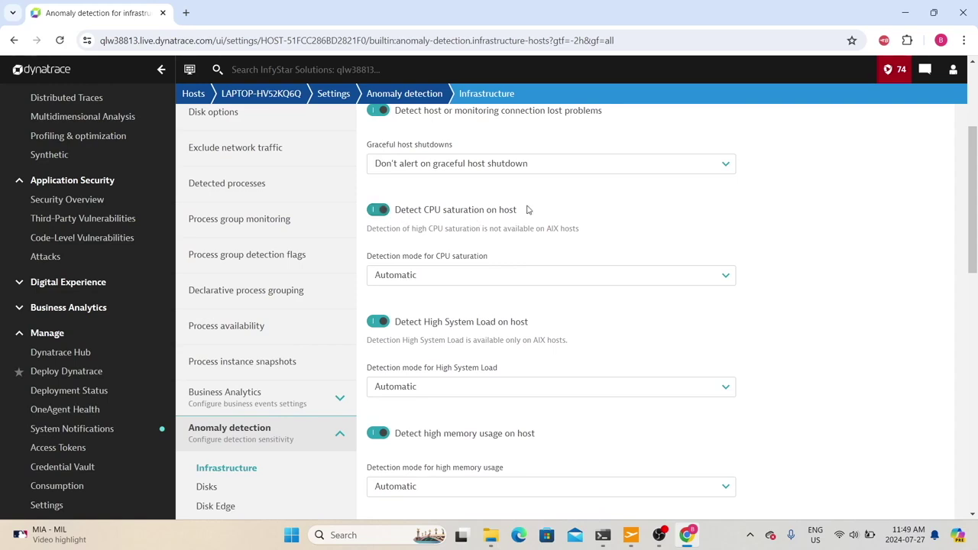
Try CPU saturation detection based on custom settings with an alert threshold of 80 %.
left_click_drag(367, 229, 490, 229)
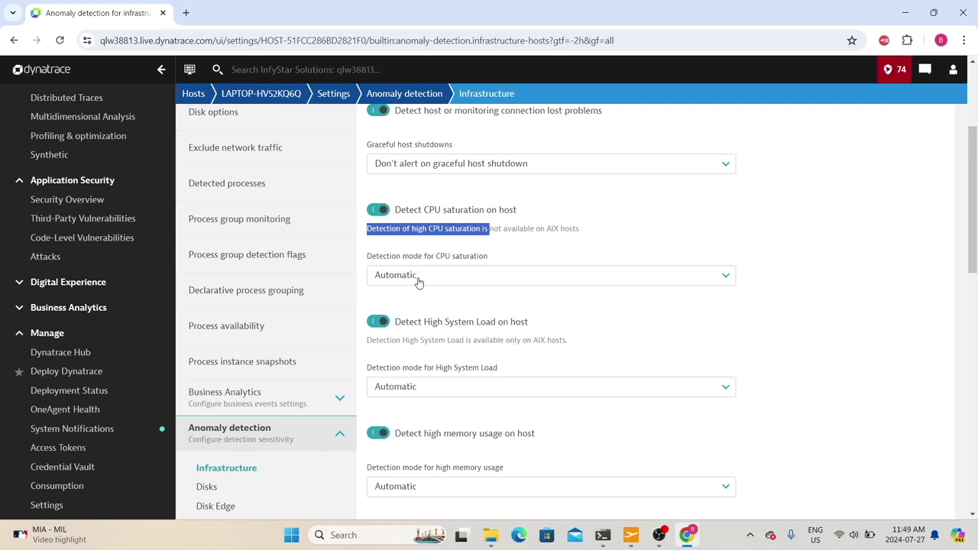
left_click(463, 284)
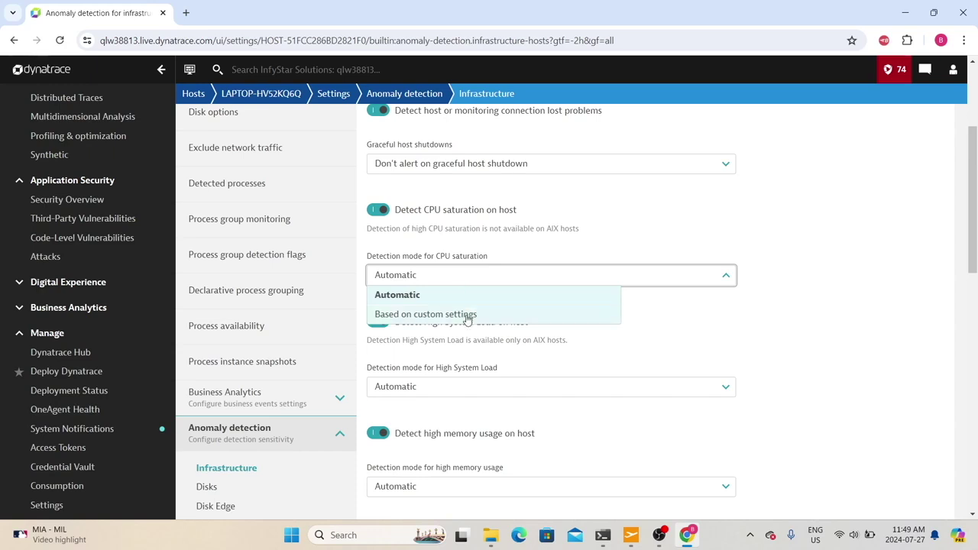
left_click(468, 314)
scroll(466, 319, "down", 1)
left_click(401, 273)
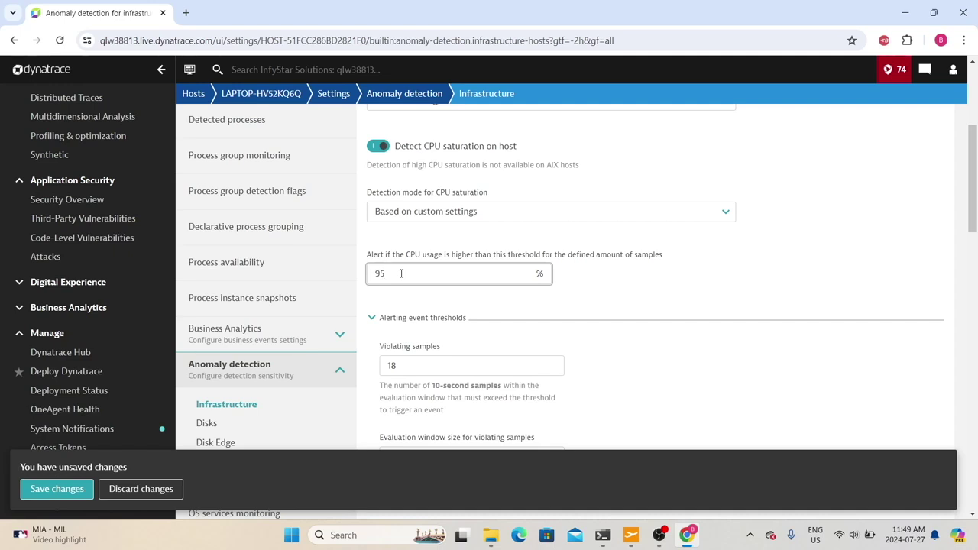
key("BackSpace")
key("BackSpace")
type("80")
Review the remaining infrastructure detection settings, and discard the unsaved CPU saturation changes.
scroll(401, 276, "down", 5)
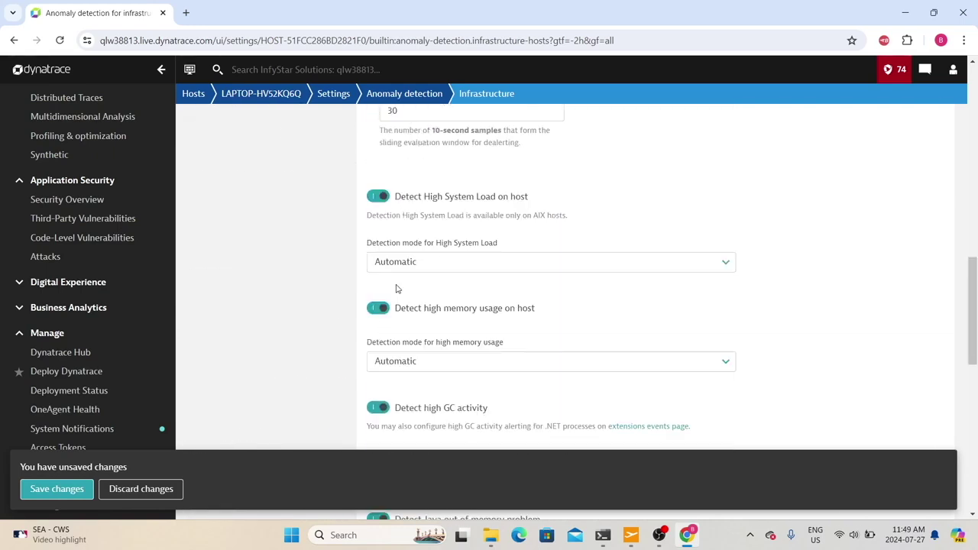
scroll(396, 292, "down", 8)
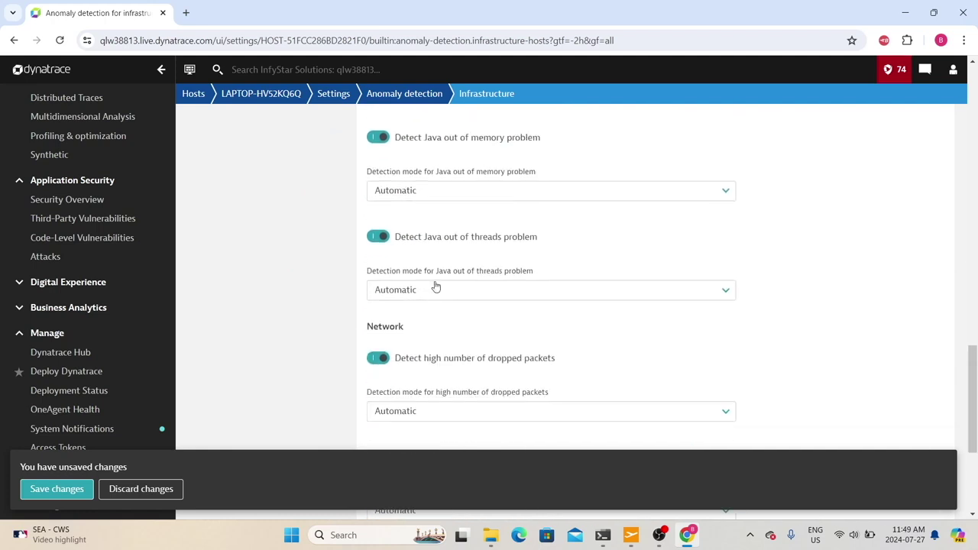
scroll(493, 277, "down", 1)
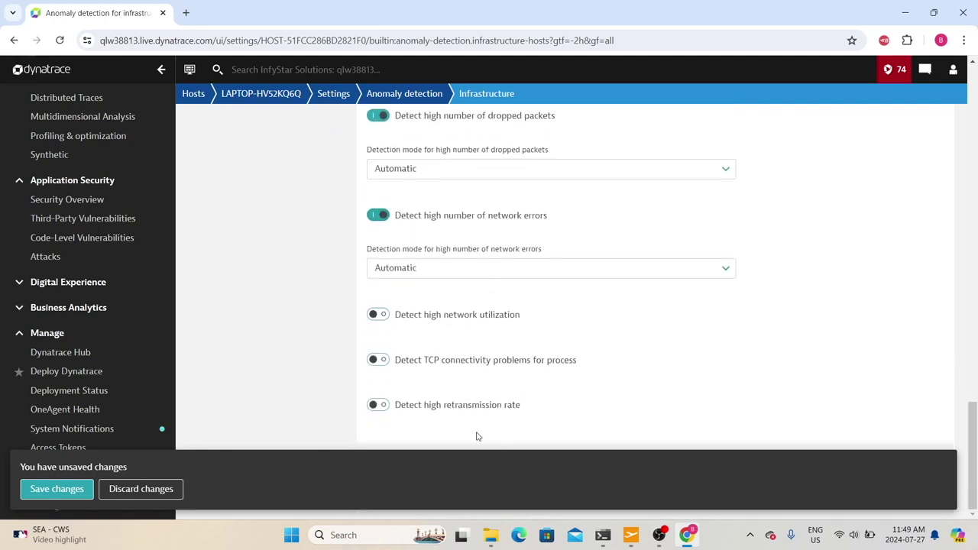
scroll(422, 422, "up", 10)
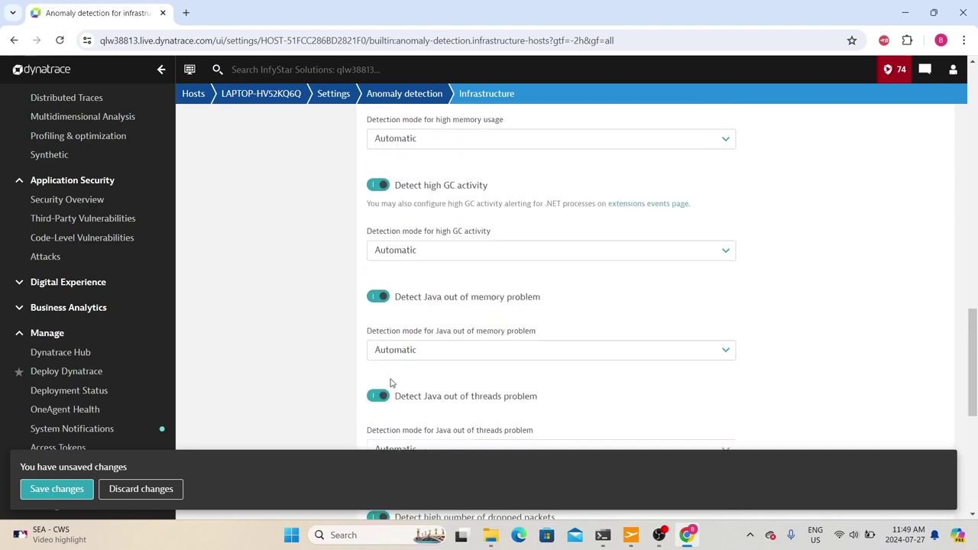
scroll(396, 363, "up", 5)
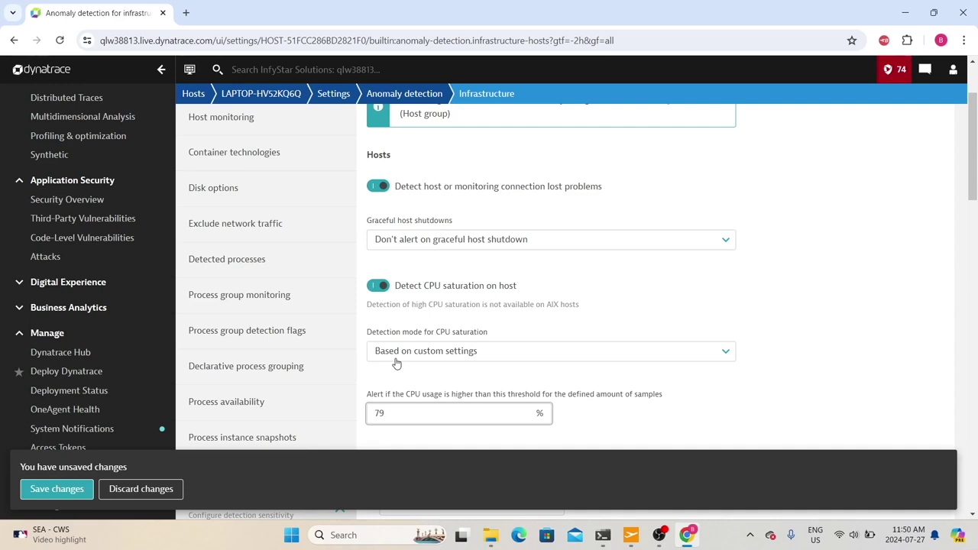
scroll(397, 364, "down", 3)
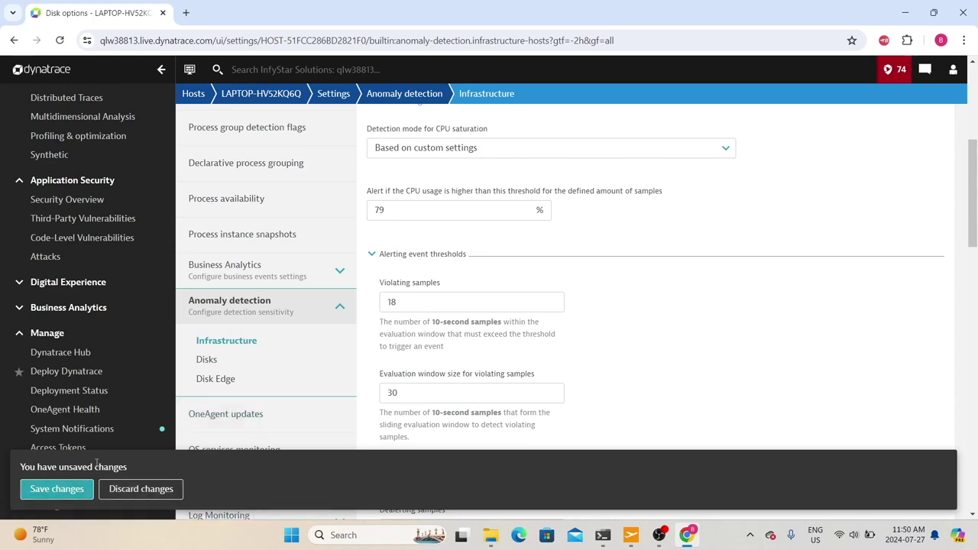
left_click(140, 490)
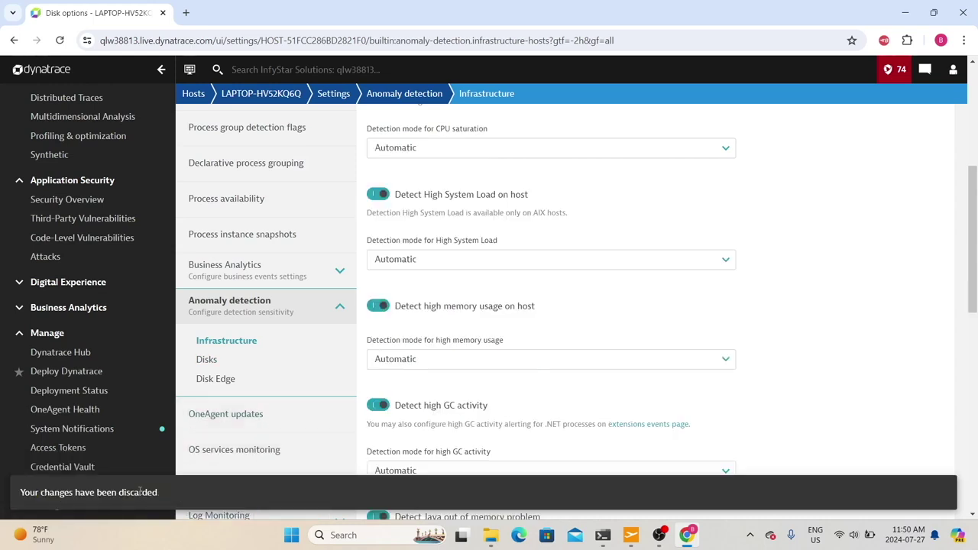
Return to the laptop's host overview, and switch to its classic page.
left_click(278, 93)
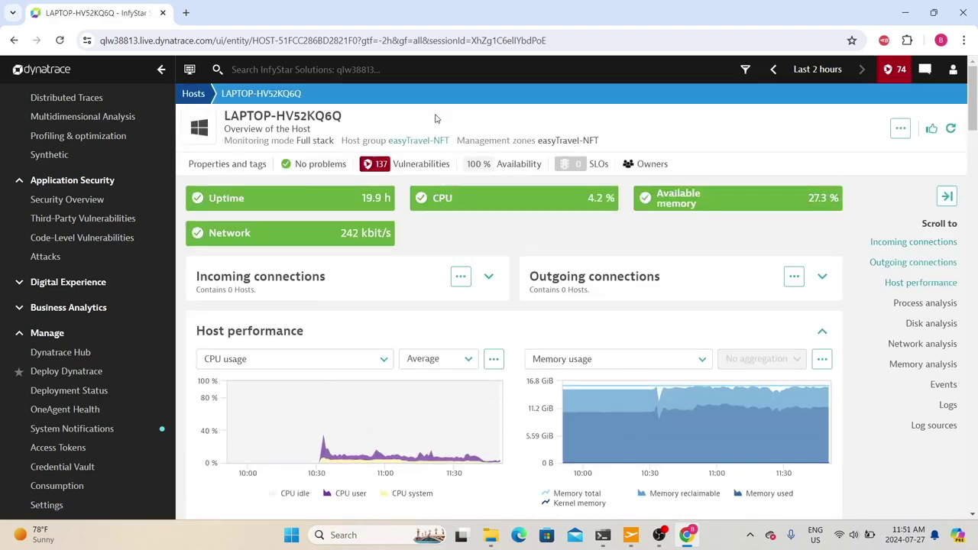
left_click(901, 128)
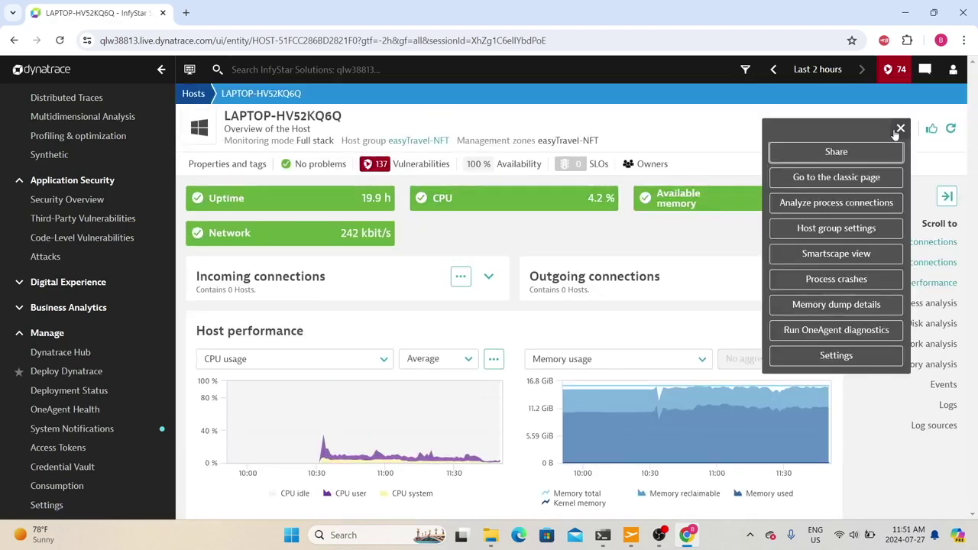
left_click(821, 179)
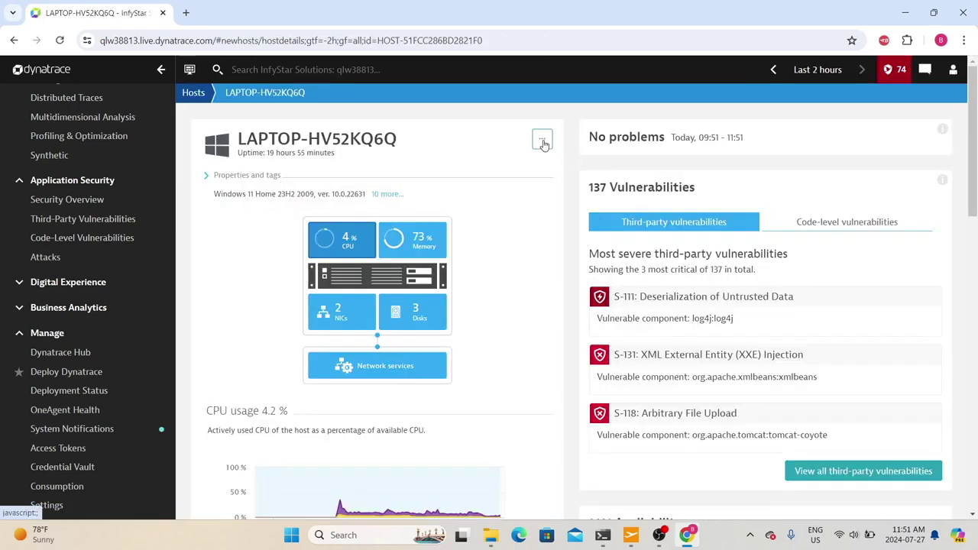
Examine the additional actions available for the host, and expand its properties and tags.
left_click(543, 143)
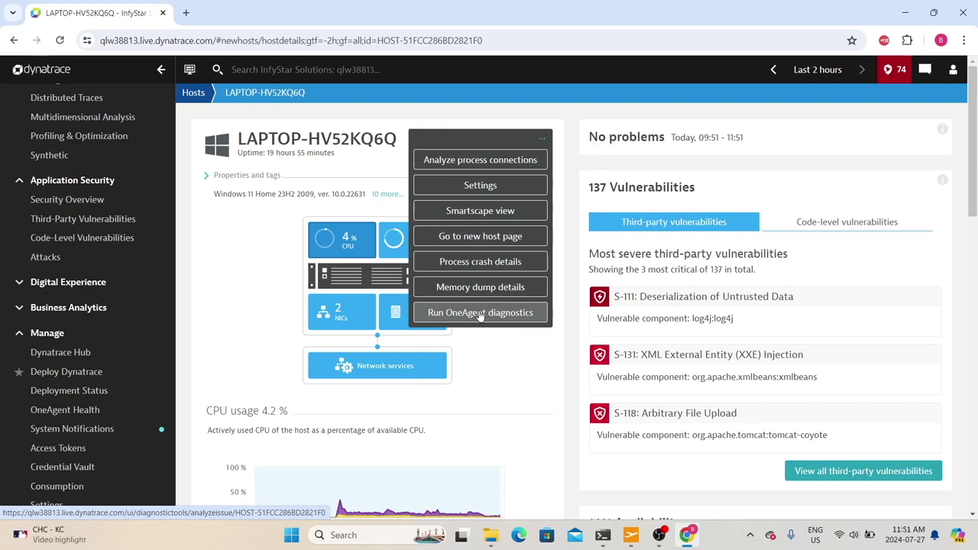
left_click(292, 174)
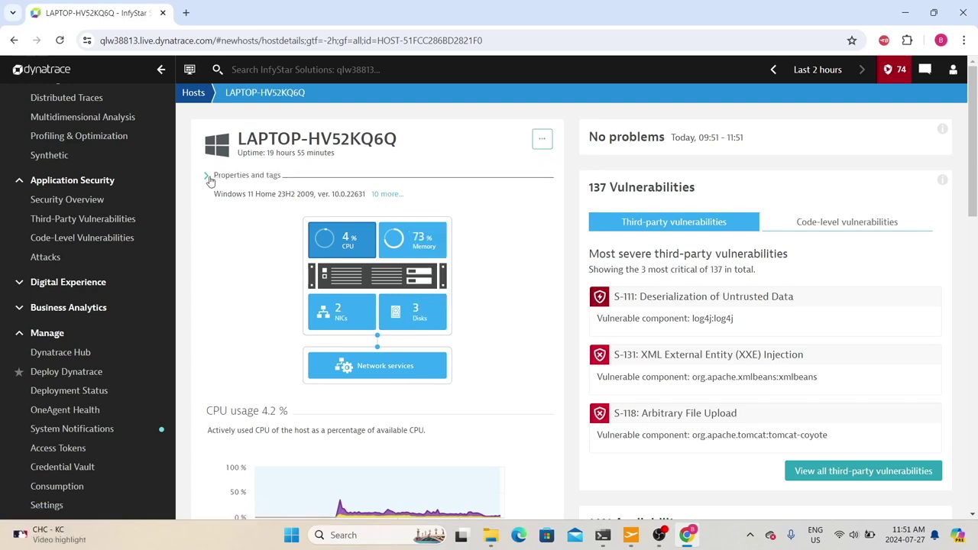
left_click(209, 178)
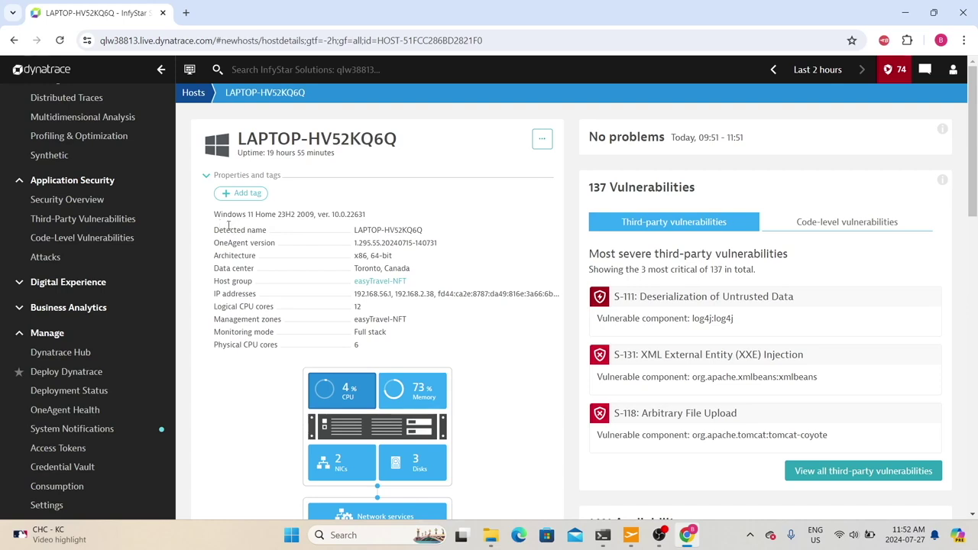
Examine the host's operating system, detected name, and OneAgent version in its properties.
left_click_drag(213, 219, 375, 217)
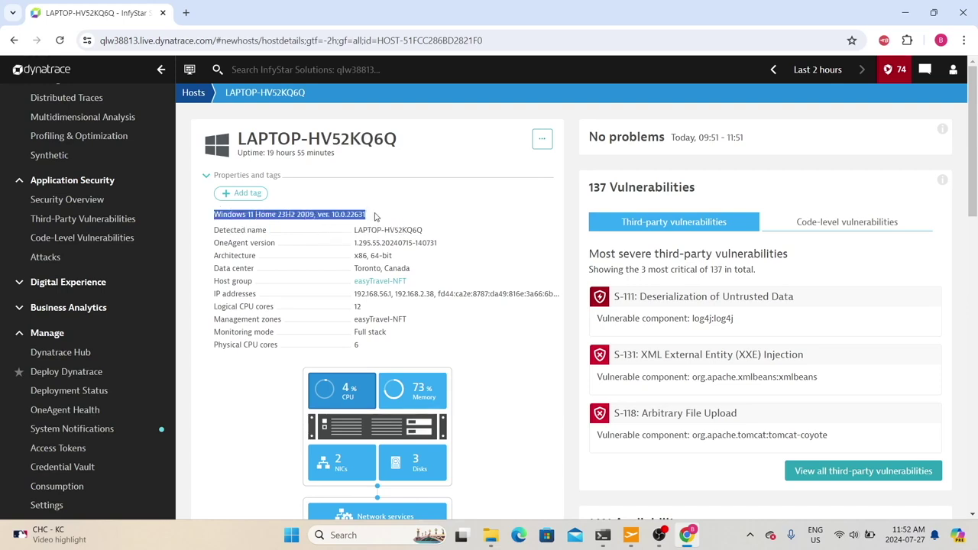
left_click(209, 217)
left_click_drag(198, 220, 356, 235)
left_click_drag(237, 140, 414, 139)
left_click_drag(219, 241, 450, 254)
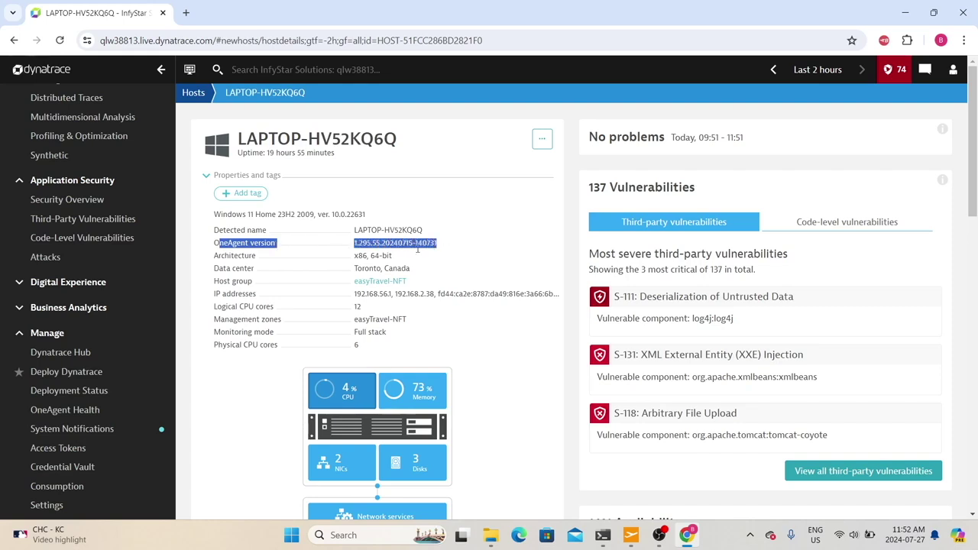
left_click_drag(372, 243, 337, 252)
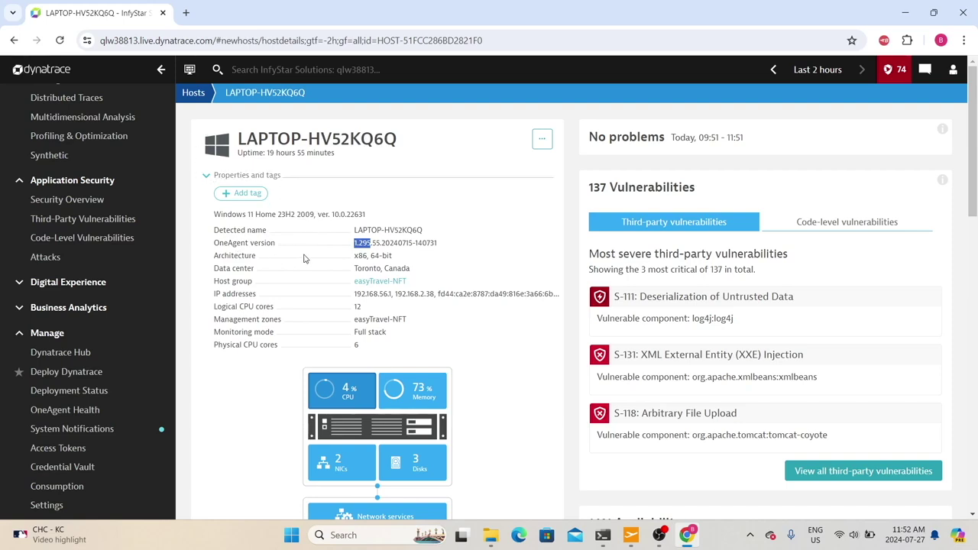
left_click_drag(213, 230, 252, 283)
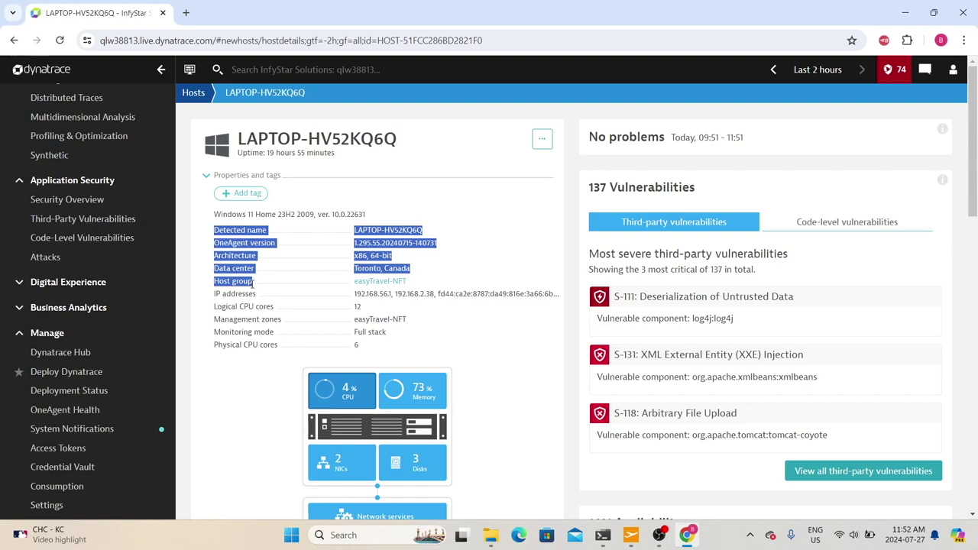
Show the host's full IP address list, and examine its host group, management zone, and monitoring mode.
triple_click(252, 282)
left_click(252, 282)
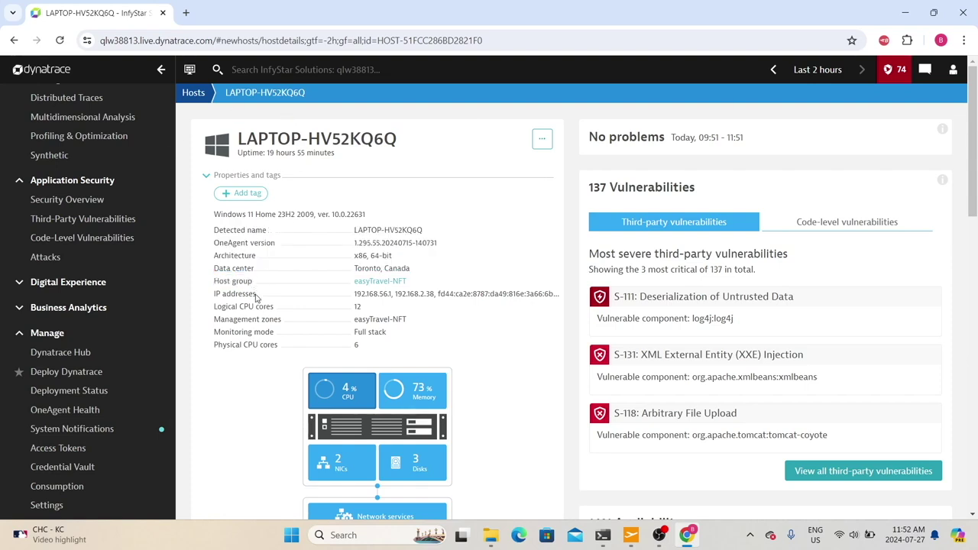
left_click(405, 300)
left_click_drag(215, 326, 386, 334)
left_click_drag(296, 341, 210, 229)
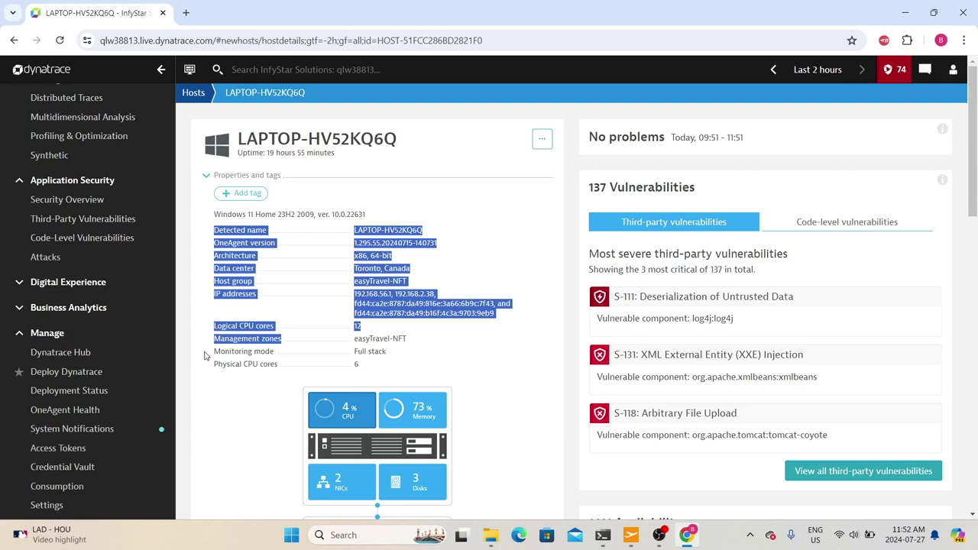
left_click_drag(354, 351, 387, 352)
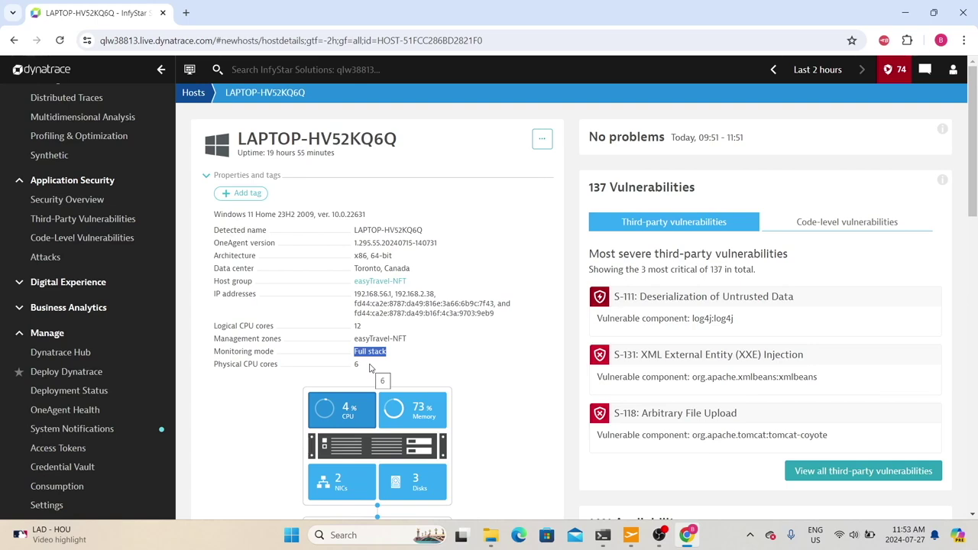
scroll(369, 368, "down", 2)
left_click(375, 221)
left_click_drag(385, 224, 215, 228)
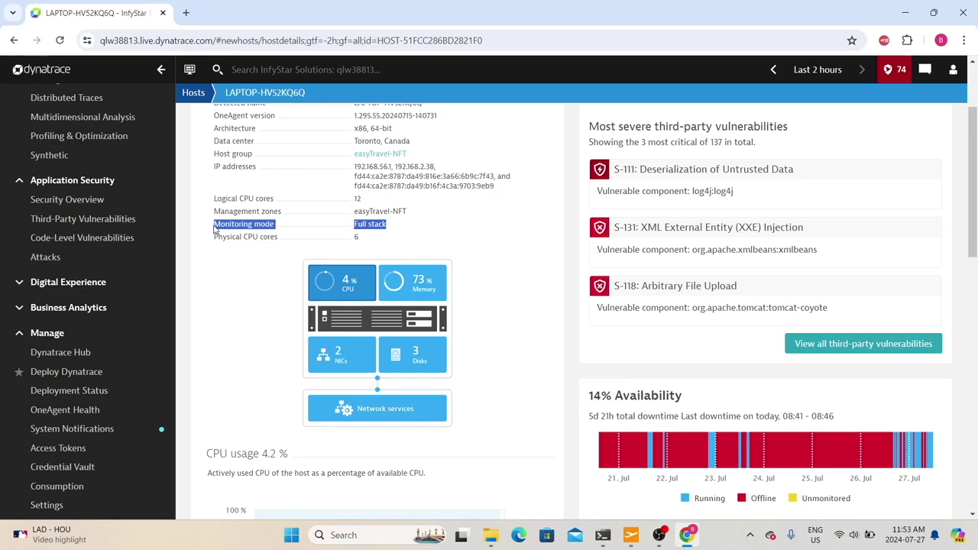
Show the host's CPU usage, and examine its chart and the idle, user, and system breakdown over time.
scroll(216, 228, "down", 2)
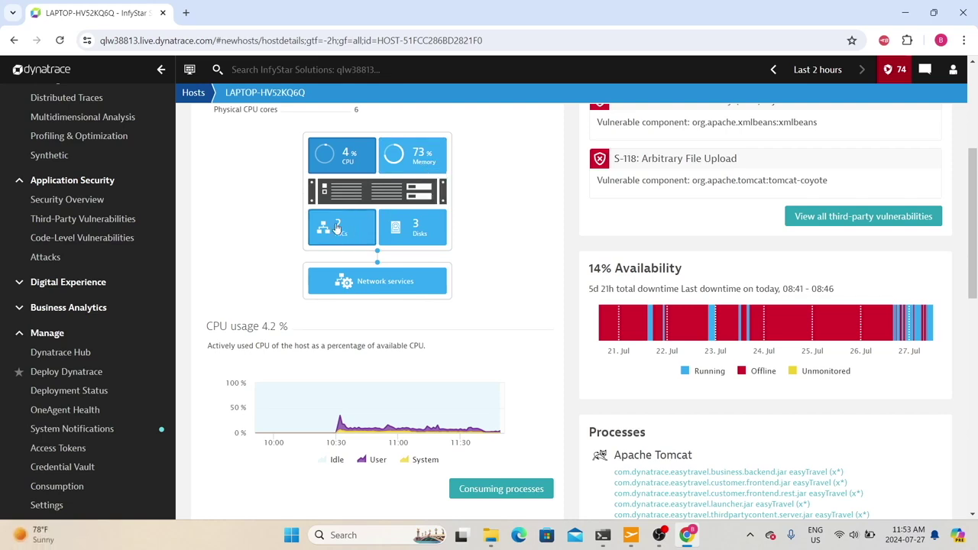
left_click(351, 166)
left_click(345, 159)
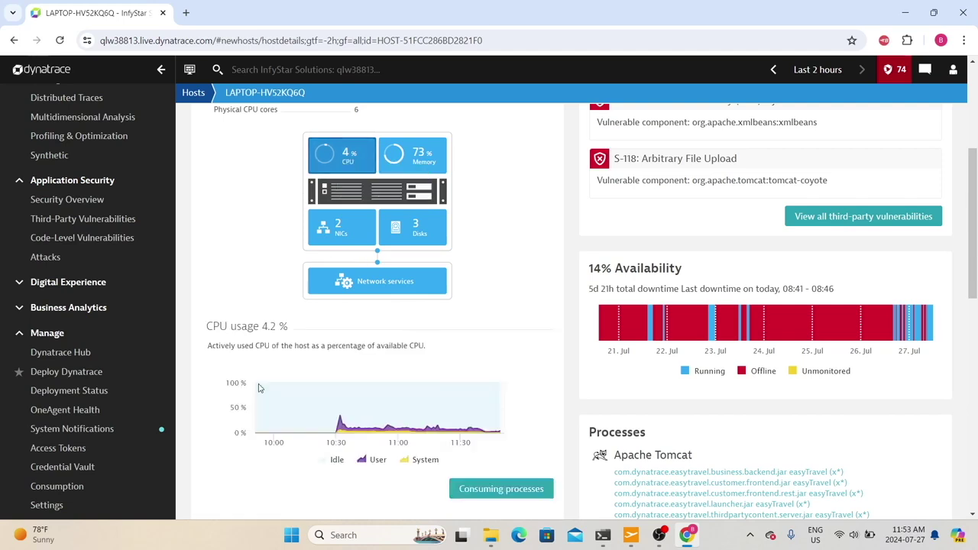
left_click_drag(219, 326, 336, 425)
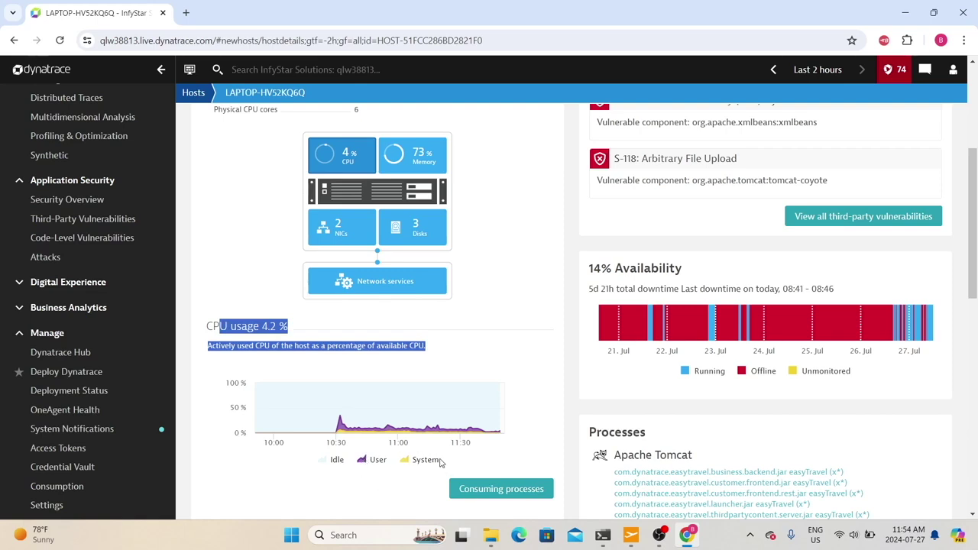
mouse_move(452, 415)
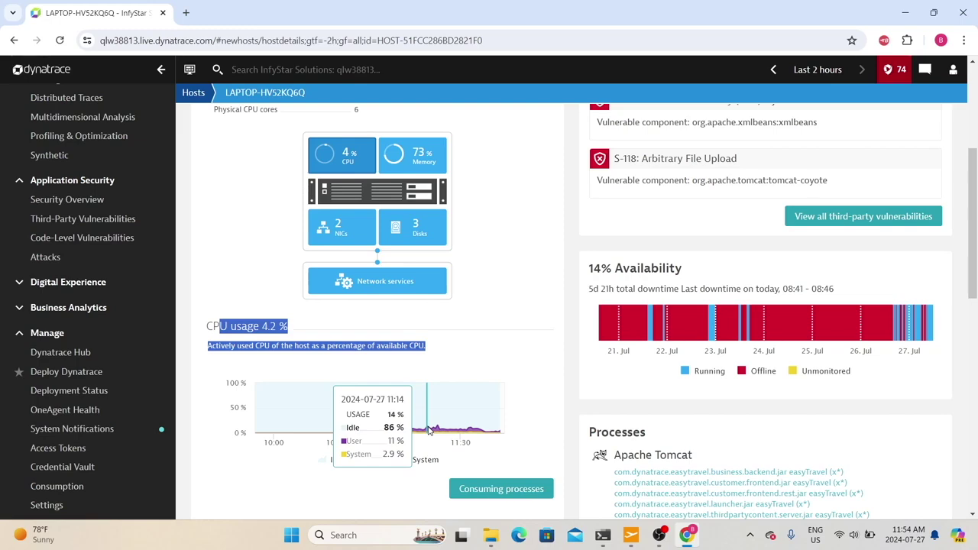
scroll(234, 345, "up", 3)
scroll(234, 345, "down", 1)
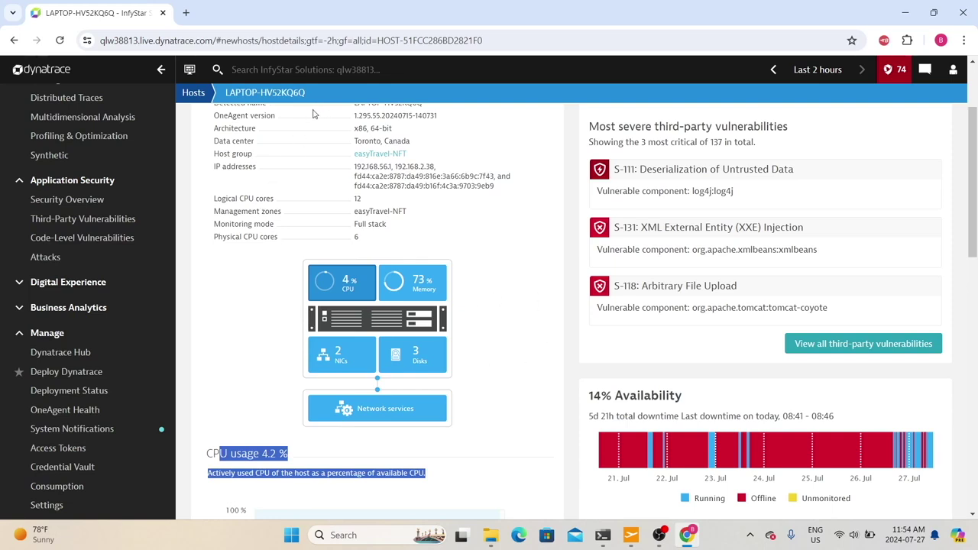
scroll(267, 399, "down", 2)
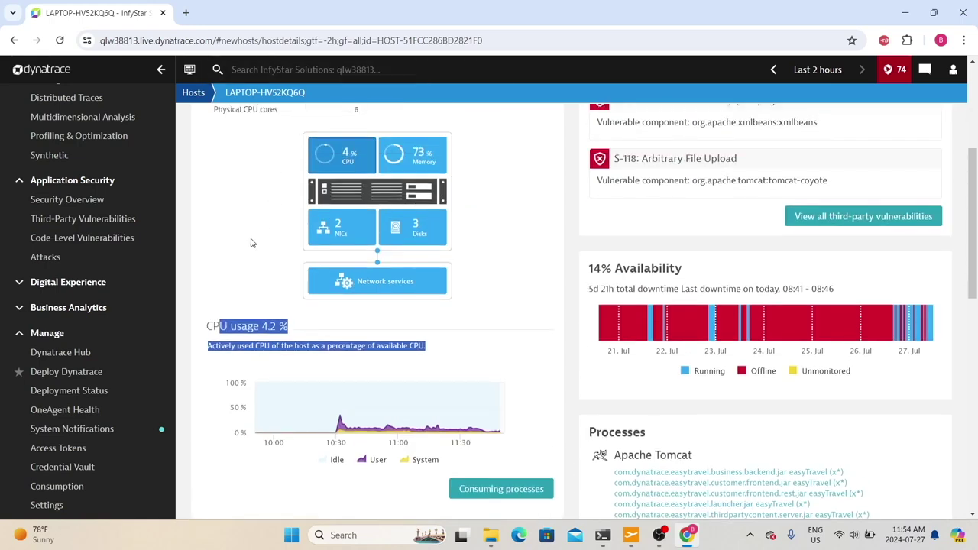
Open the processes consuming CPU on the host, and review the whole list through the Other processes entry.
mouse_move(627, 536)
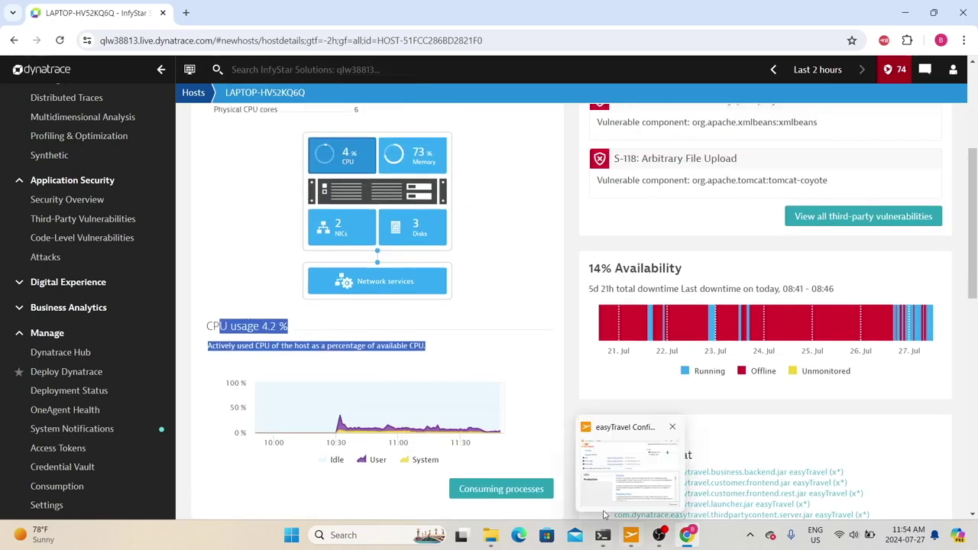
left_click(511, 489)
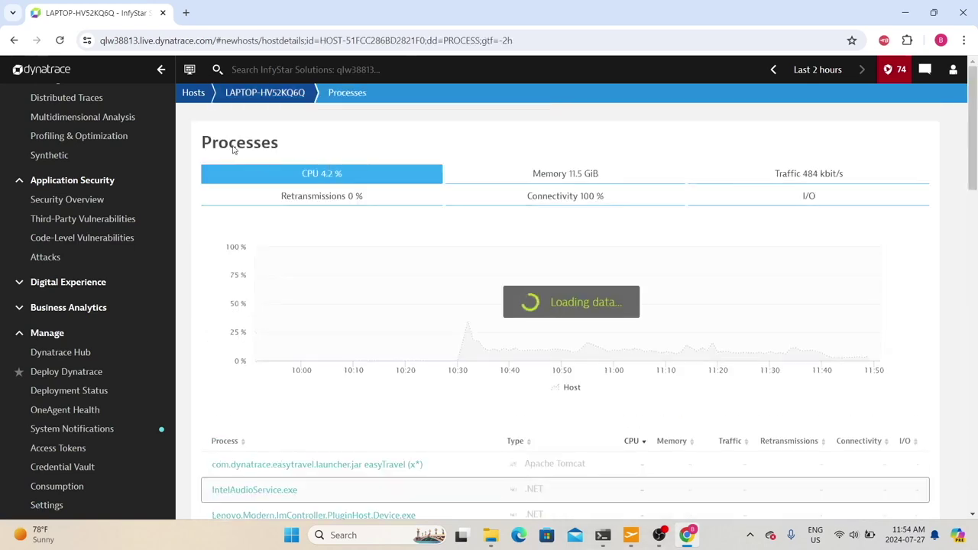
scroll(342, 415, "down", 1)
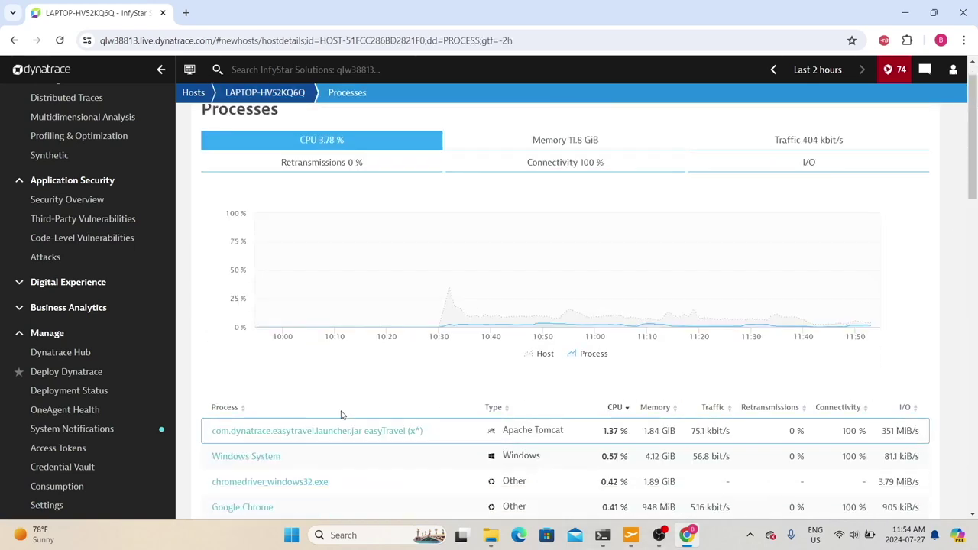
scroll(341, 415, "down", 2)
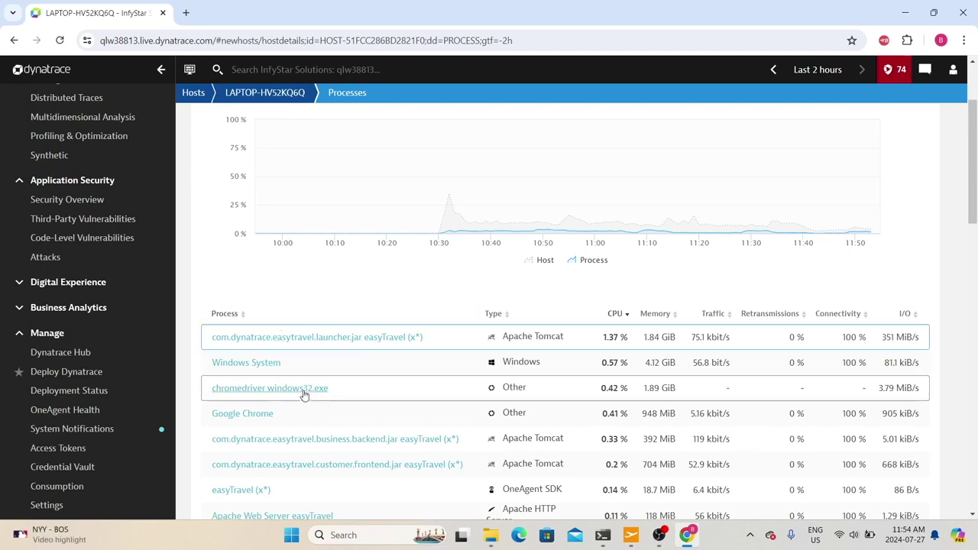
scroll(303, 393, "down", 1)
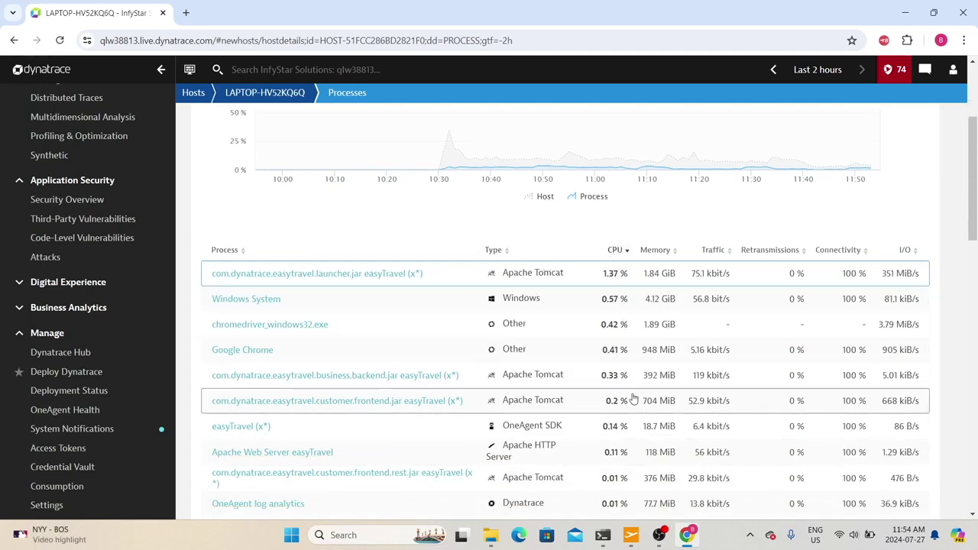
scroll(612, 453, "down", 5)
scroll(611, 452, "down", 3)
scroll(364, 391, "down", 5)
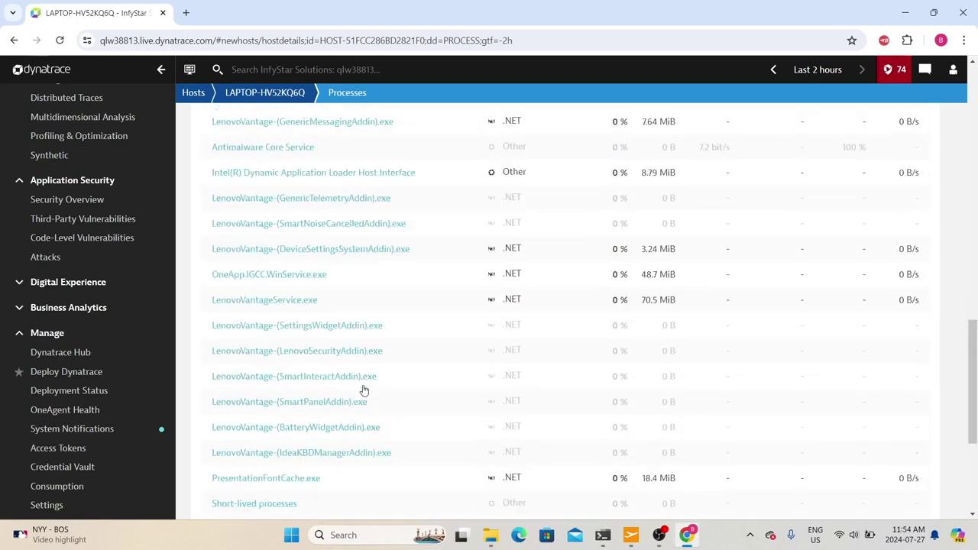
scroll(364, 391, "down", 4)
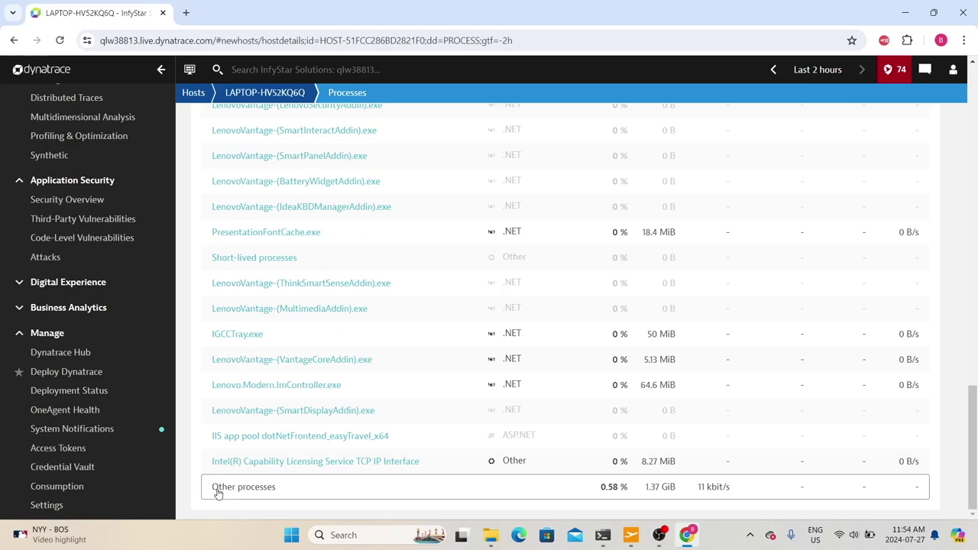
left_click_drag(210, 492, 282, 497)
left_click(282, 499)
Search the web in a new tab for "Dynatrace important processes", and open the Dynatrace Docs article "Which are the most important processes?".
left_click(186, 13)
type("Dynatrac")
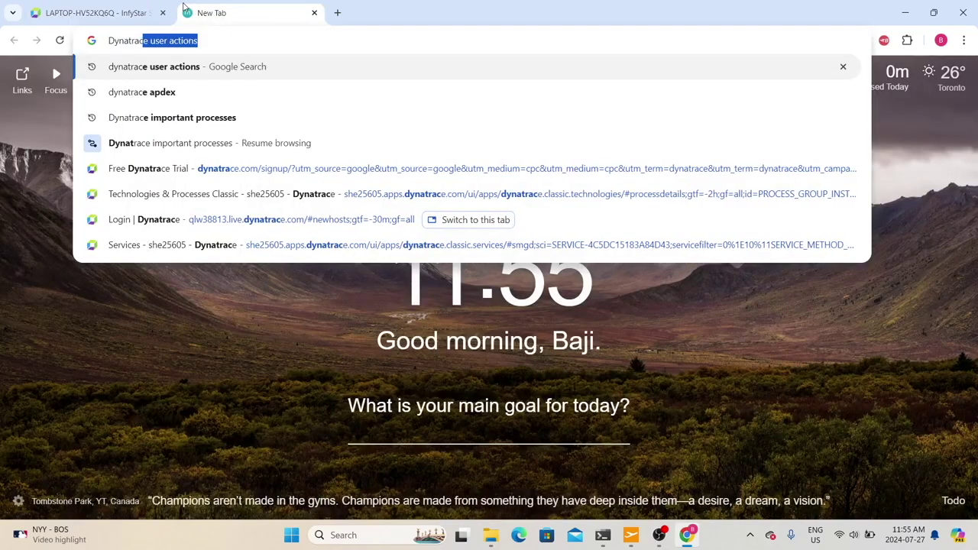
type("e imp")
key("Return")
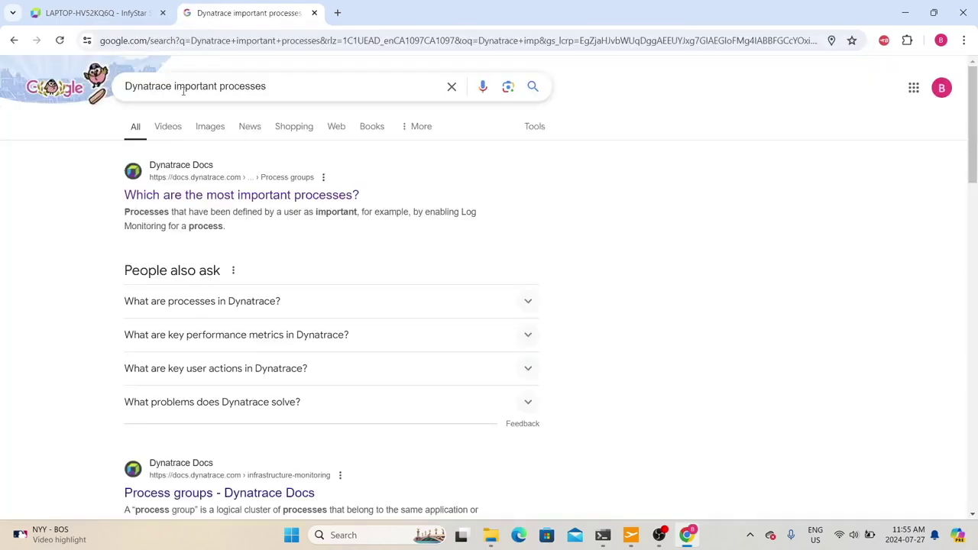
left_click(195, 197)
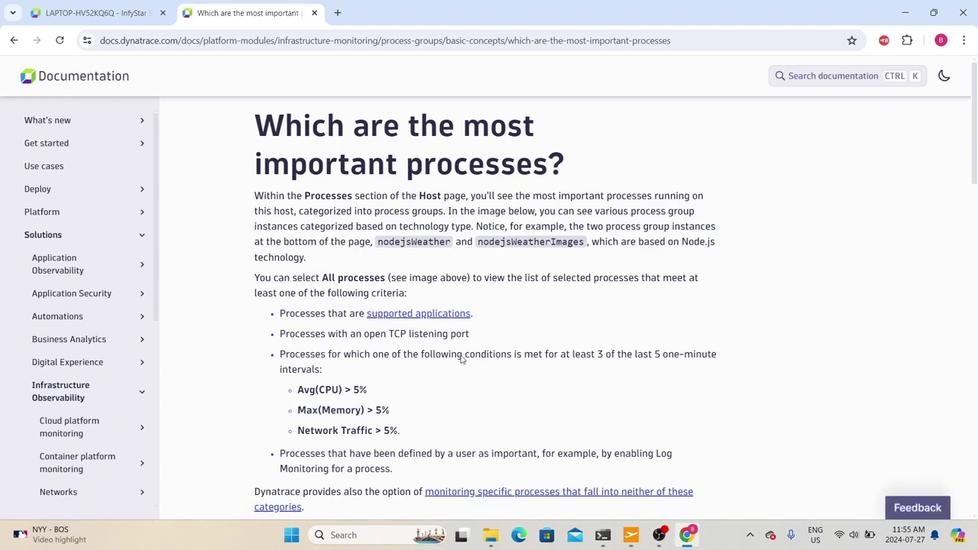
Read the documentation's criteria for important processes, focusing on the CPU, memory, and network traffic thresholds.
scroll(459, 358, "down", 2)
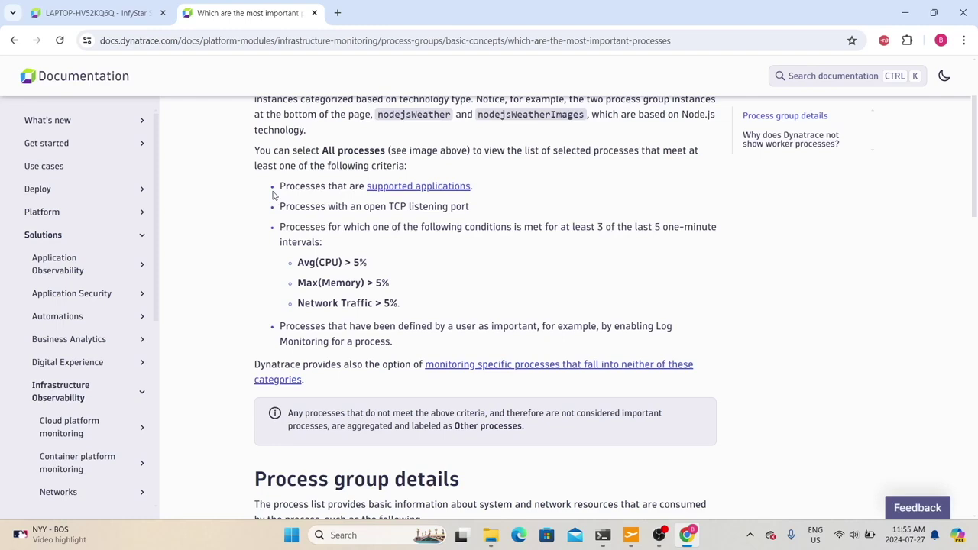
left_click_drag(298, 262, 370, 271)
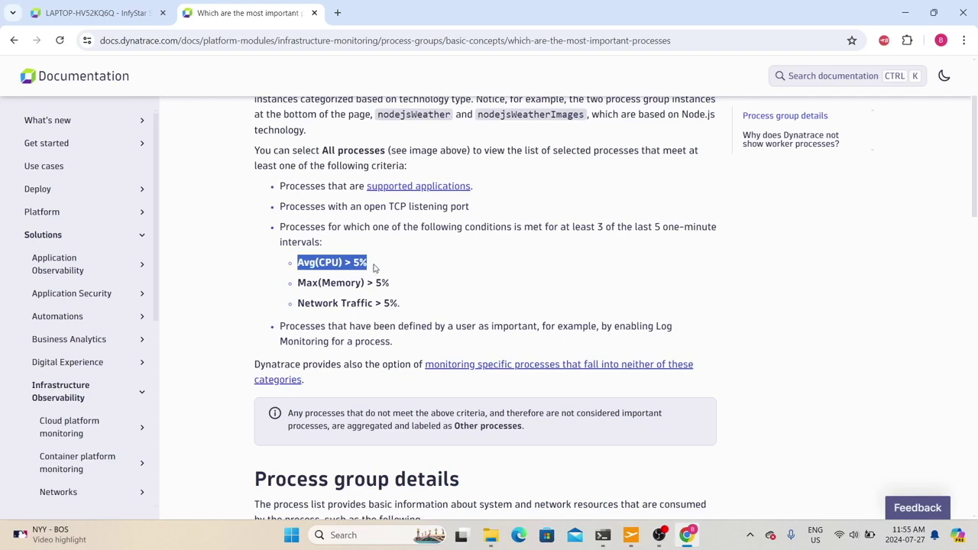
left_click(299, 283)
left_click_drag(391, 283, 298, 260)
left_click_drag(418, 312, 265, 242)
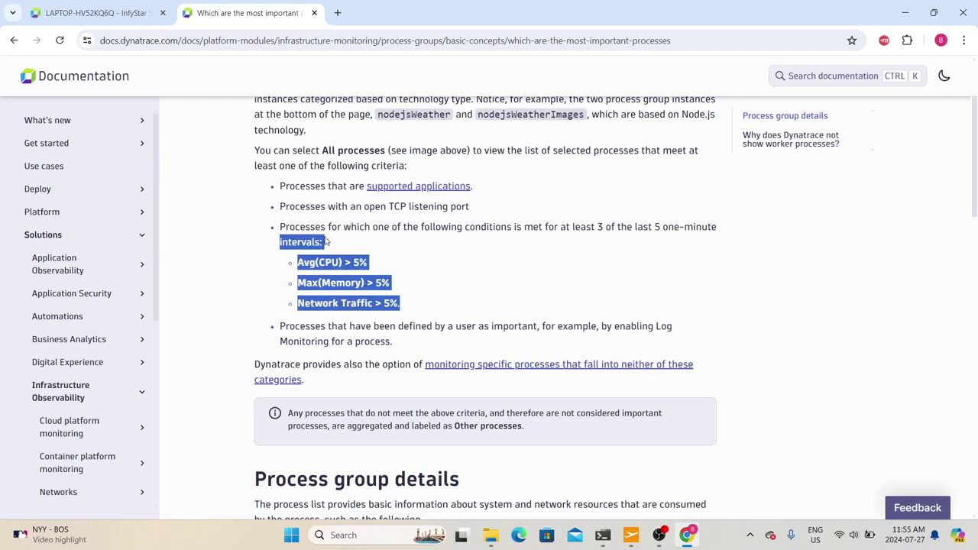
Return to the host's process list, and check the highest CPU consumers against the documented criteria.
left_click(96, 13)
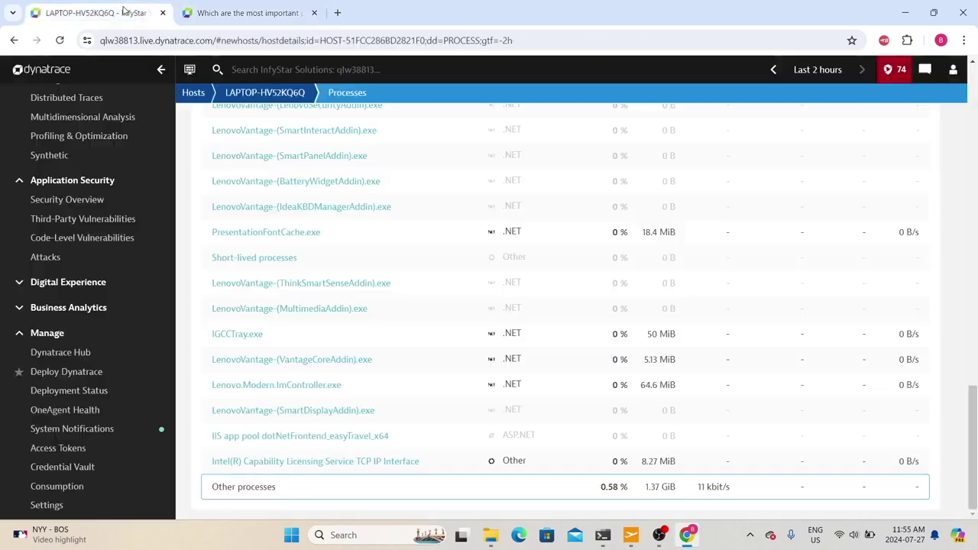
scroll(302, 255, "up", 5)
scroll(241, 255, "up", 10)
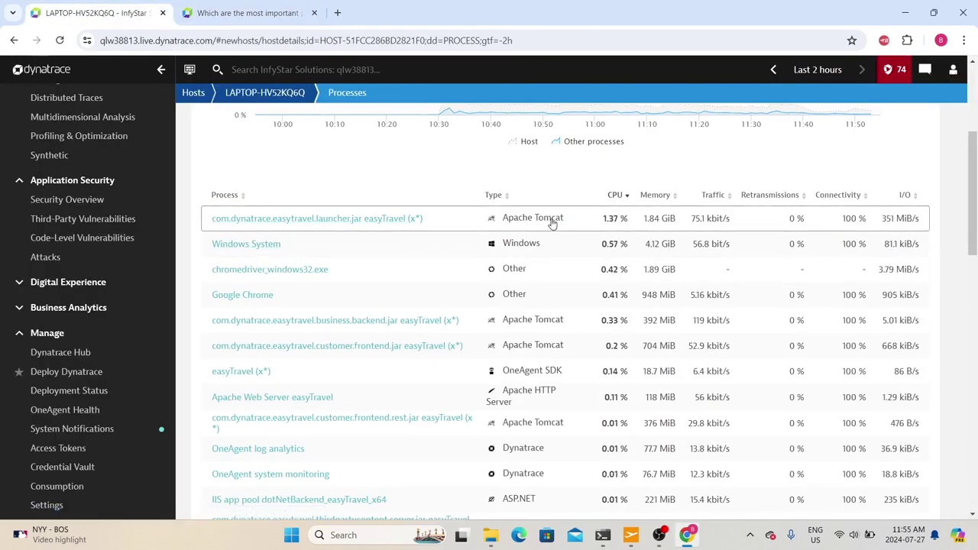
scroll(374, 269, "down", 1)
scroll(369, 274, "down", 2)
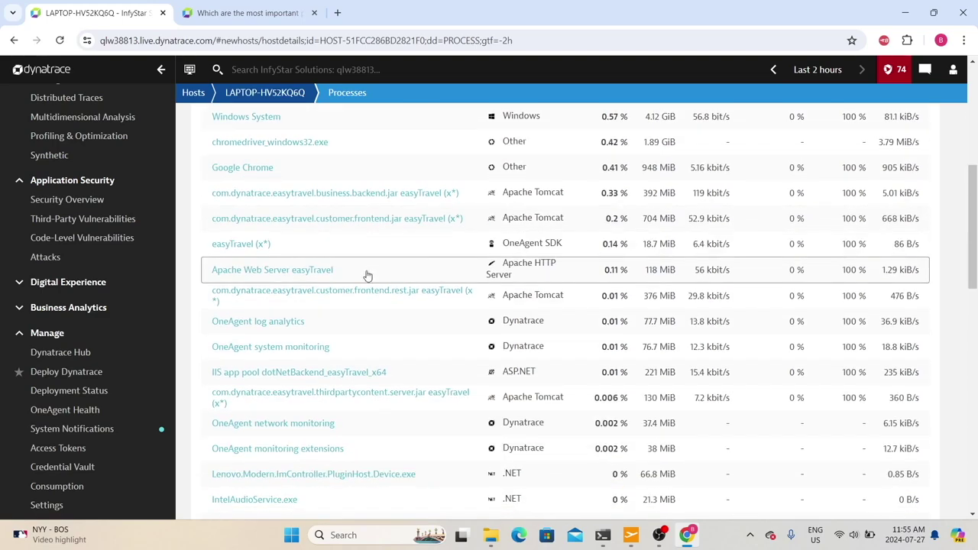
Read the documentation's note on how processes that do not meet the criteria are grouped.
key("ctrl+Tab")
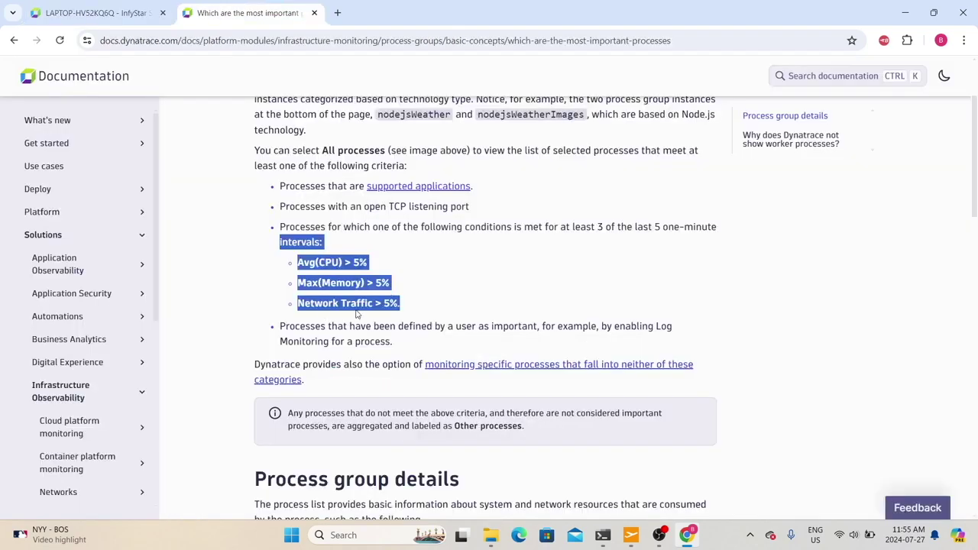
left_click_drag(526, 440, 453, 426)
left_click_drag(288, 413, 497, 410)
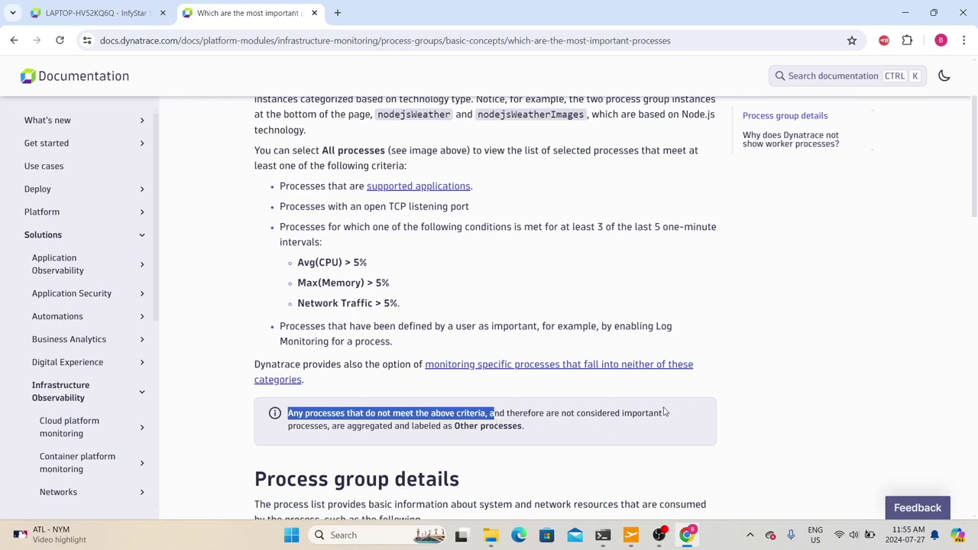
left_click_drag(330, 426, 539, 427)
Find the Other processes entry at the end of the host's list, and recheck that label in the documentation note.
key("ctrl+Tab")
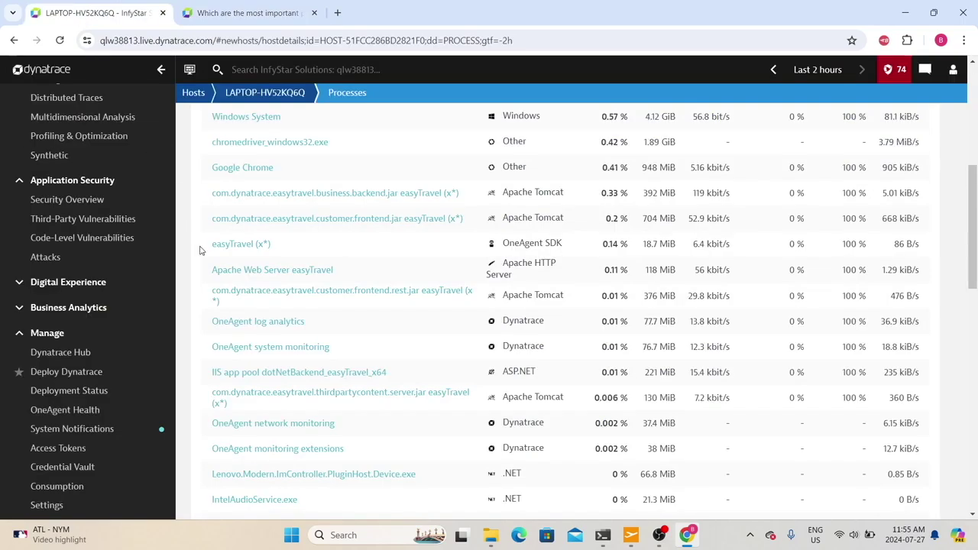
scroll(201, 247, "down", 10)
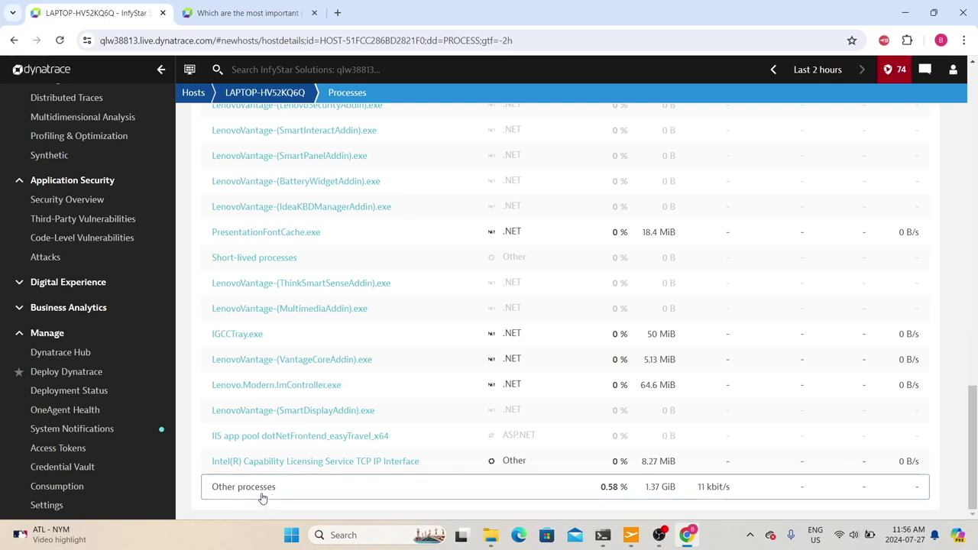
key("ctrl+Tab")
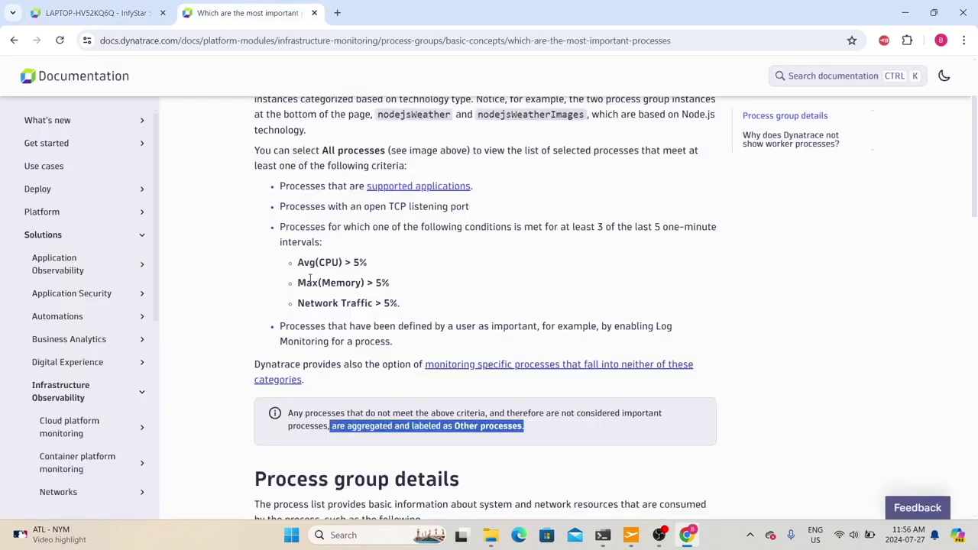
left_click_drag(461, 434, 531, 443)
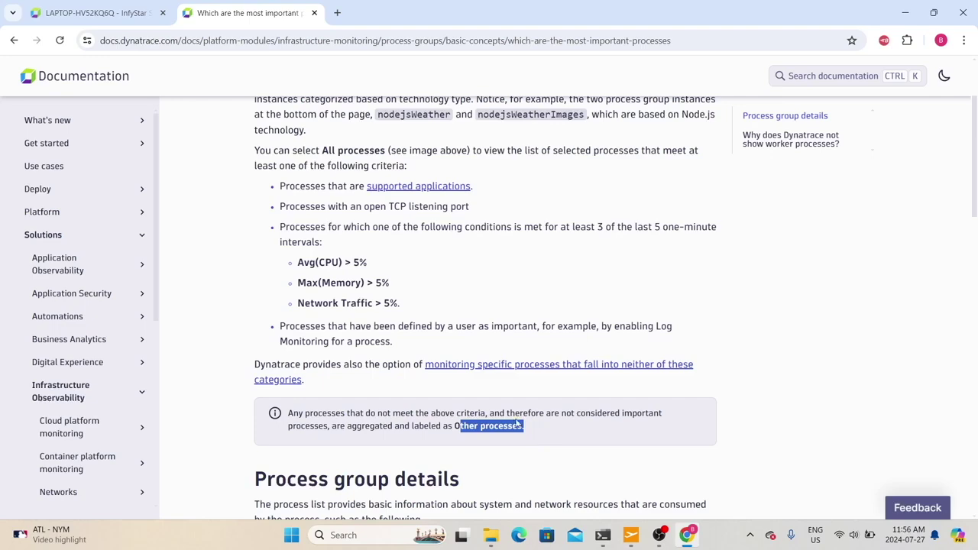
Return from the process list to the laptop's host page, and show its memory metrics.
left_click(101, 13)
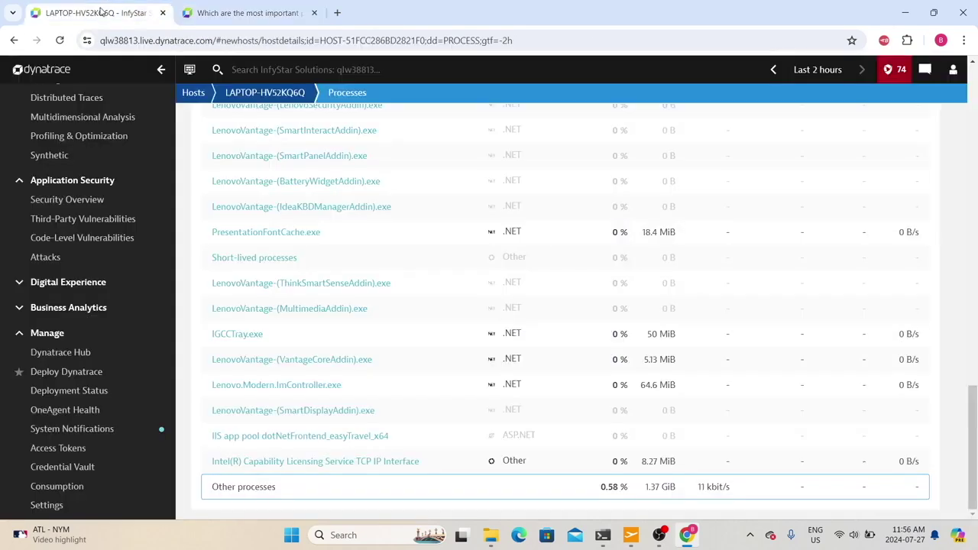
key("alt+Left")
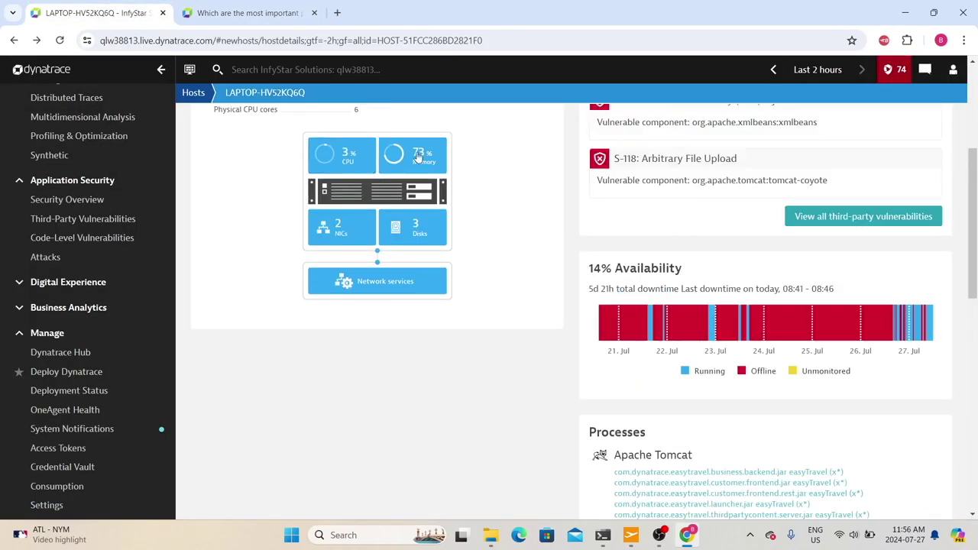
left_click(415, 160)
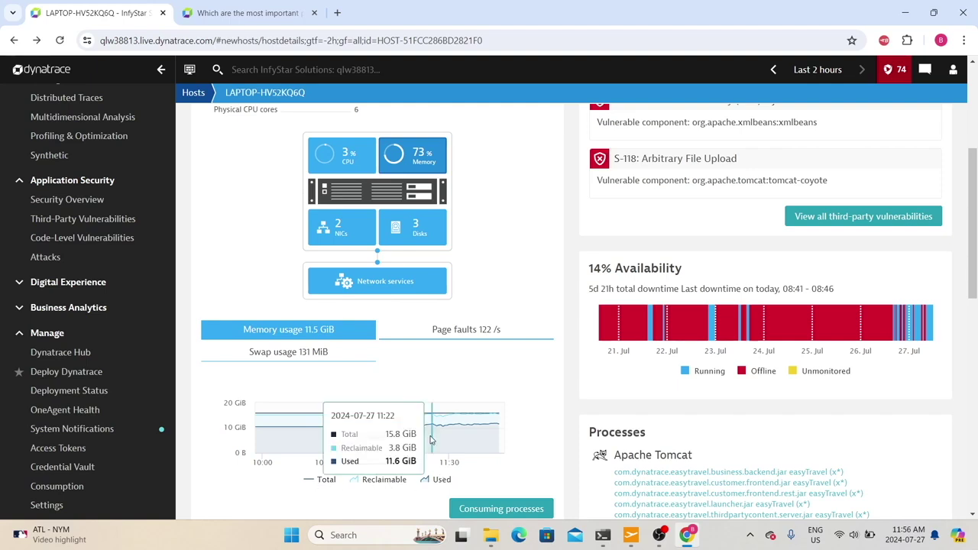
View the host's page faults, swap usage, and memory usage charts, and open the processes consuming memory.
left_click(438, 339)
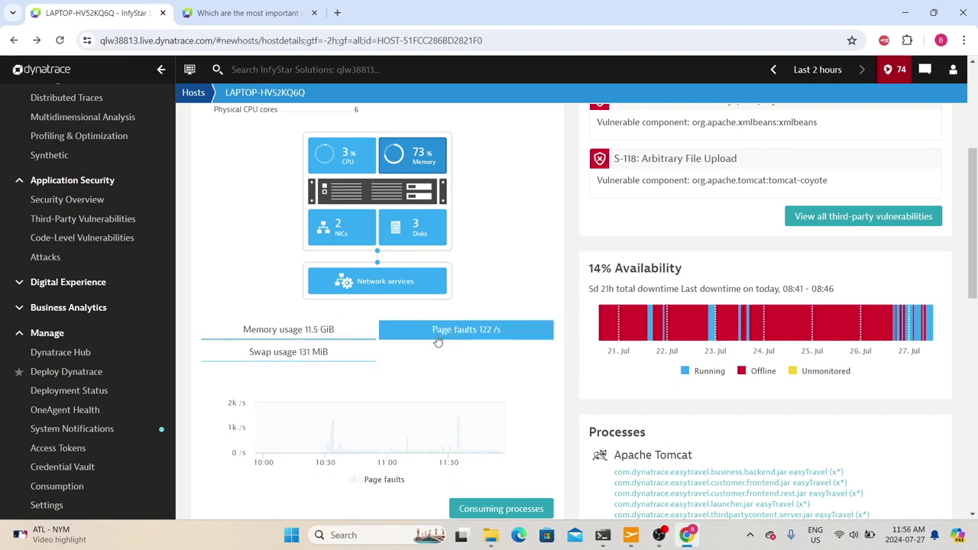
left_click(304, 353)
left_click(296, 331)
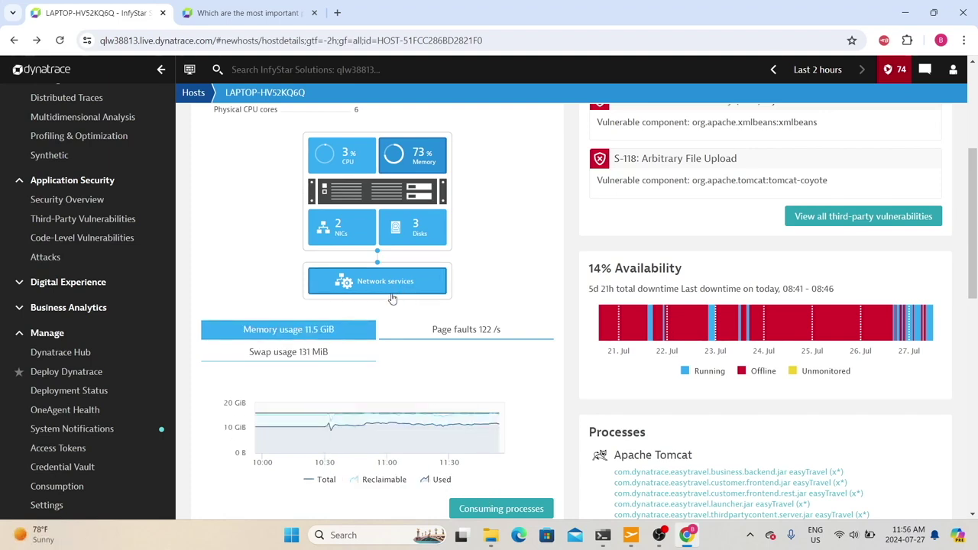
scroll(379, 337, "down", 1)
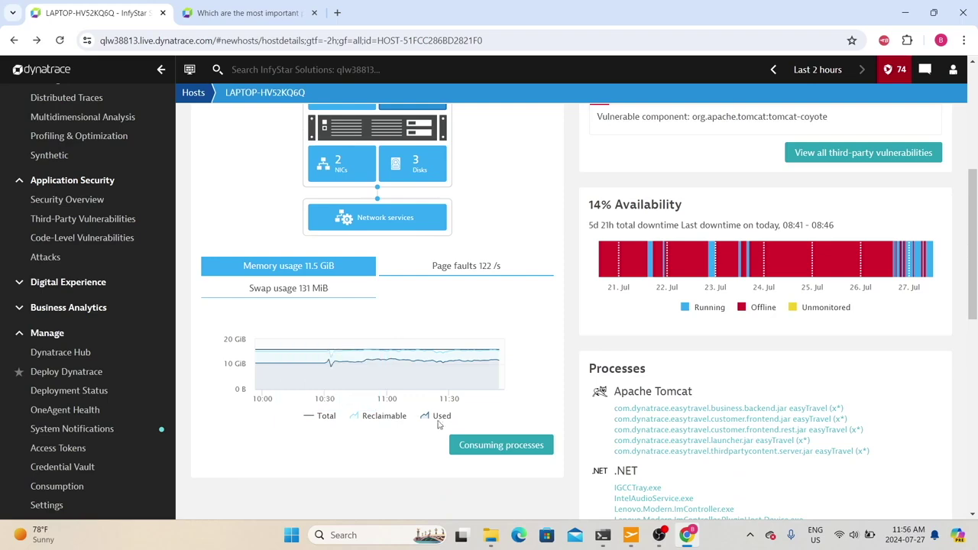
left_click(480, 446)
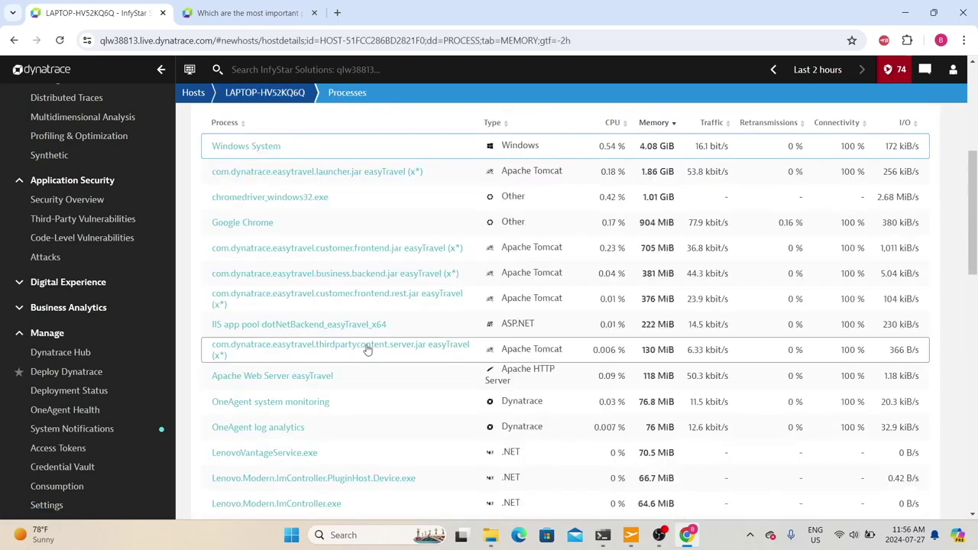
Compare the Processes page's CPU and Memory charts, and view the host's process list under Memory.
scroll(376, 365, "up", 3)
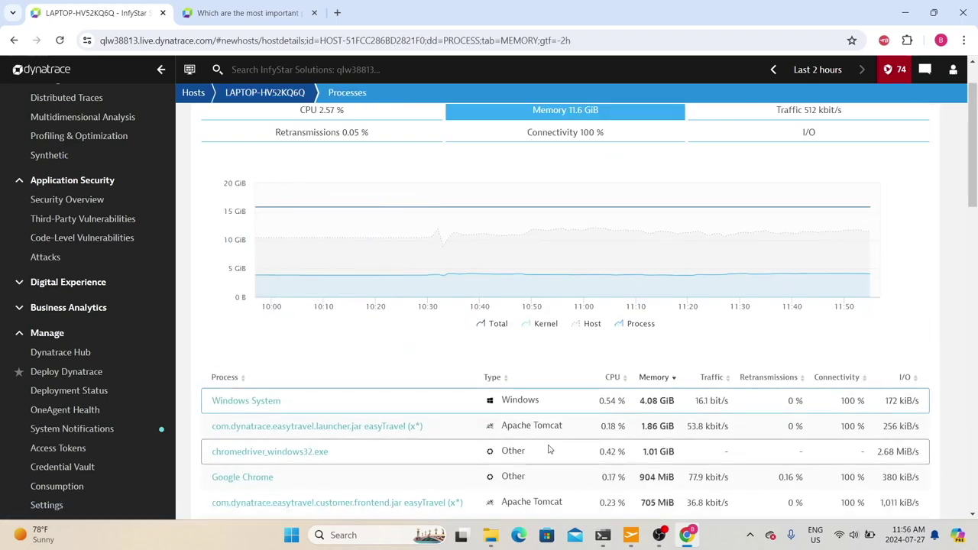
scroll(552, 413, "up", 1)
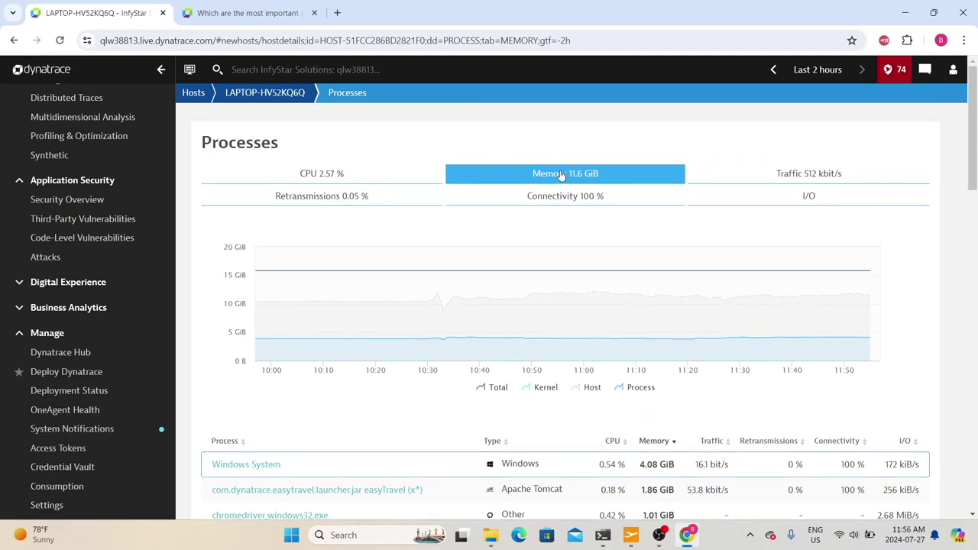
left_click(364, 177)
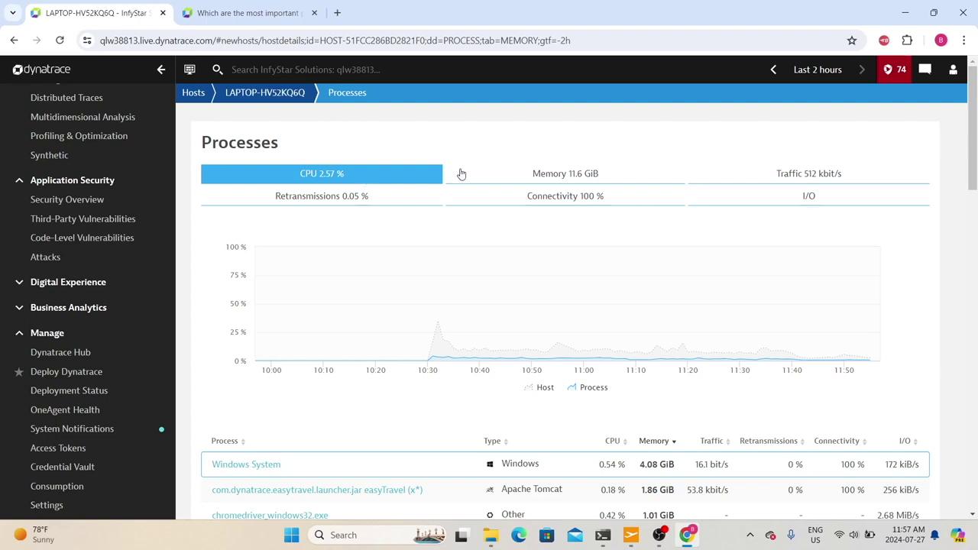
left_click(555, 179)
scroll(649, 306, "down", 2)
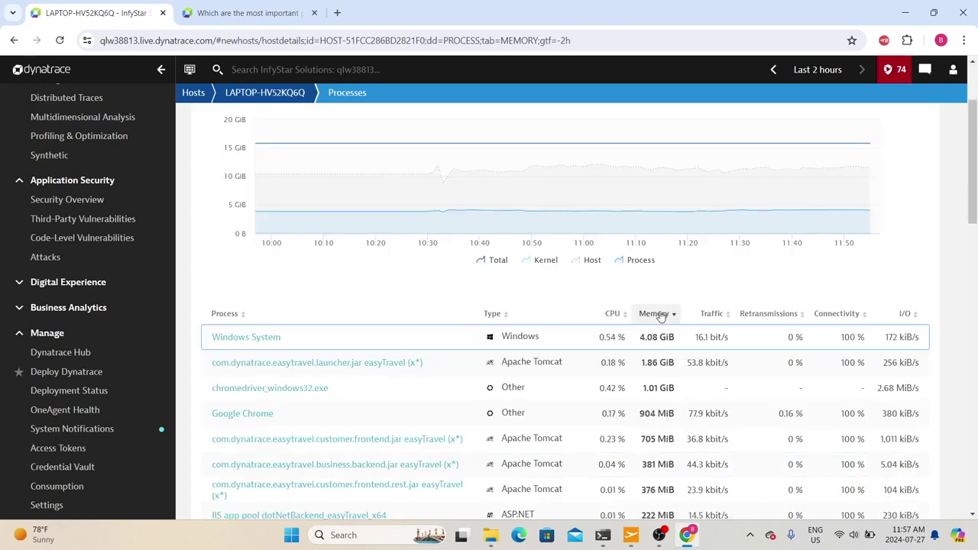
scroll(684, 456, "down", 1)
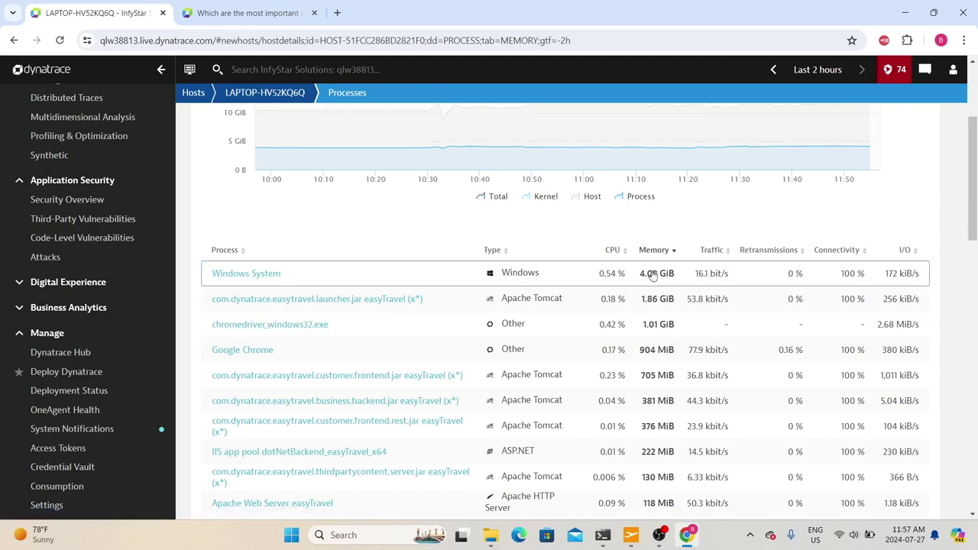
Check the host's memory chart against the memory used by each listed process.
scroll(652, 349, "up", 2)
left_click(655, 387)
left_click(656, 388)
scroll(656, 388, "up", 2)
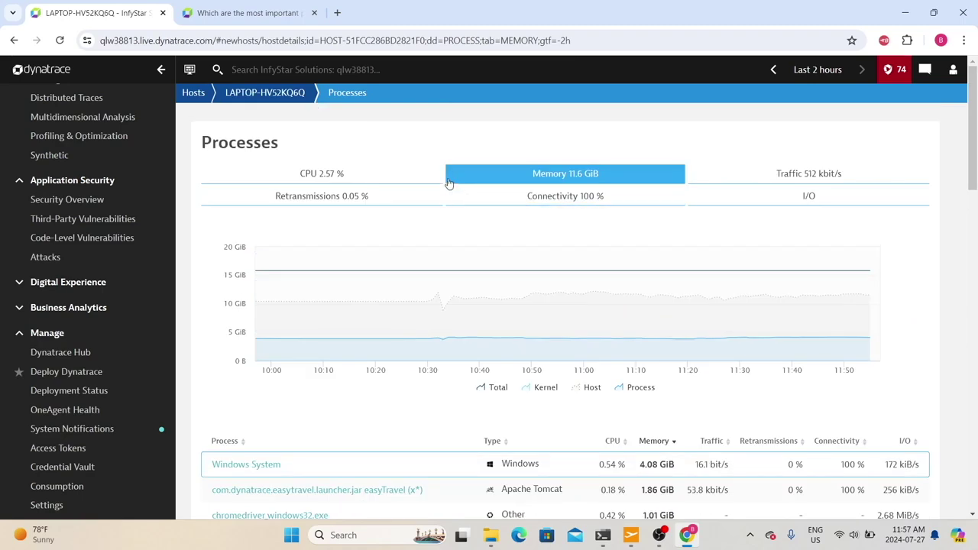
scroll(421, 264, "down", 4)
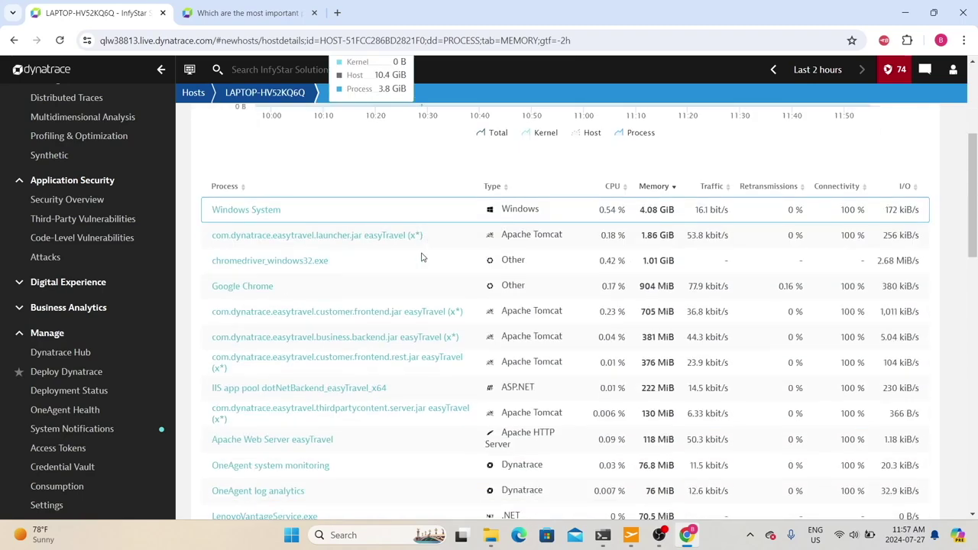
scroll(411, 283, "up", 2)
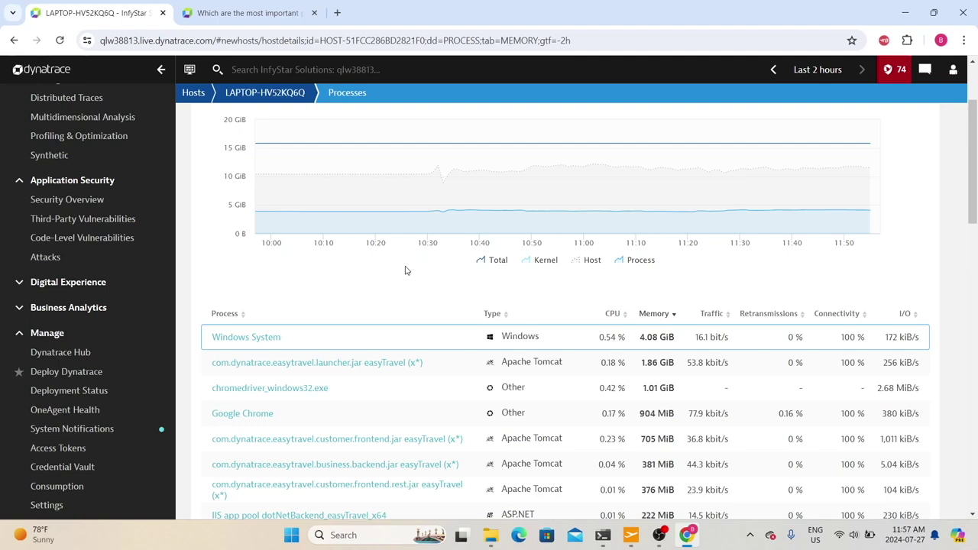
Sort the processes by type and highlight the four OneAgent processes of type Dynatrace.
left_click(490, 314)
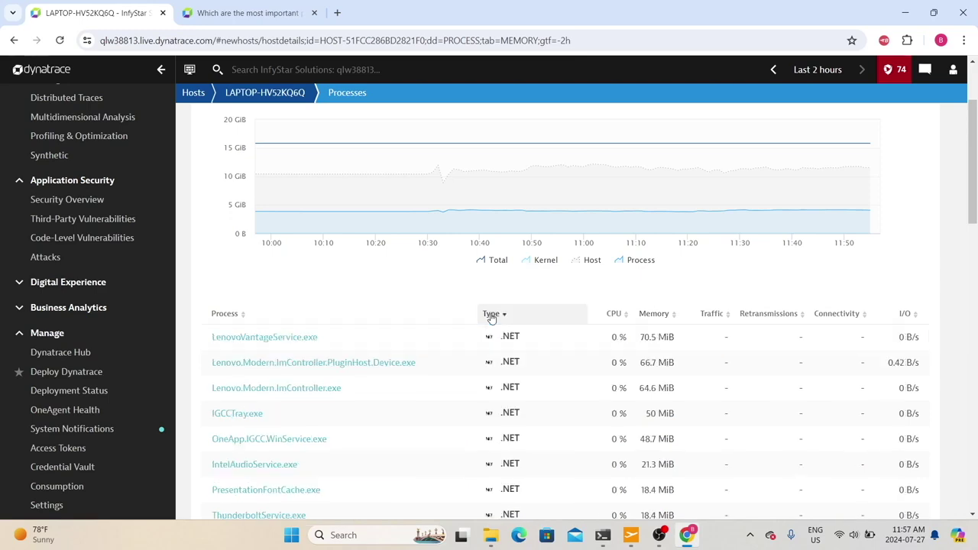
scroll(492, 317, "down", 3)
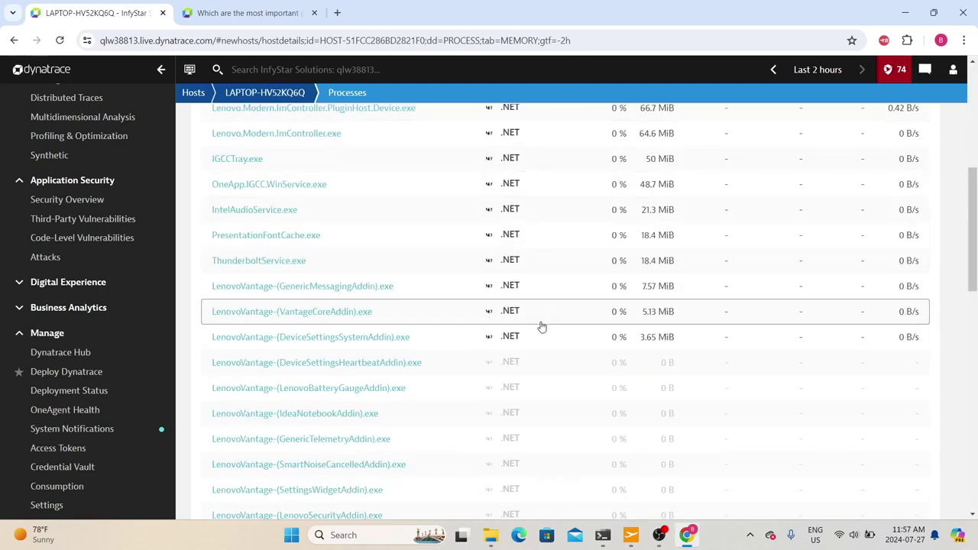
scroll(539, 329, "down", 10)
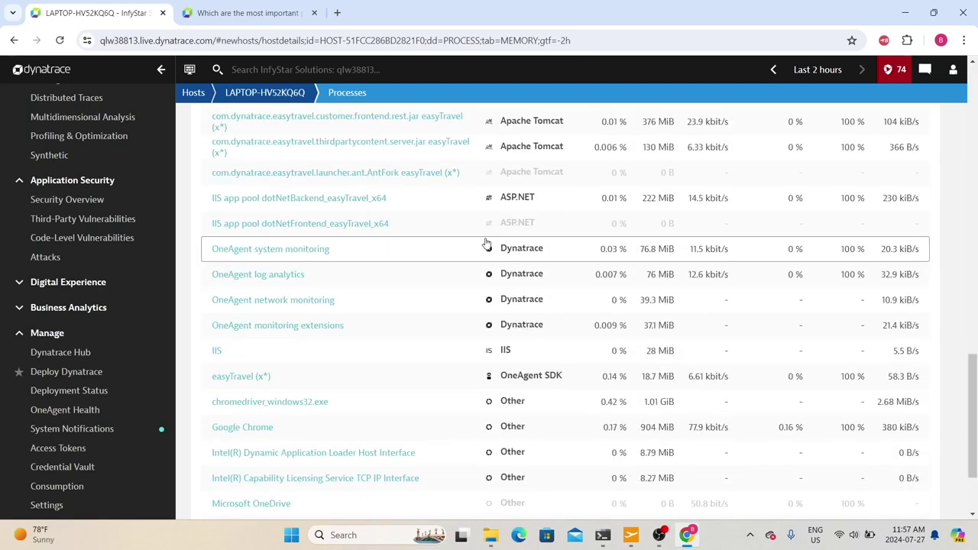
left_click_drag(196, 250, 604, 327)
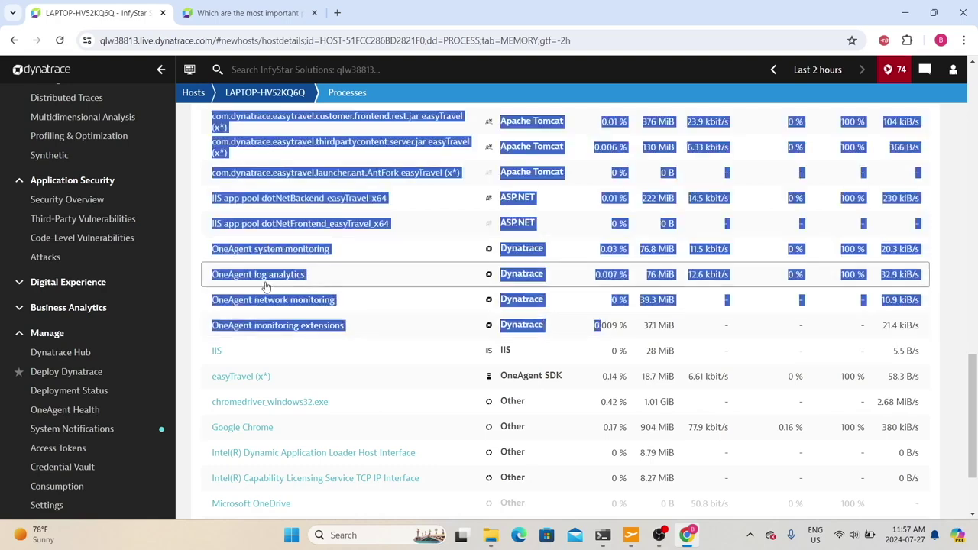
left_click(200, 251)
left_click_drag(204, 253, 531, 323)
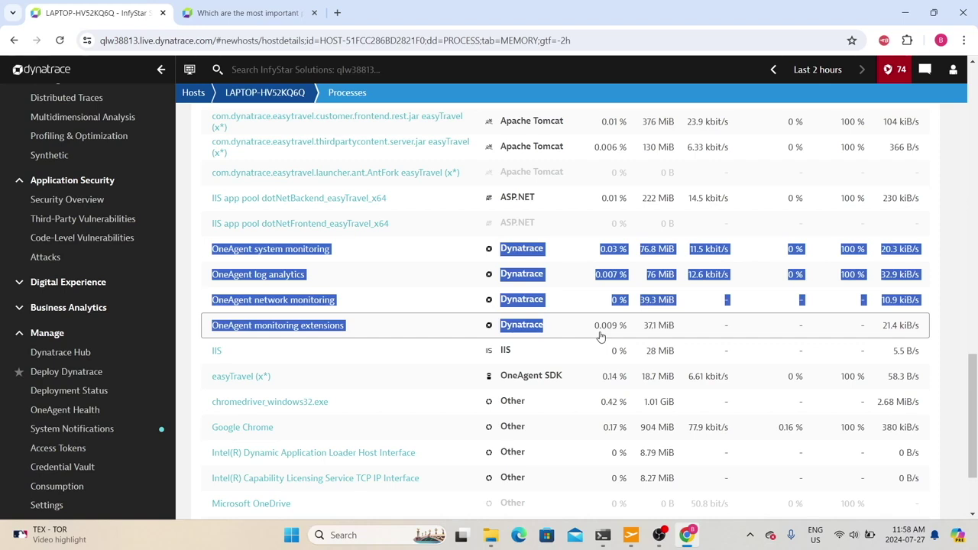
Return to the laptop's host page and view the traffic chart of its network interfaces.
key("alt+Left")
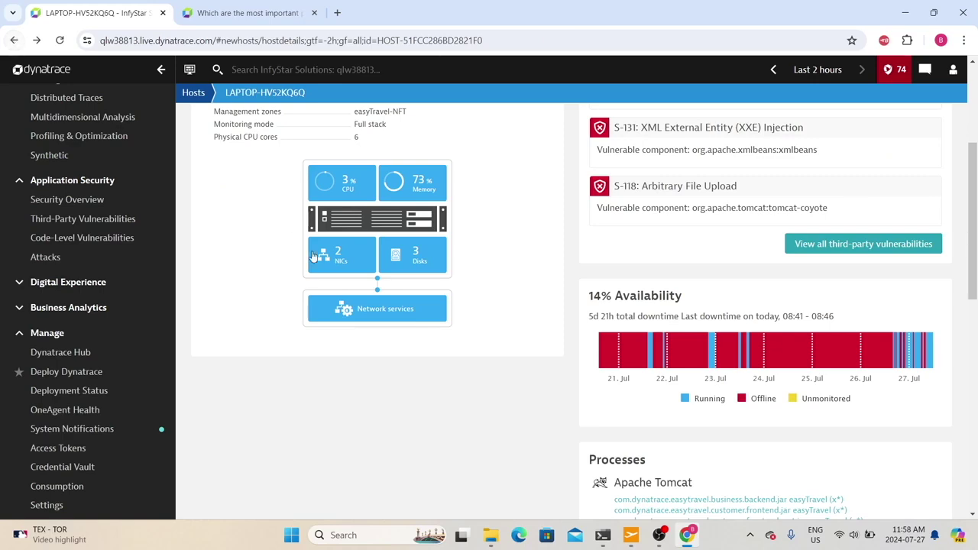
scroll(334, 398, "down", 2)
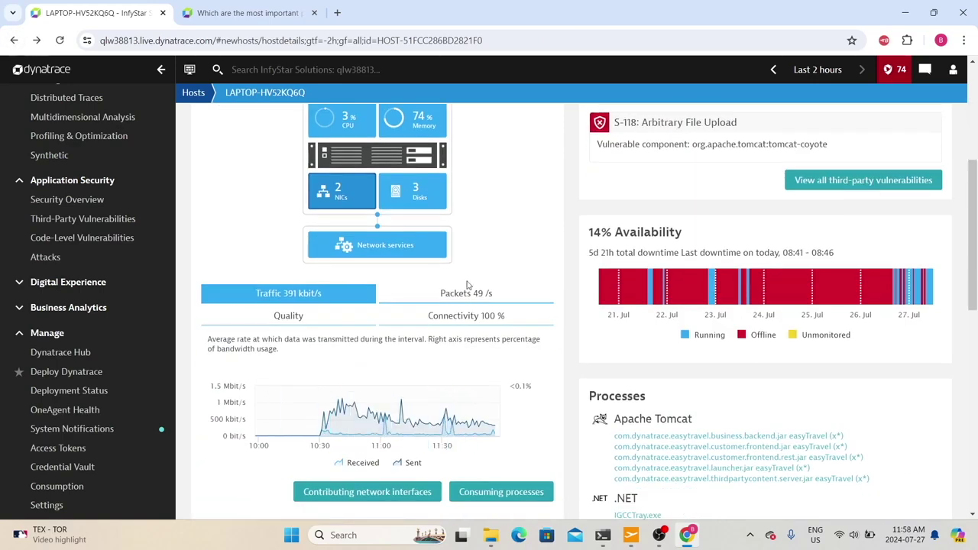
scroll(400, 471, "down", 1)
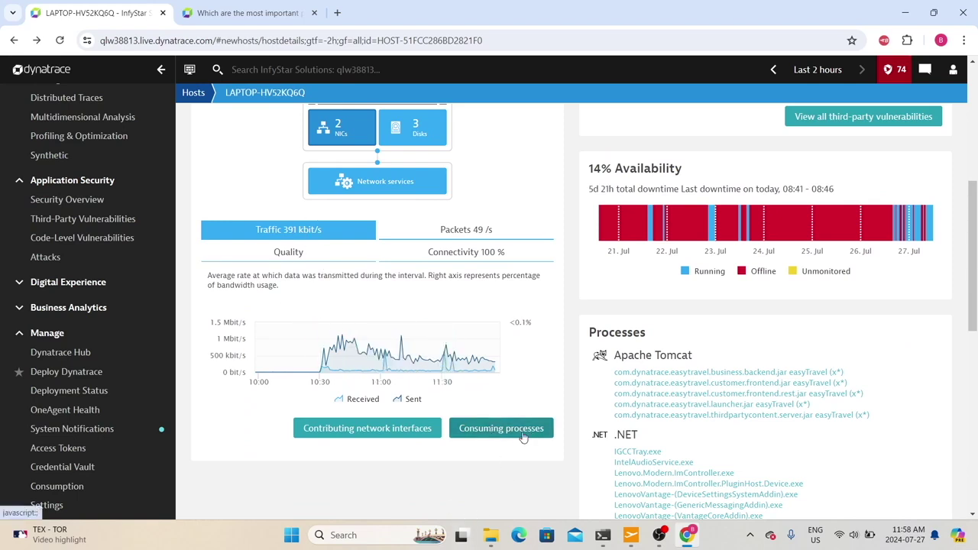
Show the host's disk metrics, view the disk space usage chart, and open the contributing disks.
left_click(409, 130)
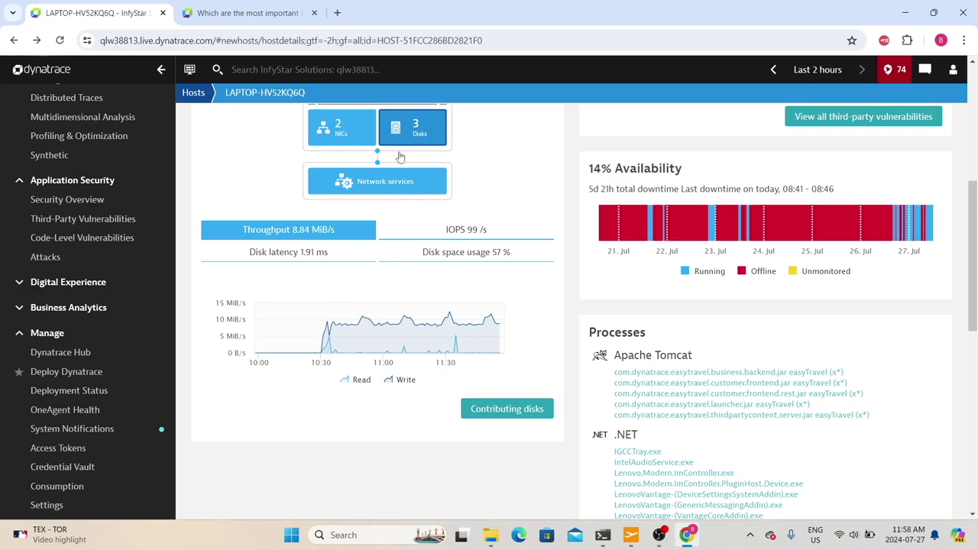
scroll(397, 380, "up", 2)
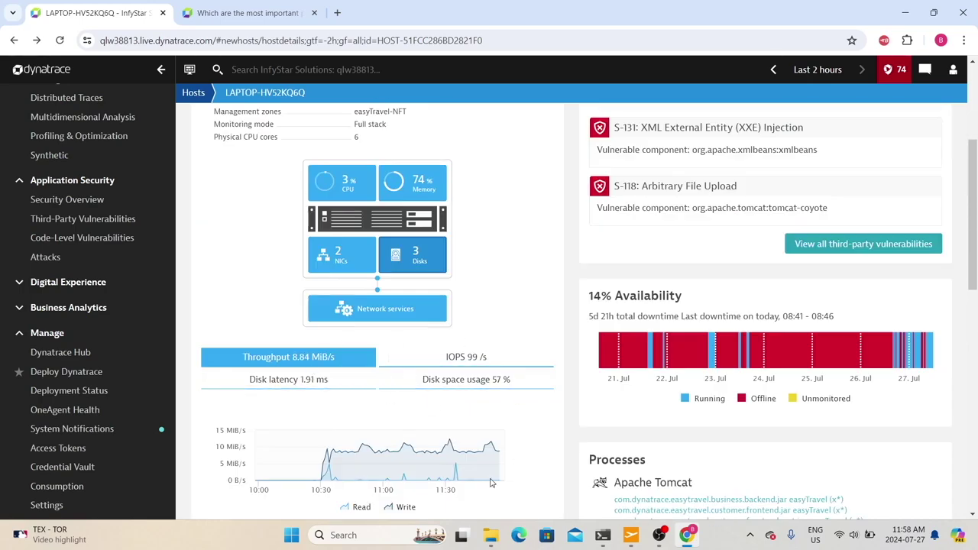
scroll(439, 378, "down", 1)
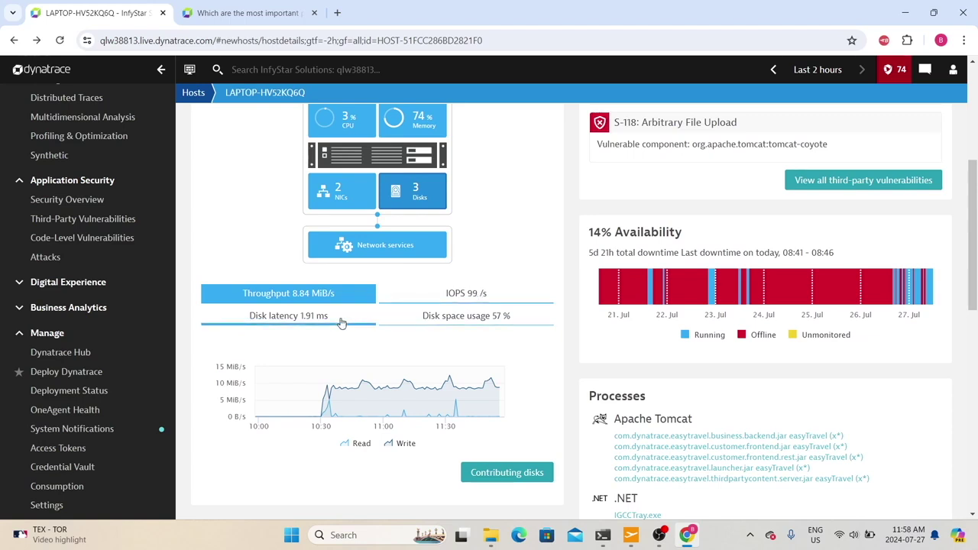
left_click(457, 320)
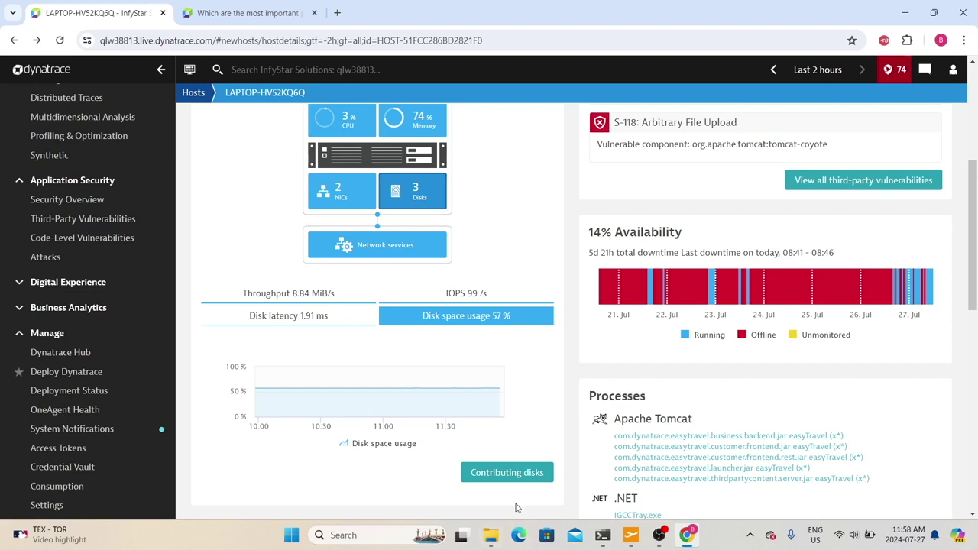
left_click(518, 474)
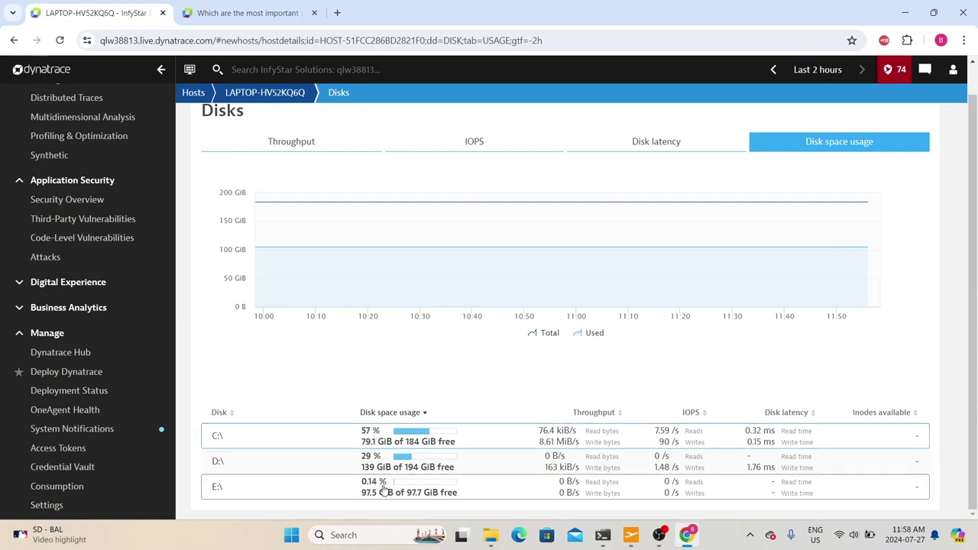
Examine the space usage of drives C, D, and E, and return to the laptop's host page.
scroll(349, 509, "up", 1)
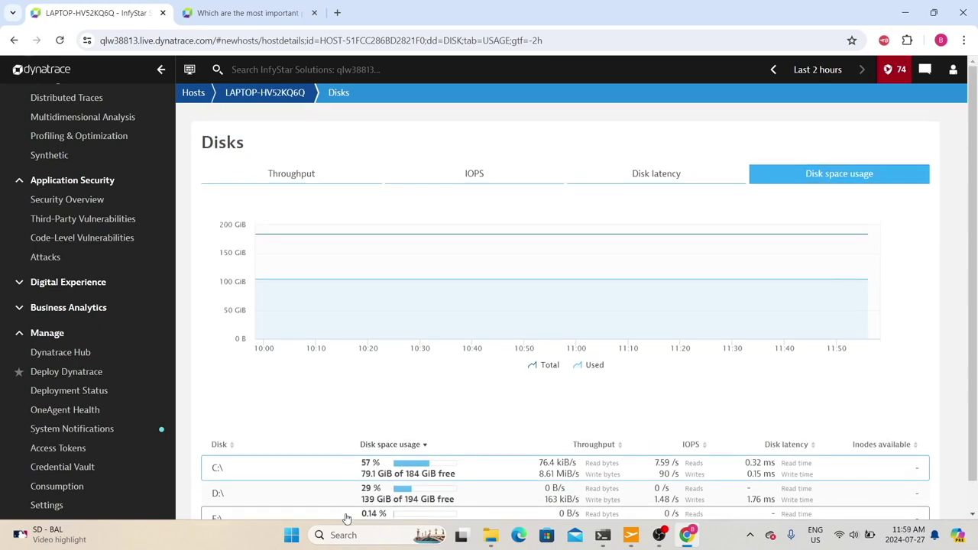
scroll(323, 269, "down", 1)
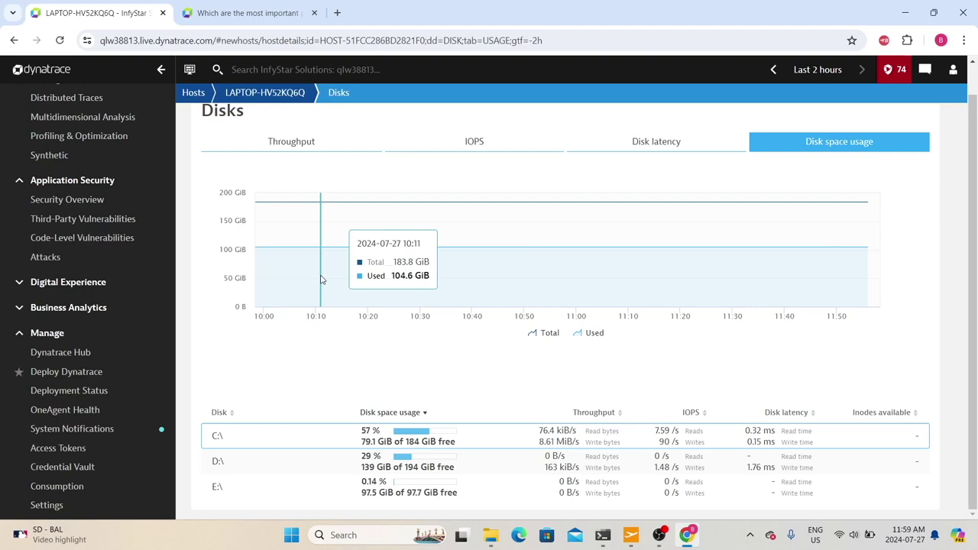
left_click(264, 93)
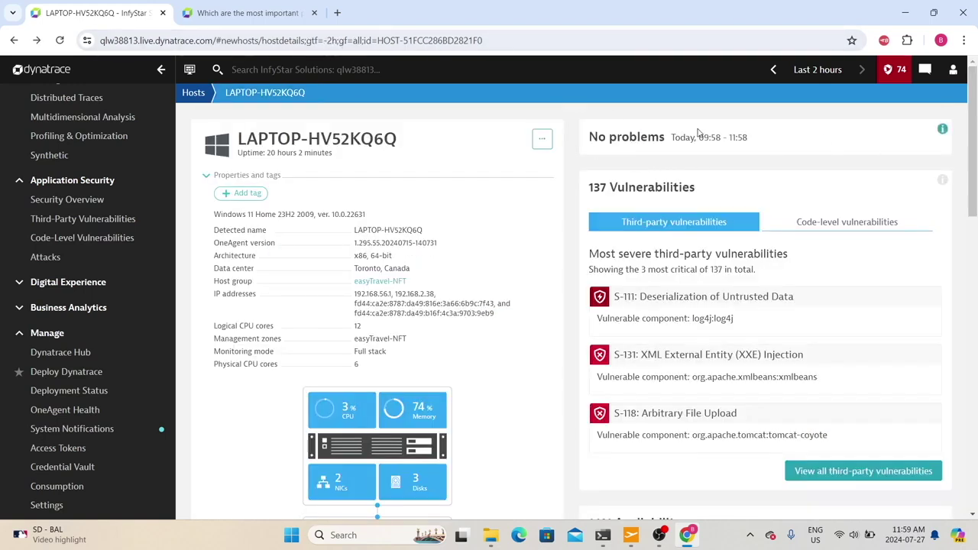
Change the host page's timeframe to the last 7 days, and highlight the Problems heading with its date range.
left_click_drag(705, 137, 750, 138)
left_click(753, 139)
left_click(818, 69)
left_click(795, 352)
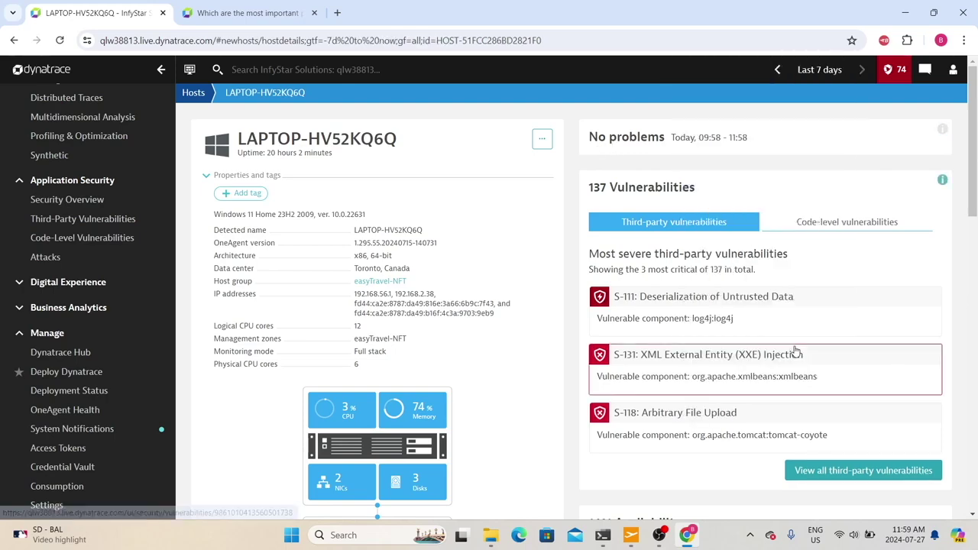
left_click_drag(619, 124, 787, 138)
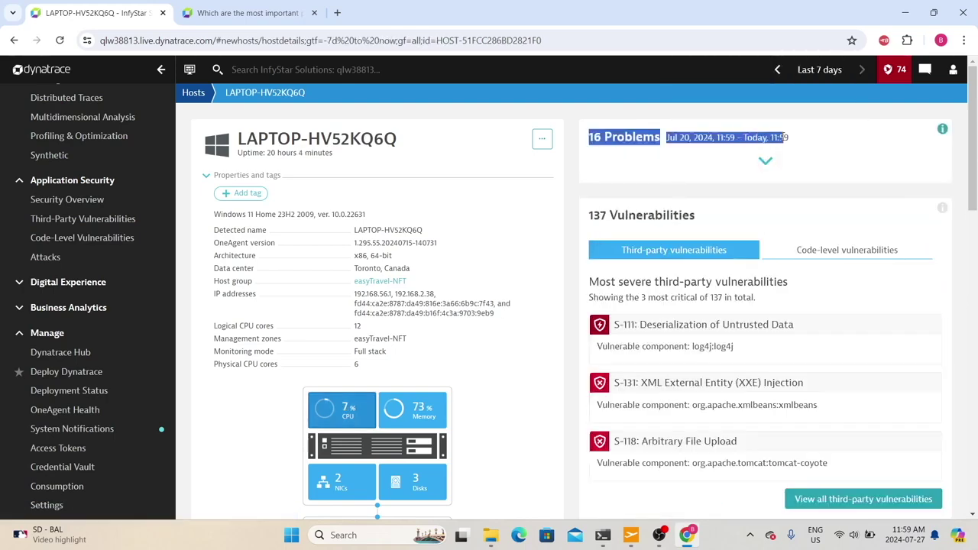
Expand the host's problem list and look through the problems down to the earliest one.
left_click(766, 165)
scroll(662, 214, "down", 6)
scroll(634, 230, "up", 6)
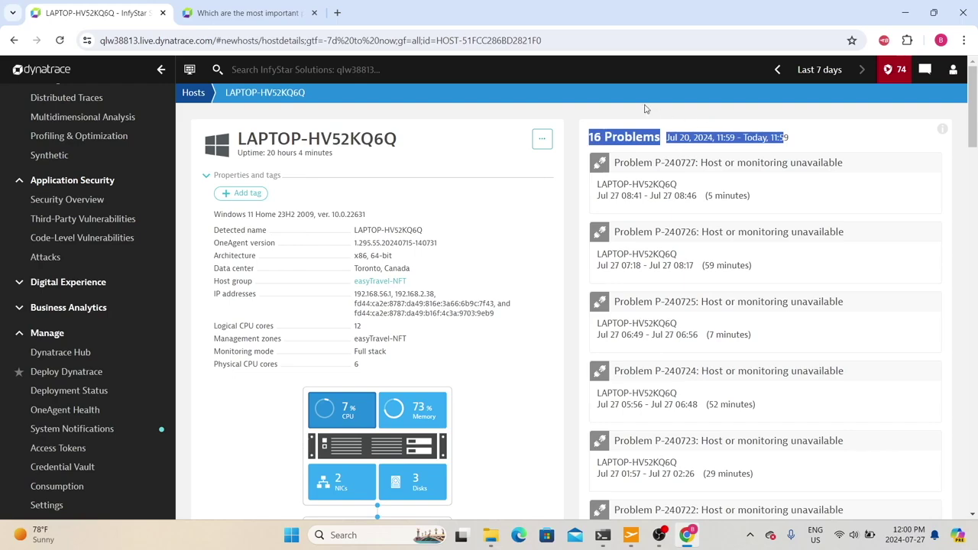
scroll(734, 327, "down", 15)
scroll(733, 327, "down", 4)
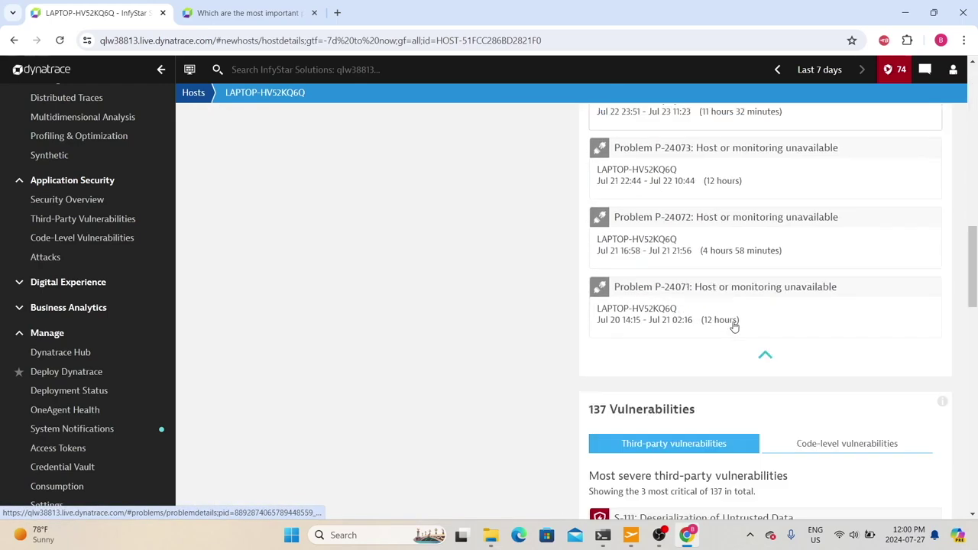
scroll(732, 319, "up", 3)
scroll(729, 310, "down", 6)
scroll(729, 299, "up", 3)
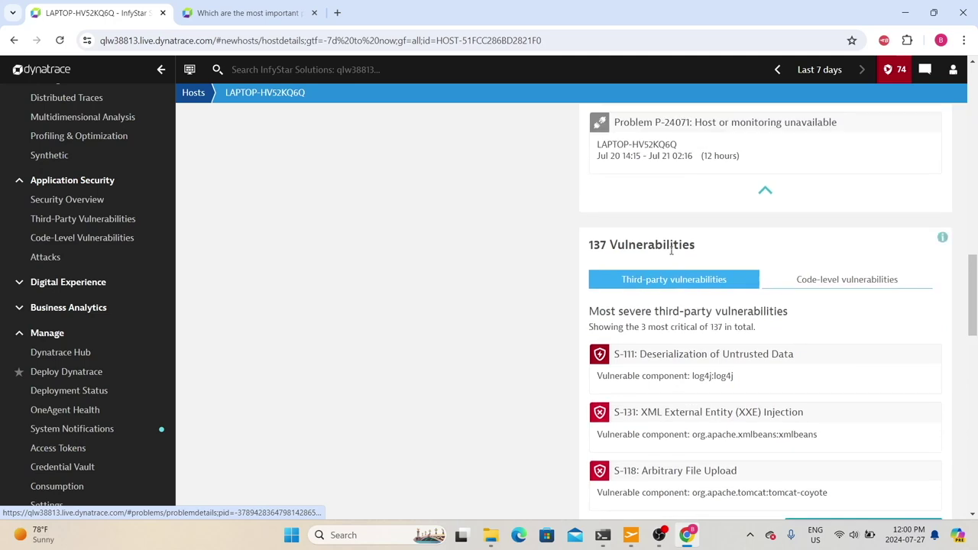
Review the host's most severe third-party vulnerabilities, and open the full list of them.
left_click_drag(585, 246, 738, 259)
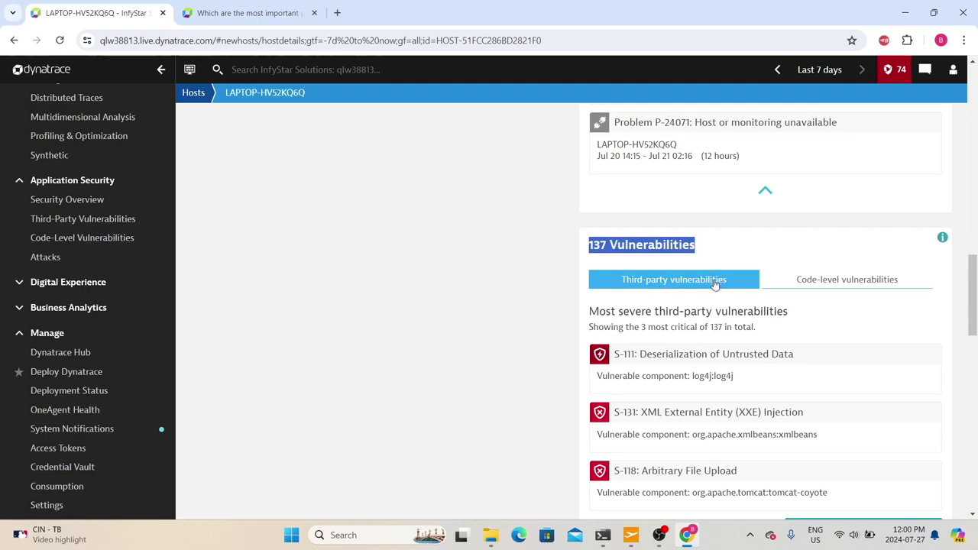
scroll(693, 305, "down", 3)
scroll(692, 304, "up", 2)
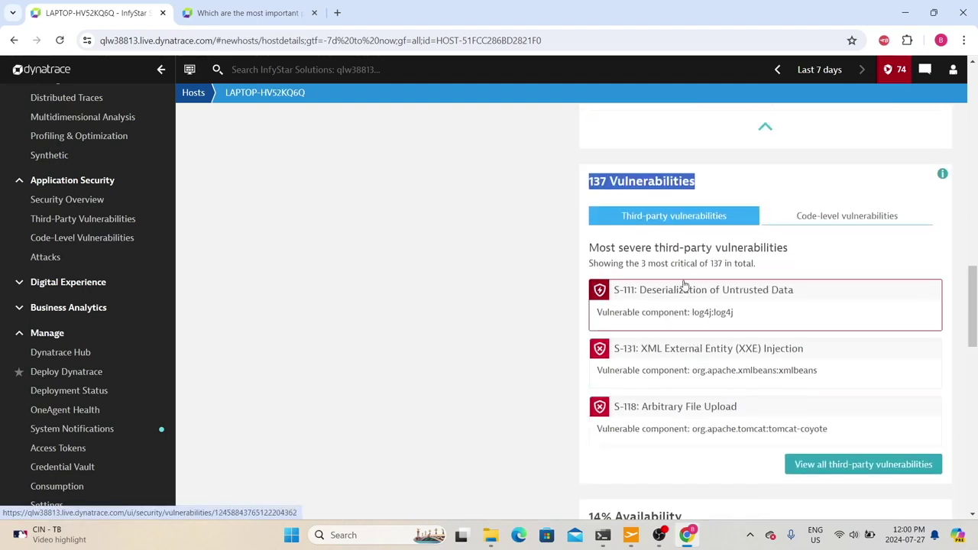
left_click(847, 467)
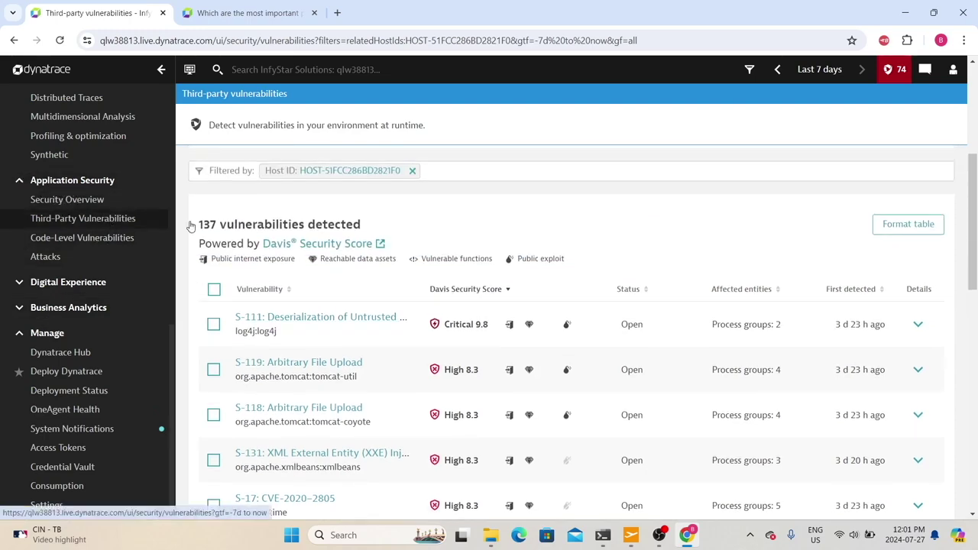
Review the vulnerability list filtered by host ID, and open the details of S-111: Deserialization of Untrusted Data.
scroll(458, 216, "up", 5)
scroll(345, 207, "down", 5)
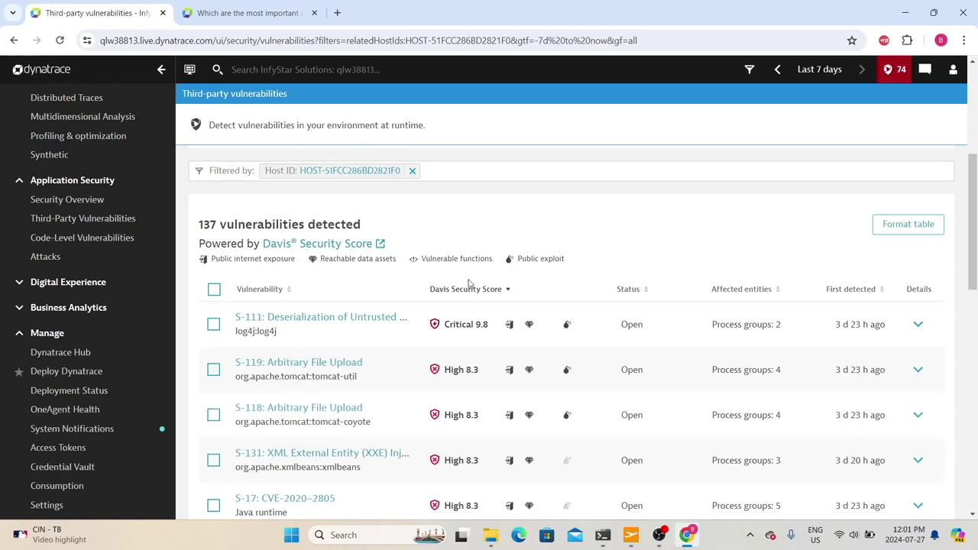
scroll(469, 305, "down", 3)
scroll(490, 420, "down", 1)
scroll(487, 408, "up", 5)
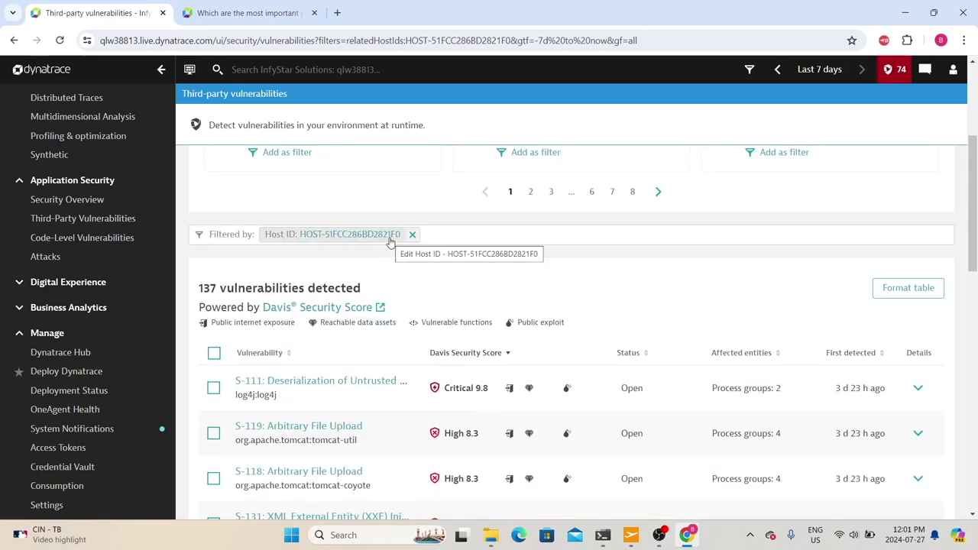
left_click(348, 385)
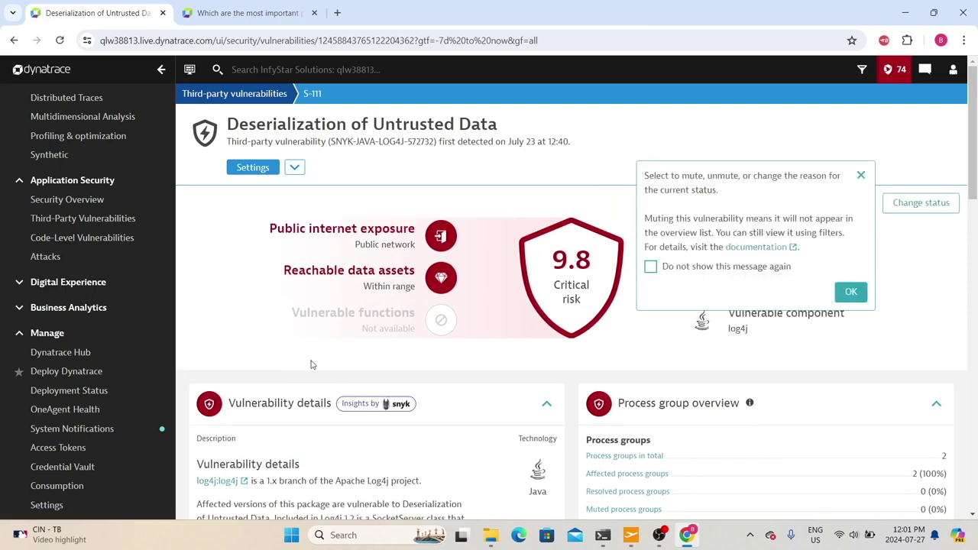
Review the S-111 vulnerability's details, highlight its fix recommendation, and check the reachable data asset.
scroll(364, 391, "down", 3)
scroll(297, 332, "up", 2)
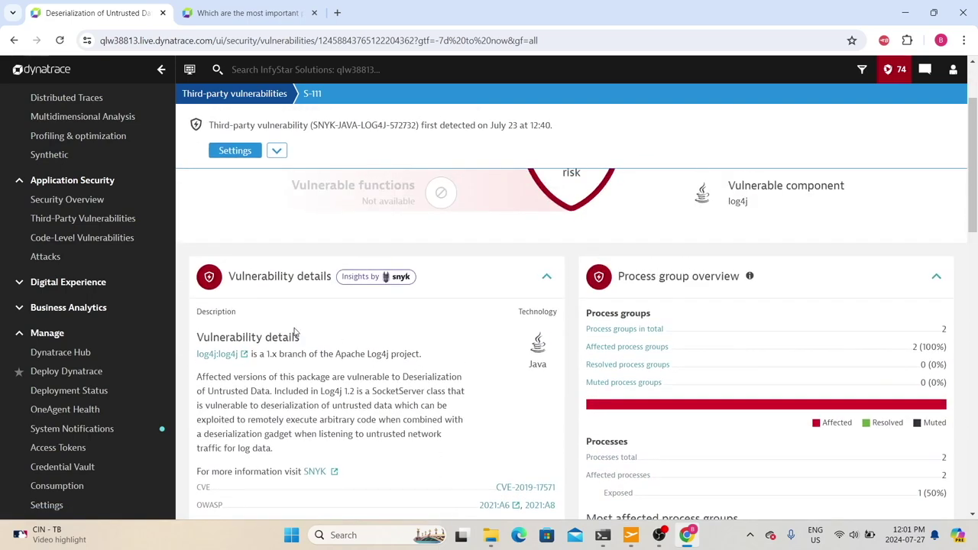
left_click_drag(297, 336, 179, 338)
scroll(254, 354, "down", 3)
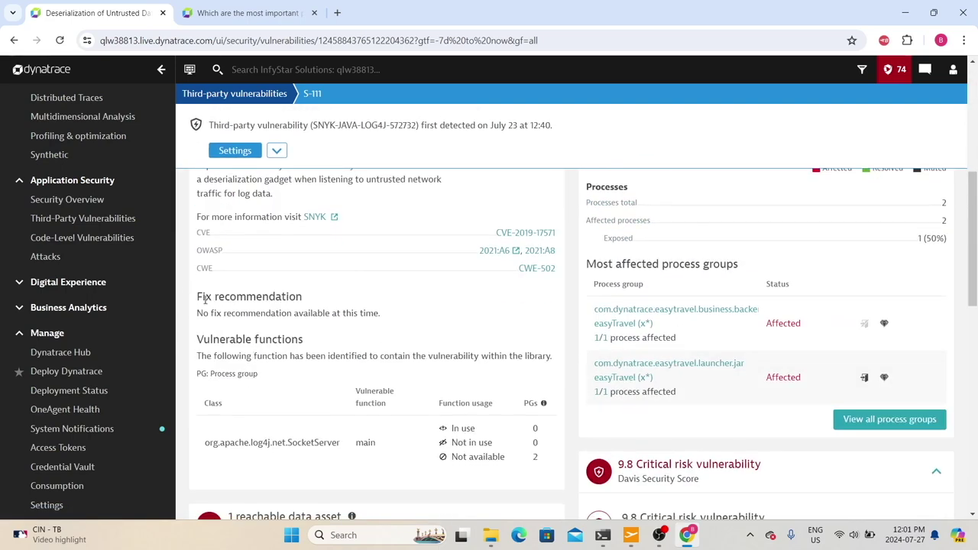
left_click_drag(196, 298, 305, 315)
left_click_drag(381, 314, 191, 303)
scroll(229, 328, "down", 3)
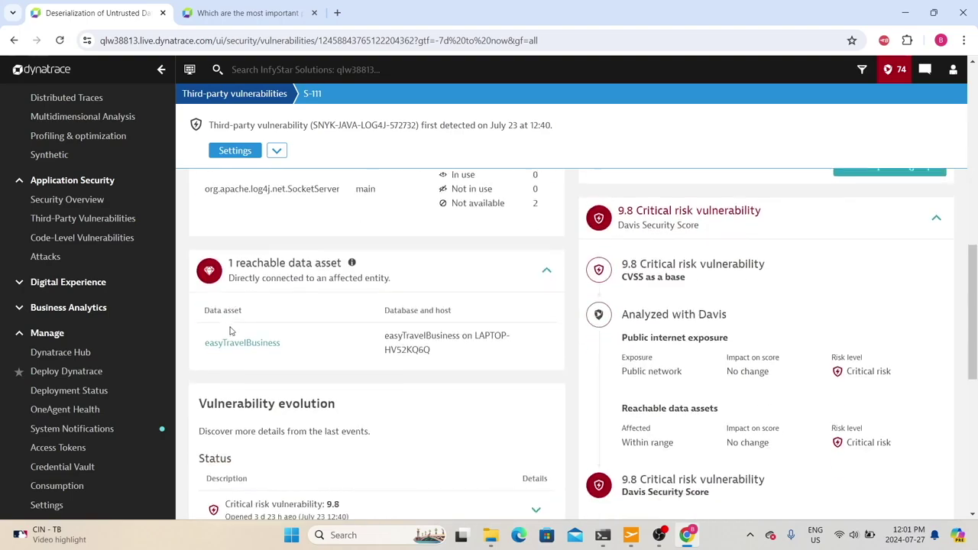
scroll(231, 331, "up", 7)
scroll(231, 331, "down", 4)
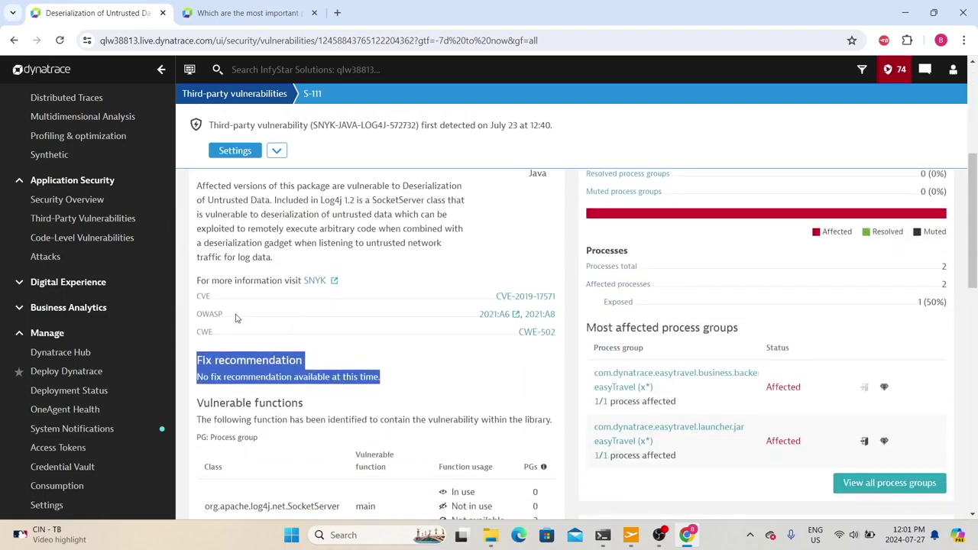
Return to the laptop's host page and show its code-level vulnerabilities.
key("alt+Left")
left_click(879, 258)
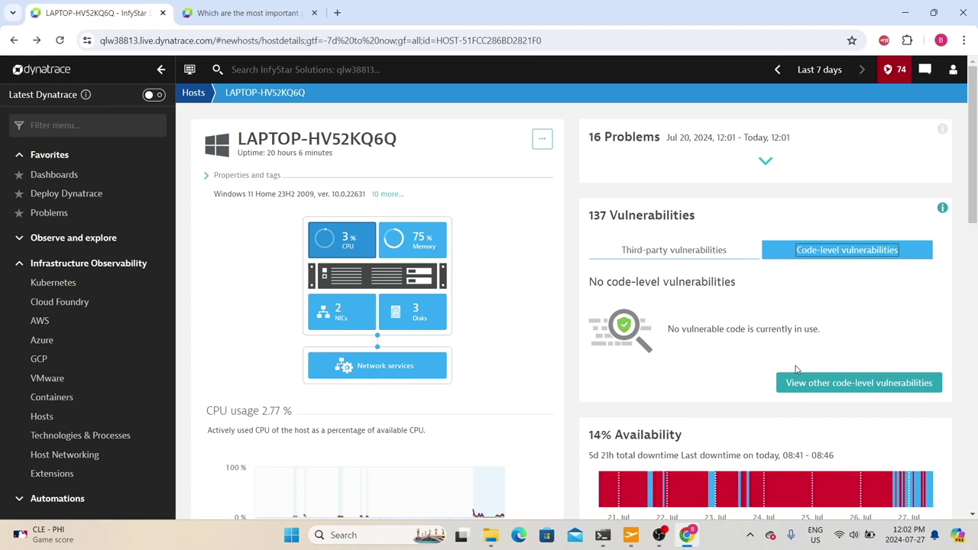
Highlight the host's Availability heading, and list the host states for Sat, Jul 27 from the availability timeline.
scroll(795, 369, "down", 4)
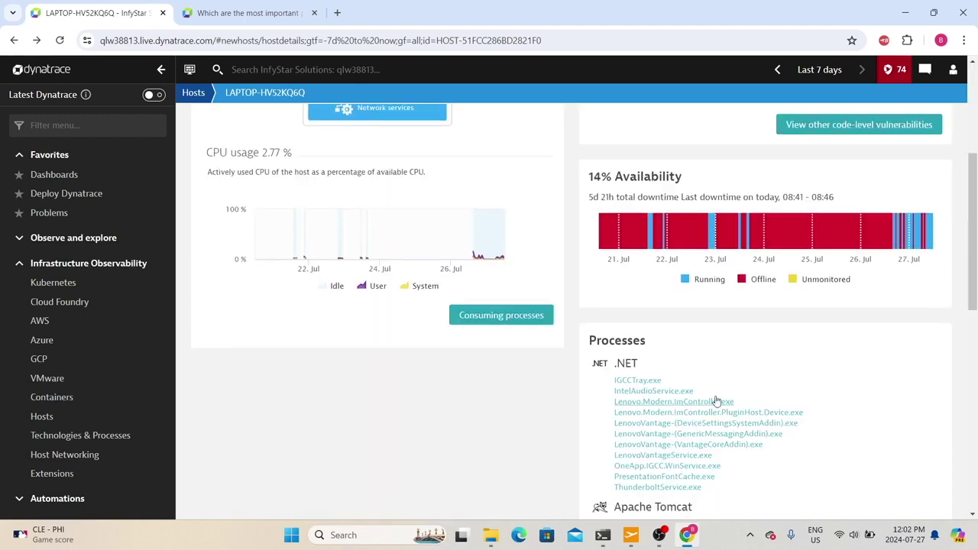
left_click_drag(586, 120, 710, 102)
left_click(711, 120)
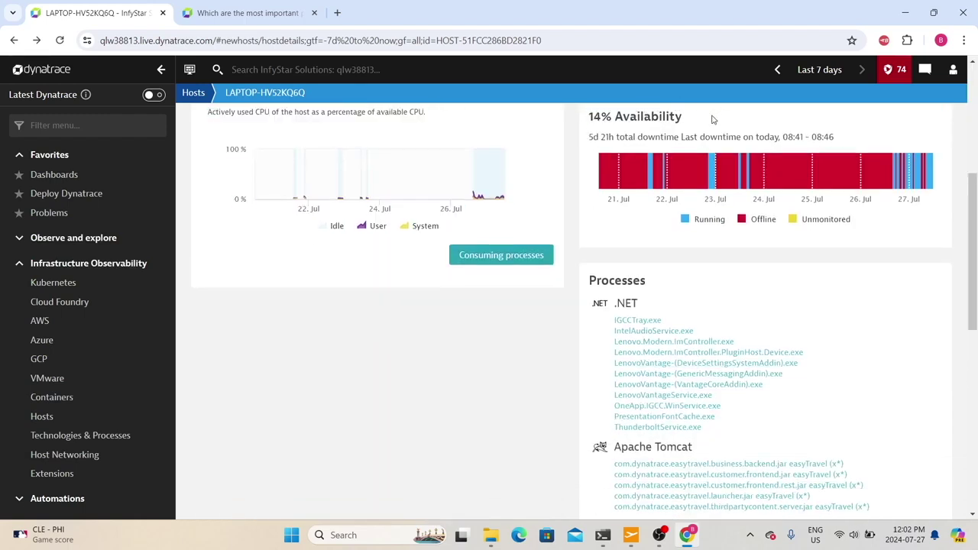
double_click(688, 125)
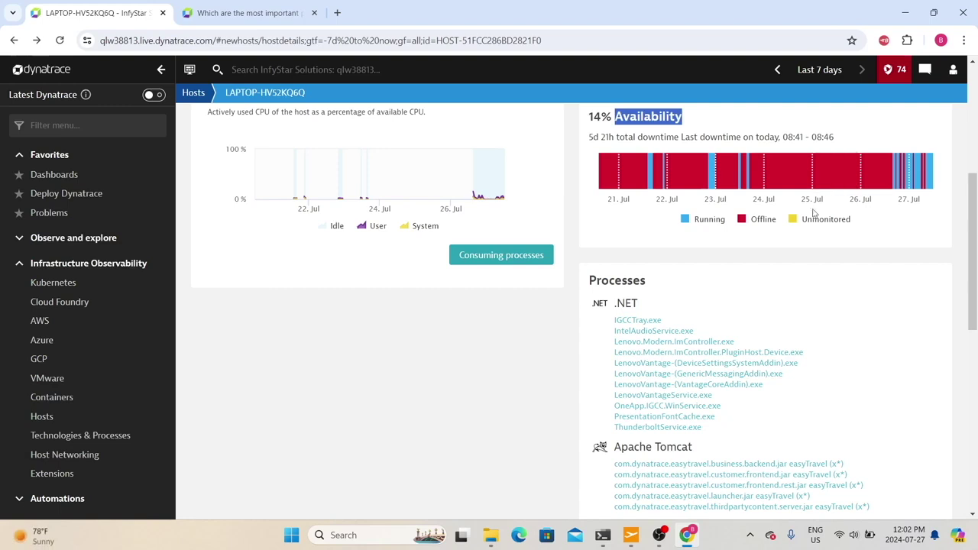
left_click(923, 184)
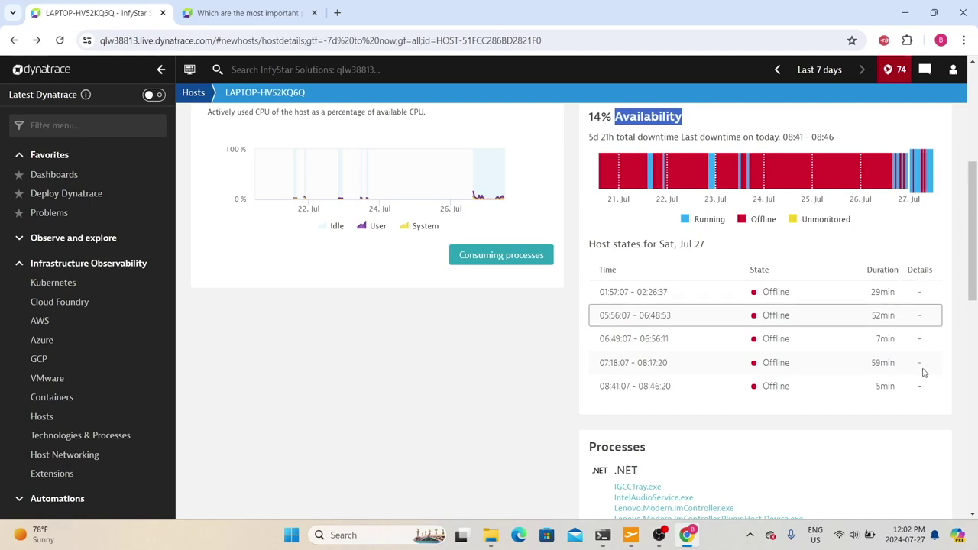
Review the host's processes grouped by technology, from .NET and Apache Tomcat down to Apache HTTP Server.
scroll(923, 373, "down", 3)
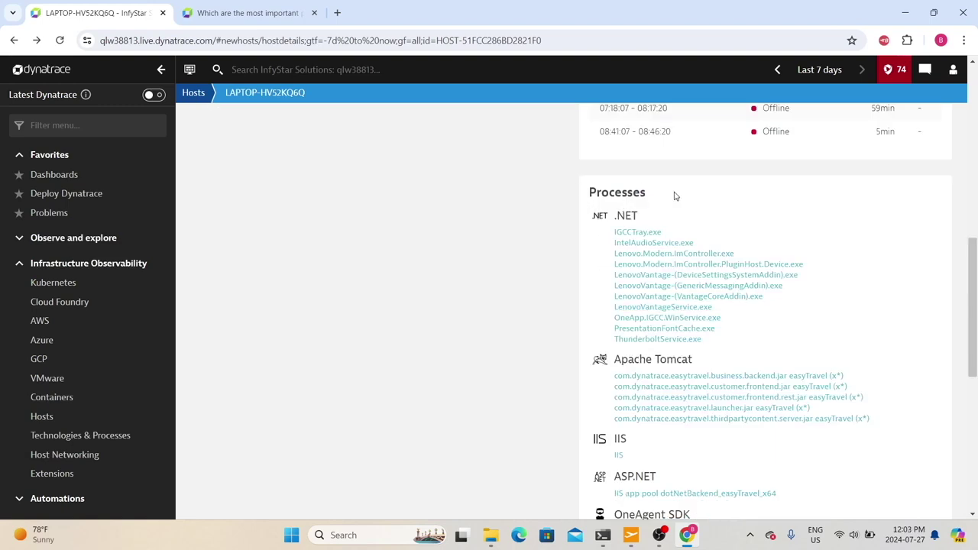
scroll(671, 195, "down", 1)
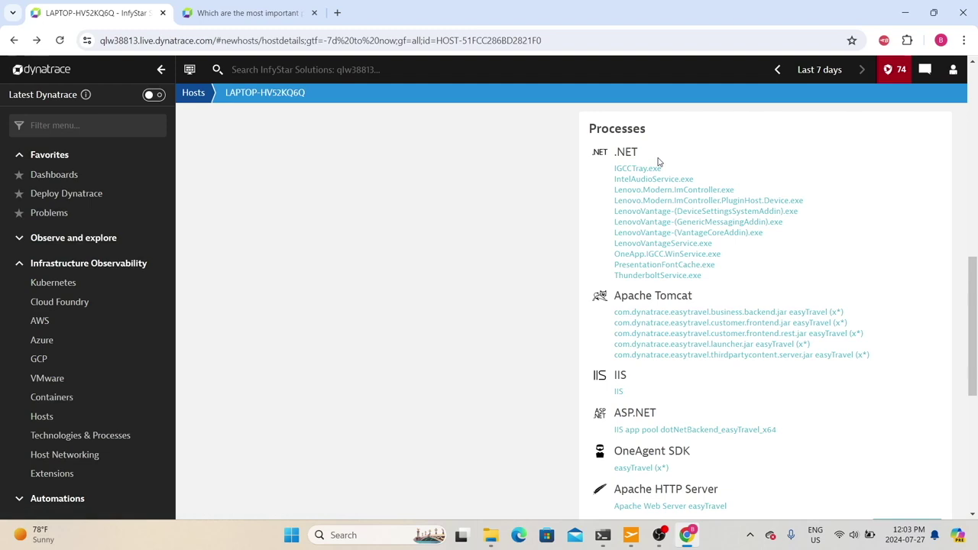
left_click_drag(642, 153, 611, 292)
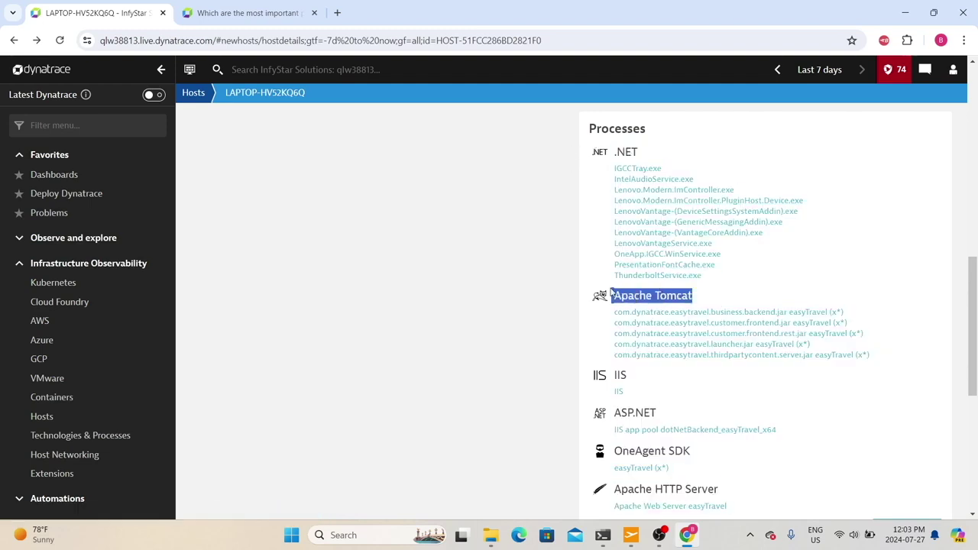
scroll(609, 284, "down", 3)
left_click(669, 226)
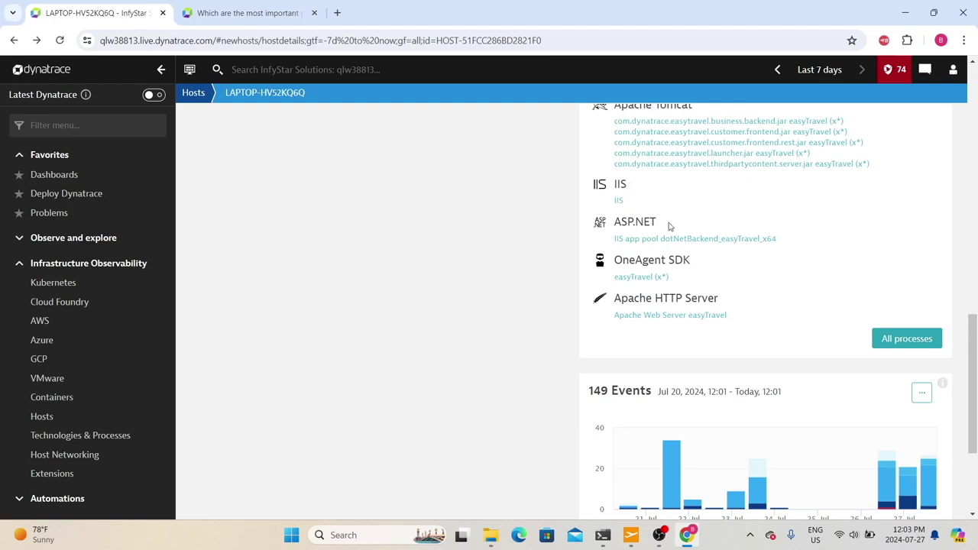
left_click_drag(711, 256, 580, 294)
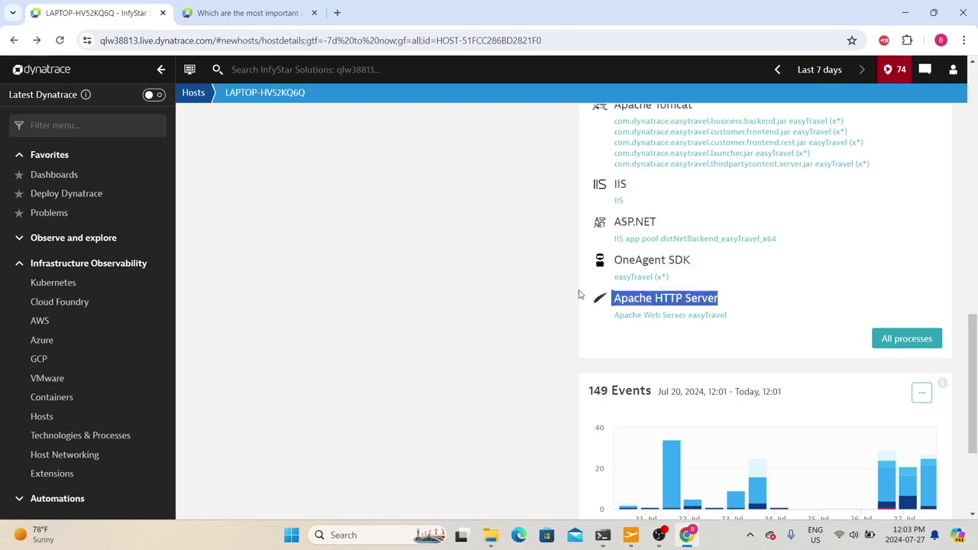
scroll(579, 289, "up", 7)
scroll(561, 301, "down", 3)
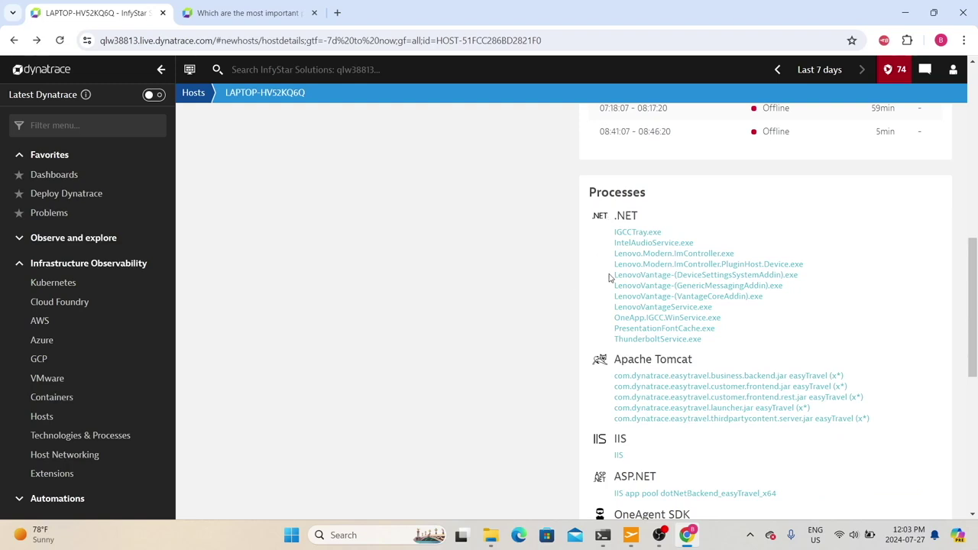
scroll(821, 288, "down", 1)
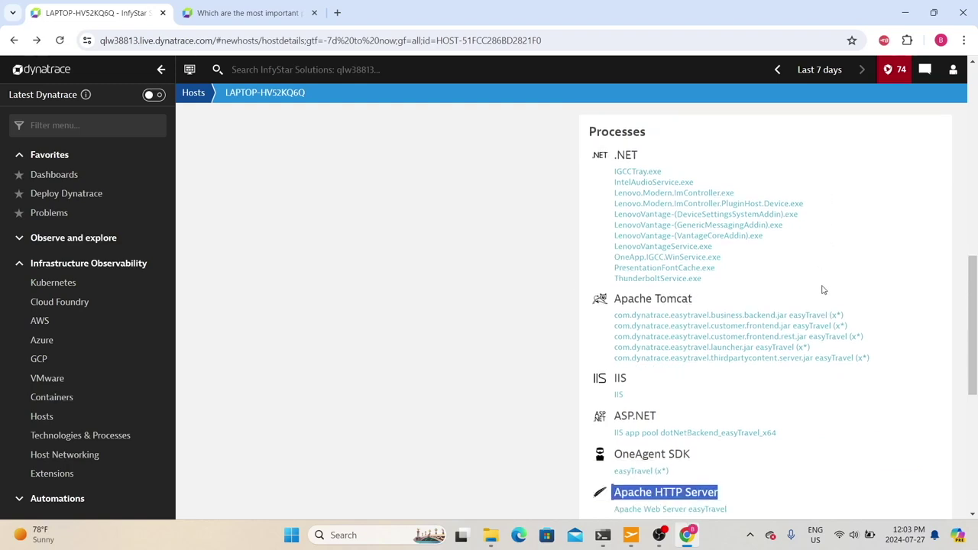
Open the full list of the host's processes and review their CPU usage chart and per-process table.
scroll(823, 289, "down", 4)
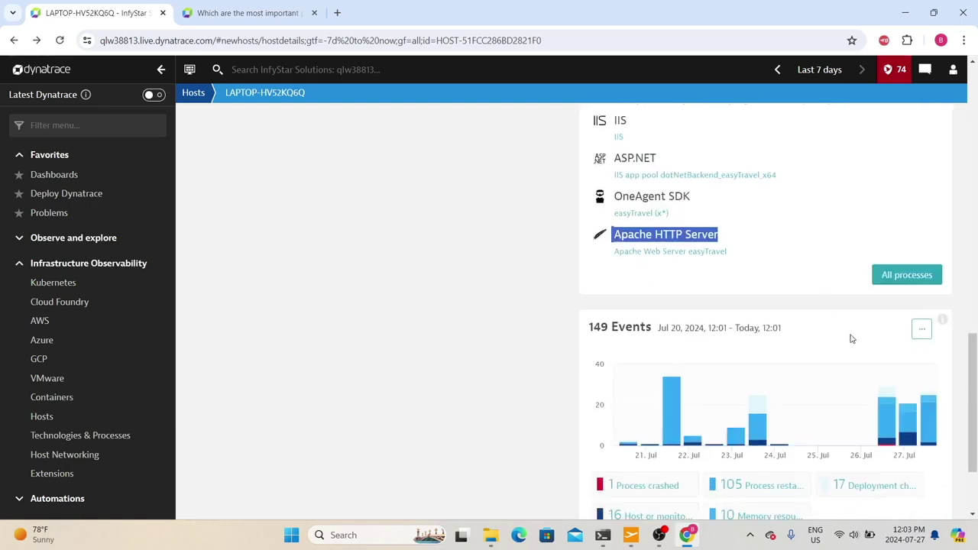
left_click(902, 275)
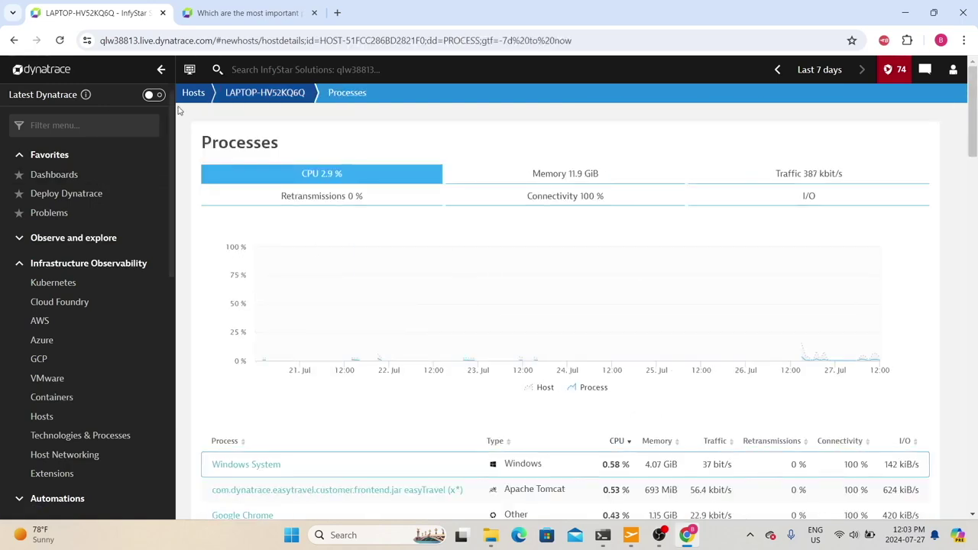
left_click_drag(198, 142, 331, 150)
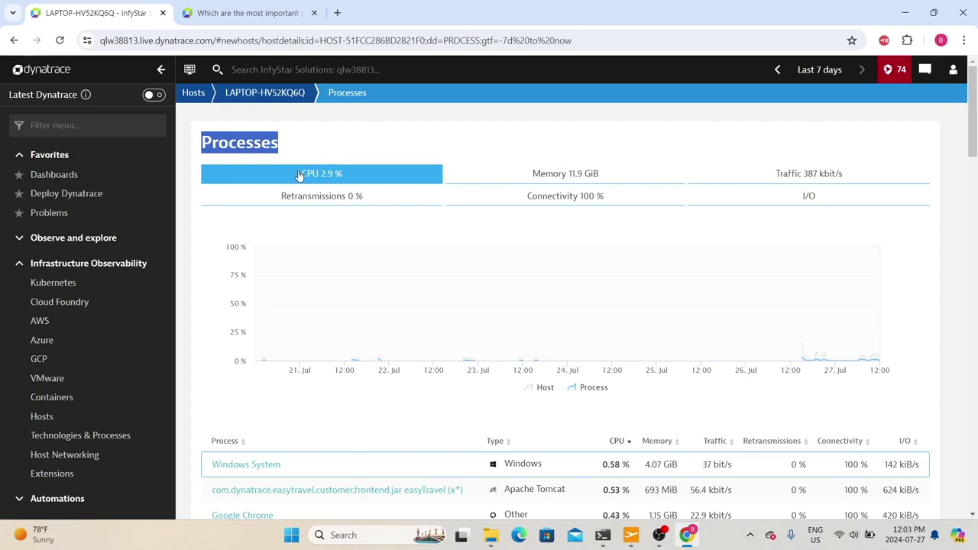
scroll(275, 321, "down", 4)
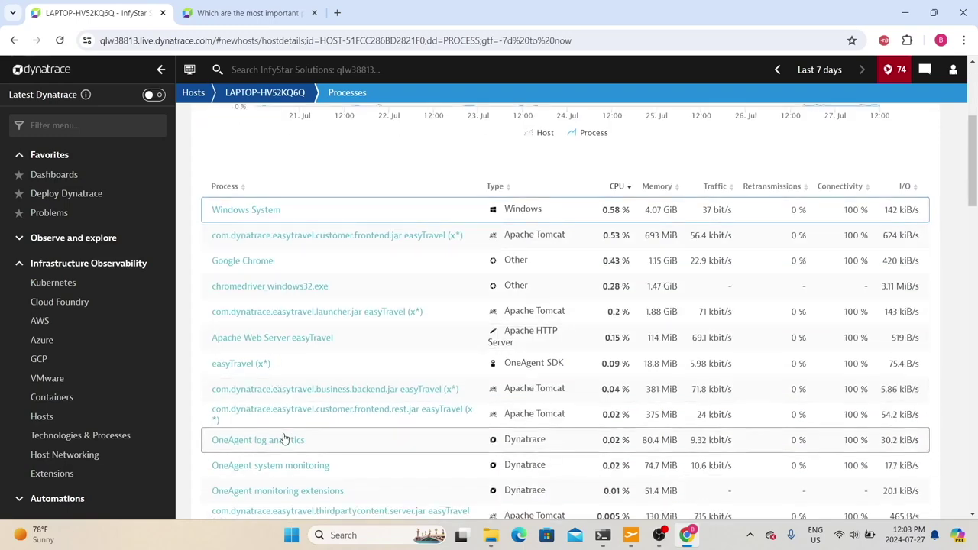
Return to the host page, open the Apache Tomcat process com.dynatrace.easytravel.business.backend.jar, and highlight its name.
left_click(13, 40)
scroll(769, 351, "down", 3)
scroll(764, 353, "down", 2)
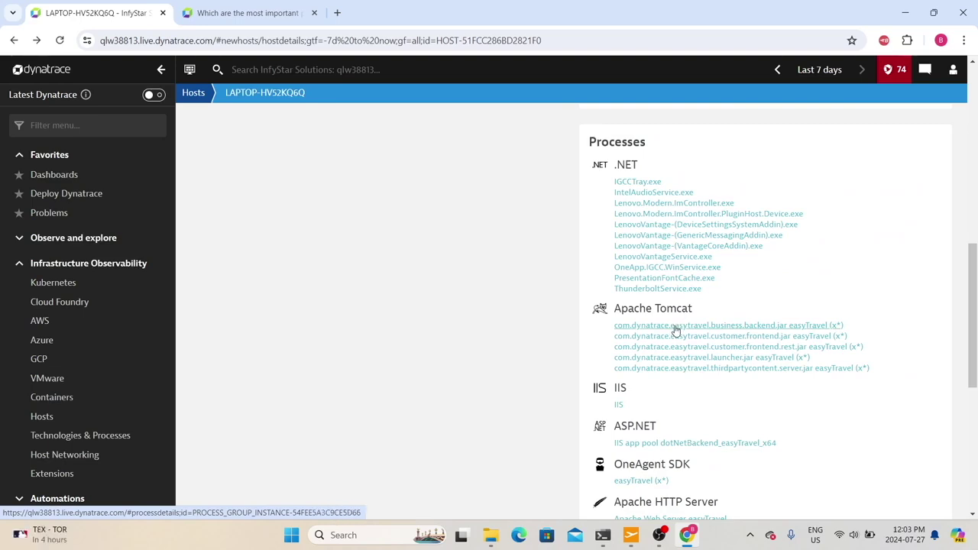
left_click(676, 329)
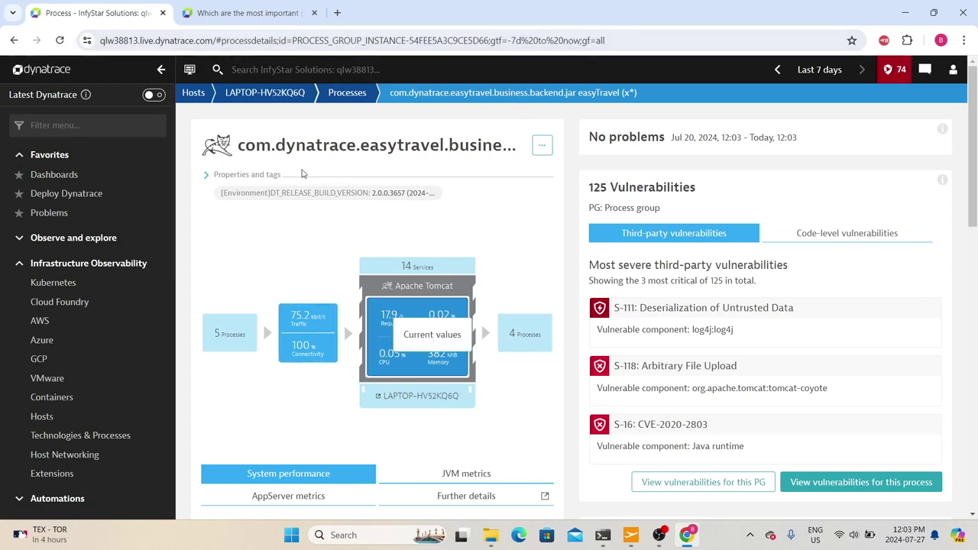
left_click_drag(236, 137, 542, 144)
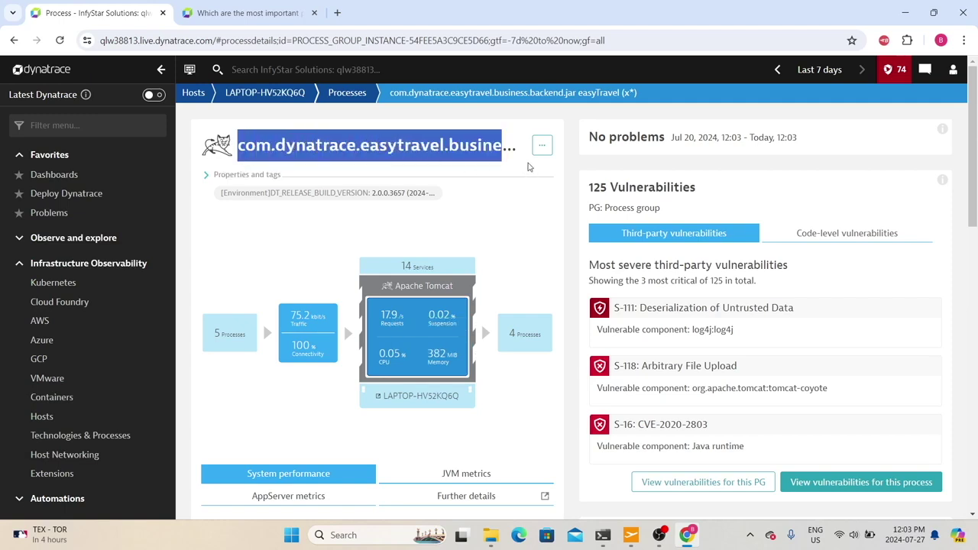
Expand the process's properties and tags, and review details such as main technology, build version, EXE path and ports.
left_click(249, 180)
scroll(214, 210, "down", 1)
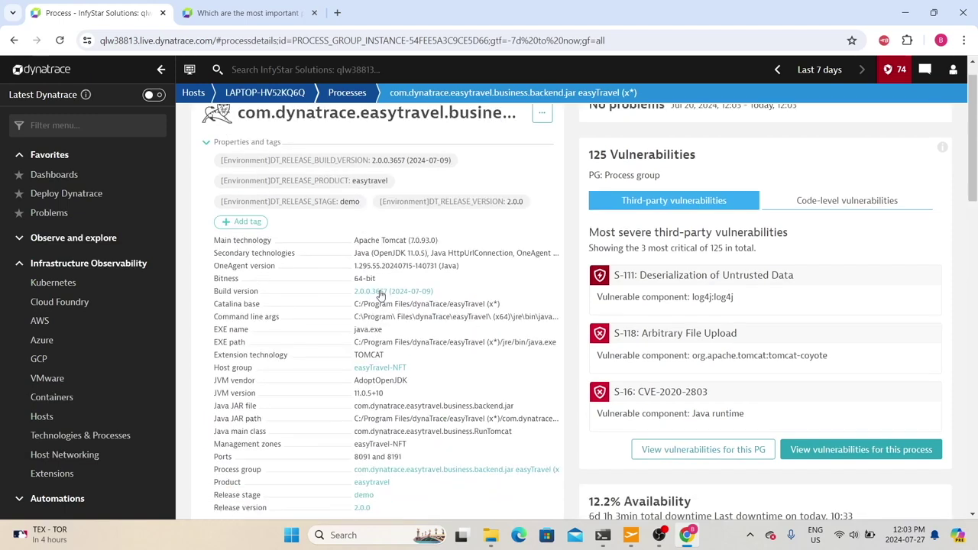
left_click_drag(207, 214, 417, 211)
mouse_move(232, 235)
left_mouse_down()
mouse_move(276, 236)
mouse_move(242, 247)
left_mouse_up()
left_click(266, 267)
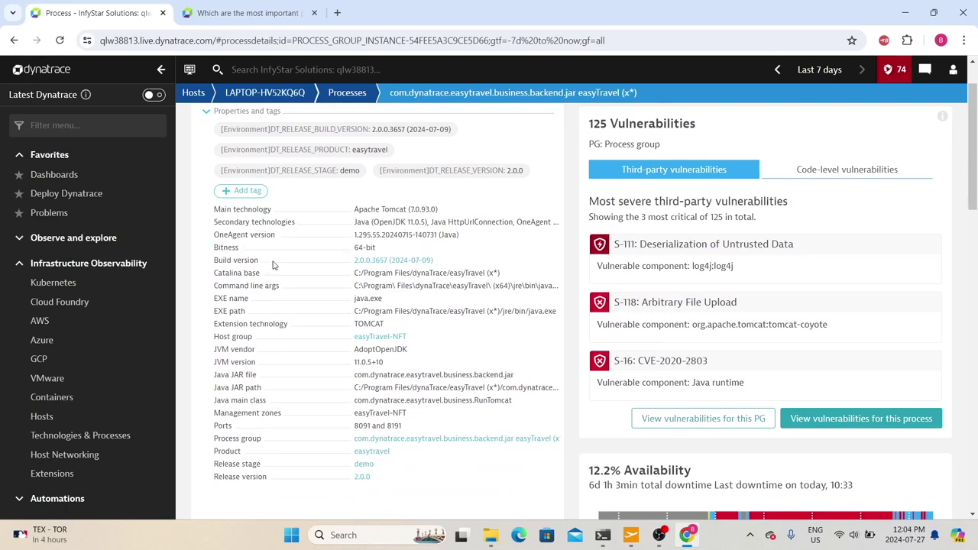
left_click_drag(352, 260, 434, 260)
left_click_drag(211, 311, 380, 312)
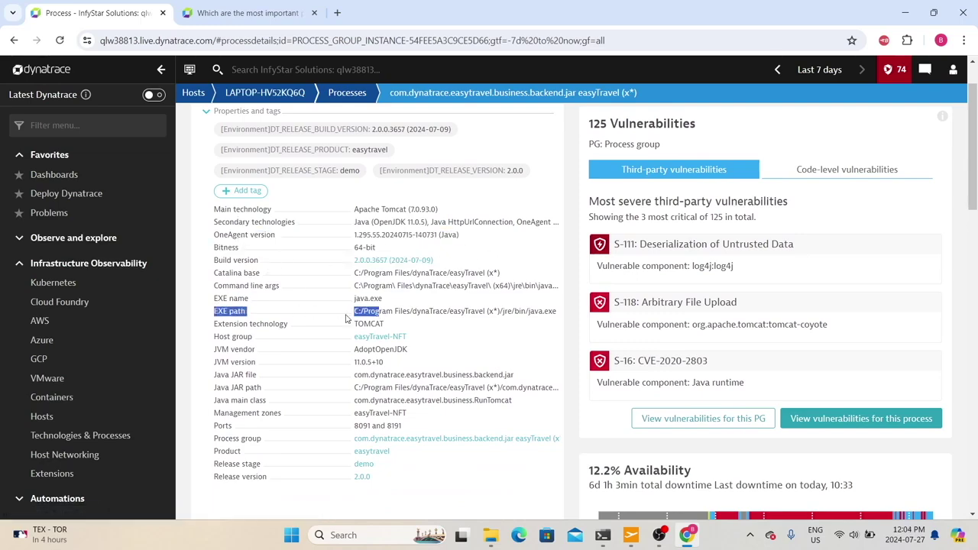
scroll(336, 325, "down", 1)
scroll(300, 356, "up", 2)
scroll(374, 351, "down", 2)
left_click_drag(417, 365, 275, 279)
Show the processes that call the backend process, and highlight the Apache Tomcat and ASP.NET callers.
scroll(247, 169, "down", 4)
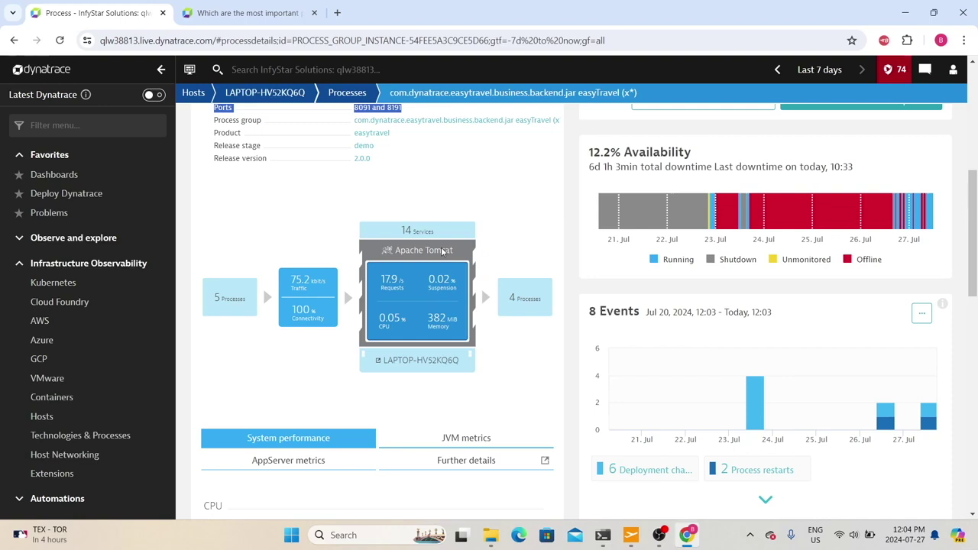
left_click(238, 301)
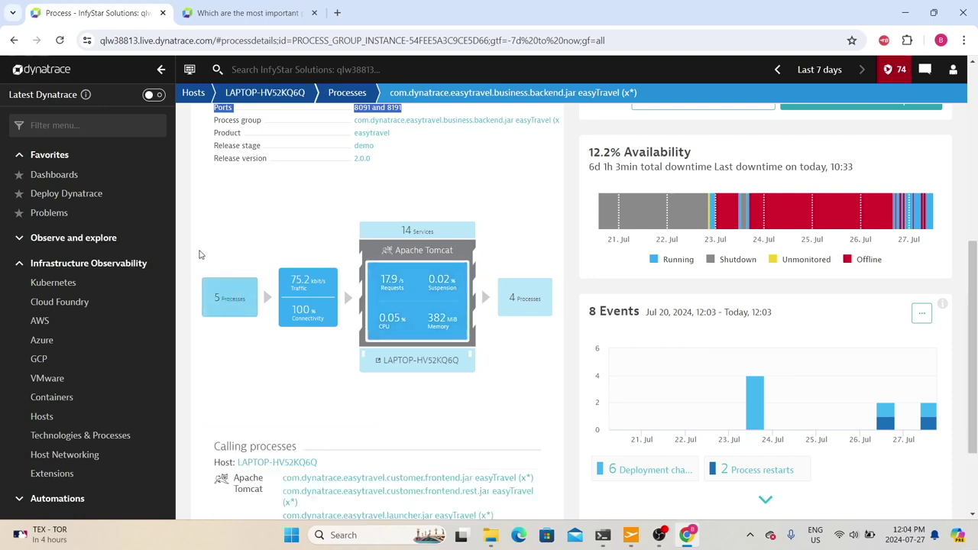
left_click_drag(215, 327, 317, 328)
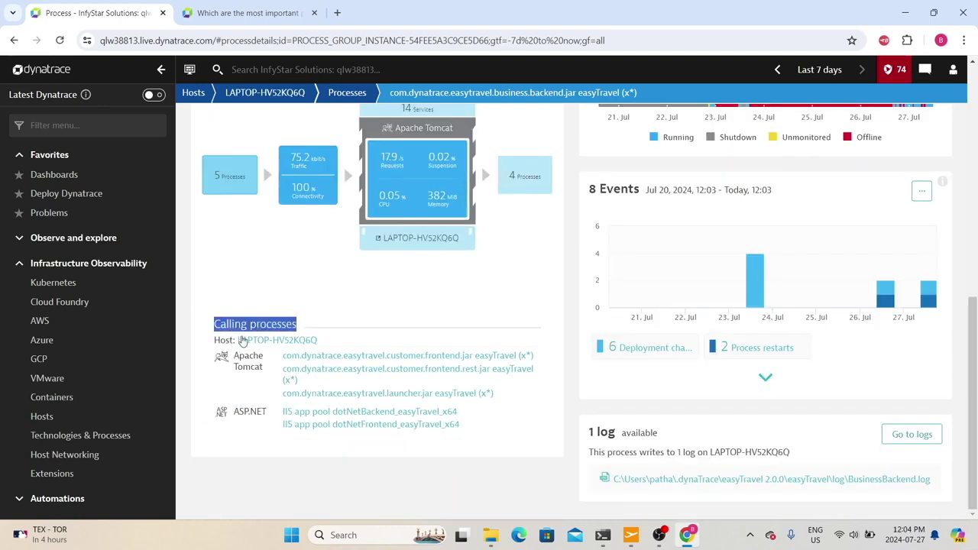
left_click_drag(279, 358, 546, 393)
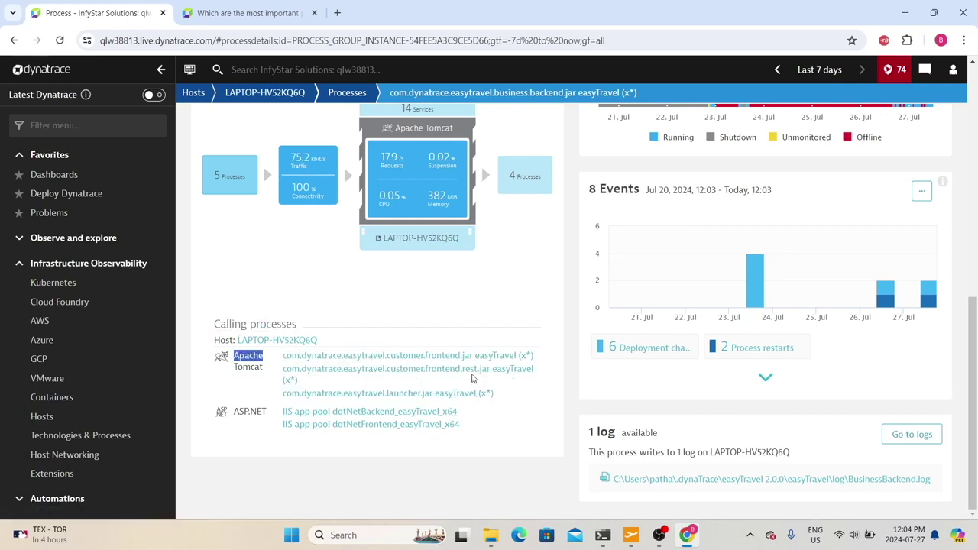
left_click_drag(476, 428, 256, 407)
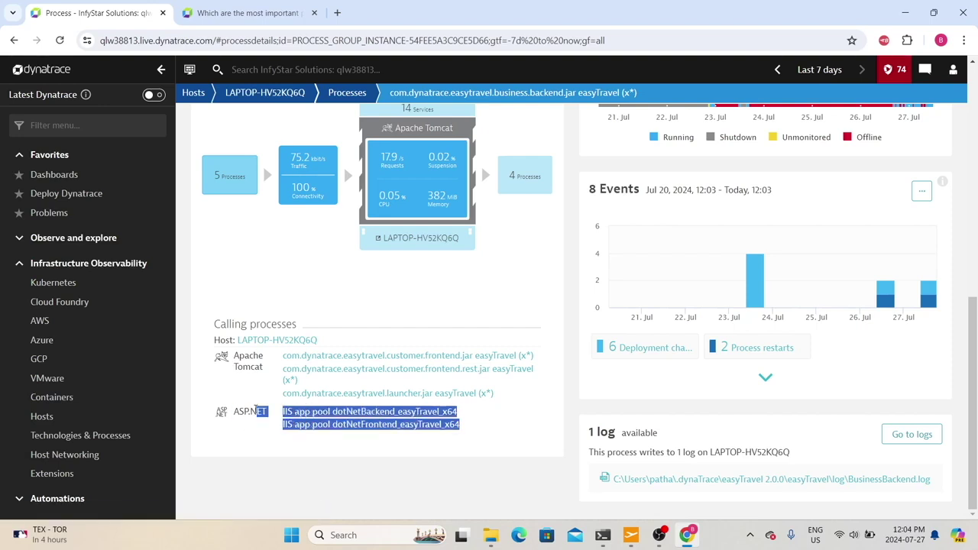
Show the backend process's network traffic and connectivity metrics, and list the services it provides.
scroll(302, 206, "up", 2)
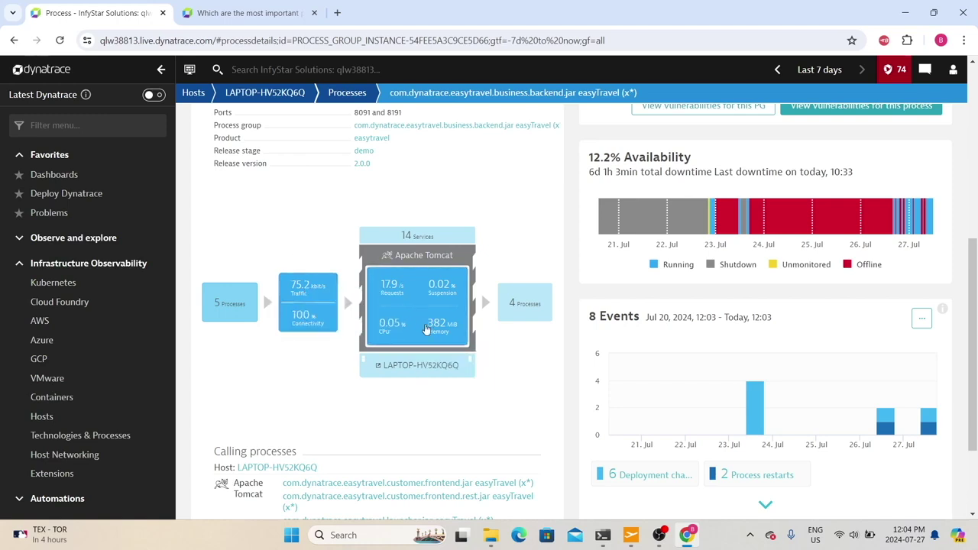
left_click(309, 296)
scroll(311, 298, "down", 1)
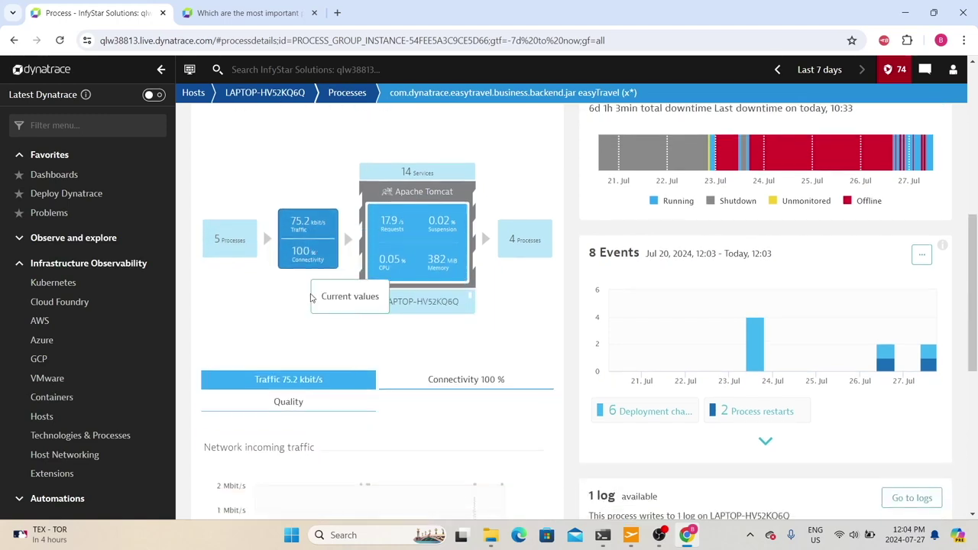
scroll(310, 253, "up", 1)
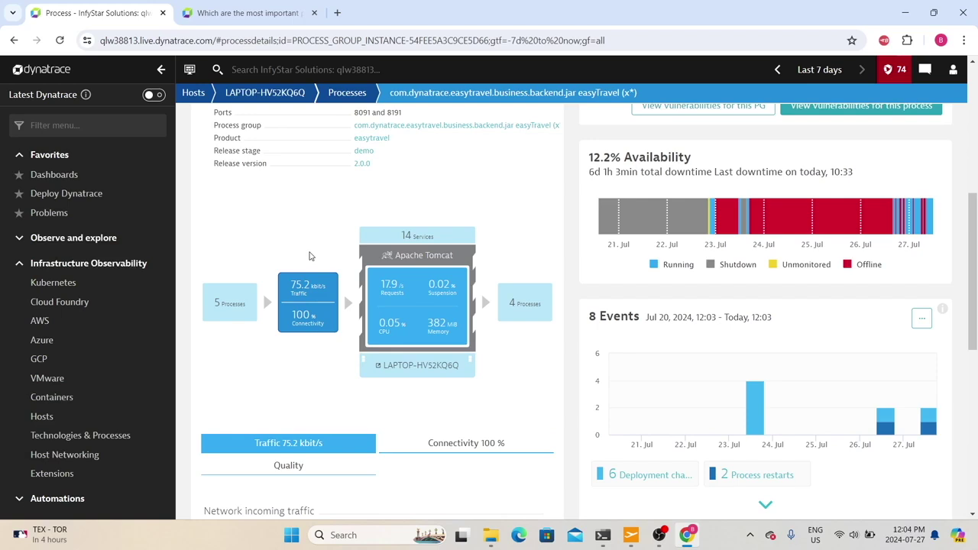
left_click(422, 238)
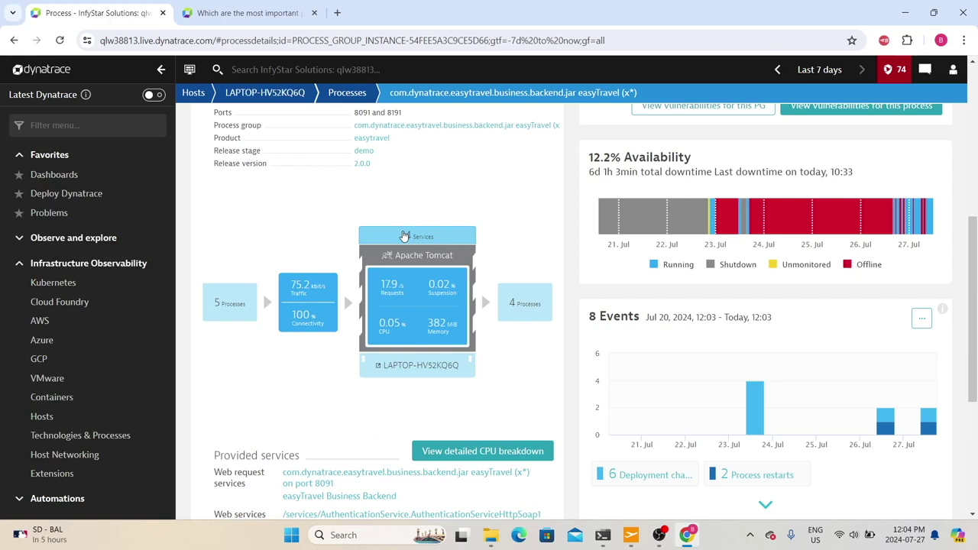
Review the backend process's provided web request services and web services, and highlight the Web request services label.
scroll(404, 236, "down", 4)
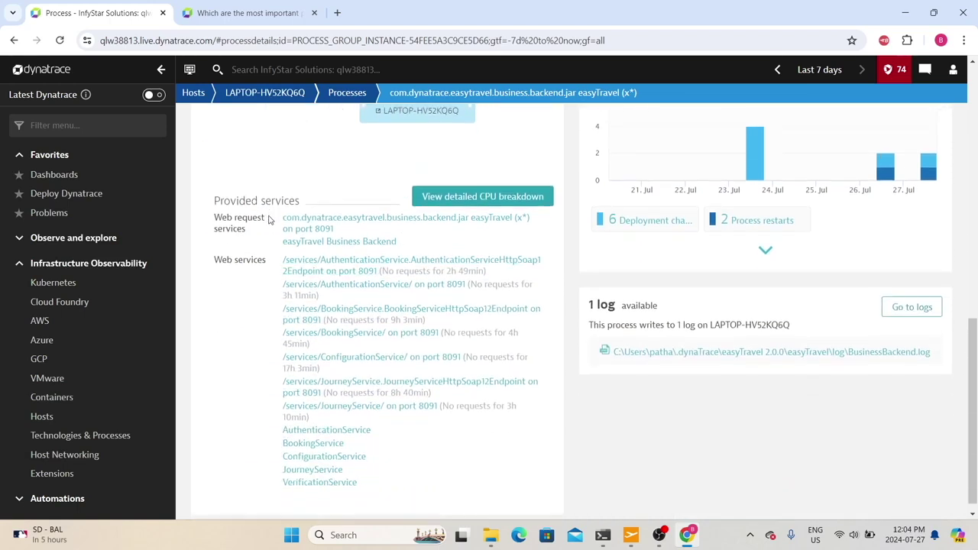
left_click_drag(265, 232, 207, 226)
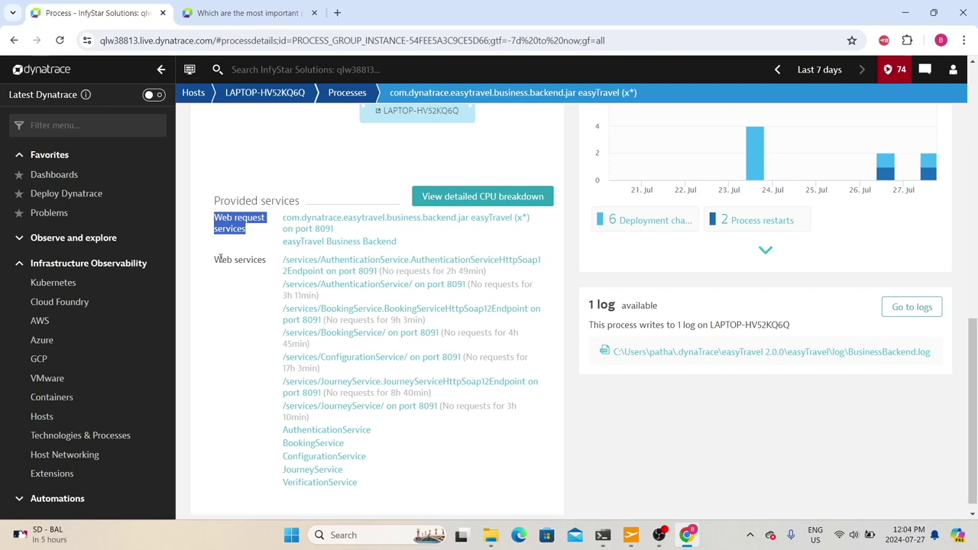
left_click(220, 260)
scroll(329, 359, "down", 1)
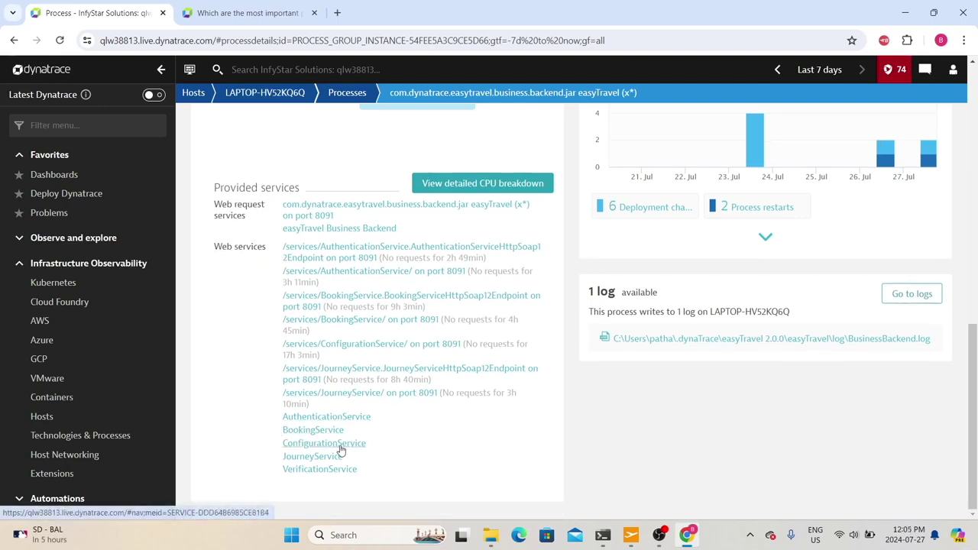
scroll(356, 461, "up", 3)
scroll(356, 461, "down", 3)
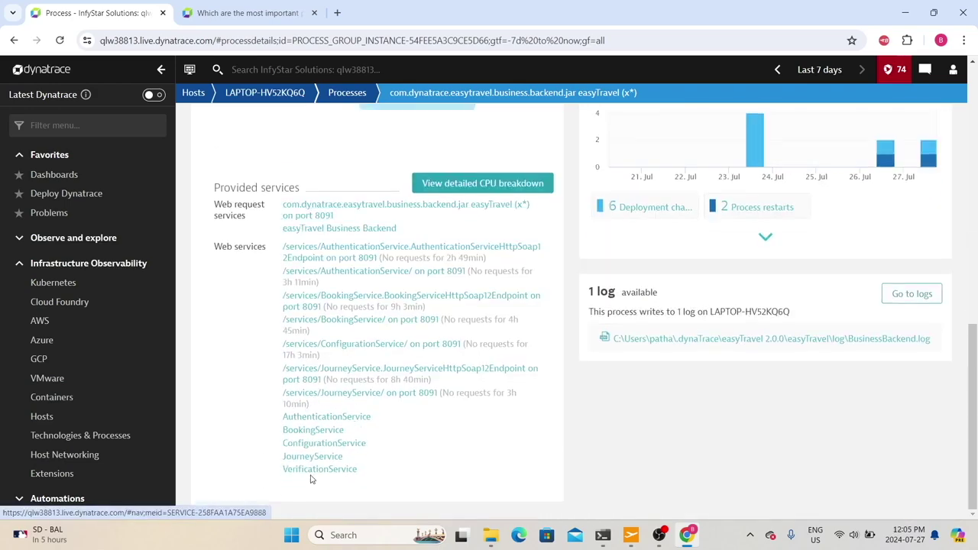
Check the Apache Tomcat process's current values, and list the processes it calls.
scroll(359, 443, "up", 5)
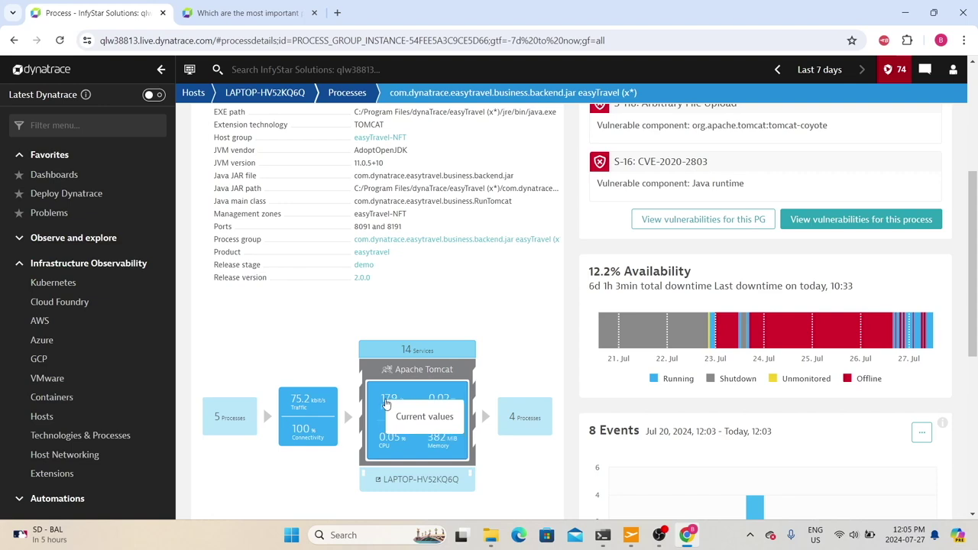
scroll(392, 406, "down", 2)
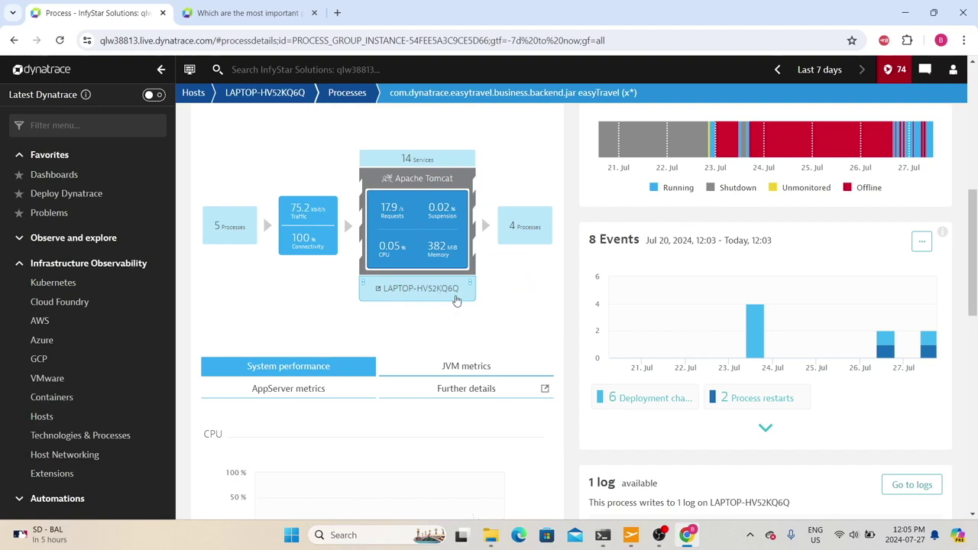
left_click(530, 230)
scroll(405, 203, "down", 1)
scroll(405, 203, "up", 2)
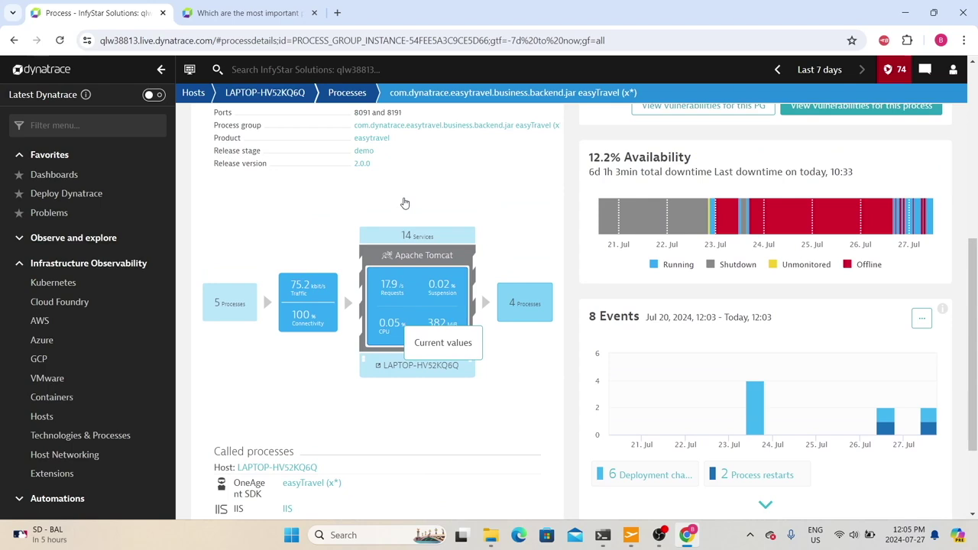
scroll(396, 226, "down", 2)
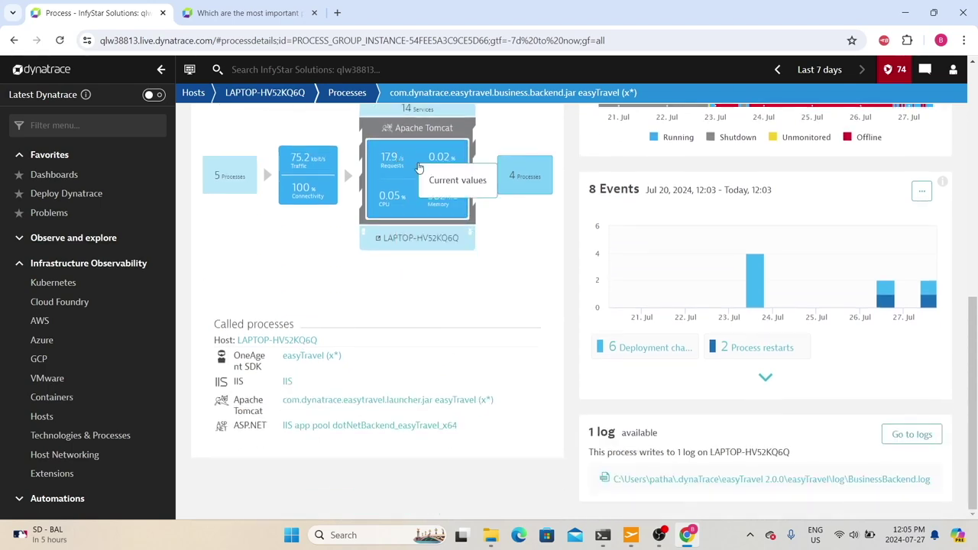
Show the Apache Tomcat system performance metrics, and review the CPU, responsiveness, memory, worker processes and I/O charts.
left_click(428, 192)
scroll(372, 341, "down", 10)
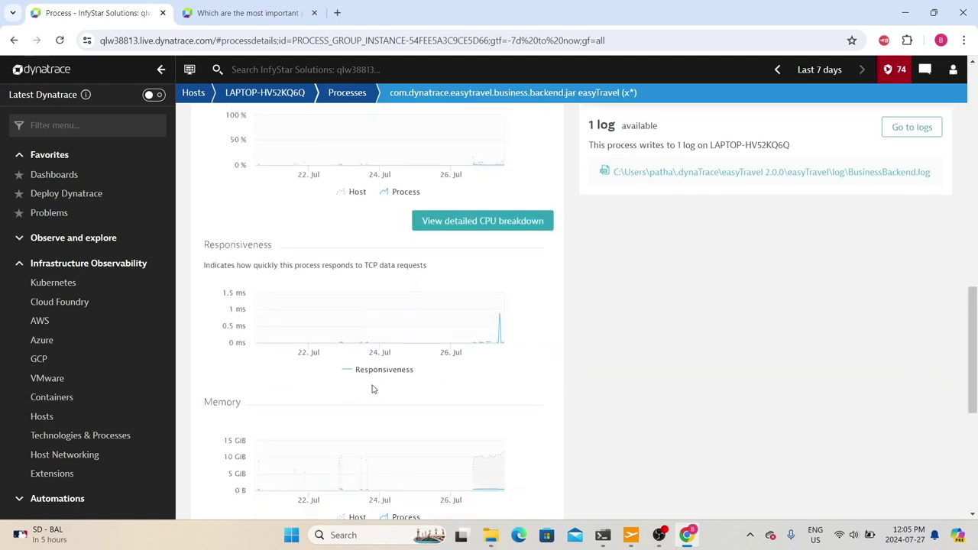
scroll(372, 456, "up", 10)
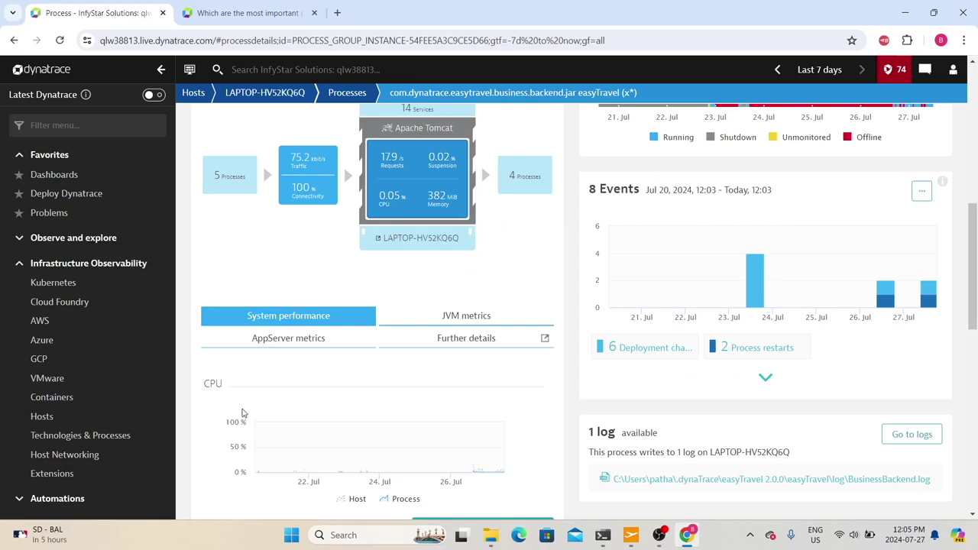
scroll(240, 413, "down", 5)
scroll(258, 438, "down", 3)
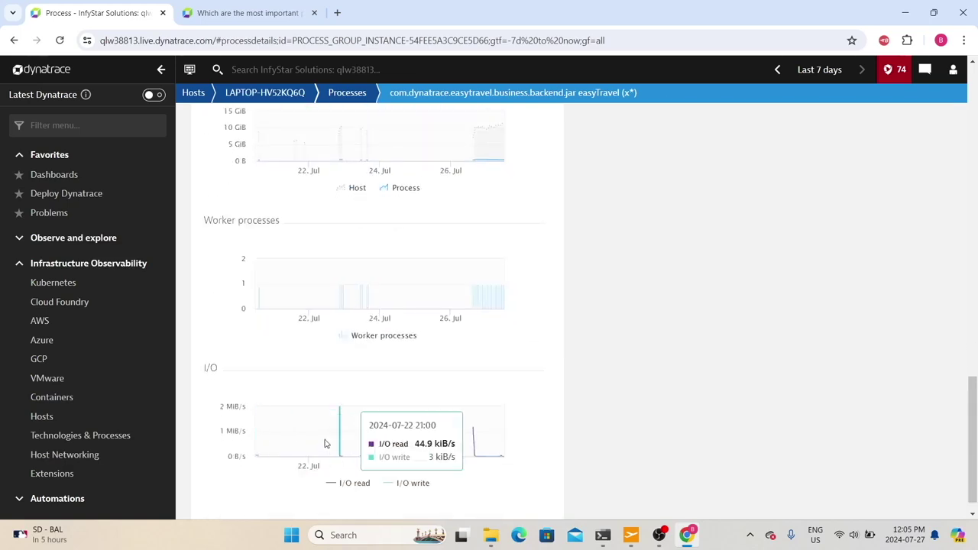
scroll(269, 434, "up", 8)
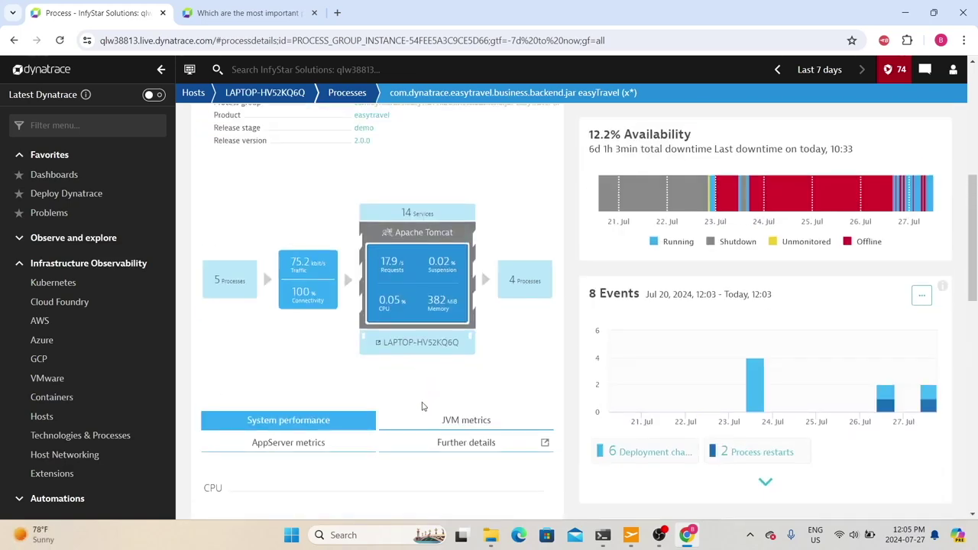
Show the JVM metrics, and review the suspension, heap memory, G1 Eden Space, G1 Old Gen and threads charts.
left_click(459, 422)
scroll(439, 430, "down", 5)
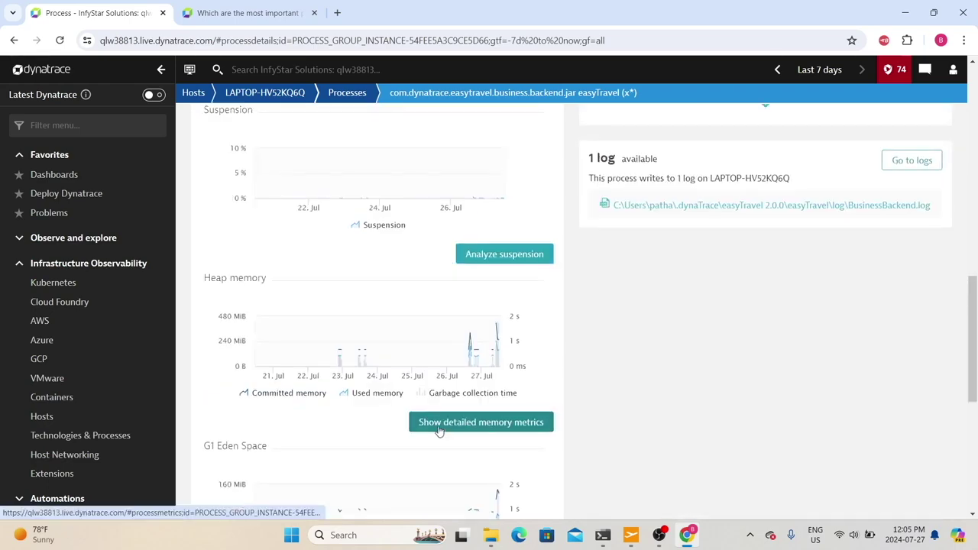
scroll(332, 410, "up", 3)
scroll(296, 375, "down", 3)
scroll(264, 328, "down", 3)
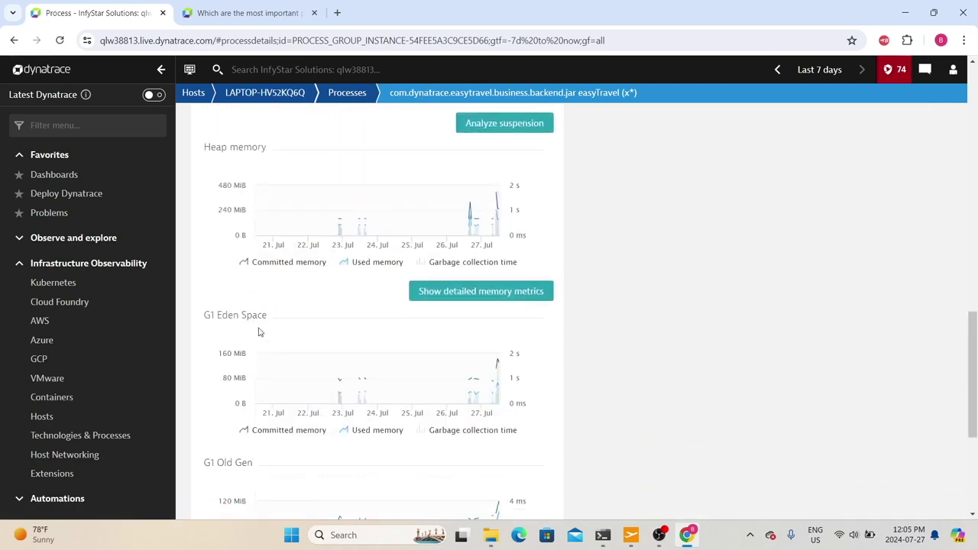
scroll(267, 351, "down", 3)
scroll(268, 352, "down", 1)
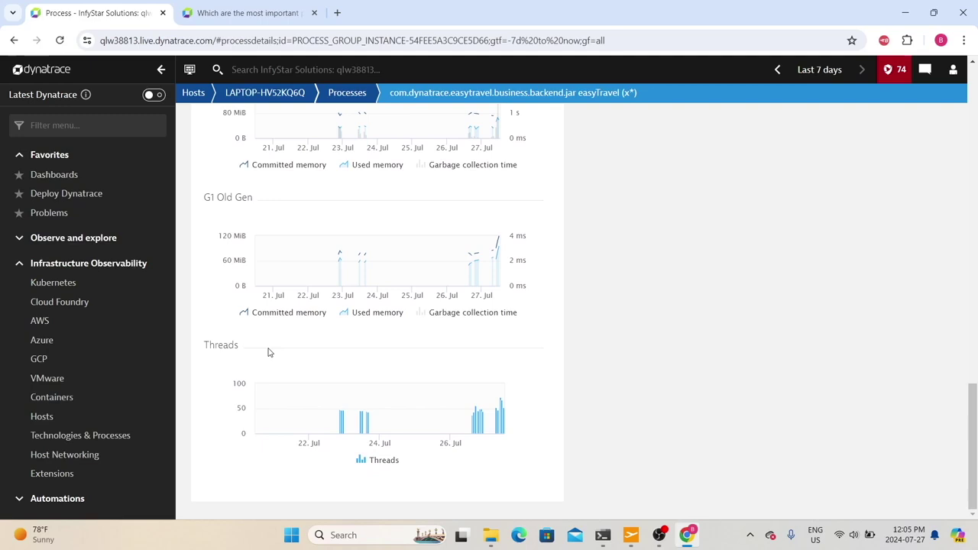
Show the AppServer metrics, then open the further details, inspect the Java managed memory charts, and return to the process page.
scroll(312, 400, "up", 9)
left_click(309, 243)
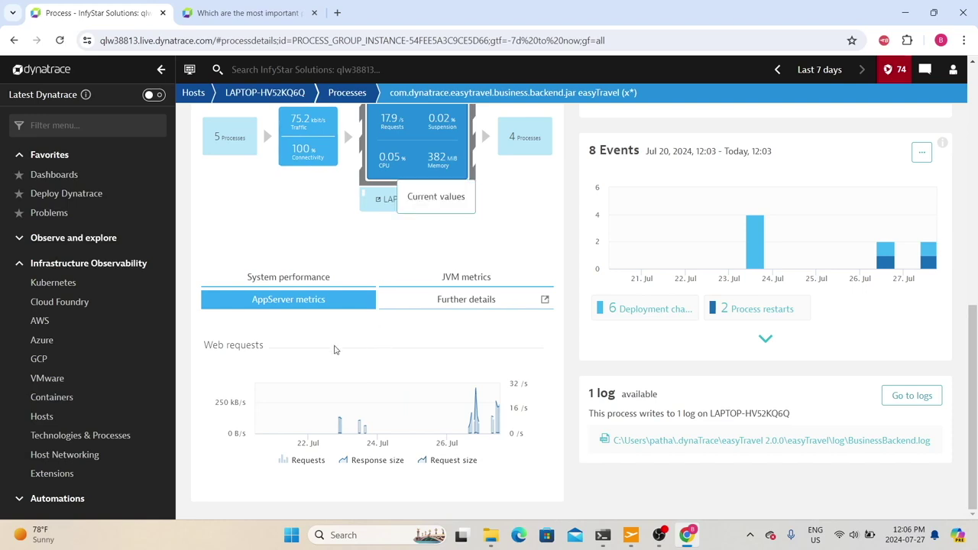
left_click(439, 305)
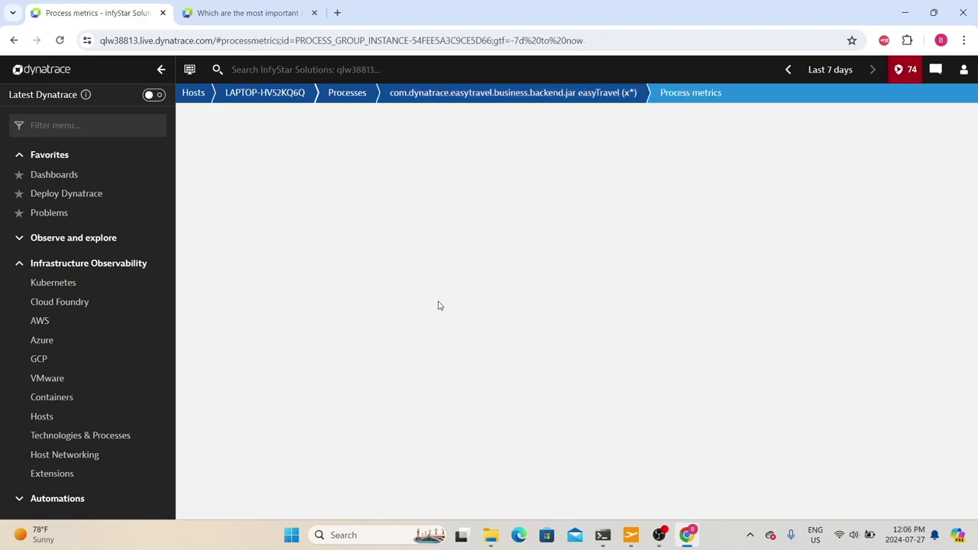
scroll(520, 351, "down", 8)
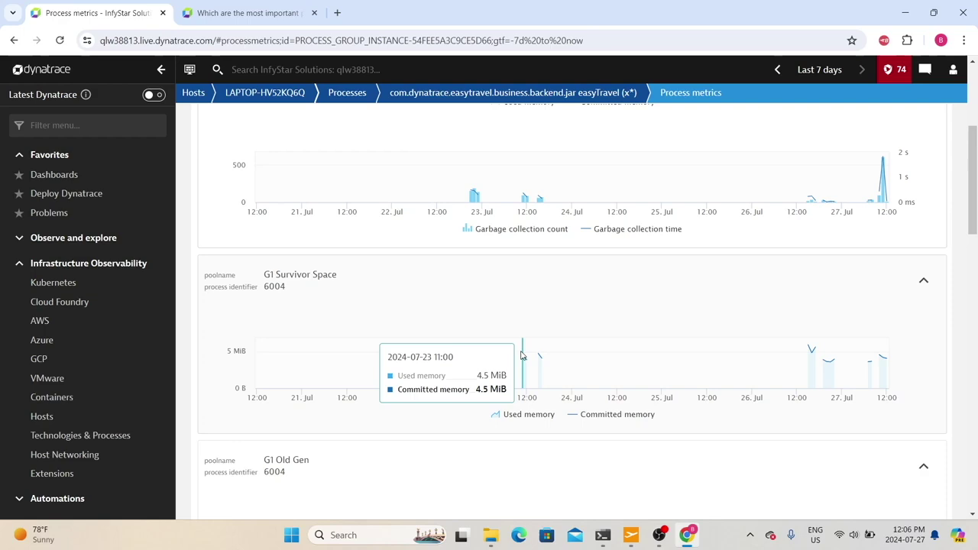
scroll(518, 348, "up", 8)
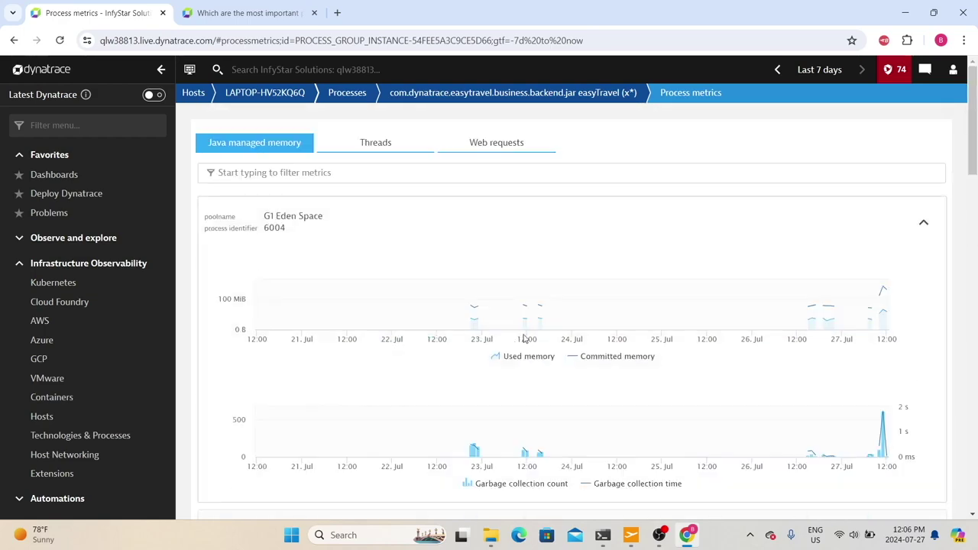
mouse_move(525, 325)
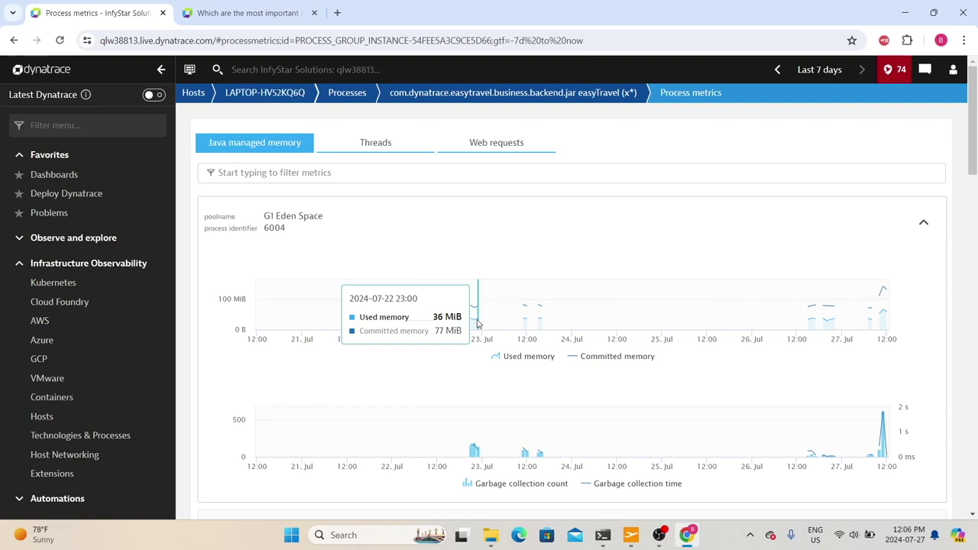
key("alt+Left")
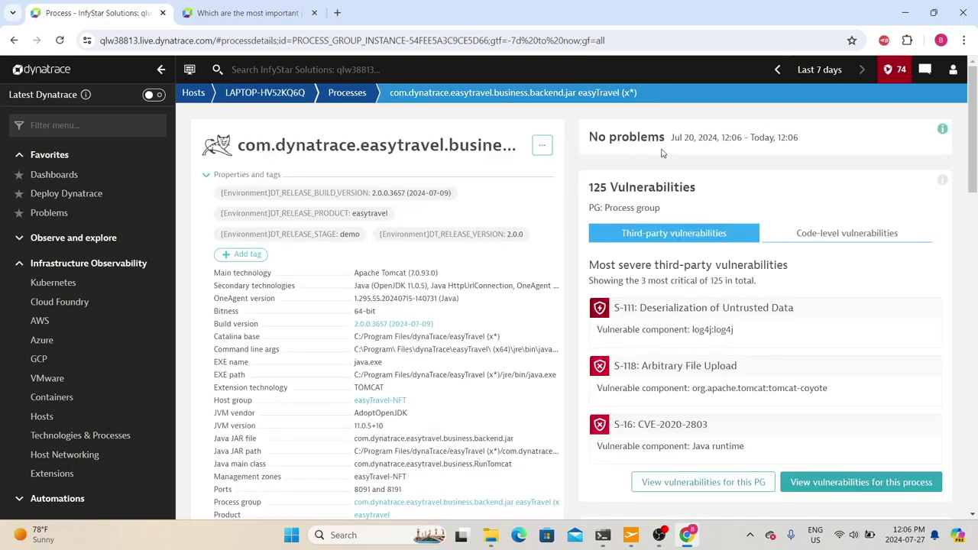
Highlight the backend process's problems, vulnerabilities and availability headings.
left_click_drag(582, 138, 824, 147)
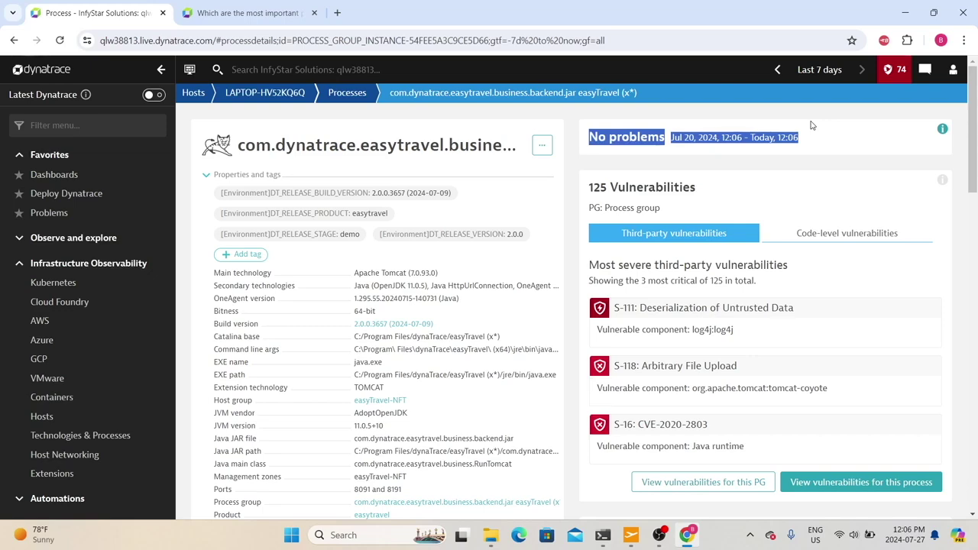
left_click_drag(591, 187, 721, 190)
scroll(721, 191, "down", 1)
scroll(721, 191, "down", 3)
left_click_drag(590, 279, 702, 280)
Expand the backend process's event list, and review its deployment changes, process restarts and available log file.
scroll(702, 277, "down", 4)
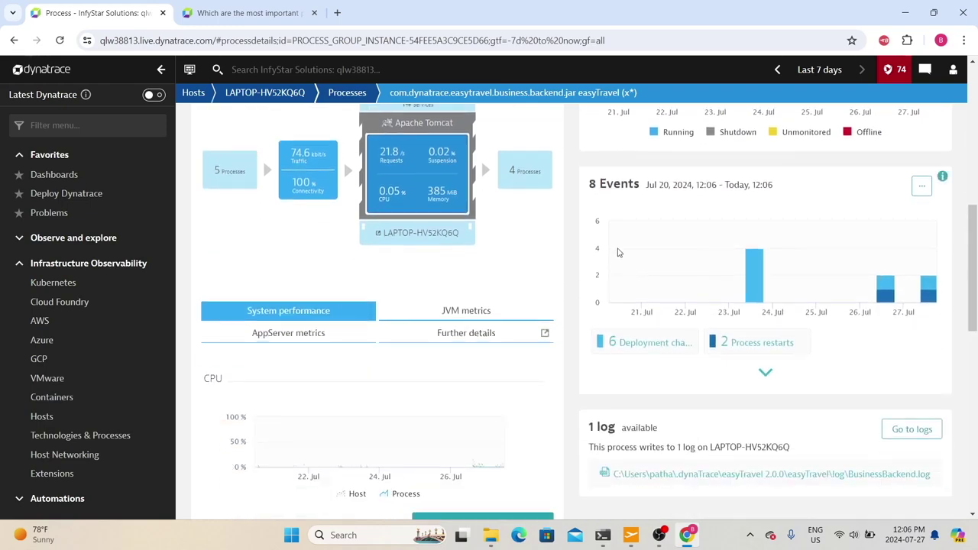
left_click(767, 376)
scroll(704, 340, "down", 2)
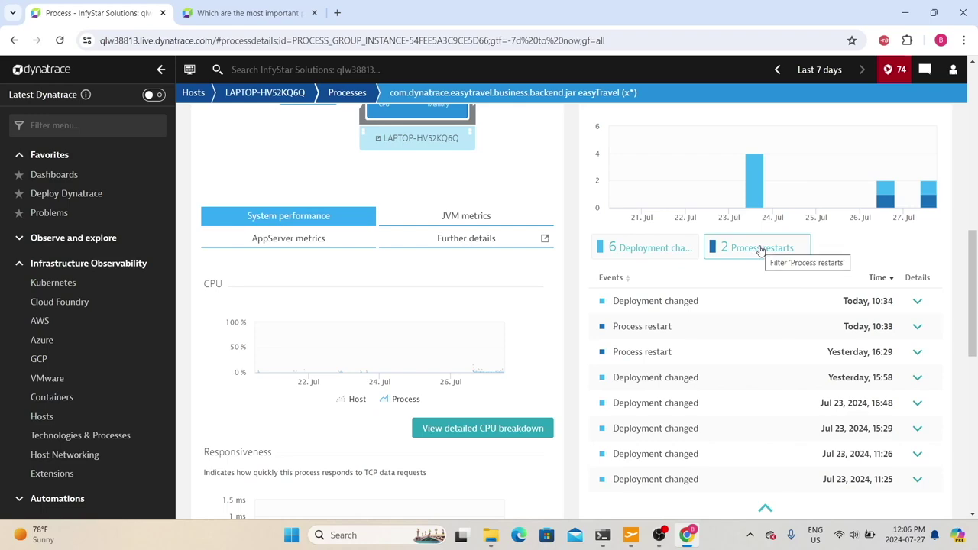
scroll(703, 372, "up", 2)
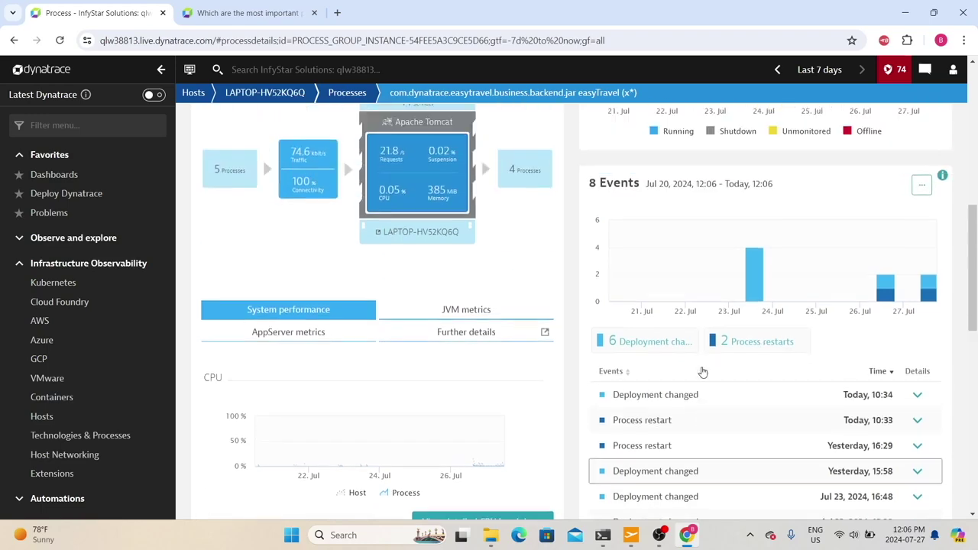
scroll(773, 293, "down", 6)
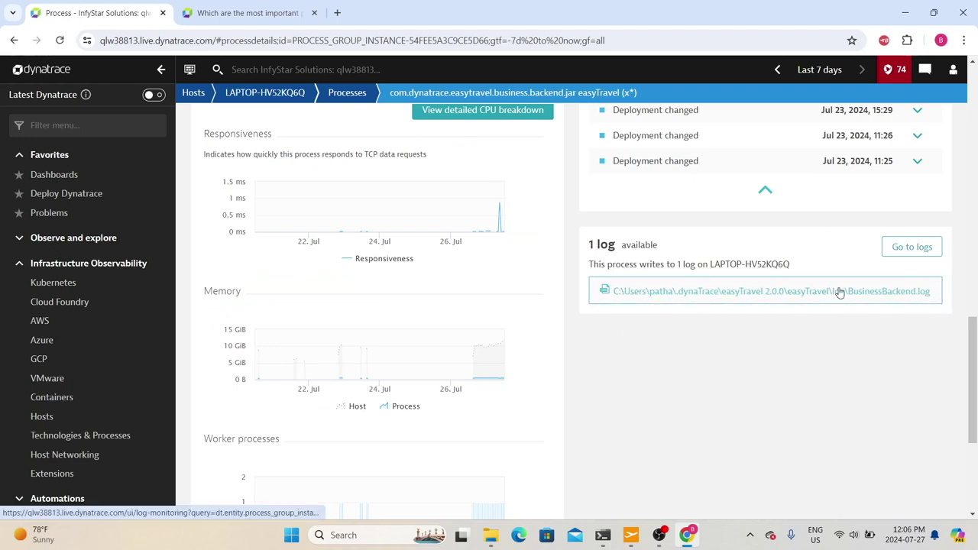
Return to the LAPTOP-HV52KQ6Q host page and switch it to the classic page.
scroll(723, 341, "up", 10)
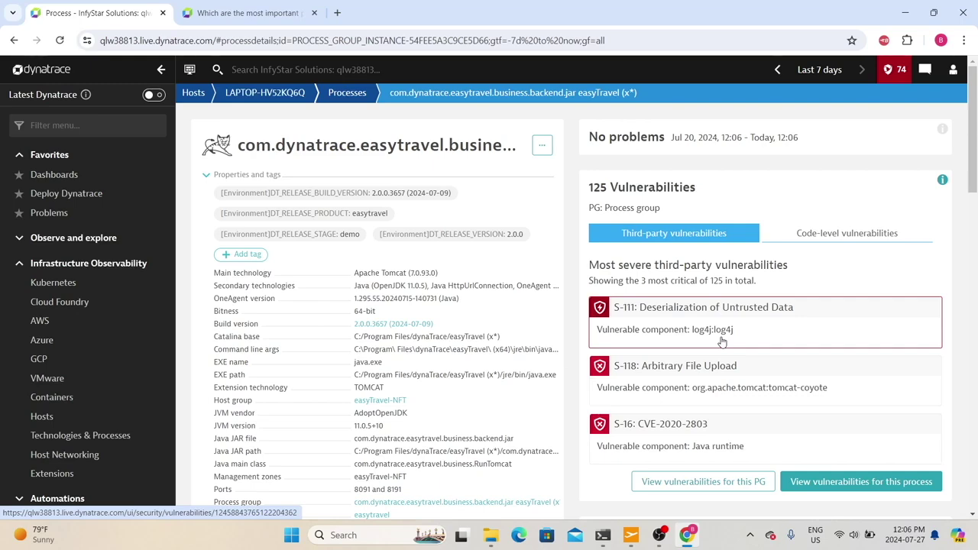
left_click(265, 92)
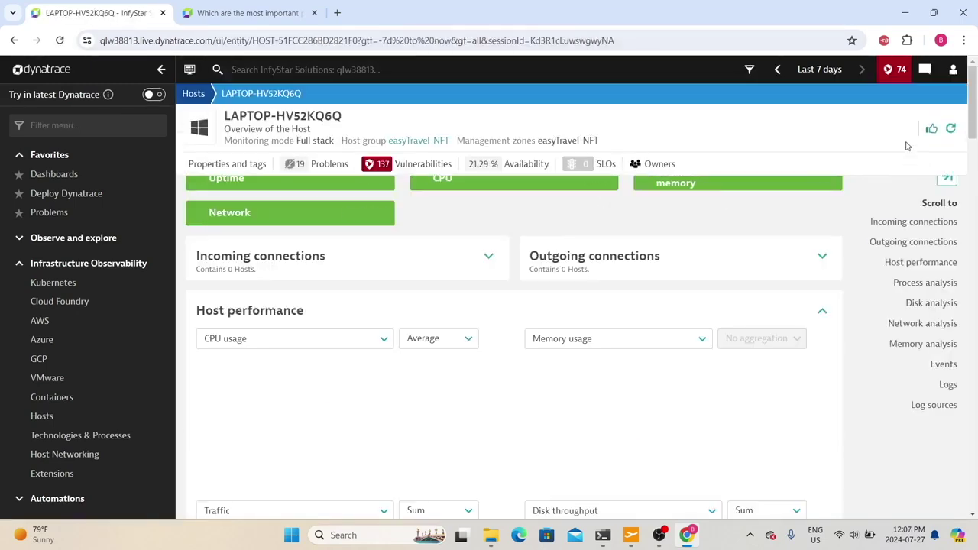
left_click(908, 137)
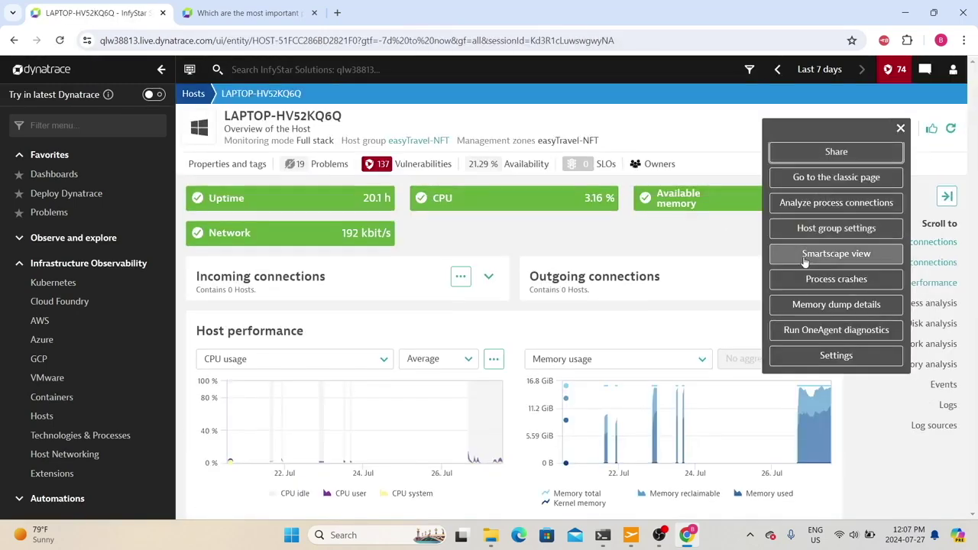
left_click(809, 181)
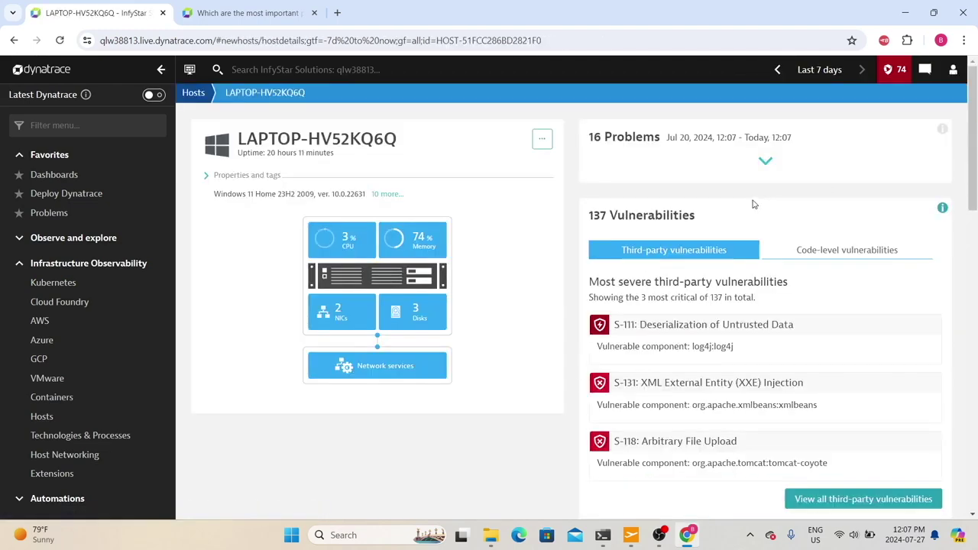
Examine the host's events chart and event categories, and highlight the Events heading with its time range.
scroll(746, 211, "down", 3)
scroll(737, 214, "down", 5)
left_click_drag(593, 214, 795, 209)
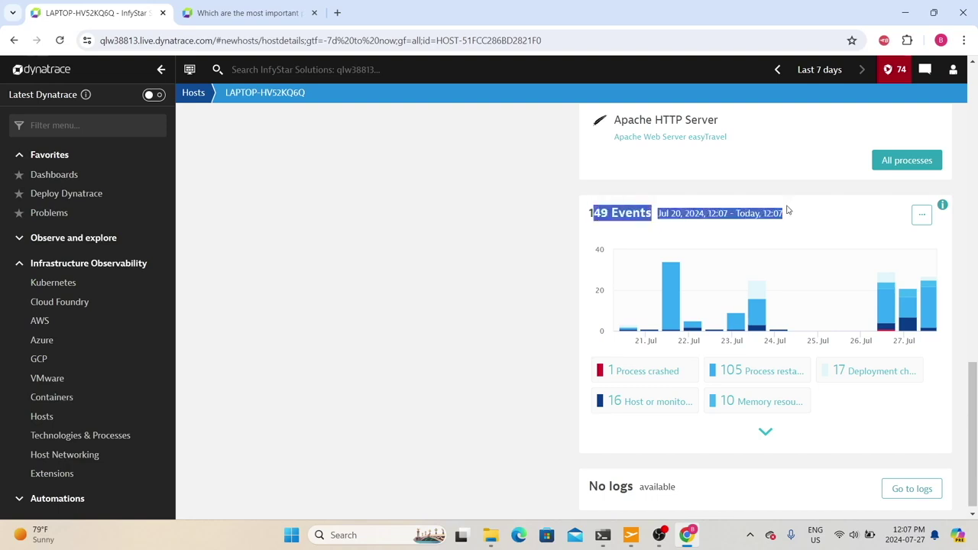
left_click(590, 214)
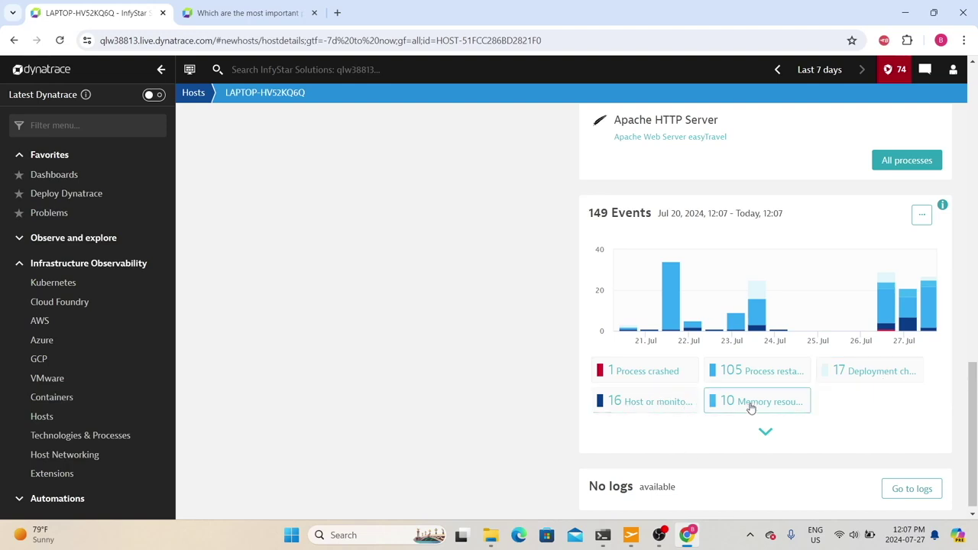
Filter the host's events to host or monitoring unavailable, expand today's 08:41 event, and highlight text in its details.
left_click(682, 403)
scroll(691, 397, "down", 5)
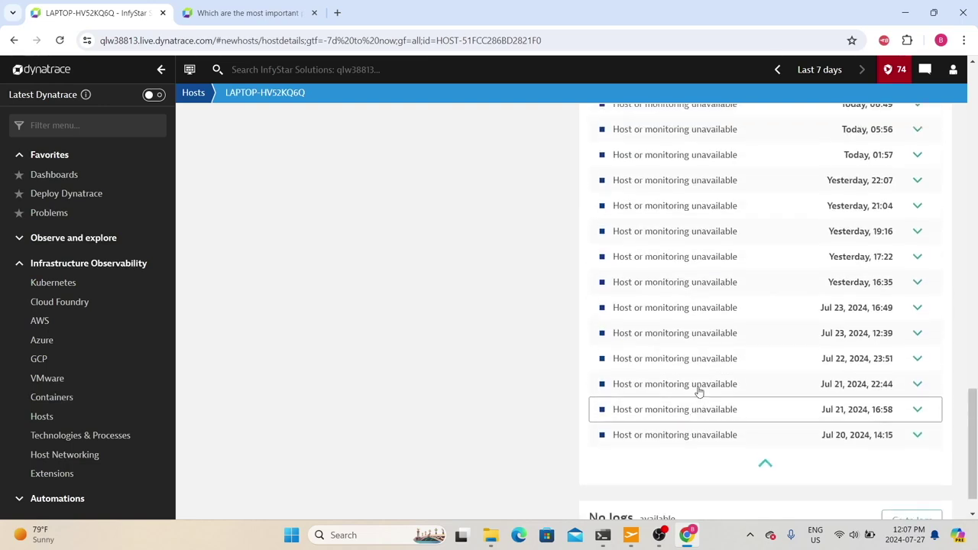
scroll(872, 253, "up", 2)
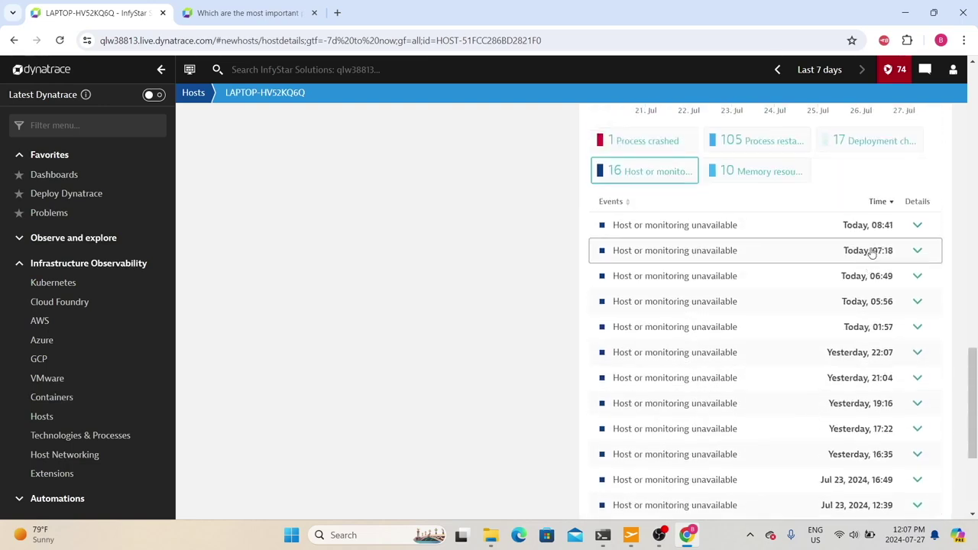
left_click(918, 223)
left_click_drag(631, 266, 927, 283)
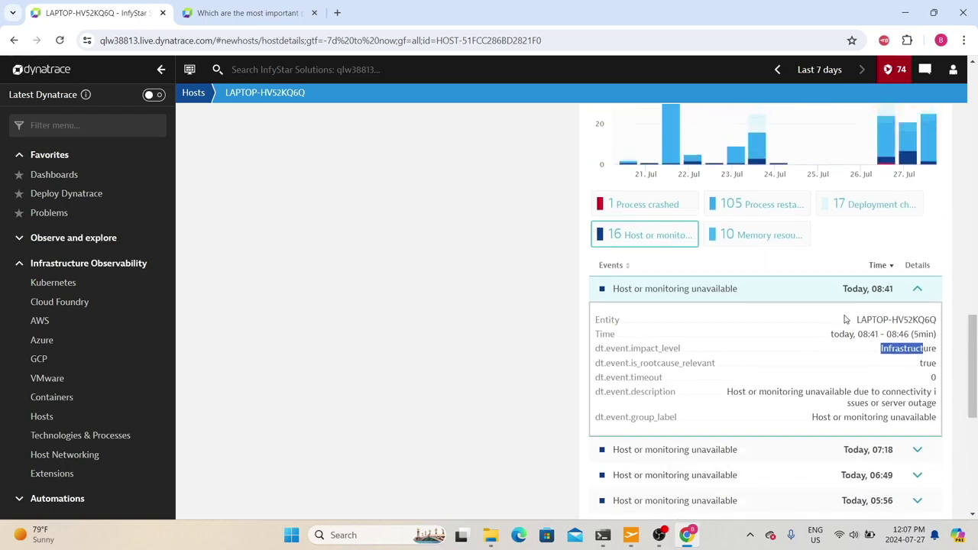
Check the log section below the host's events, and switch LAPTOP-HV52KQ6Q to its new host page.
scroll(810, 290, "down", 5)
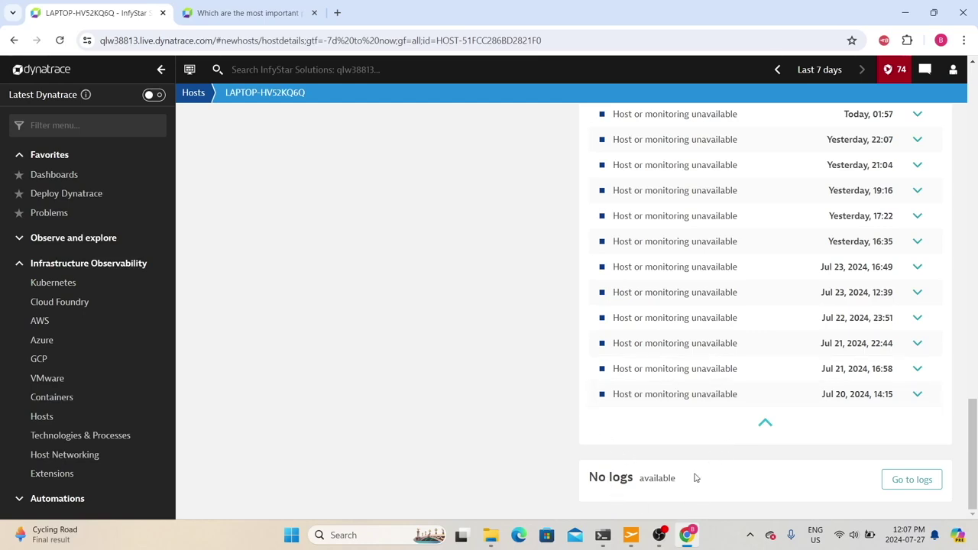
scroll(696, 478, "up", 15)
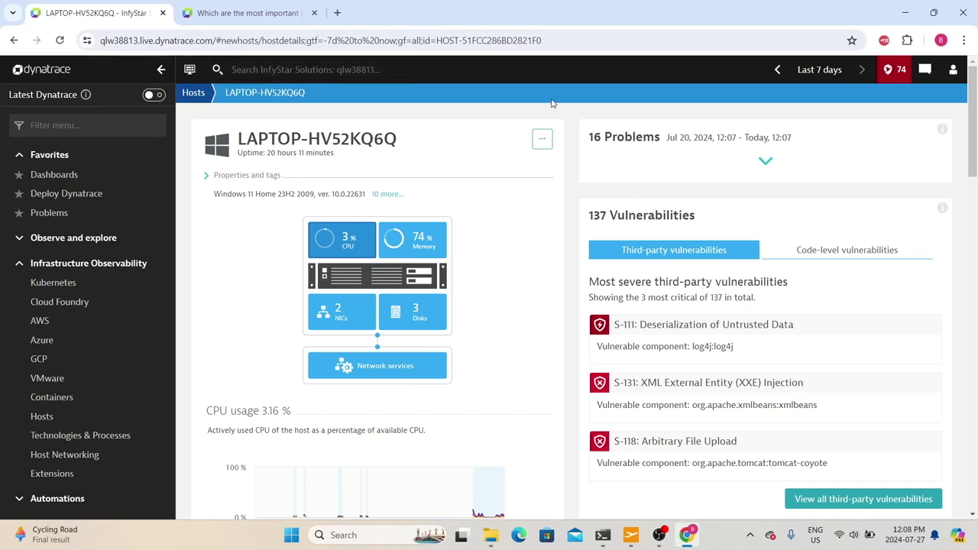
left_click(541, 141)
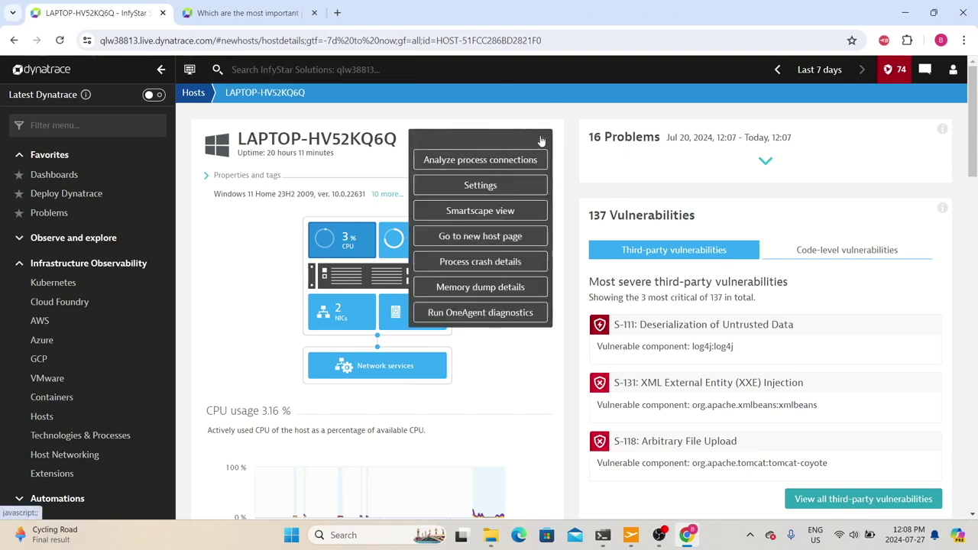
left_click(475, 237)
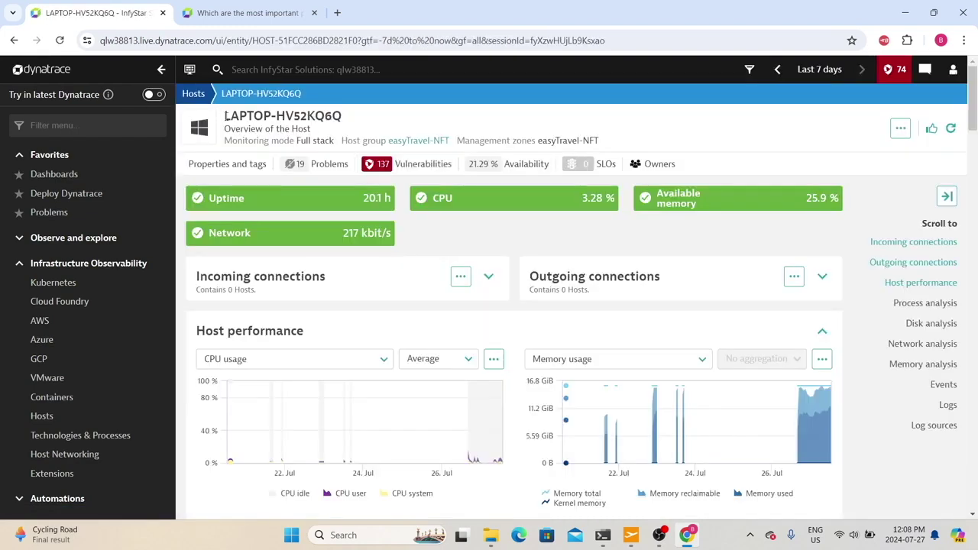
Highlight the host's name, monitoring mode, host group and management zone in the page header.
left_click_drag(226, 115, 343, 115)
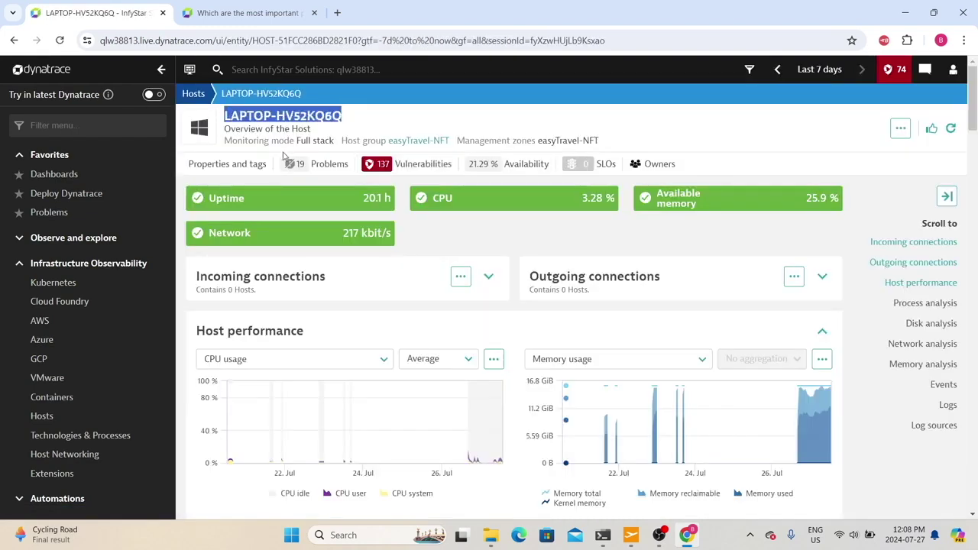
left_click_drag(227, 140, 301, 153)
triple_click(306, 151)
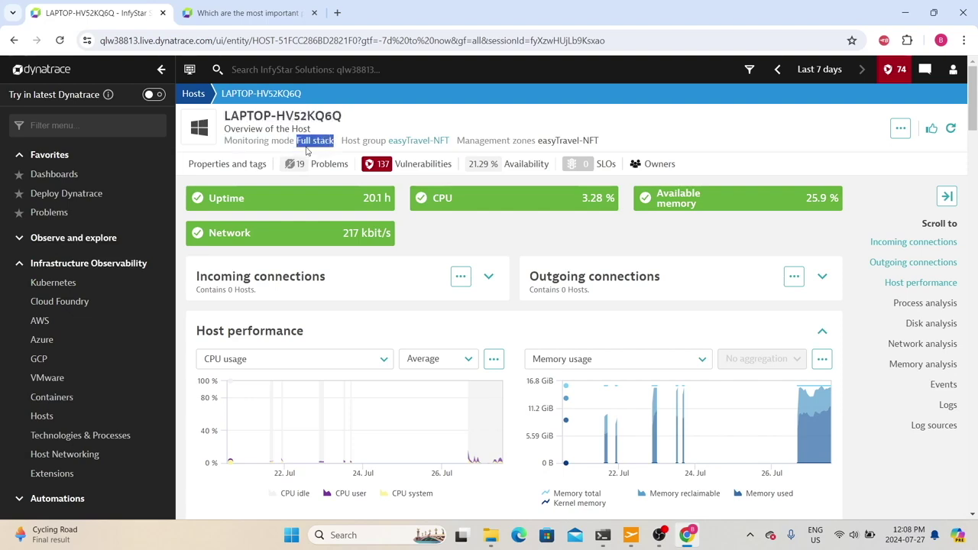
left_click_drag(359, 141, 396, 146)
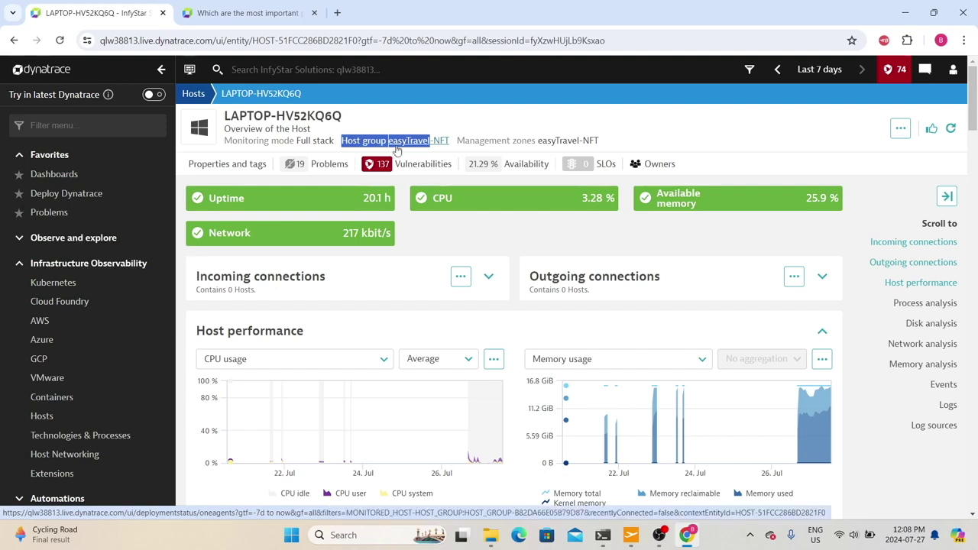
left_click_drag(468, 131, 535, 139)
left_click_drag(623, 141, 224, 115)
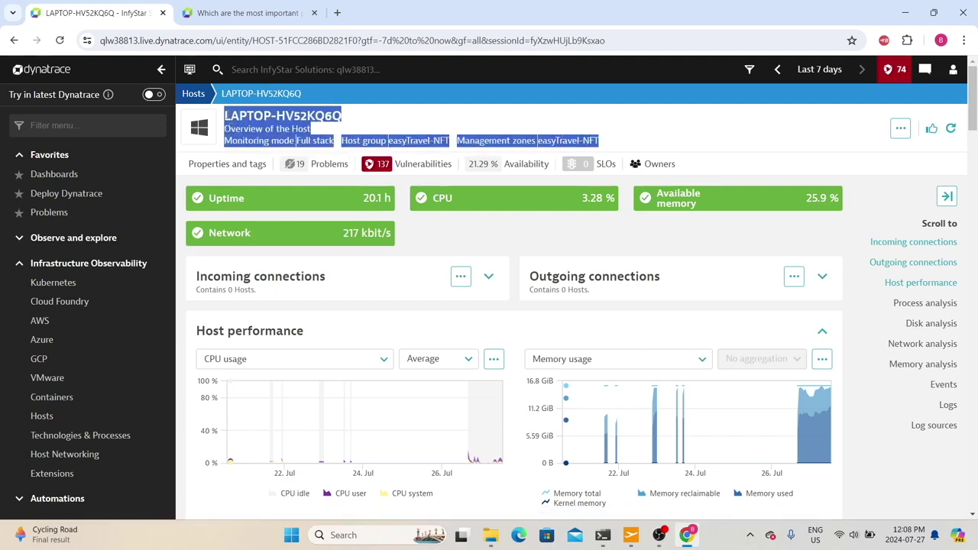
Review the host's properties and tags, and close their details.
left_click(207, 169)
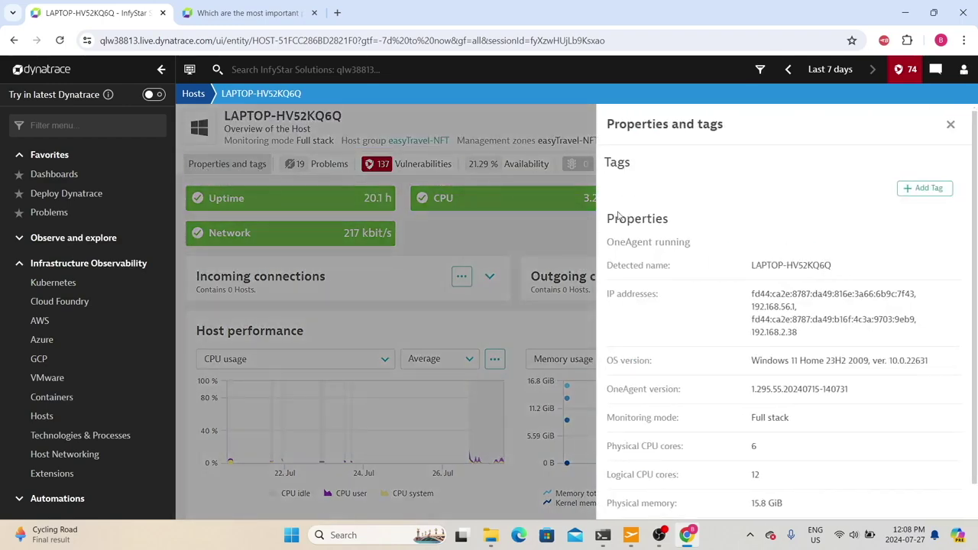
scroll(665, 232, "down", 3)
scroll(642, 208, "up", 4)
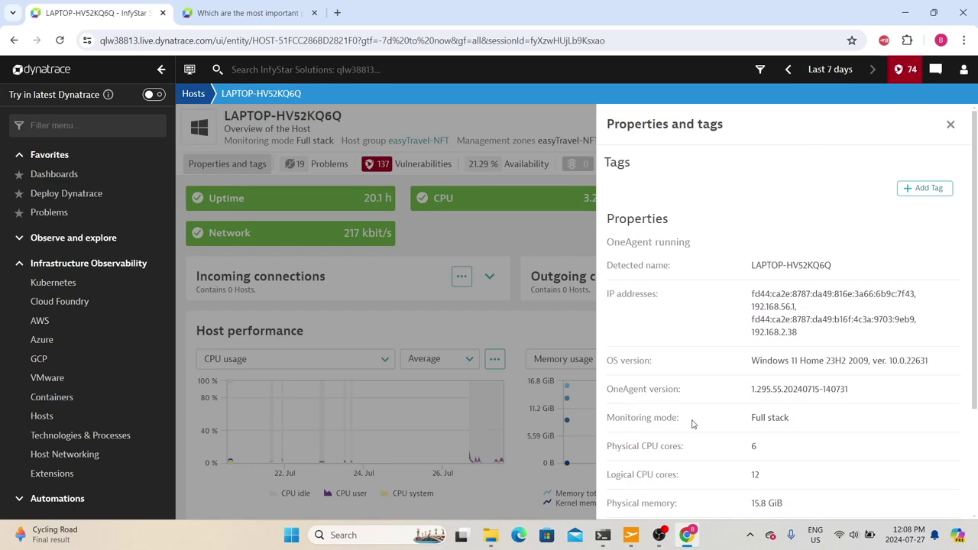
left_click(339, 174)
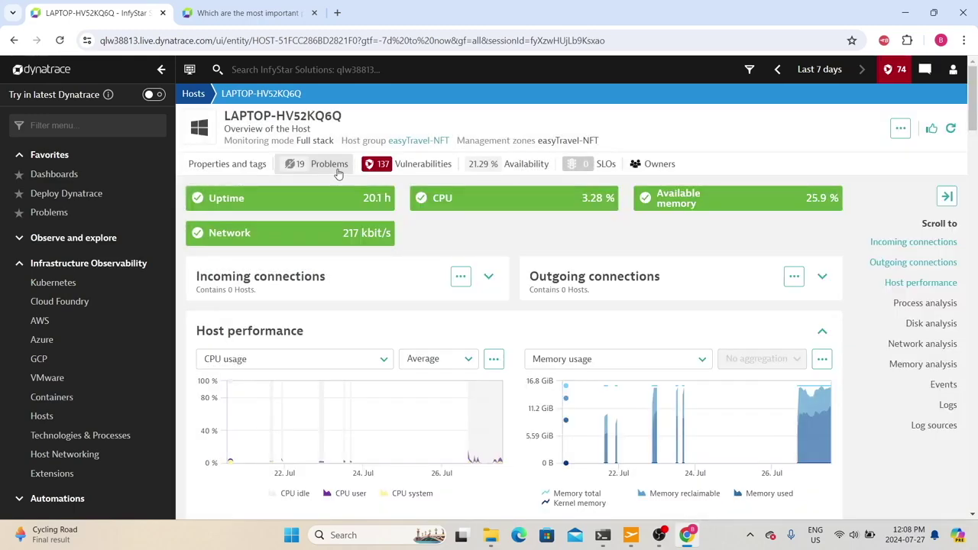
Review the host's list of problems and its most severe third-party vulnerabilities.
left_click(329, 163)
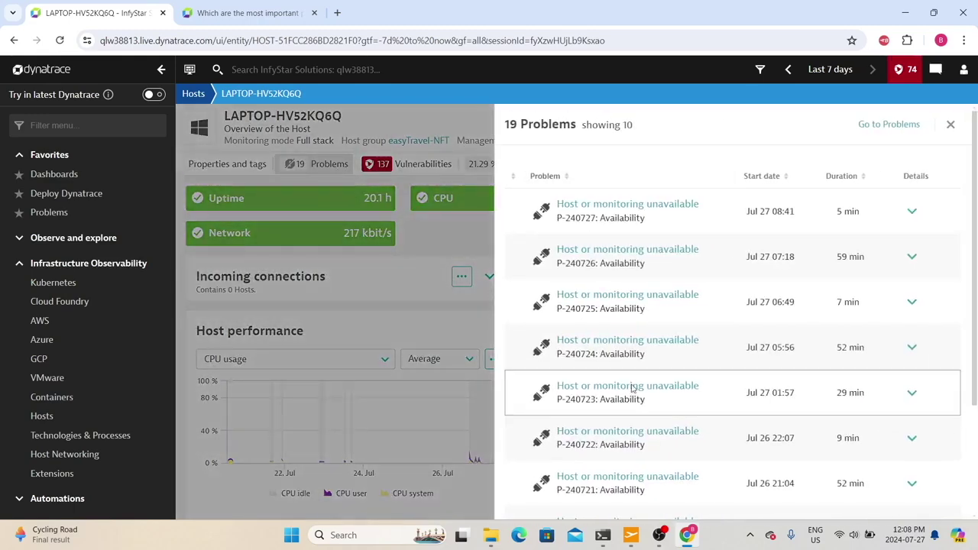
left_click(413, 162)
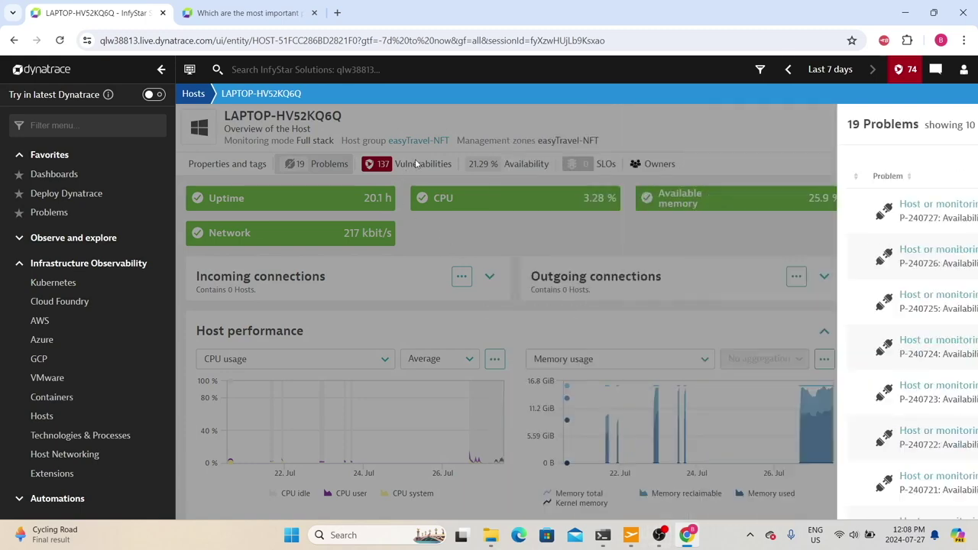
left_click(415, 164)
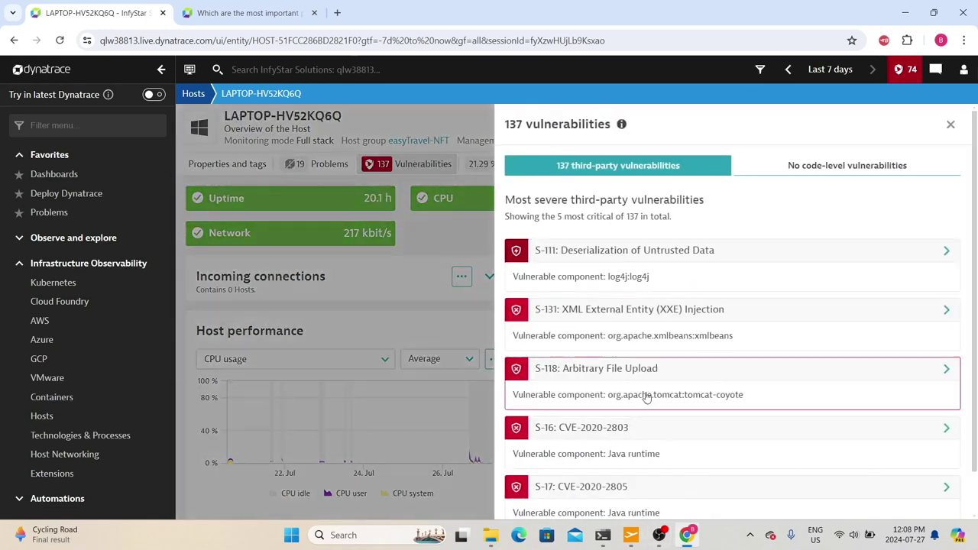
left_click(423, 114)
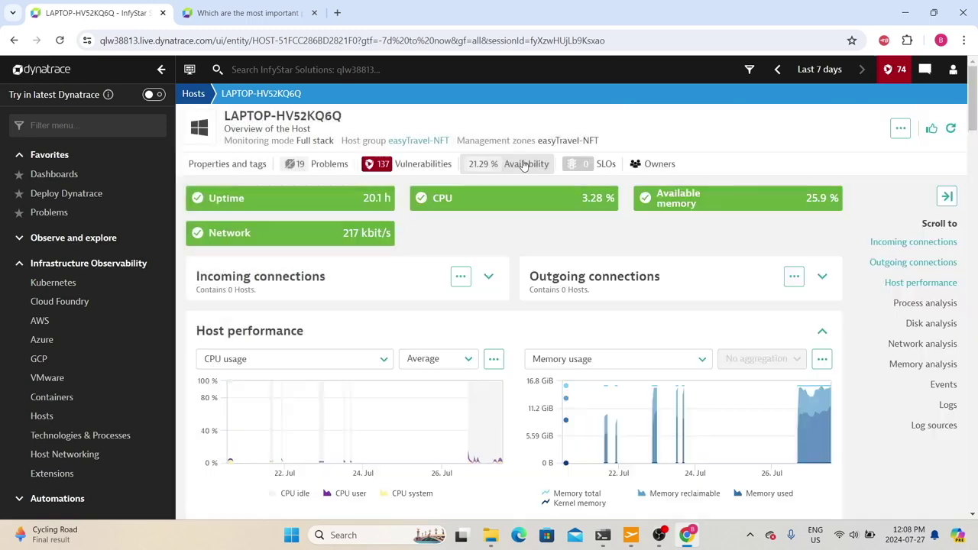
Review the host's availability chart and its ownership details, highlighting the ownership text.
left_click(524, 165)
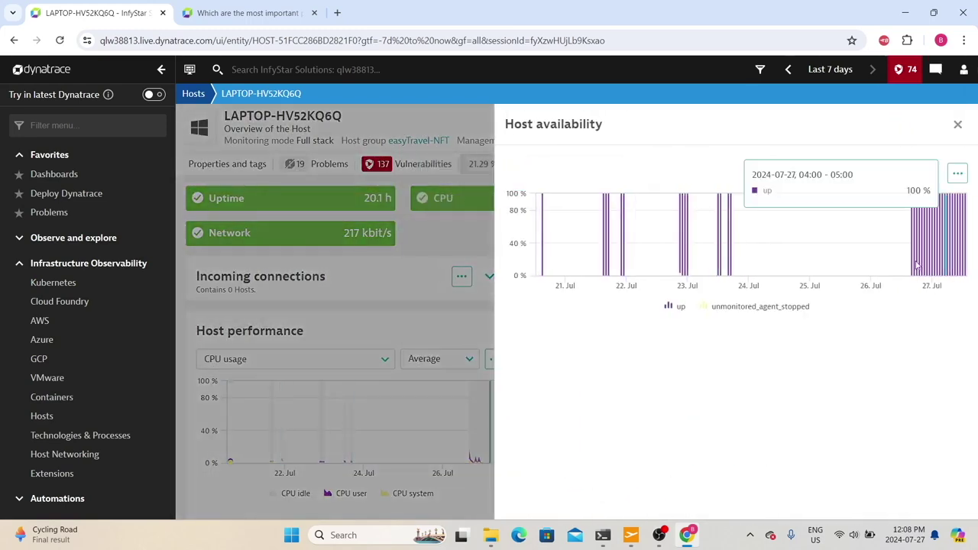
left_click(512, 172)
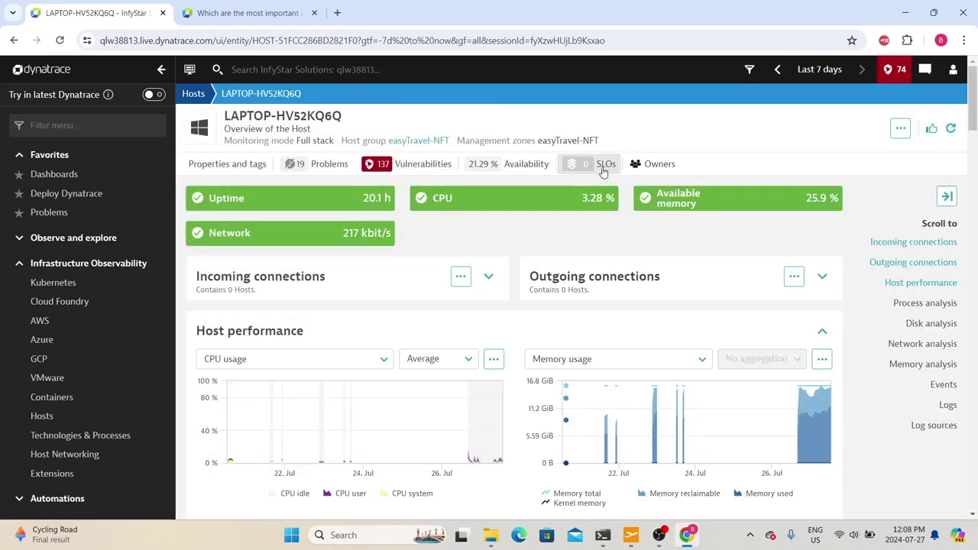
left_click(656, 164)
left_click_drag(672, 217, 839, 271)
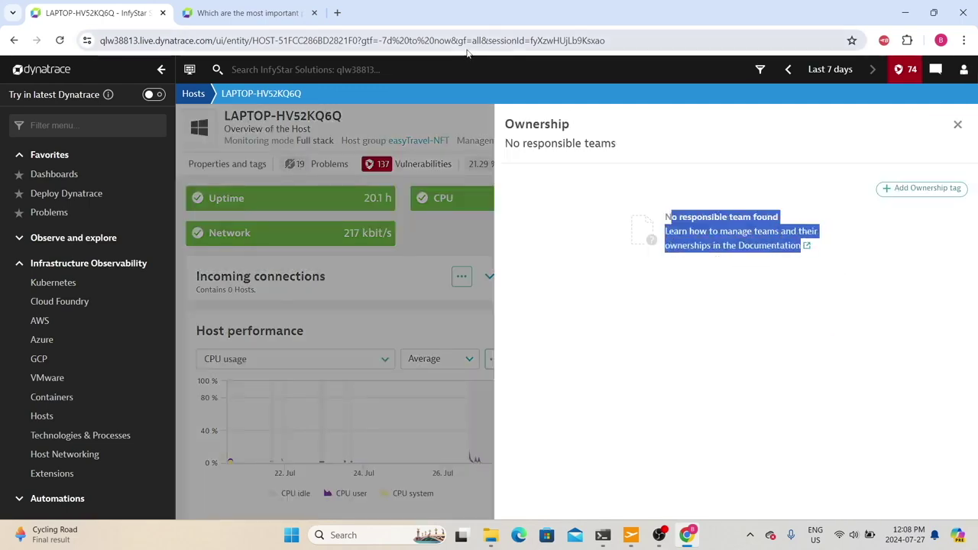
left_click(450, 116)
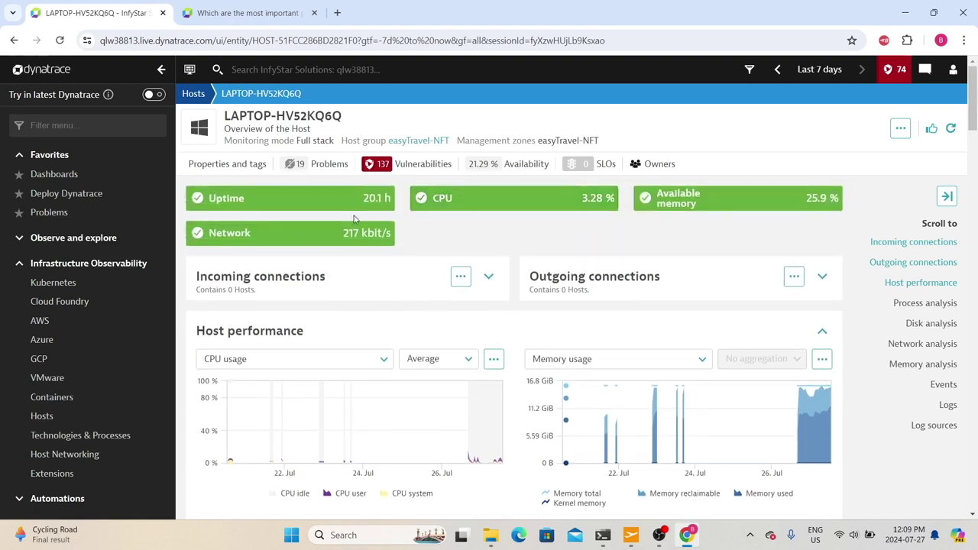
Highlight the Outgoing connections and Host performance headings on the host page.
left_click_drag(523, 277, 593, 299)
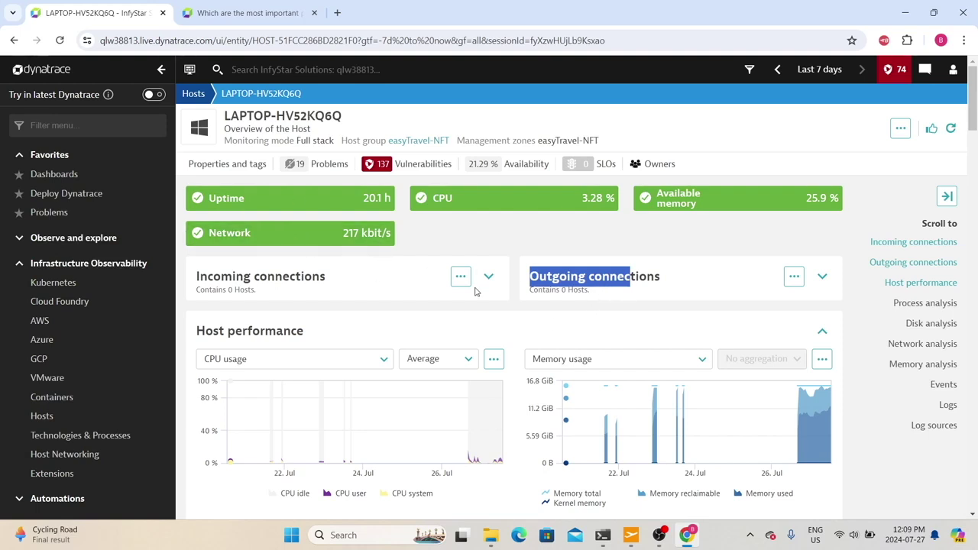
scroll(428, 309, "down", 2)
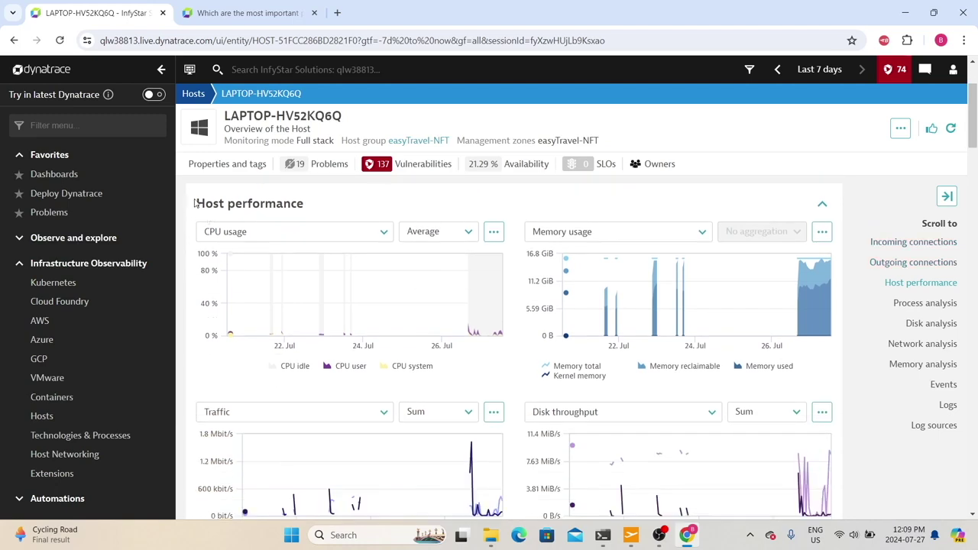
left_click_drag(191, 204, 441, 217)
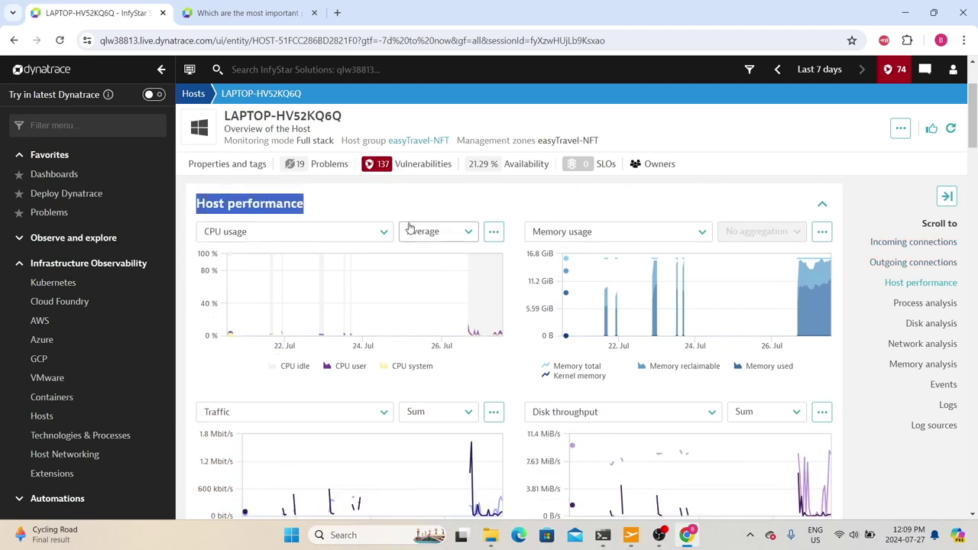
Browse the available host performance metrics, and change the CPU usage chart to Disk latency.
left_click(386, 233)
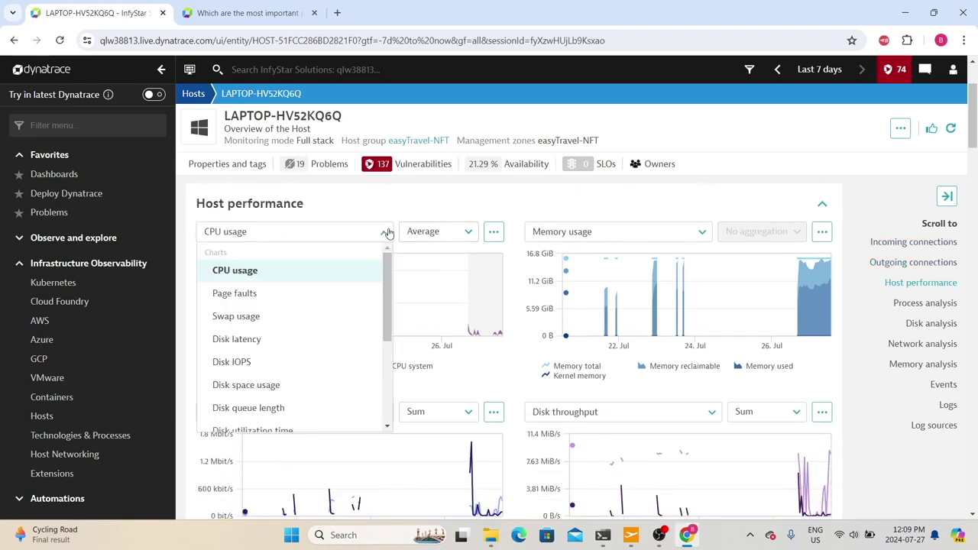
scroll(279, 305, "down", 3)
scroll(279, 305, "up", 3)
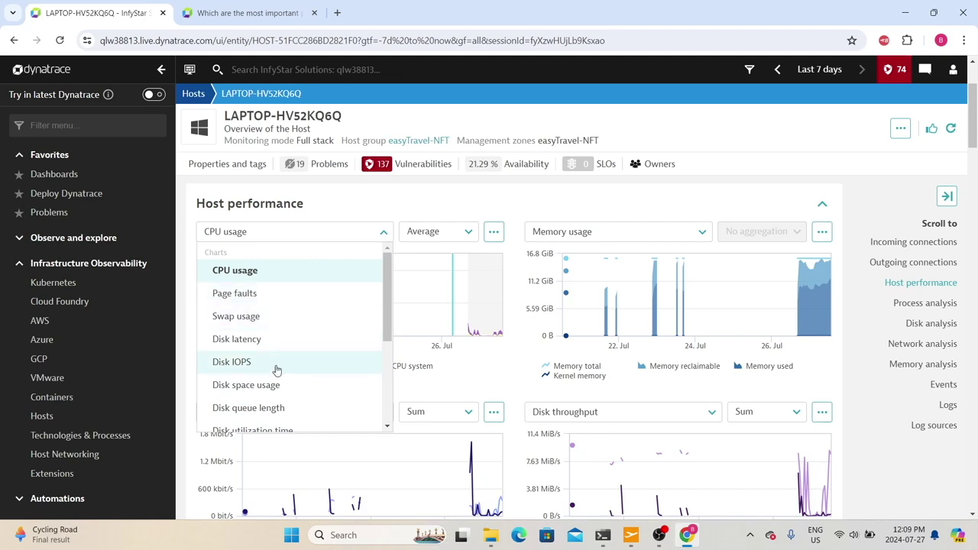
left_click(294, 341)
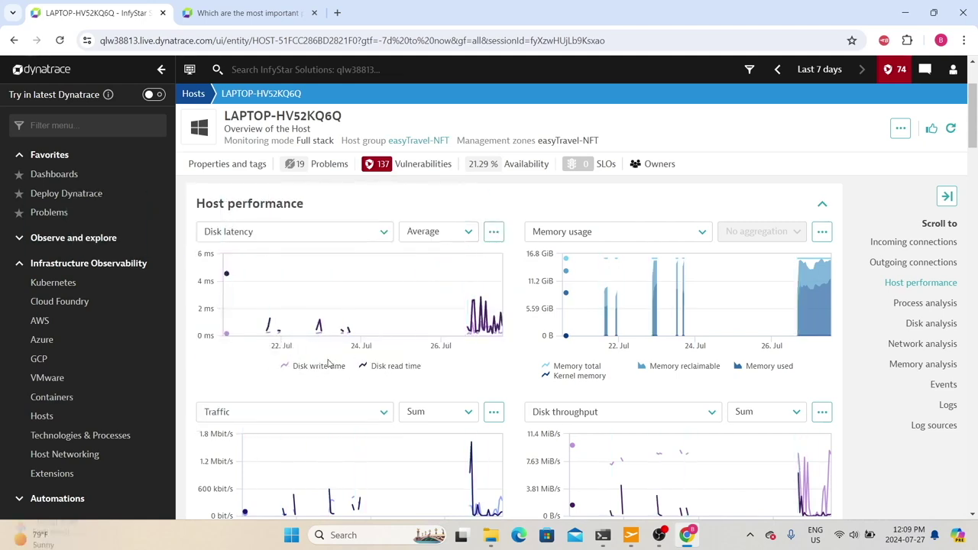
Examine the Disk latency chart's aggregation options and the Traffic chart's alternative metrics.
left_click(475, 233)
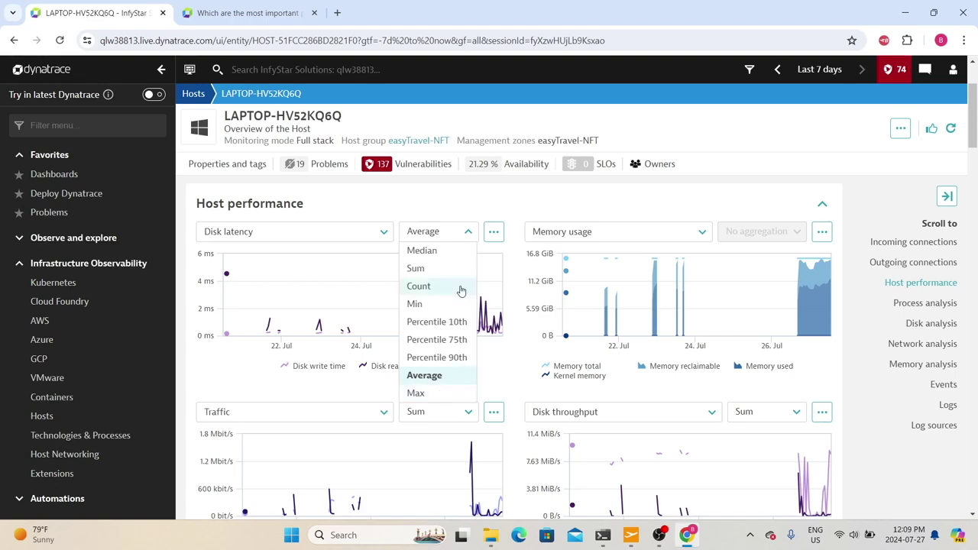
left_click(518, 357)
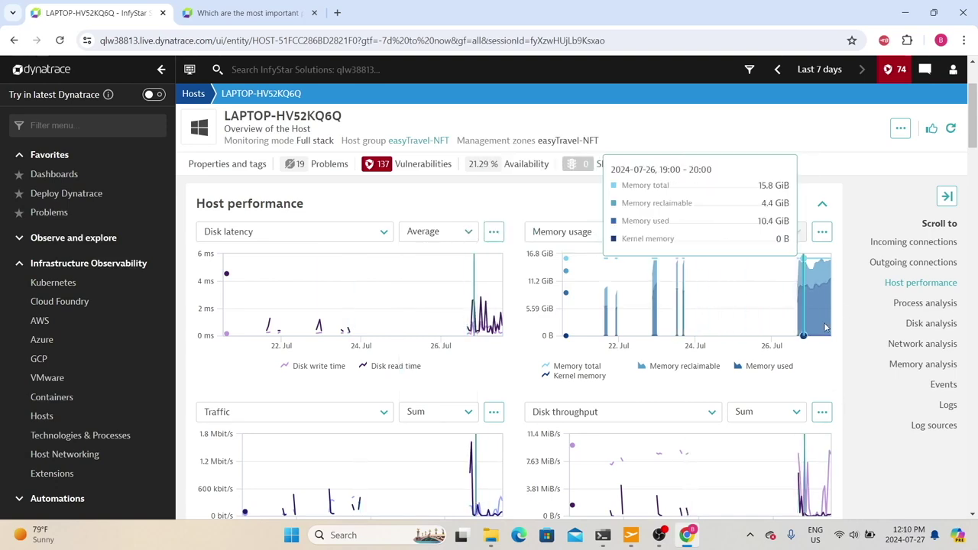
scroll(396, 318, "down", 2)
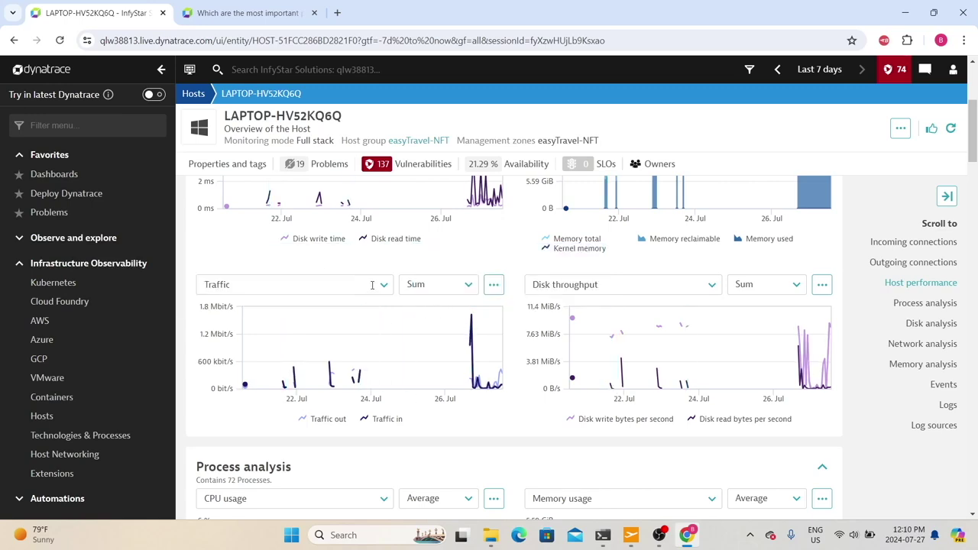
left_click(374, 284)
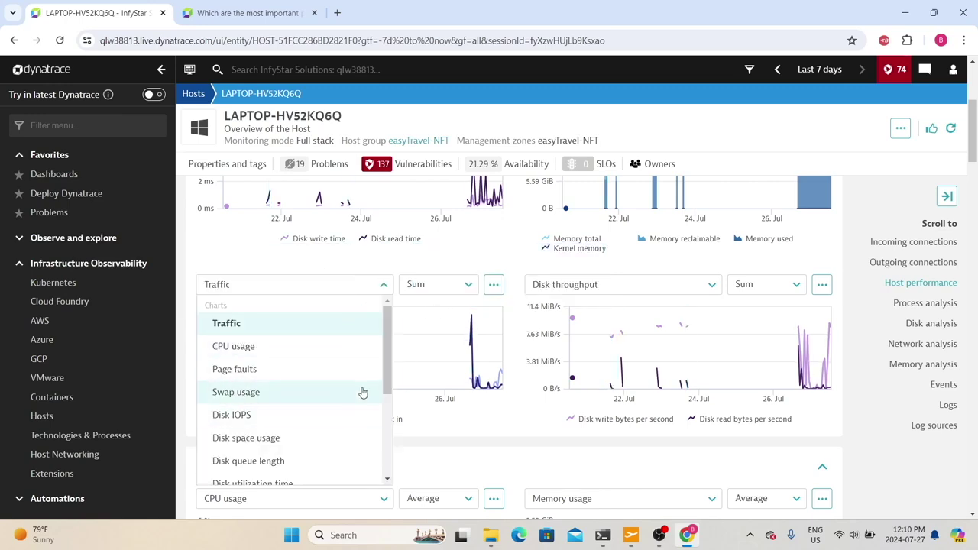
Review the Process analysis section, including its CPU and memory charts, technology breakdown and process list.
scroll(363, 392, "down", 4)
left_click_drag(190, 215, 321, 232)
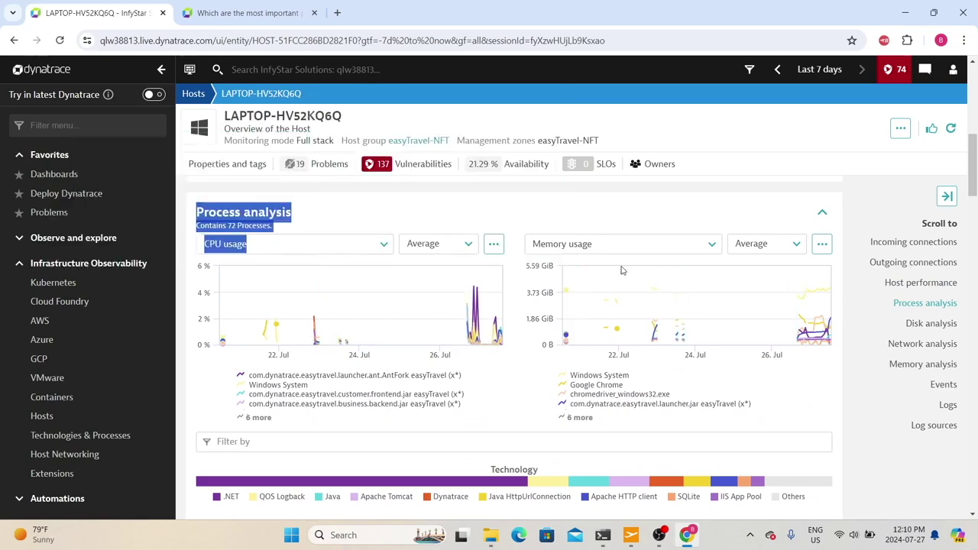
scroll(622, 269, "down", 4)
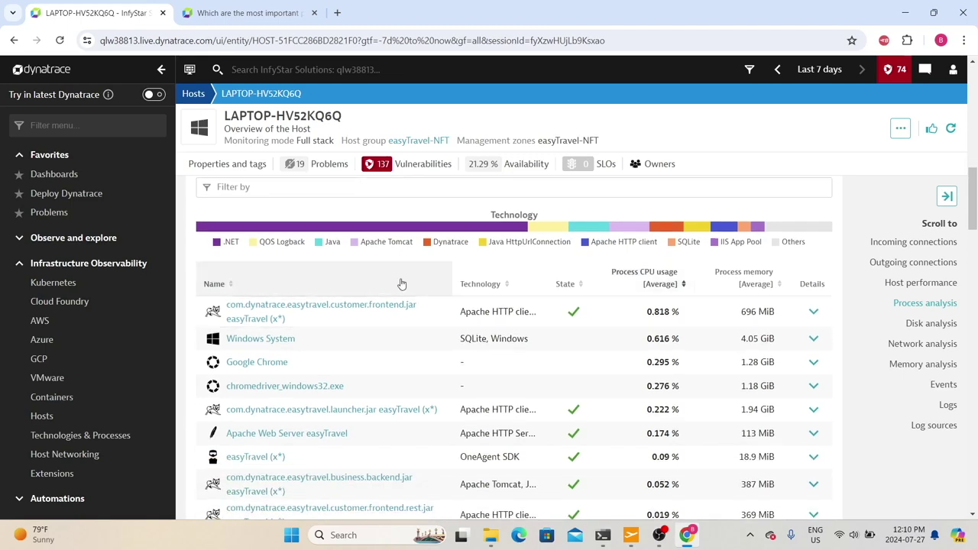
scroll(285, 367, "down", 2)
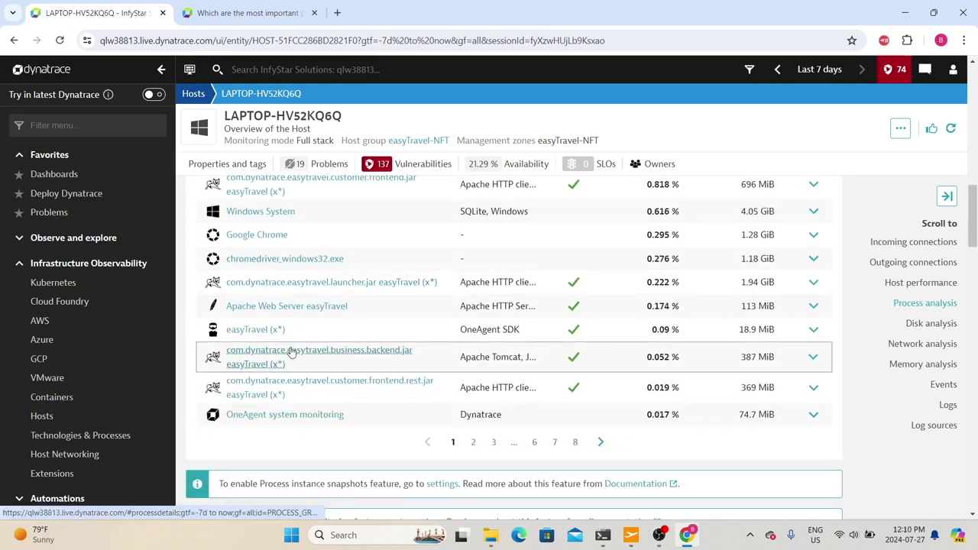
scroll(290, 351, "up", 1)
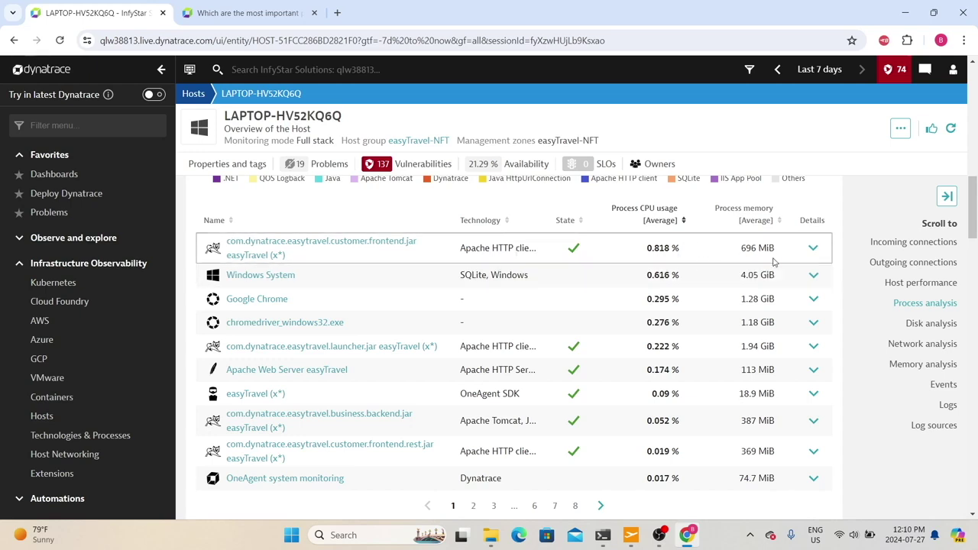
Expand the easyTravel customer frontend process's details, examine its CPU chart's alternative metrics, and collapse the details.
left_click(813, 247)
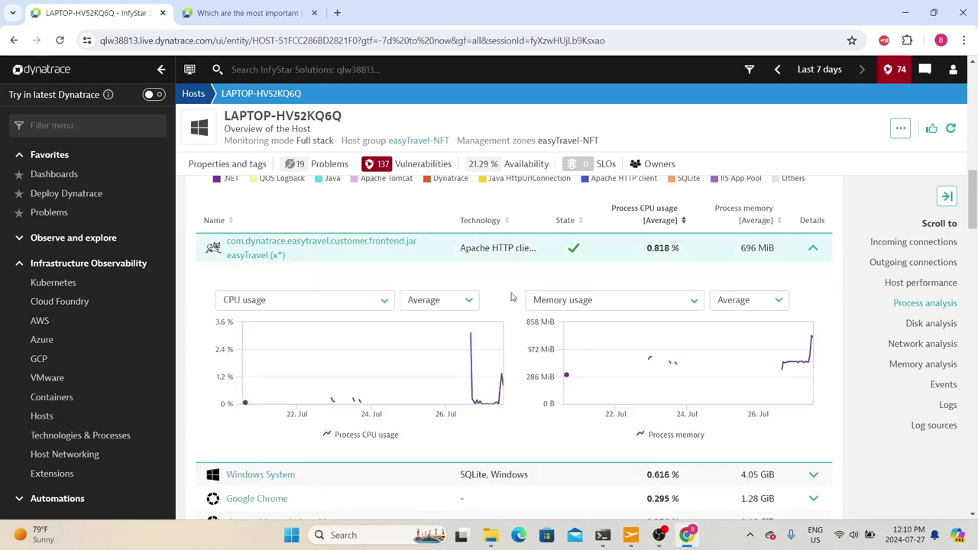
left_click(375, 306)
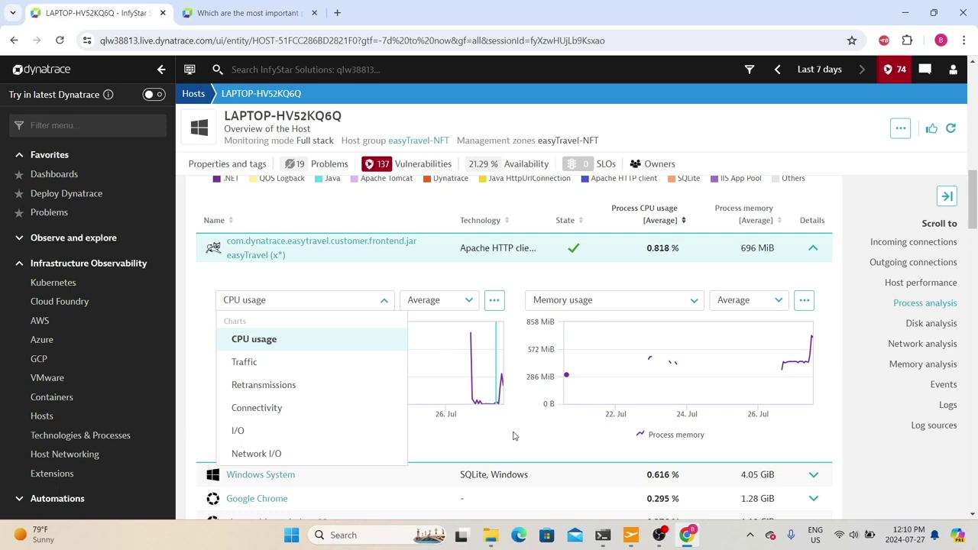
left_click(813, 248)
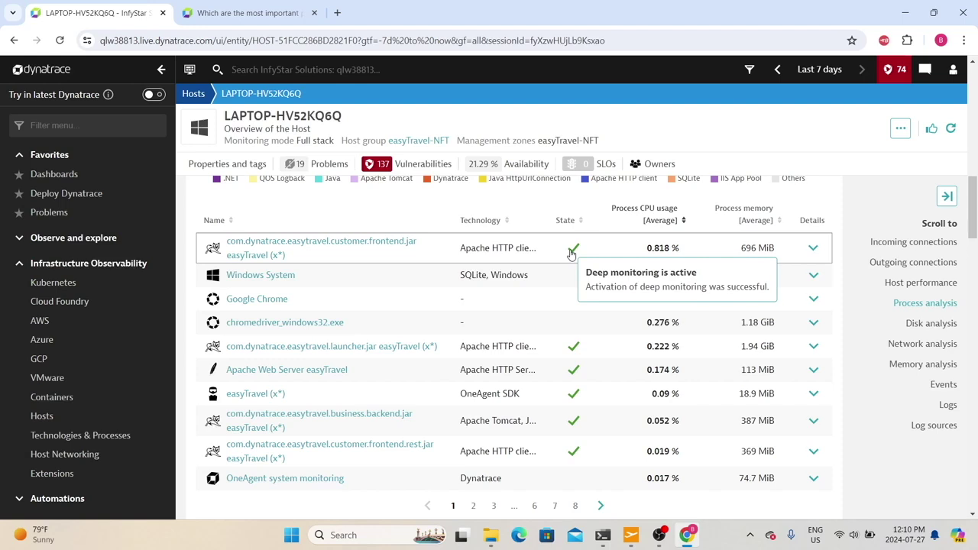
Show page 6 of the process list and examine the monitoring state of the LenovoVantage-(GenericMessagingAddin).exe process.
left_click(534, 505)
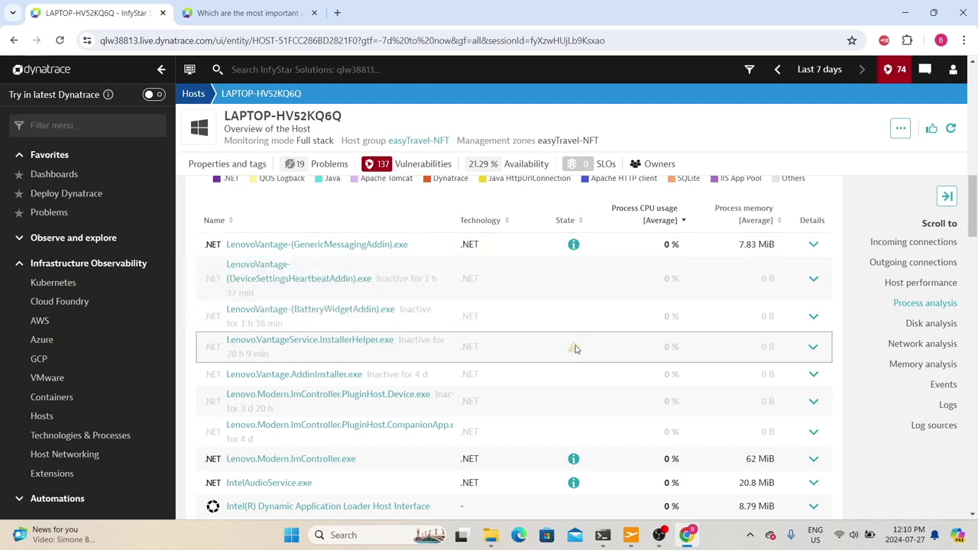
mouse_move(574, 245)
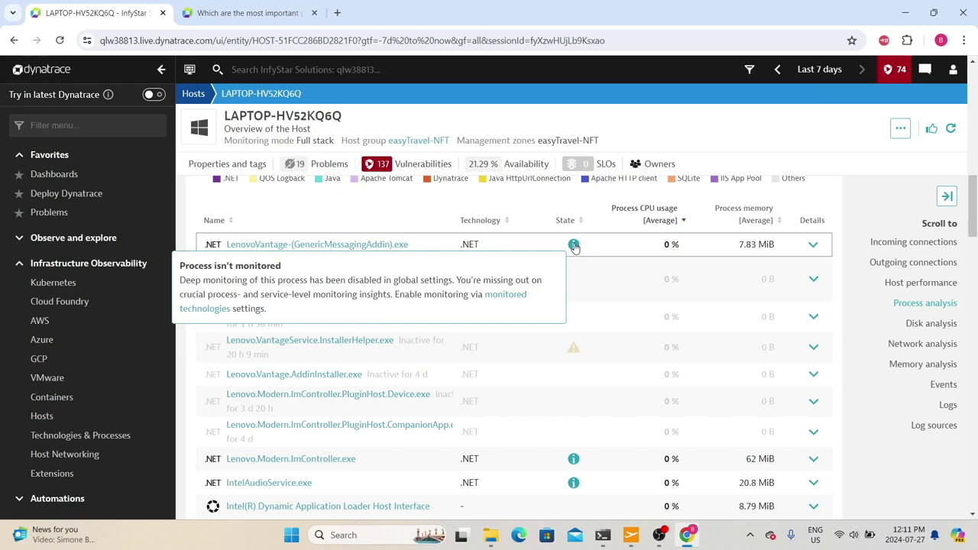
scroll(574, 246, "down", 1)
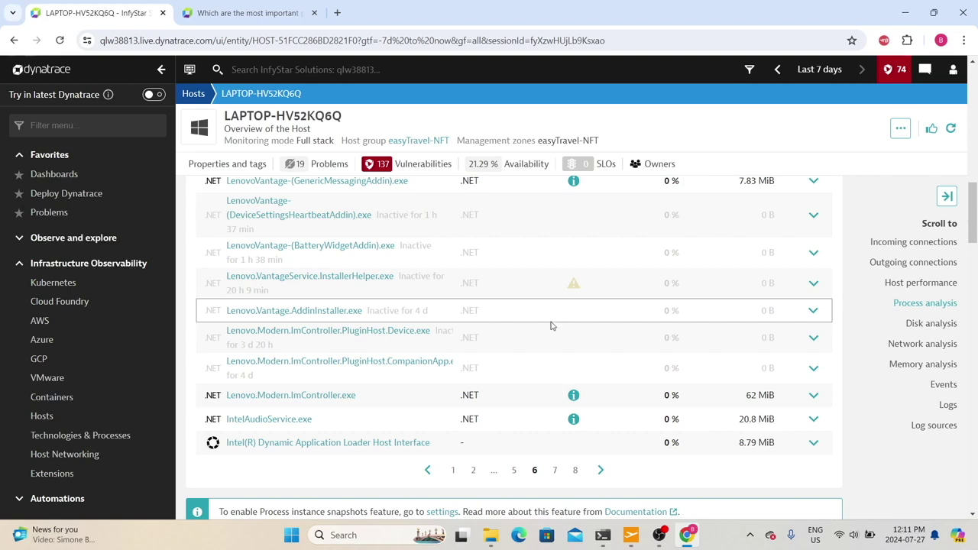
Highlight the Disk analysis heading, review the disk charts and drive list, and inspect the C: drive's details.
scroll(371, 243, "down", 4)
left_click_drag(197, 272, 295, 285)
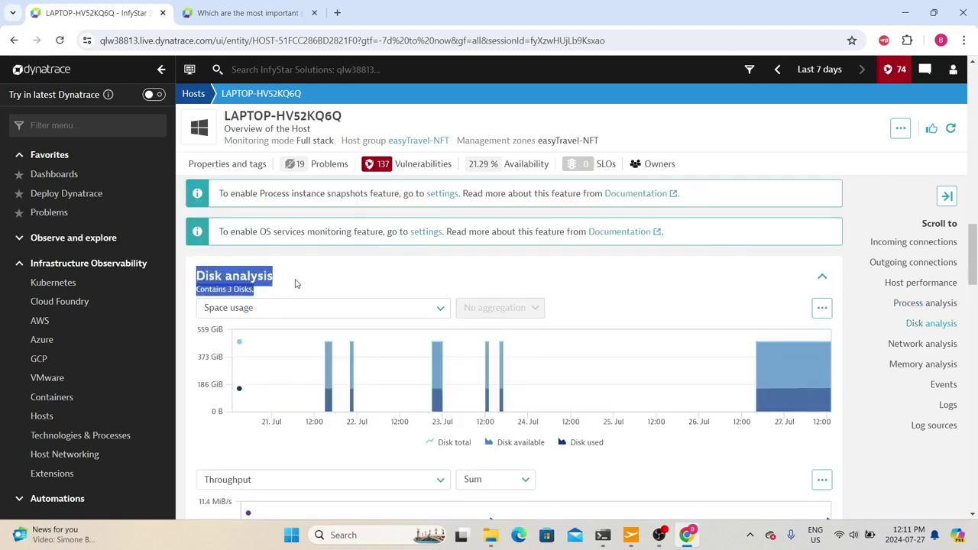
scroll(524, 342, "down", 5)
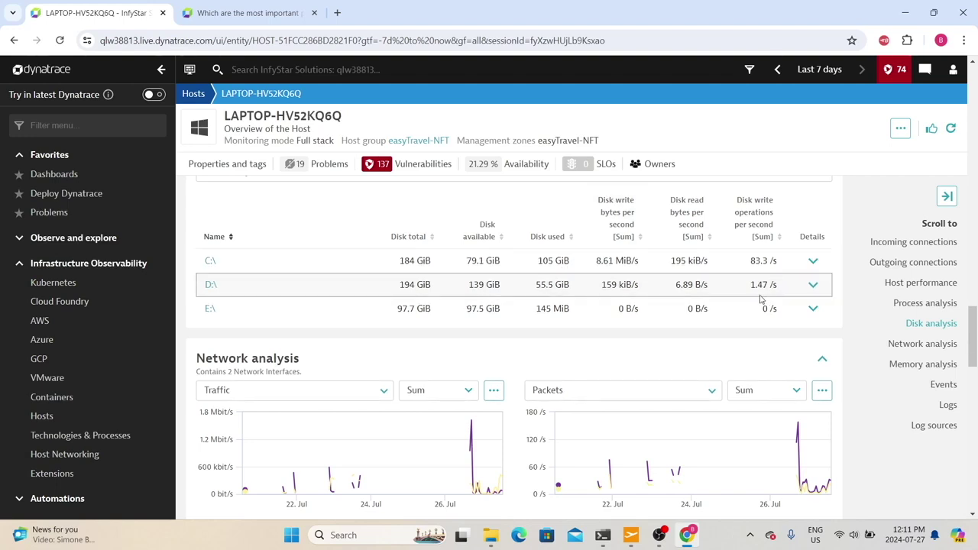
left_click(817, 262)
scroll(632, 370, "down", 10)
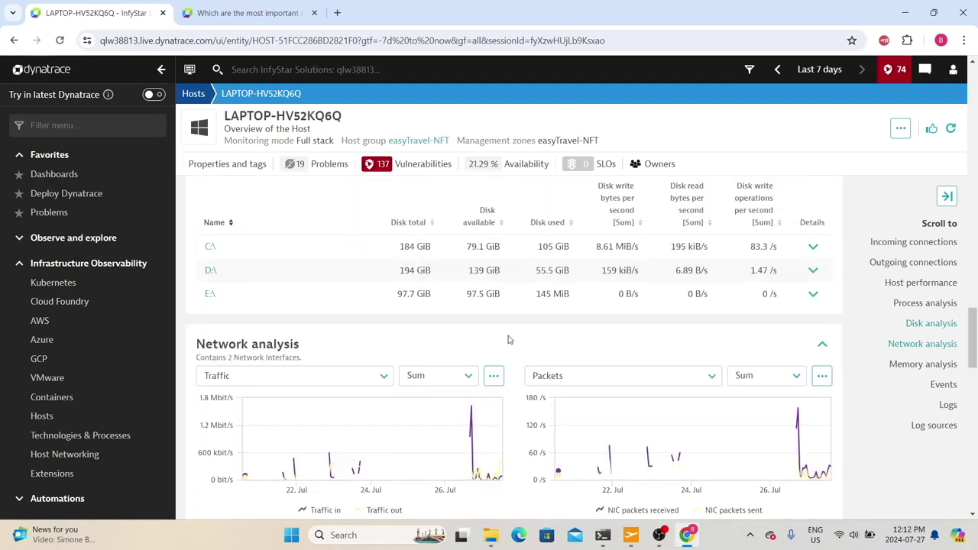
Review the Network analysis charts and network interfaces, continuing through the Memory analysis section.
scroll(597, 402, "down", 2)
scroll(597, 402, "down", 2)
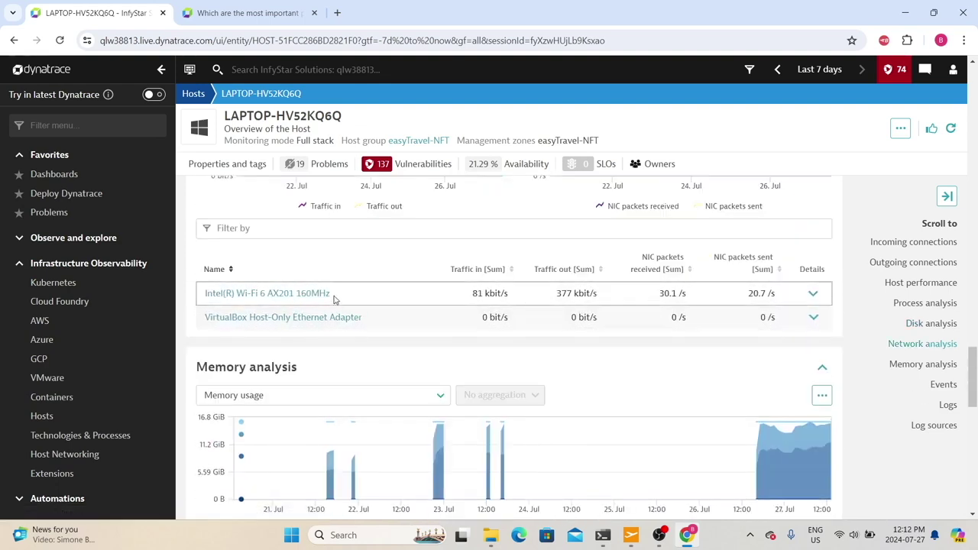
scroll(289, 344, "down", 10)
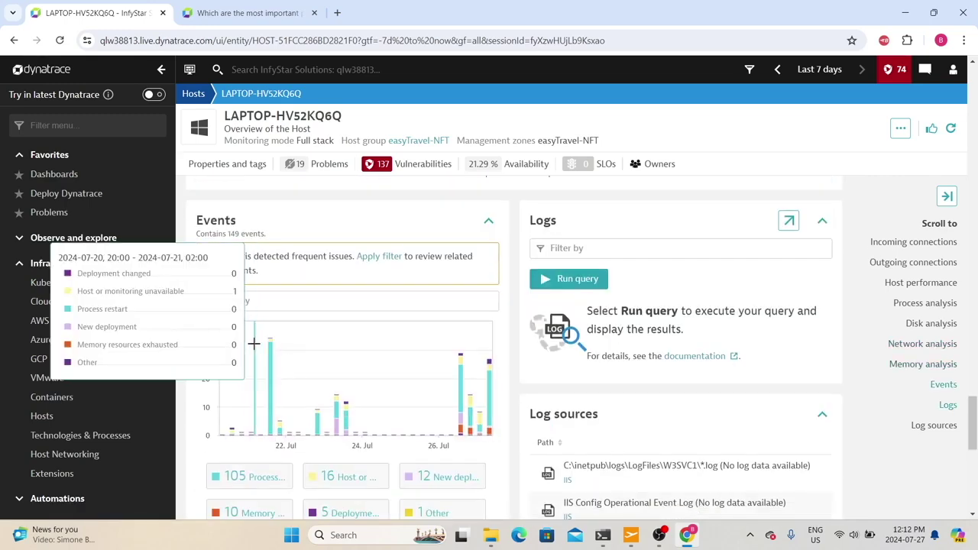
Review the host's event chart, event categories and event list, along with the Logs and Log sources sections.
scroll(255, 344, "down", 4)
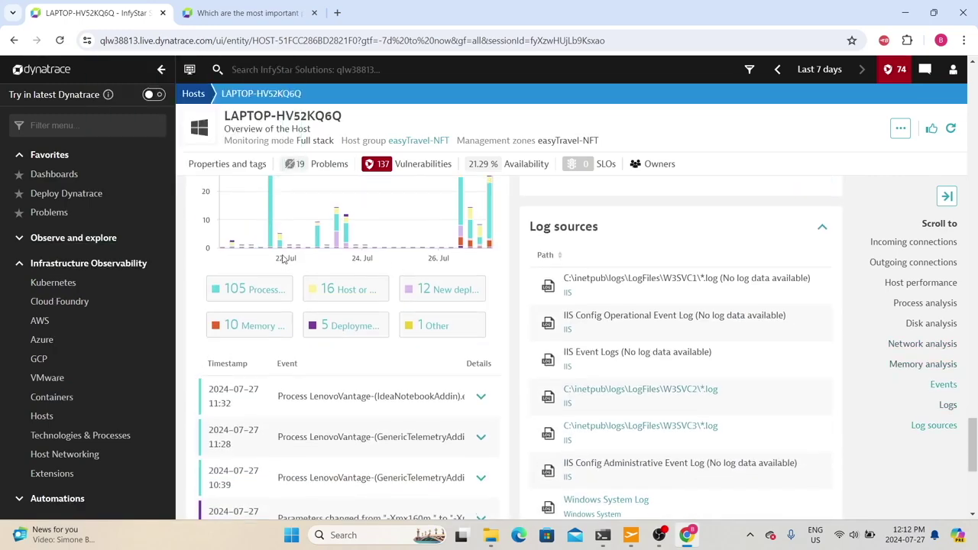
scroll(519, 419, "up", 2)
scroll(246, 410, "down", 2)
scroll(252, 387, "up", 4)
scroll(722, 428, "down", 2)
scroll(611, 398, "down", 3)
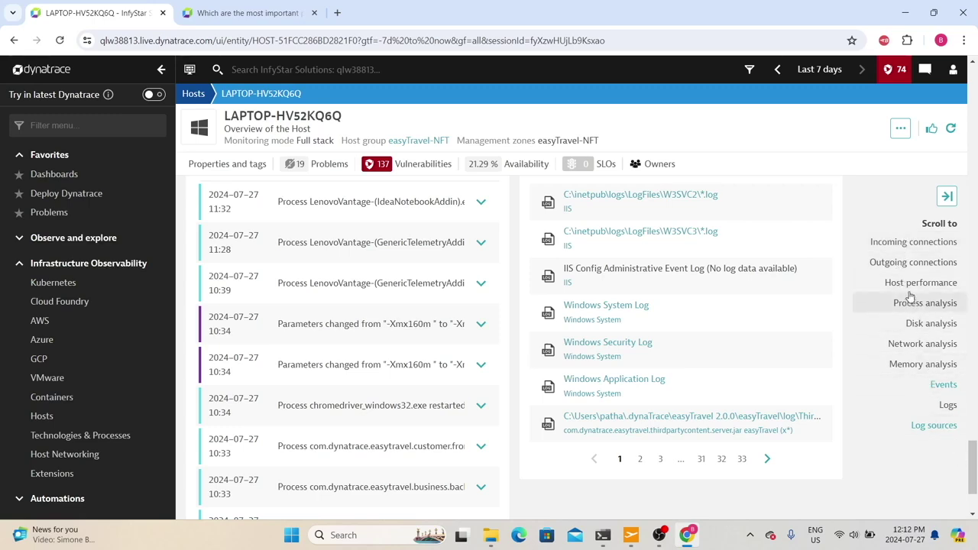
scroll(642, 413, "up", 10)
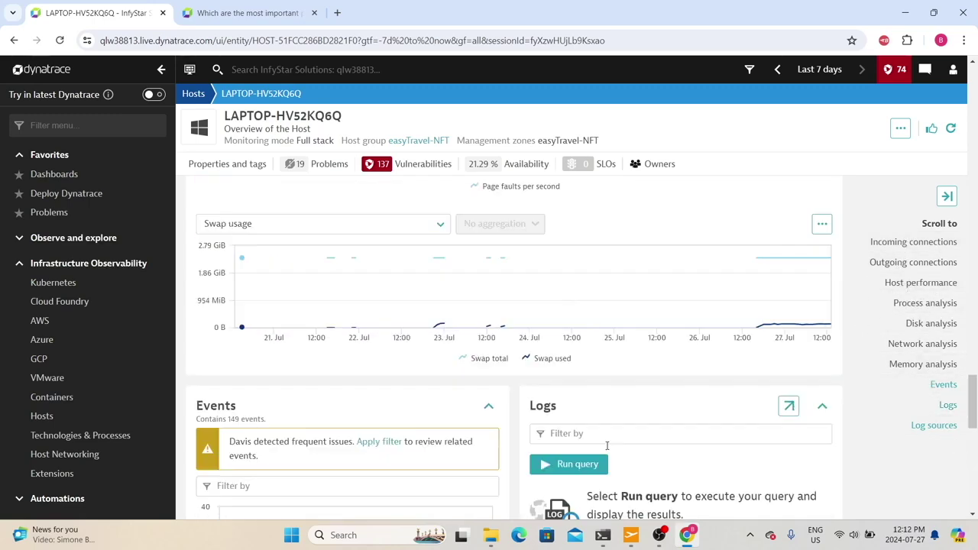
Jump to the Host performance section and on to Memory analysis, and review the memory, page fault and swap charts.
left_click(928, 286)
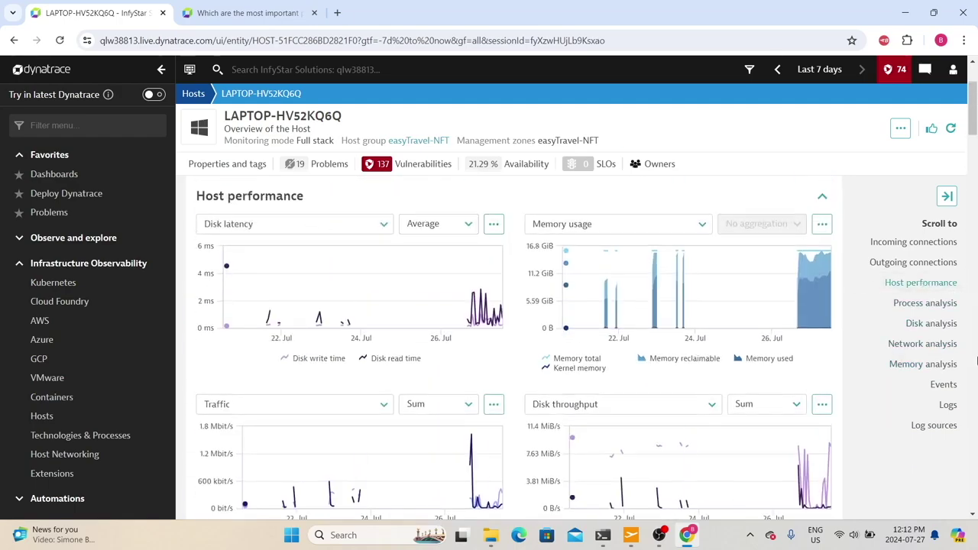
left_click(917, 366)
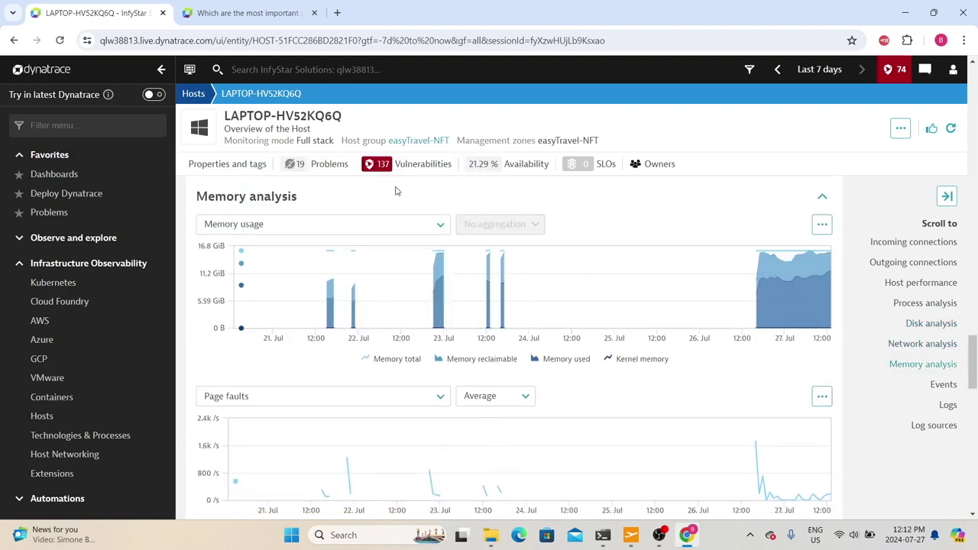
scroll(539, 356, "down", 5)
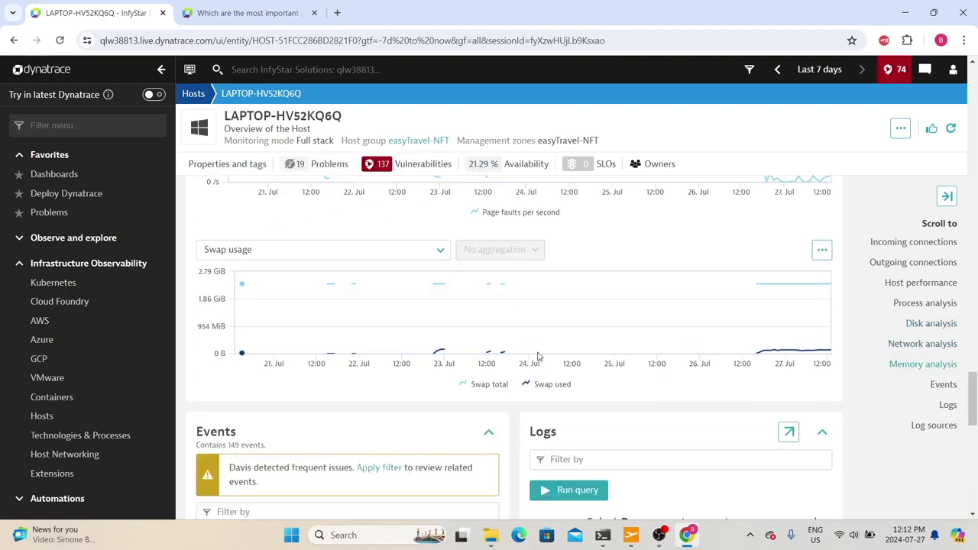
scroll(515, 310, "up", 15)
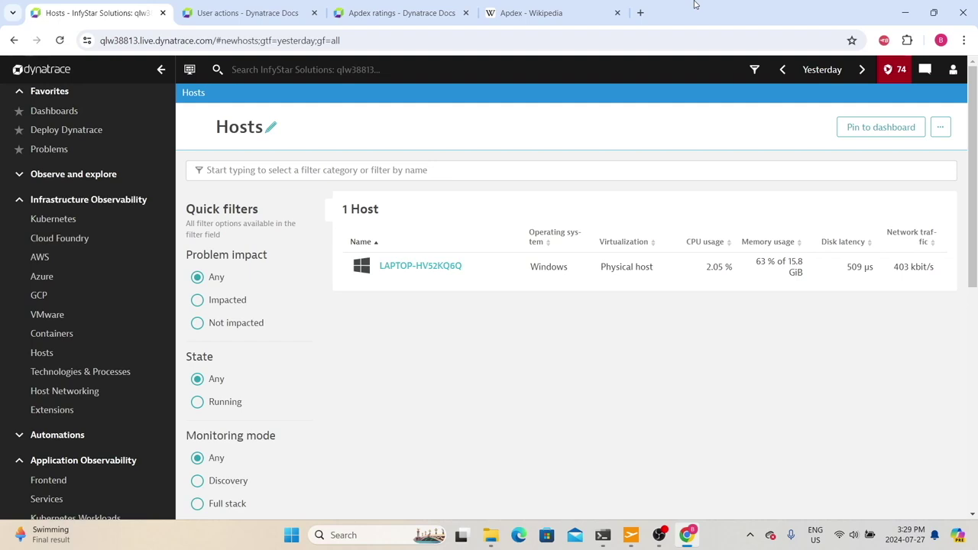
Open the Frontend applications list under Application Observability.
scroll(105, 318, "down", 3)
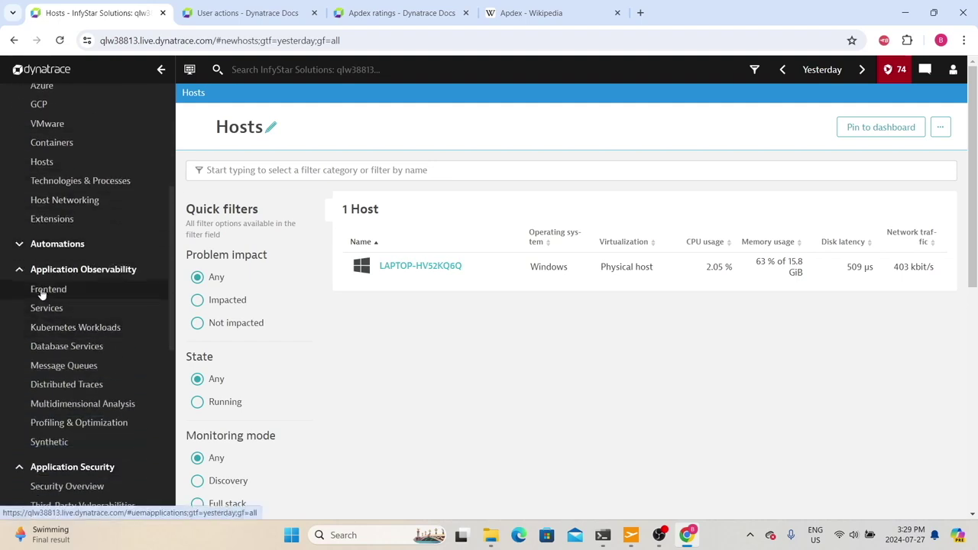
left_click(43, 288)
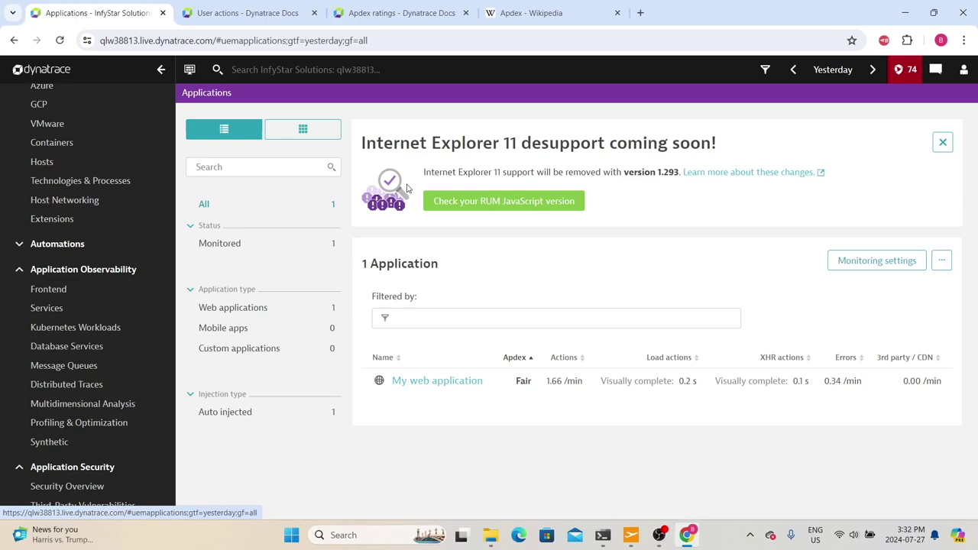
Open the Settings in a new tab and show the Enablement and cost control page under Web and mobile monitoring.
scroll(45, 489, "down", 6)
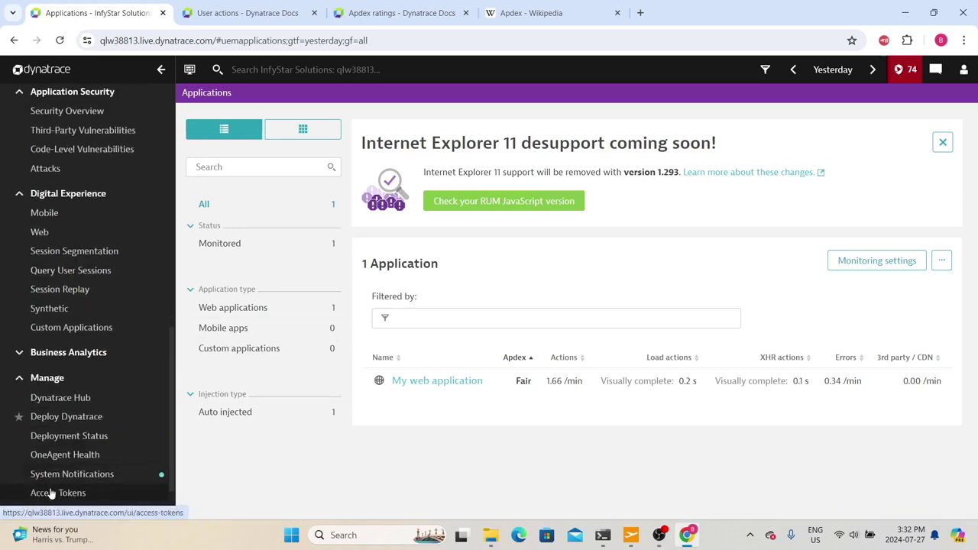
right_click(45, 495)
left_click(76, 354)
left_click(237, 336)
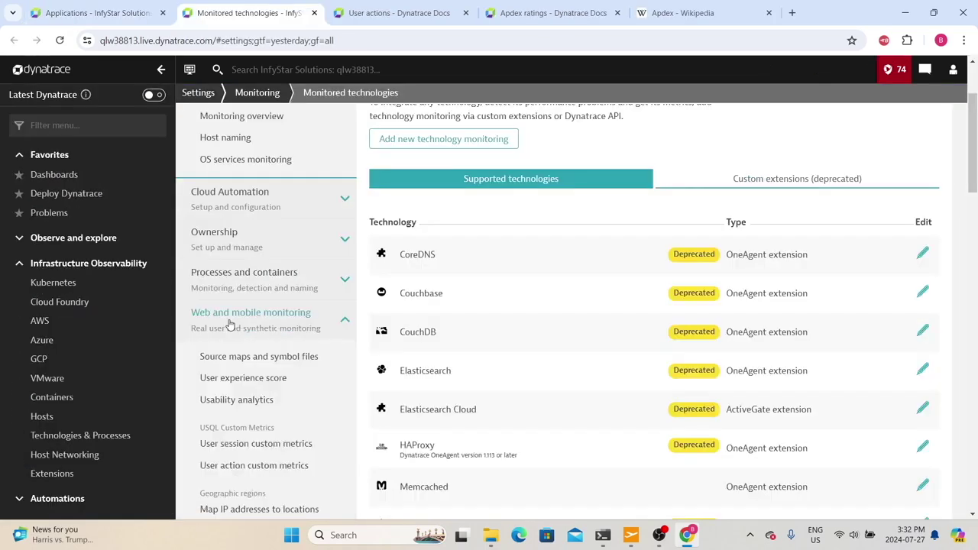
scroll(237, 340, "down", 5)
left_click(270, 371)
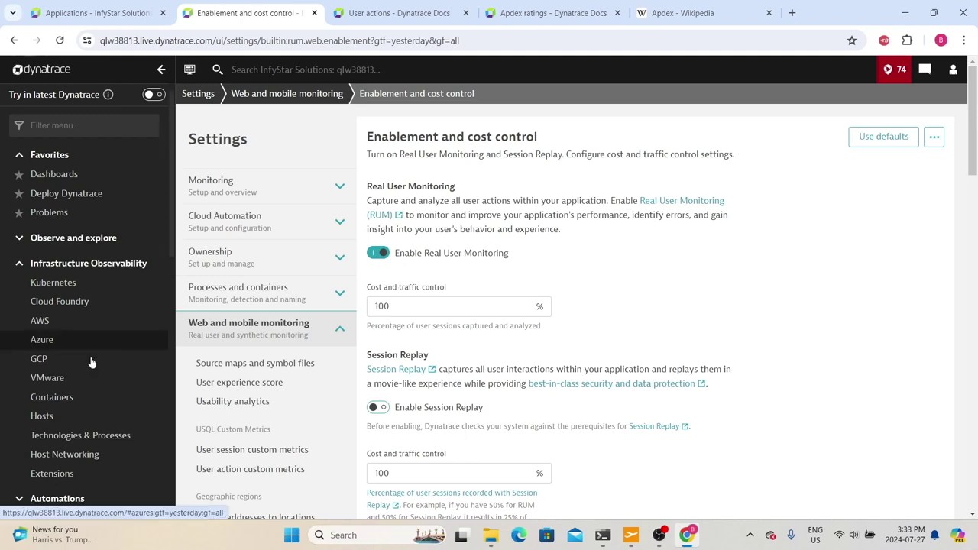
Open the Technologies & Processes page in a new tab and switch to it.
right_click(94, 435)
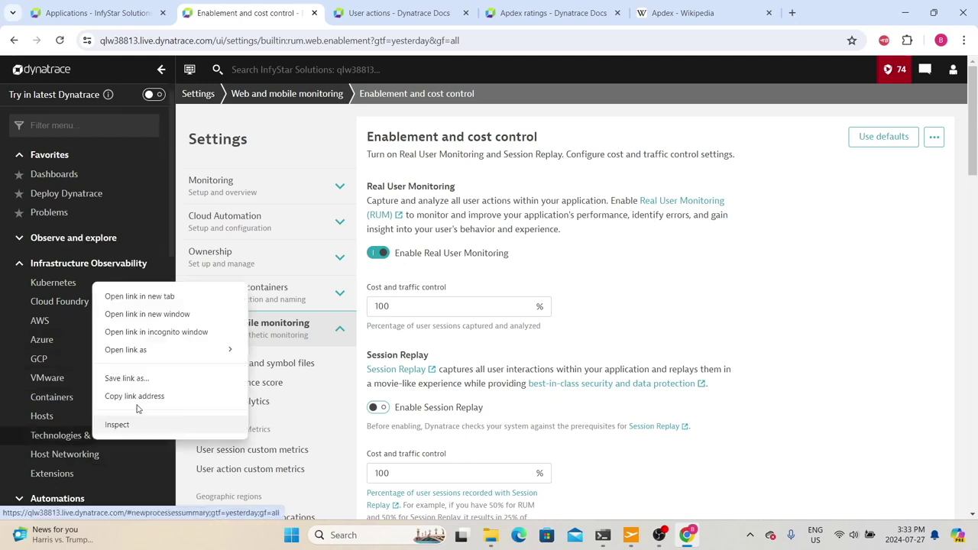
left_click(120, 296)
left_click(351, 18)
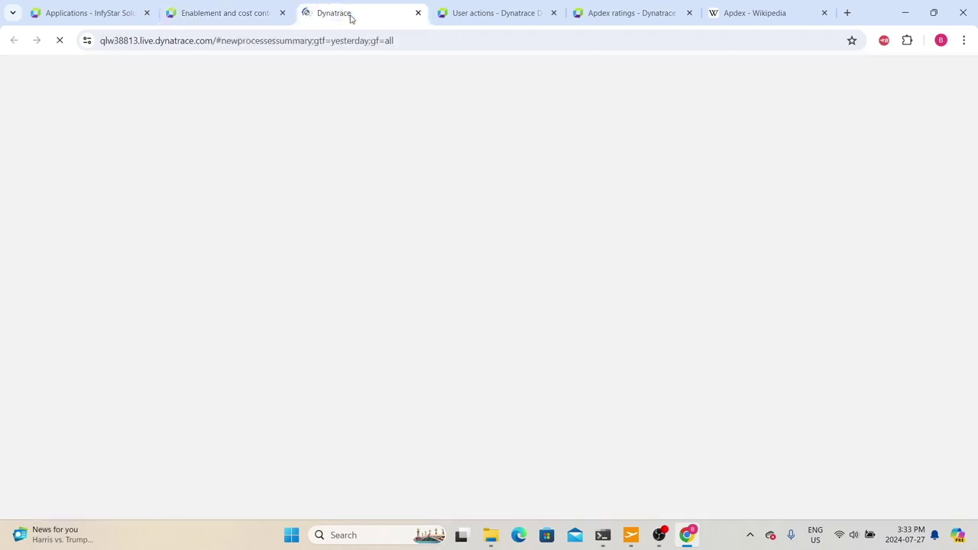
From the technology overview, open the com.dynatrace.easytravel.business.backend.jar process group and examine the monitoring options in its settings.
left_click(637, 243)
scroll(407, 351, "down", 4)
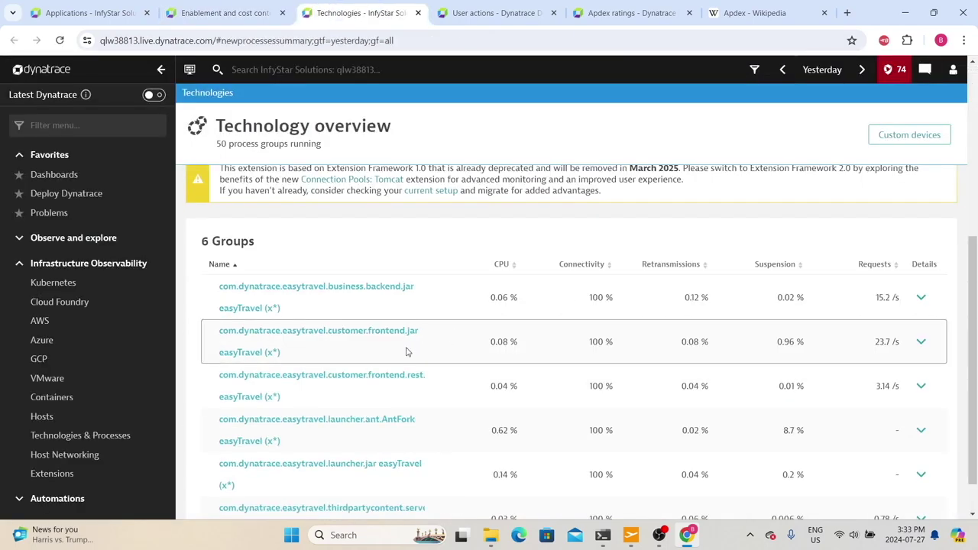
left_click(306, 288)
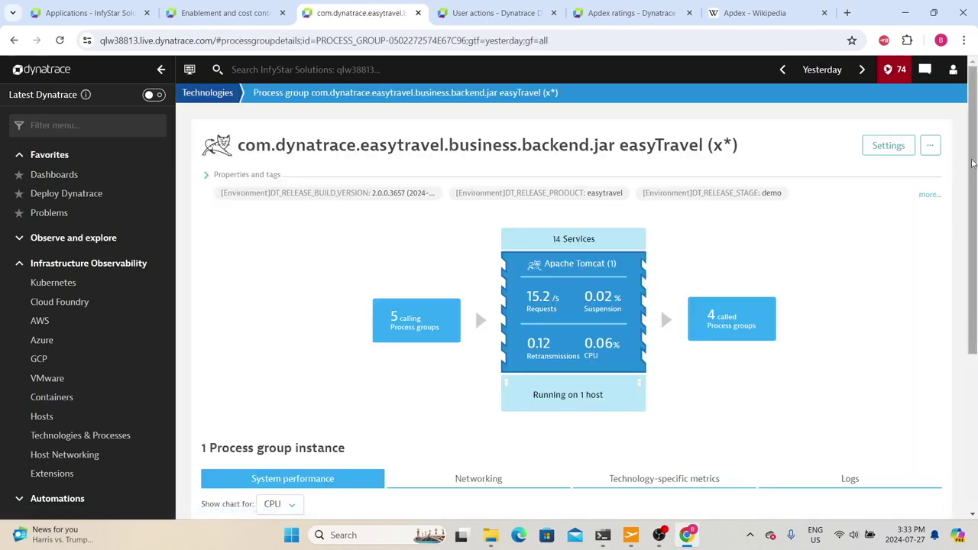
left_click(886, 147)
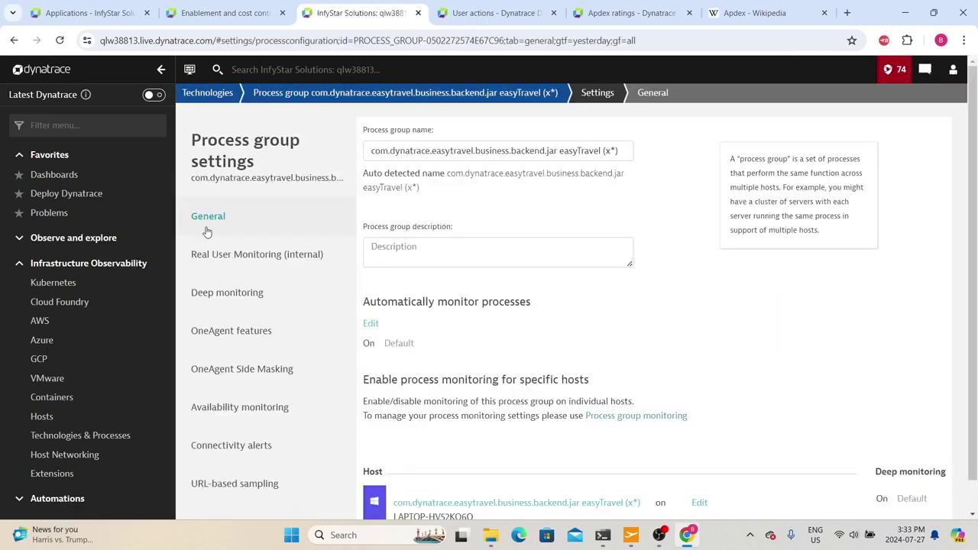
left_click(224, 274)
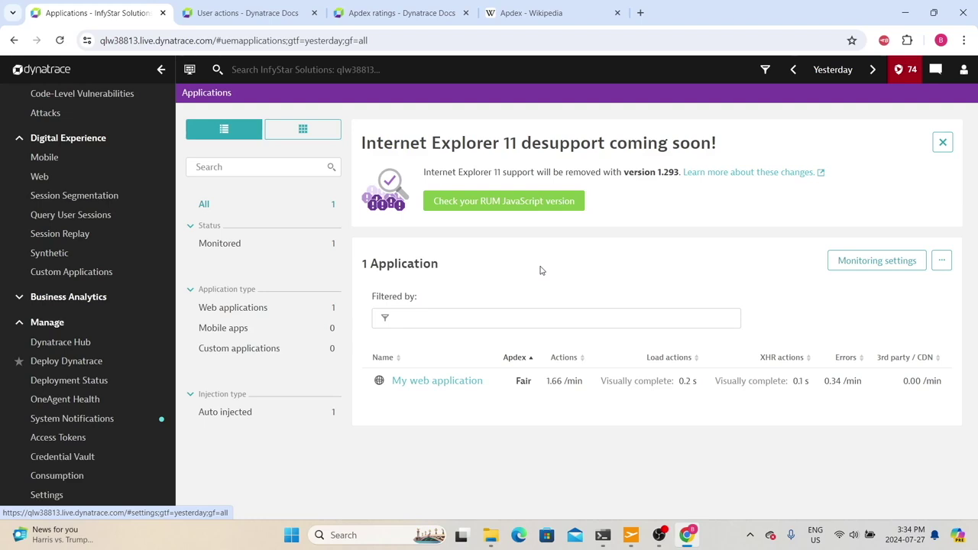
Open the monitoring settings in a separate browser tab, review the applications' monitoring switches, and close the tab.
right_click(870, 269)
left_click(771, 273)
left_click(215, 12)
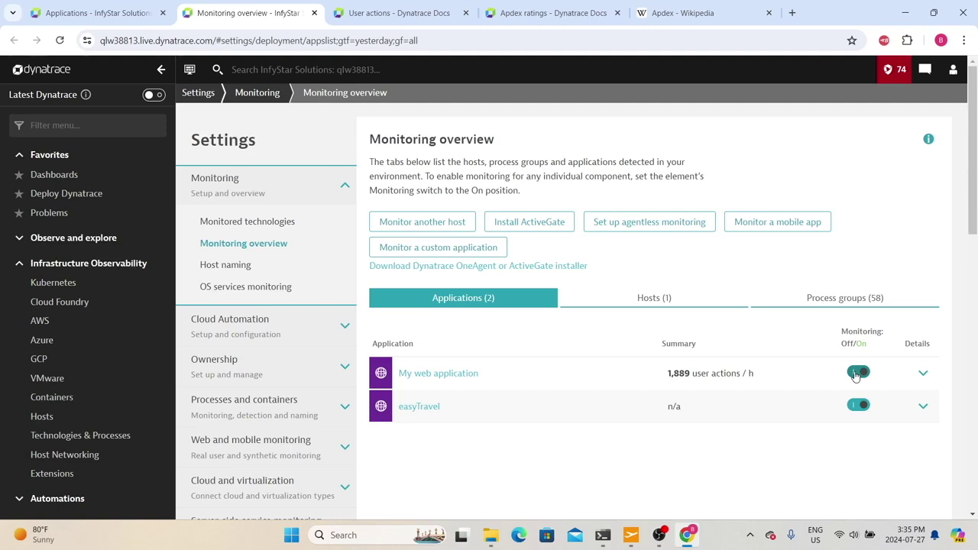
key("ctrl+w")
Open the detection rules for editing from the applications list in a separate browser tab.
left_click(941, 259)
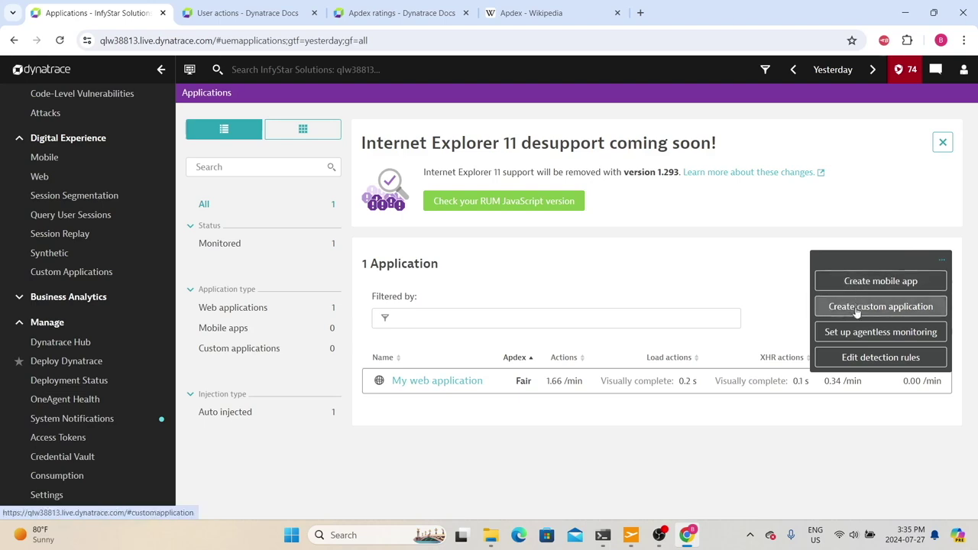
right_click(873, 367)
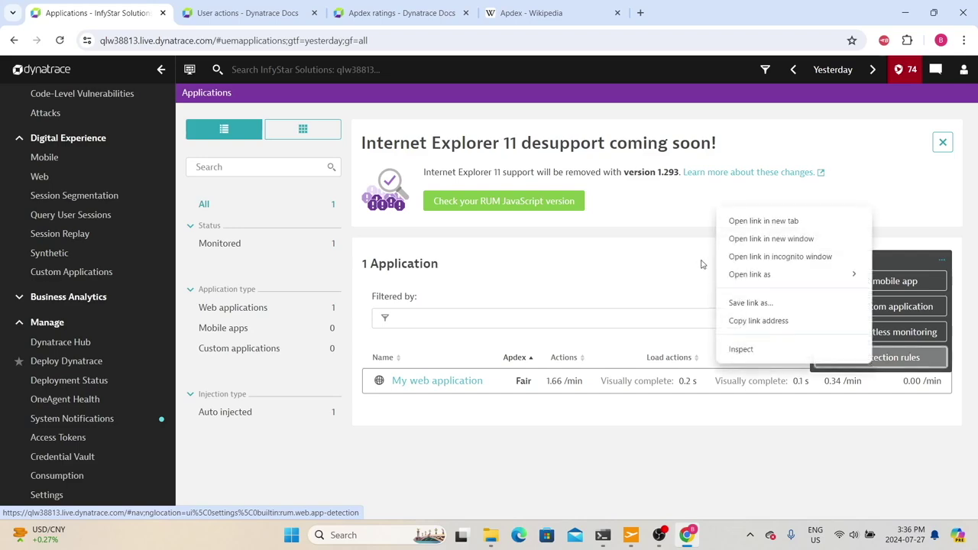
left_click(758, 219)
left_click(269, 15)
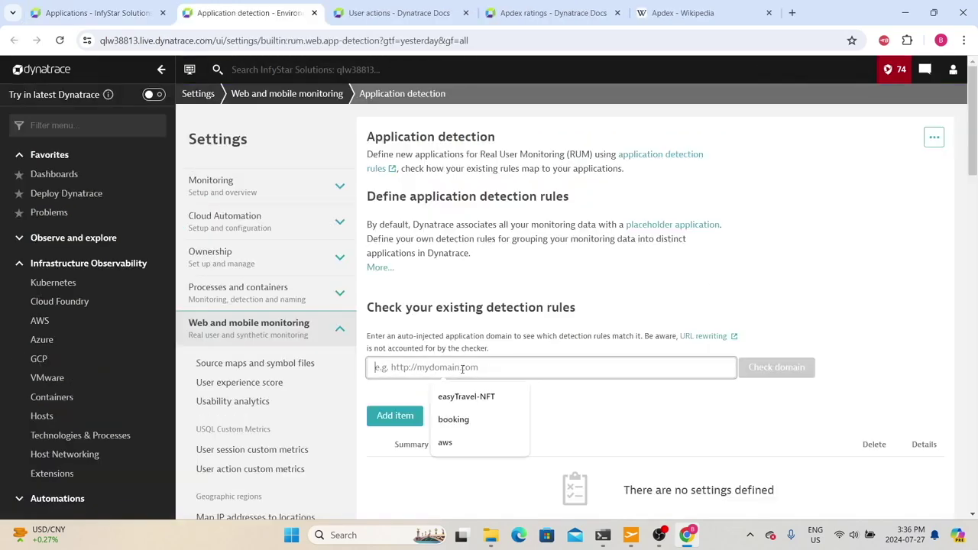
Try adding an easyTravel detection rule with the matcher URL contains, and close the settings tab without saving it.
left_click(394, 415)
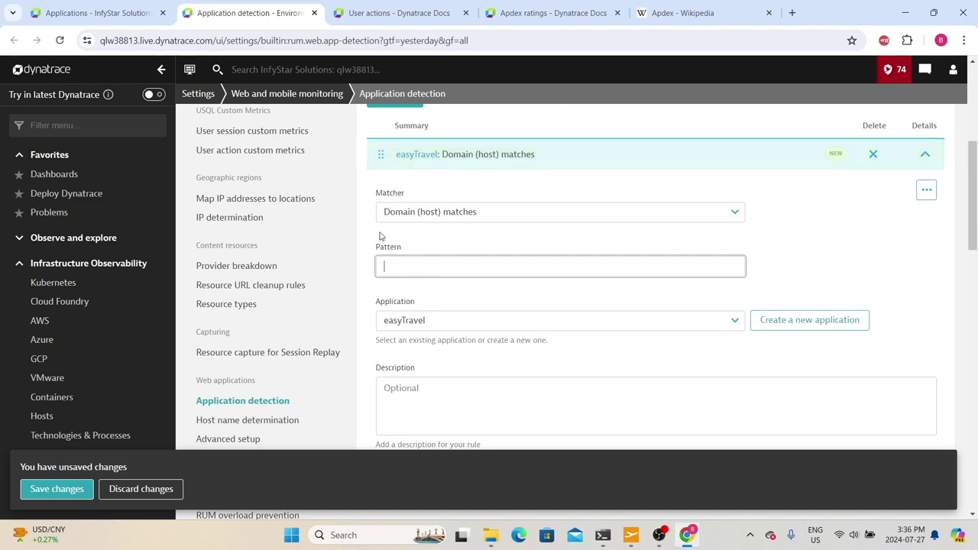
left_click(389, 221)
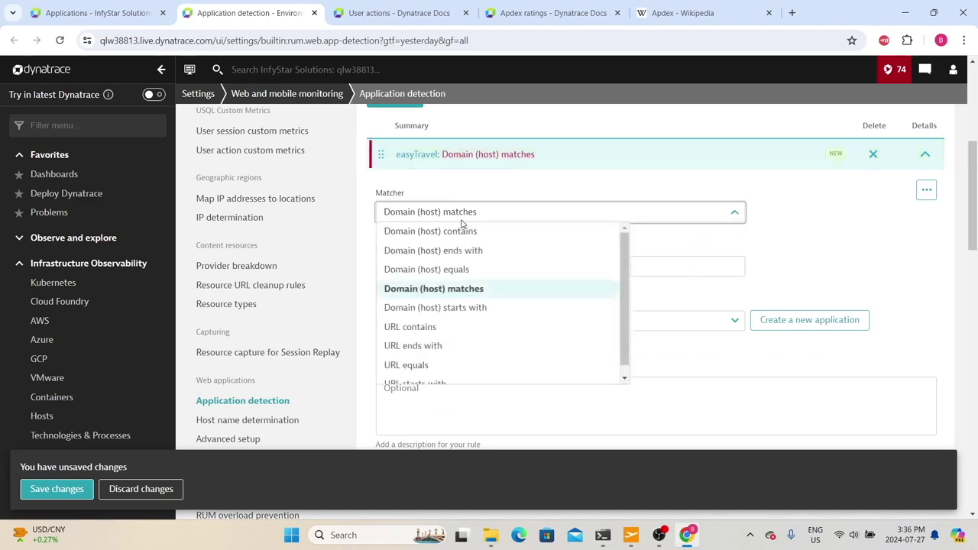
scroll(464, 284, "up", 3)
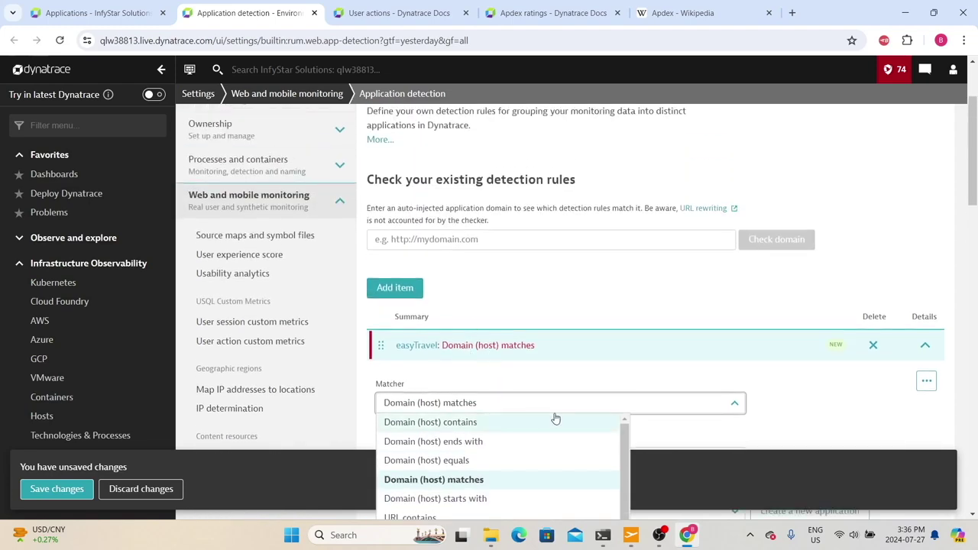
scroll(535, 397, "down", 3)
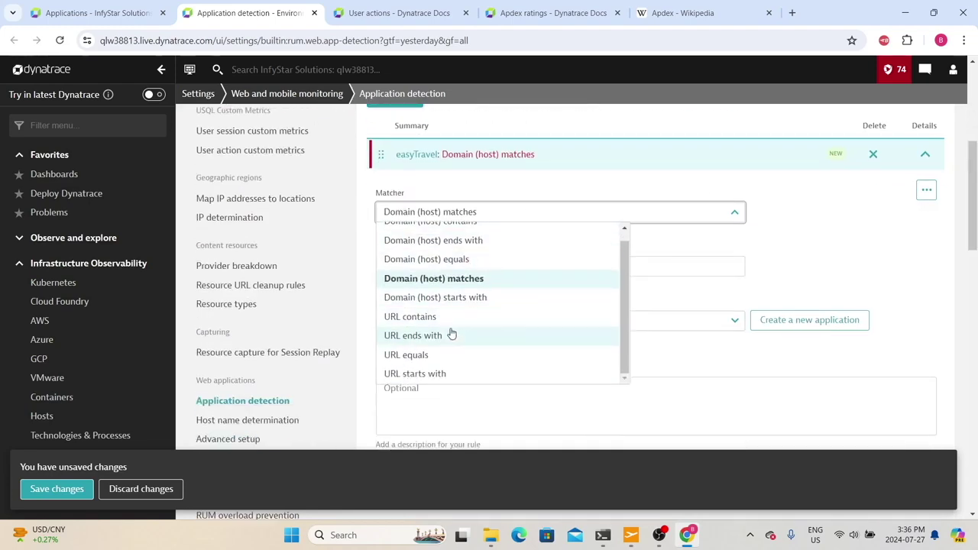
scroll(459, 337, "down", 1)
left_click(414, 259)
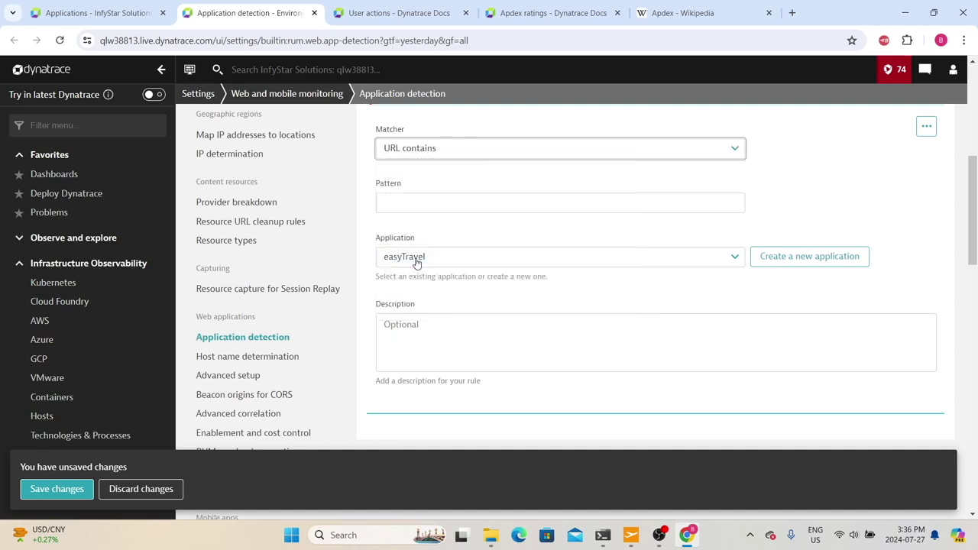
left_click(418, 202)
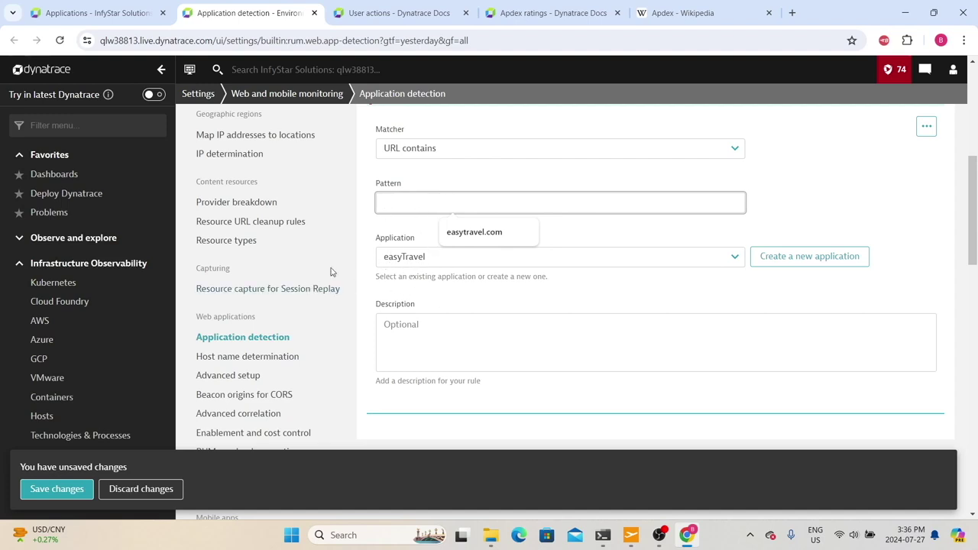
scroll(351, 267, "up", 3)
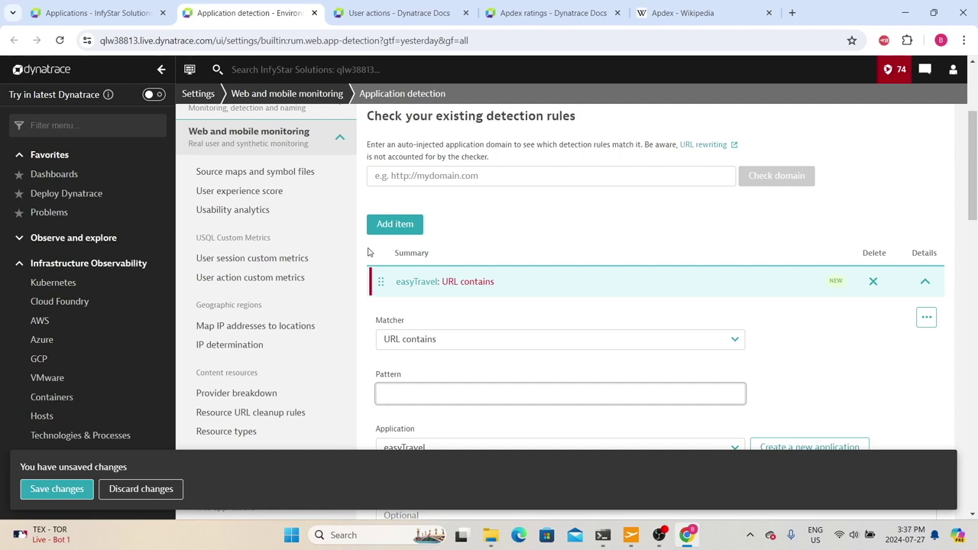
key("ctrl+w")
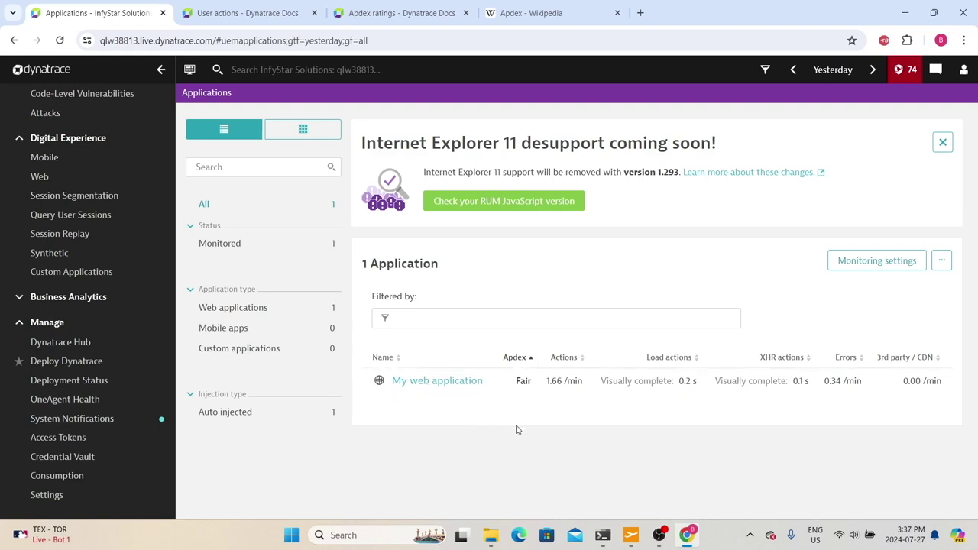
Open the overview of My web application and look at its user type filter and application name.
left_click(417, 382)
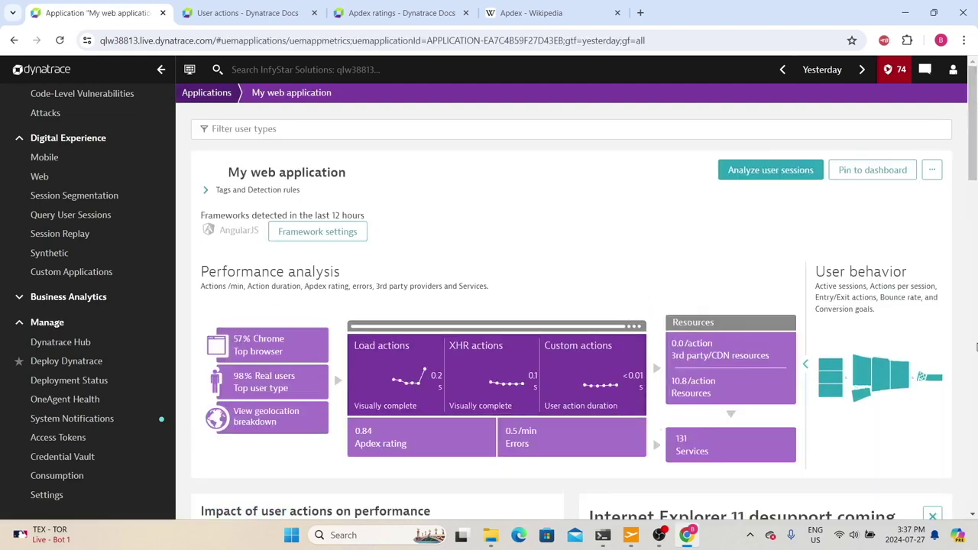
left_click(422, 131)
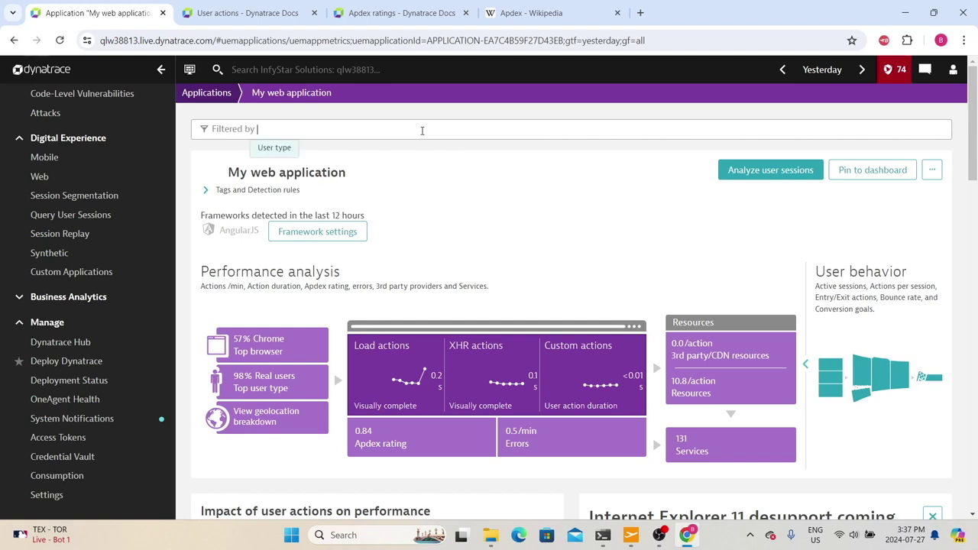
left_click(197, 195)
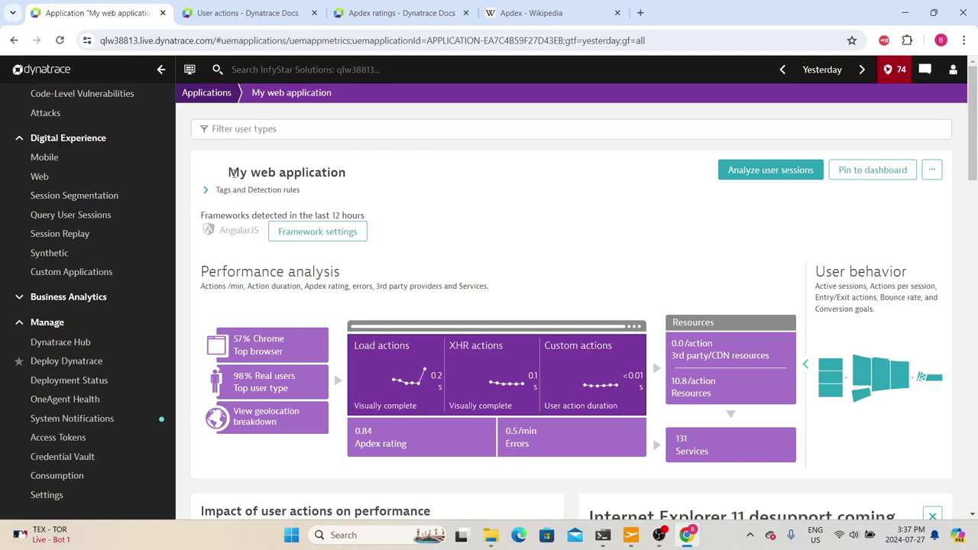
left_click_drag(229, 173, 360, 180)
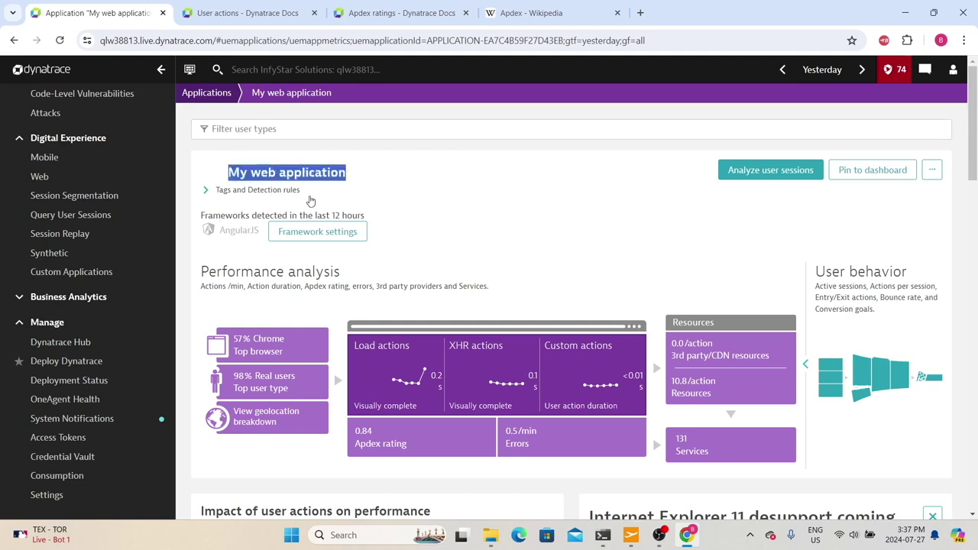
Expand the tags and detection rules of My web application and examine its rules and detected frameworks.
left_click(205, 191)
left_click(206, 195)
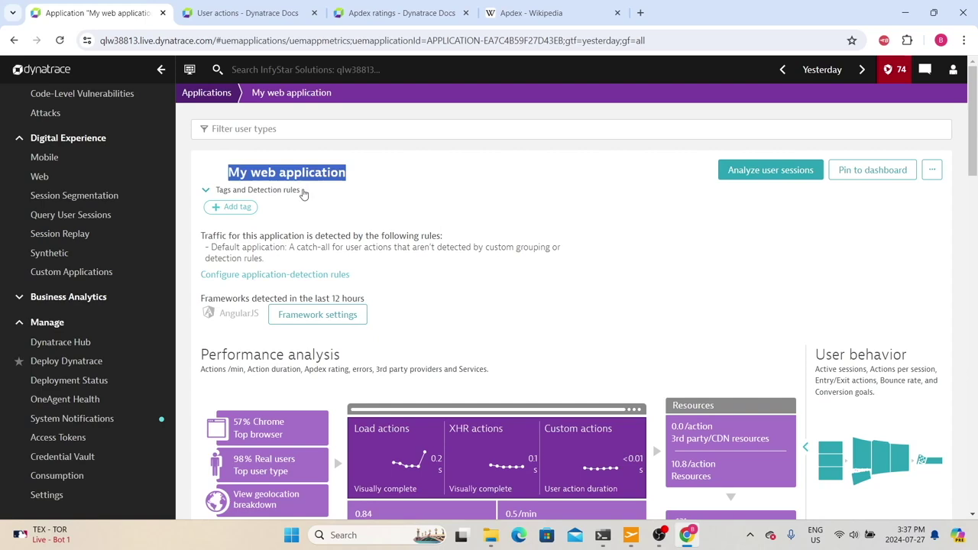
scroll(206, 176, "down", 3)
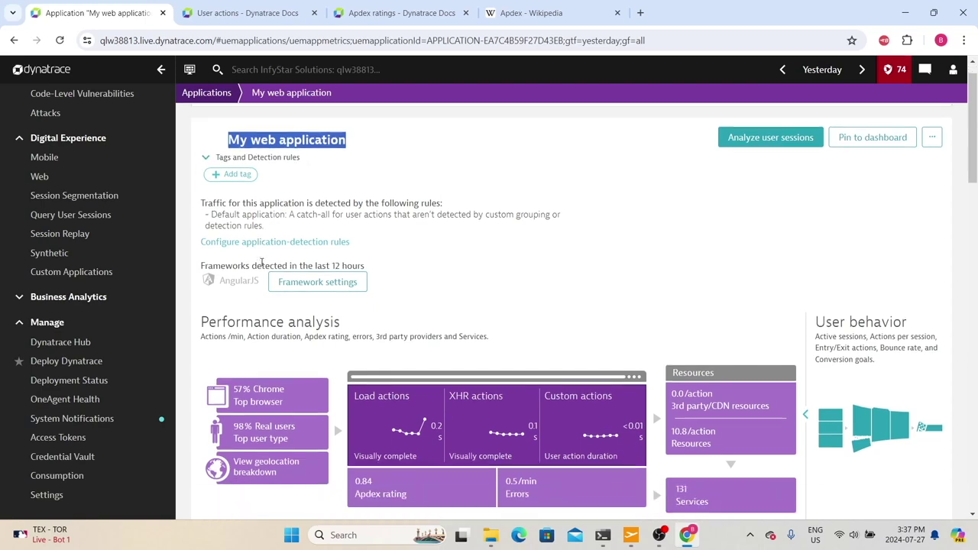
left_click_drag(194, 176, 389, 177)
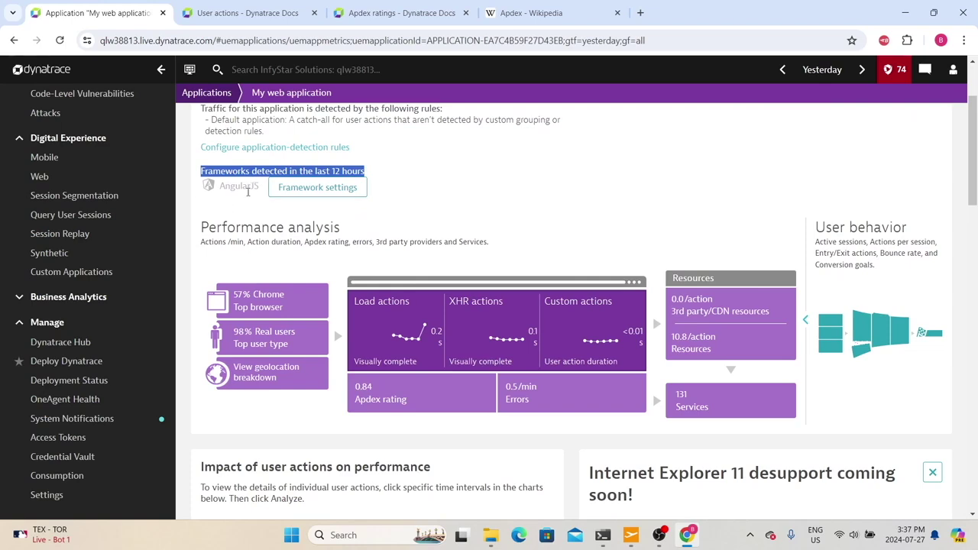
left_click_drag(263, 193, 208, 185)
scroll(780, 185, "up", 3)
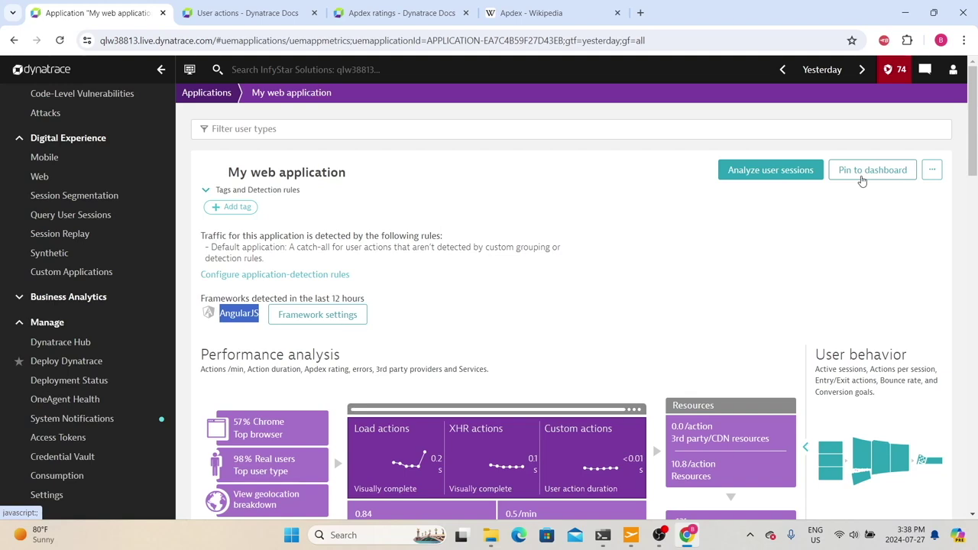
Open My web application for editing and show its Enablement and cost control settings.
left_click(932, 170)
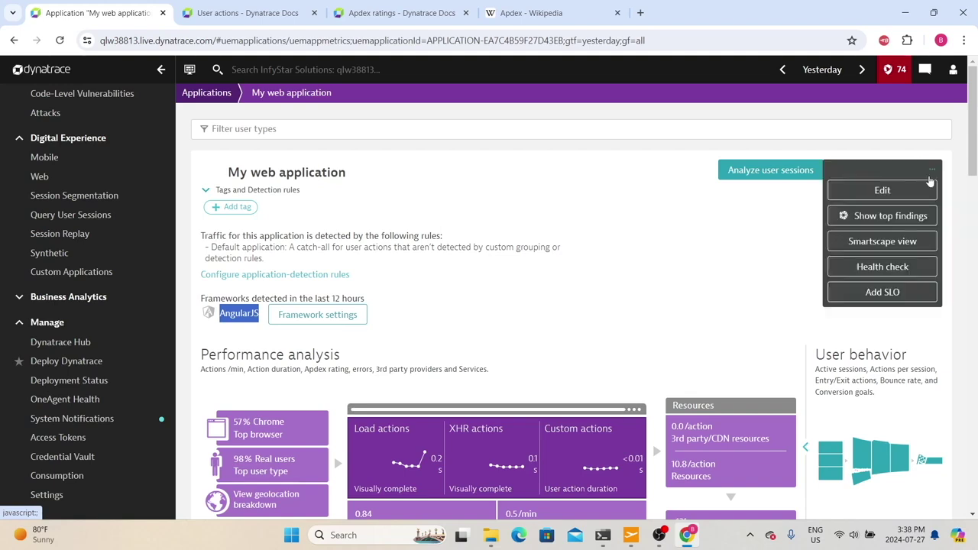
left_click(882, 190)
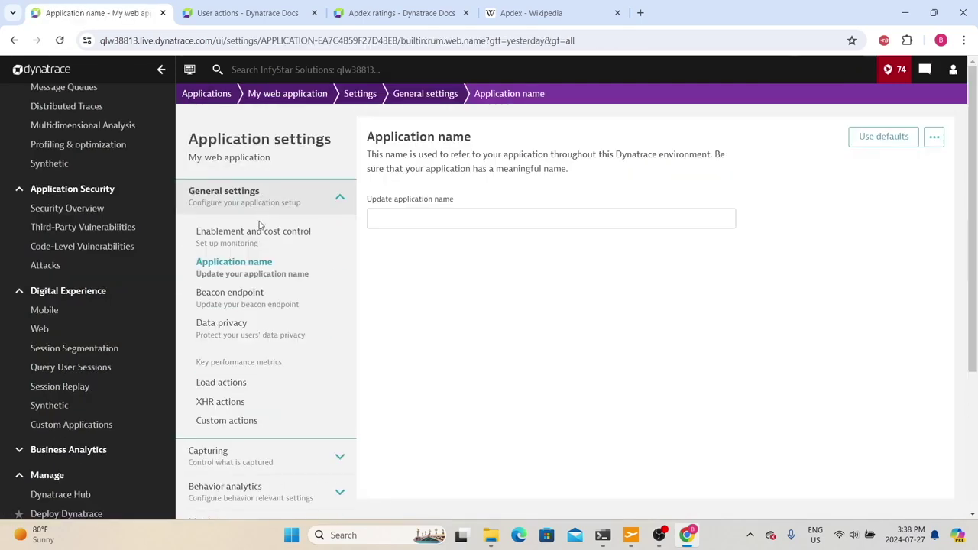
left_click(262, 197)
left_click(262, 197)
left_click(250, 230)
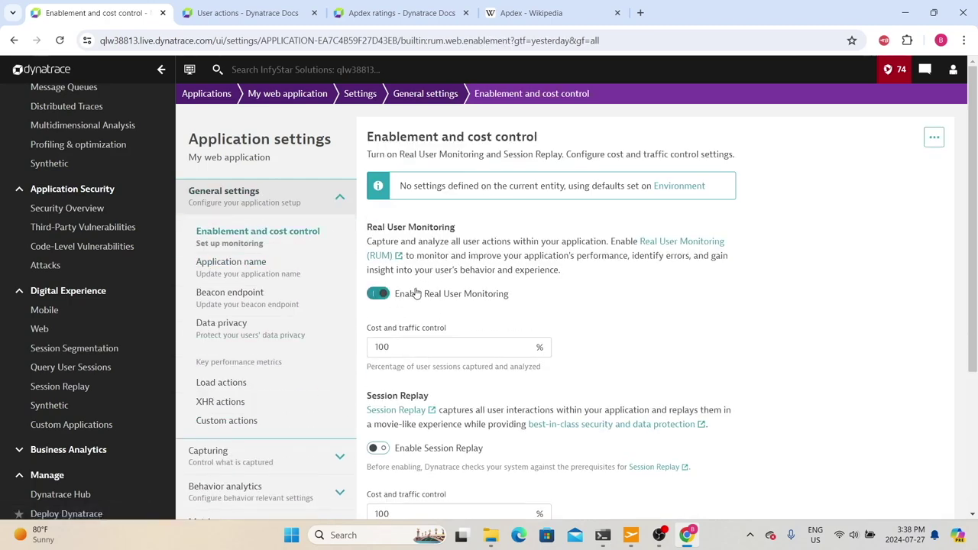
Try a cost and traffic control value of 99% for Real User Monitoring.
scroll(416, 294, "down", 1)
left_click_drag(388, 284, 372, 284)
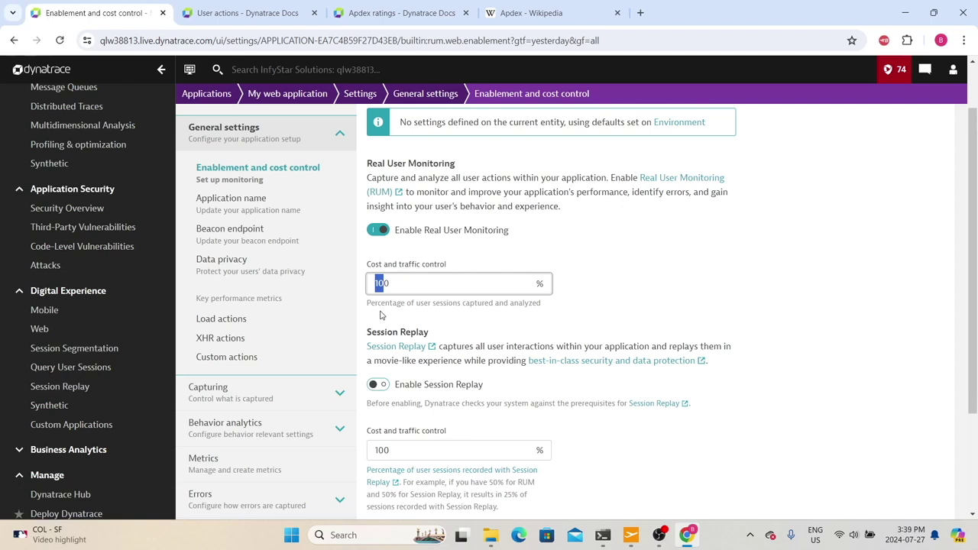
left_click_drag(396, 283, 362, 285)
type("99")
scroll(405, 267, "down", 1)
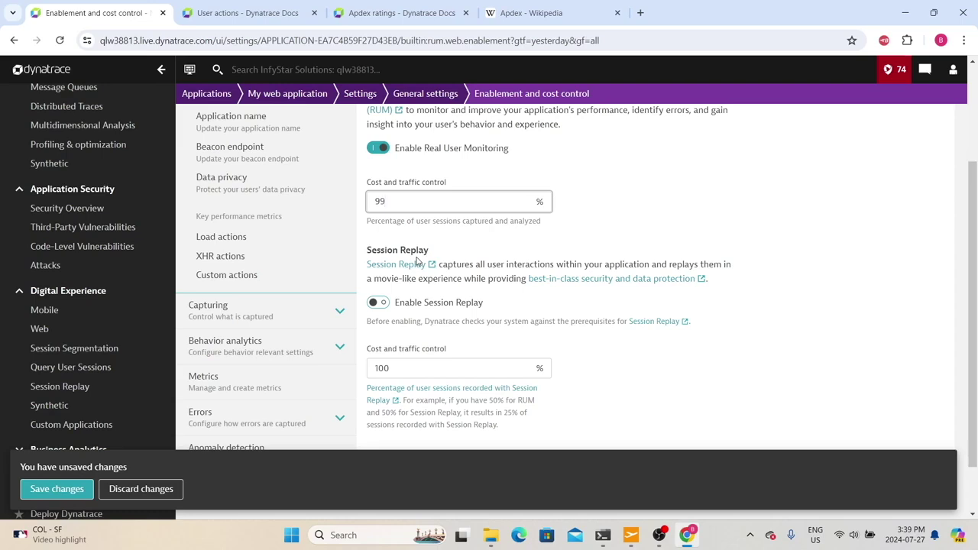
Review the application name, beacon endpoint and load actions threshold settings of My web application.
scroll(410, 306, "up", 2)
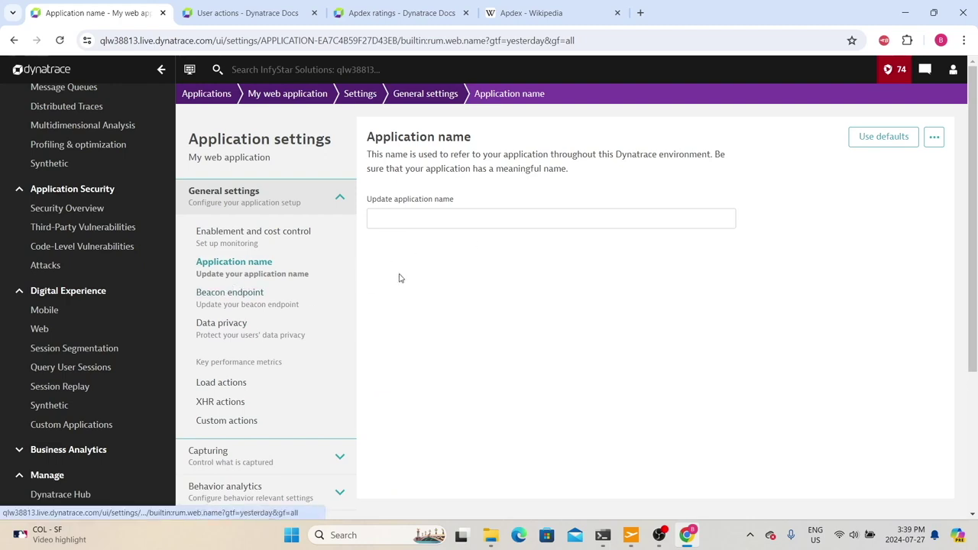
left_click(458, 219)
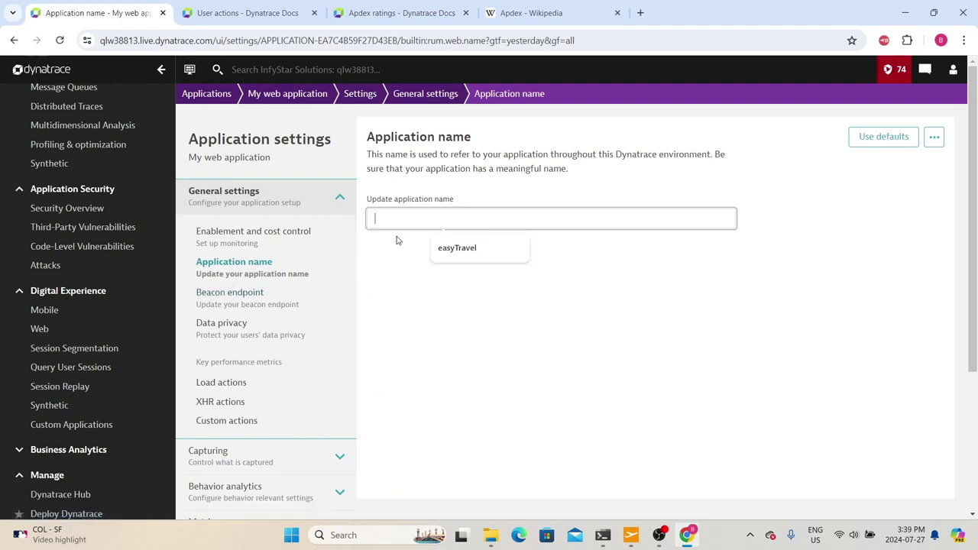
left_click(230, 295)
scroll(237, 269, "down", 1)
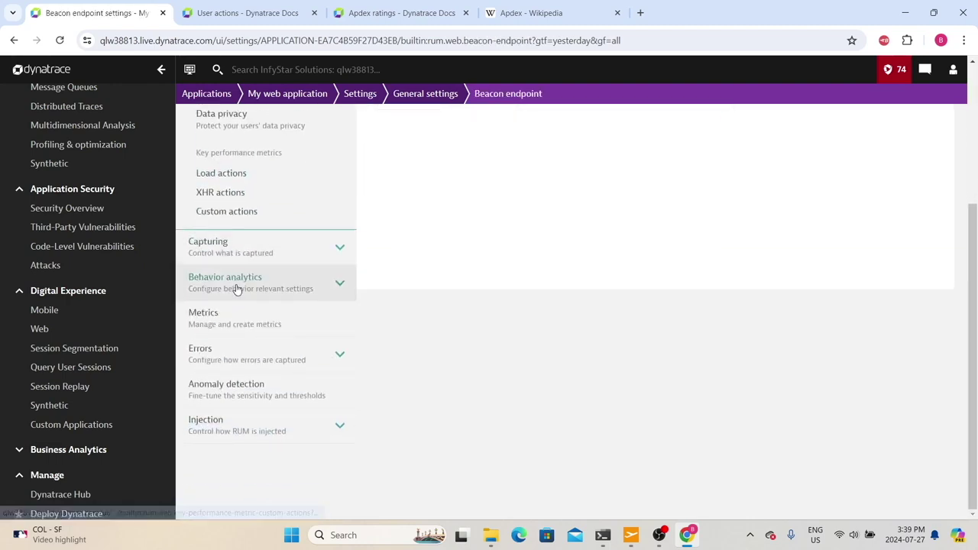
left_click(227, 176)
scroll(312, 371, "down", 3)
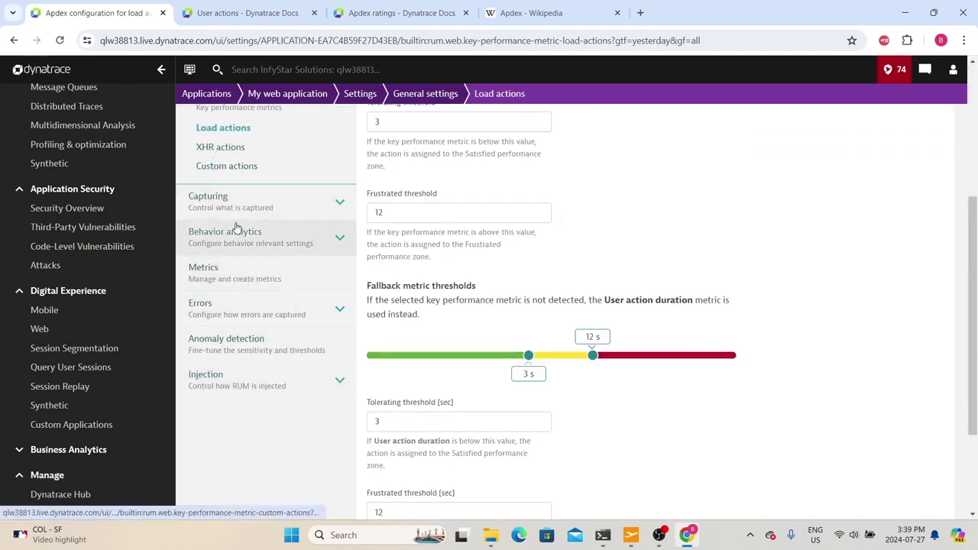
Expand the Capturing settings and look through its entries and the remaining setting categories down to Injection.
left_click(238, 216)
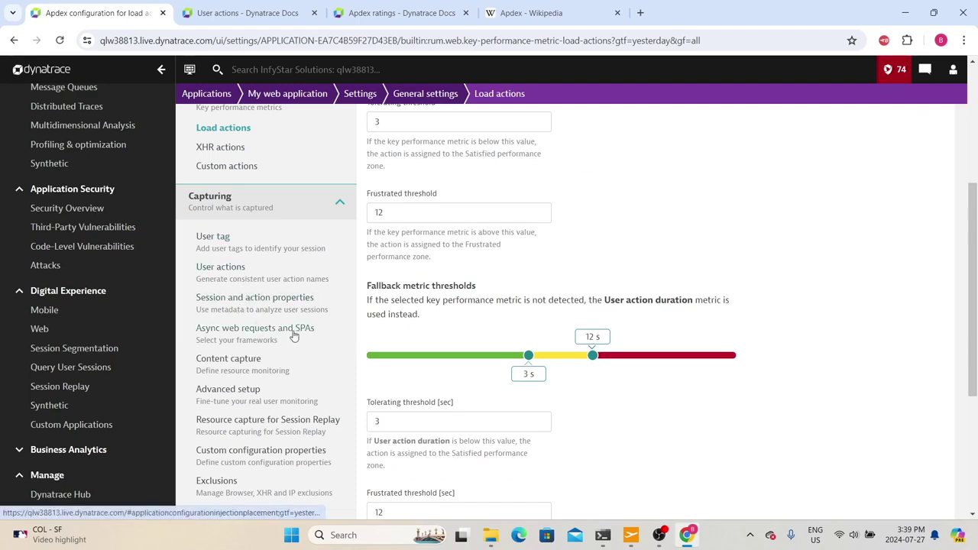
scroll(269, 318, "down", 1)
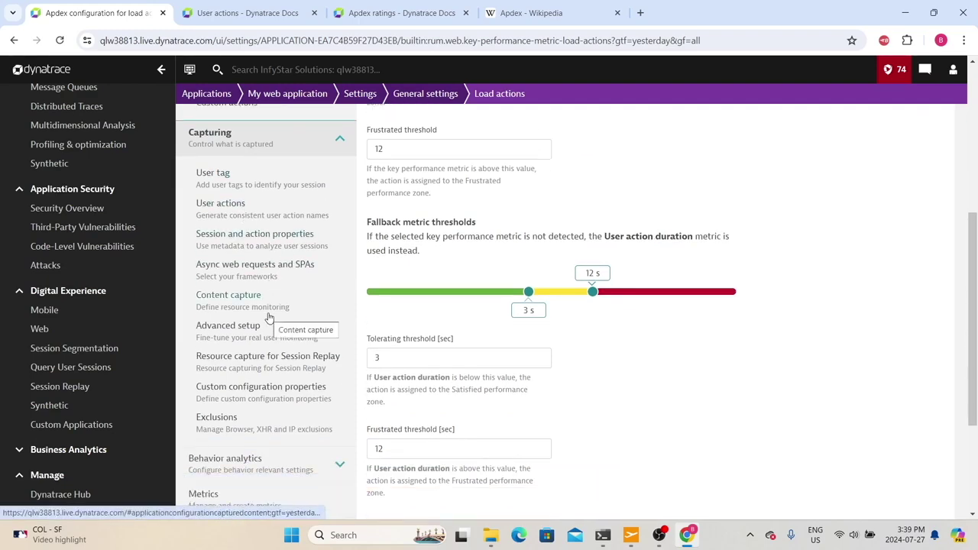
scroll(269, 318, "down", 3)
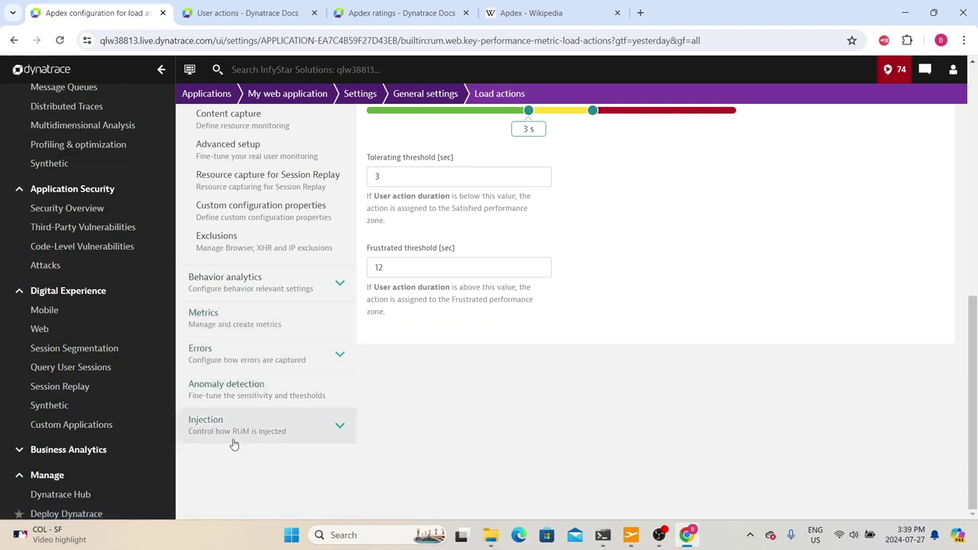
scroll(232, 444, "up", 3)
Leave the application settings and return to the overview page of My web application.
left_click(16, 41)
left_click(15, 41)
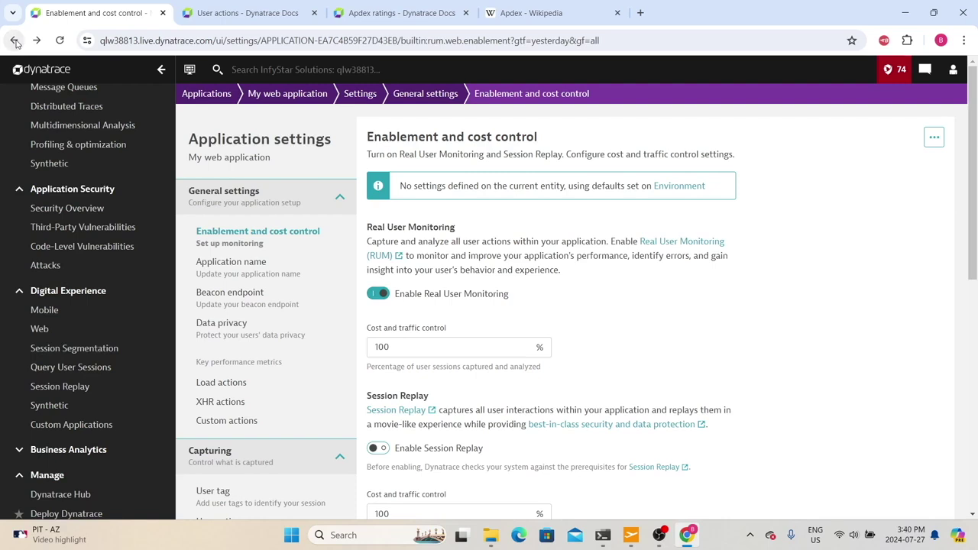
left_click(15, 41)
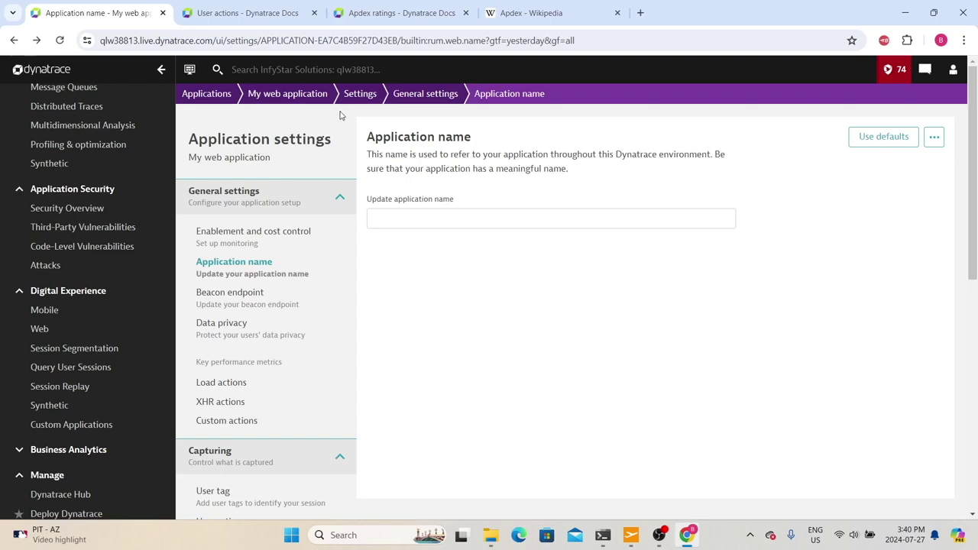
scroll(292, 248, "down", 2)
scroll(293, 248, "down", 2)
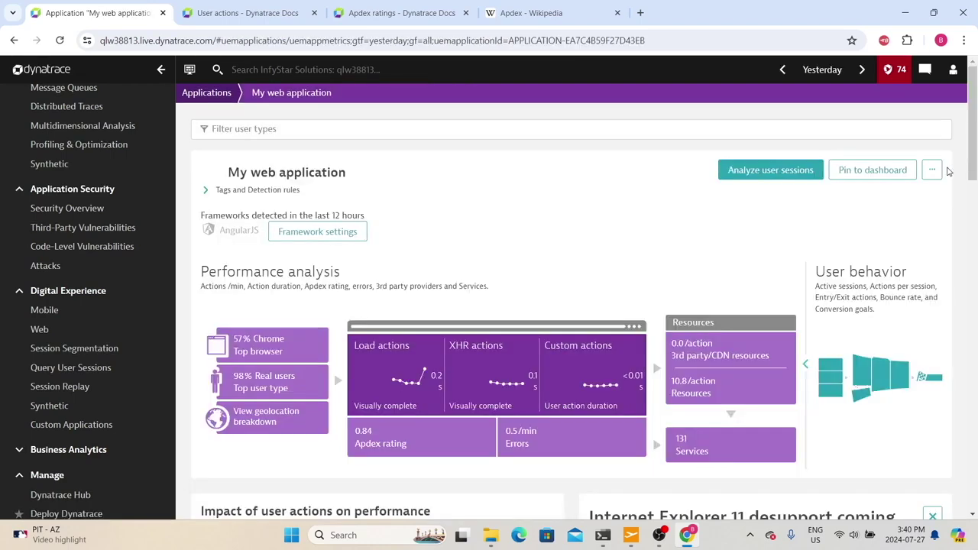
View the additional options for My web application, expand its tags and detection rules, and examine the Performance analysis and User behavior sections.
left_click(932, 169)
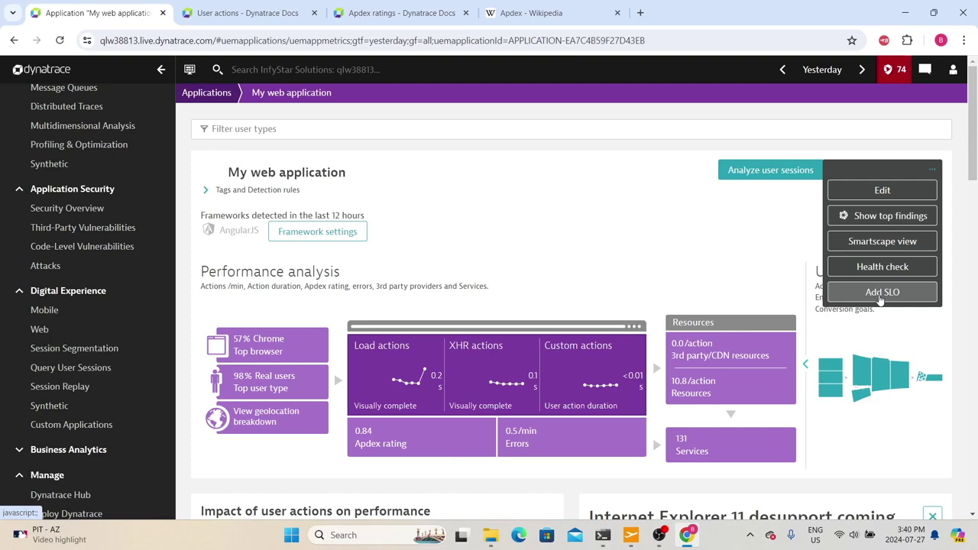
left_click(520, 191)
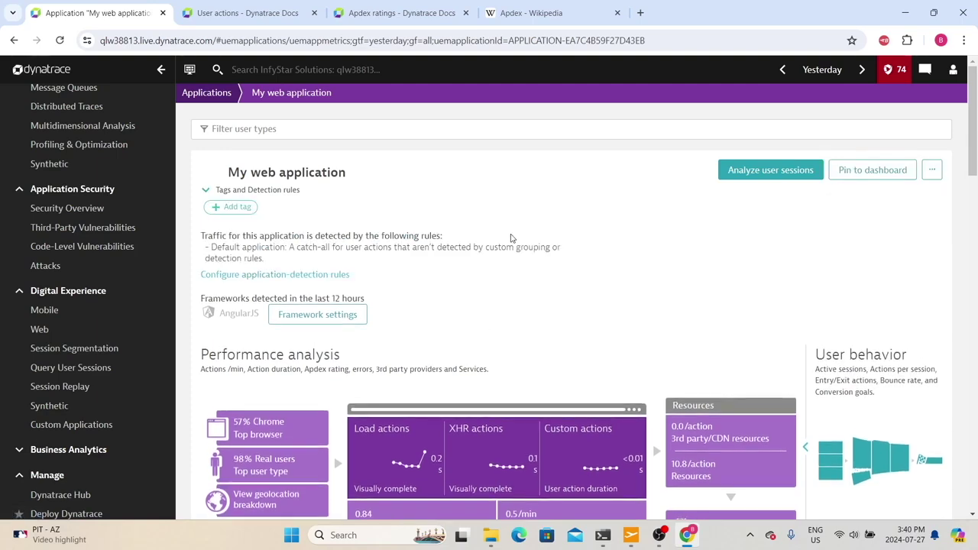
scroll(510, 237, "down", 2)
left_click_drag(201, 163, 330, 165)
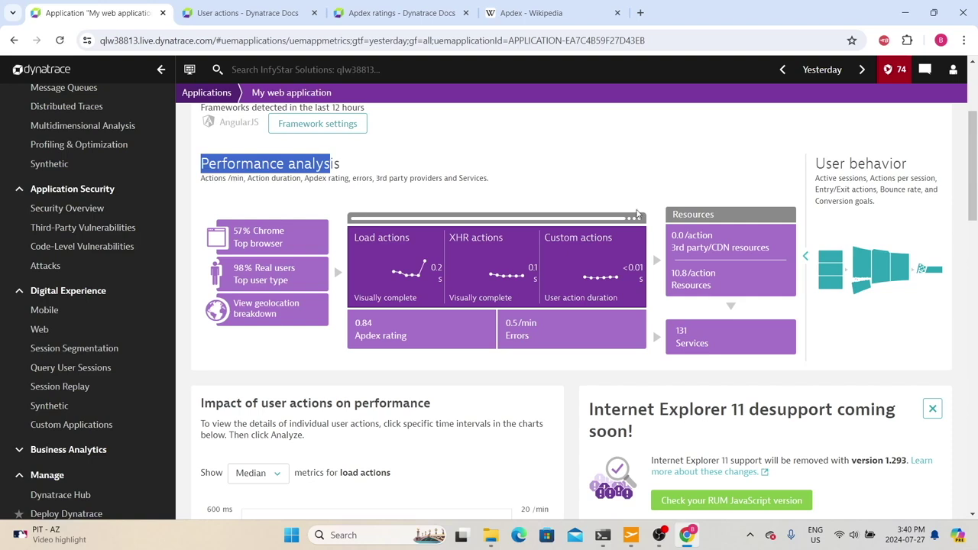
left_click_drag(815, 164, 911, 159)
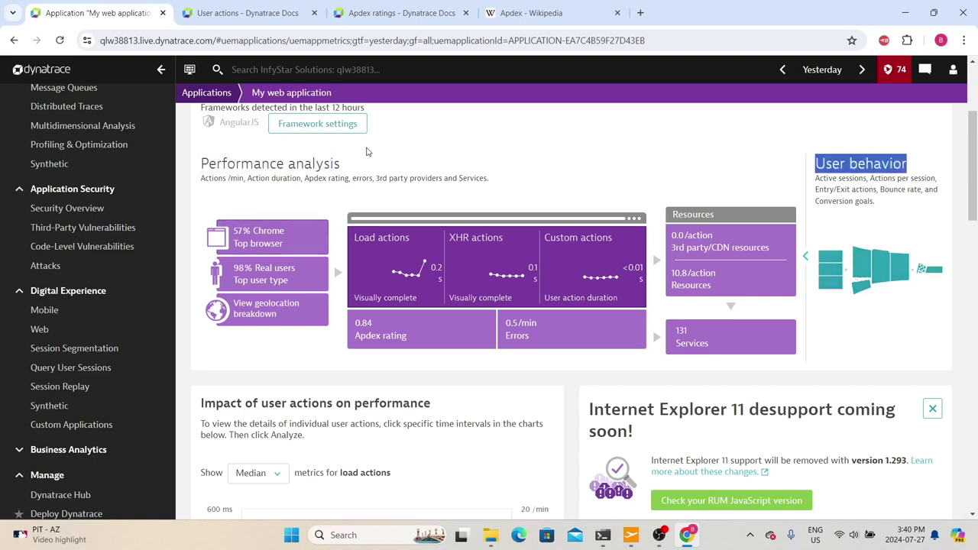
Open the browser breakdown and compare its Desktop, Mobile and Robots charts, ending on Desktop.
left_click(255, 243)
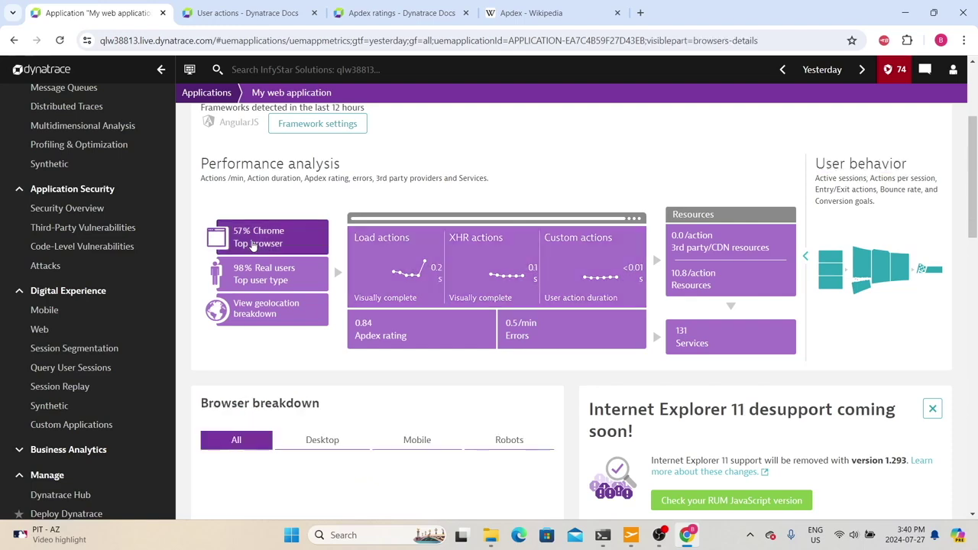
left_click_drag(193, 154, 358, 165)
left_click(330, 195)
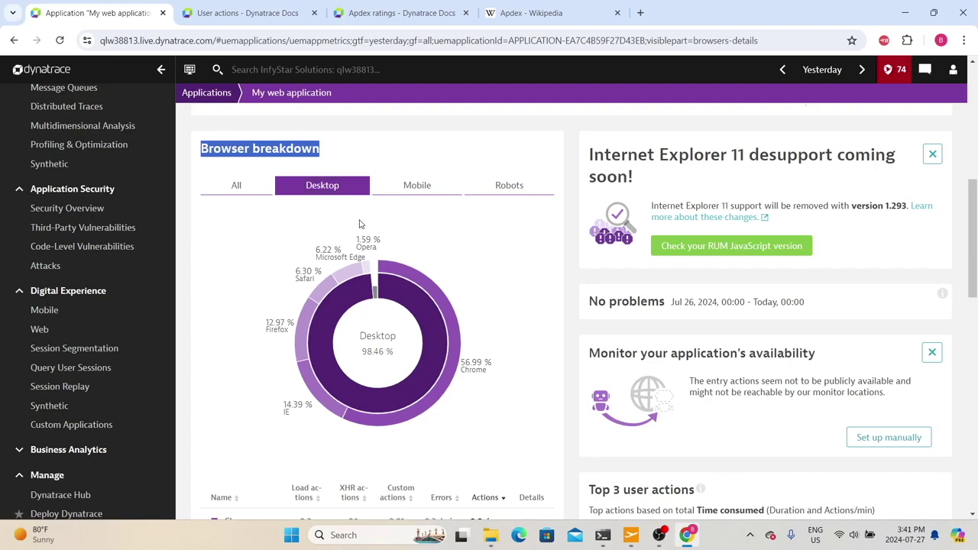
left_click(416, 185)
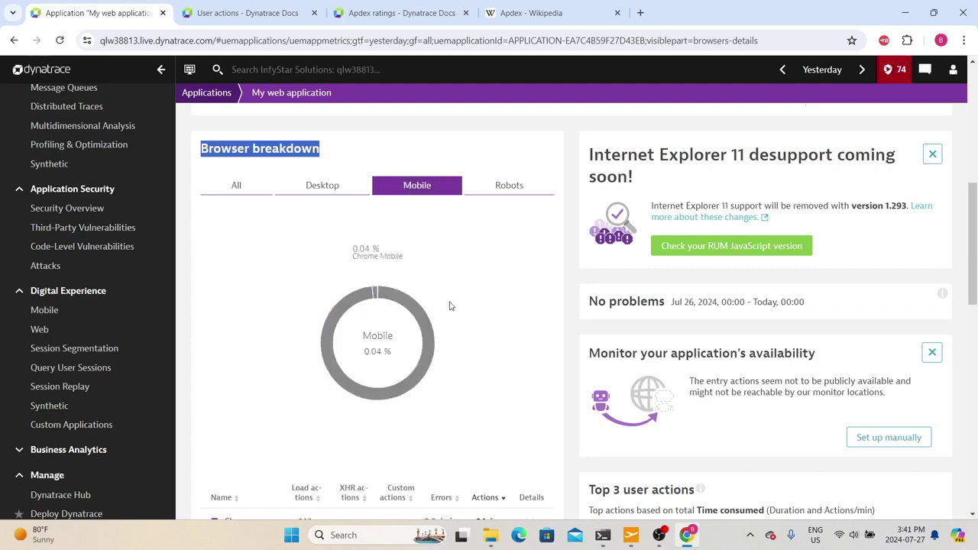
scroll(449, 308, "up", 3)
scroll(449, 308, "down", 2)
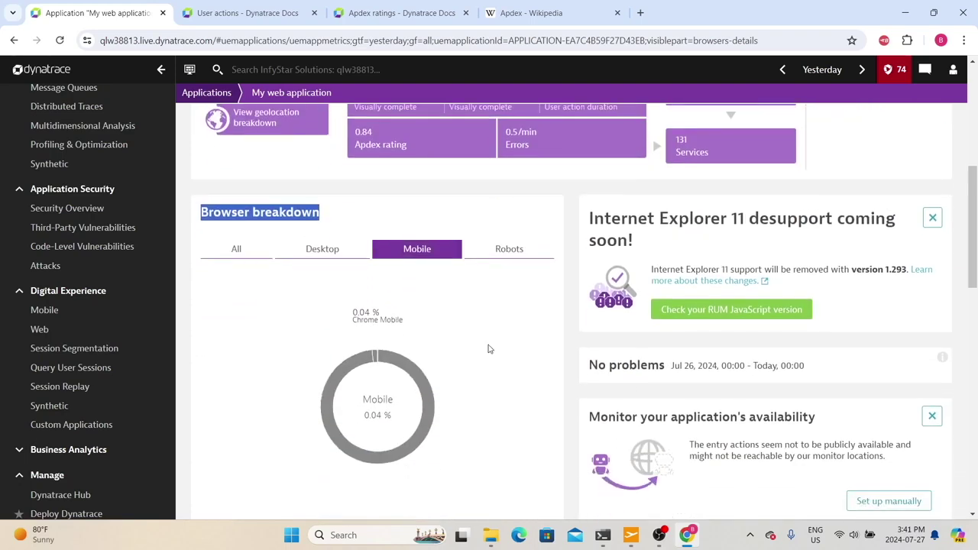
left_click(520, 255)
scroll(497, 411, "down", 1)
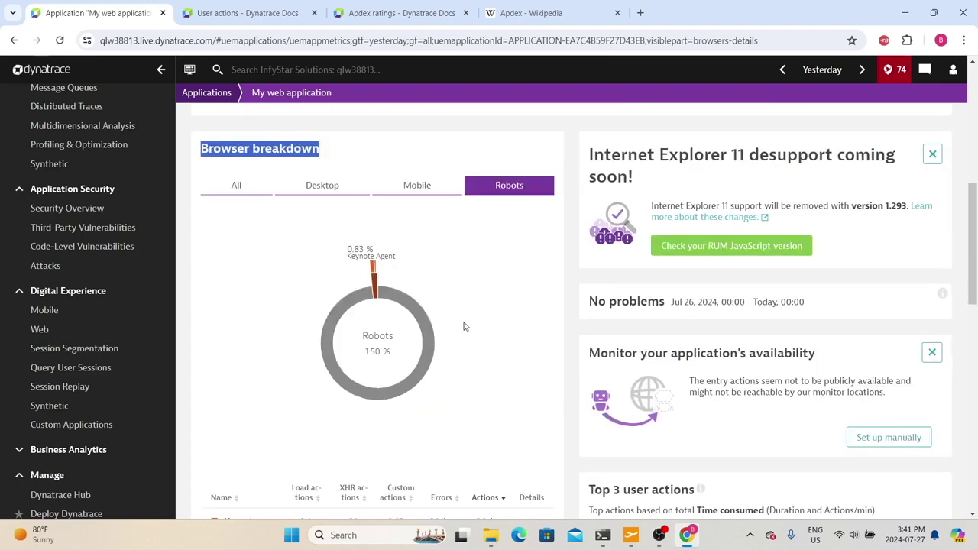
scroll(463, 324, "down", 5)
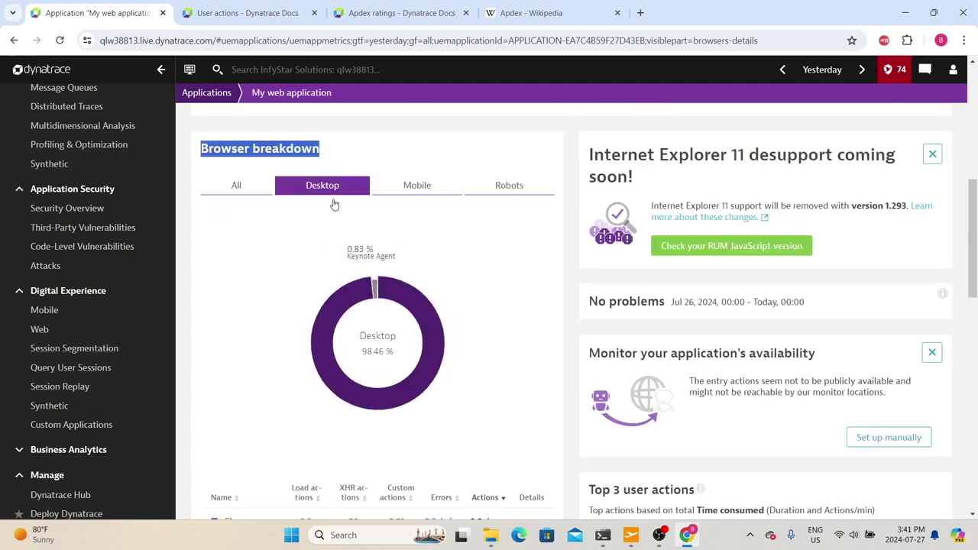
Expand the Chrome details in the desktop browser table and examine its action duration and rate chart.
scroll(325, 323, "down", 4)
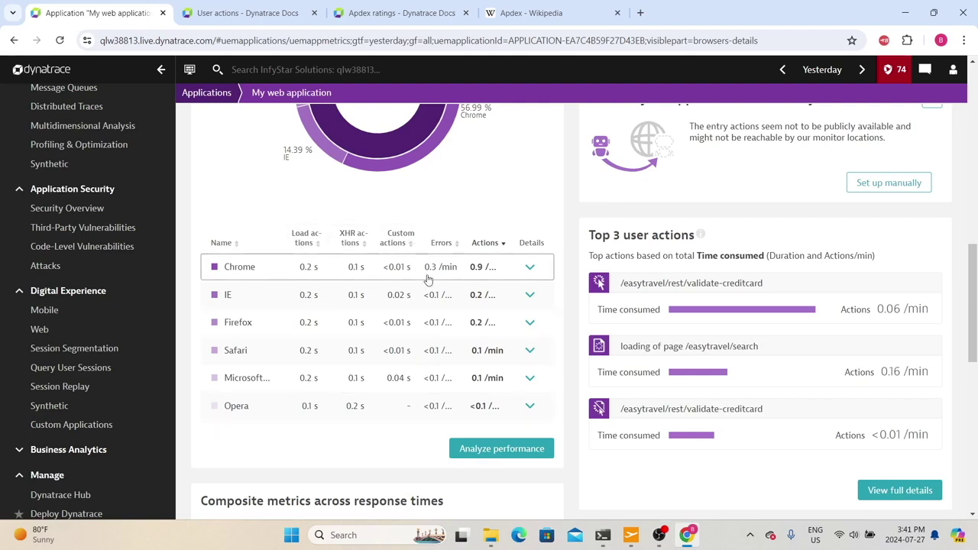
left_click(530, 267)
scroll(397, 306, "down", 1)
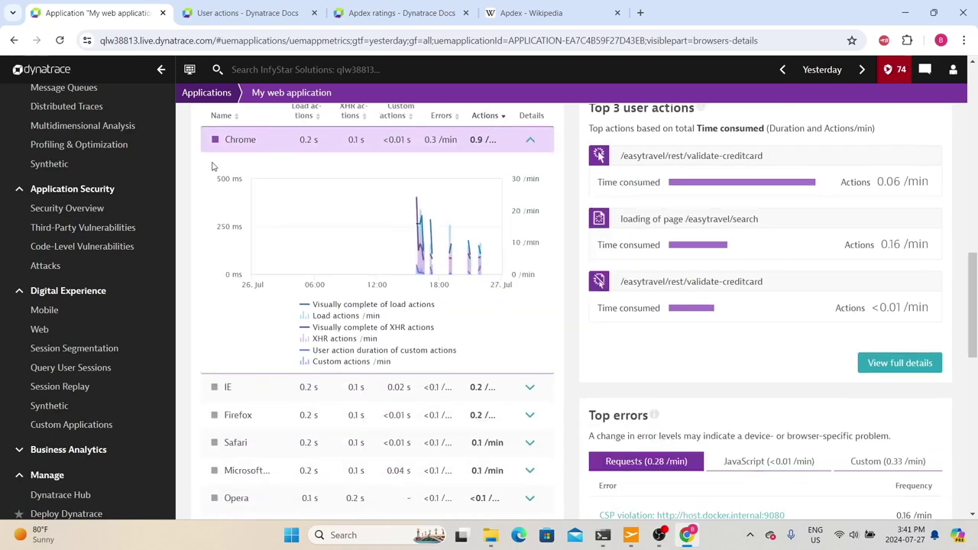
scroll(214, 199, "up", 1)
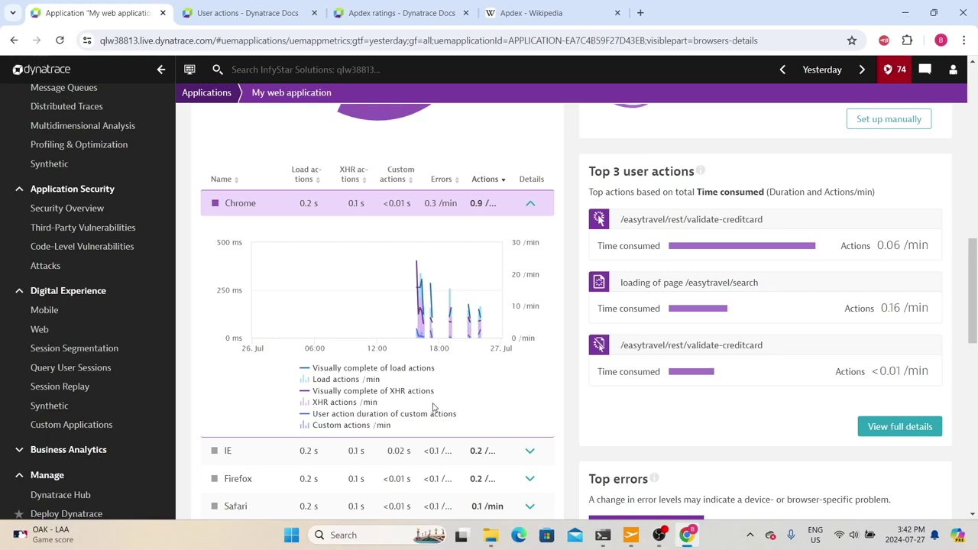
Open the user type breakdown and review the metrics for real users and robots.
scroll(359, 405, "up", 6)
left_click(289, 401)
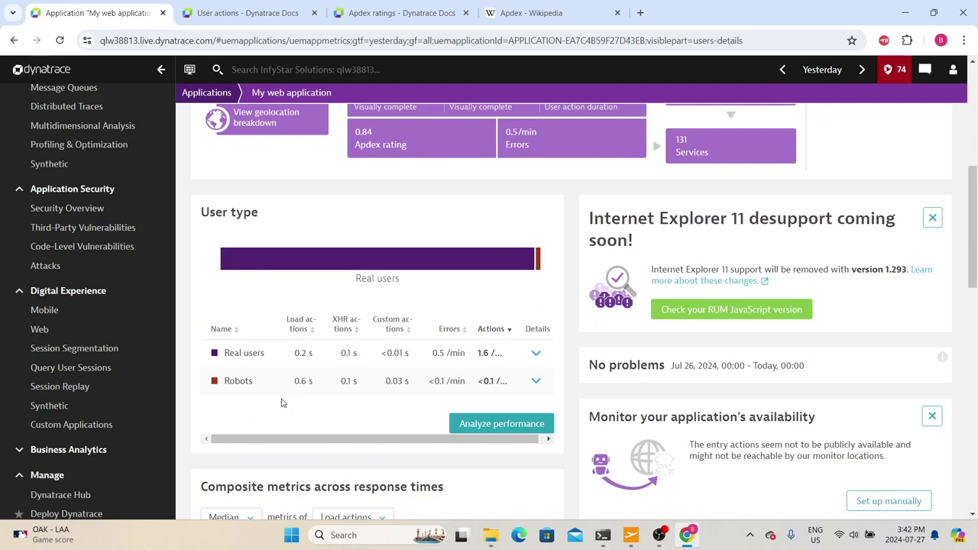
scroll(347, 220, "up", 1)
scroll(348, 220, "up", 1)
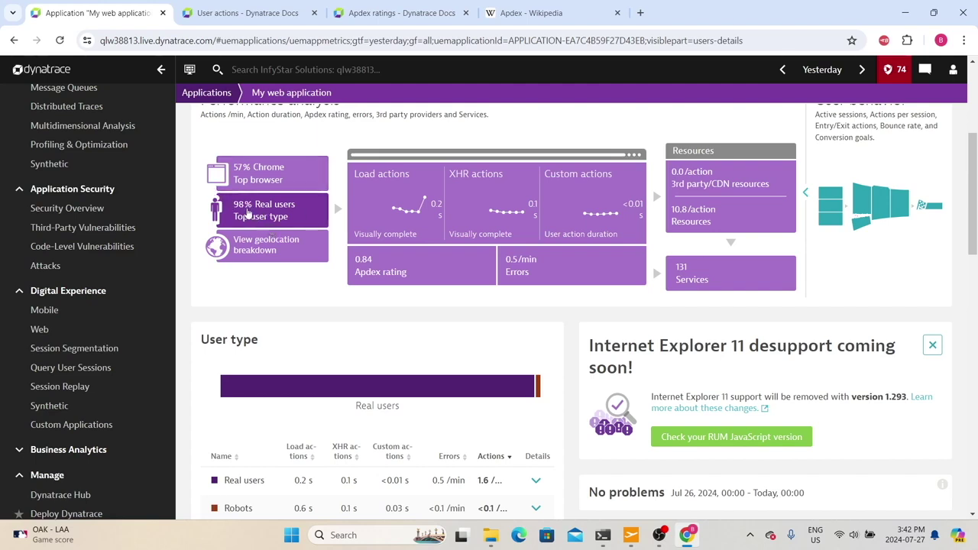
scroll(248, 214, "down", 2)
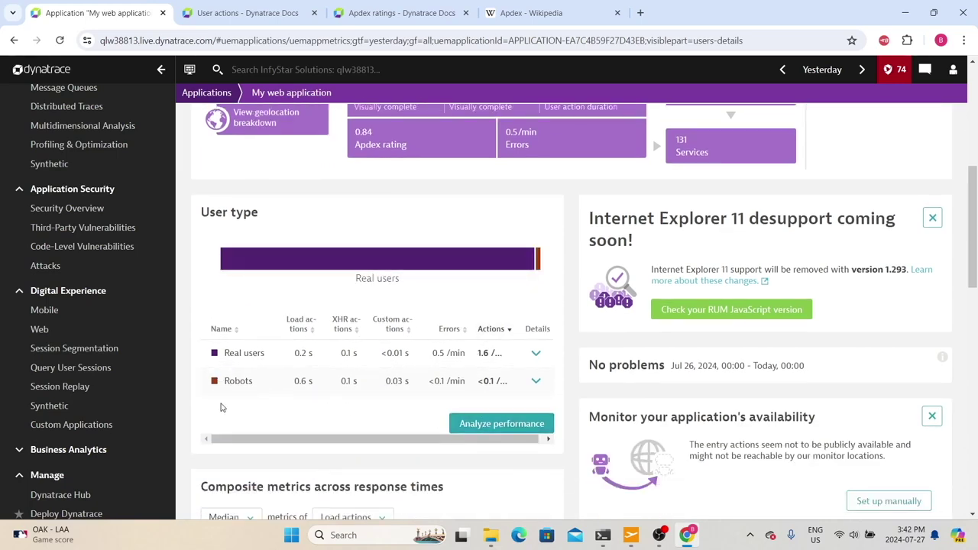
Open the geolocation breakdown and review the bubble chart and the table of user actions by location.
scroll(227, 400, "up", 3)
left_click(252, 312)
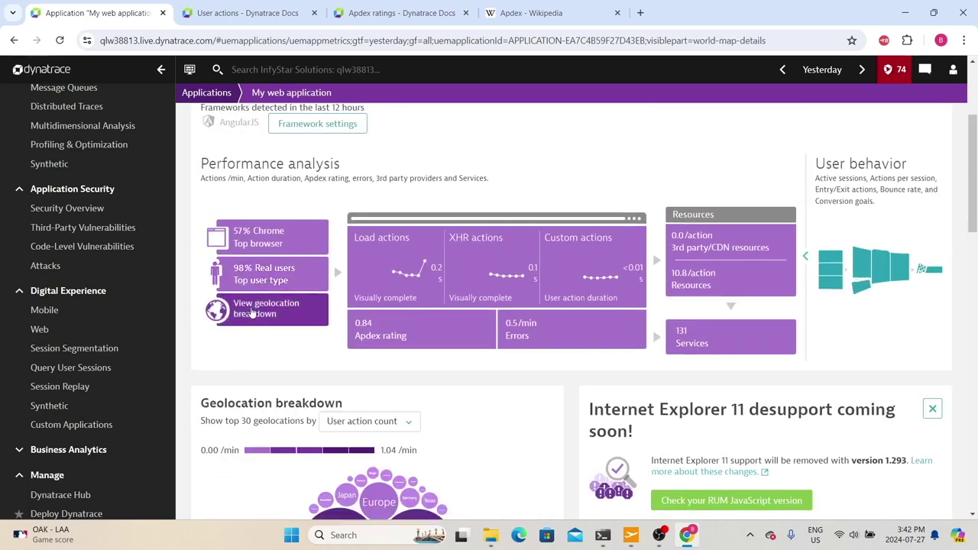
scroll(252, 312, "down", 3)
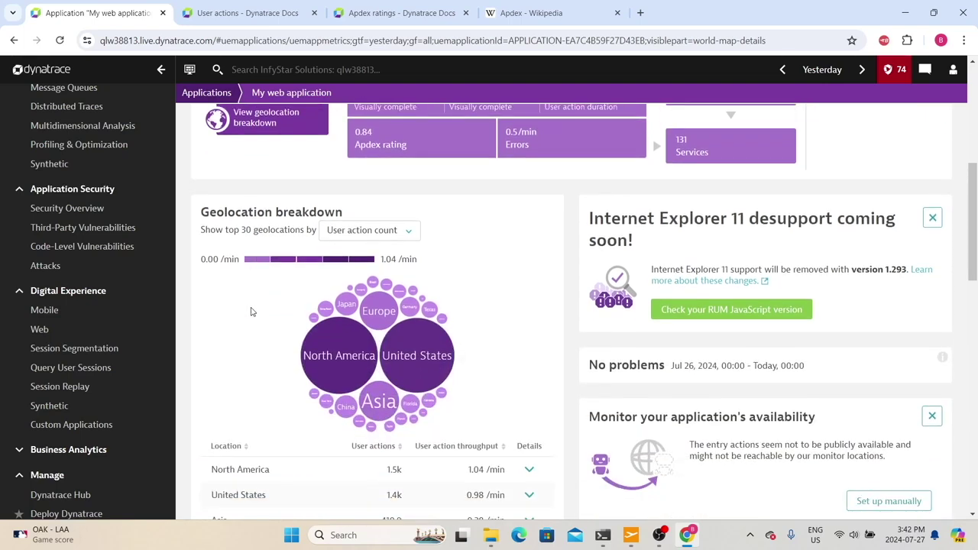
scroll(258, 329, "down", 5)
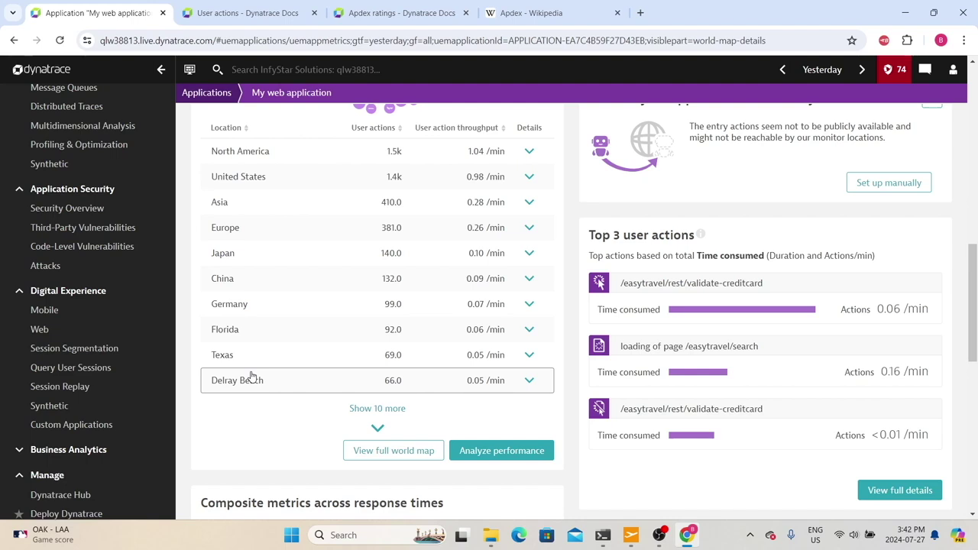
scroll(250, 373, "up", 3)
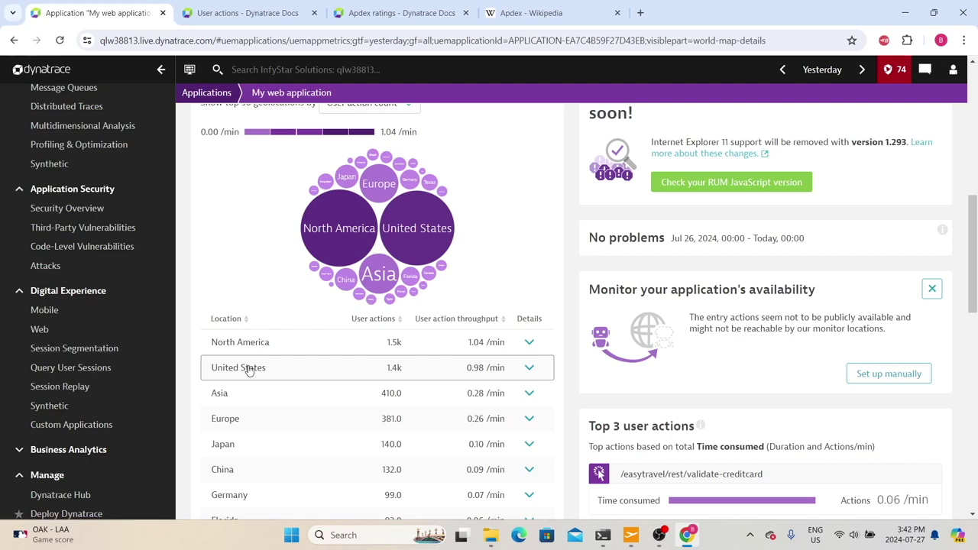
scroll(248, 371, "up", 4)
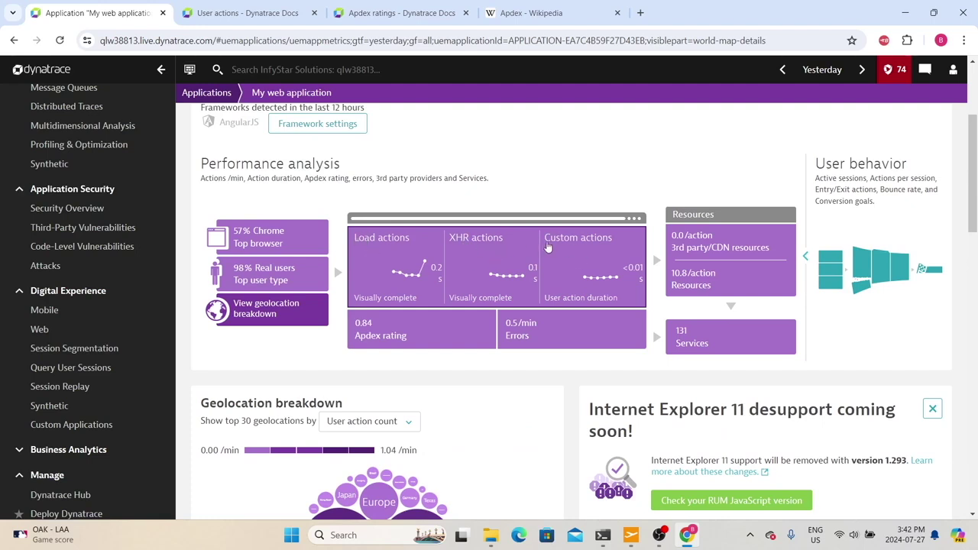
Switch to the User actions documentation, read the Load actions definition, and return to the My web application overview.
left_click(242, 14)
scroll(393, 398, "down", 2)
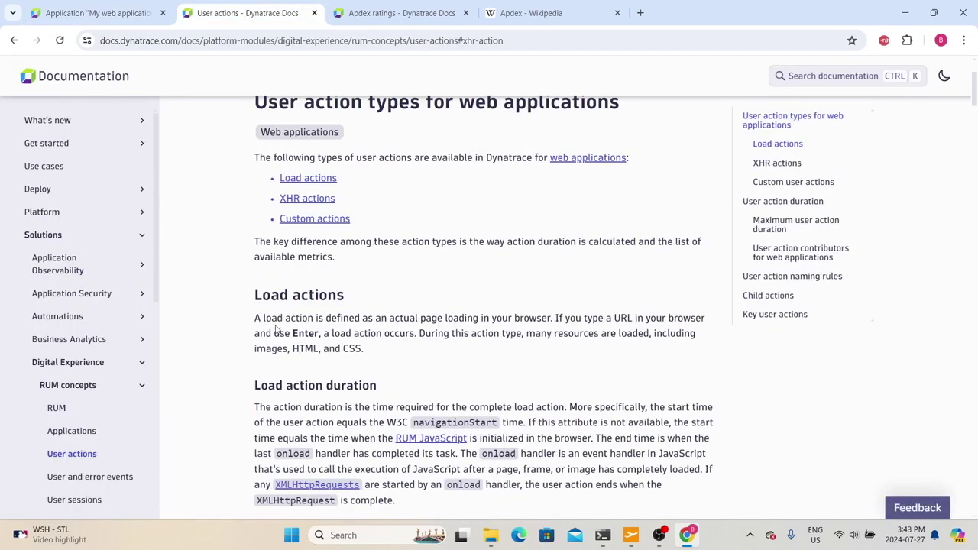
left_click_drag(254, 318, 556, 319)
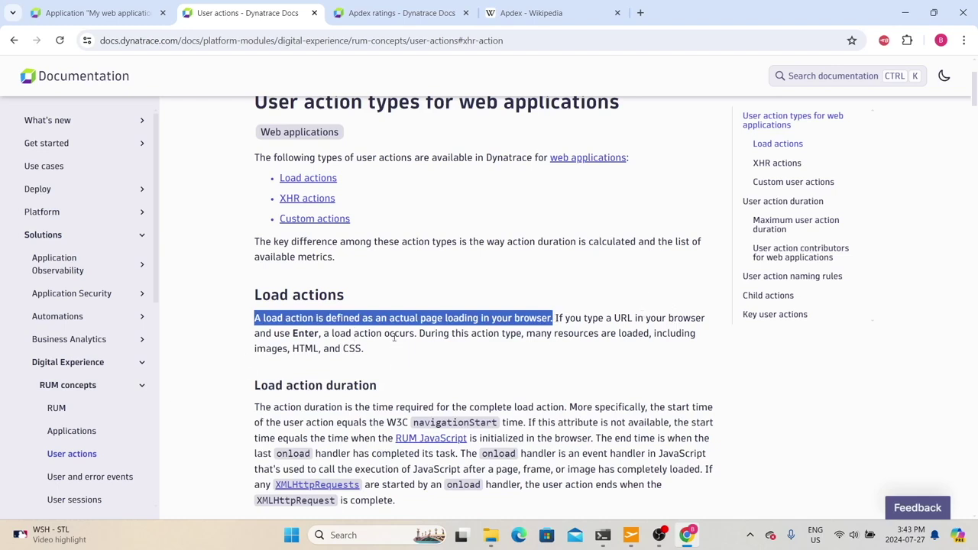
left_click(420, 329)
left_click_drag(415, 336, 513, 327)
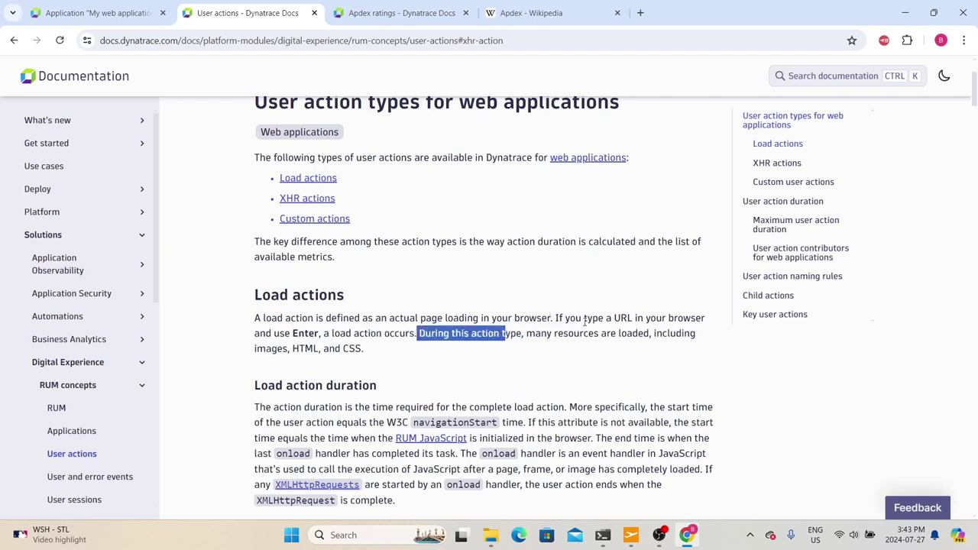
left_click_drag(257, 349, 367, 351)
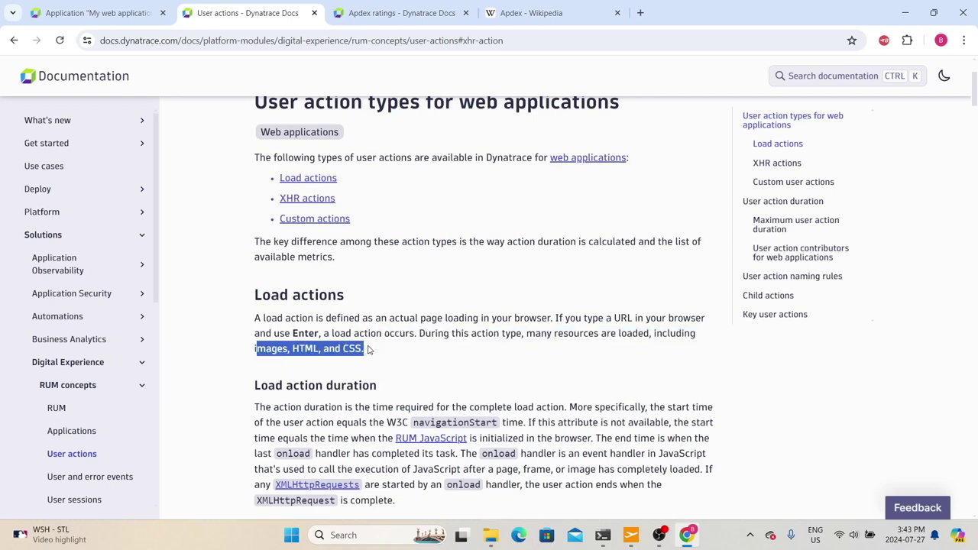
left_click(370, 348)
left_click_drag(415, 320, 323, 349)
left_click(113, 16)
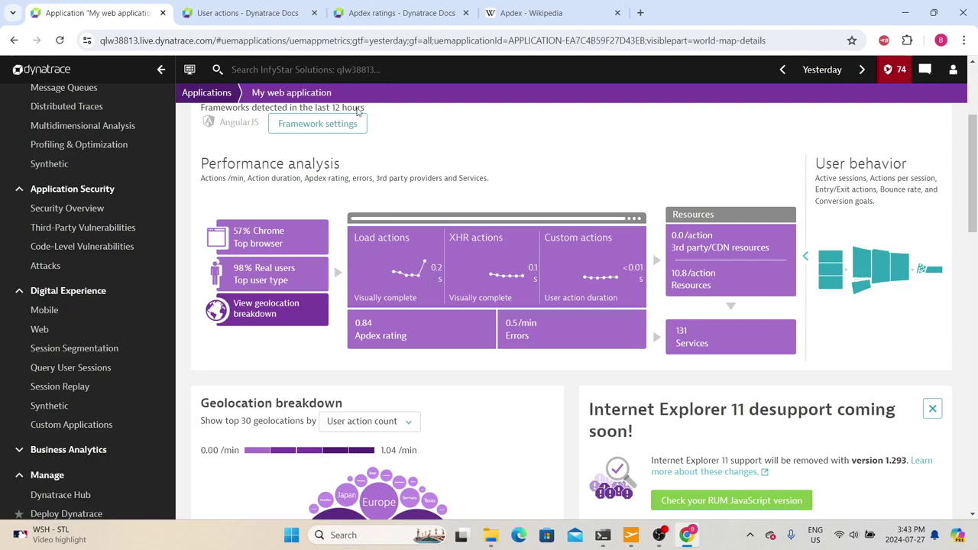
Return to the User actions documentation and read the XHR actions, Fetch API and Custom user actions sections.
key("ctrl+Tab")
scroll(412, 330, "down", 5)
scroll(412, 330, "down", 2)
scroll(399, 321, "up", 15)
scroll(400, 321, "down", 9)
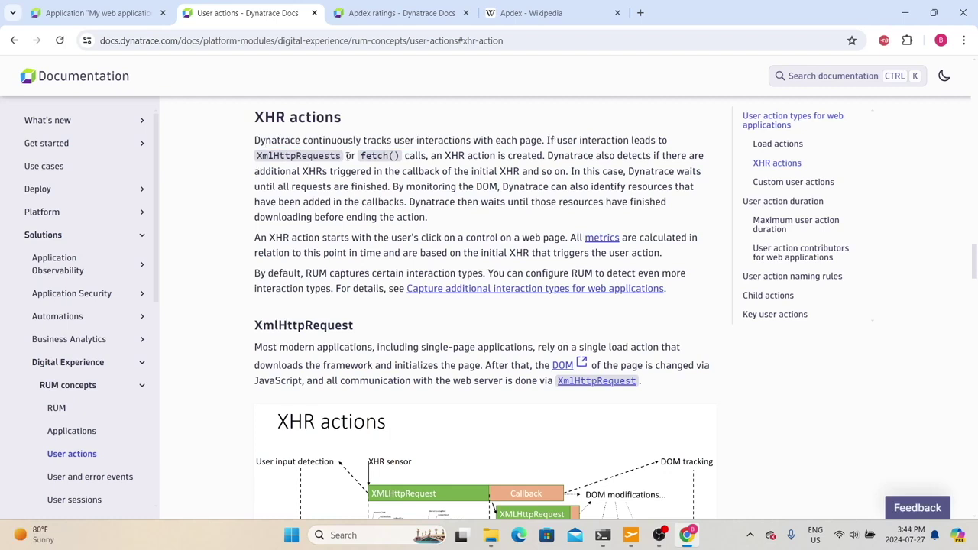
left_click_drag(426, 155, 544, 155)
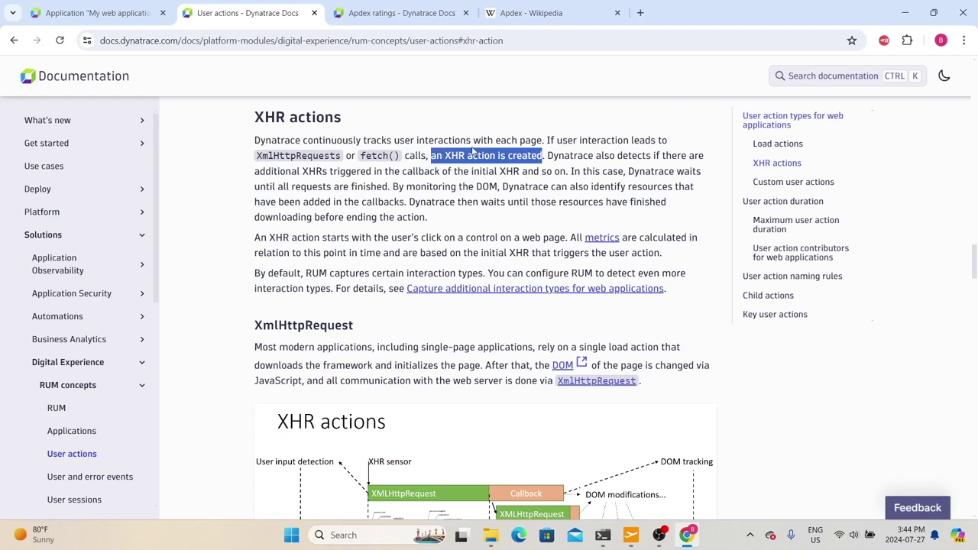
scroll(451, 170, "down", 6)
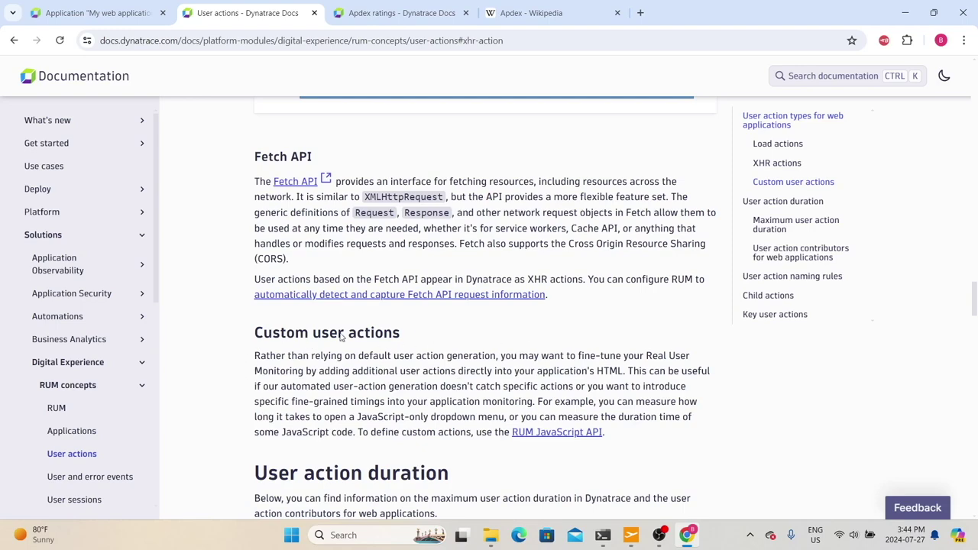
scroll(378, 375, "up", 4)
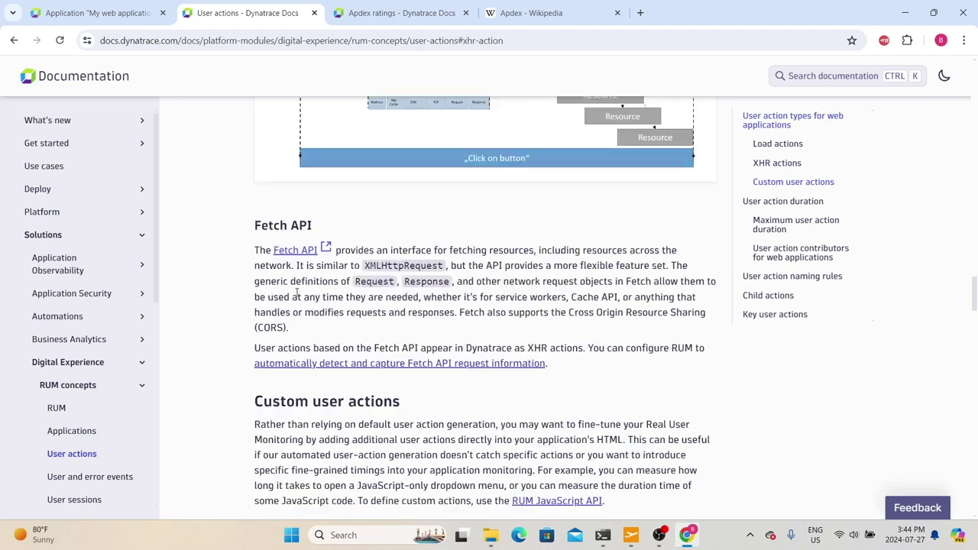
Switch back to the My web application overview and review the action durations per browser in the browser breakdown.
left_click(99, 13)
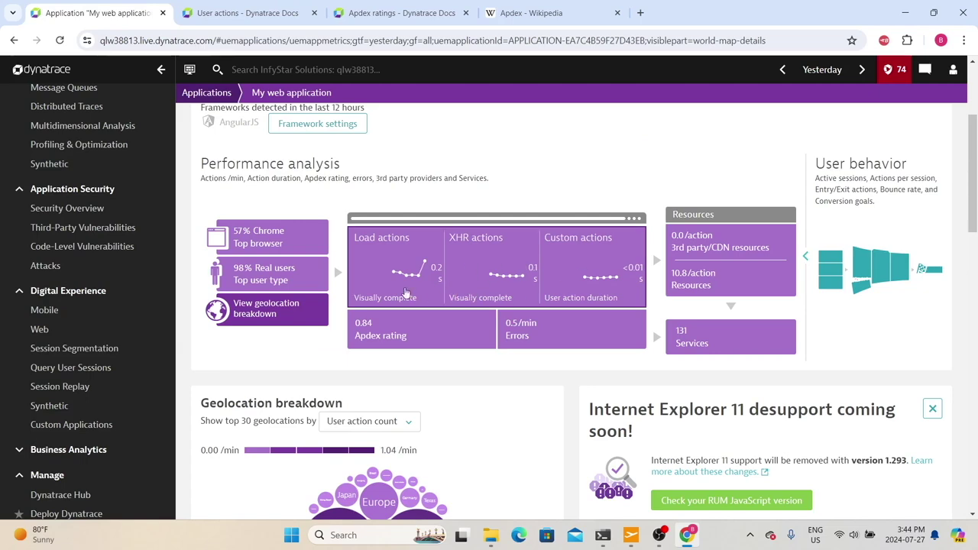
left_click(249, 229)
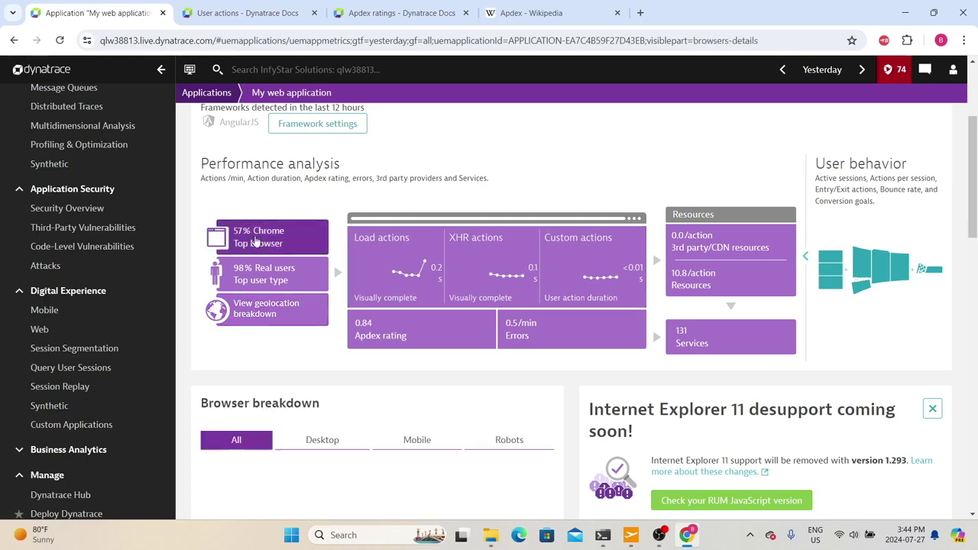
left_click(320, 251)
scroll(312, 280, "down", 4)
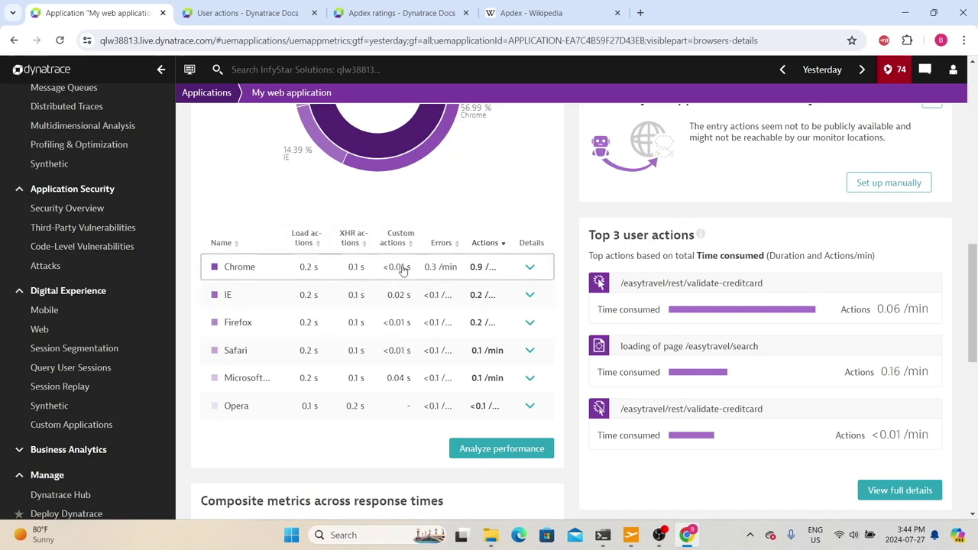
Open the Apdex rating details in the Performance analysis section of My web application.
scroll(339, 306, "up", 4)
scroll(337, 305, "up", 3)
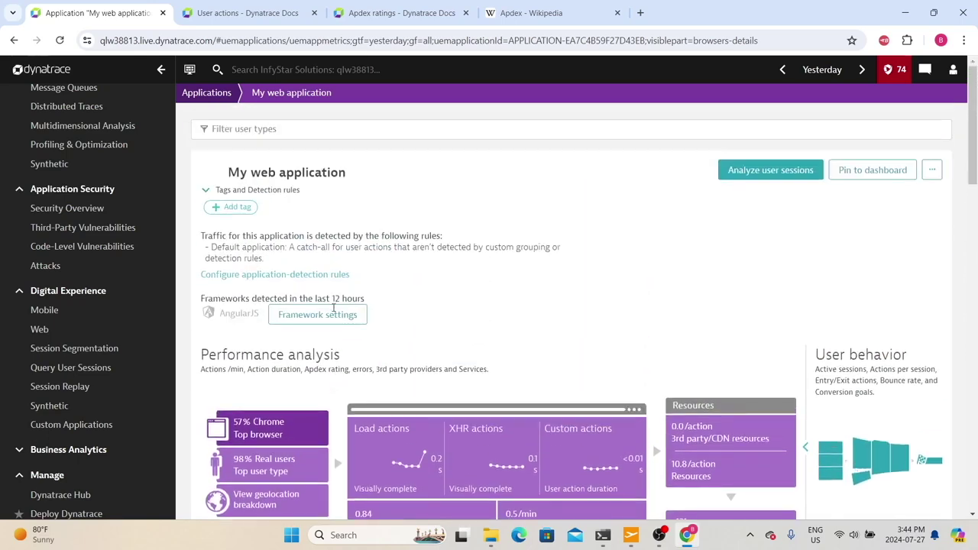
scroll(336, 305, "down", 2)
left_click(420, 325)
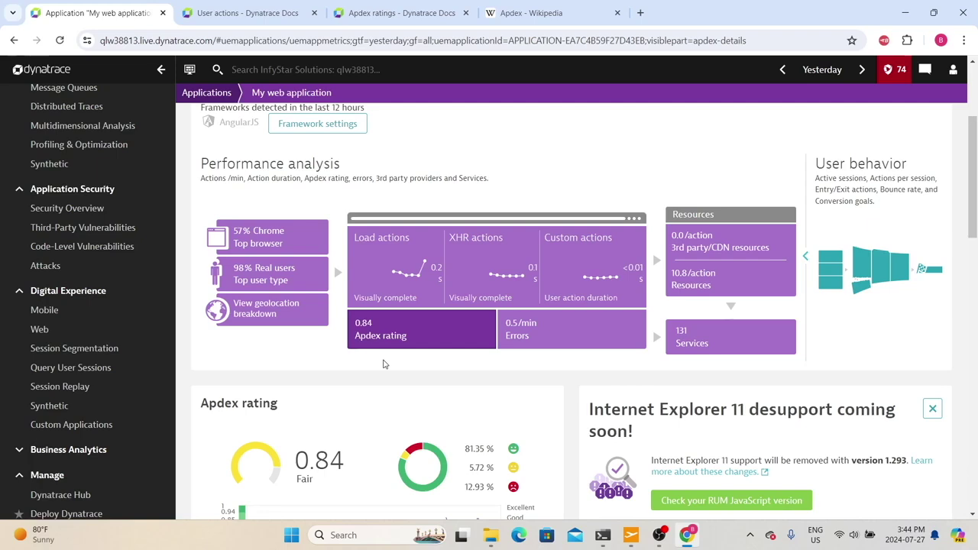
Switch to the Apdex Wikipedia article and read the introductory definition of the Application Performance Index.
left_click(535, 13)
left_click(446, 281)
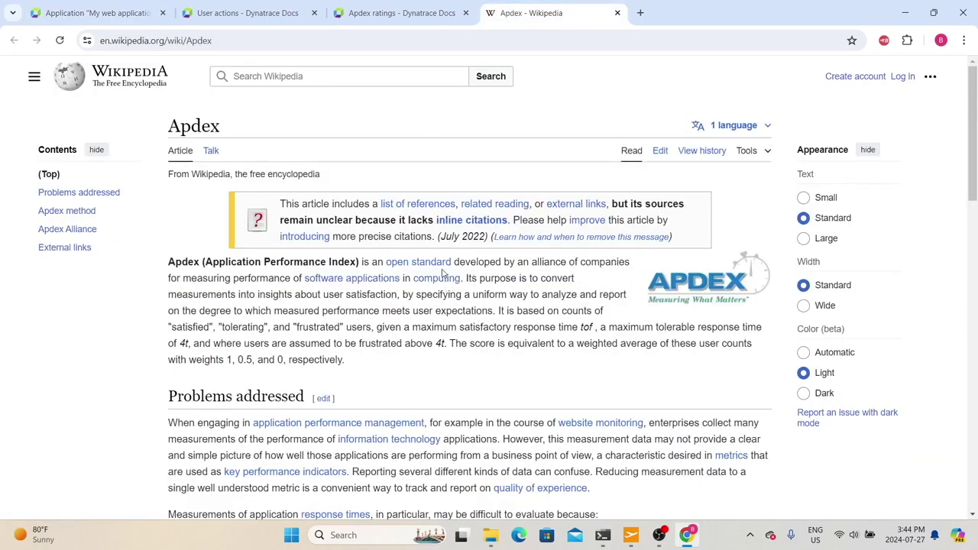
mouse_move(428, 263)
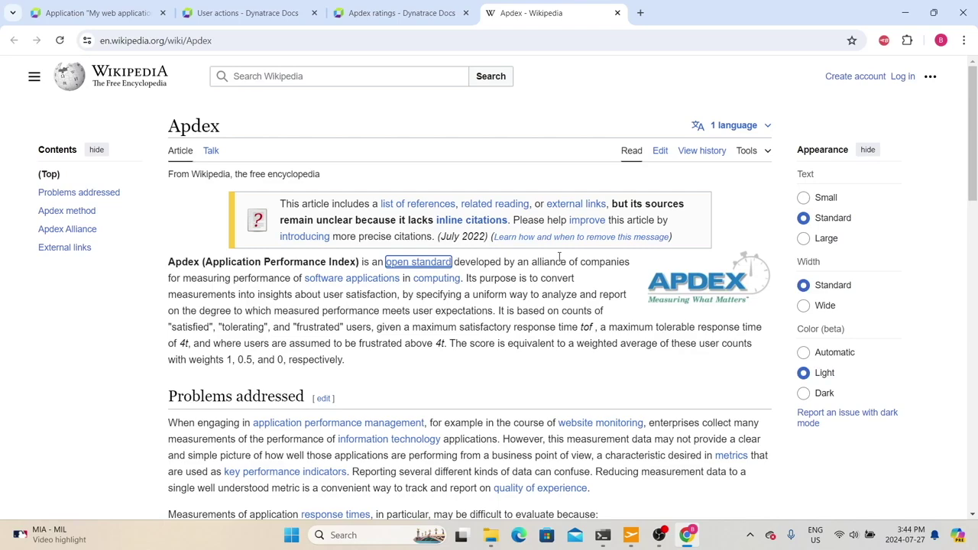
Switch to the Apdex ratings documentation, read its table of scores and performance levels, and return to the My web application overview.
left_click(375, 13)
scroll(374, 210, "up", 1)
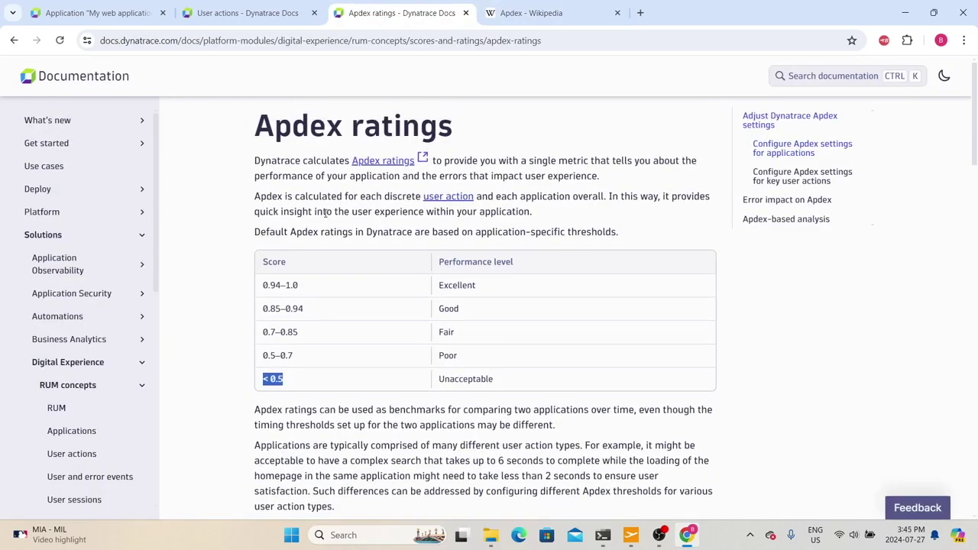
left_click_drag(483, 295, 280, 309)
left_click(515, 308)
double_click(447, 332)
mouse_move(448, 333)
left_mouse_down()
mouse_move(277, 329)
mouse_move(459, 335)
left_mouse_up()
left_click(457, 335)
left_click_drag(504, 386, 434, 389)
left_click_drag(287, 380, 262, 379)
key("ctrl+1")
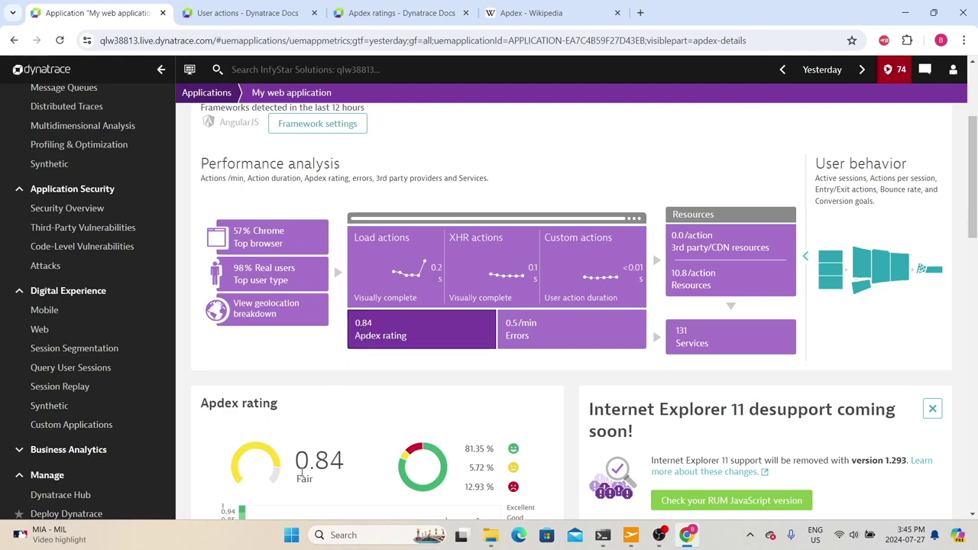
Look up the score range of the Fair level in the Apdex ratings documentation and return to the application's Apdex rating.
key("ctrl+3")
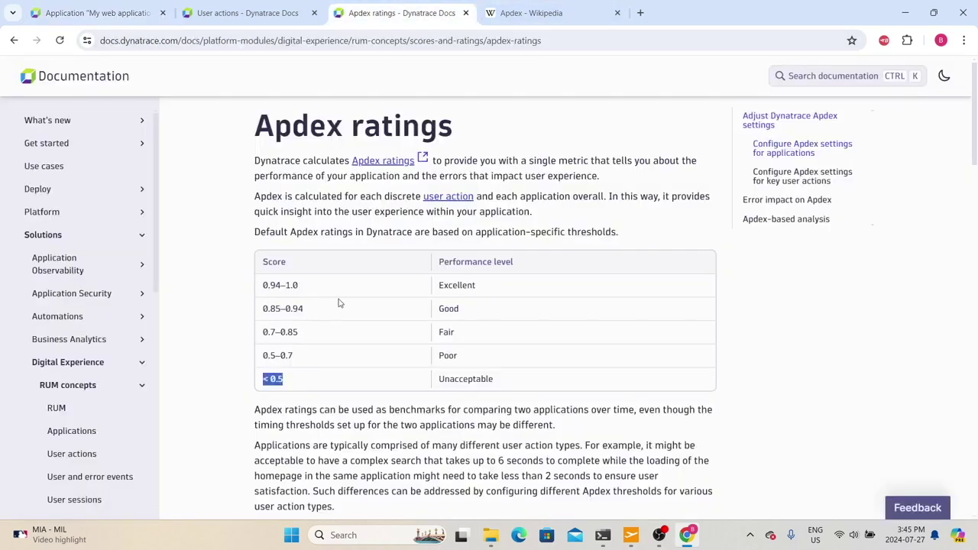
left_click_drag(268, 336, 455, 335)
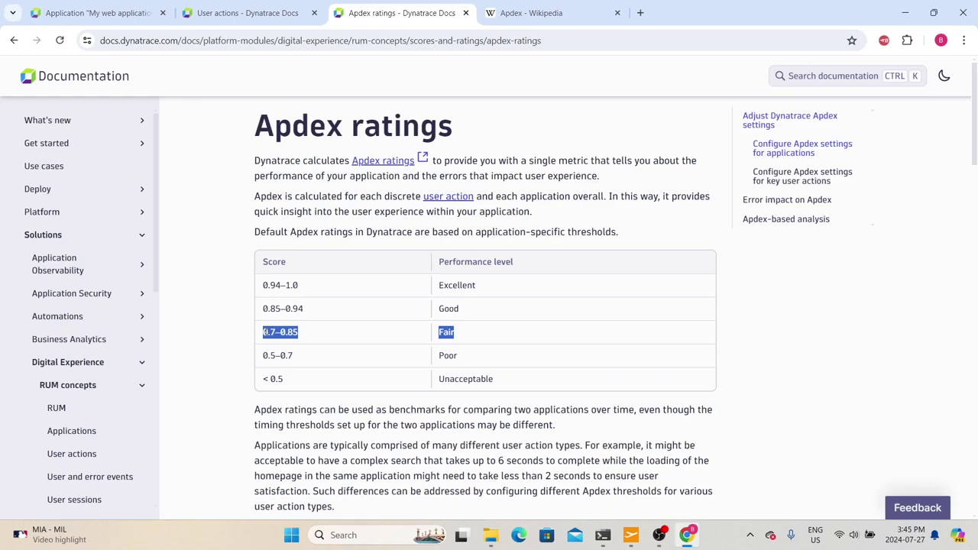
key("ctrl+1")
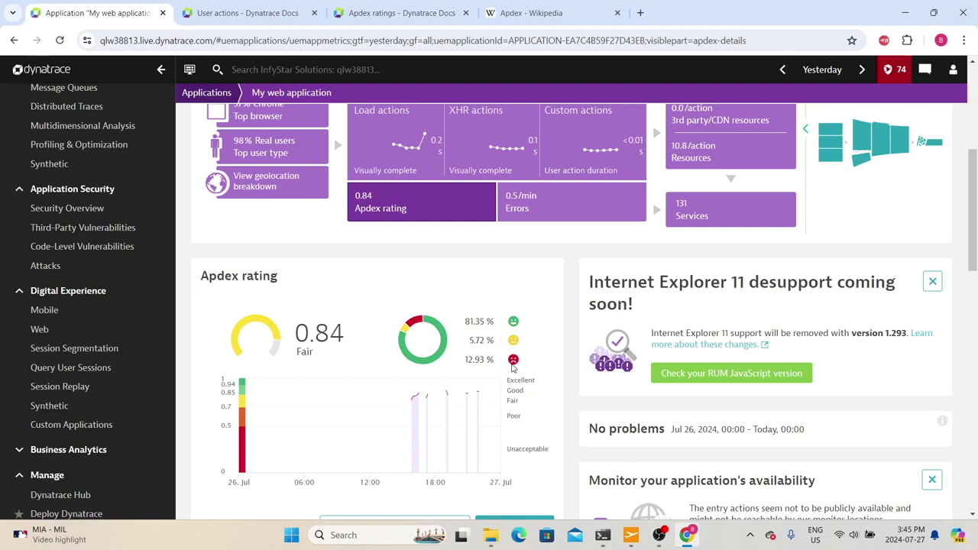
Inspect the Apdex rating chart, open the Apdex analysis in a new browser tab, and go to its top 100 user actions.
scroll(513, 368, "down", 1)
mouse_move(411, 336)
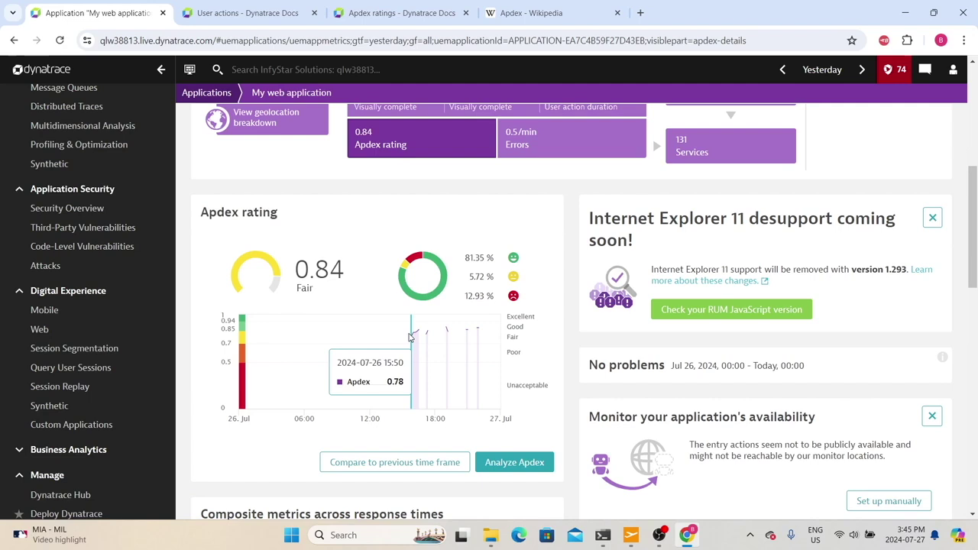
right_click(532, 472)
left_click(566, 324)
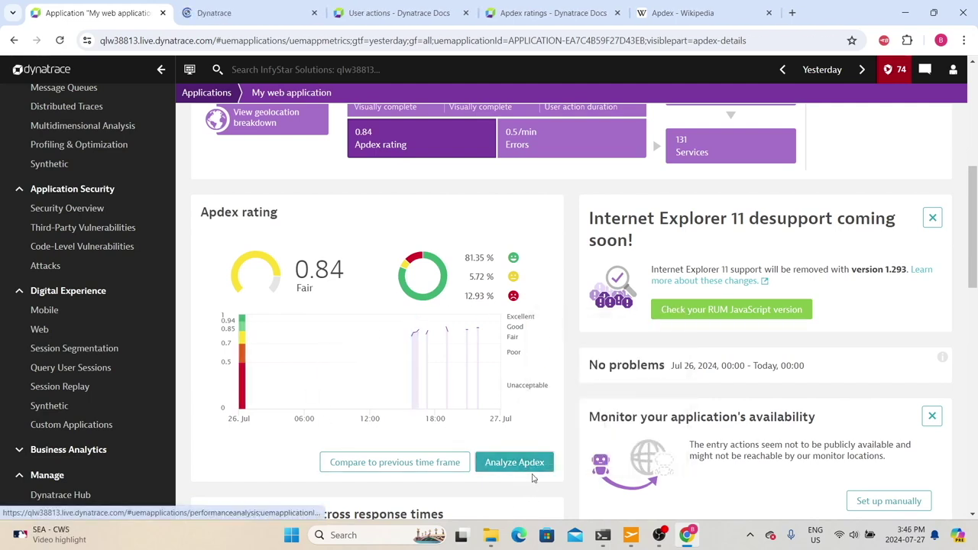
left_click(215, 13)
scroll(394, 205, "down", 4)
scroll(408, 224, "down", 4)
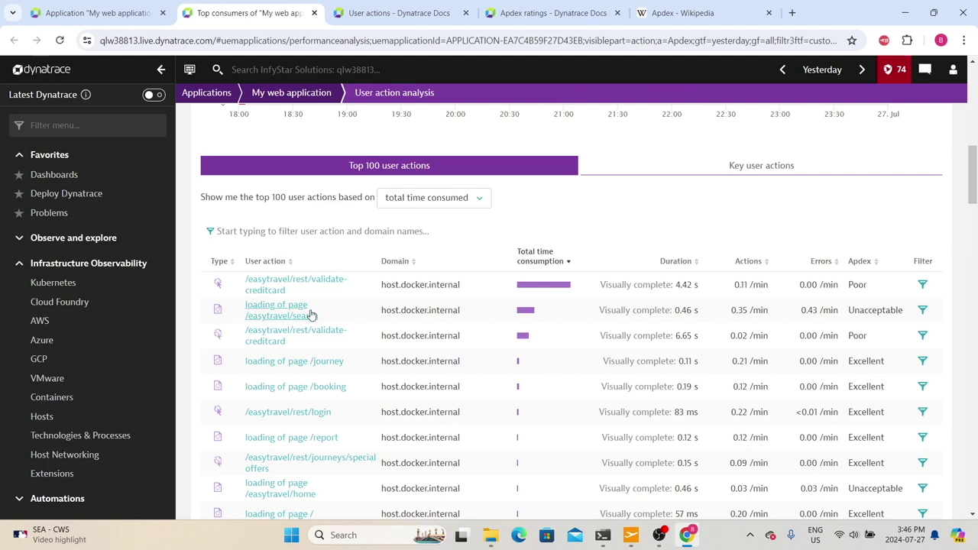
Sort the top 100 user actions by worst Apdex first, base the list on duration, and reapply the worst-first Apdex sorting.
left_click(860, 264)
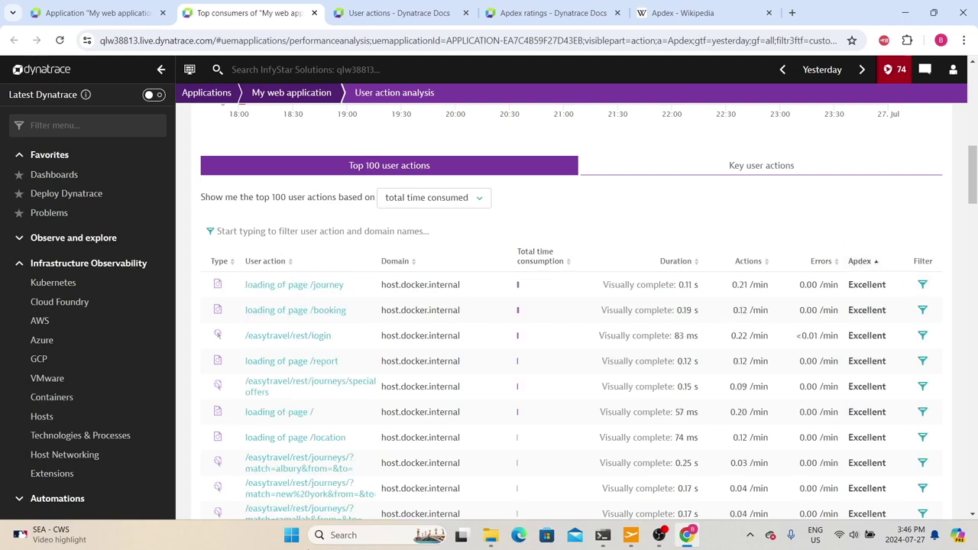
left_click(862, 263)
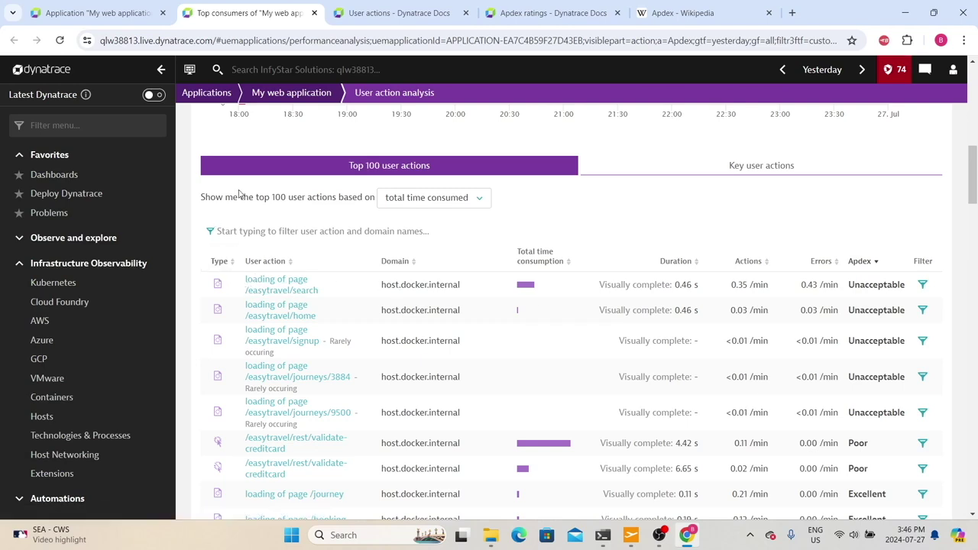
left_click(474, 197)
left_click(415, 216)
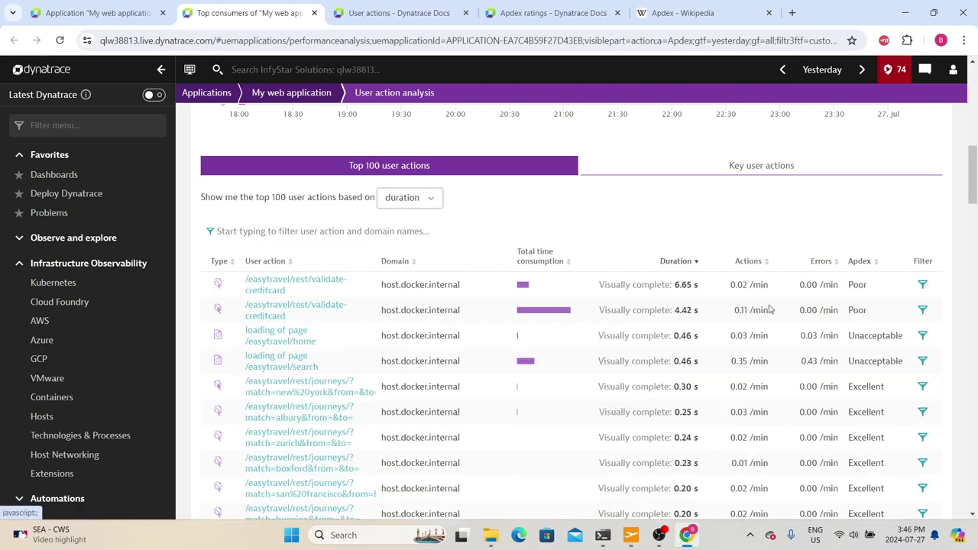
left_click(850, 262)
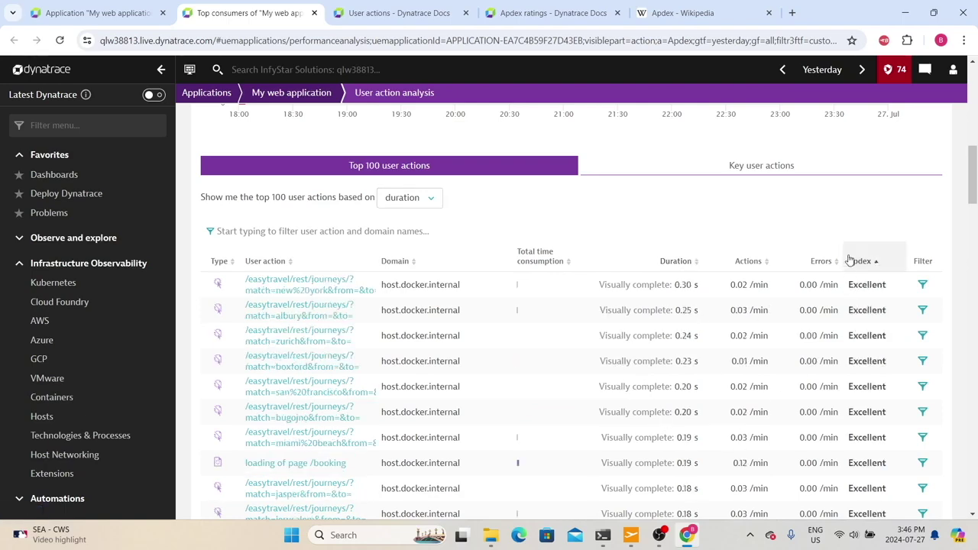
left_click(852, 261)
left_click_drag(316, 291, 303, 280)
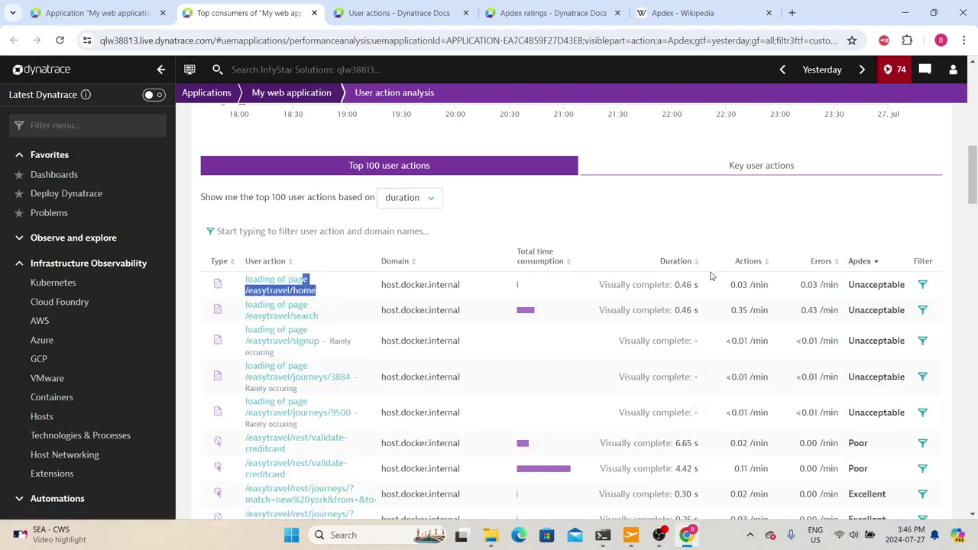
Review the rest of the user action analysis page, including the multidimensional performance filters and the Apdex detail analysis.
scroll(762, 294, "down", 10)
scroll(762, 297, "up", 15)
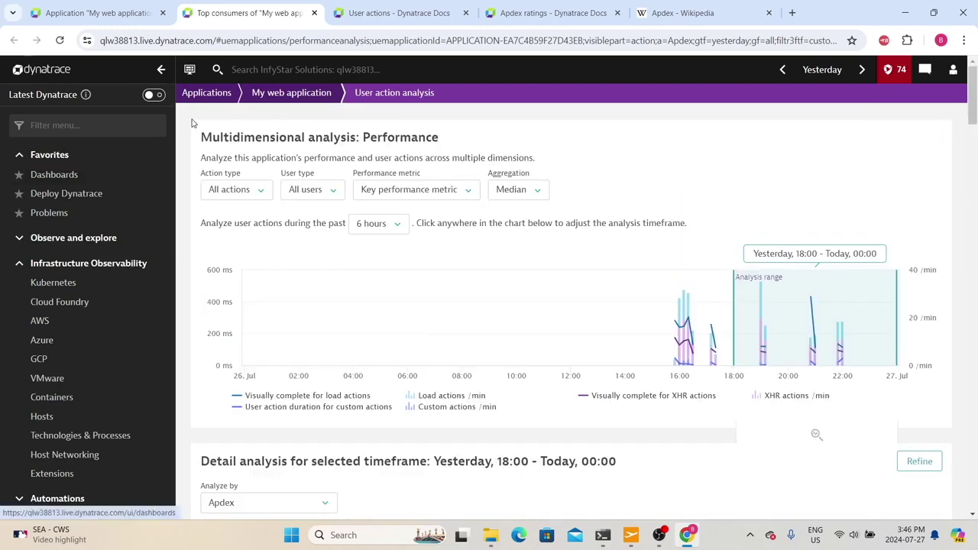
scroll(229, 153, "down", 2)
scroll(288, 186, "up", 2)
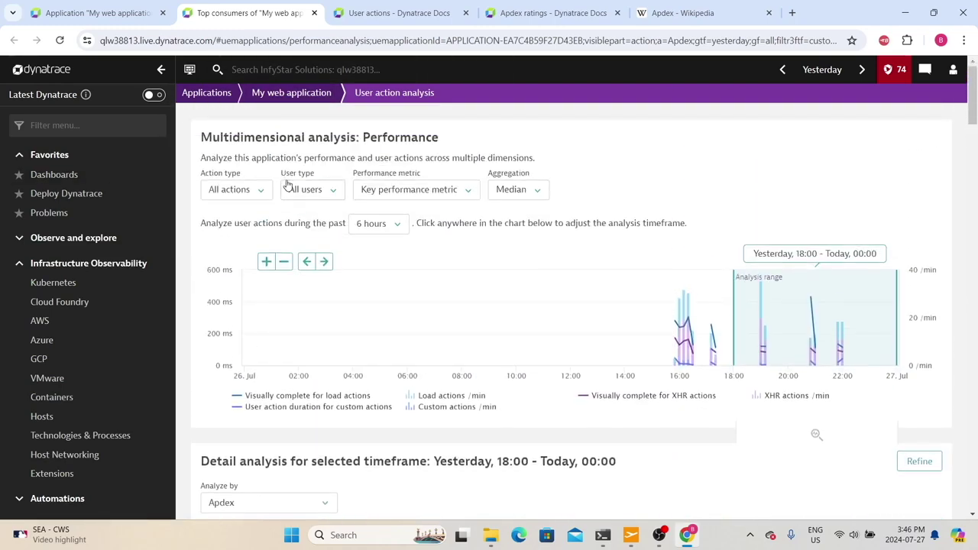
scroll(568, 272, "down", 3)
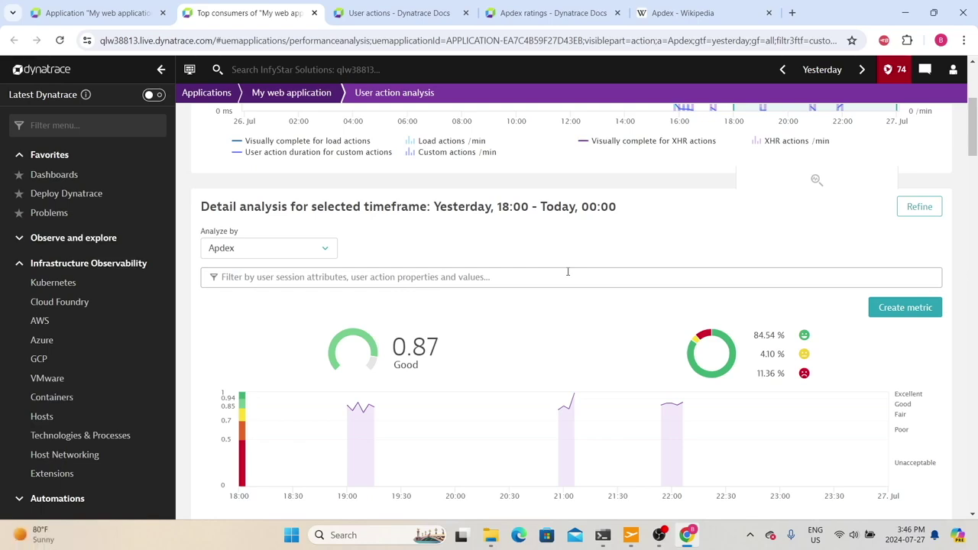
Return to the My web application overview, open the Errors details, and review the errors by type, during user actions and by origin.
key("alt+Left")
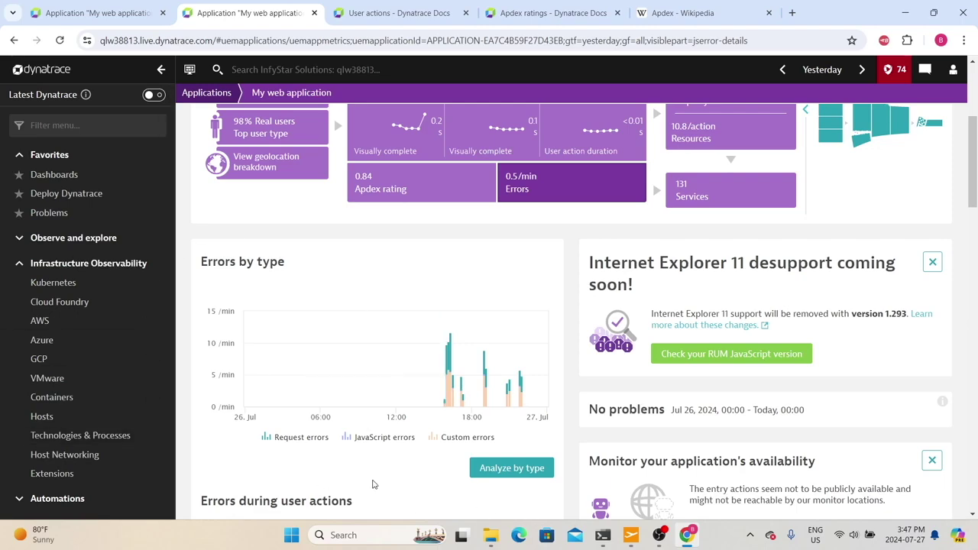
scroll(373, 484, "down", 7)
scroll(306, 295, "up", 3)
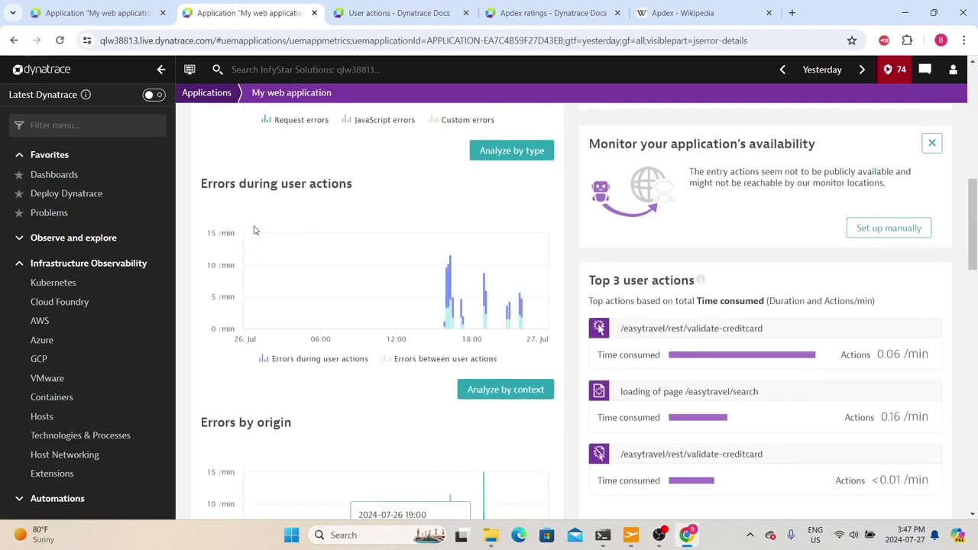
scroll(255, 229, "up", 3)
left_click_drag(250, 379, 388, 395)
scroll(379, 394, "down", 5)
left_click_drag(240, 295, 342, 296)
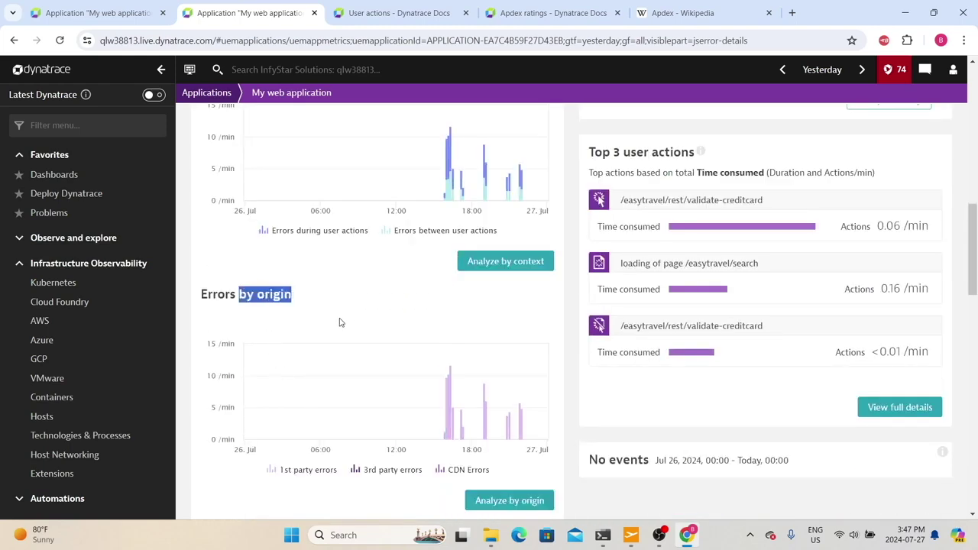
Examine the request errors in the Top errors list and go back up to the Errors by type chart.
scroll(341, 323, "down", 5)
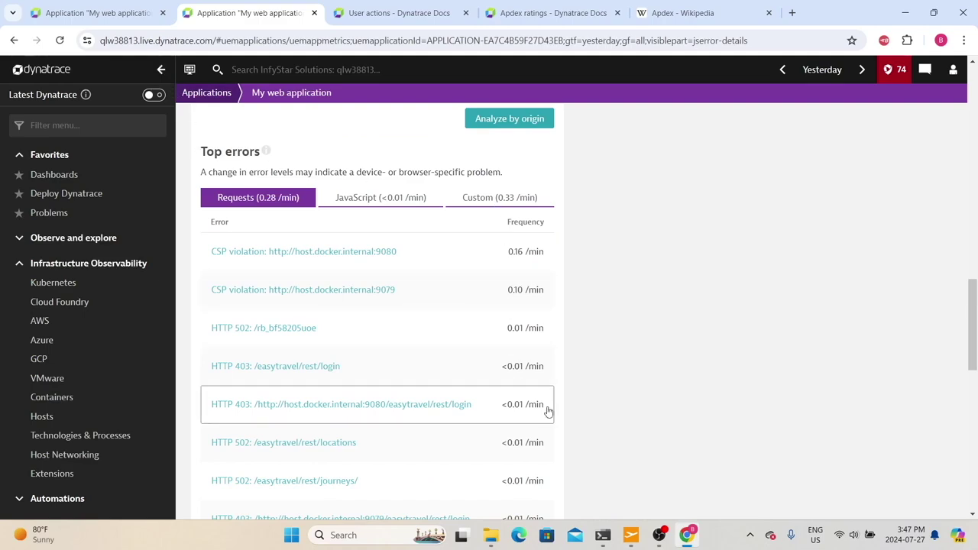
scroll(335, 408, "down", 3)
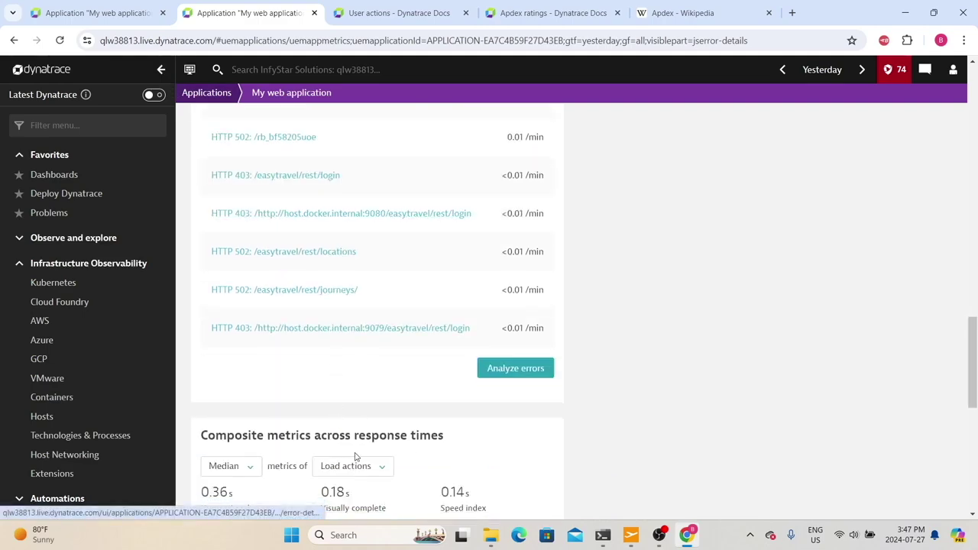
scroll(358, 439, "up", 12)
scroll(364, 286, "down", 3)
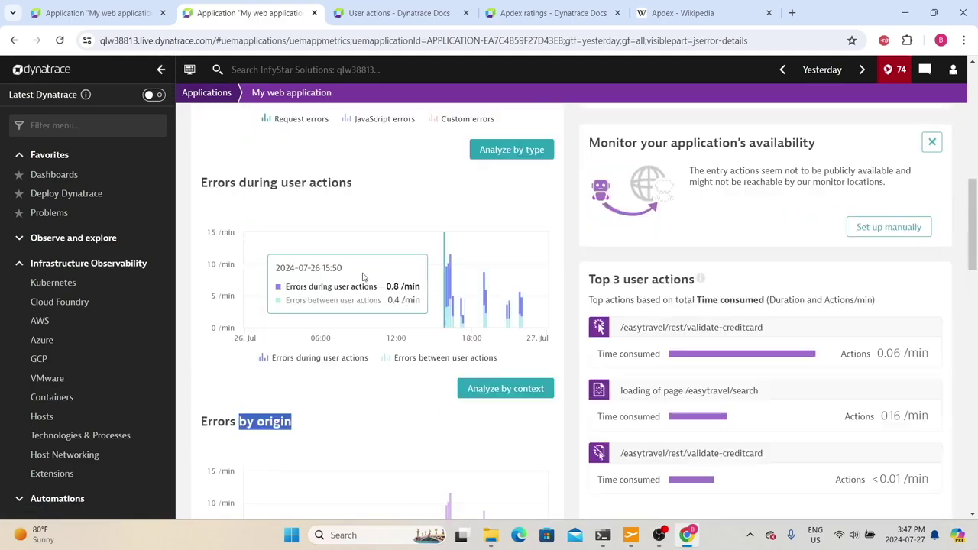
scroll(364, 286, "up", 5)
scroll(546, 344, "down", 2)
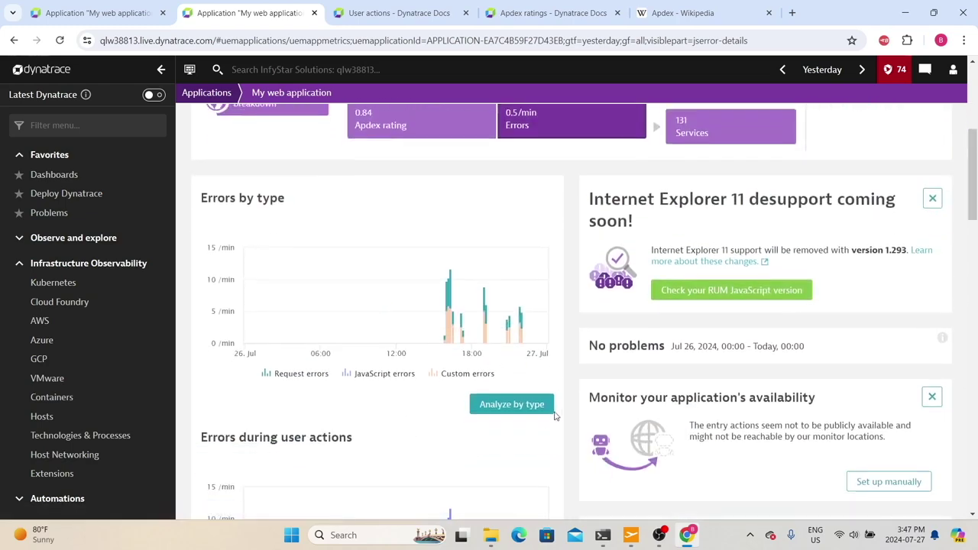
Open the analysis of errors by type, review its chart and error list, and return to the My web application overview.
left_click(535, 405)
scroll(448, 384, "down", 5)
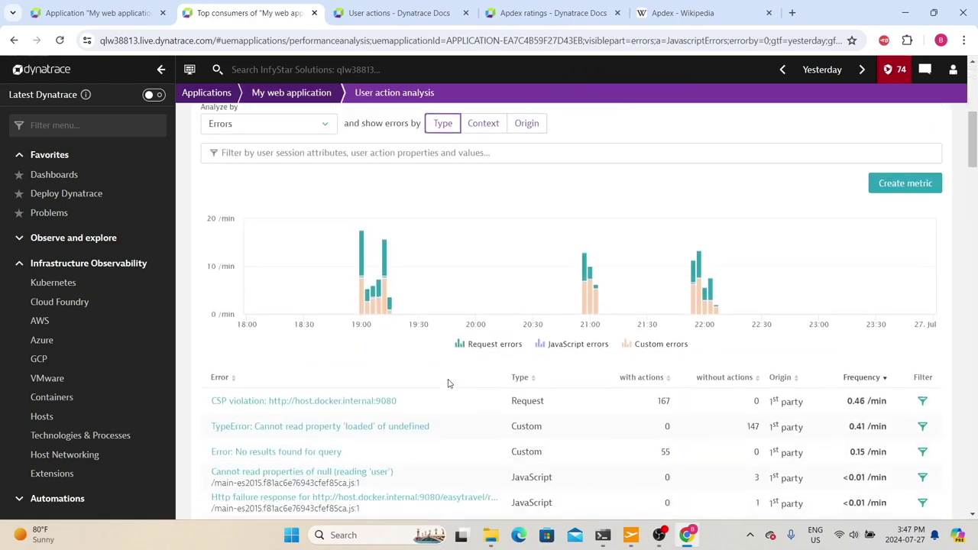
scroll(459, 379, "down", 7)
key("alt+Left")
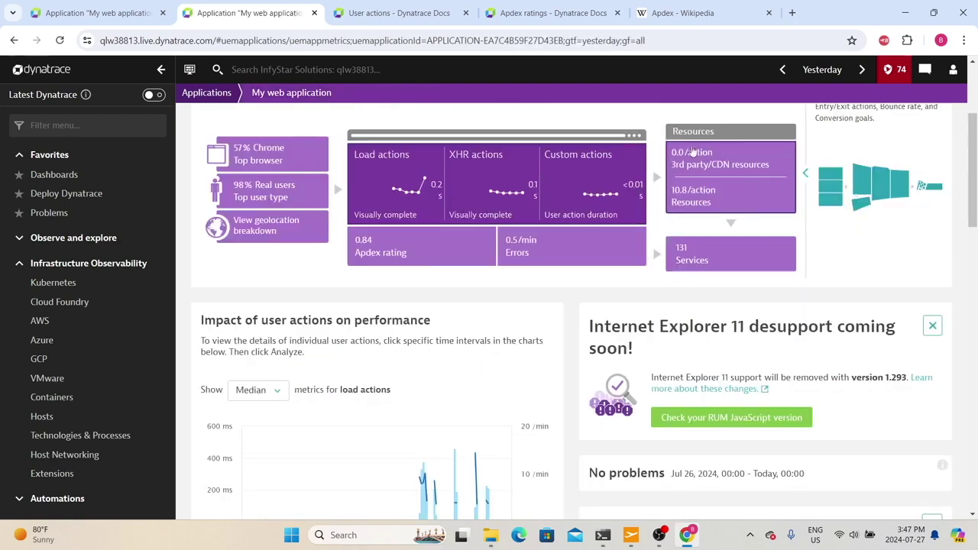
Open the Resources details in Performance analysis and review the loaded resources chart for all resources.
left_click(690, 167)
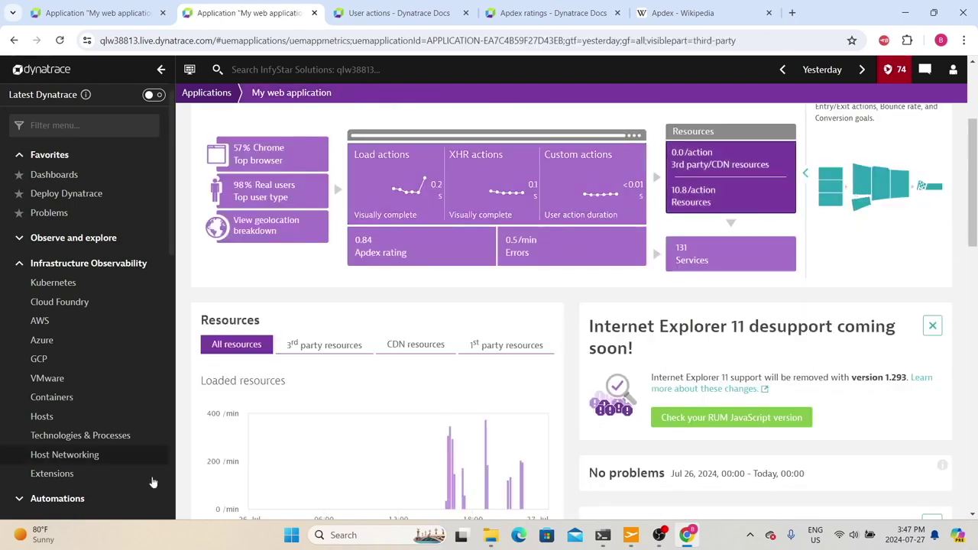
scroll(345, 417, "down", 1)
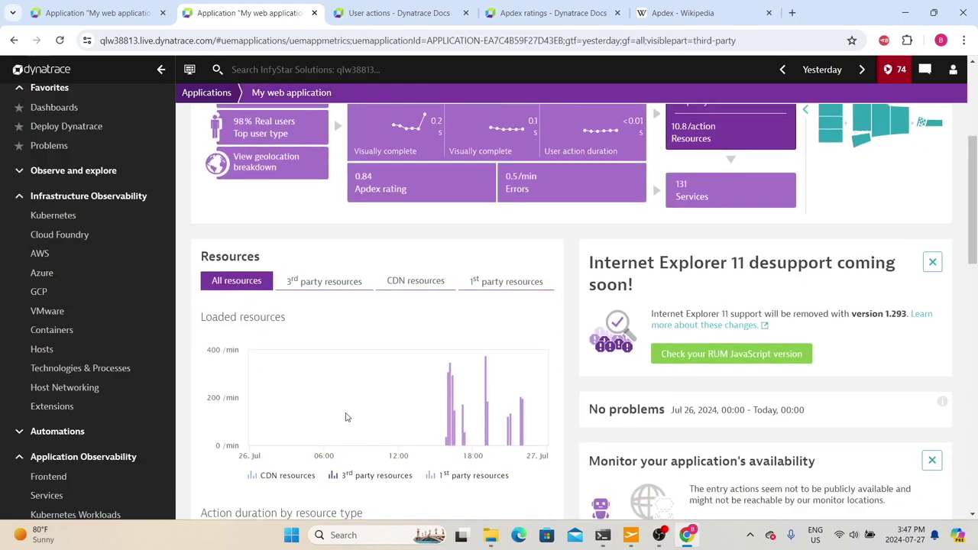
scroll(345, 417, "up", 1)
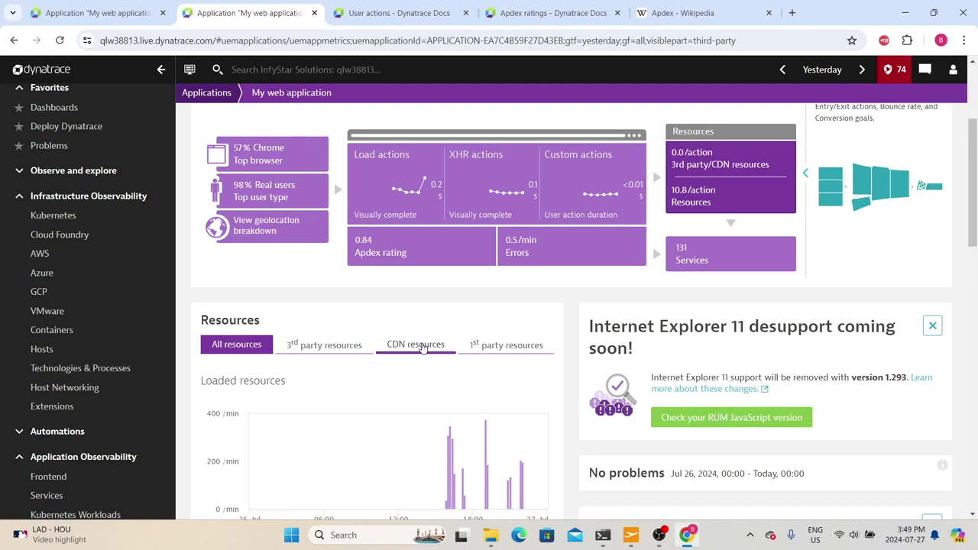
View the 1st party, 3rd party and CDN resources of My web application in turn.
left_click(506, 345)
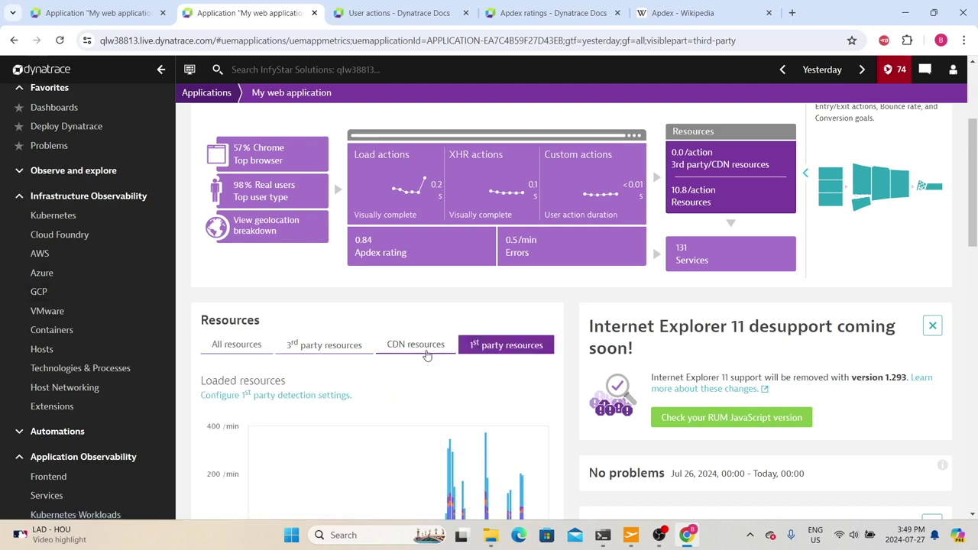
scroll(428, 355, "down", 1)
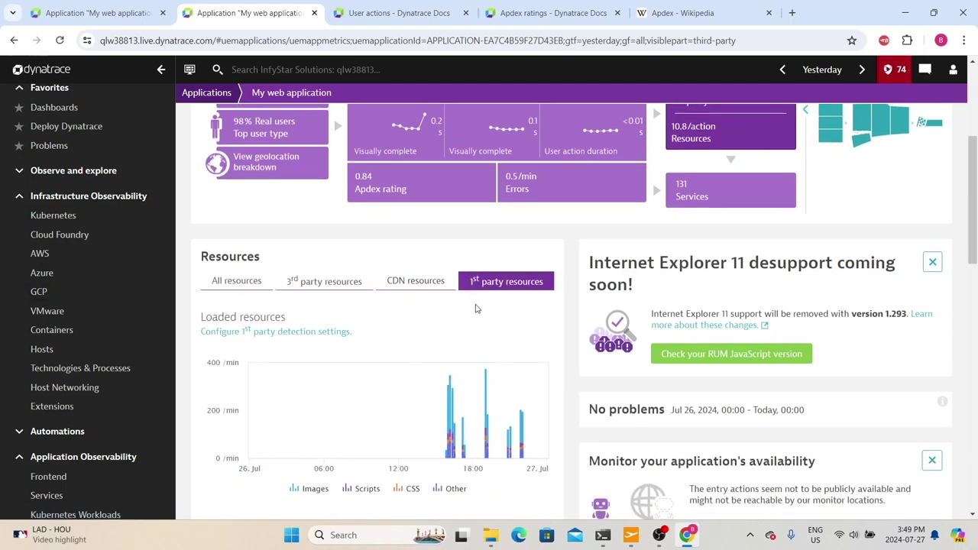
left_click(325, 281)
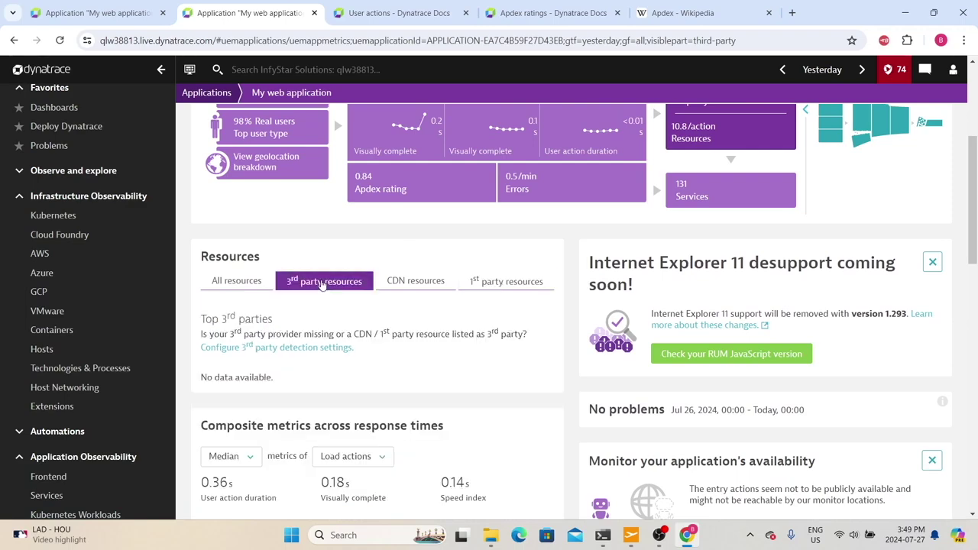
left_click(420, 289)
Open the Services details in Performance analysis and review the called services with their response times, requests and error rates.
scroll(688, 367, "up", 3)
left_click(747, 388)
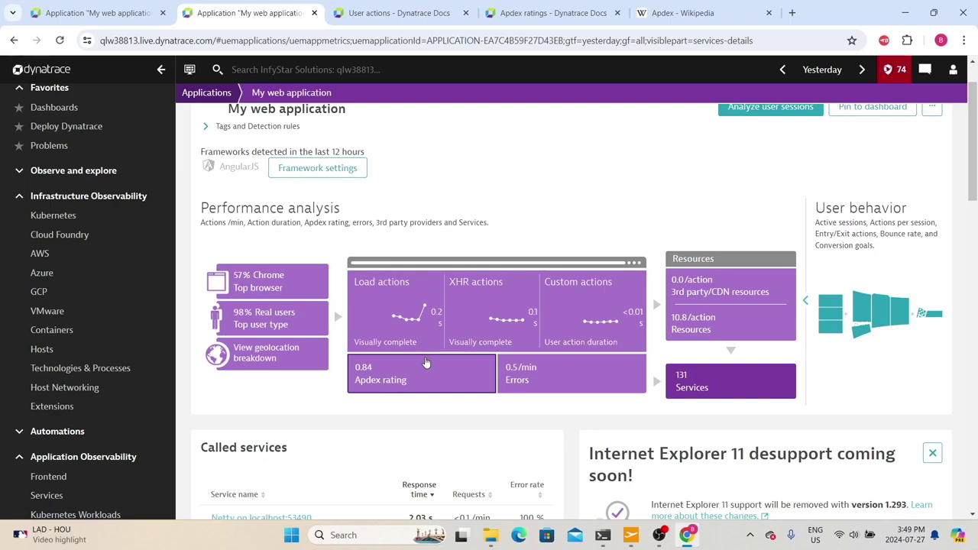
scroll(427, 363, "down", 3)
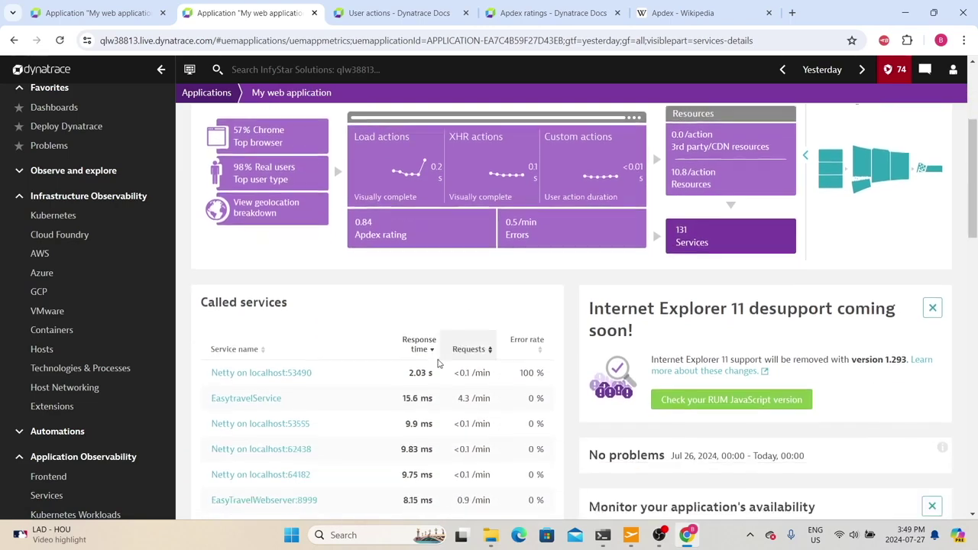
Review the rest of the called services and open the User behavior breakdown of new and returning users.
scroll(313, 337, "down", 5)
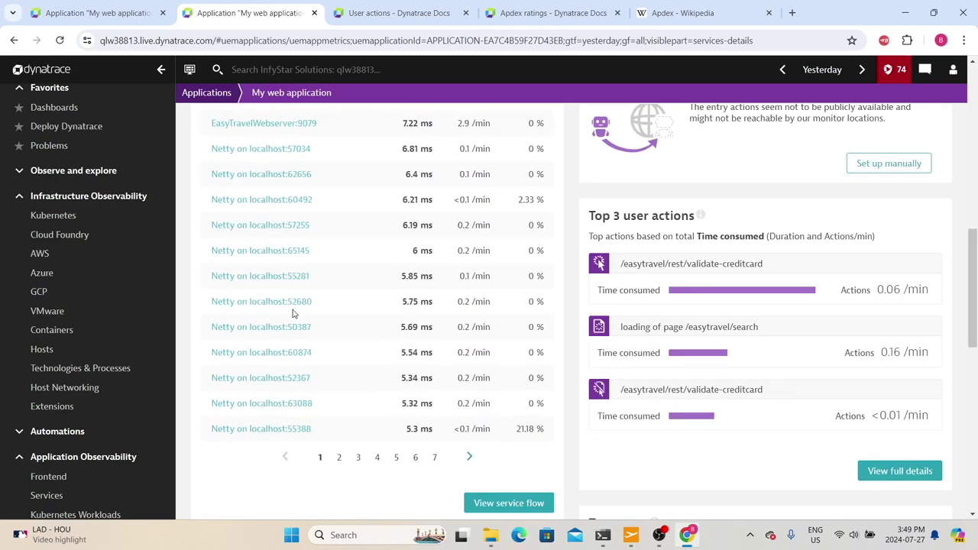
scroll(293, 313, "up", 8)
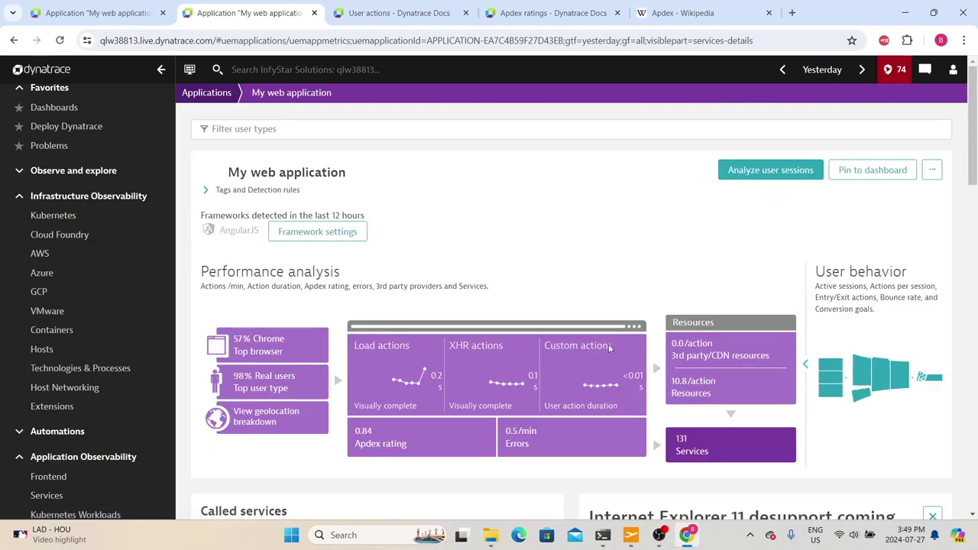
left_click(842, 378)
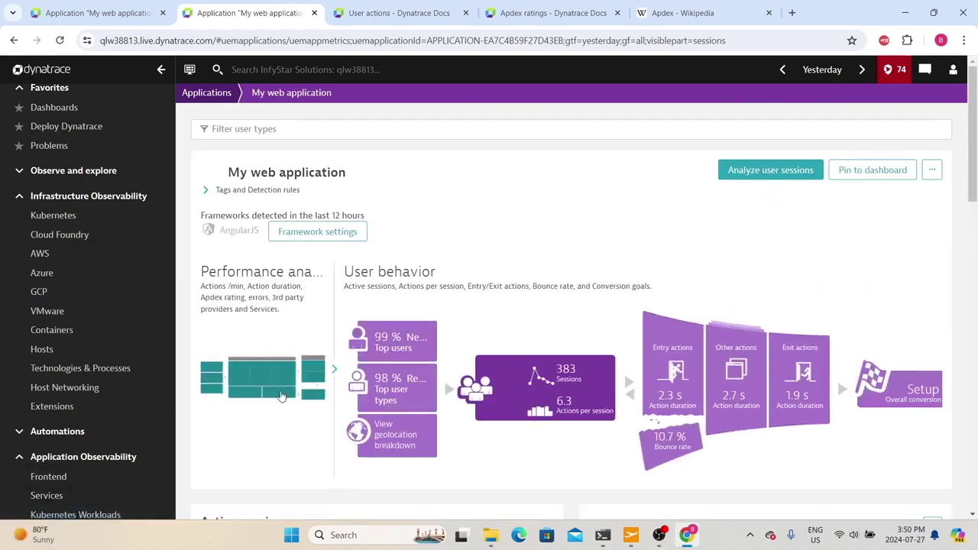
left_click(396, 343)
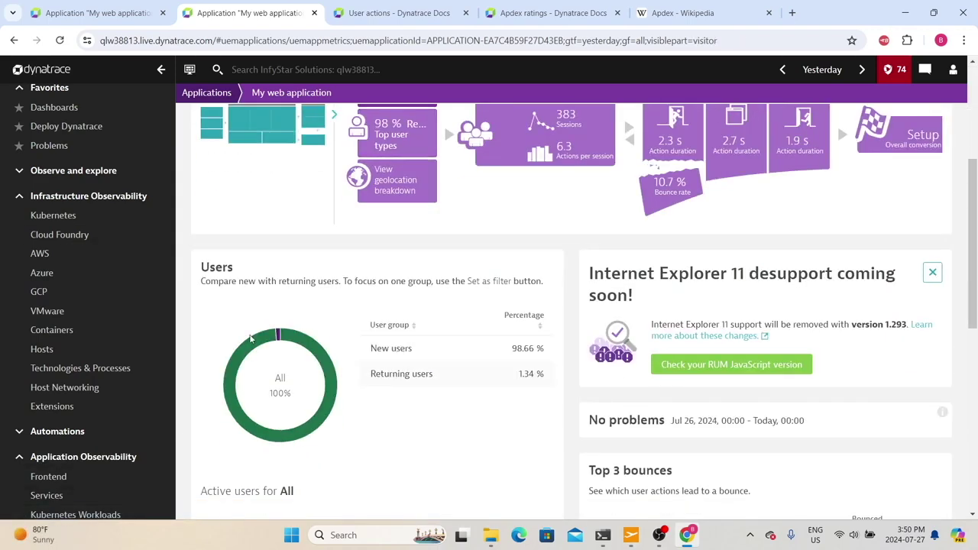
Open the Top user types details in User behavior and review the user type shares and active users chart.
scroll(290, 350, "up", 2)
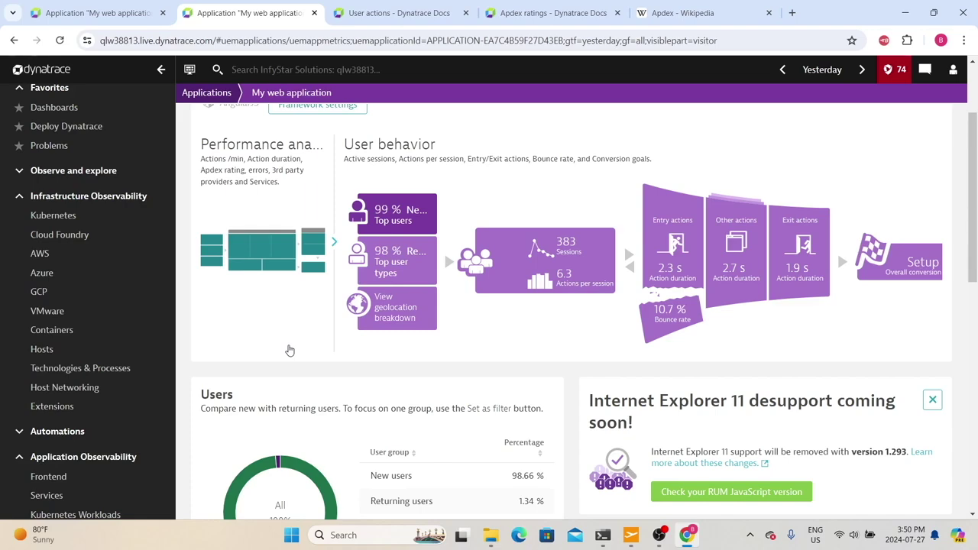
left_click(397, 261)
scroll(380, 292, "down", 2)
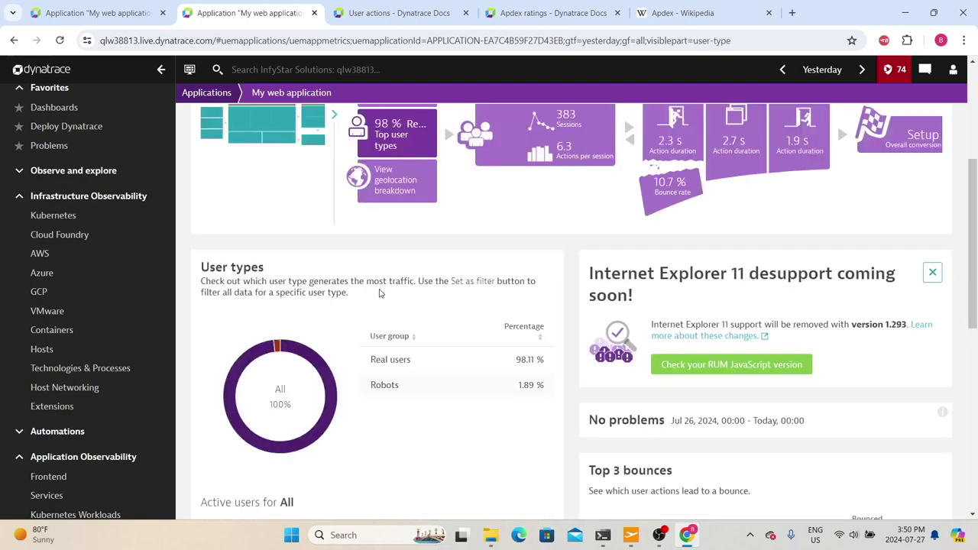
scroll(371, 323, "down", 4)
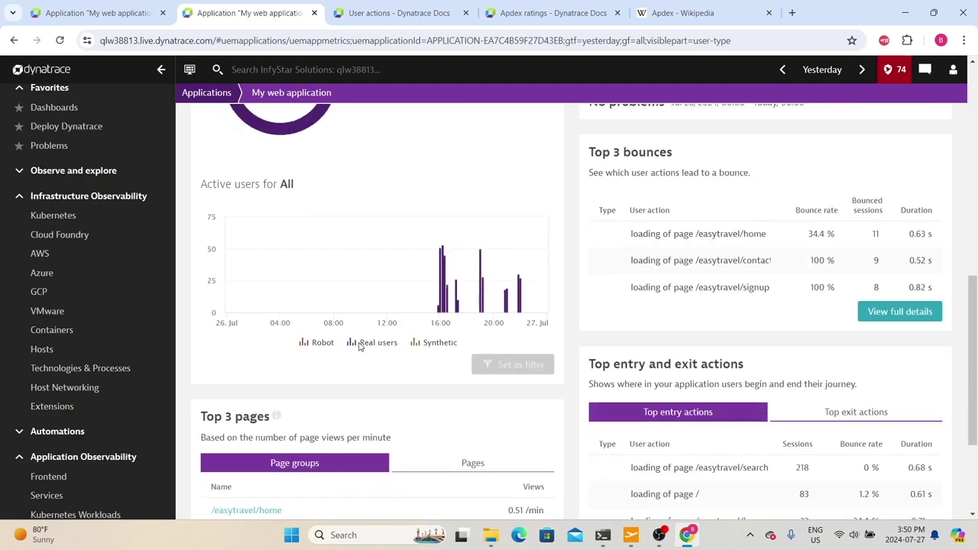
Open the geolocation breakdown in User behavior and review the active sessions by country.
scroll(361, 343, "up", 6)
left_click(395, 307)
scroll(397, 307, "down", 5)
scroll(398, 307, "down", 1)
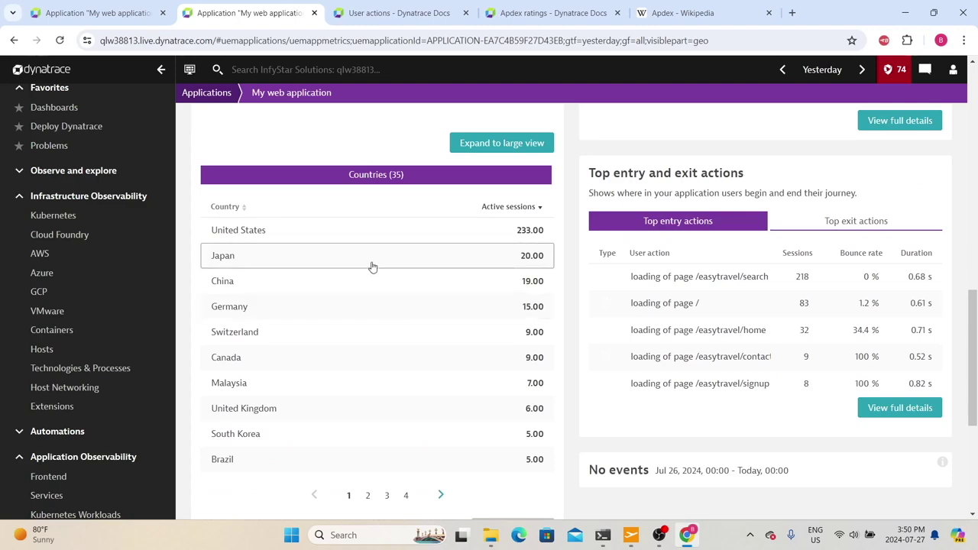
Open the Sessions details in User behavior and review the active sessions and user engagement charts.
scroll(329, 400, "up", 8)
left_click(592, 321)
scroll(592, 322, "down", 7)
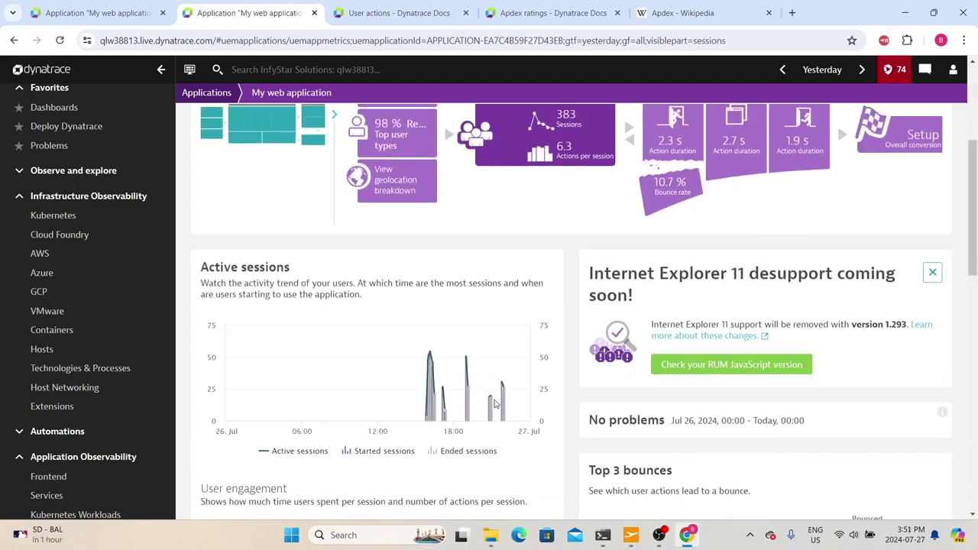
scroll(493, 402, "down", 5)
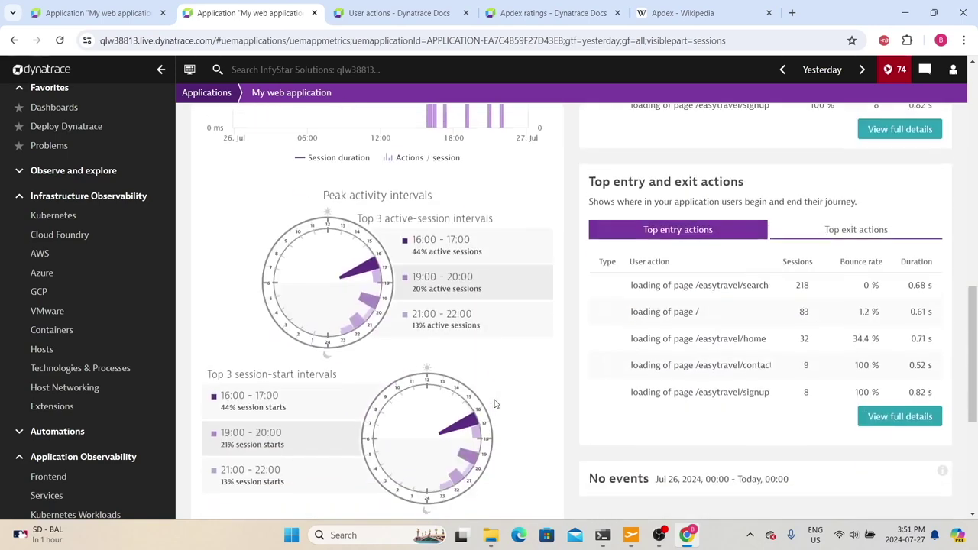
Examine the peak activity intervals, highlighting the top active-session interval of 16:00 - 17:00.
left_click_drag(323, 188, 468, 196)
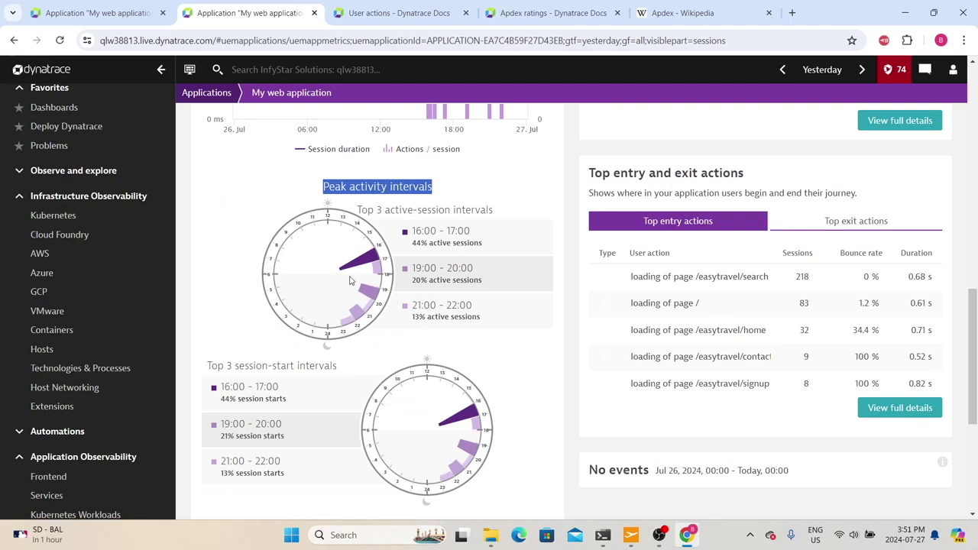
left_click_drag(412, 233, 483, 234)
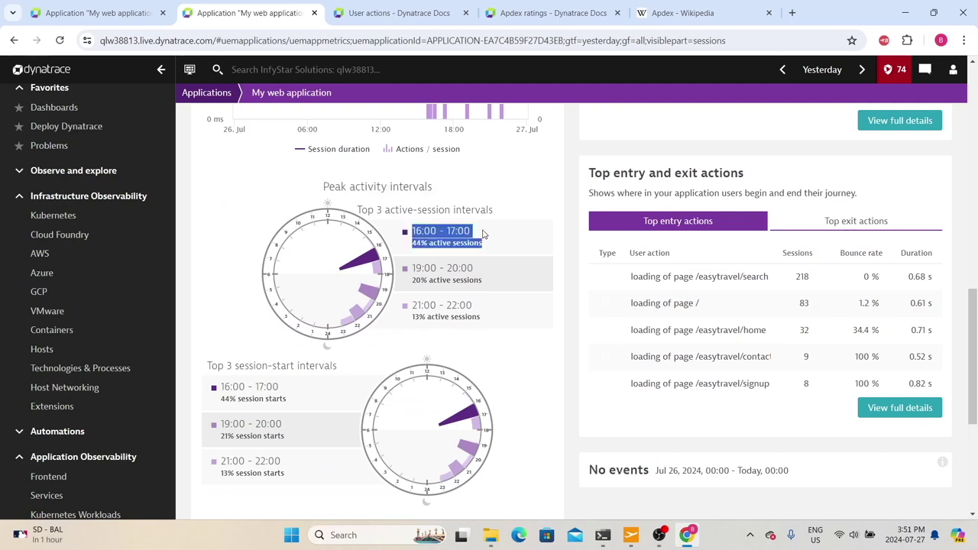
left_click(488, 251)
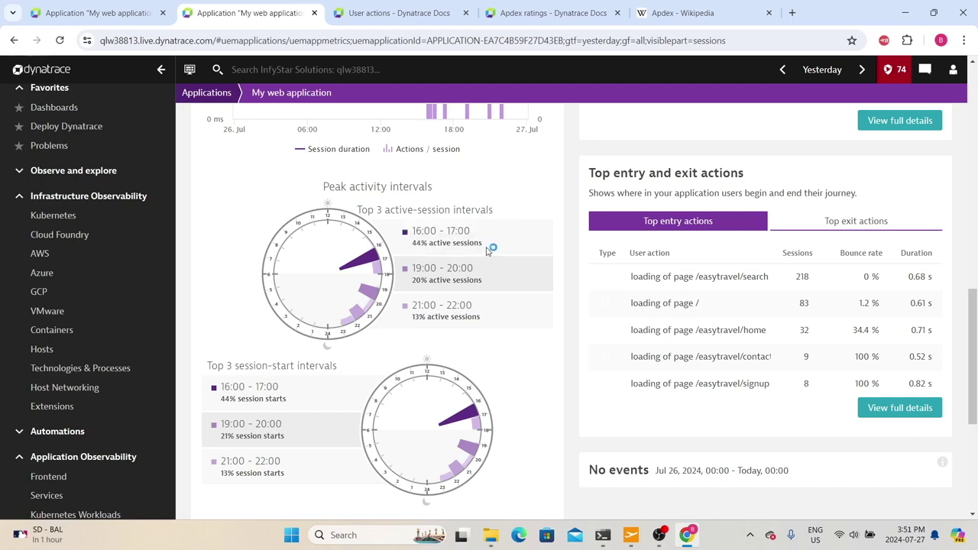
left_click_drag(488, 251, 358, 211)
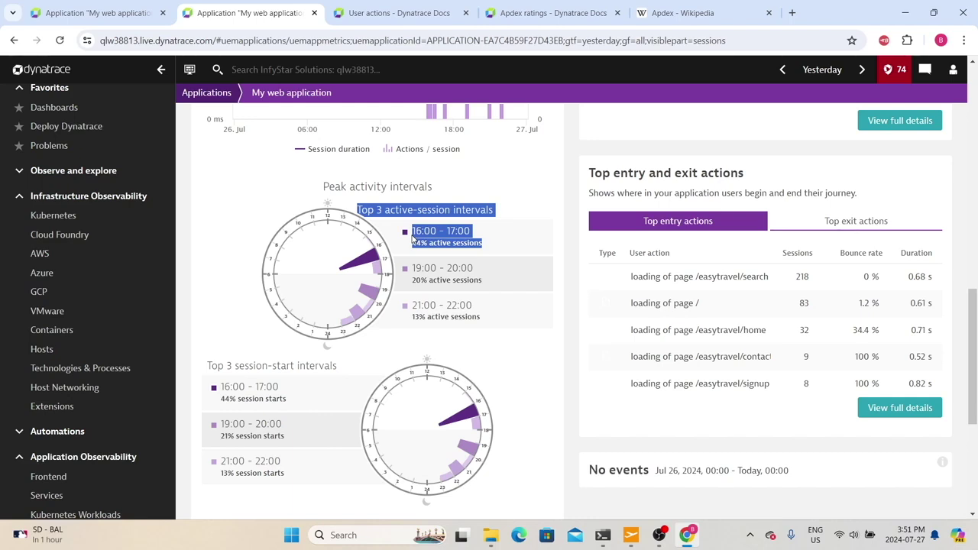
Open all page groups from Top 3 pages, review their multidimensional analysis, and return to the My web application overview.
scroll(413, 239, "down", 4)
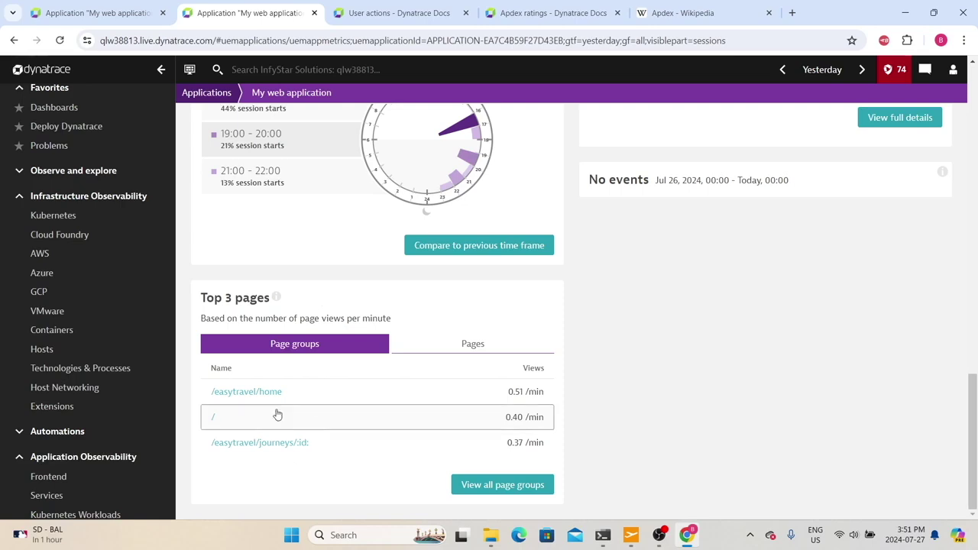
scroll(352, 479, "up", 3)
scroll(459, 486, "down", 3)
left_click(524, 487)
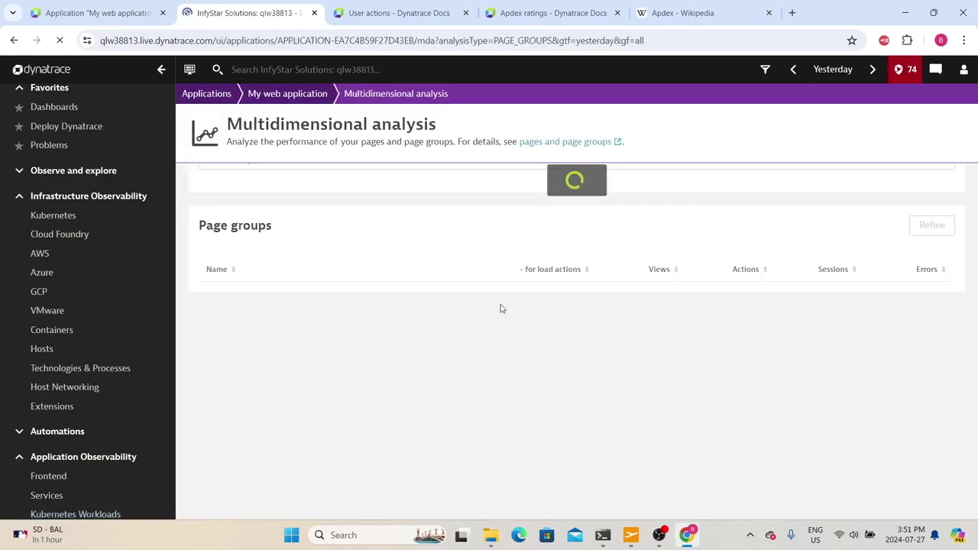
scroll(501, 309, "down", 3)
scroll(502, 308, "up", 3)
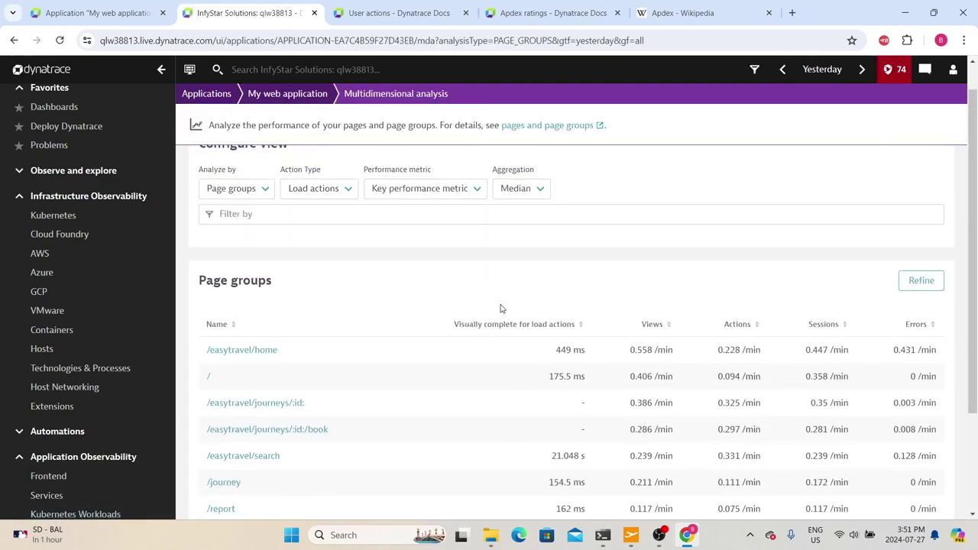
scroll(459, 317, "down", 3)
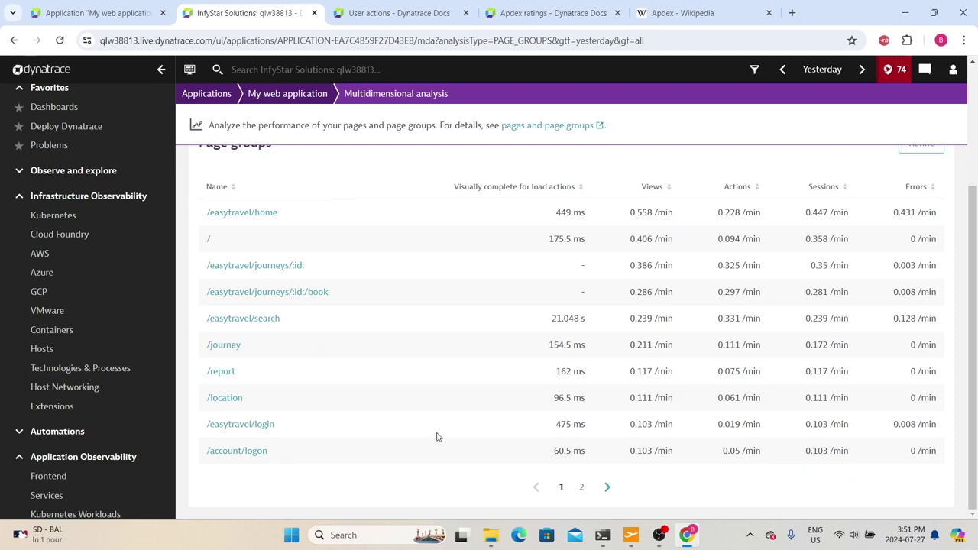
key("alt+Left")
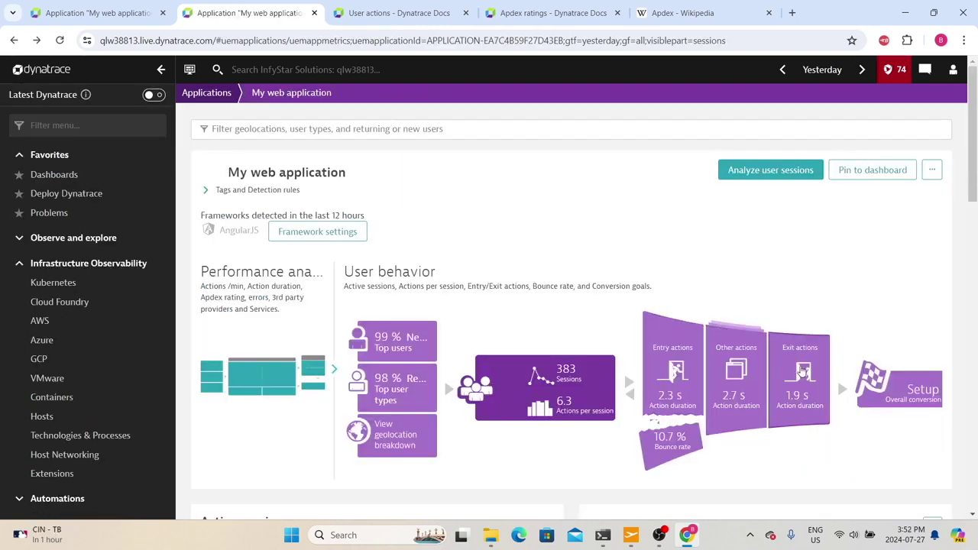
Review the Top 3 bounces of My web application with their bounce rates, bounced sessions and durations.
scroll(802, 370, "down", 6)
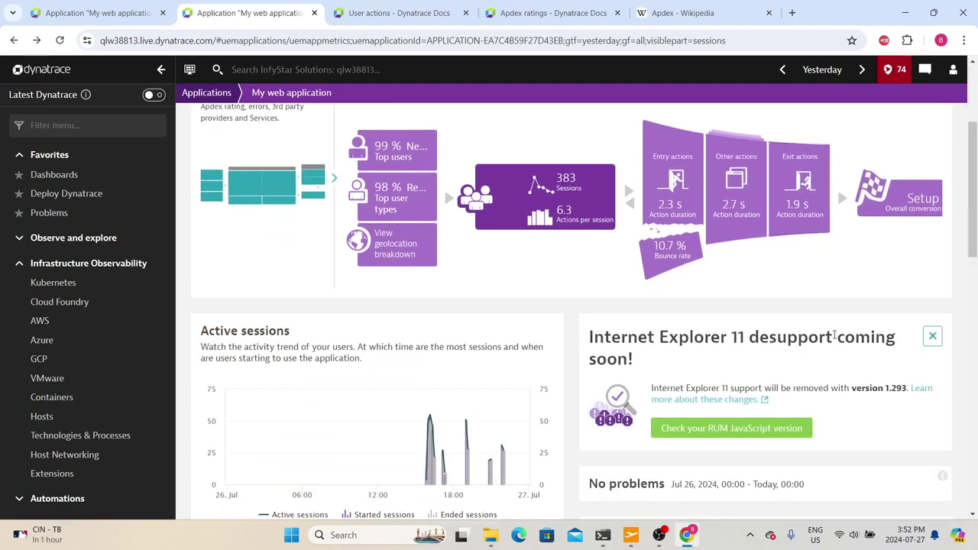
scroll(808, 262, "down", 2)
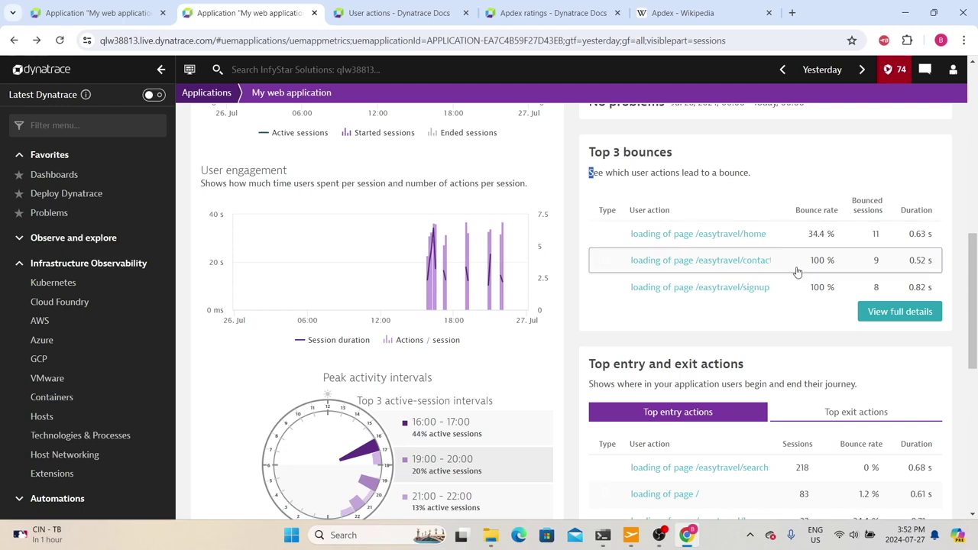
scroll(764, 301, "up", 1)
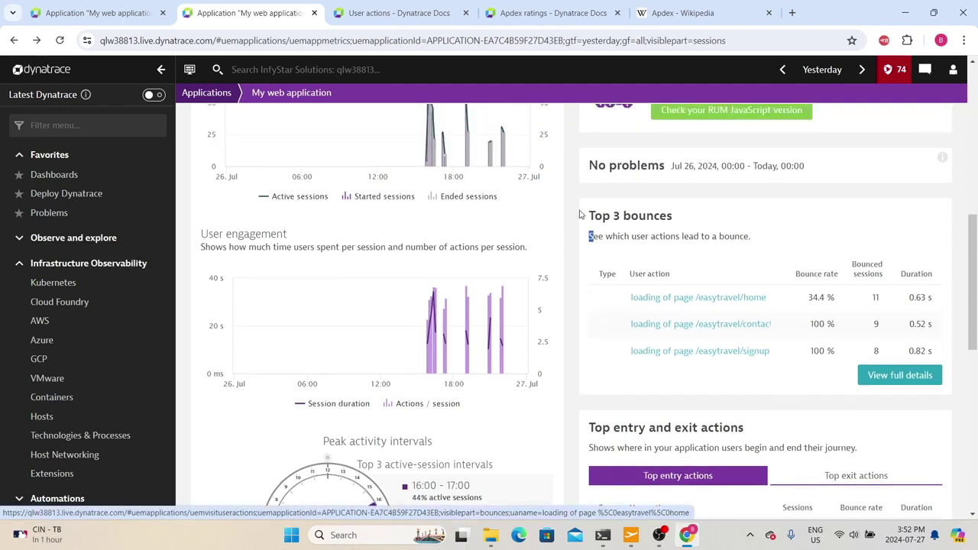
View the top exit and top entry actions of My web application and check its events section.
scroll(675, 217, "down", 4)
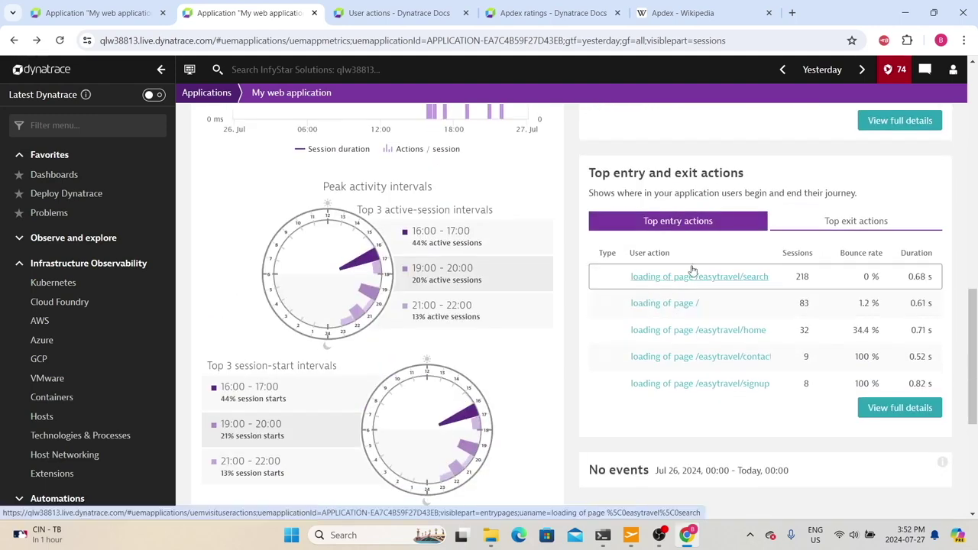
left_click(787, 223)
left_click(678, 222)
scroll(609, 237, "down", 4)
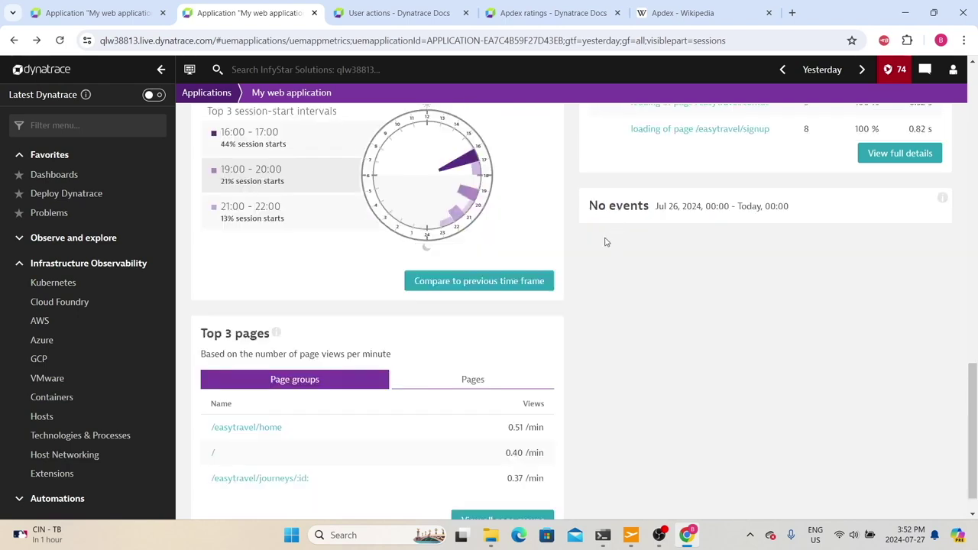
left_click_drag(591, 205, 799, 212)
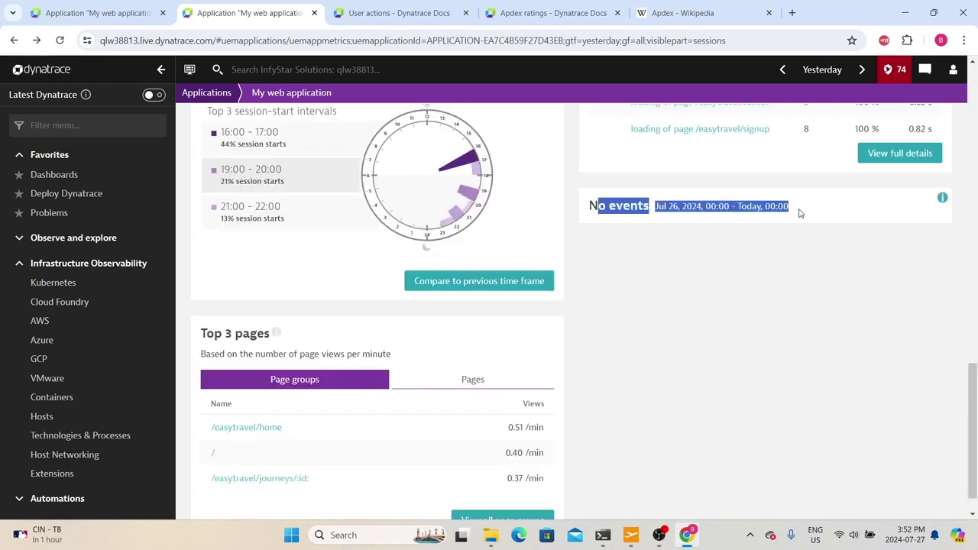
Switch back to Performance analysis and review the impact of user actions on performance, starting with the load actions chart.
scroll(281, 182, "up", 8)
left_click(367, 145)
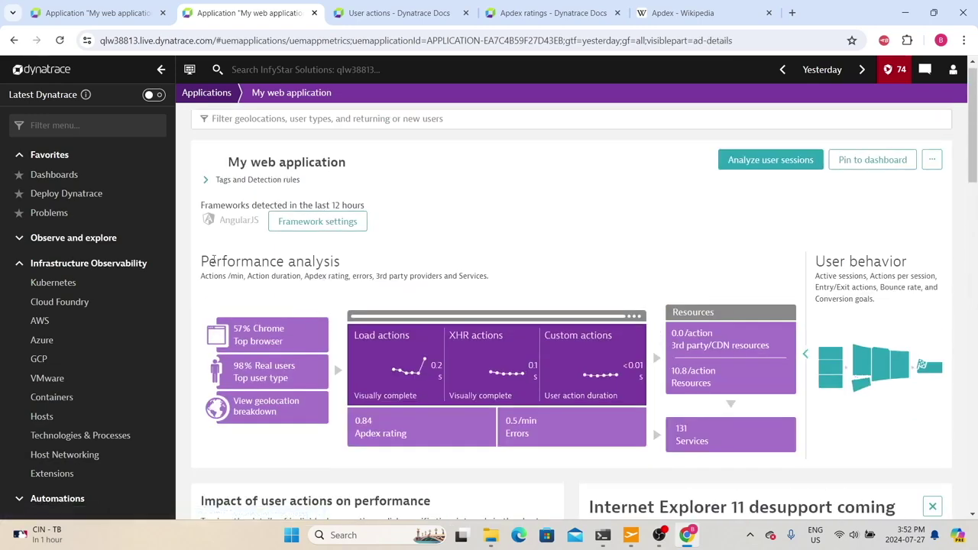
scroll(394, 322, "down", 5)
scroll(395, 322, "down", 4)
scroll(336, 306, "up", 1)
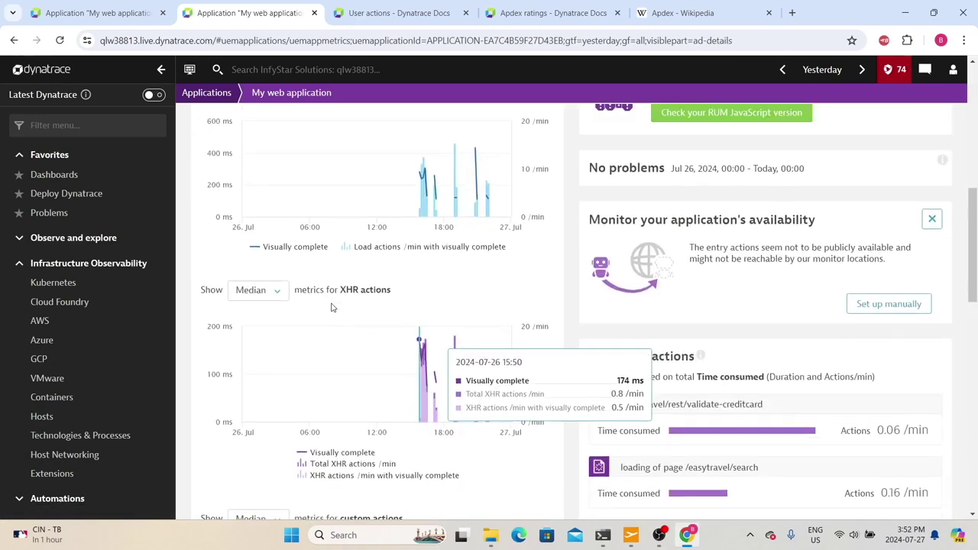
scroll(417, 263, "up", 1)
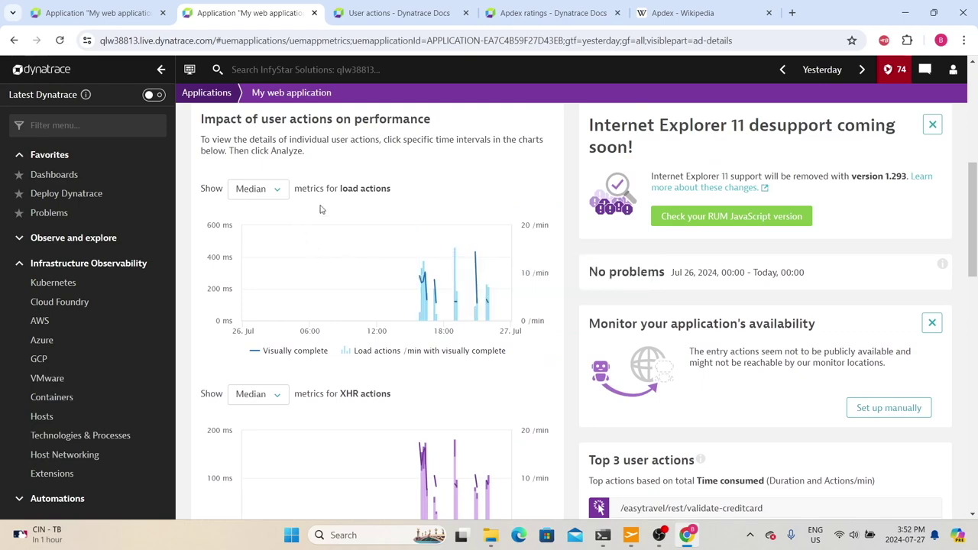
left_click_drag(208, 118, 435, 124)
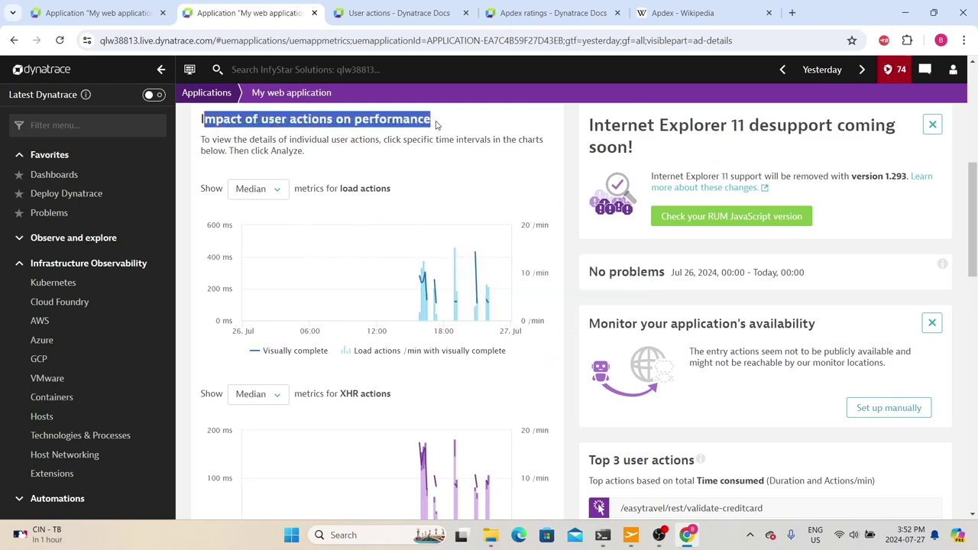
Examine the median metrics charts for XHR actions and custom actions.
scroll(395, 191, "down", 6)
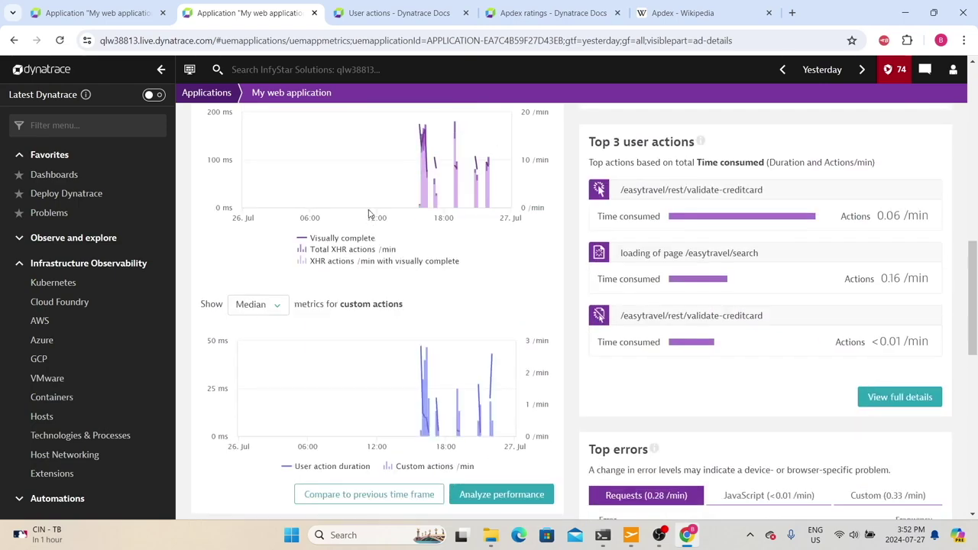
scroll(378, 243, "up", 3)
left_click_drag(335, 202, 400, 202)
left_click_drag(350, 431, 405, 431)
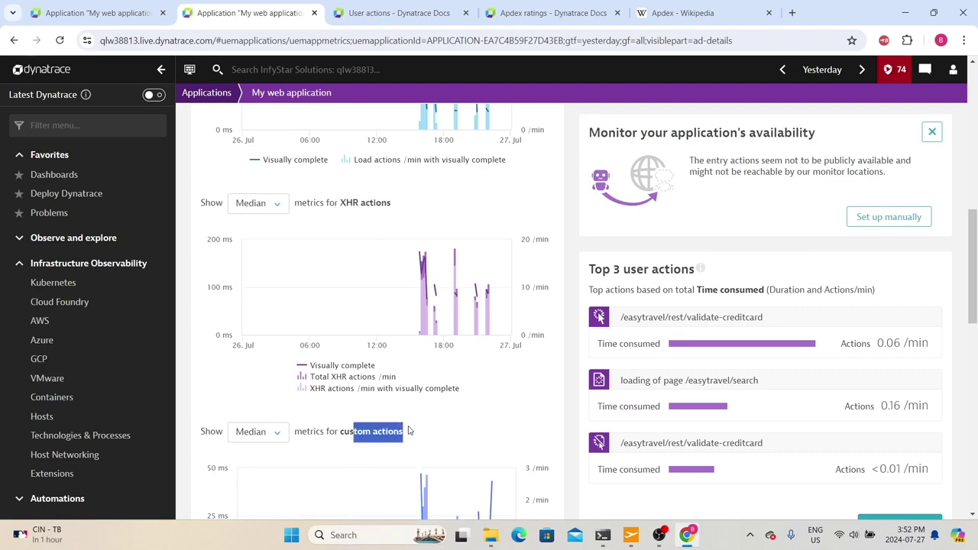
Show all composite metrics across response times for load actions and review them, highlighting user action duration and visually complete.
scroll(405, 432, "down", 6)
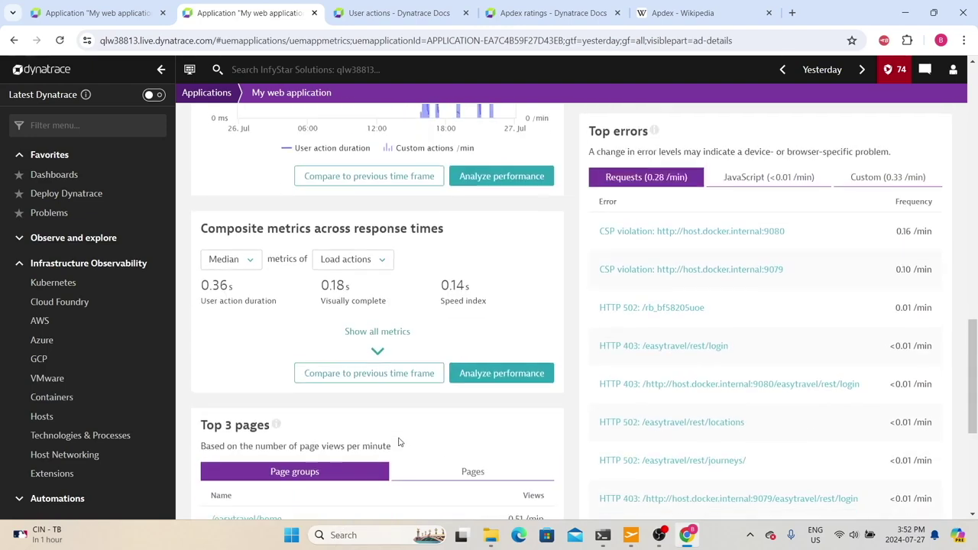
left_click(378, 350)
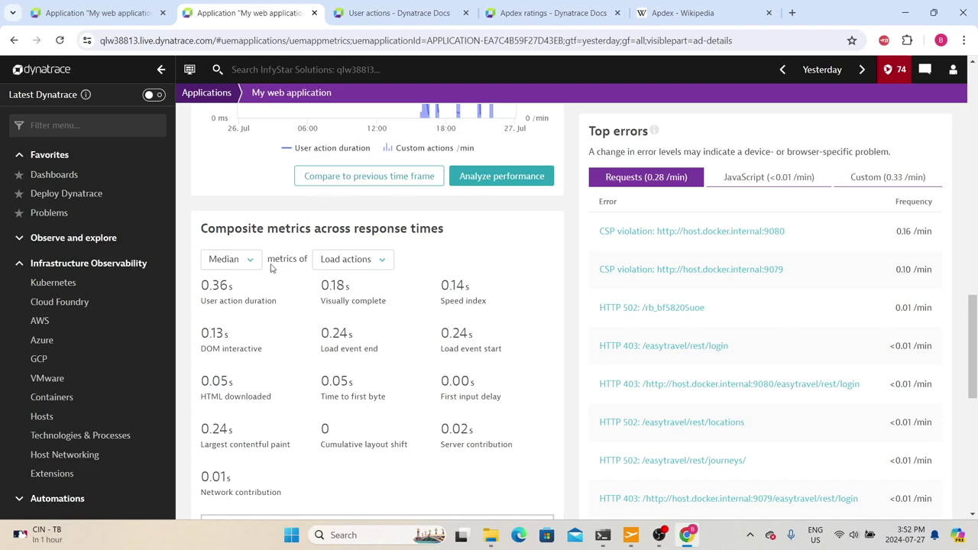
scroll(297, 334, "down", 3)
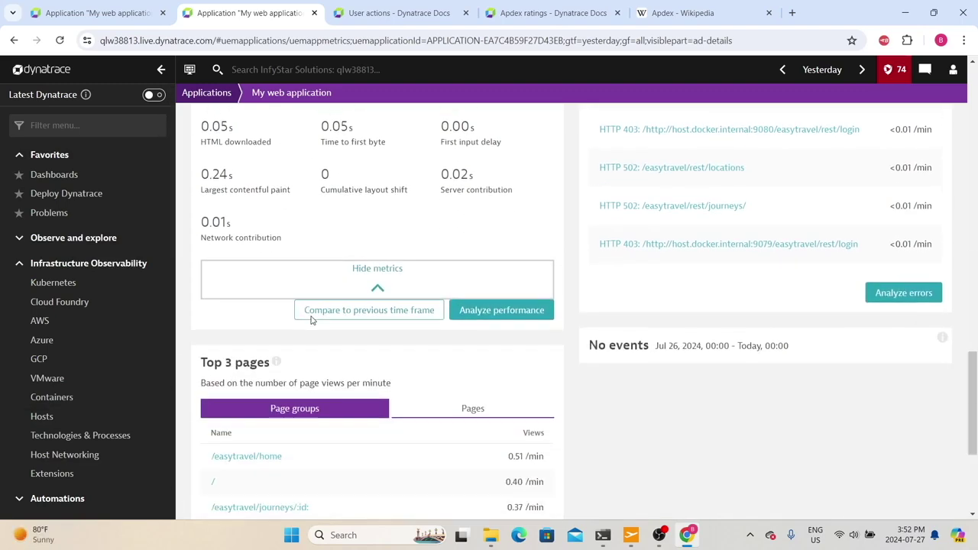
scroll(310, 319, "up", 2)
left_click_drag(200, 244, 388, 243)
left_click(388, 243)
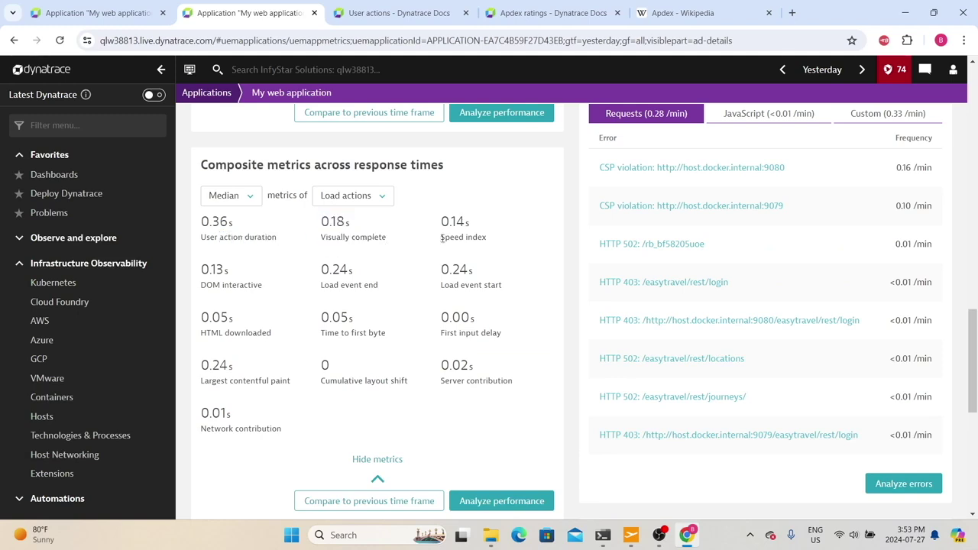
Review the remaining composite metrics, including DOM interactive, and the top 3 pages and top 3 included domains of My web application.
left_click_drag(263, 288, 195, 294)
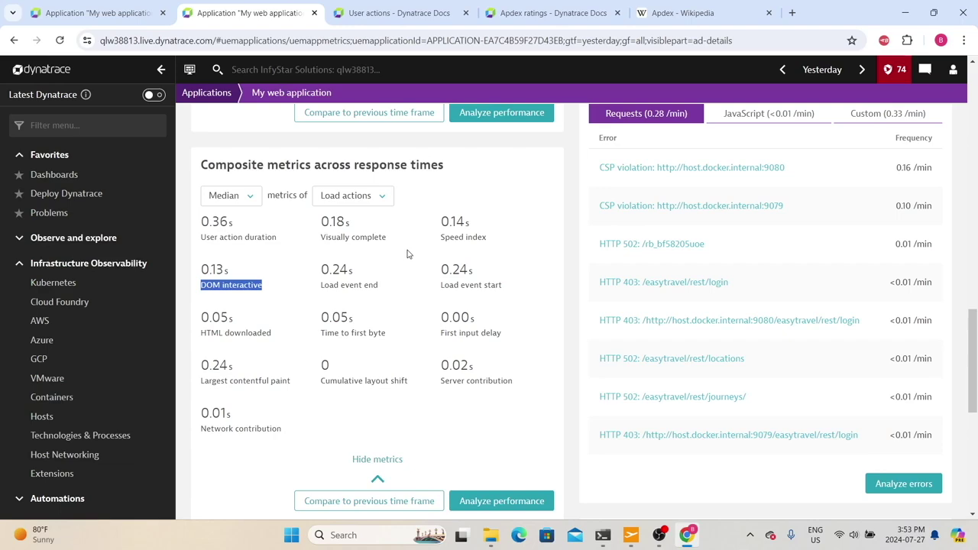
scroll(408, 254, "down", 6)
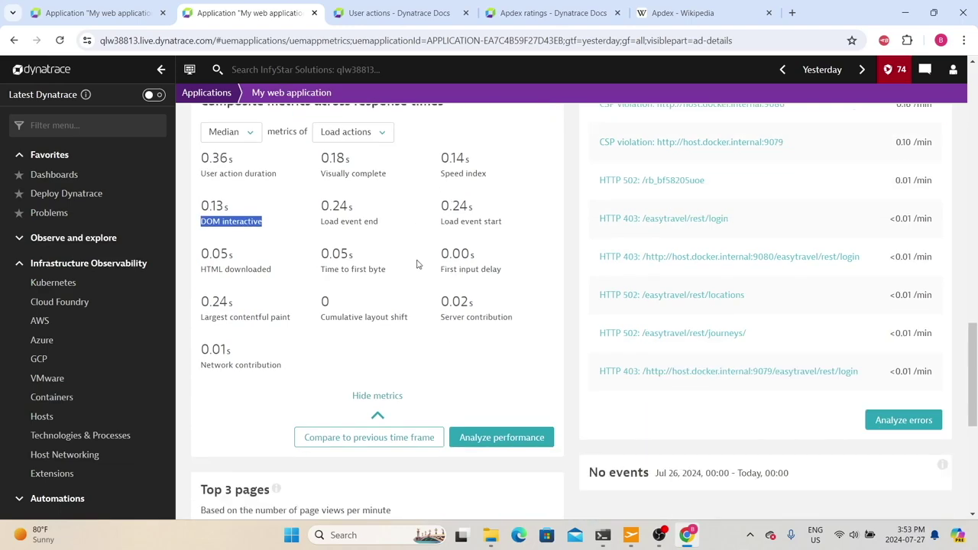
left_click_drag(204, 360, 342, 358)
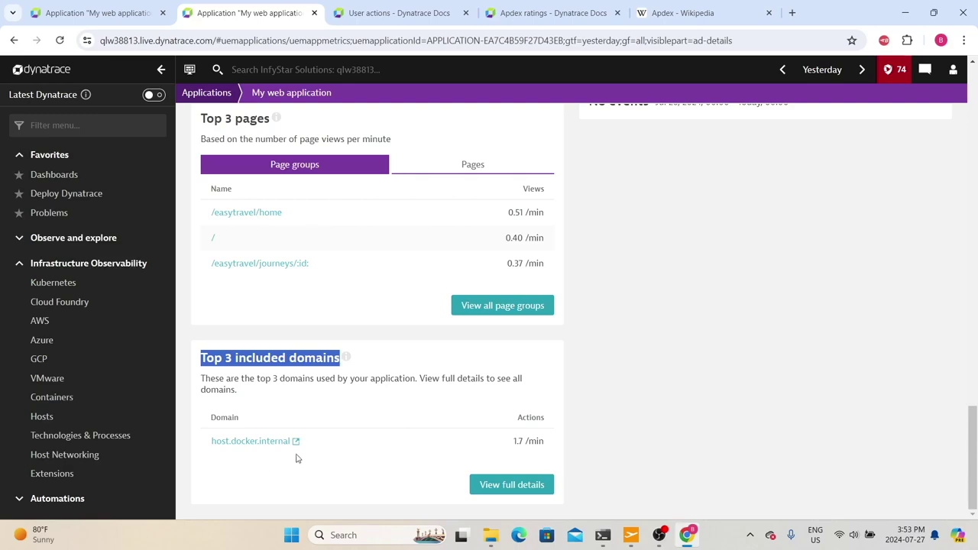
Review the application's top 3 user actions ranked by total time consumed.
scroll(248, 457, "up", 3)
scroll(248, 457, "down", 8)
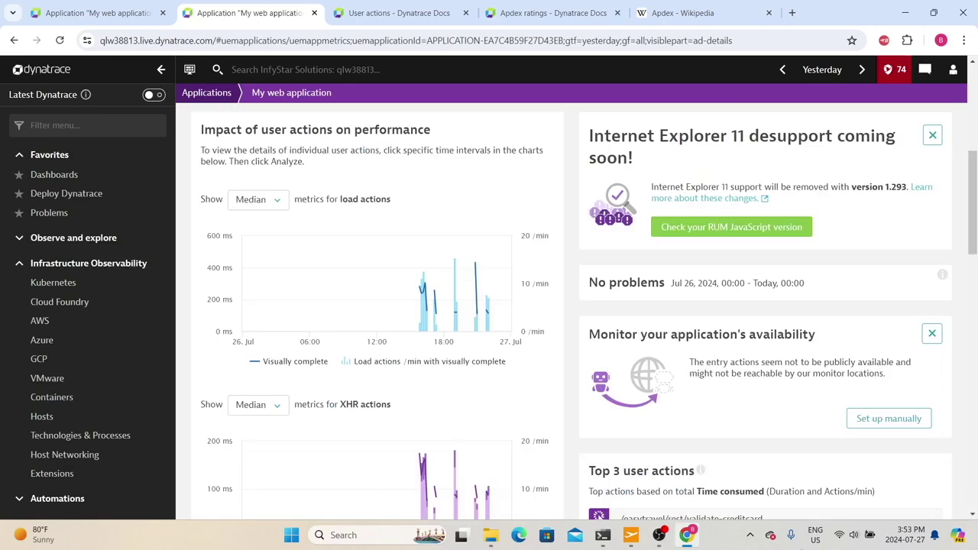
scroll(750, 456, "down", 3)
left_click_drag(588, 217, 697, 223)
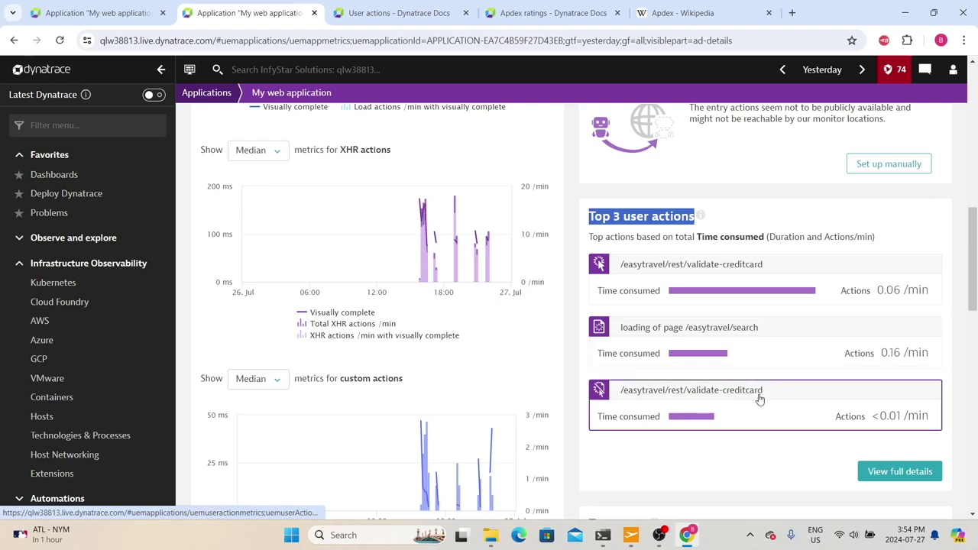
scroll(738, 316, "down", 3)
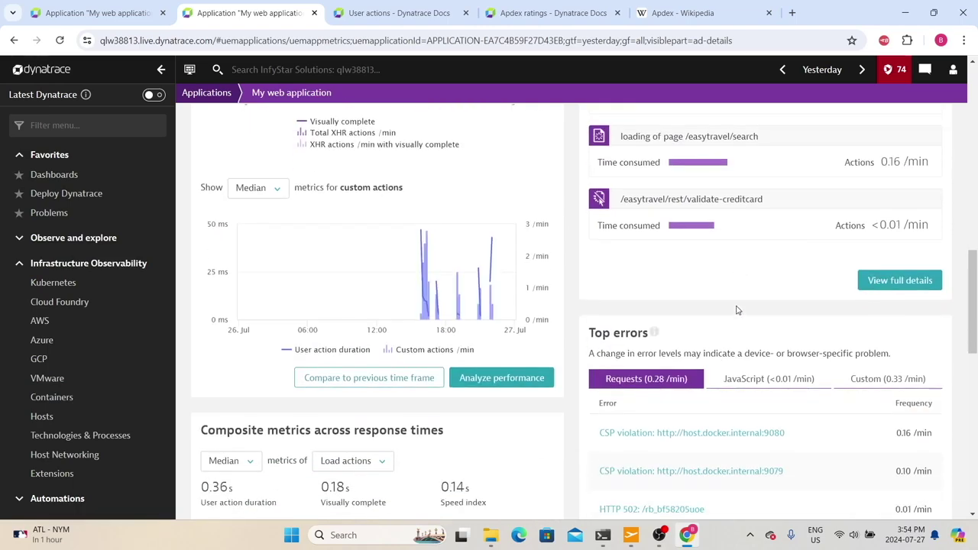
Examine the application's top request errors and its events section.
scroll(739, 310, "down", 3)
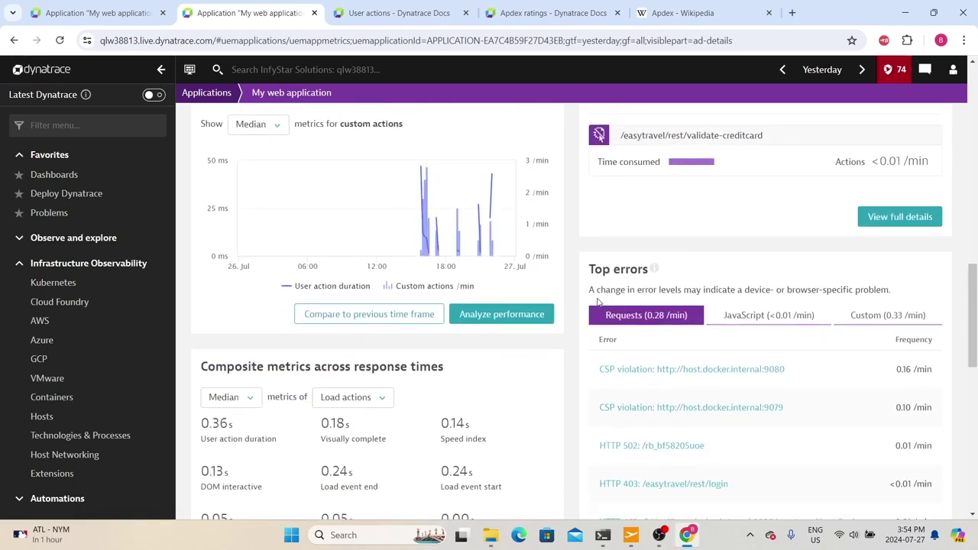
scroll(681, 465, "up", 2)
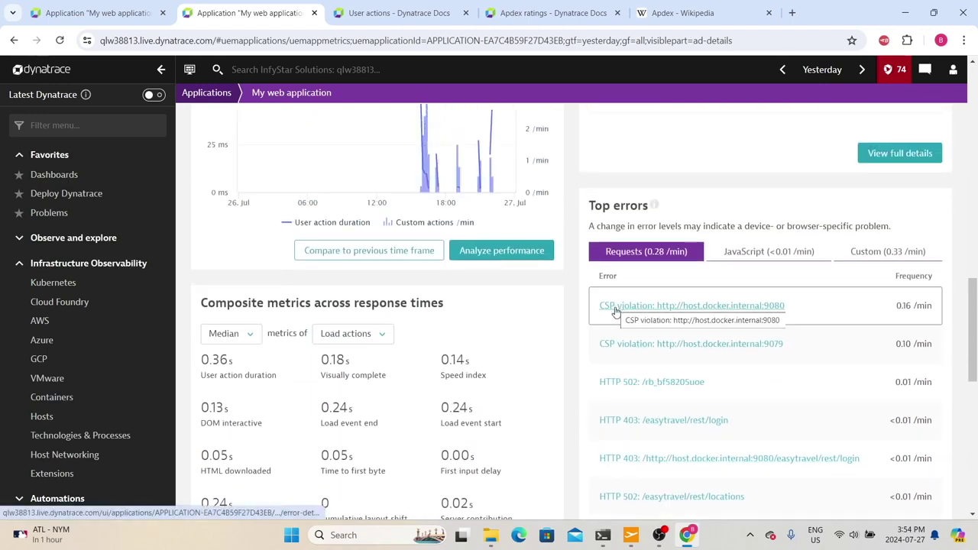
scroll(730, 348, "down", 2)
scroll(696, 343, "down", 1)
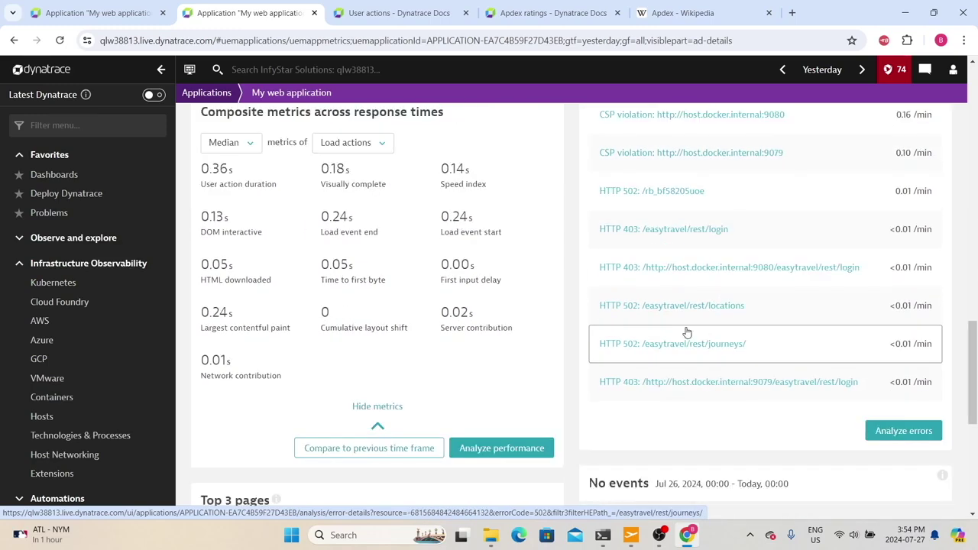
scroll(686, 333, "down", 2)
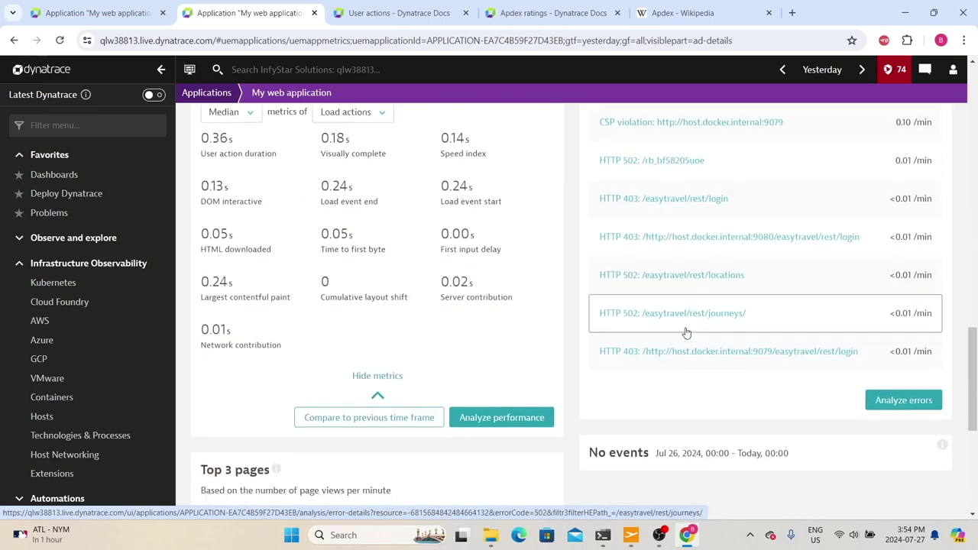
scroll(666, 306, "up", 3)
scroll(654, 314, "down", 2)
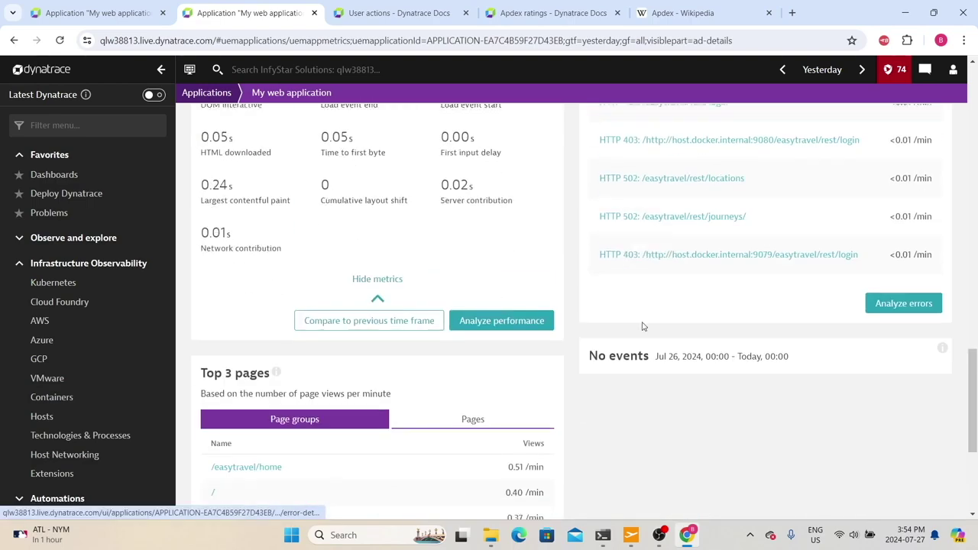
Open the user sessions analysis for My web application and sort the session list by longest duration.
scroll(730, 359, "up", 8)
scroll(719, 369, "up", 3)
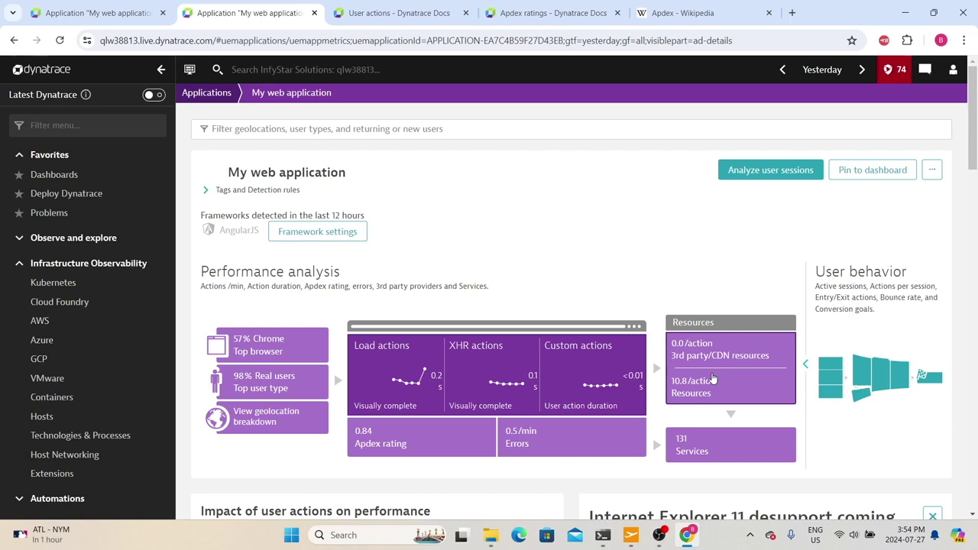
left_click(748, 171)
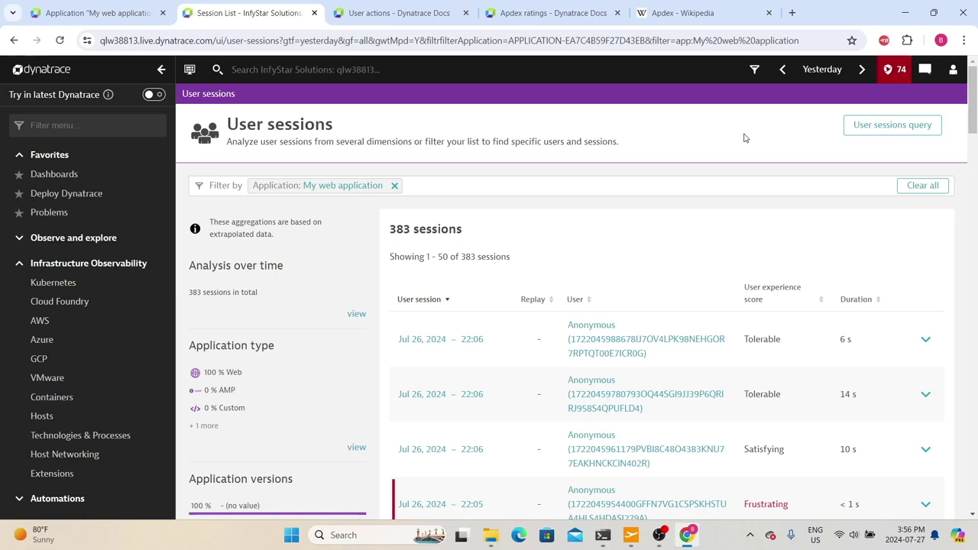
scroll(745, 138, "down", 1)
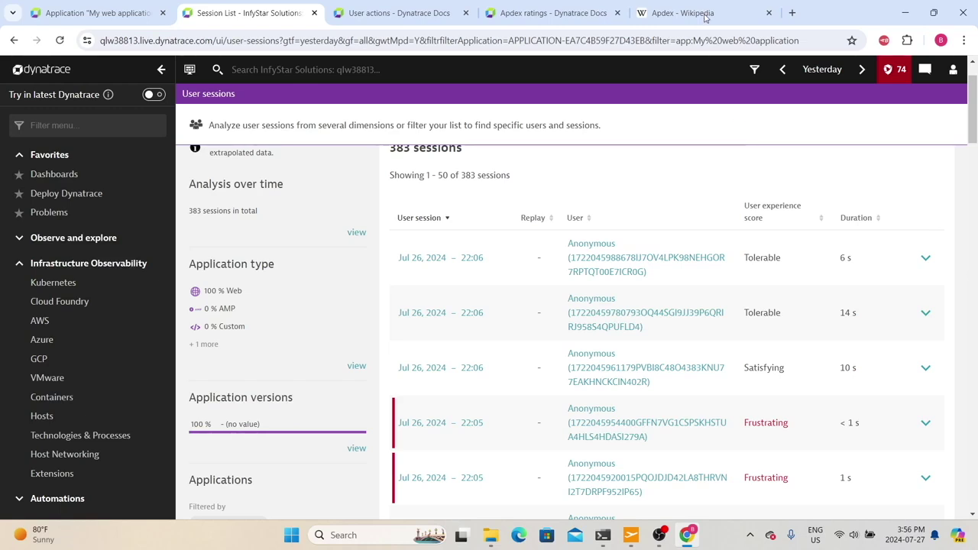
left_click(850, 218)
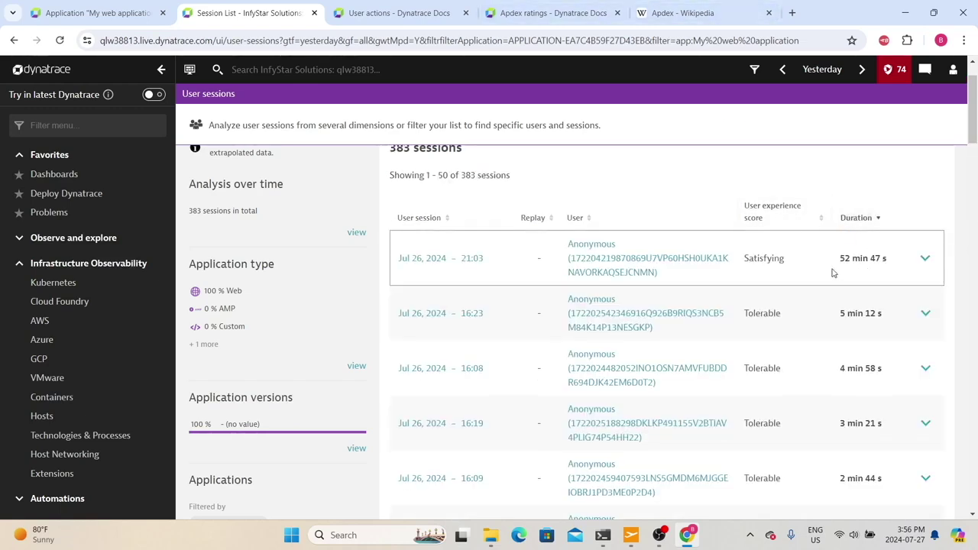
Open the anonymous user with the longest session and review the profile, activity and session list.
left_click(587, 262)
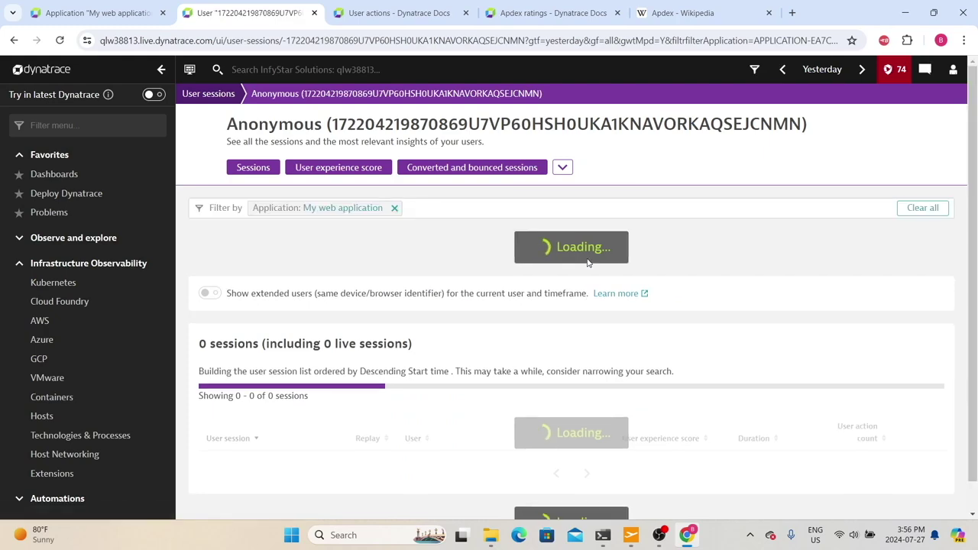
scroll(502, 324, "down", 2)
scroll(204, 210, "up", 1)
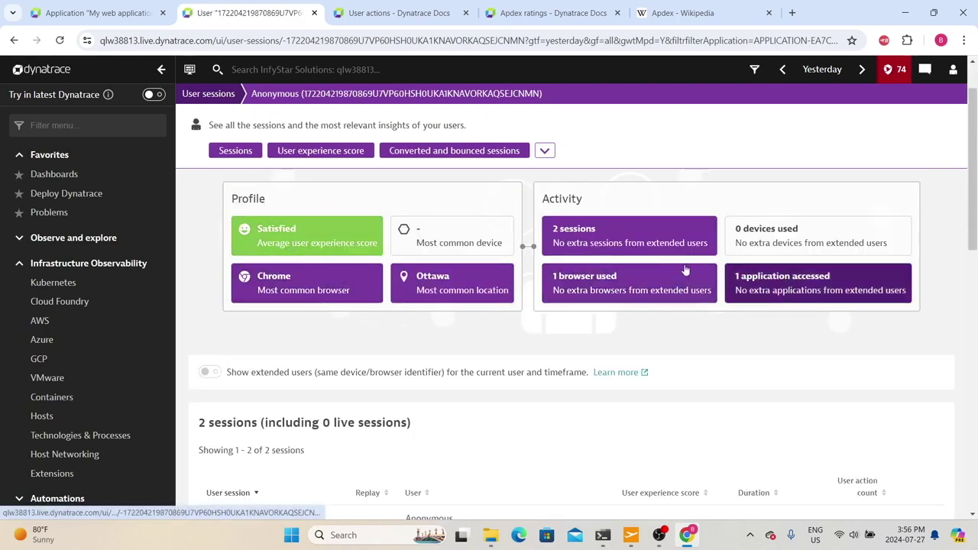
scroll(316, 291, "down", 3)
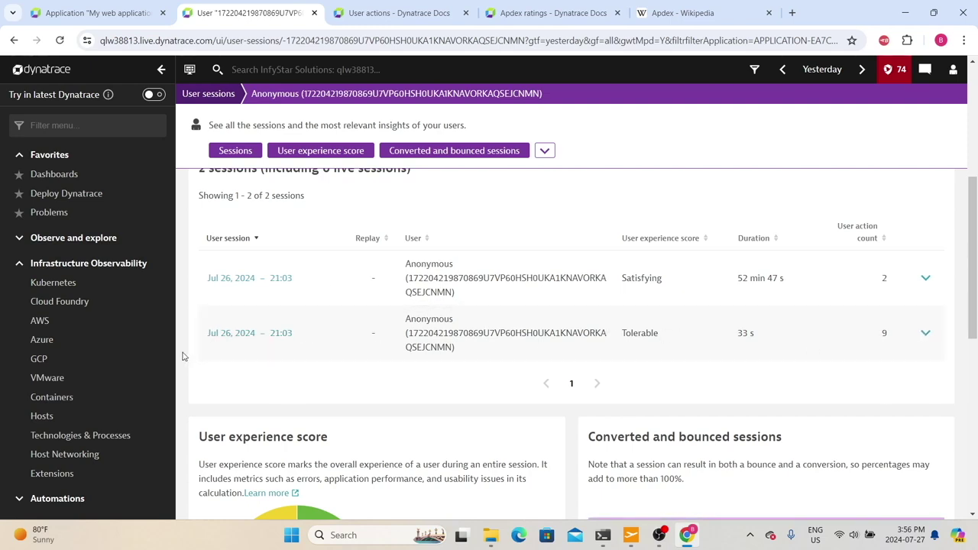
Open the user's 33 s session and review its duration, real user identifier, application type and user experience score.
left_click(244, 337)
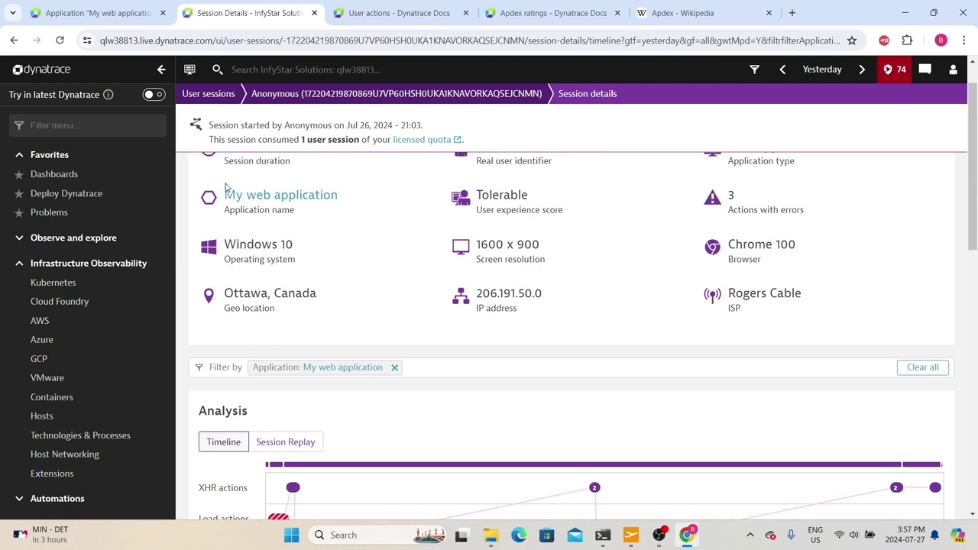
scroll(223, 195, "up", 3)
left_click_drag(294, 225, 223, 205)
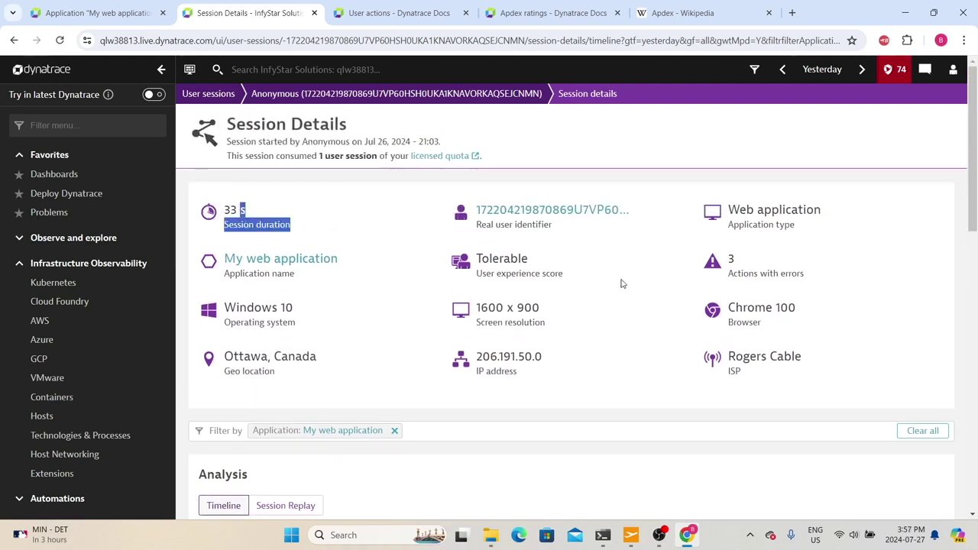
left_click_drag(629, 207, 475, 228)
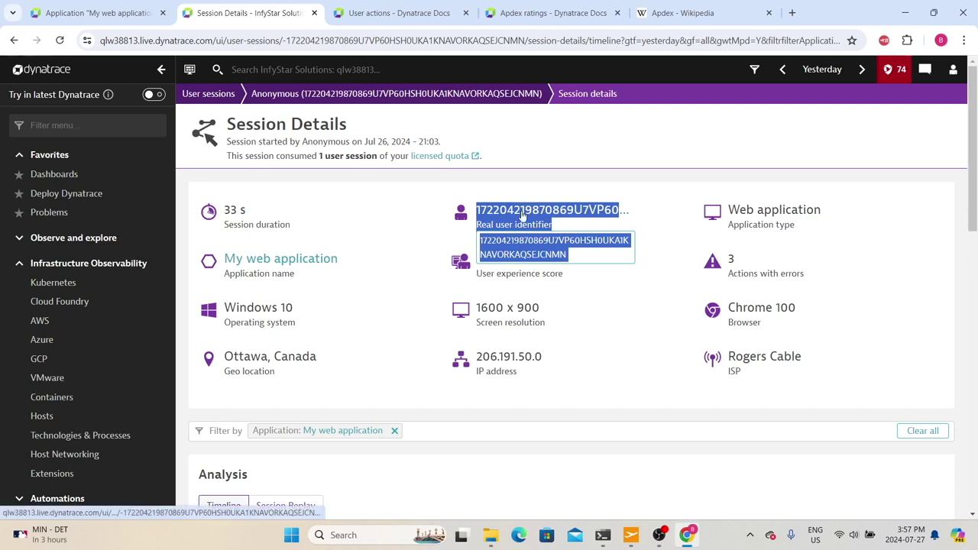
triple_click(728, 220)
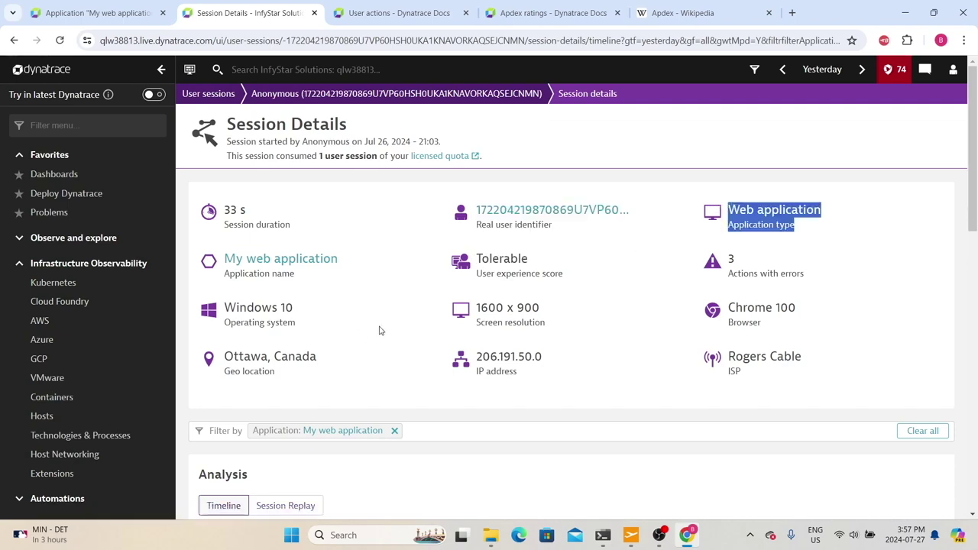
left_click_drag(616, 278, 496, 284)
Review the session's operating system, screen resolution, browser, geolocation, IP address and ISP.
left_click_drag(750, 295, 195, 305)
left_click_drag(548, 313, 477, 308)
left_click(772, 323)
left_click_drag(772, 323, 443, 340)
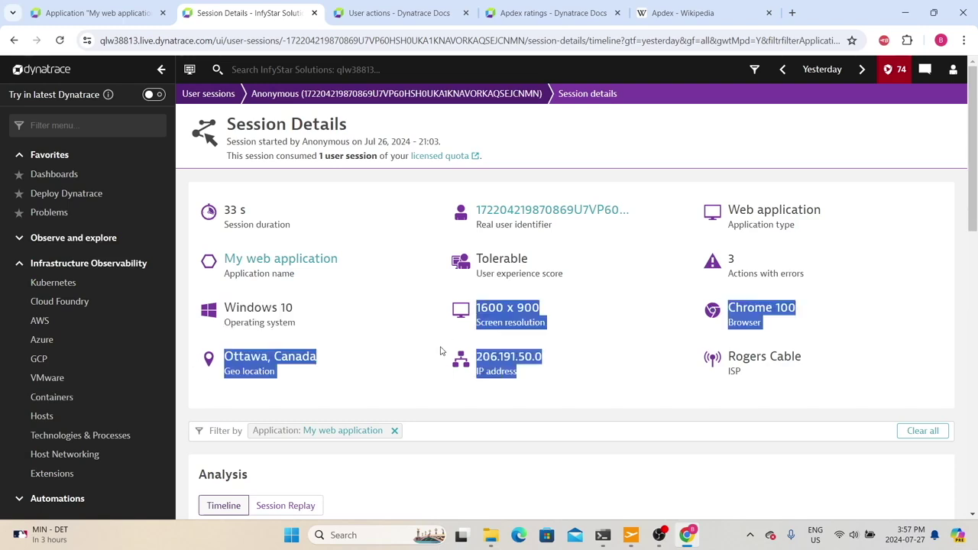
scroll(776, 229, "down", 2)
left_click_drag(751, 187, 697, 160)
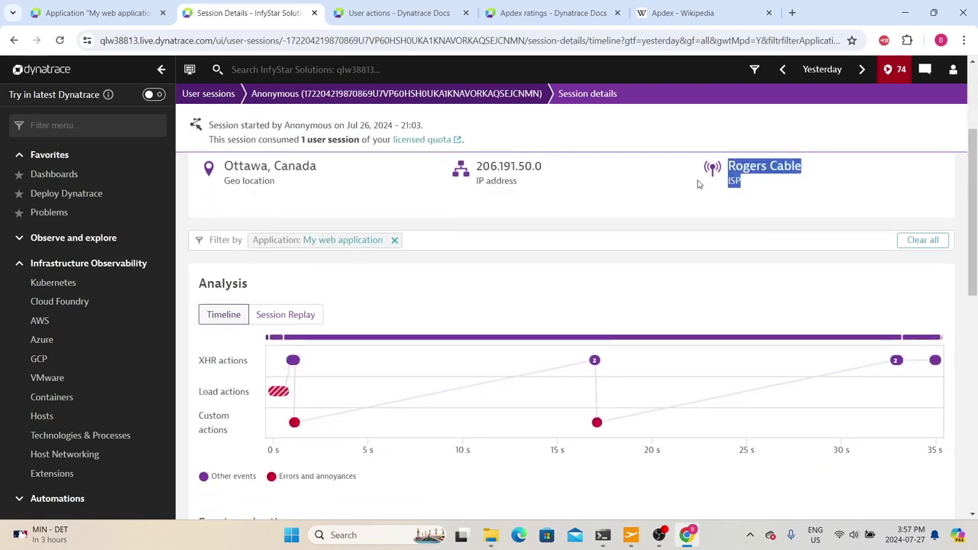
scroll(687, 206, "up", 1)
scroll(687, 207, "up", 2)
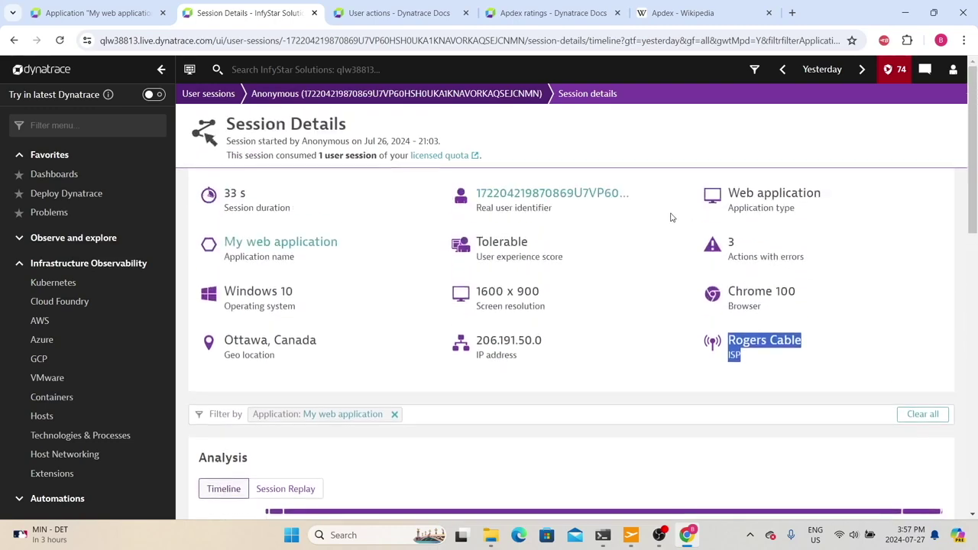
Look through the session's analysis timeline and its list of events and actions.
scroll(671, 216, "down", 4)
scroll(672, 218, "down", 4)
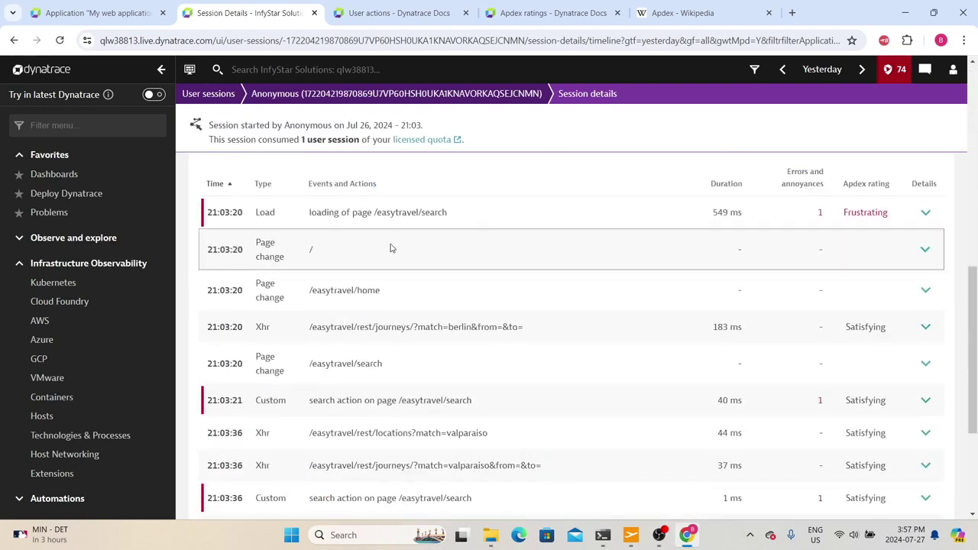
scroll(387, 324, "down", 2)
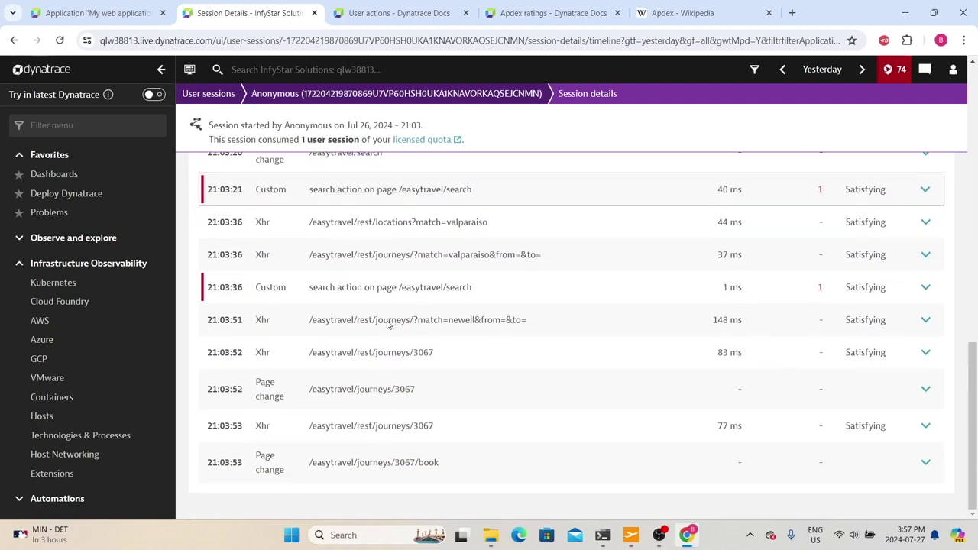
scroll(391, 336, "up", 6)
scroll(396, 348, "down", 3)
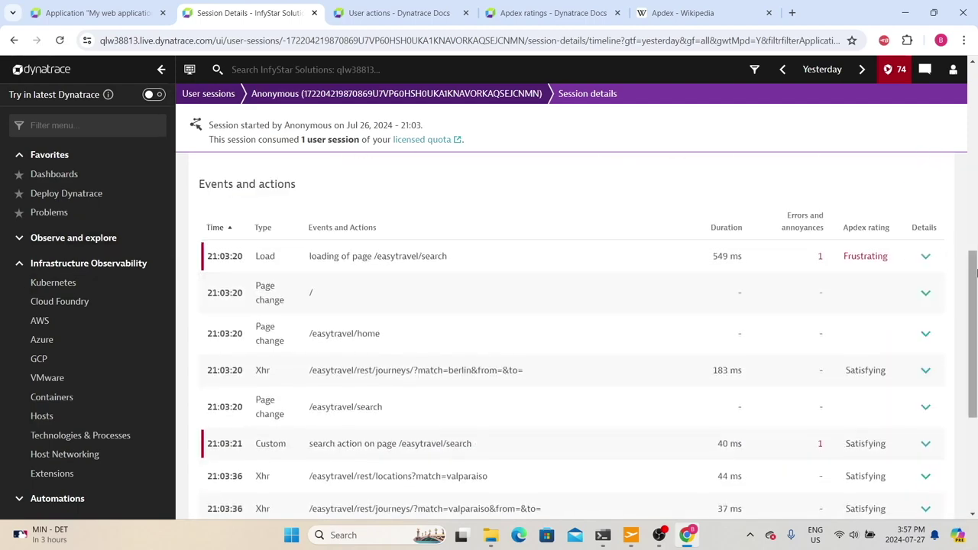
Expand the details of the /easytravel/search page load action and highlight its target URL to review the timings.
left_click(924, 259)
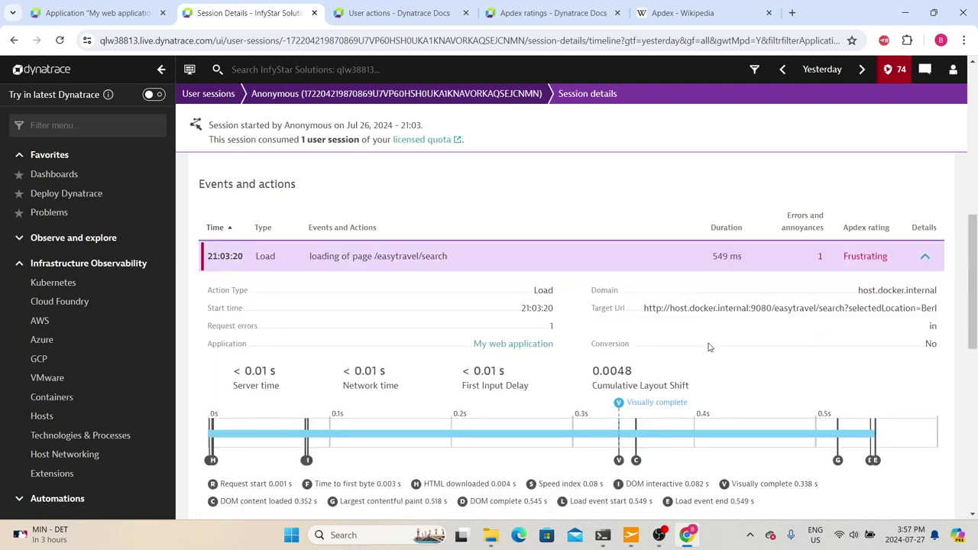
left_click_drag(938, 309, 644, 309)
scroll(641, 354, "down", 1)
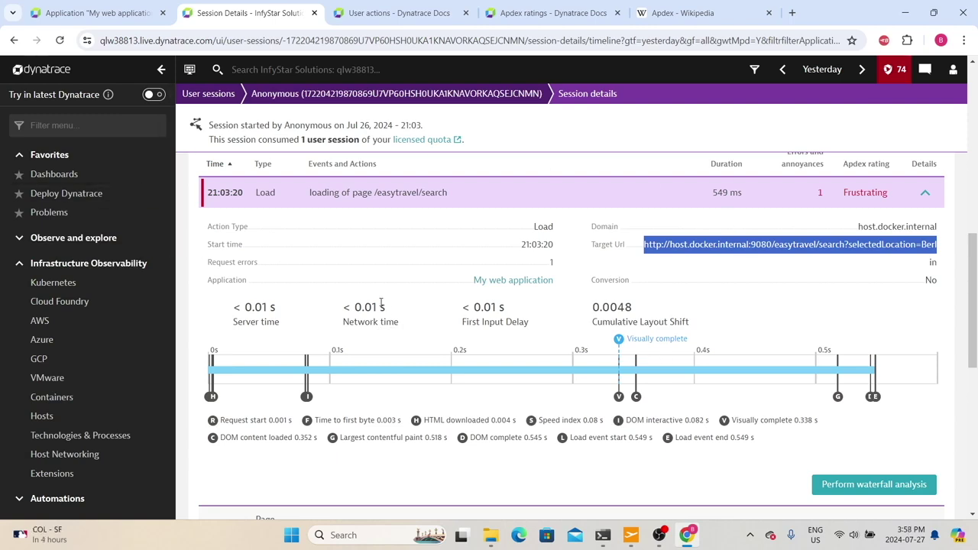
Perform a waterfall analysis of the /easytravel/search page load and examine its document, XHR and resource requests.
left_click(879, 489)
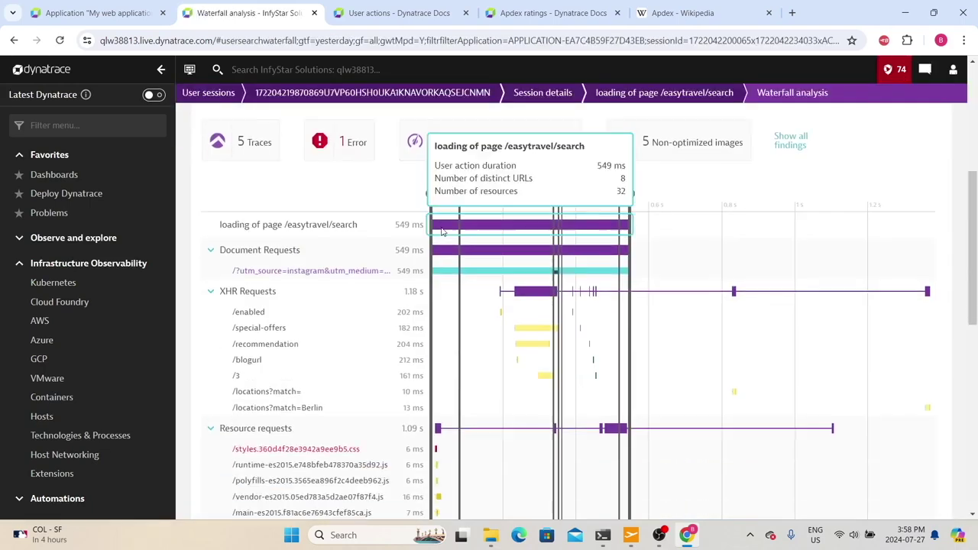
scroll(432, 191, "down", 3)
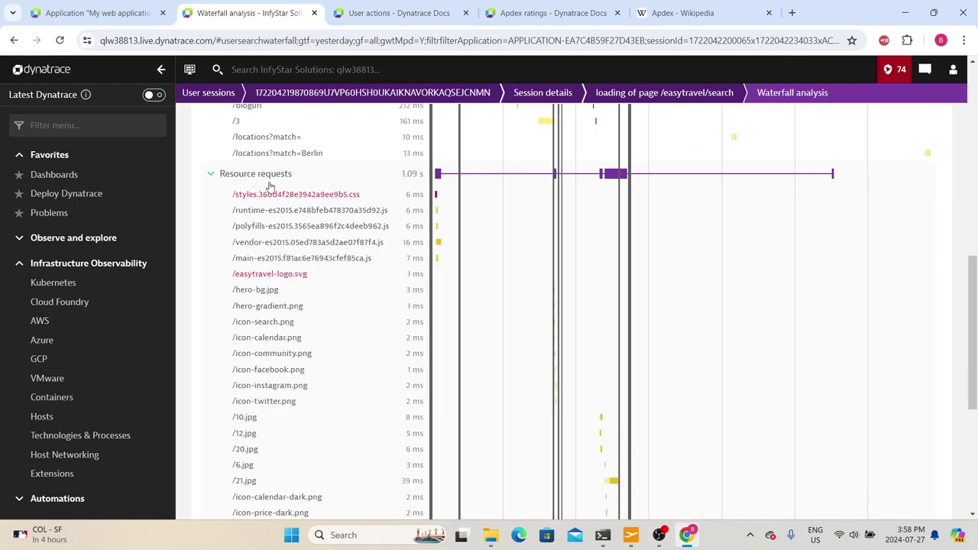
scroll(310, 341, "down", 5)
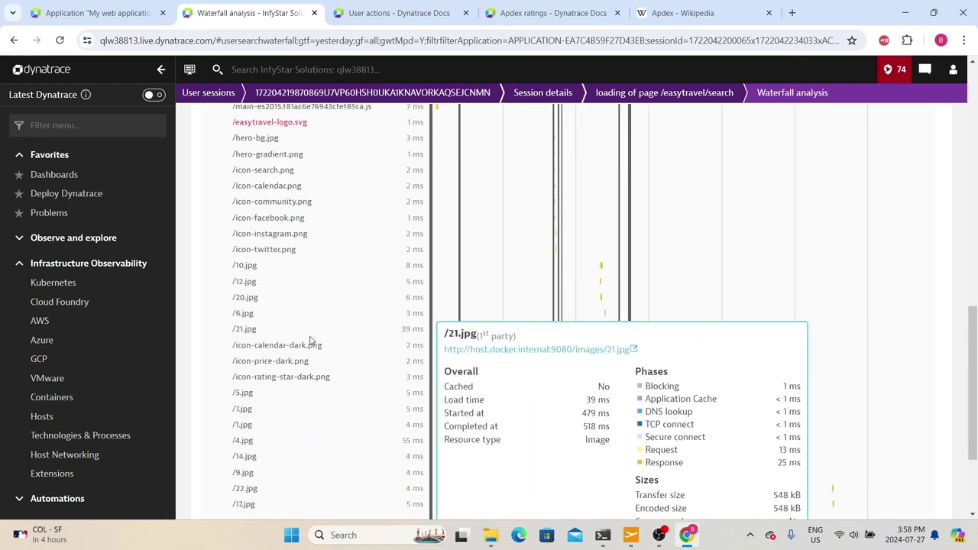
scroll(310, 341, "up", 4)
scroll(310, 341, "up", 3)
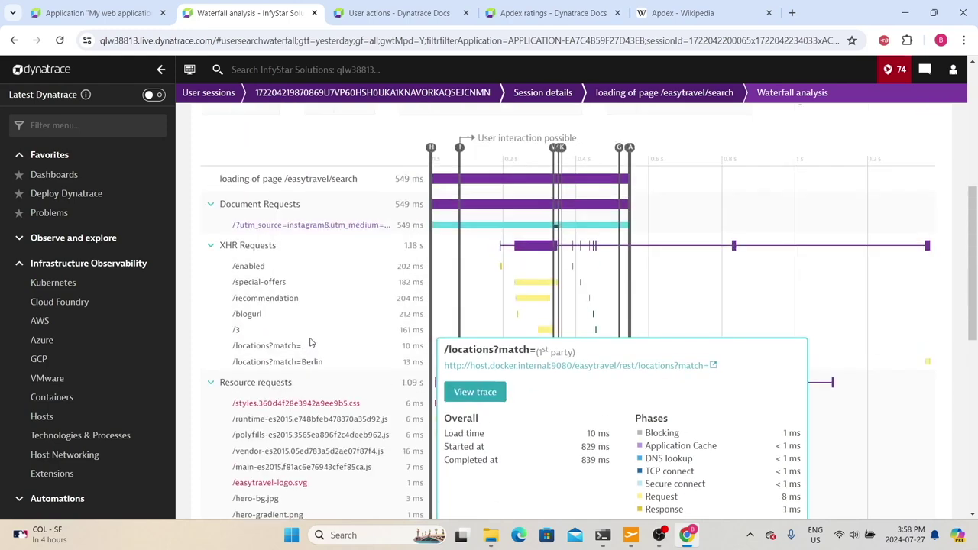
scroll(311, 343, "down", 5)
scroll(328, 351, "up", 10)
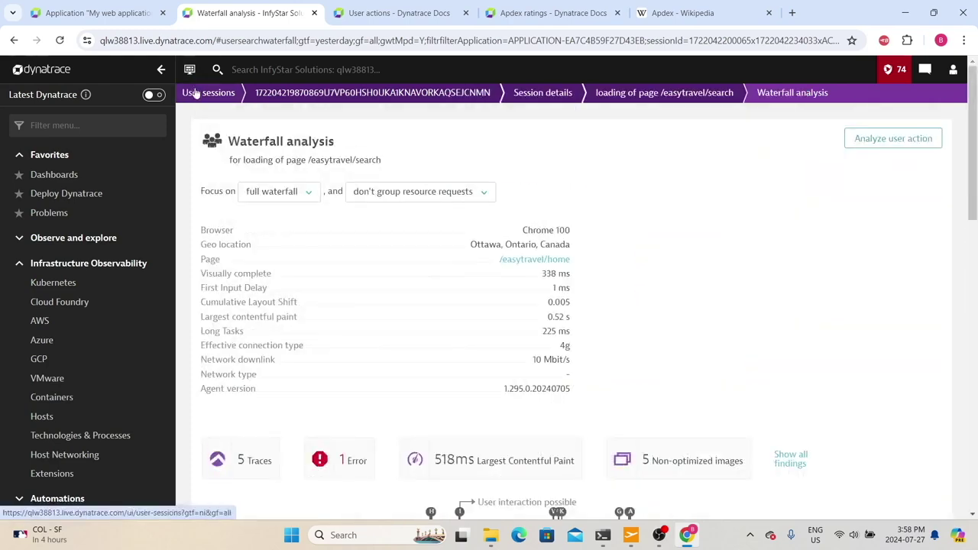
Return to the user sessions overview and examine live and completed sessions in the analysis over time.
left_click(208, 92)
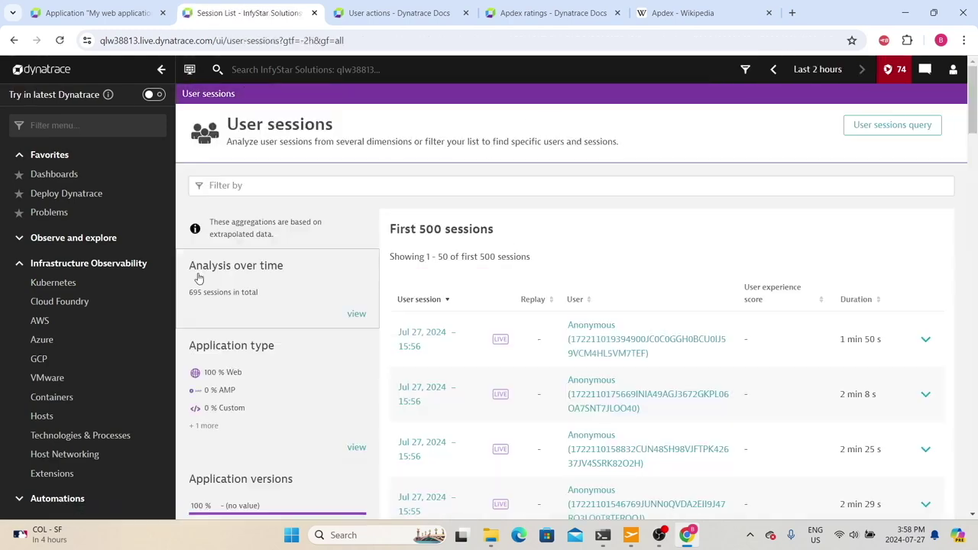
left_click(357, 313)
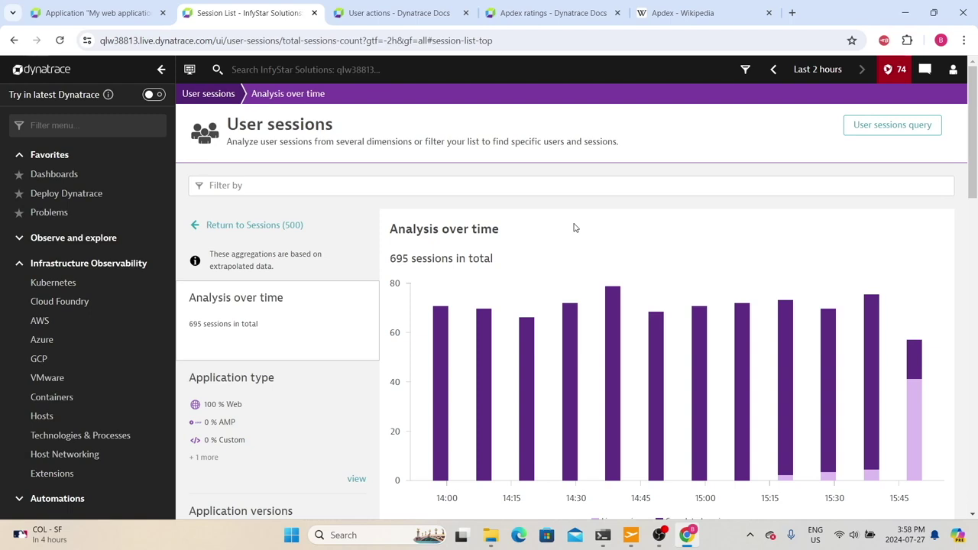
scroll(556, 340, "down", 2)
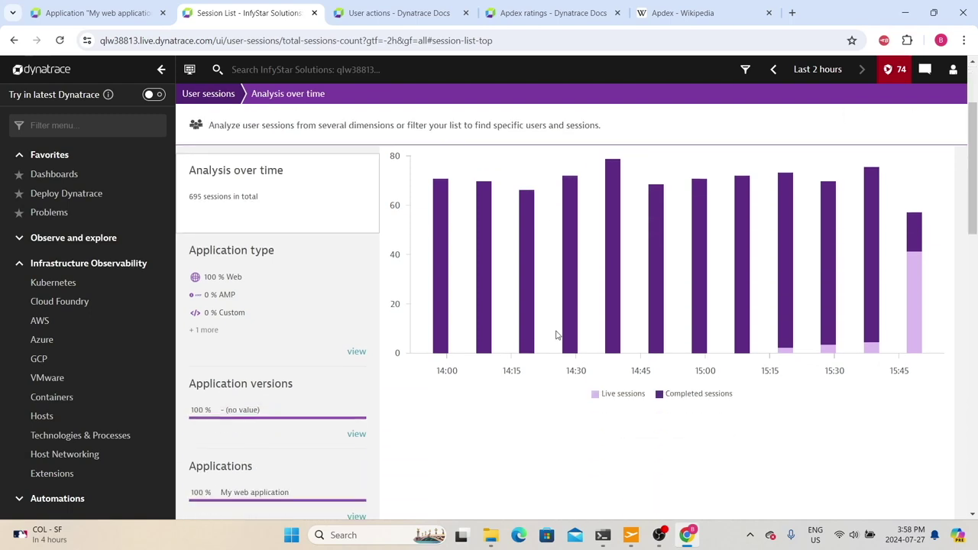
scroll(745, 413, "up", 1)
scroll(752, 403, "up", 1)
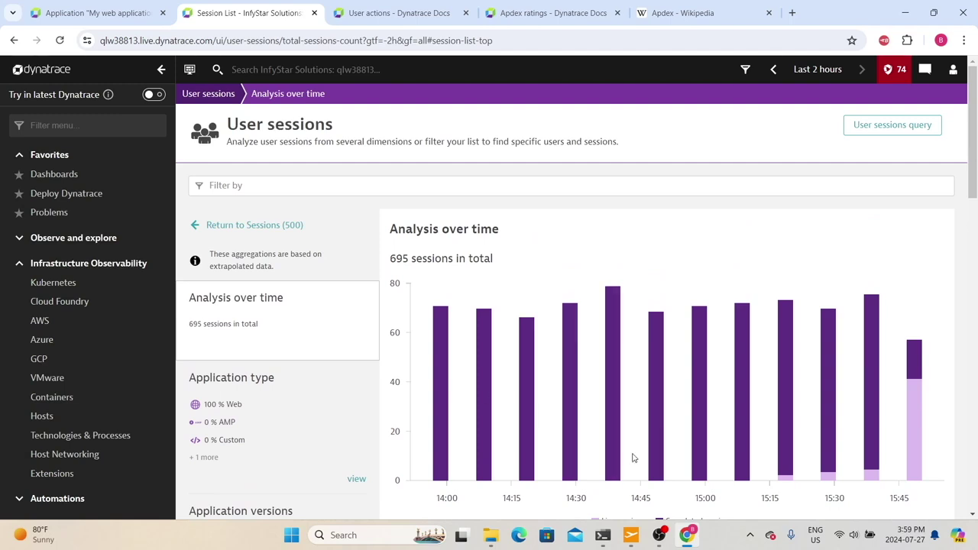
scroll(561, 403, "down", 4)
scroll(601, 408, "up", 4)
scroll(601, 400, "down", 2)
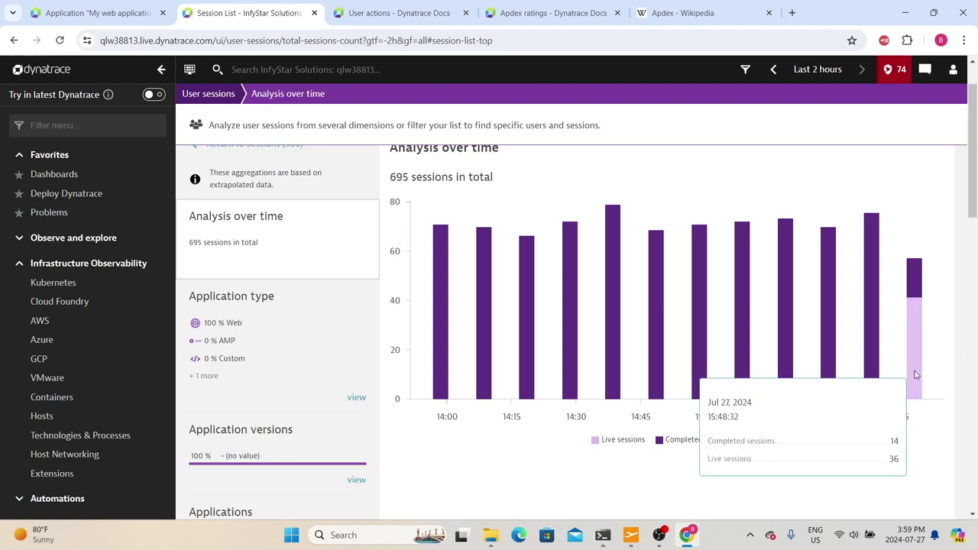
Set the timeframe to the last 72 hours and review the sessions chart.
left_click(818, 69)
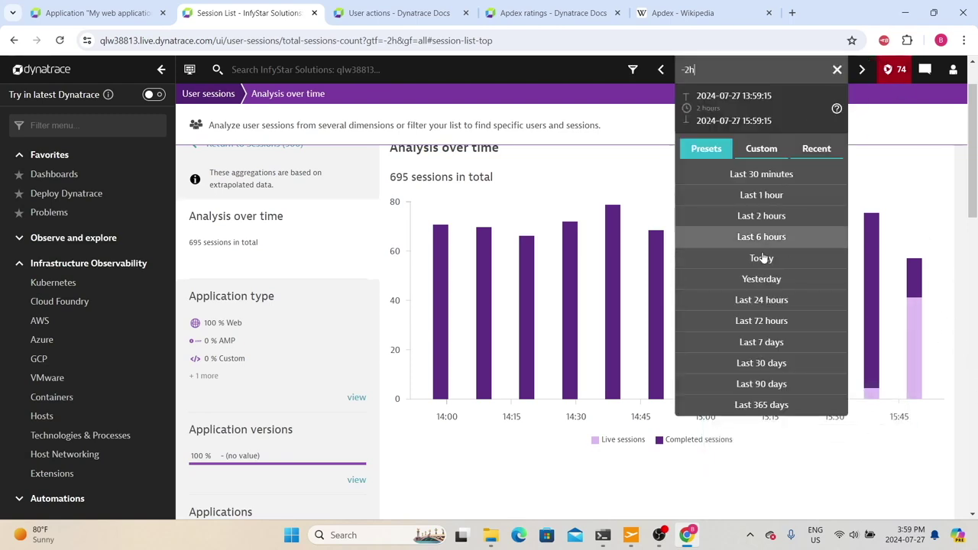
left_click(753, 326)
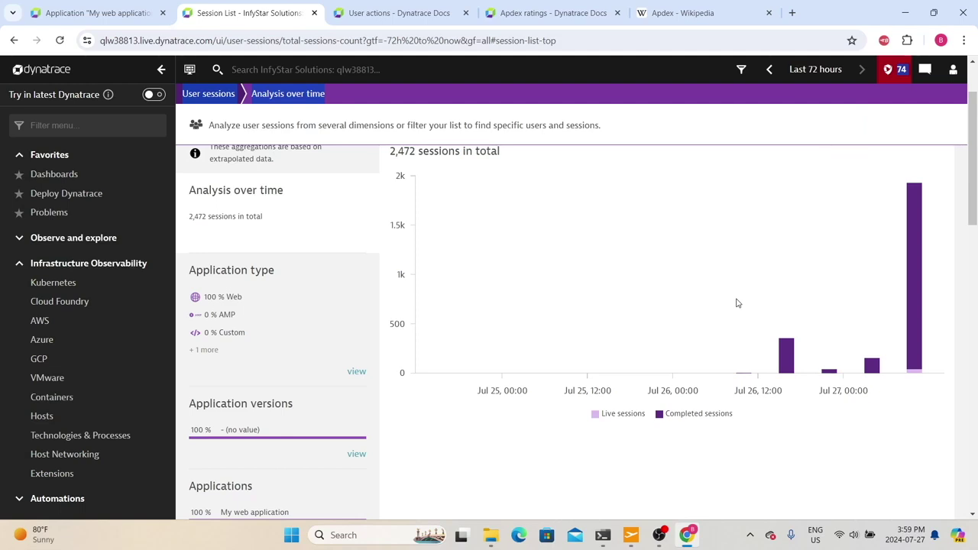
scroll(275, 234, "down", 1)
scroll(222, 237, "up", 1)
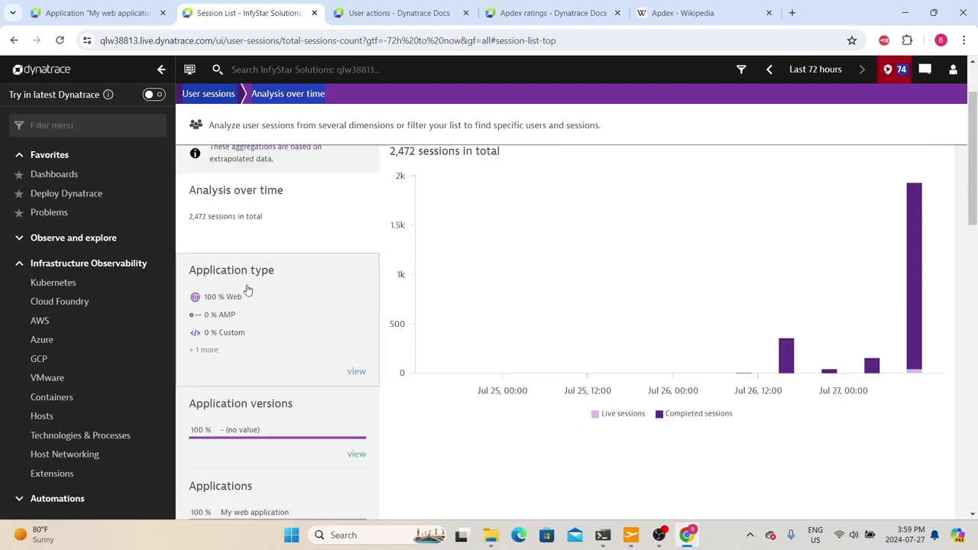
Open the application type breakdown and examine the sessions' distribution over time and geographical distribution.
left_click(361, 373)
scroll(639, 398, "down", 3)
scroll(605, 327, "up", 4)
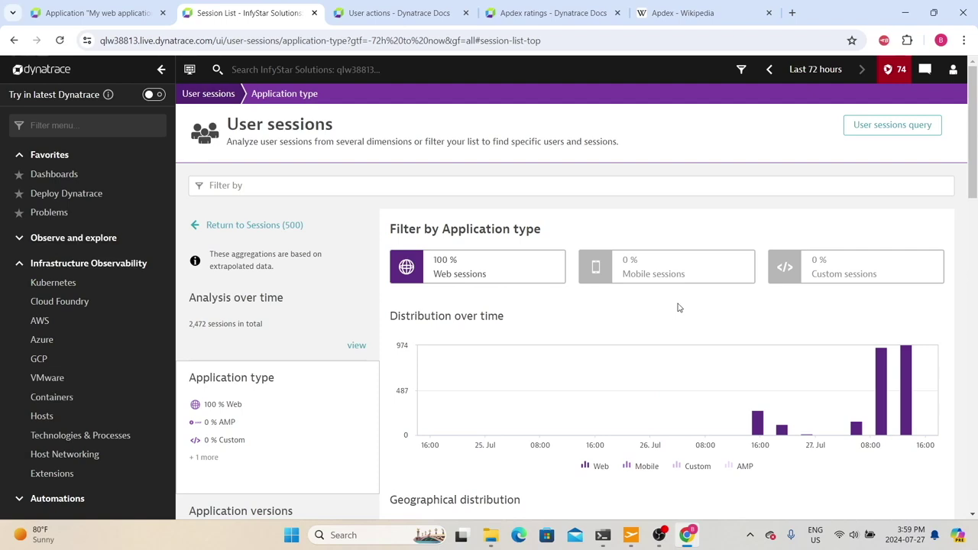
scroll(610, 283, "down", 3)
scroll(573, 306, "up", 1)
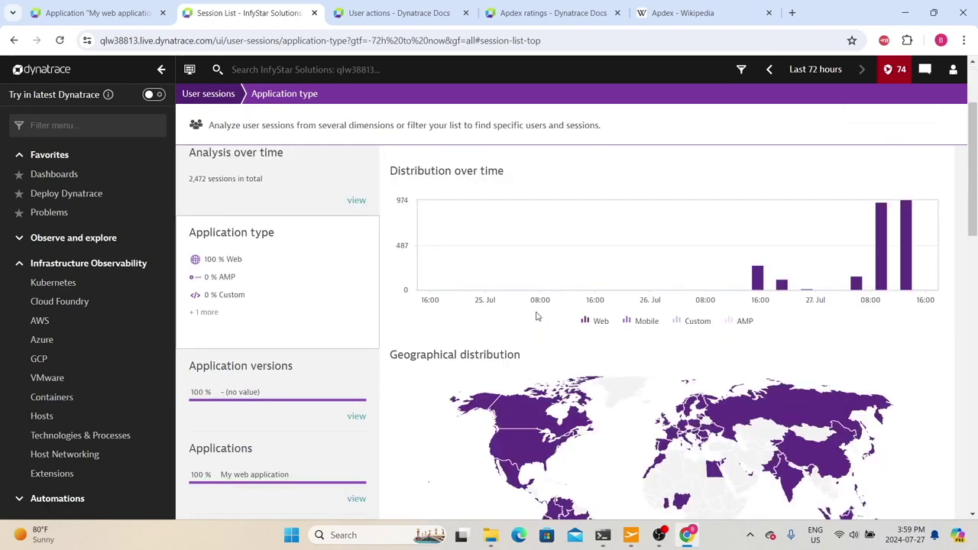
scroll(537, 316, "down", 4)
scroll(544, 325, "down", 2)
scroll(710, 404, "up", 3)
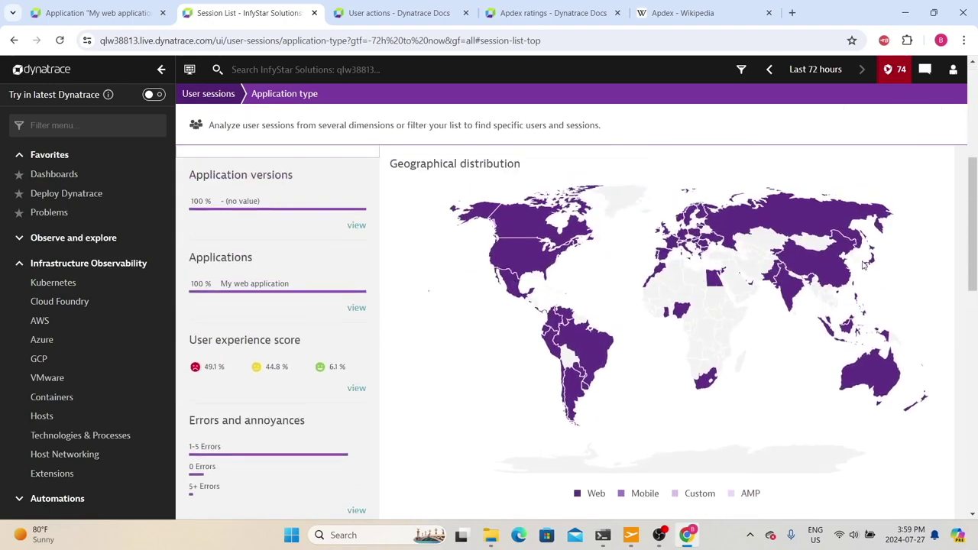
scroll(648, 466, "up", 2)
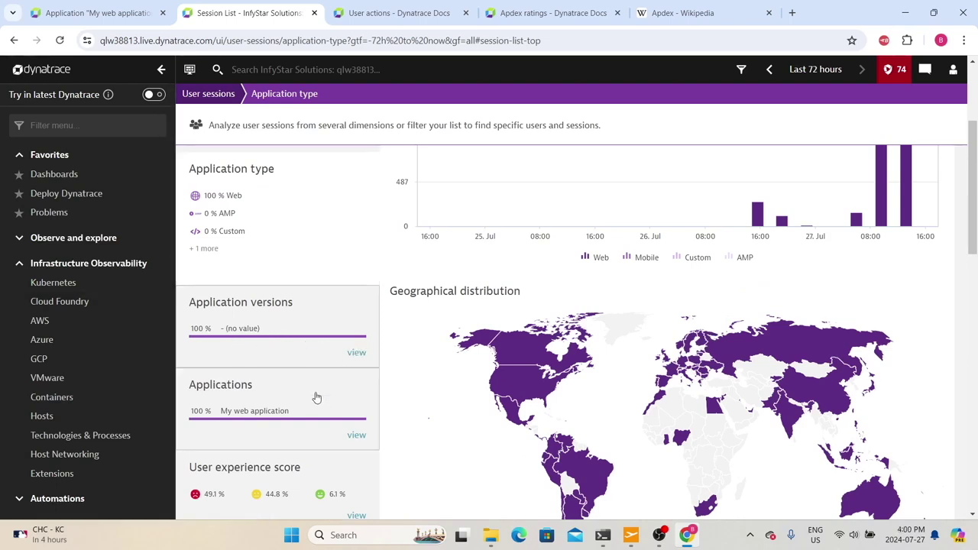
Open the user experience score breakdown and review the satisfying, tolerable and frustrating sessions.
scroll(317, 398, "down", 2)
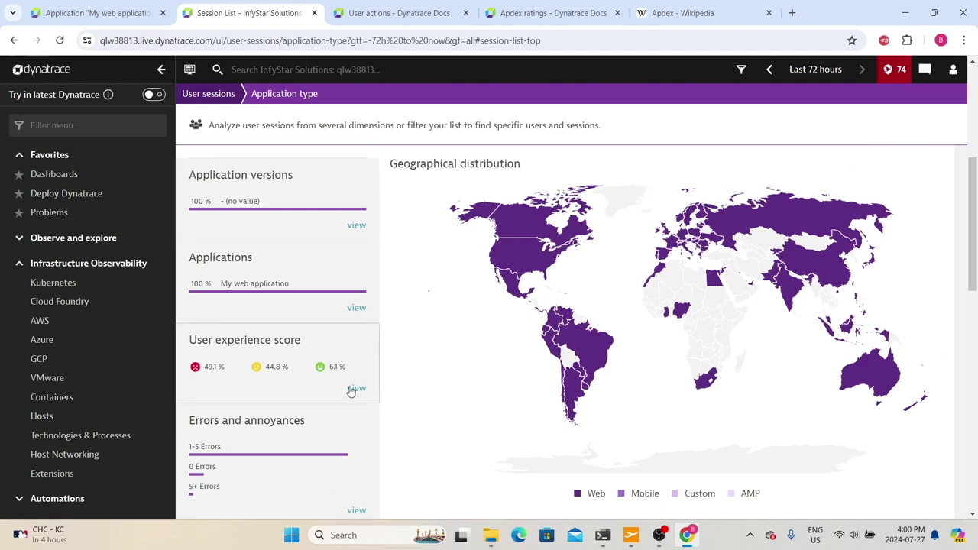
left_click(351, 389)
scroll(459, 291, "up", 2)
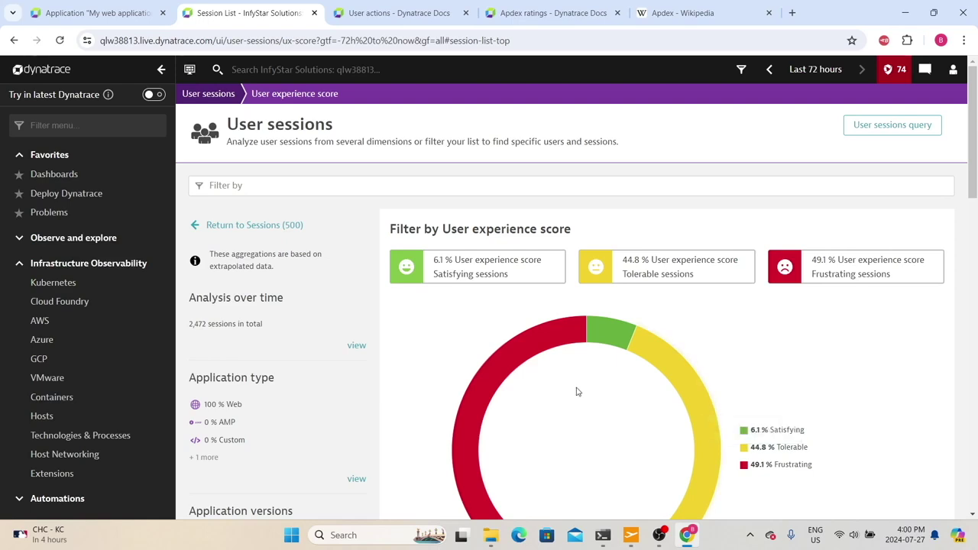
Open the errors and annoyances breakdown and look through the users, browsers, internet service provider, operating systems and locations summaries.
scroll(458, 321, "down", 8)
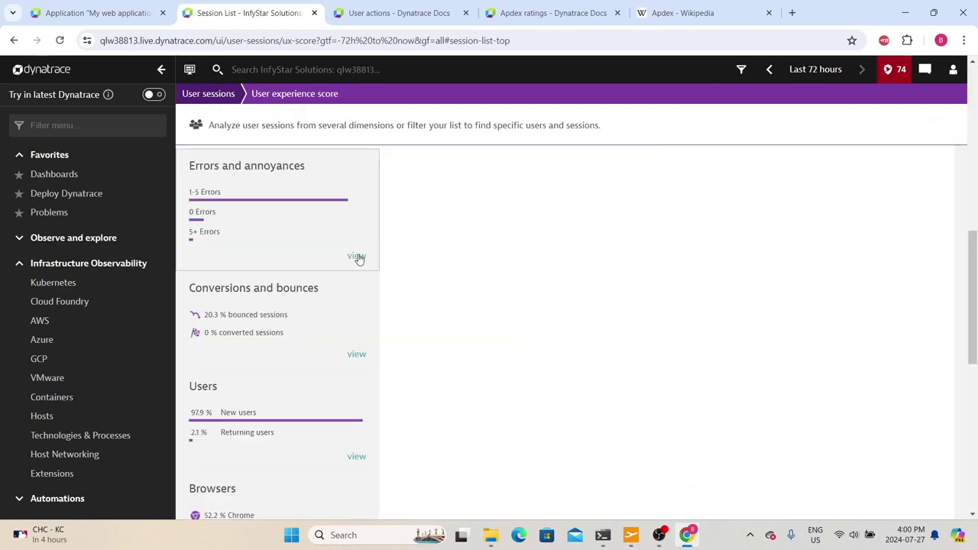
left_click(356, 254)
scroll(312, 470, "down", 6)
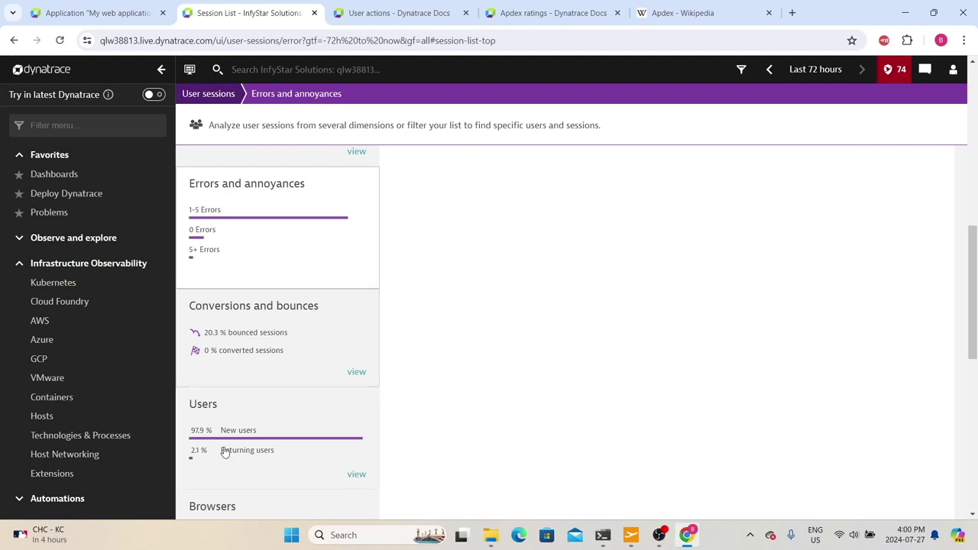
scroll(265, 395, "down", 2)
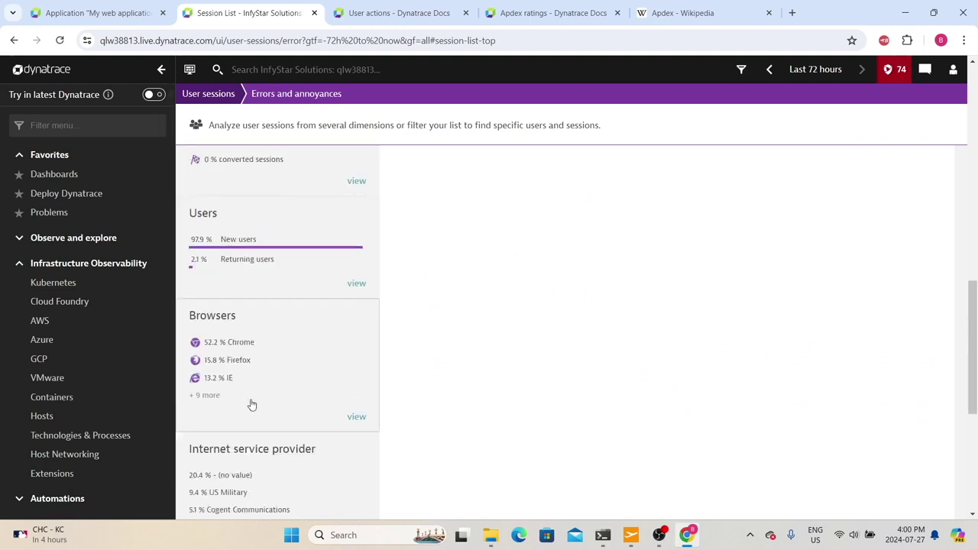
scroll(284, 379, "down", 3)
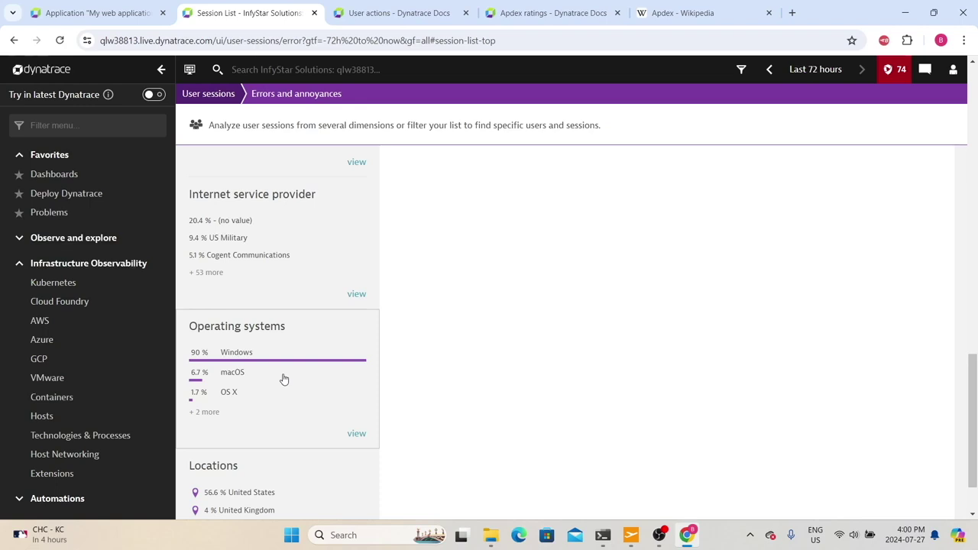
Open the Frontend applications list, followed by the Web applications list under Digital Experience.
scroll(284, 379, "up", 10)
scroll(49, 295, "down", 3)
left_click(48, 289)
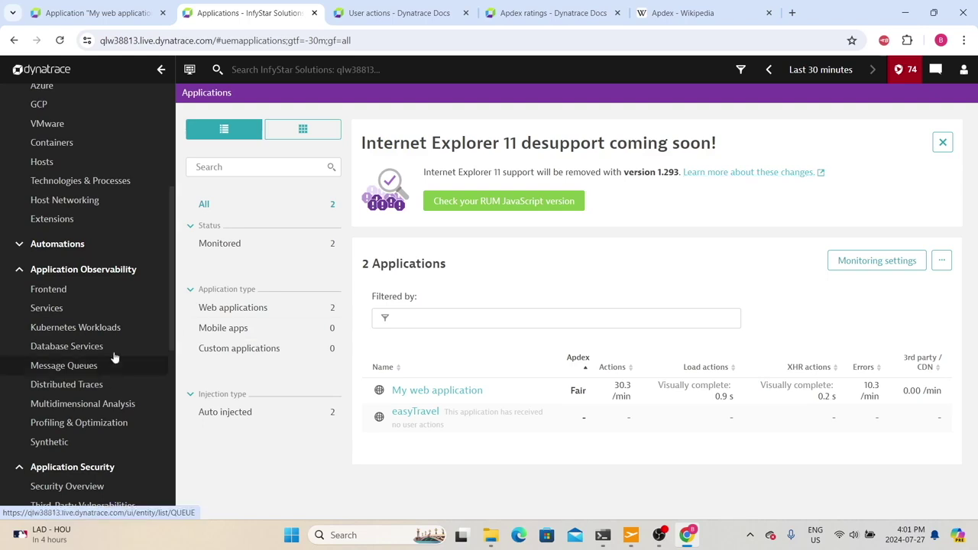
scroll(109, 364, "down", 5)
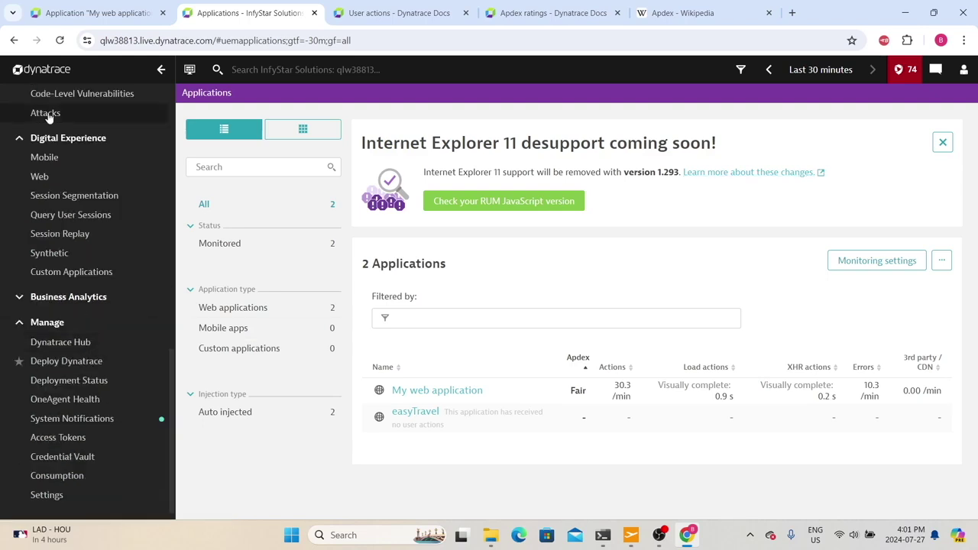
left_click(39, 176)
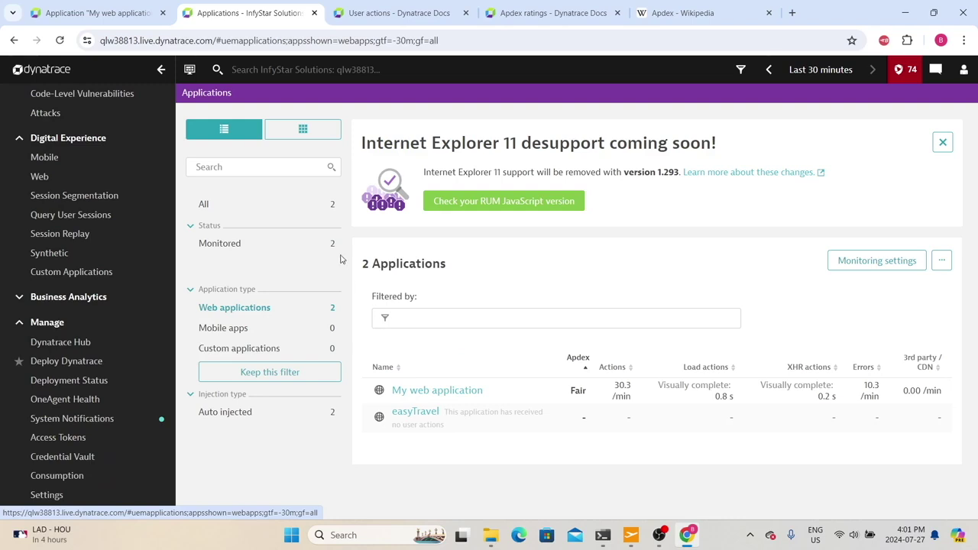
Open Session Segmentation under Digital Experience and highlight the User sessions page title.
scroll(23, 213, "up", 4)
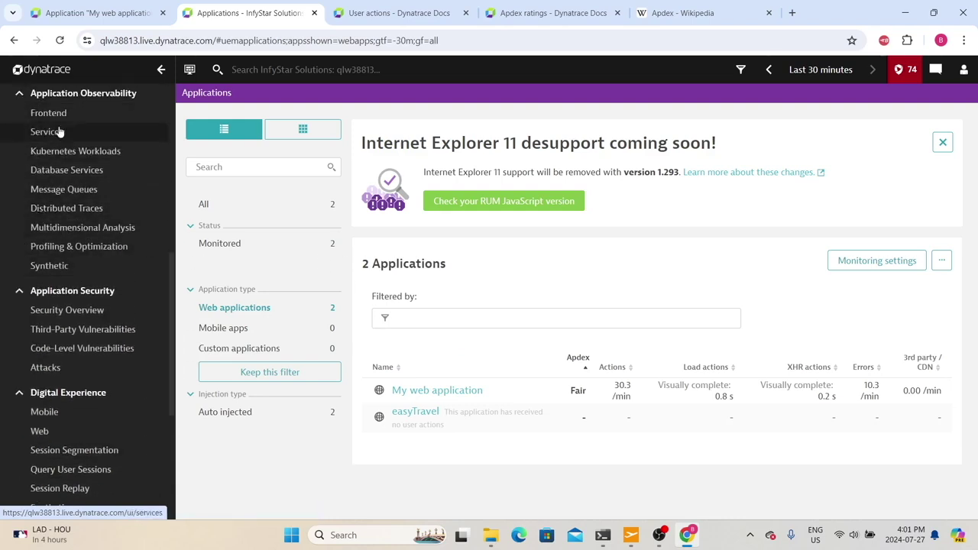
scroll(115, 336, "down", 2)
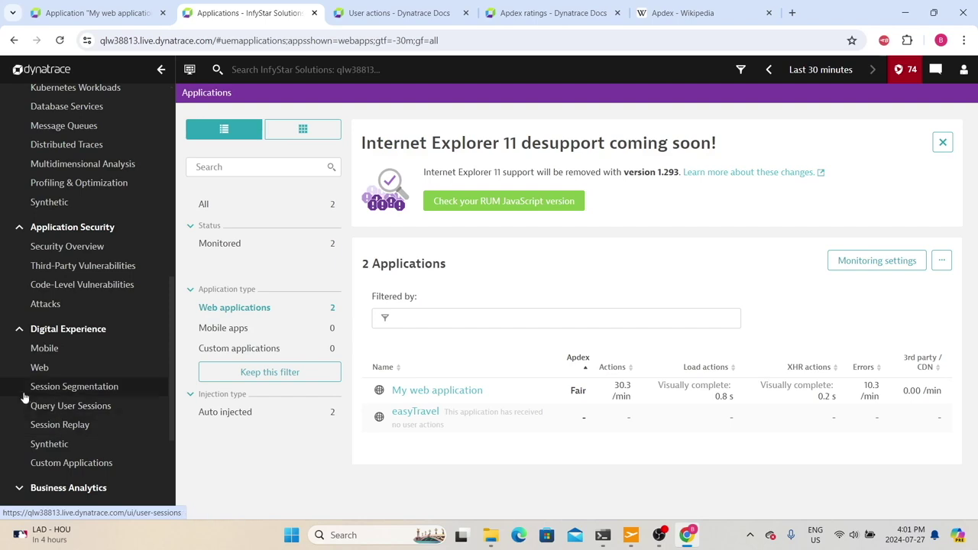
left_click(57, 388)
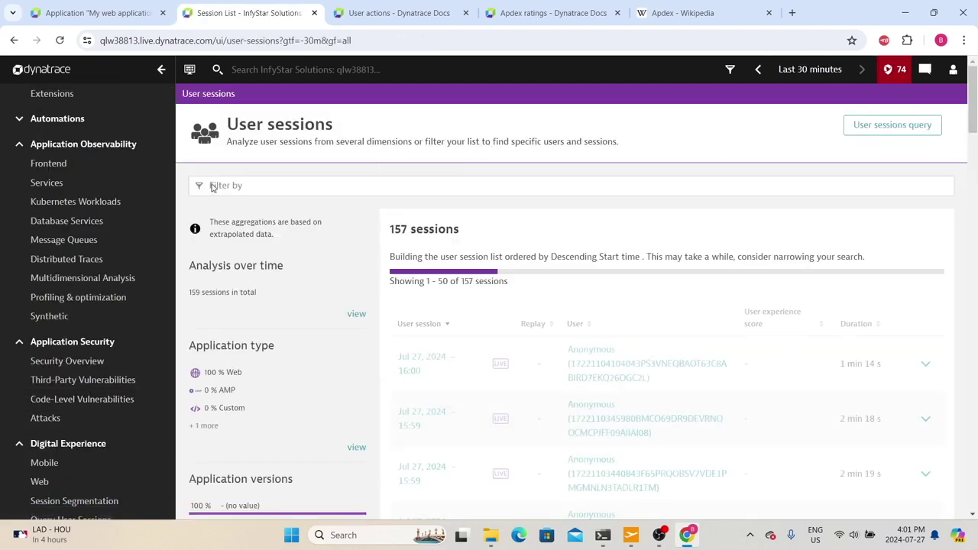
left_click_drag(219, 125, 448, 133)
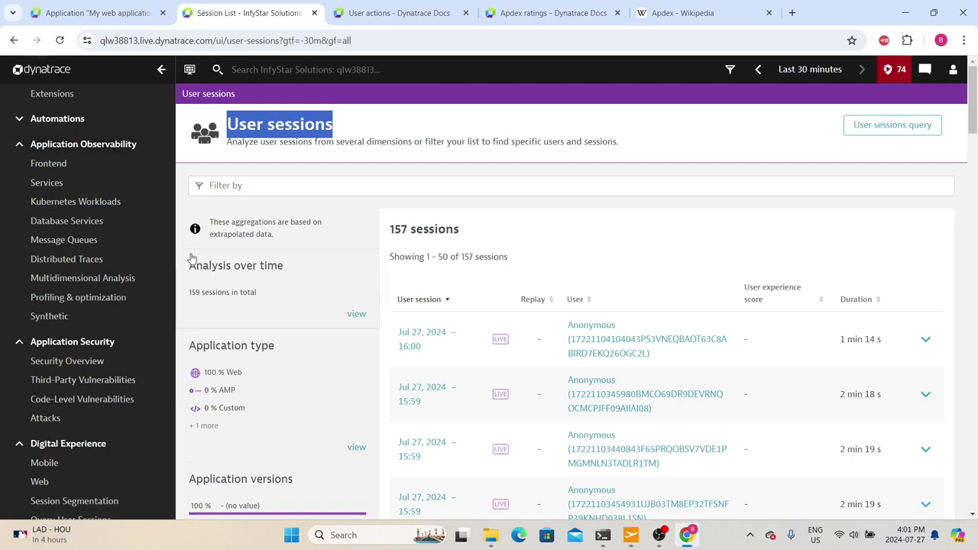
Filter the user sessions by the application My web application and remove that filter again.
left_click(321, 190)
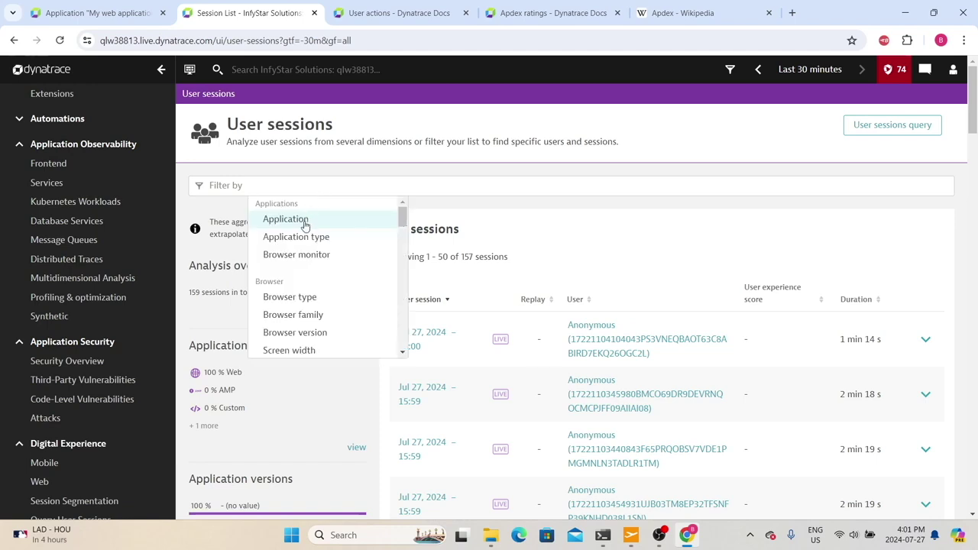
left_click(304, 218)
left_click(319, 208)
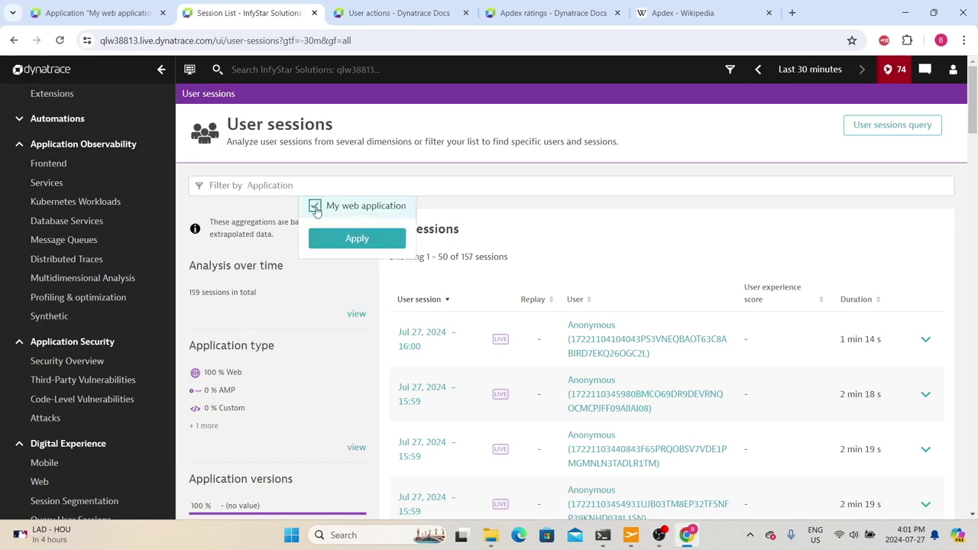
left_click(353, 243)
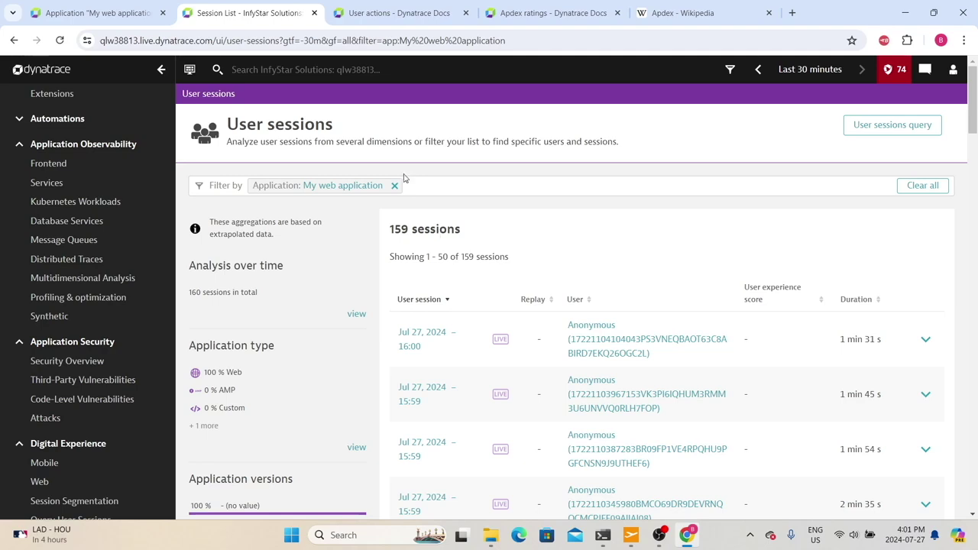
left_click(411, 185)
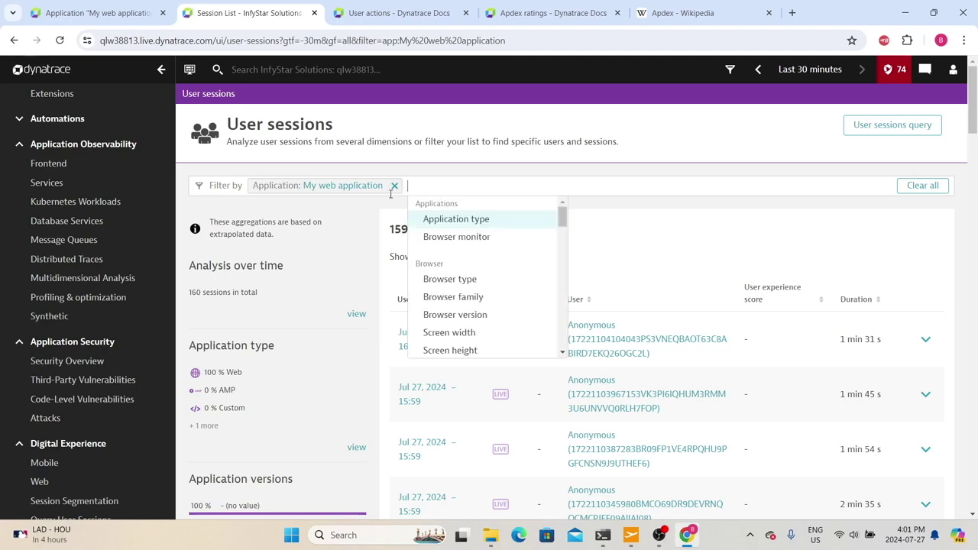
left_click(394, 186)
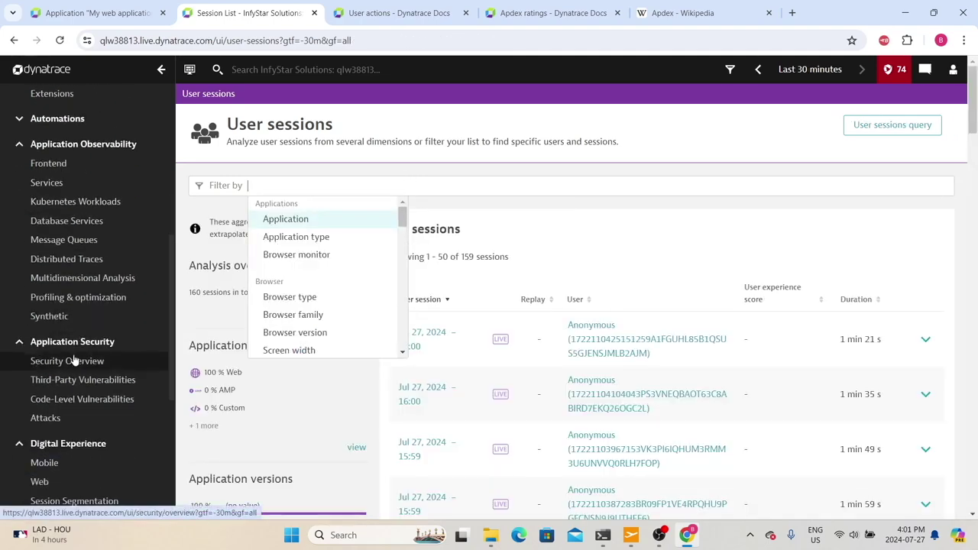
Switch the environment over to the latest Dynatrace interface.
scroll(74, 363, "up", 5)
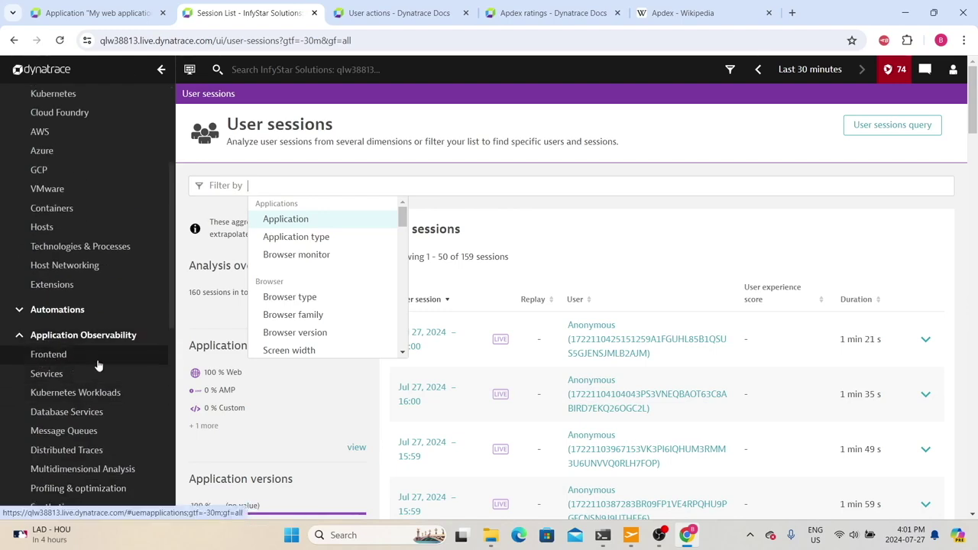
scroll(100, 364, "up", 4)
scroll(83, 465, "down", 4)
scroll(135, 186, "up", 5)
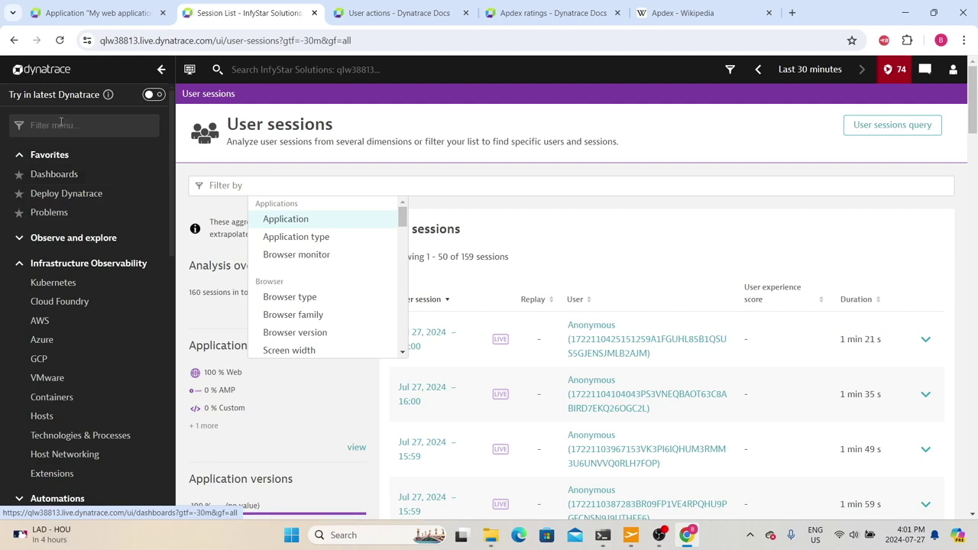
left_click(153, 95)
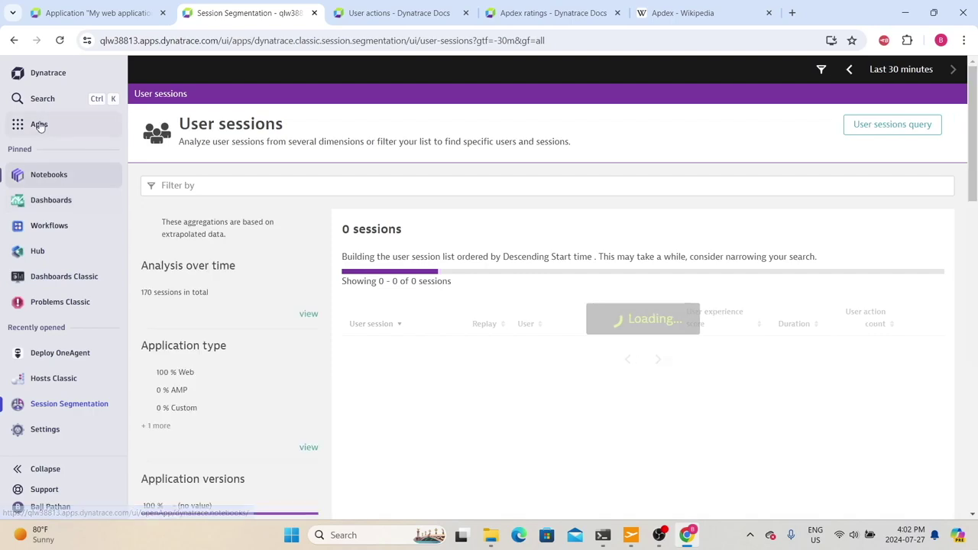
Show all installed apps and look through the categories down to Digital Experience.
left_click(38, 124)
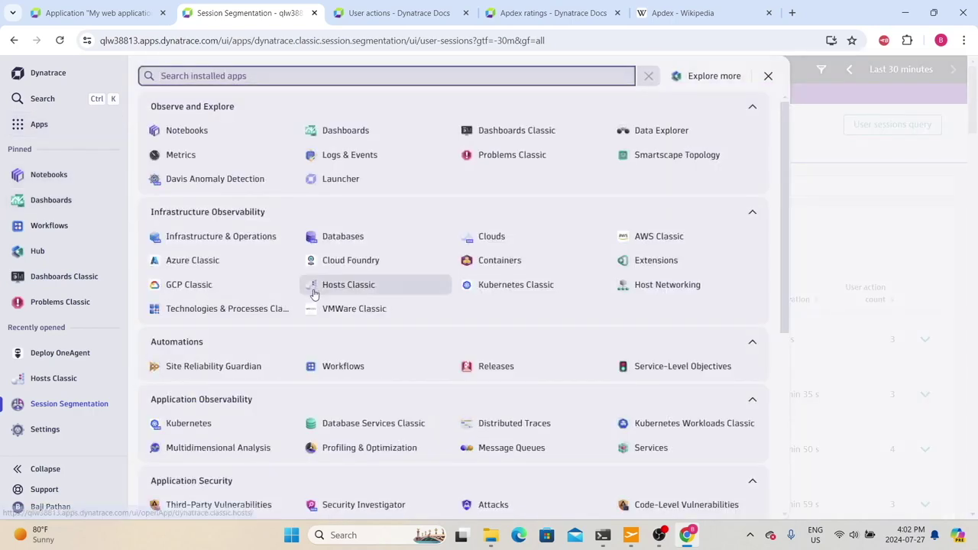
scroll(195, 342, "down", 1)
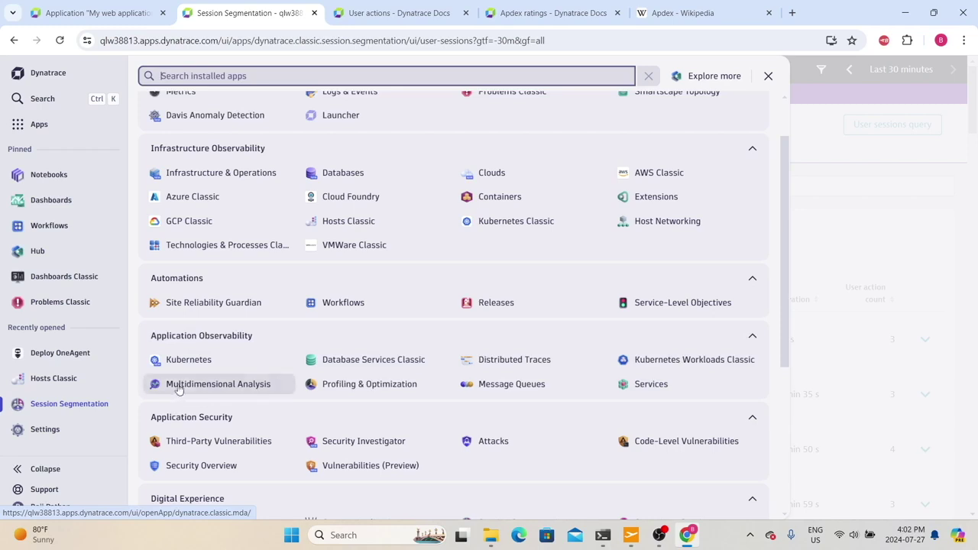
scroll(191, 405, "down", 2)
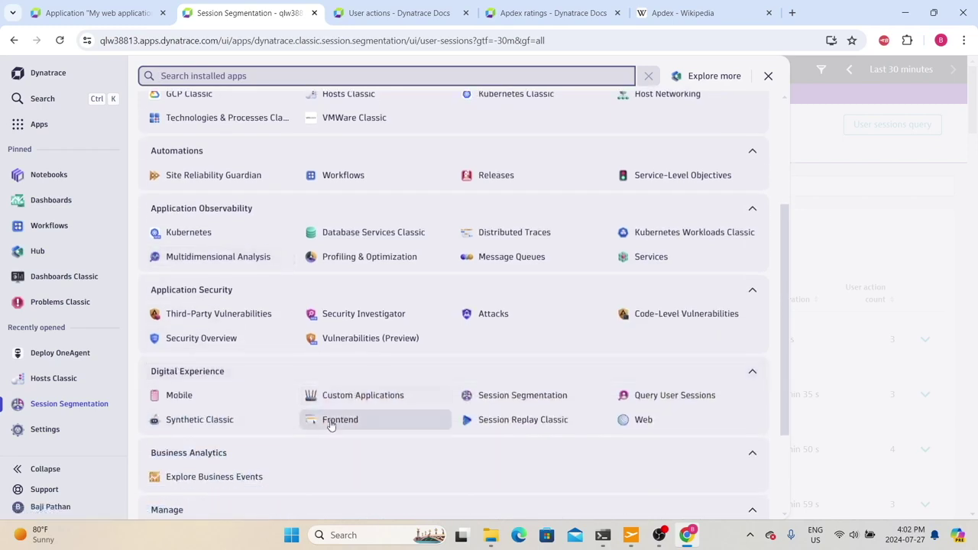
Turn off Latest Dynatrace to return to the classic interface and open Services under Application Observability.
left_click(46, 506)
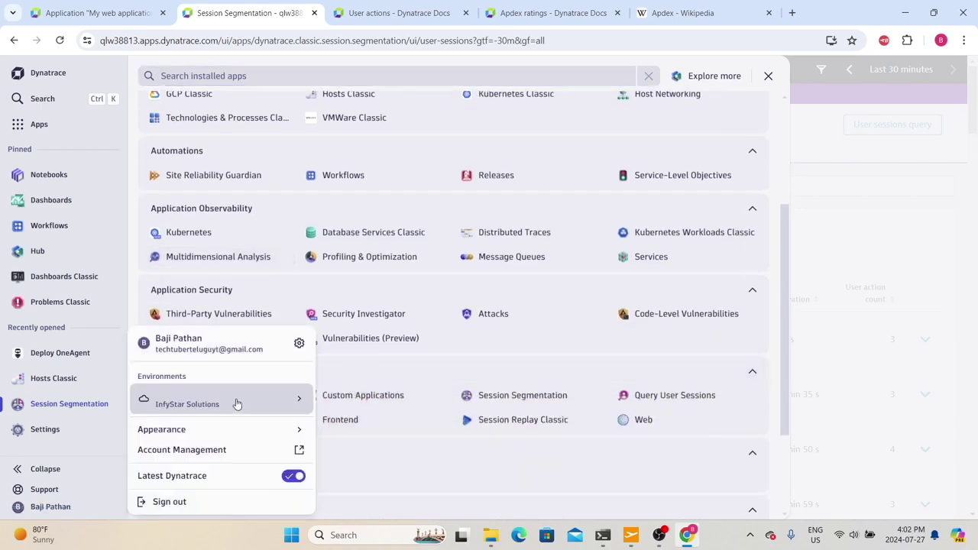
left_click(293, 473)
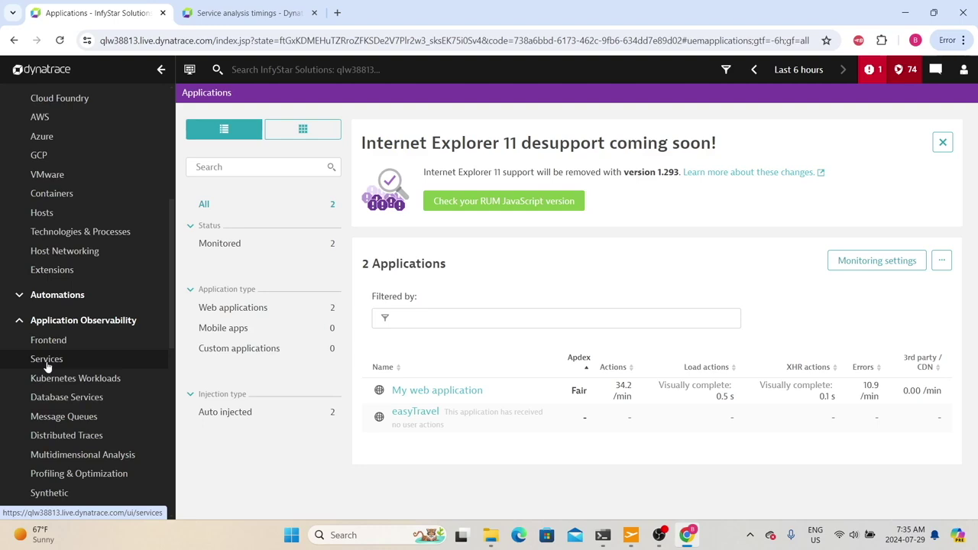
left_click(47, 365)
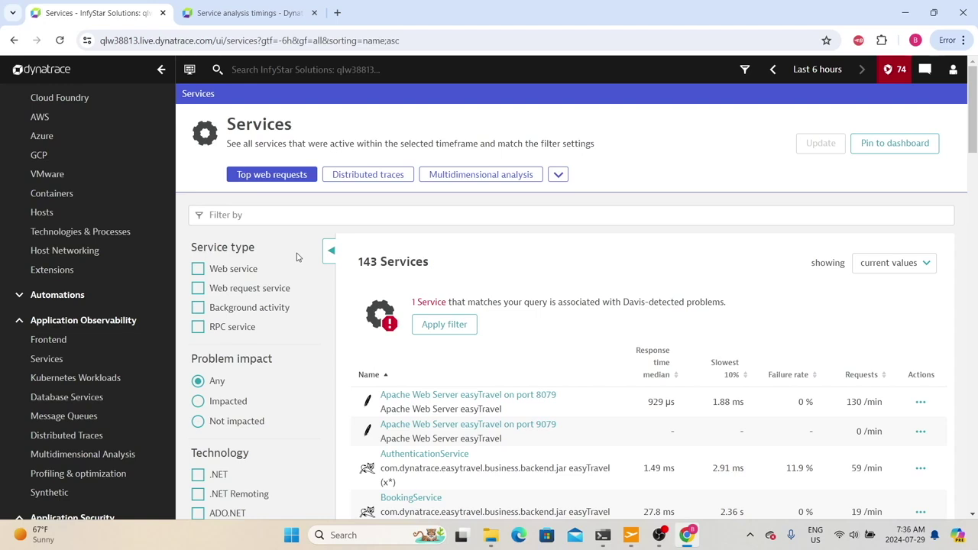
Review the available management zones and the timeframe selector's preset and custom options without changing them.
left_click(743, 69)
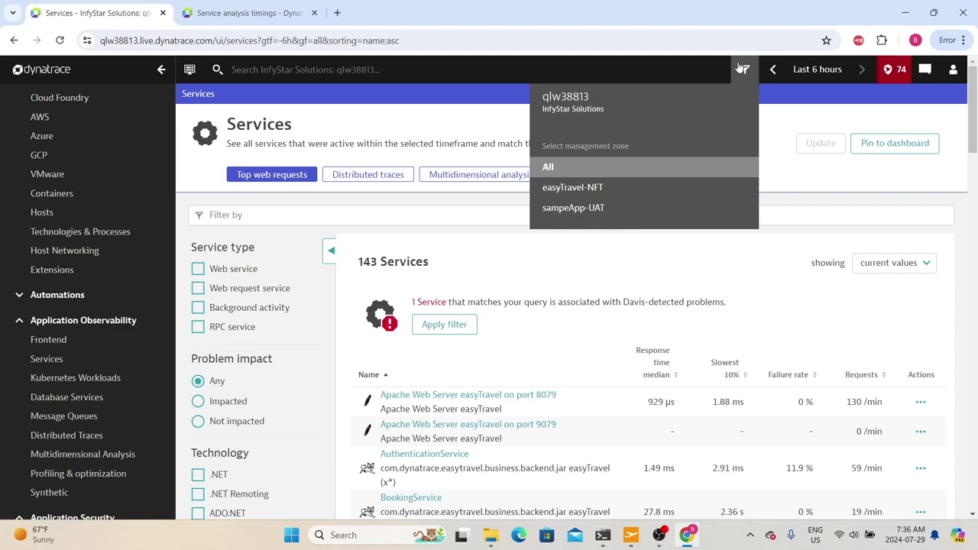
left_click(743, 69)
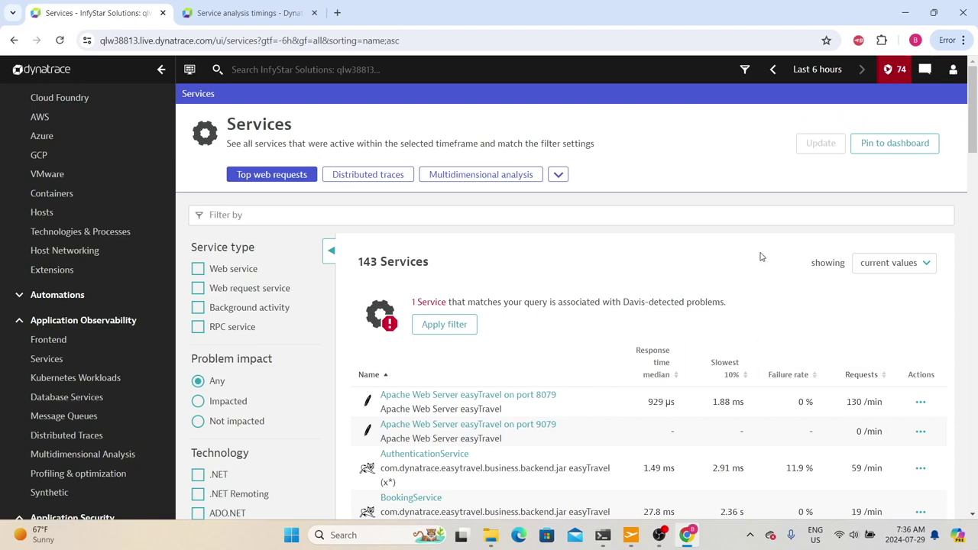
left_click(817, 71)
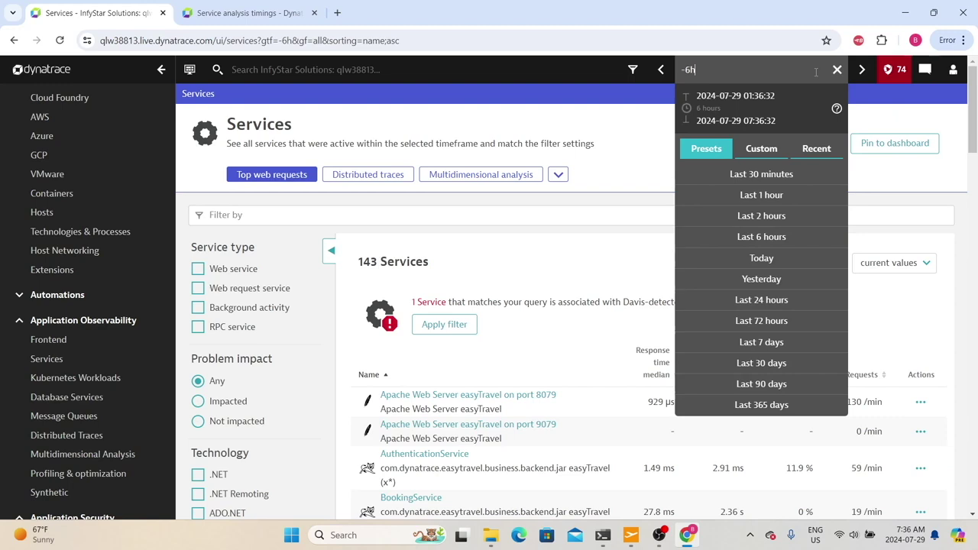
left_click(762, 149)
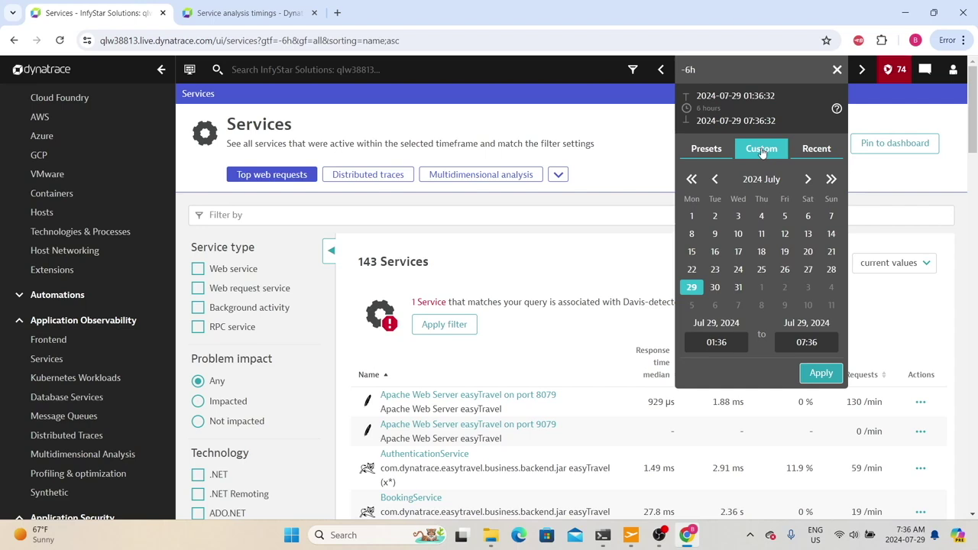
key("Escape")
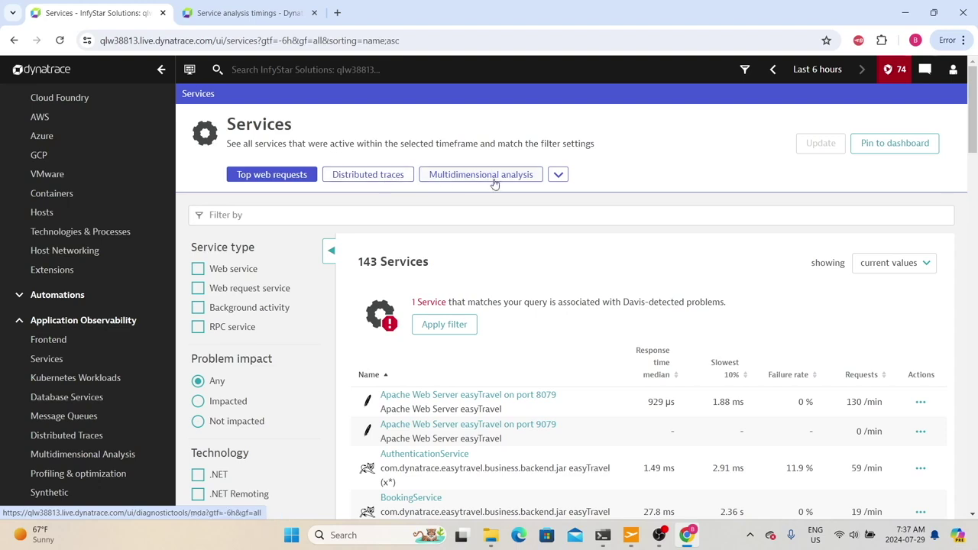
Look through the additional service configuration links and the criteria available for filtering the services list.
left_click(558, 175)
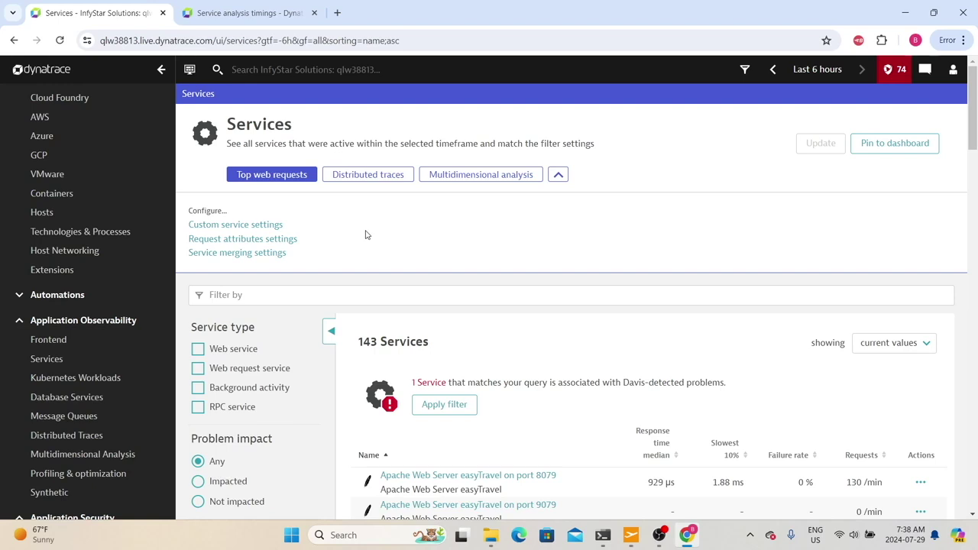
left_click(558, 174)
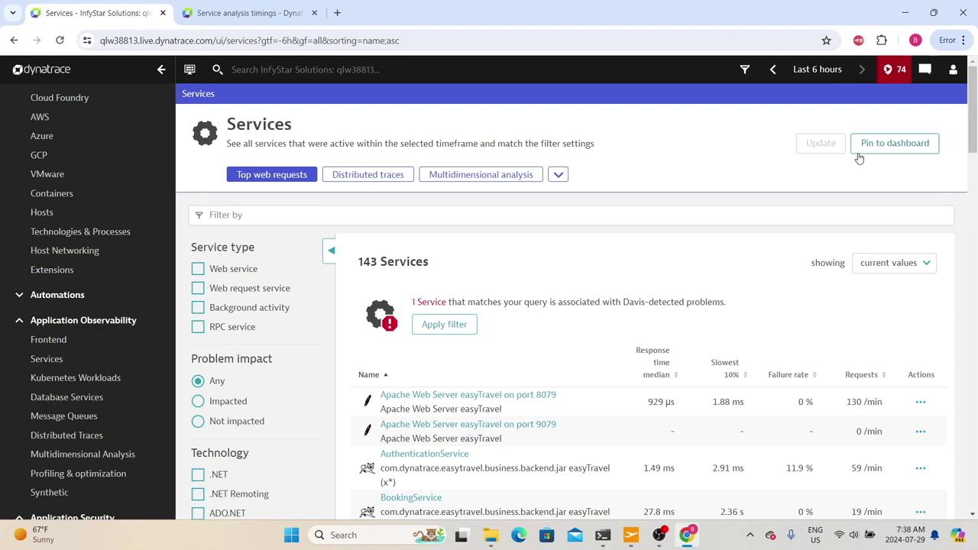
left_click(557, 217)
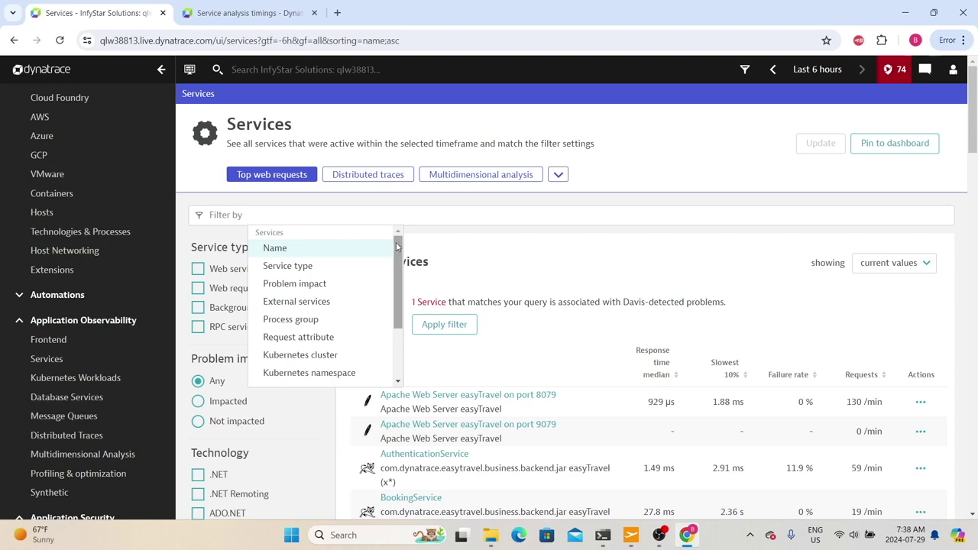
scroll(393, 252, "down", 2)
scroll(376, 252, "up", 2)
left_click(482, 257)
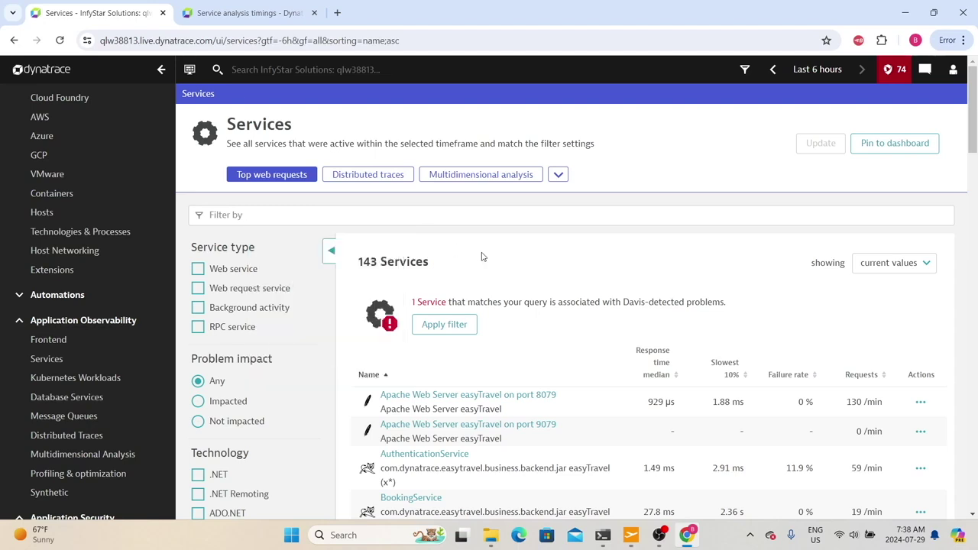
Filter the services by the name Booking, remove that filter again and look through the remaining filter criteria.
left_click(311, 215)
left_click(291, 253)
type("Booking")
key("Return")
left_click(374, 390)
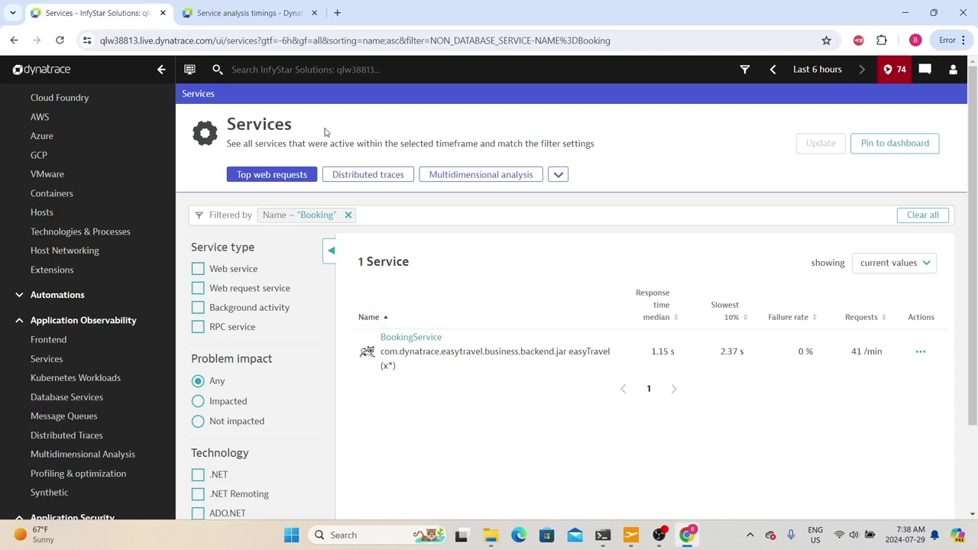
left_click(347, 216)
scroll(318, 257, "down", 3)
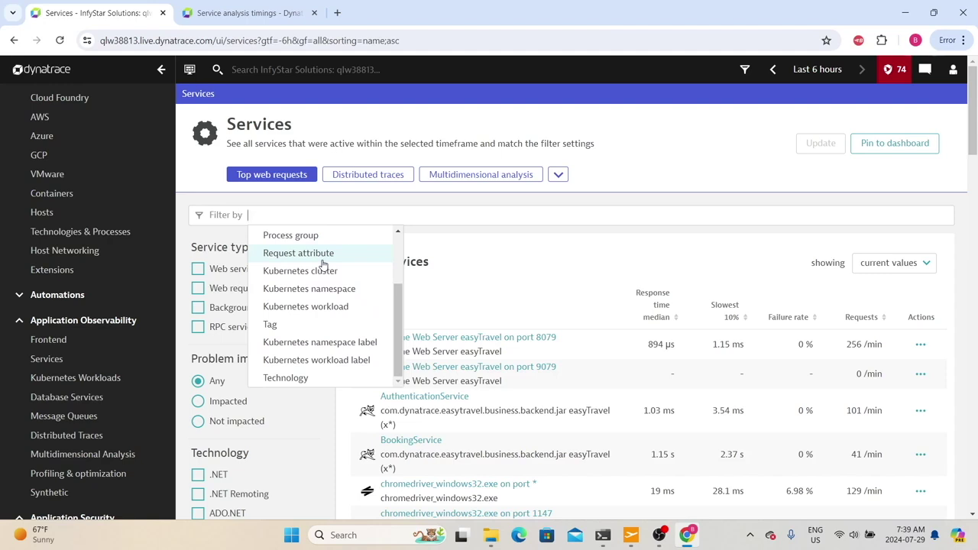
key("Escape")
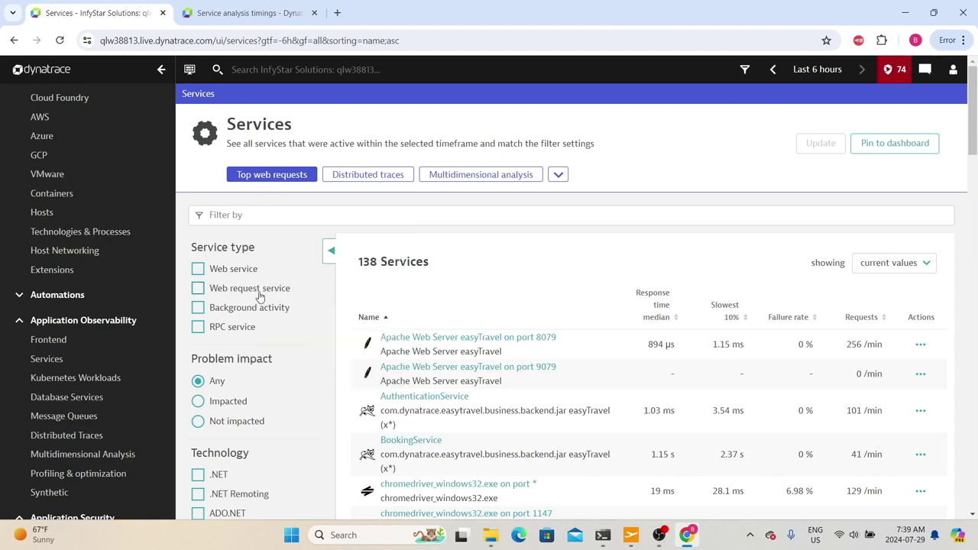
Look through the service type, problem impact and technology filters alongside the services list.
scroll(244, 283, "down", 1)
scroll(222, 260, "up", 1)
scroll(228, 420, "down", 3)
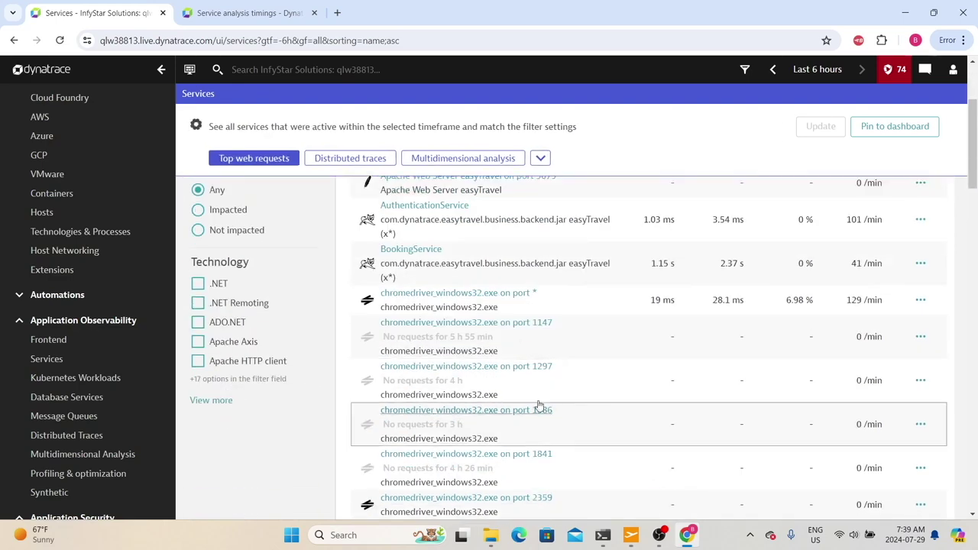
scroll(459, 428, "up", 3)
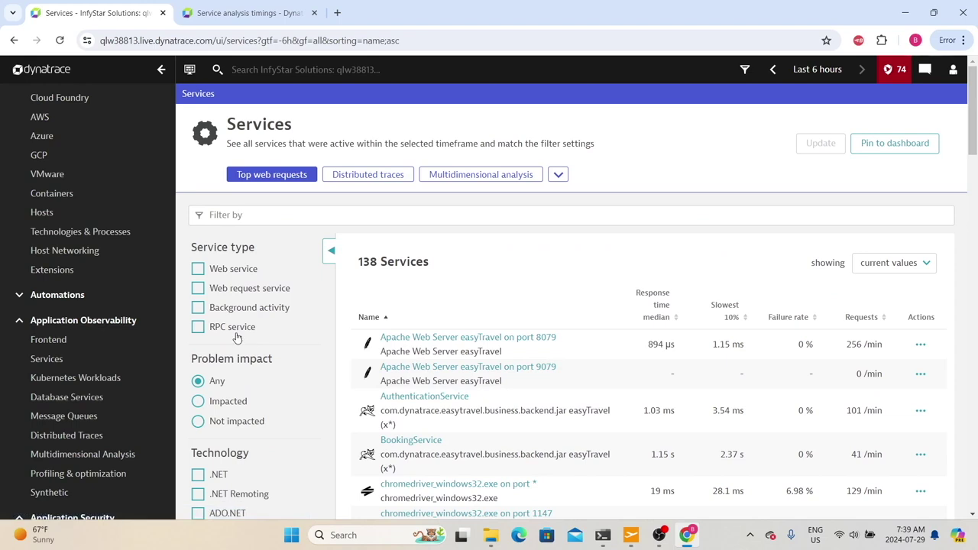
Filter the services by the Web request service type, remove that filter and view the technology options.
left_click(198, 288)
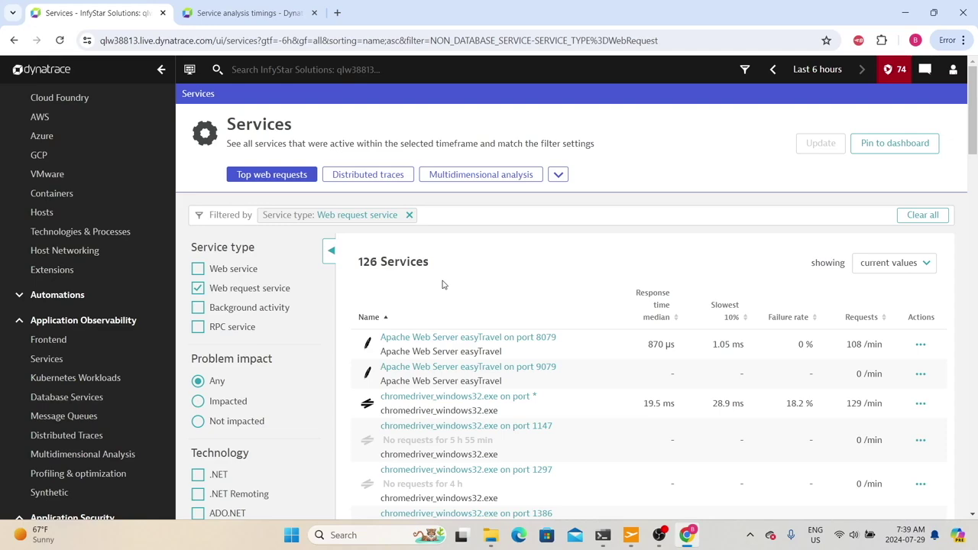
left_click(198, 288)
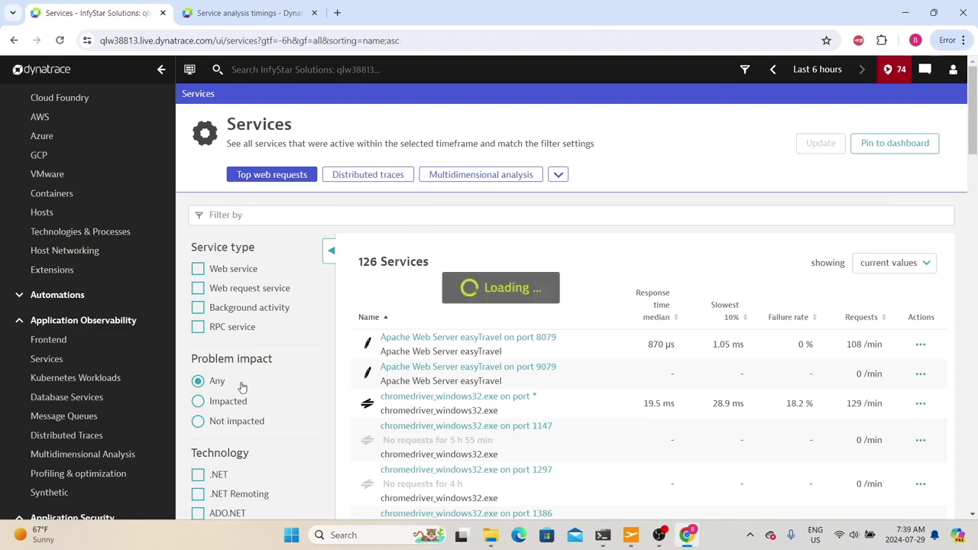
scroll(240, 389, "down", 3)
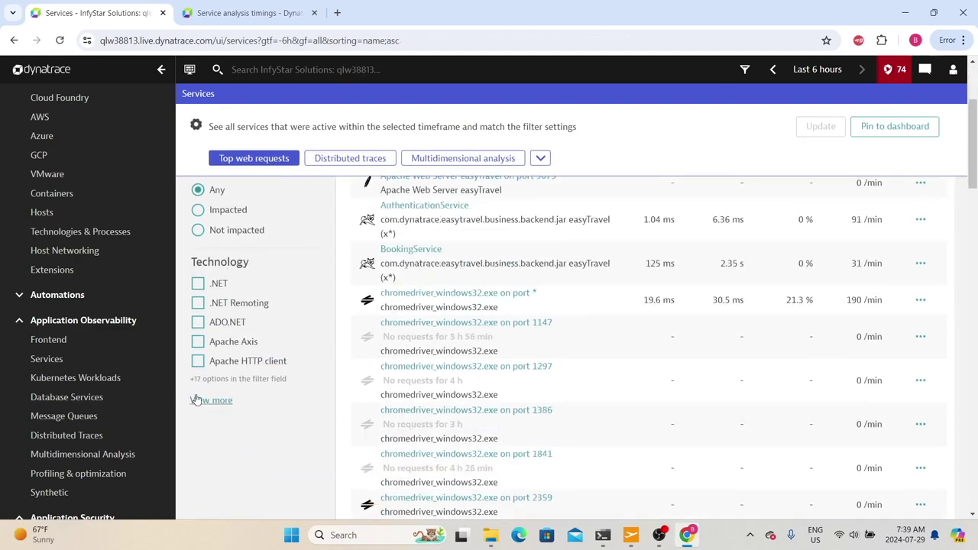
scroll(240, 411, "up", 3)
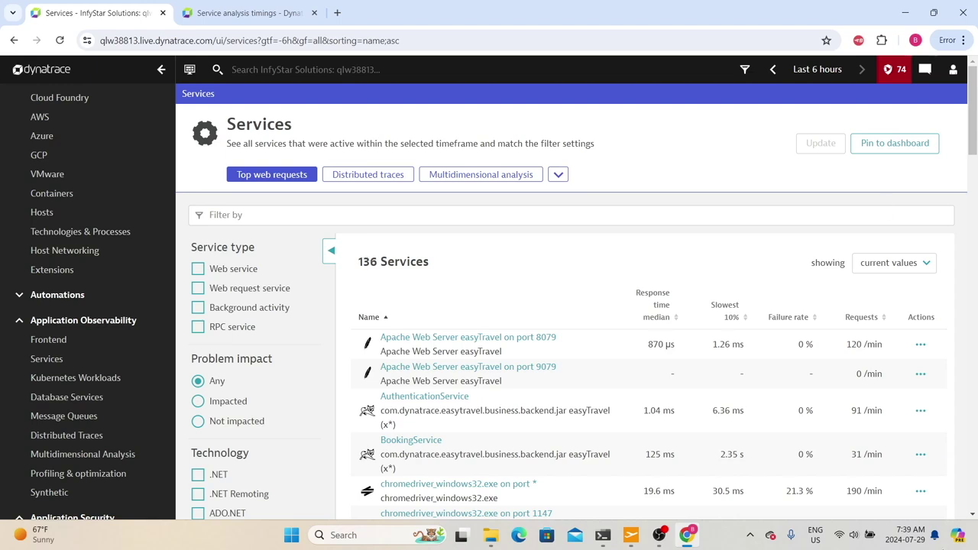
Highlight the services count and check the failure rate and Analyze actions of Apache Web Server easyTravel on port 8079.
left_click_drag(358, 261, 439, 265)
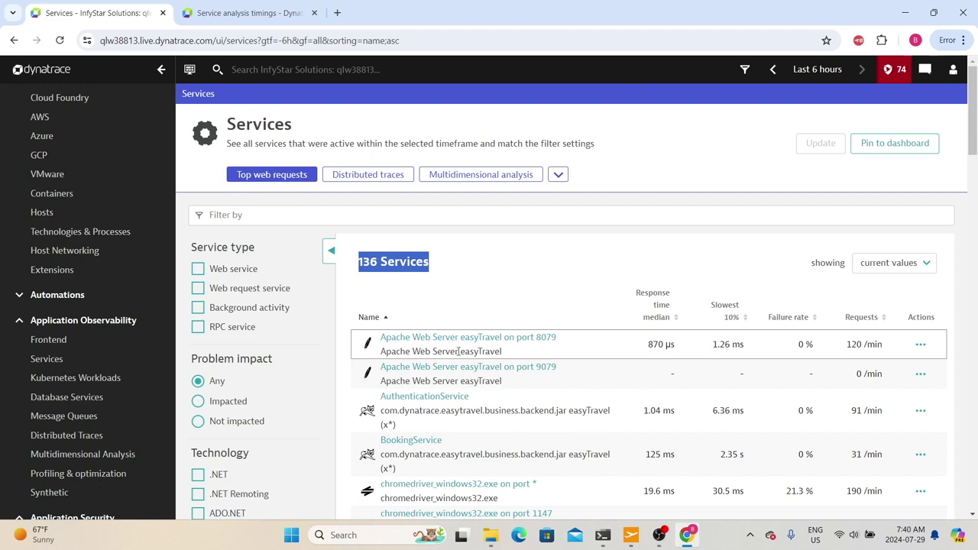
double_click(801, 344)
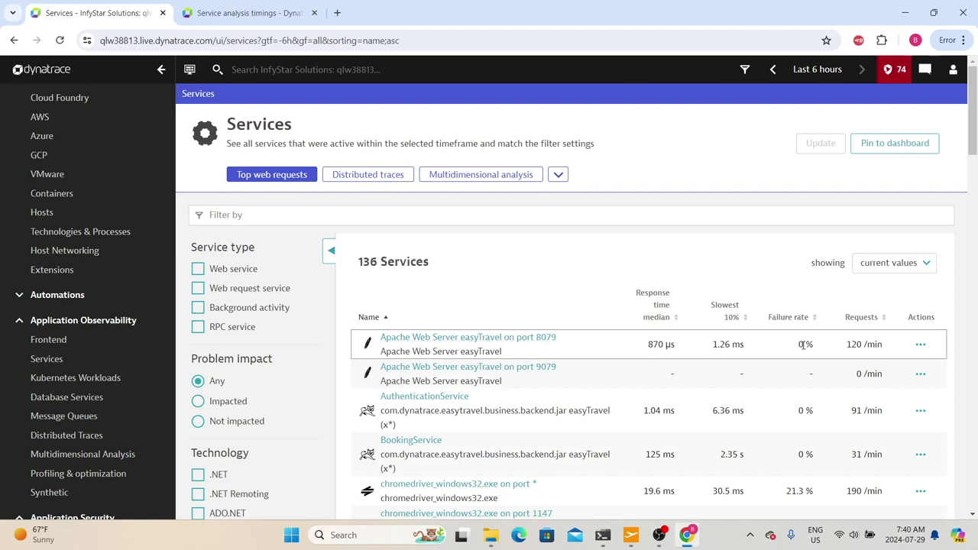
left_click_drag(799, 345, 805, 345)
left_click(921, 346)
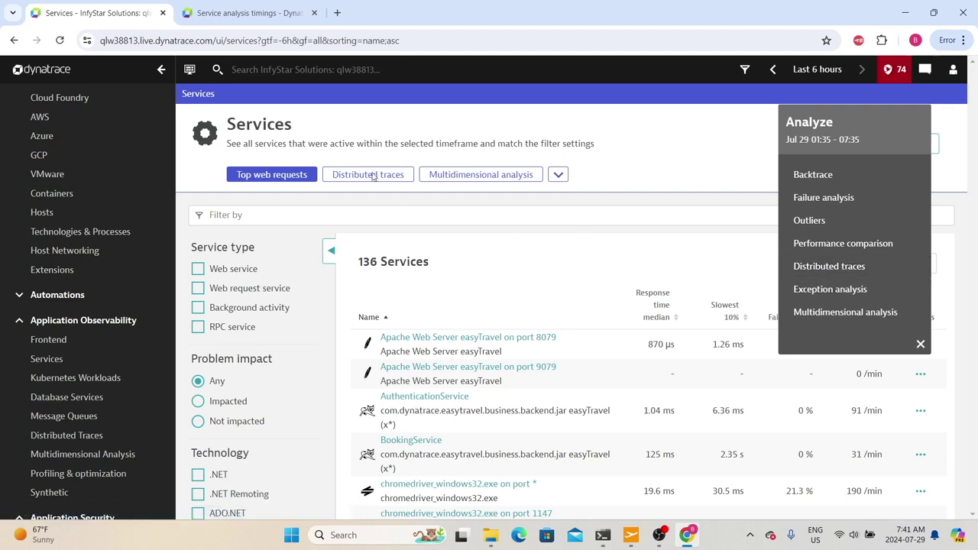
left_click(494, 260)
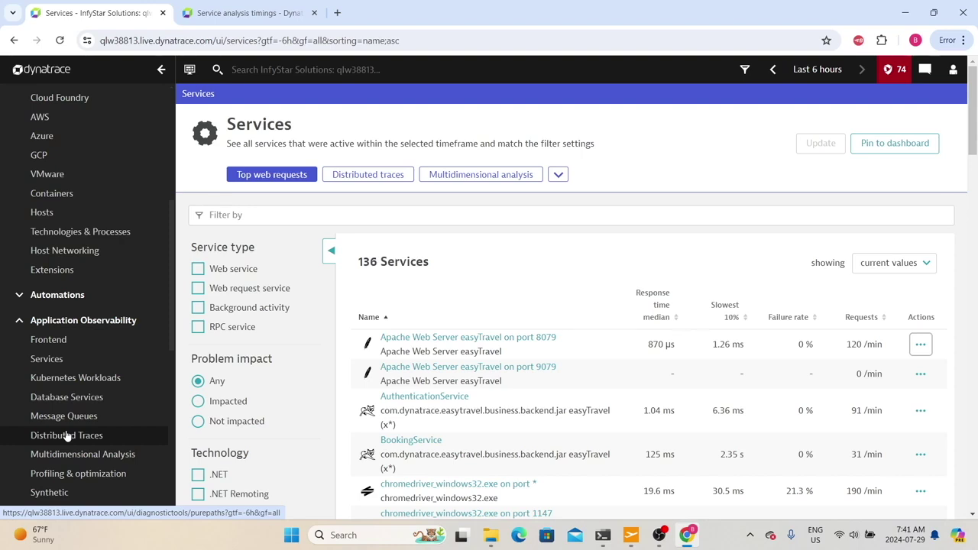
Filter the services list by the name Booking and open the details of BookingService.
scroll(67, 436, "down", 1)
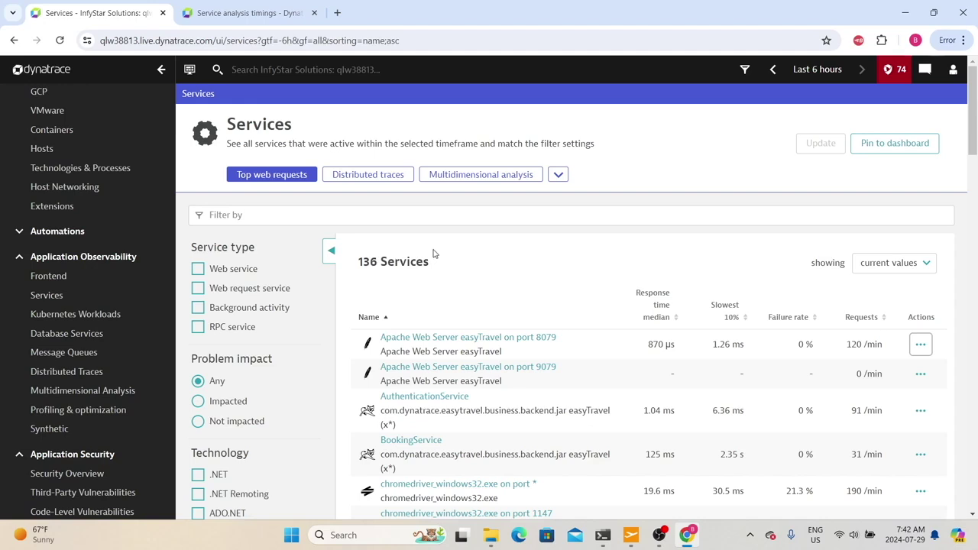
left_click(325, 215)
left_click(325, 244)
type("Booking")
key("Return")
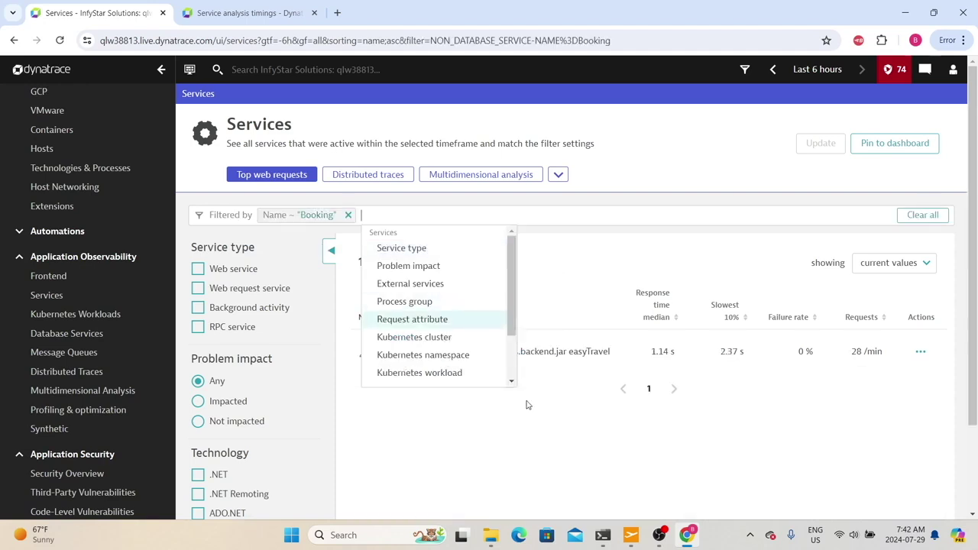
left_click(562, 468)
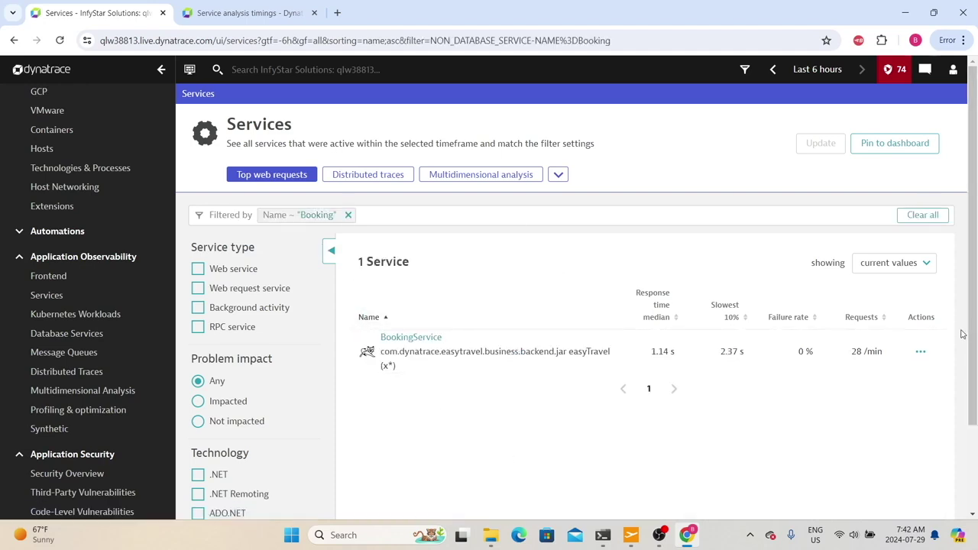
left_click(410, 338)
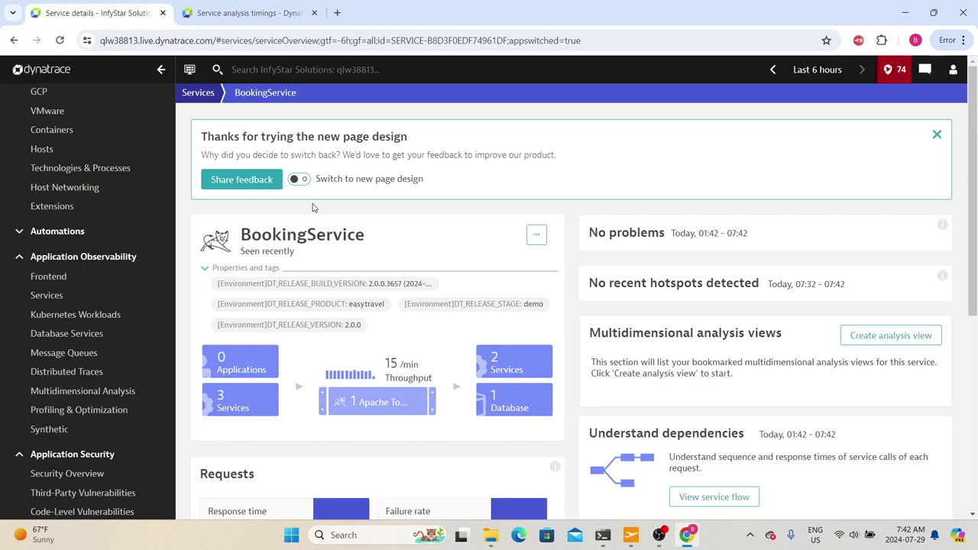
Highlight the BookingService title, open the service's settings and view its Naming page.
left_click_drag(238, 234, 370, 236)
left_click(253, 235)
left_click_drag(236, 234, 367, 235)
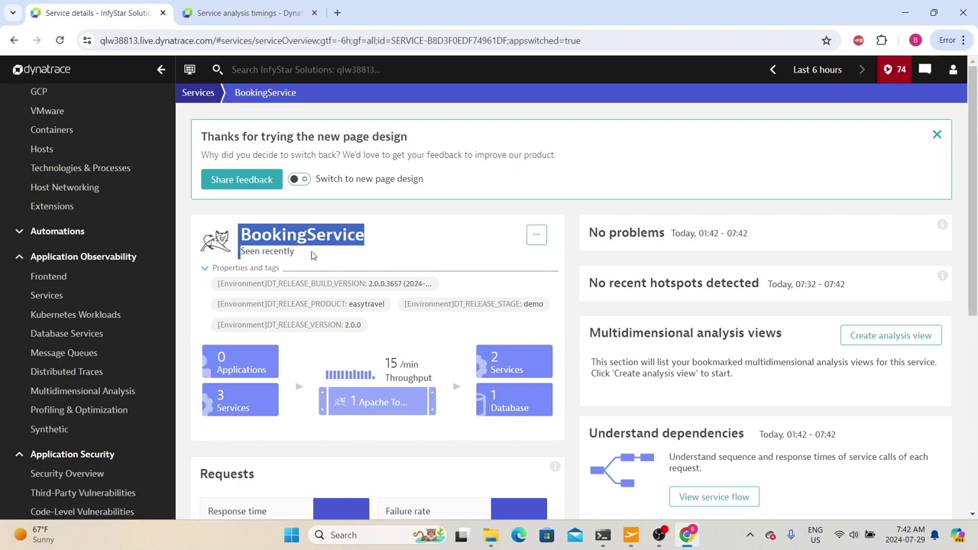
left_click(537, 237)
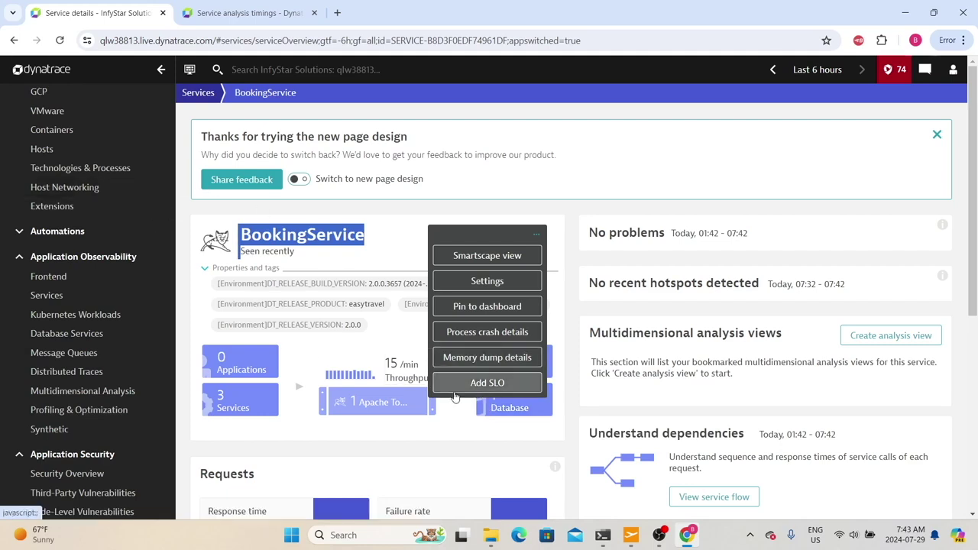
left_click(496, 283)
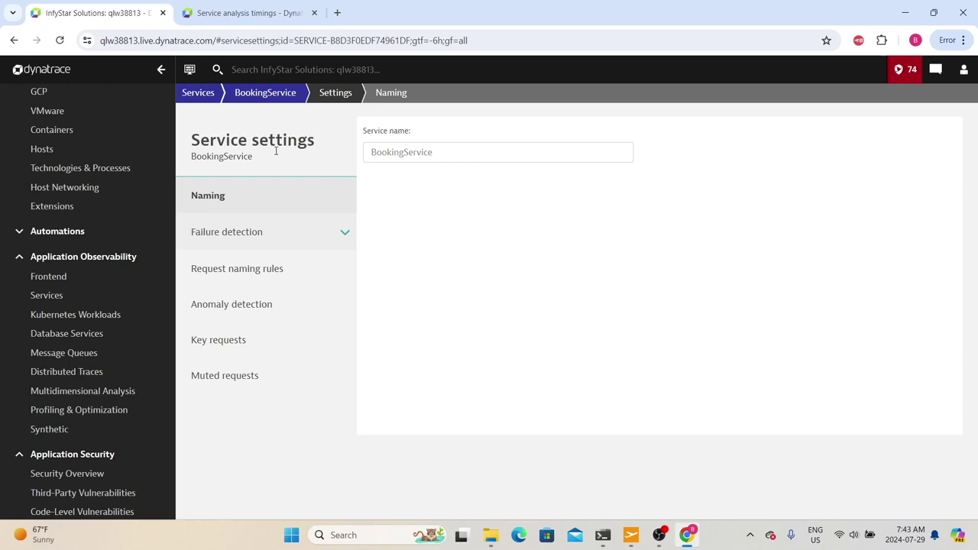
left_click(436, 152)
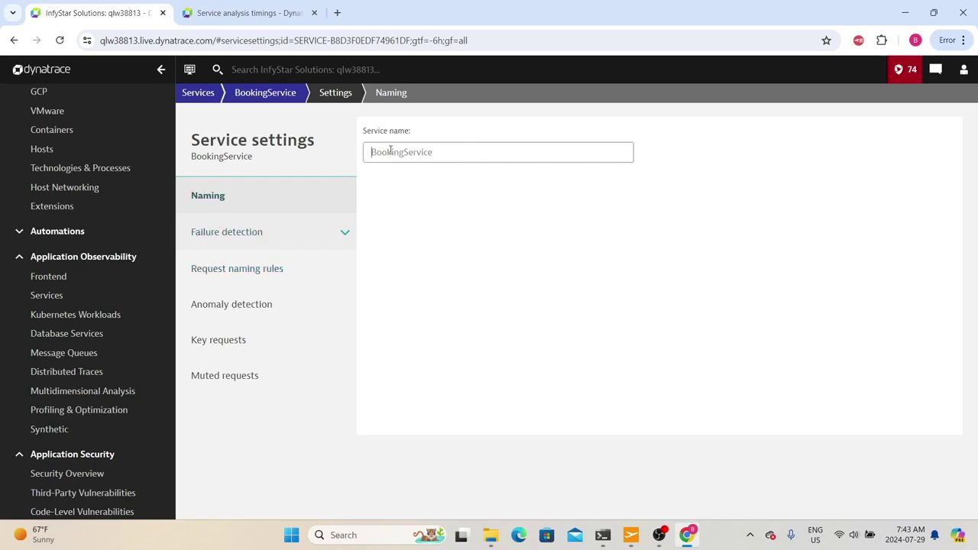
Open BookingService's HTTP failure detection parameters and turn on the override of global failure detection settings.
left_click(231, 238)
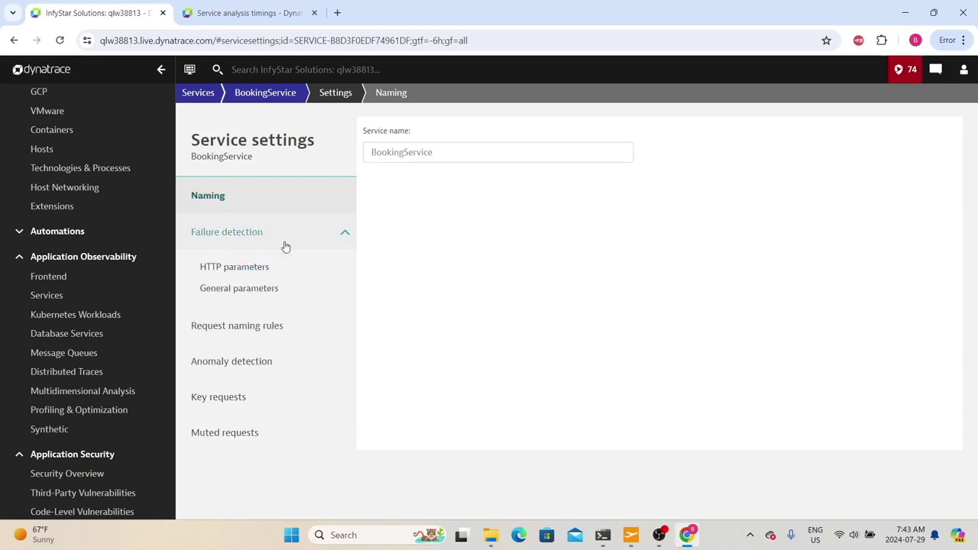
left_click(245, 269)
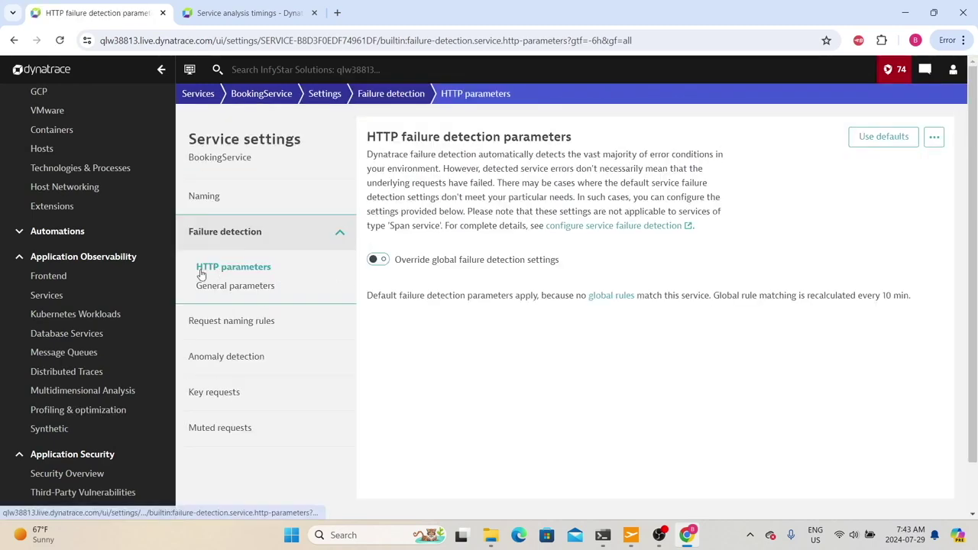
left_click(377, 260)
scroll(388, 265, "down", 3)
scroll(396, 283, "up", 1)
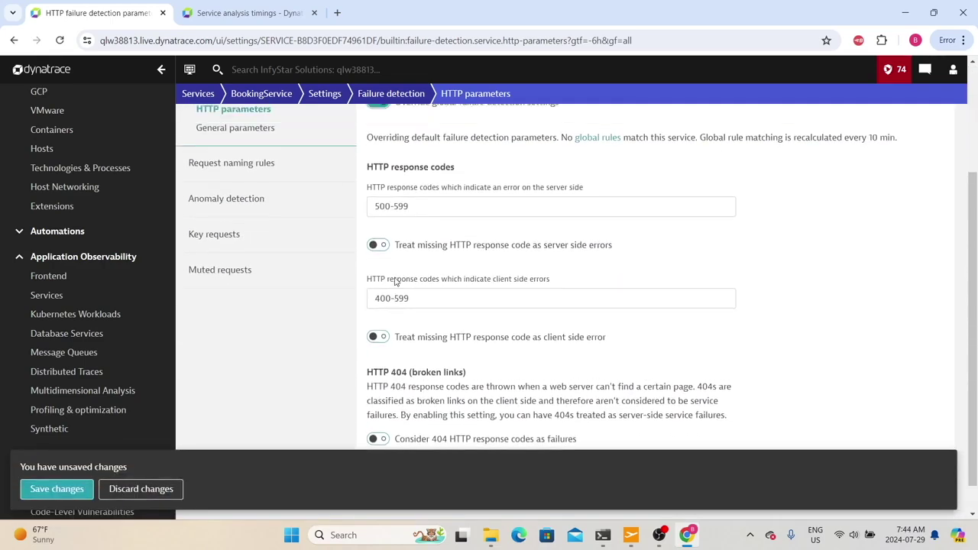
scroll(396, 283, "up", 1)
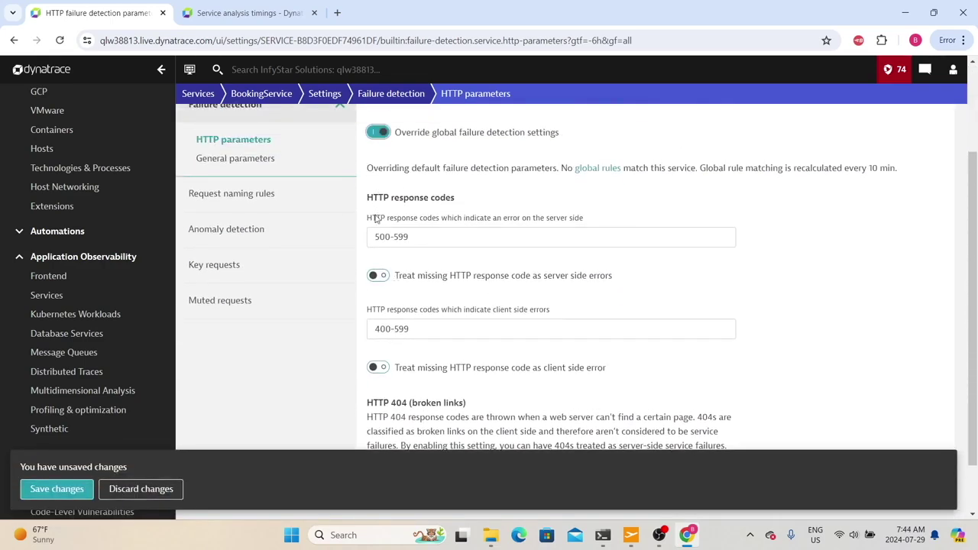
Examine the HTTP response codes that indicate server side and client side errors, down to the HTTP 404 option.
left_click_drag(408, 237, 349, 232)
left_click_drag(533, 217, 590, 217)
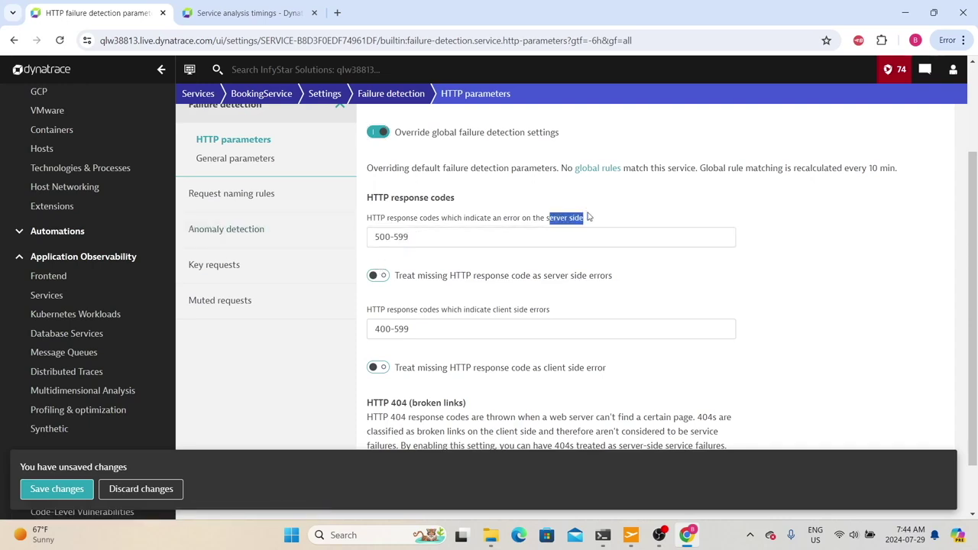
left_click(520, 218)
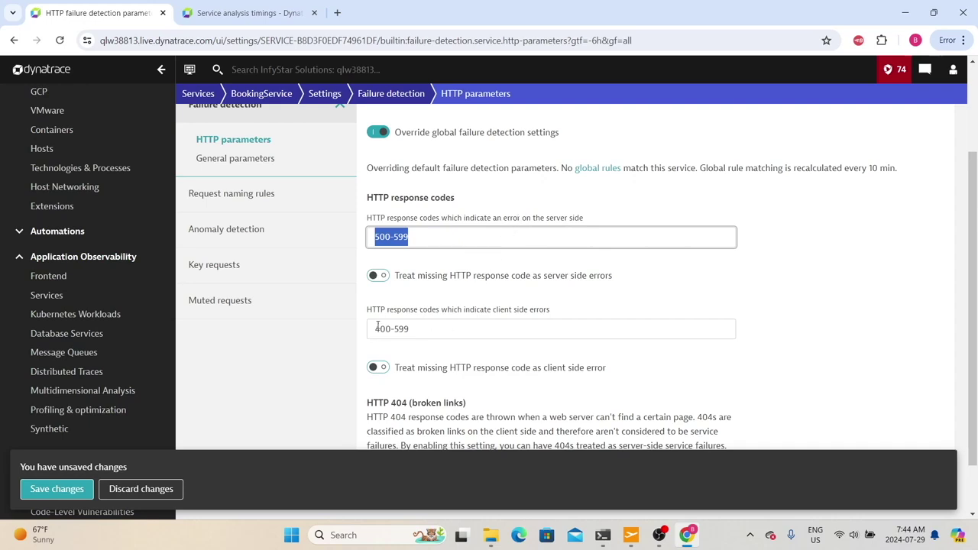
left_click_drag(552, 310, 404, 315)
scroll(405, 321, "down", 2)
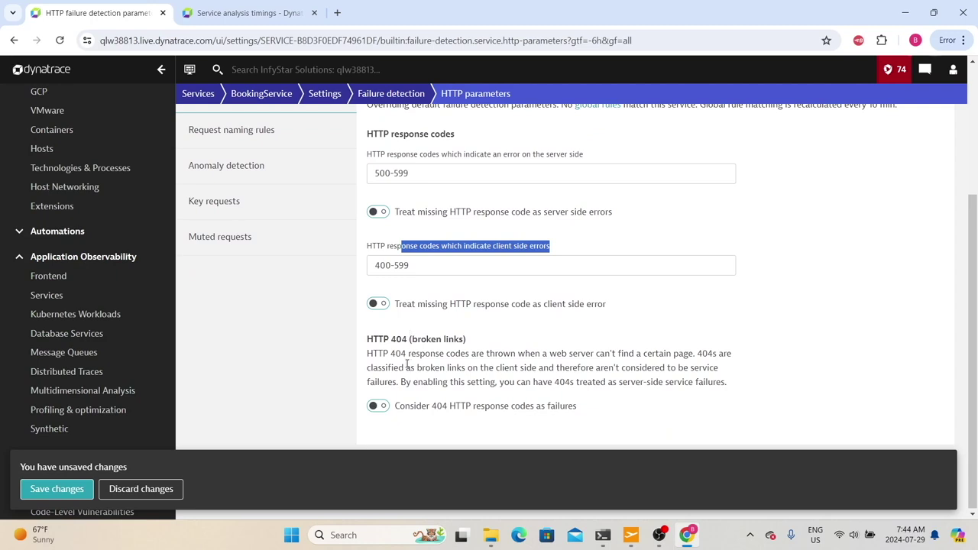
Turn on treating a missing HTTP response code as a client side error, highlight the client side code range and switch the option back off.
left_click(377, 304)
left_click(415, 264)
left_click_drag(414, 264, 369, 265)
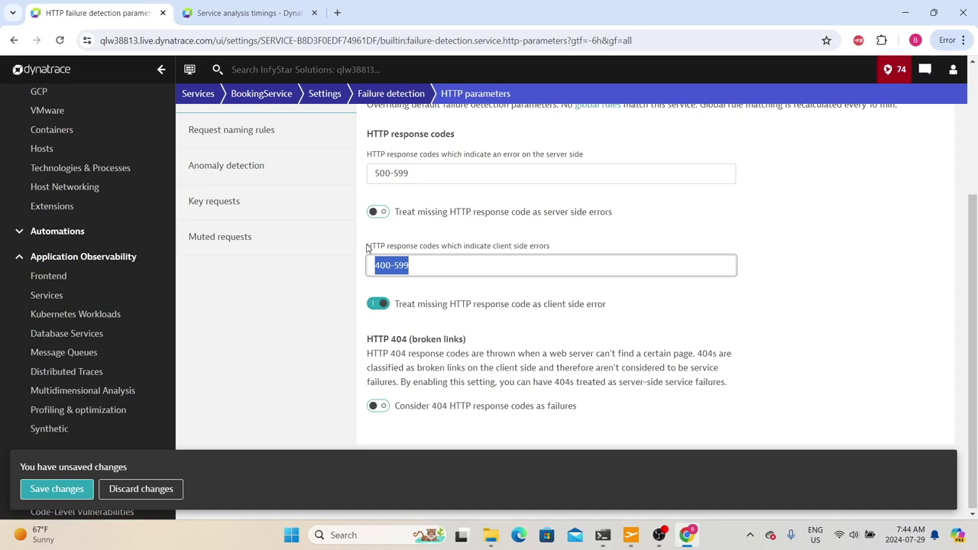
left_click(377, 300)
left_click(377, 302)
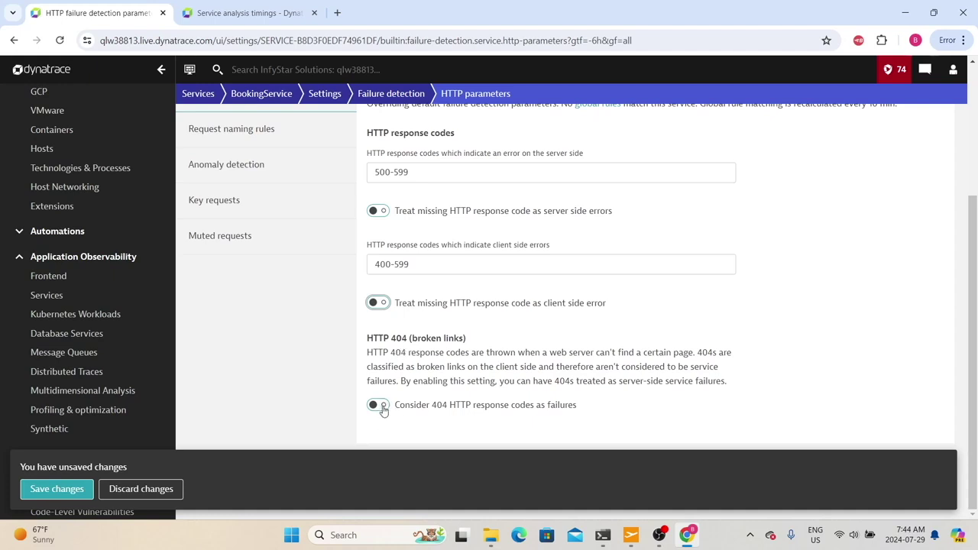
View BookingService's request naming rules and open its anomaly detection settings.
left_click(241, 335)
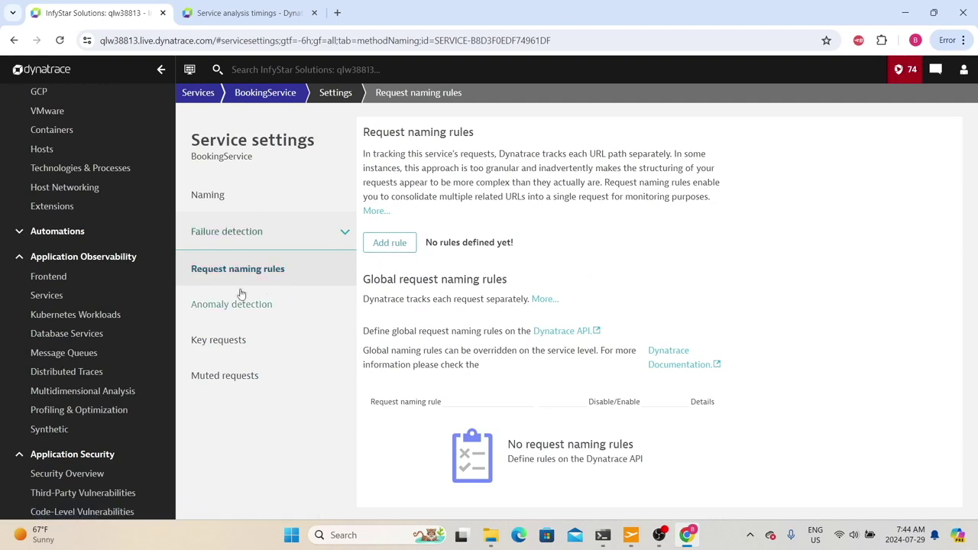
left_click(265, 306)
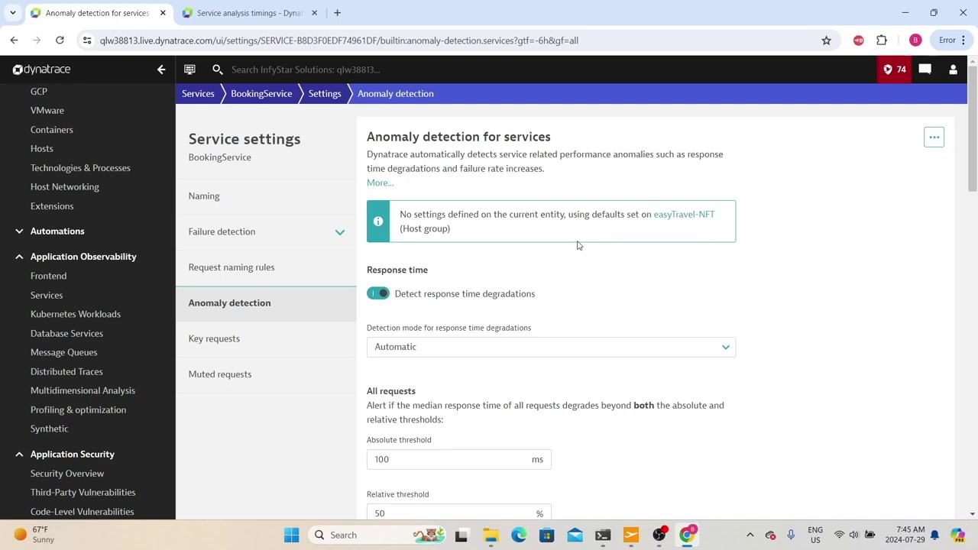
Set the detection mode for response time degradations to Using fixed thresholds and look over its threshold fields.
left_click(431, 353)
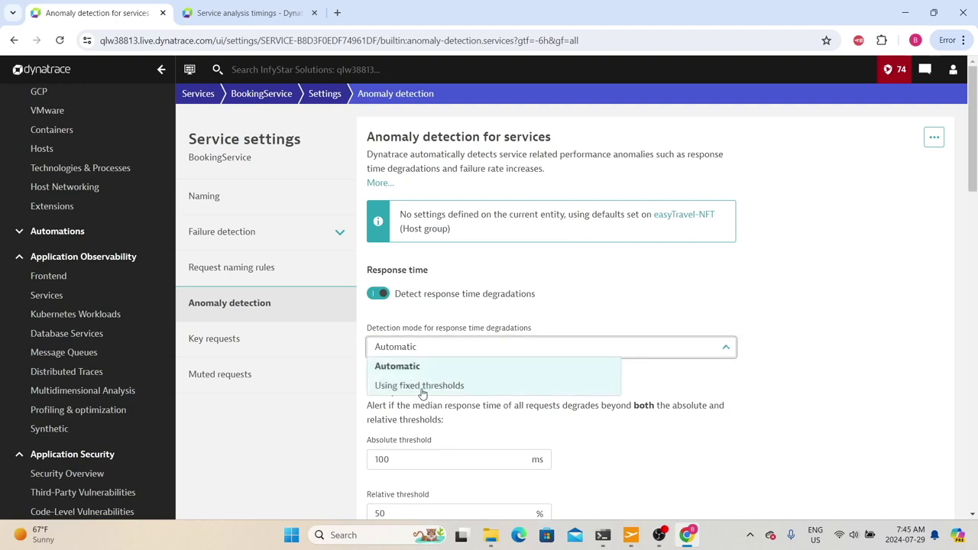
left_click(425, 390)
scroll(424, 397, "down", 3)
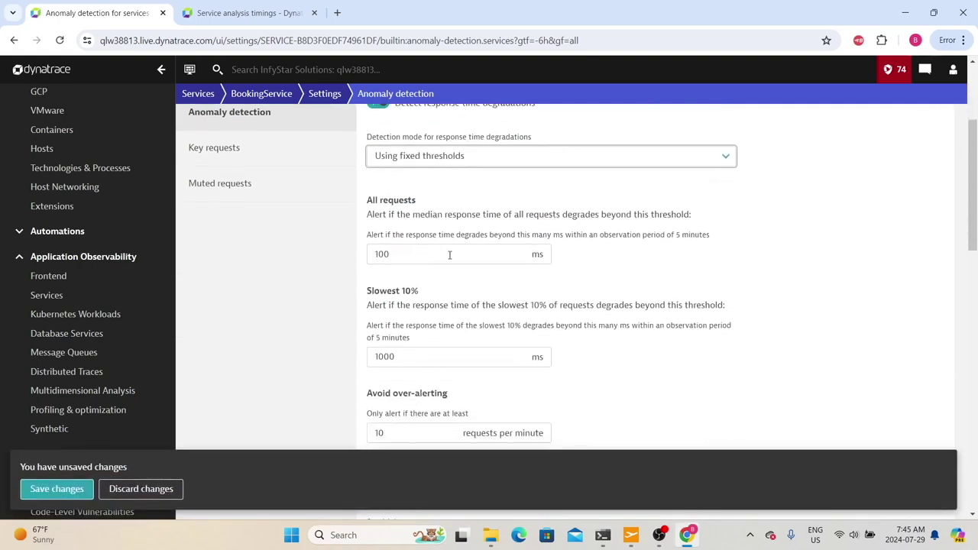
scroll(459, 263, "down", 2)
scroll(459, 263, "down", 3)
scroll(457, 266, "up", 6)
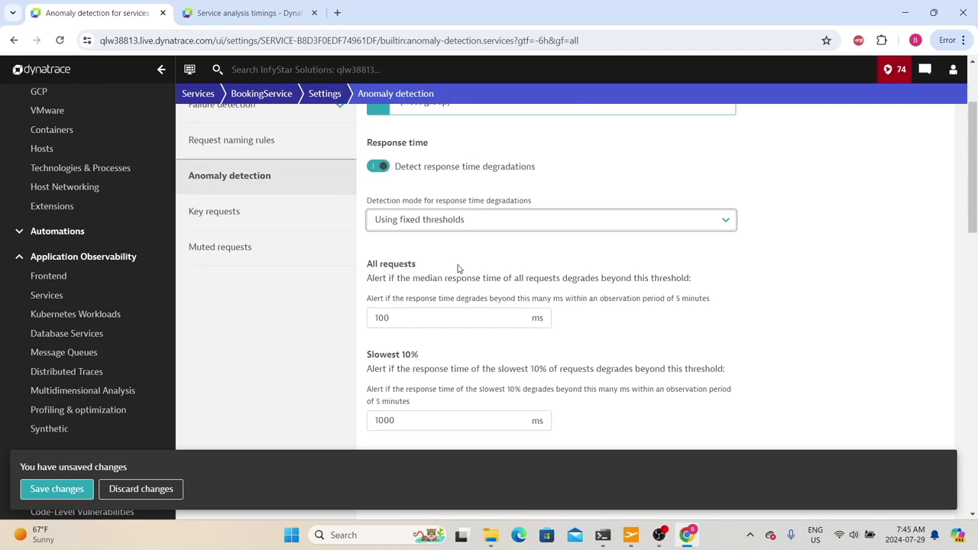
Set the response time degradation detection mode back to Automatic and discard the unsaved changes.
left_click(464, 221)
left_click(410, 240)
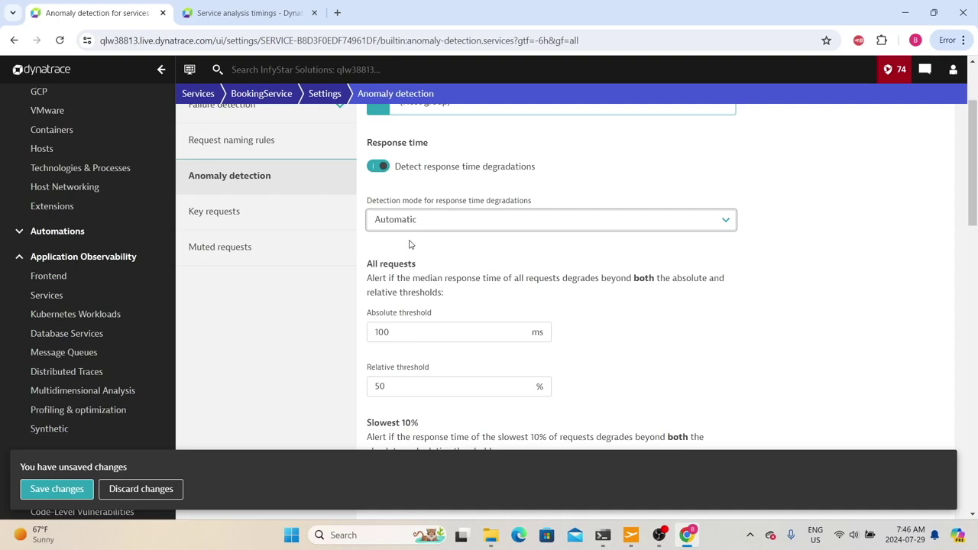
left_click(140, 489)
View the Key requests and Muted requests settings, and return to the BookingService overview.
left_click(212, 343)
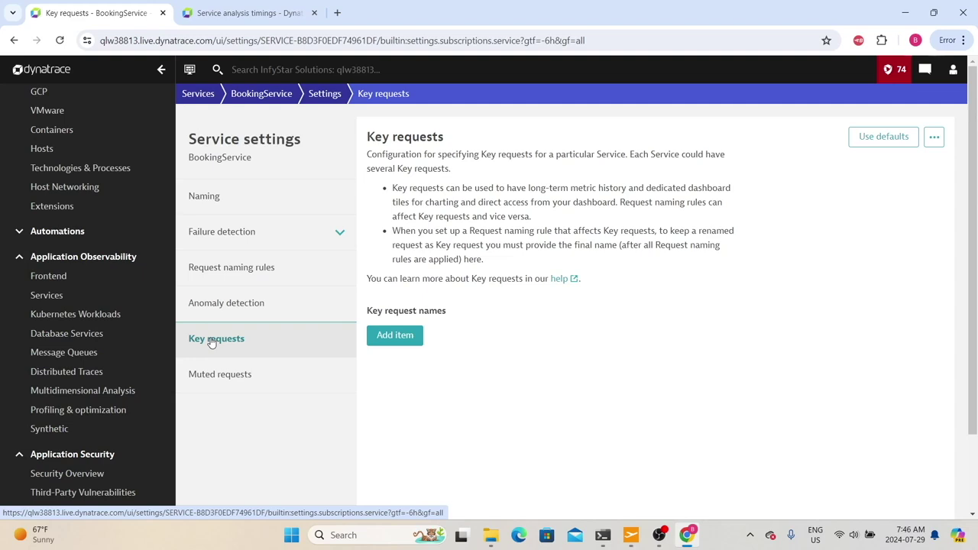
left_click(223, 374)
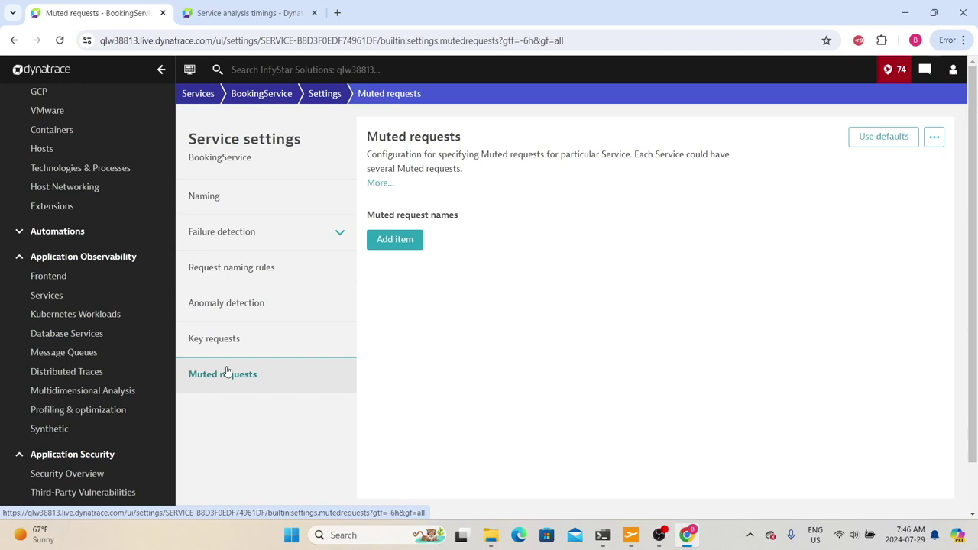
left_click(262, 93)
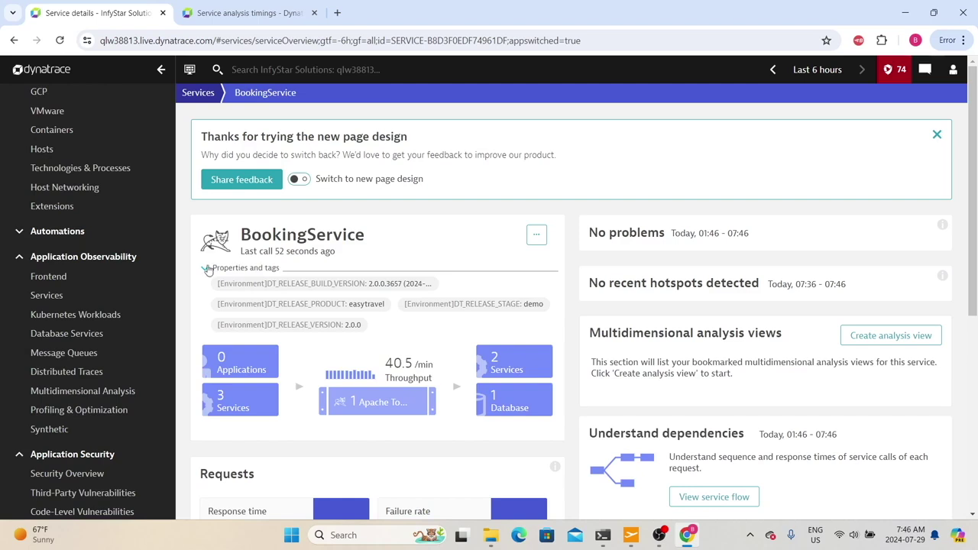
Expand BookingService's properties and tags and highlight the full property list.
left_click(207, 268)
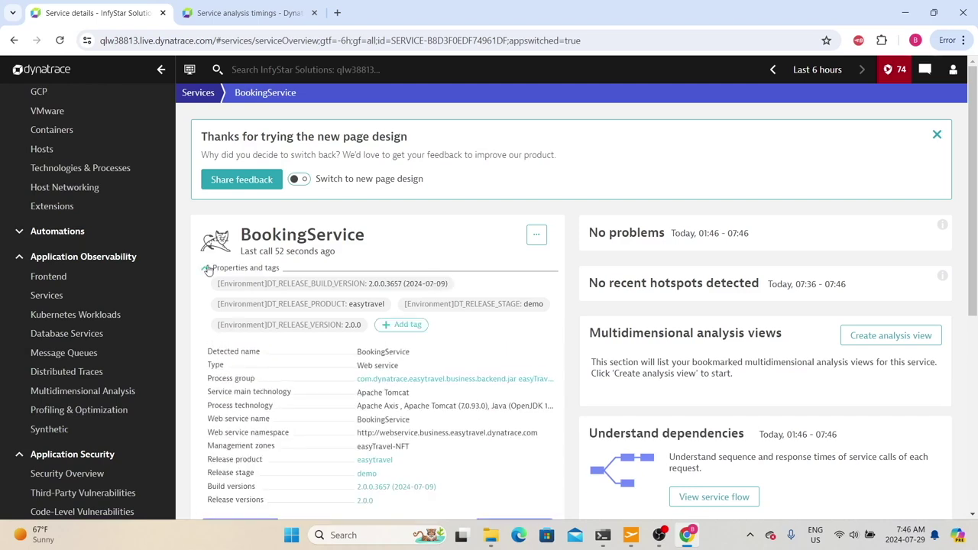
scroll(207, 270, "down", 1)
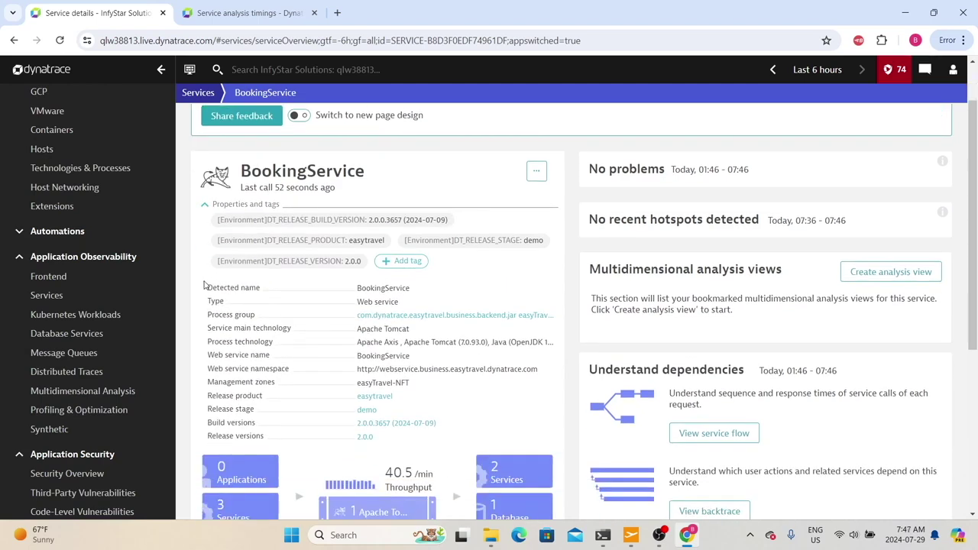
left_click_drag(368, 270, 343, 262)
scroll(328, 268, "down", 1)
left_click_drag(206, 222, 268, 373)
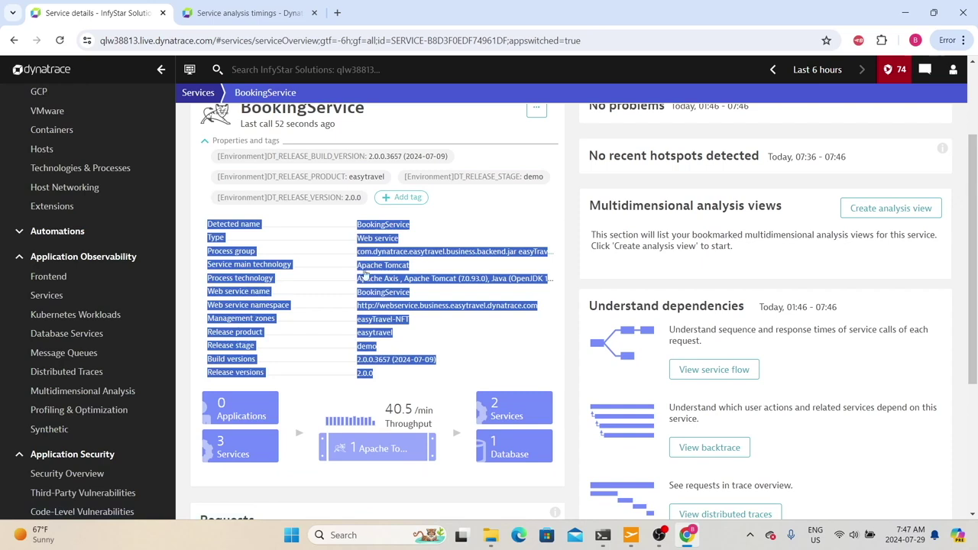
Highlight the detected name and service type among BookingService's properties.
left_click(264, 223)
triple_click(260, 228)
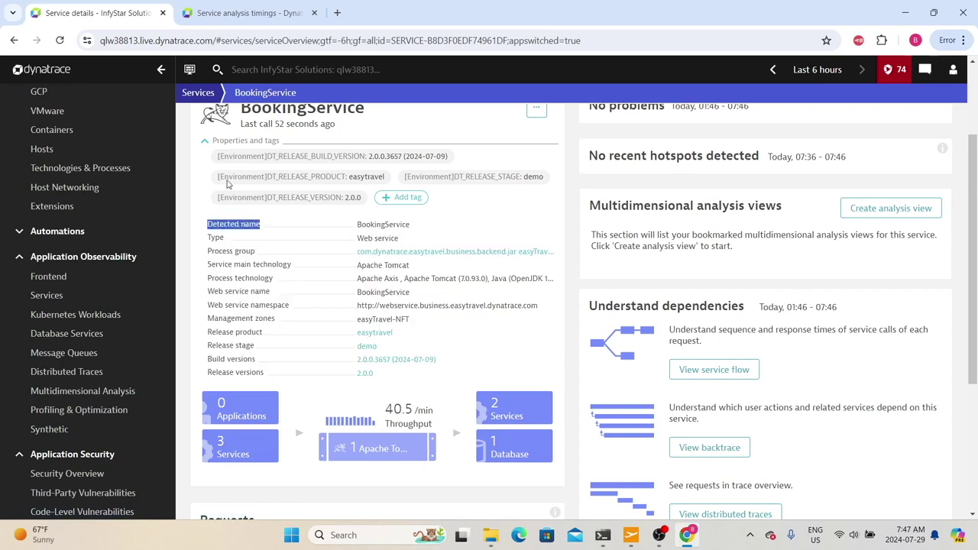
left_click_drag(362, 224, 407, 229)
left_click(401, 222)
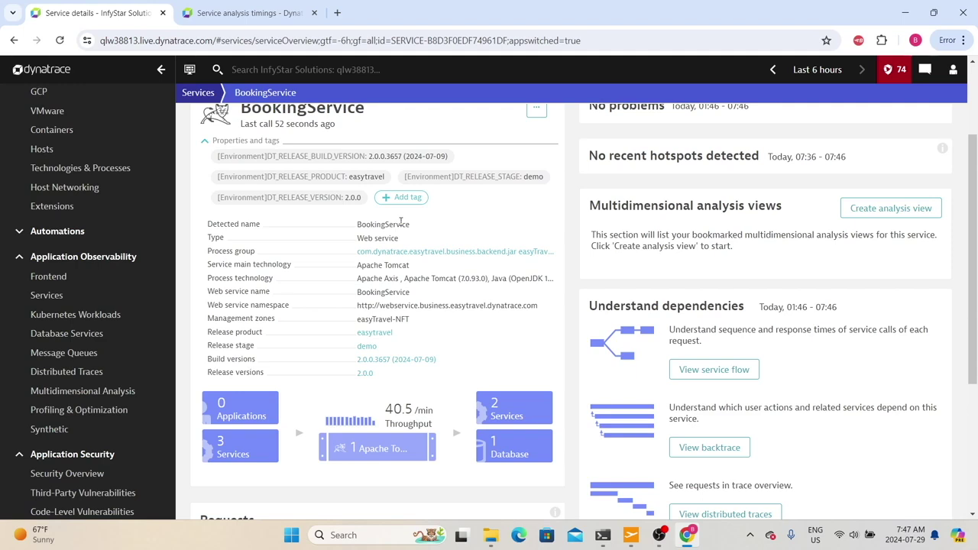
left_click_drag(209, 237, 182, 251)
left_click(257, 256)
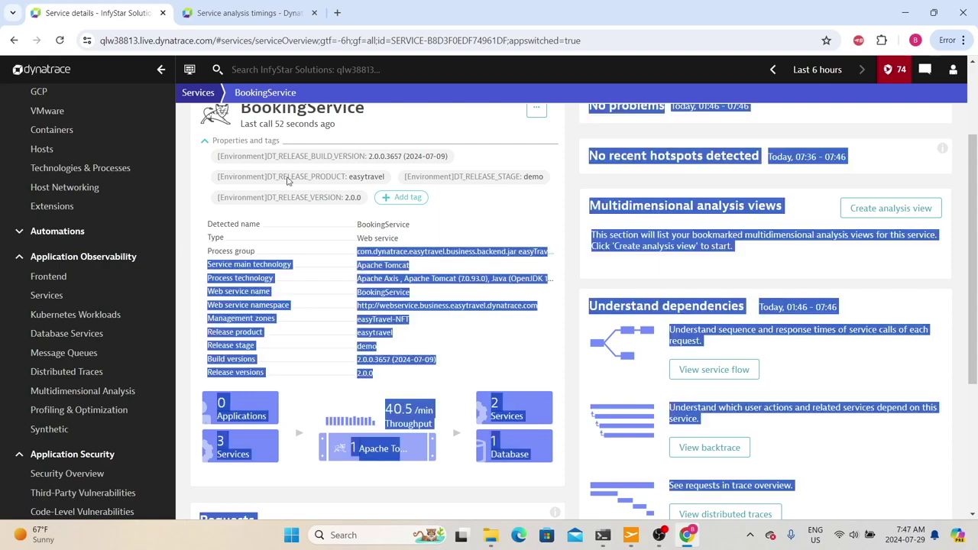
left_click(284, 261)
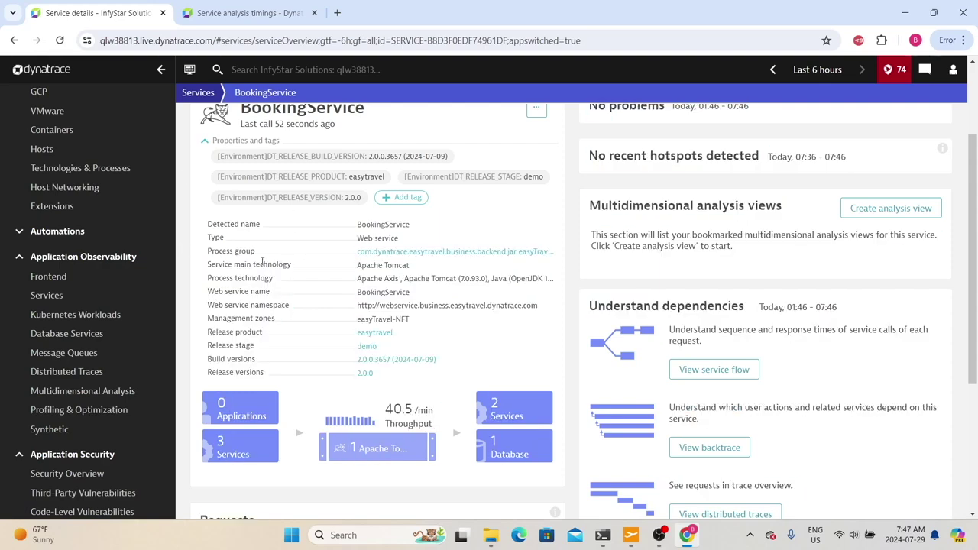
Highlight BookingService's process group, main and process technologies, web service name and management zone in turn.
left_click_drag(349, 258, 550, 252)
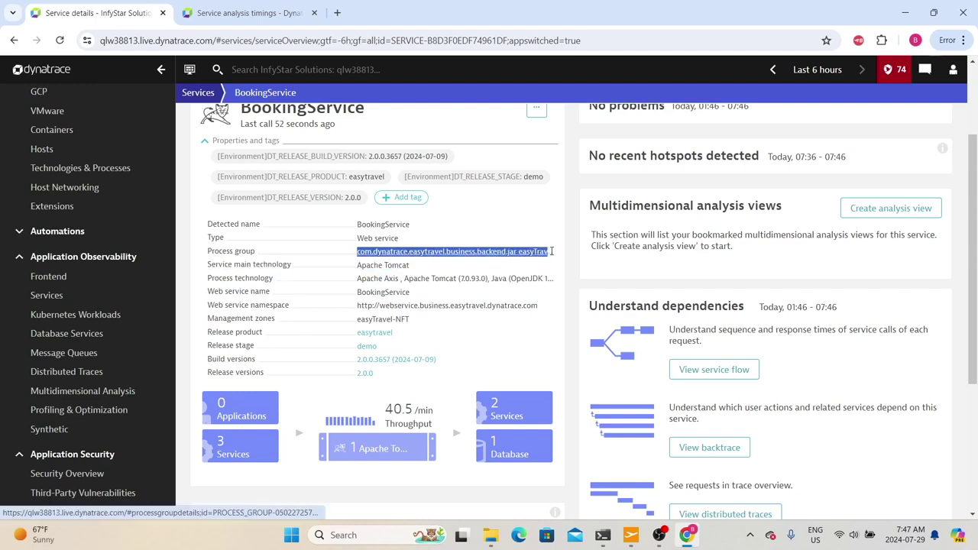
left_click_drag(341, 269, 420, 271)
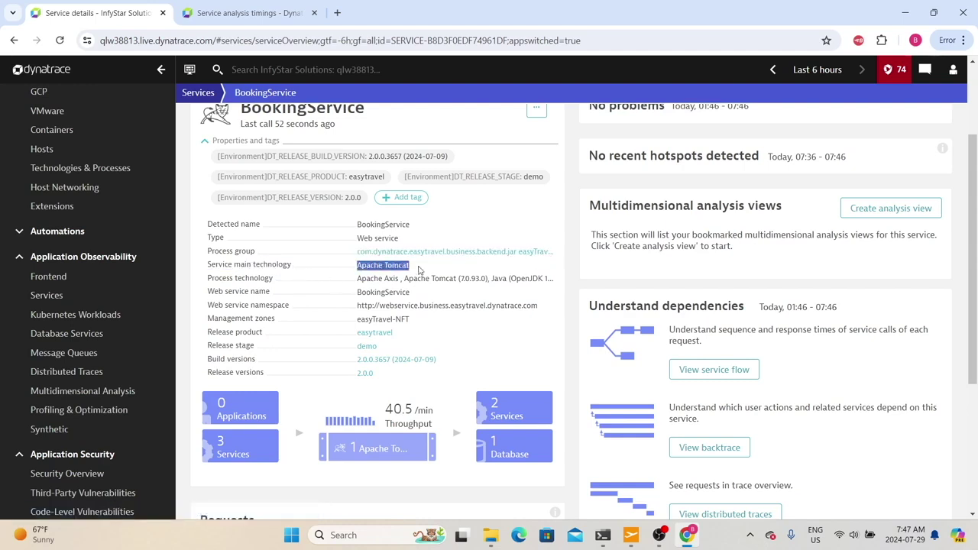
left_click(216, 277)
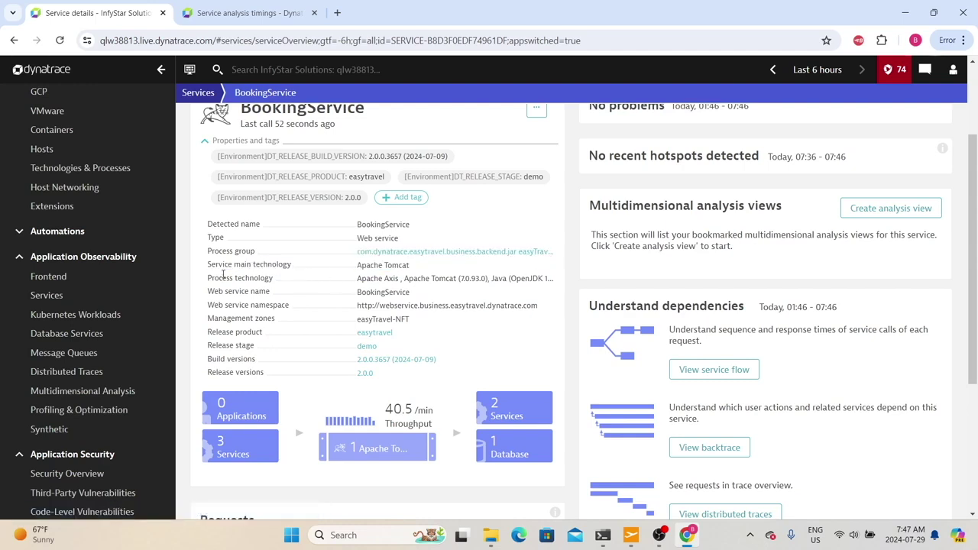
left_click_drag(218, 276, 475, 279)
left_click(301, 295)
left_click_drag(301, 296, 216, 292)
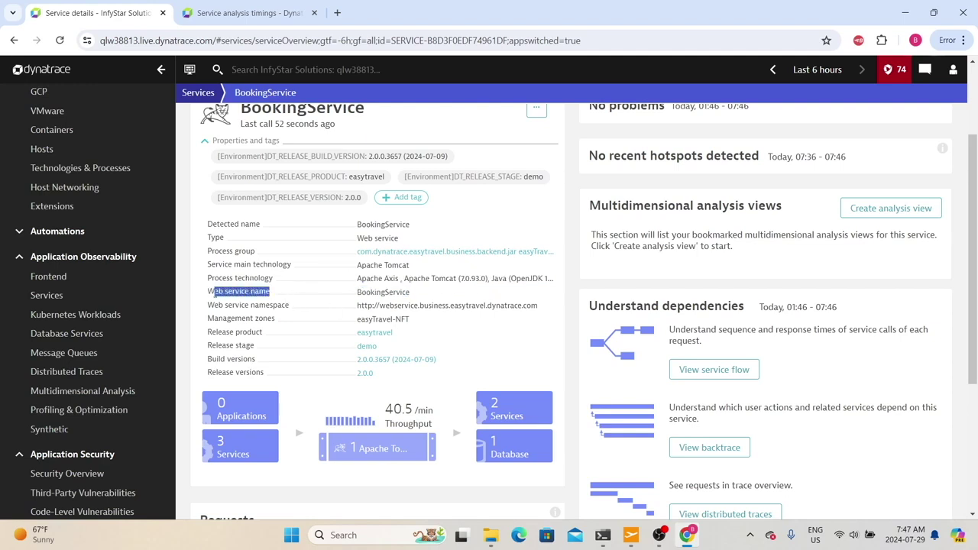
left_click(366, 322)
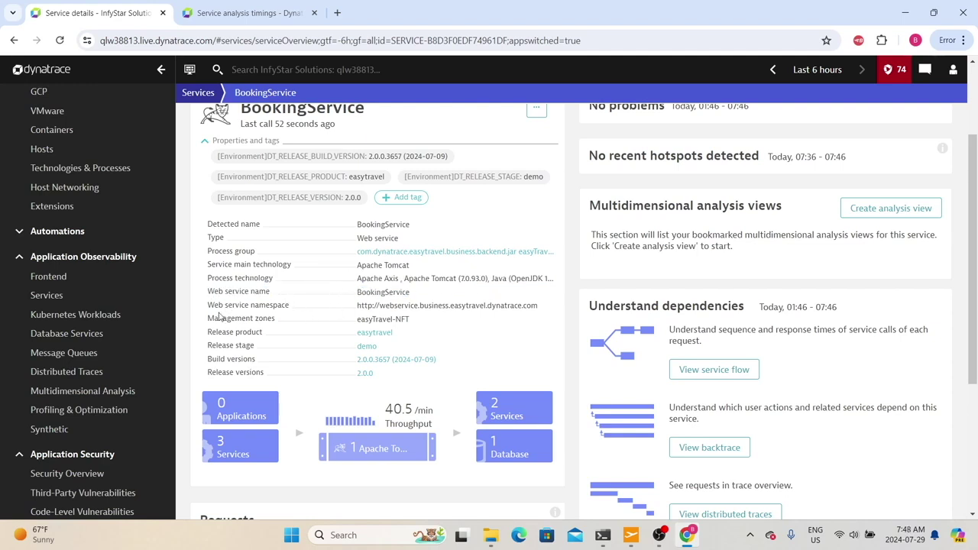
left_click_drag(213, 319, 425, 322)
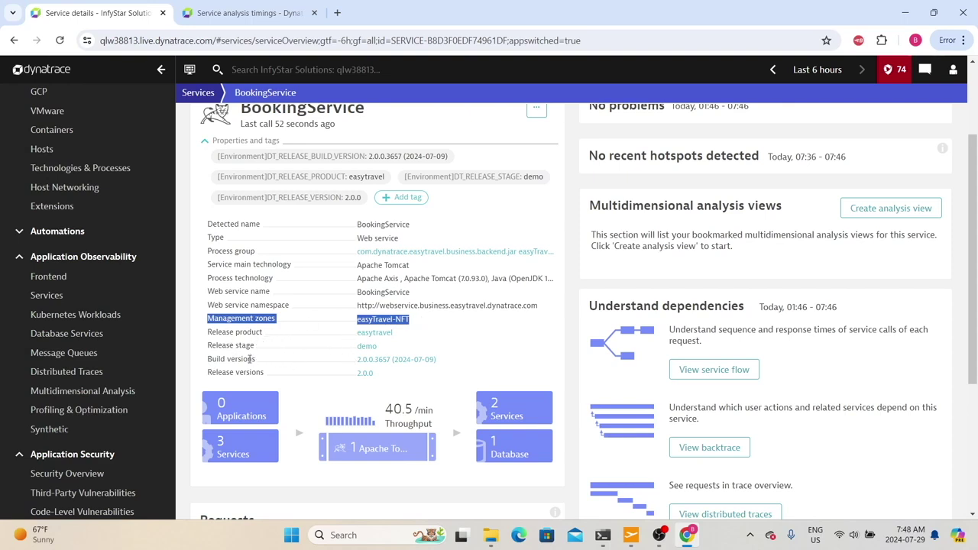
Highlight BookingService's release product, release stage, build versions and release versions, and collapse its properties and tags.
left_click_drag(208, 332, 410, 387)
scroll(348, 314, "up", 3)
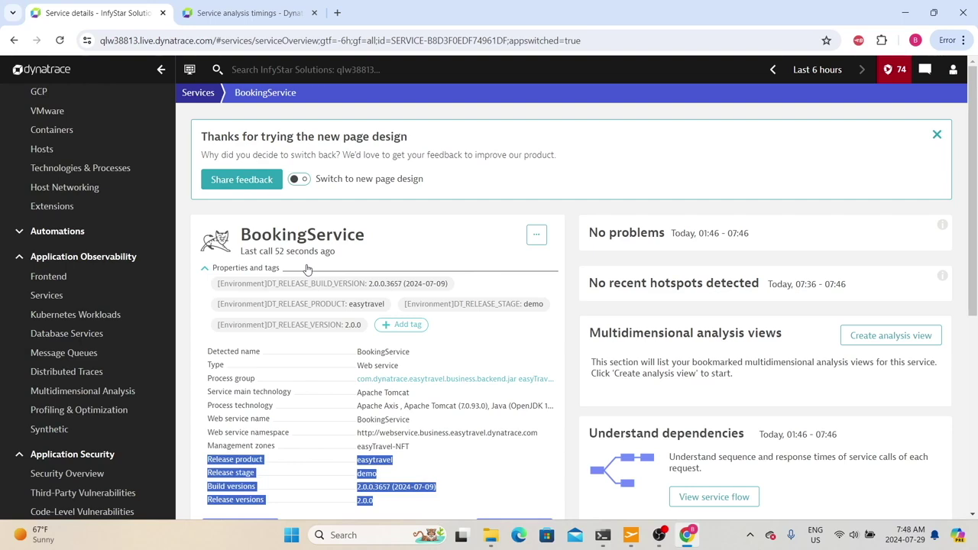
left_click(307, 269)
scroll(308, 269, "down", 2)
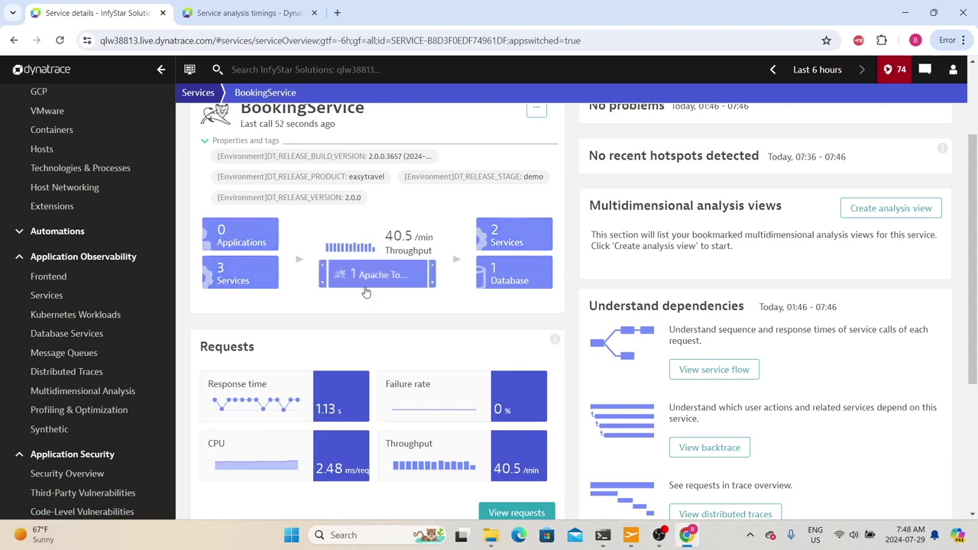
View BookingService's calling applications, calling services, processes and hosts, called services and used database in turn.
left_click(232, 234)
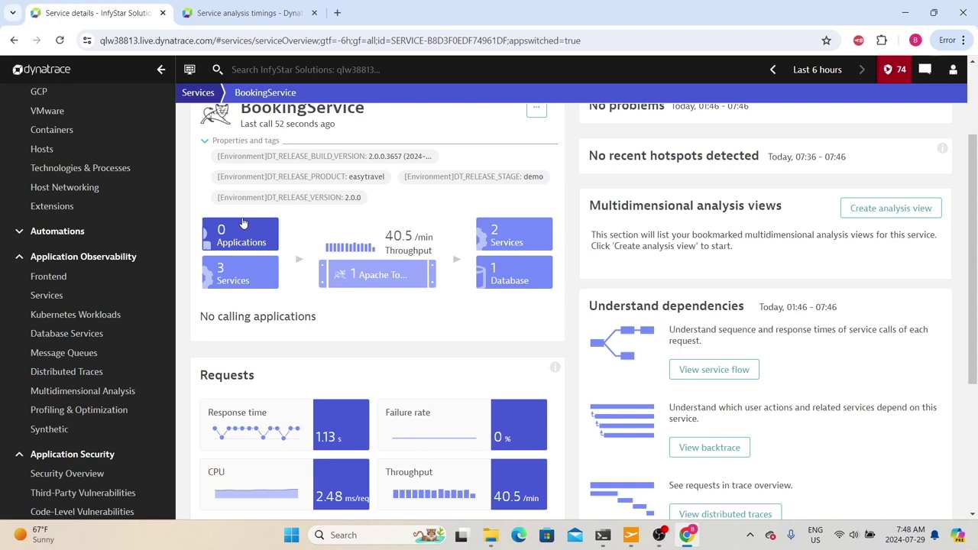
left_click(228, 277)
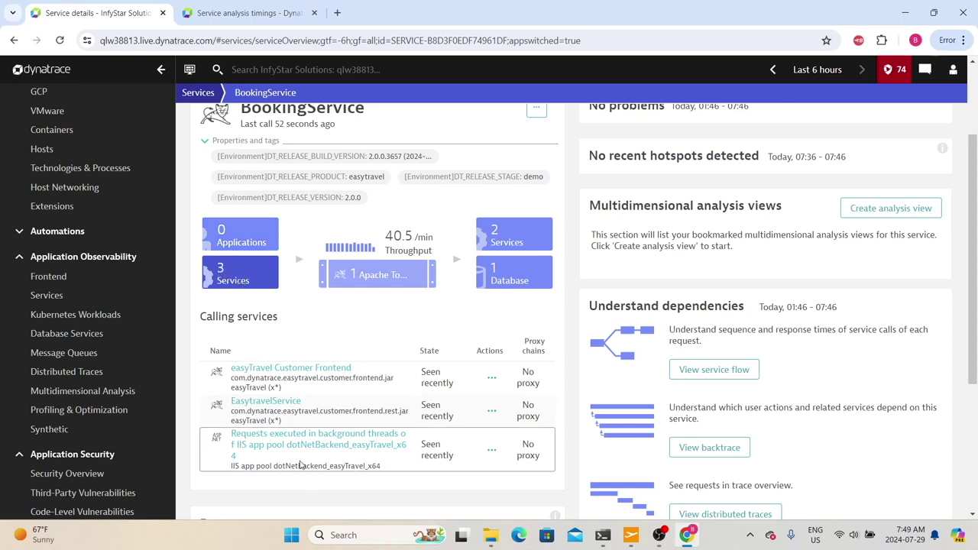
left_click(356, 283)
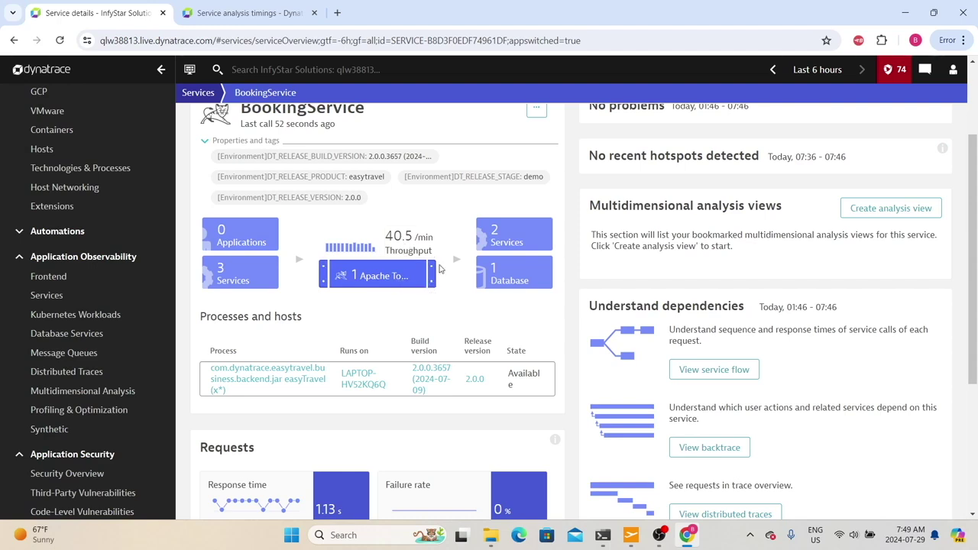
left_click(512, 234)
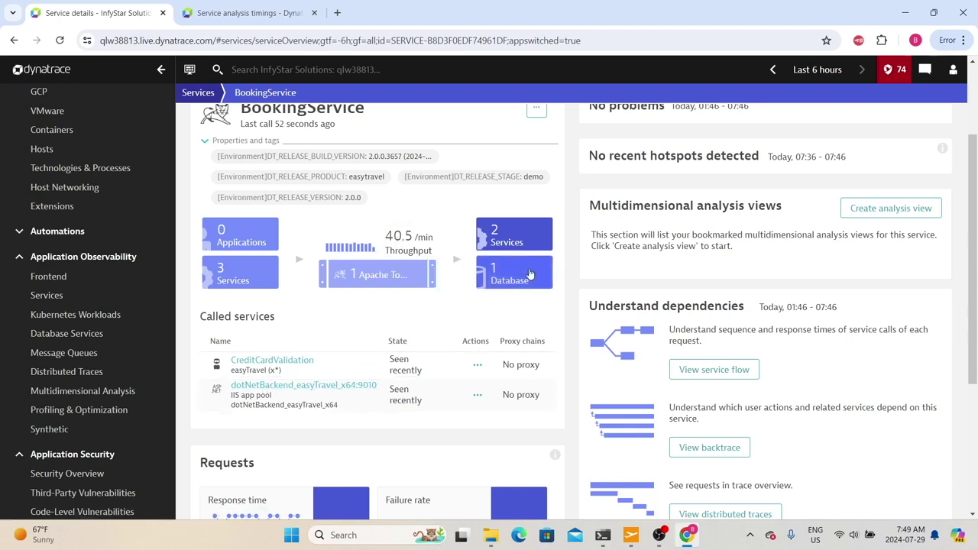
left_click(490, 284)
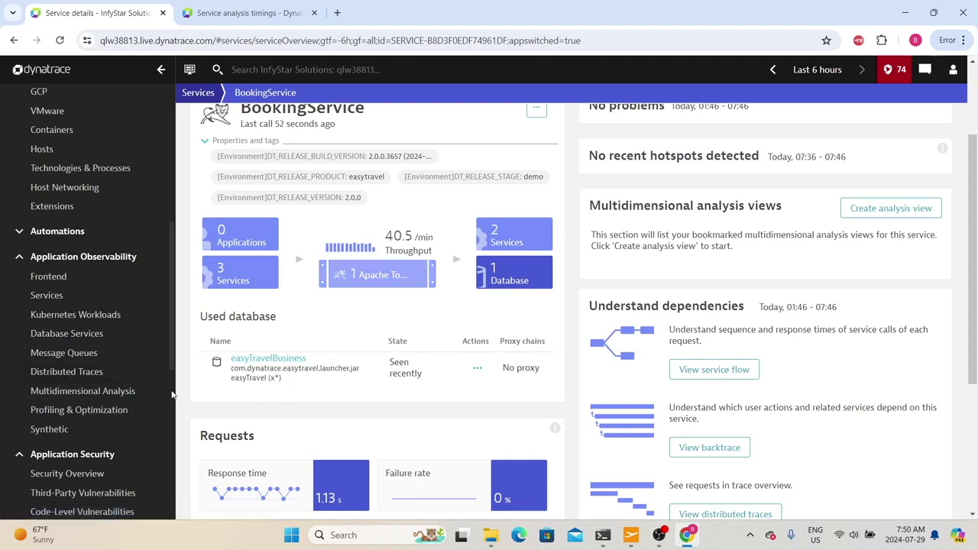
Open the easyTravelBusiness database's details in a new browser tab and switch to it.
right_click(264, 360)
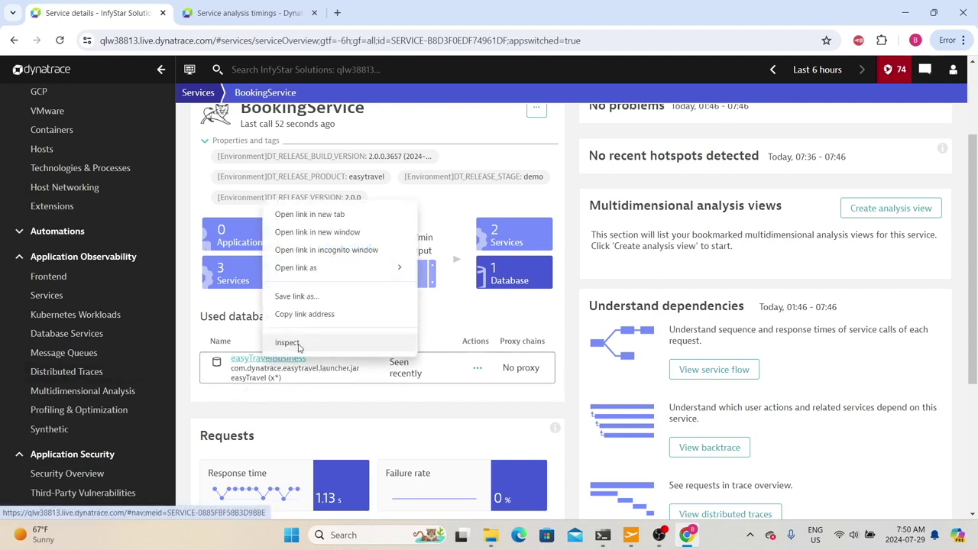
left_click(306, 212)
left_click(226, 6)
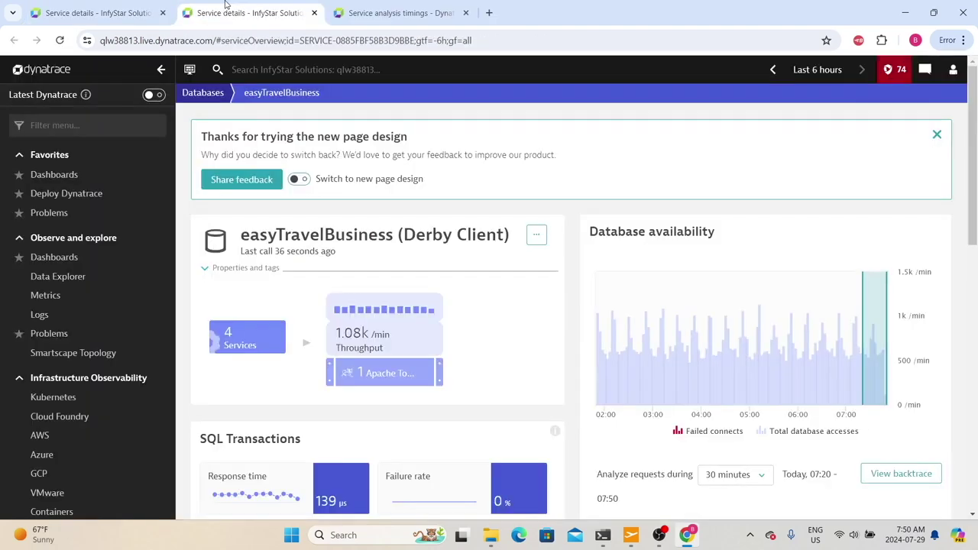
Review easyTravelBusiness's SQL transactions, queries, modifications, database availability and dependency sections, and close its tab.
scroll(476, 275, "down", 3)
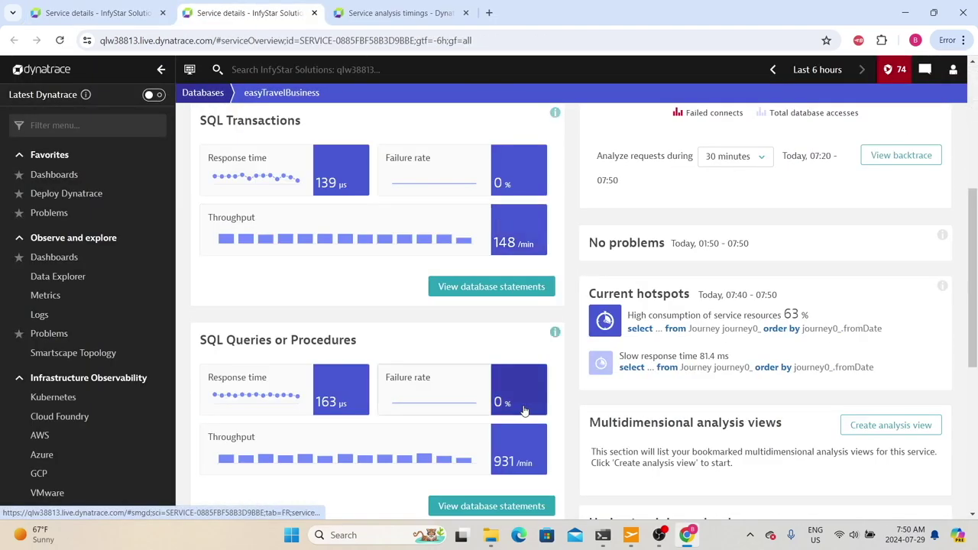
scroll(524, 411, "down", 2)
scroll(523, 411, "down", 3)
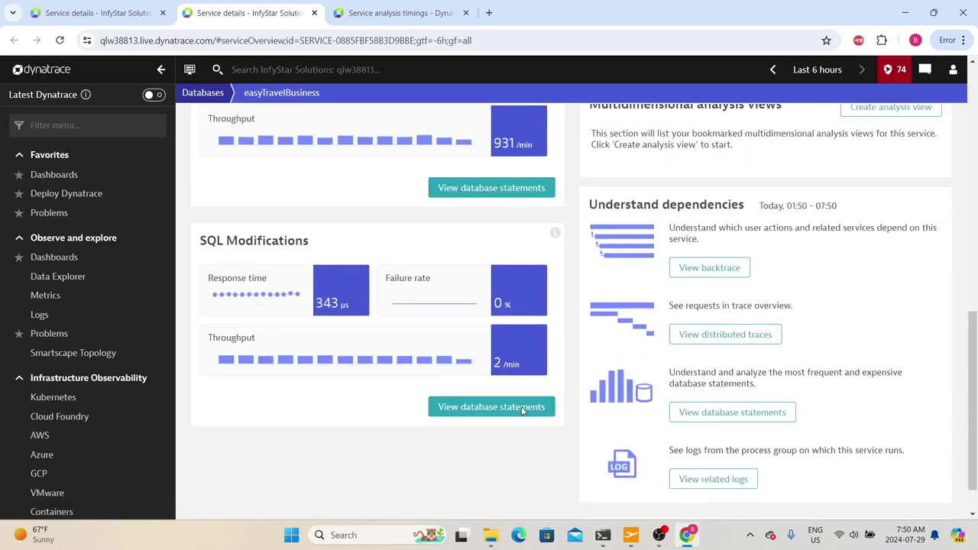
scroll(529, 405, "up", 10)
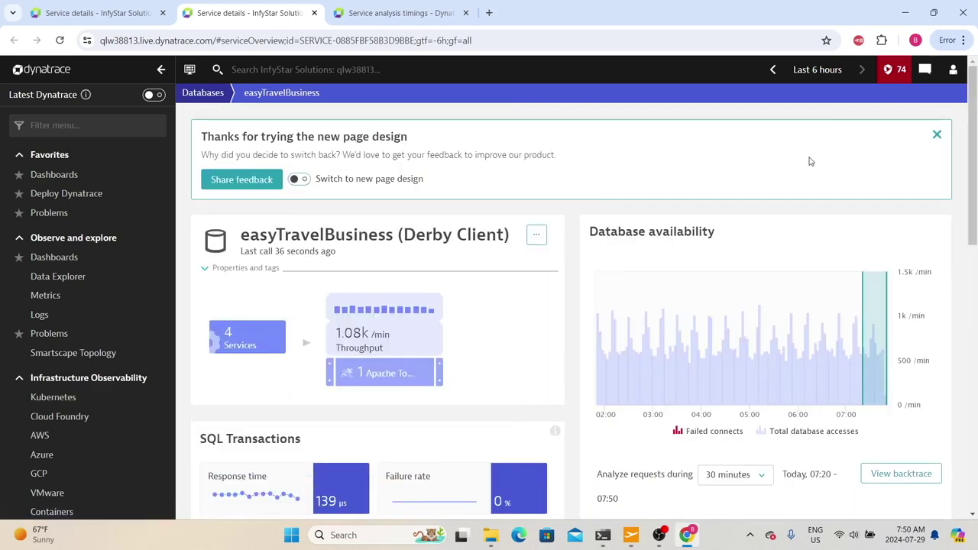
scroll(795, 199, "down", 3)
scroll(566, 260, "down", 2)
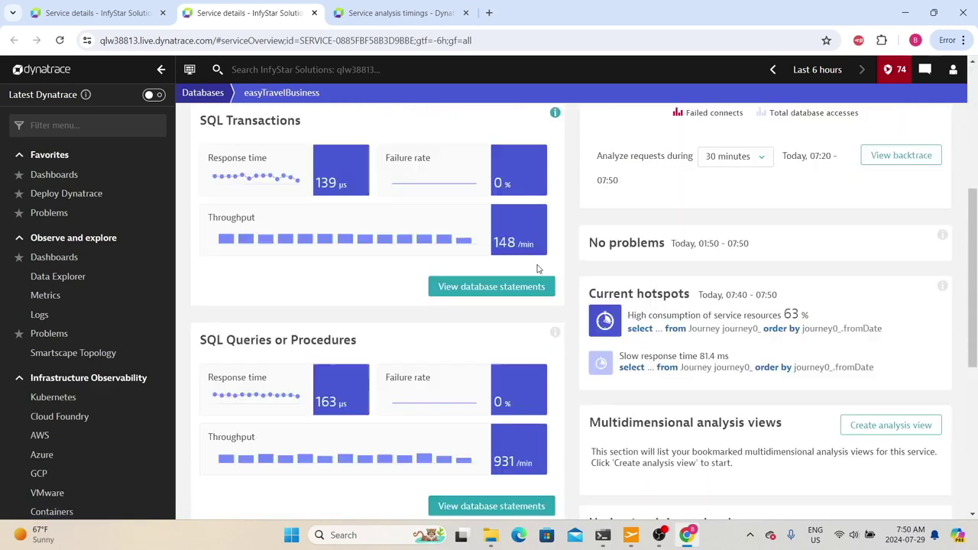
scroll(536, 272, "up", 3)
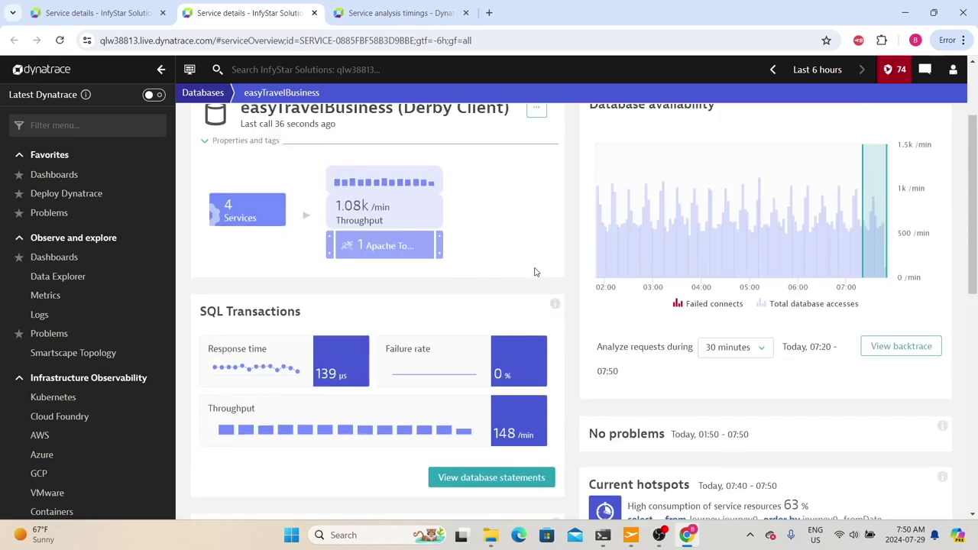
scroll(535, 273, "down", 3)
scroll(535, 272, "down", 2)
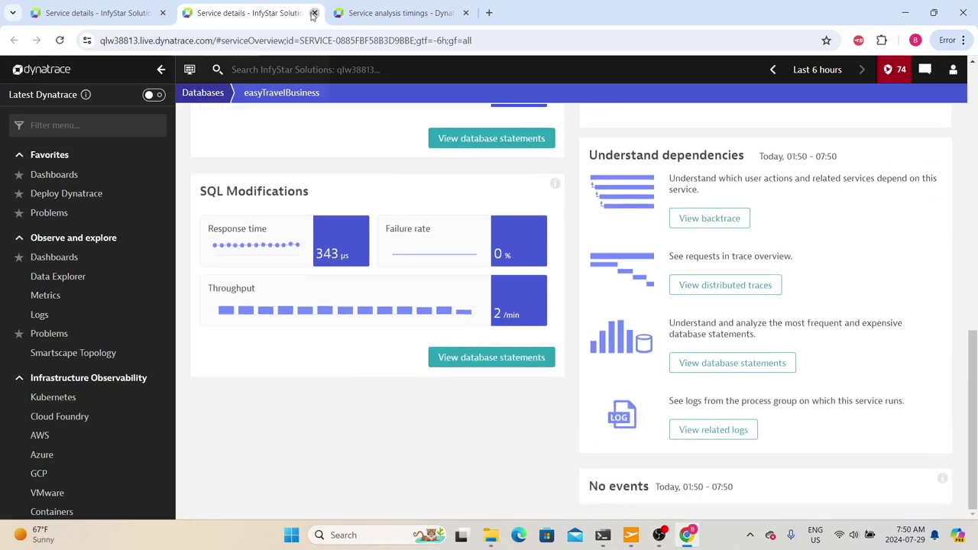
left_click(314, 13)
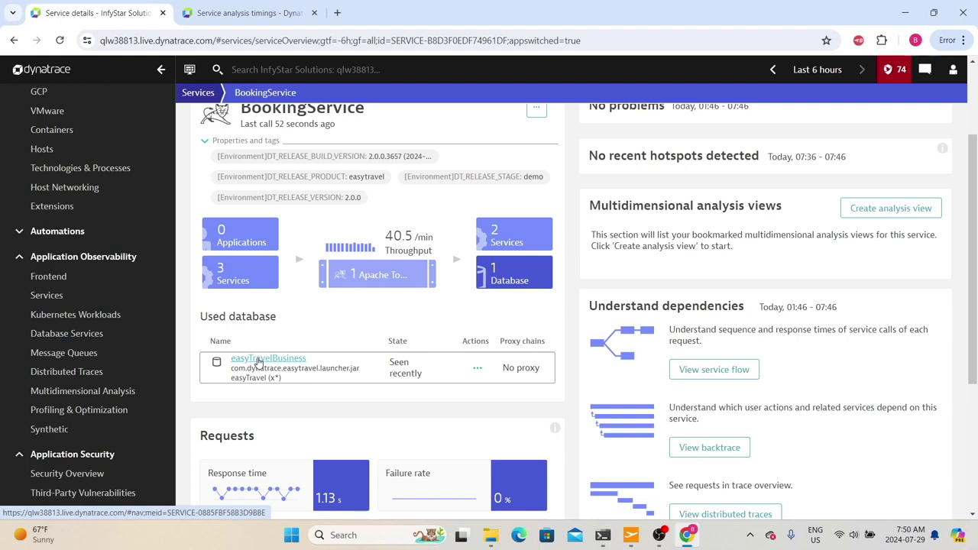
Look over BookingService's Requests metrics and highlight its problems and recent hotspots summaries.
scroll(258, 363, "down", 3)
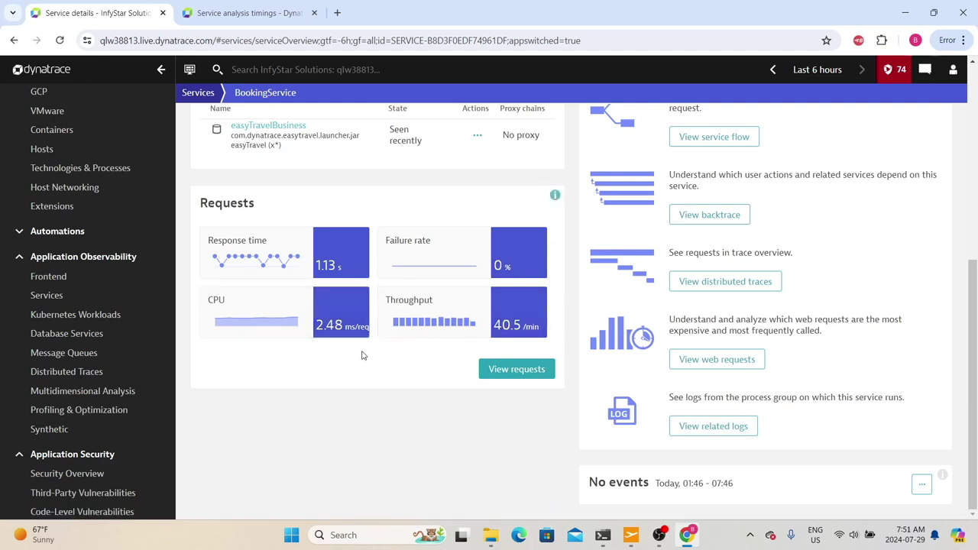
scroll(567, 409, "up", 2)
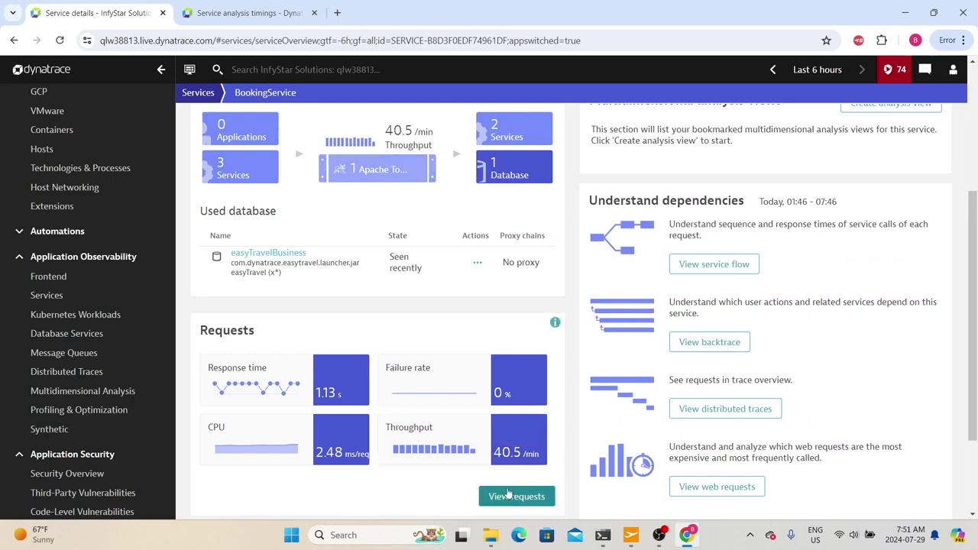
scroll(506, 502, "up", 4)
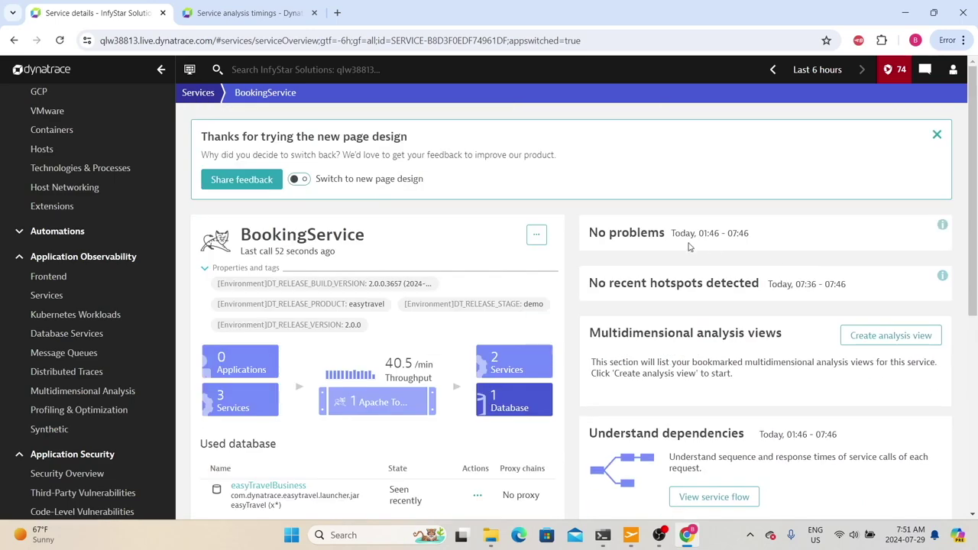
left_click_drag(578, 238, 795, 269)
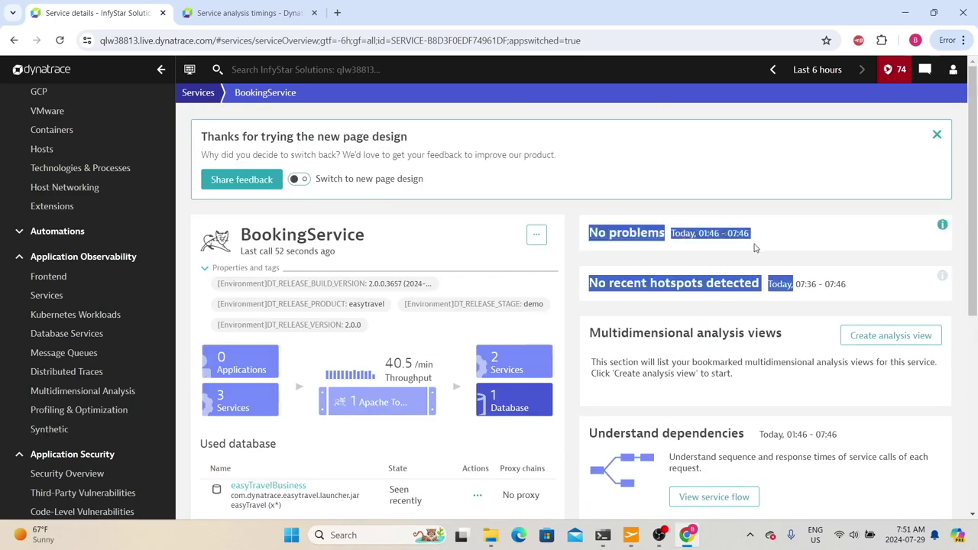
left_click_drag(755, 245, 562, 237)
double_click(601, 283)
left_click_drag(601, 283, 654, 286)
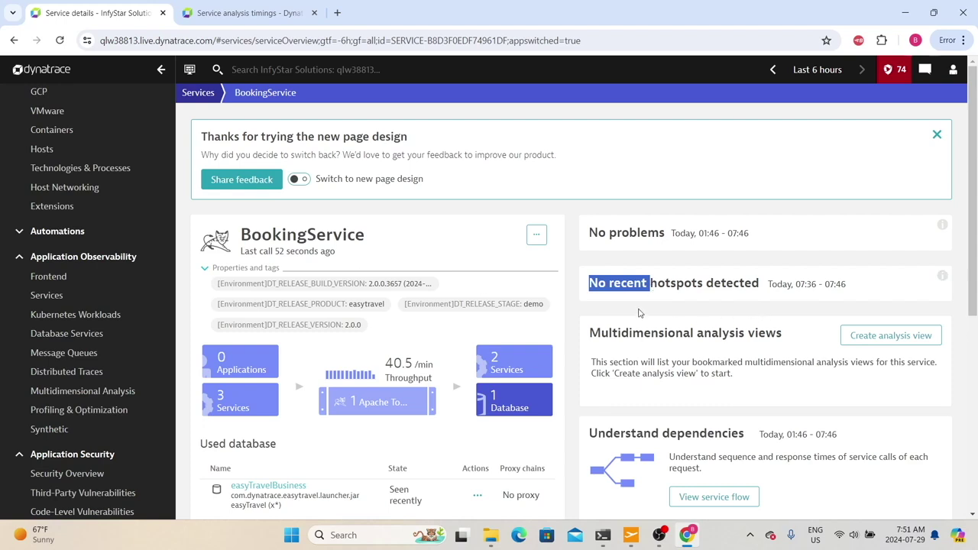
left_click_drag(615, 276, 772, 289)
scroll(710, 338, "down", 1)
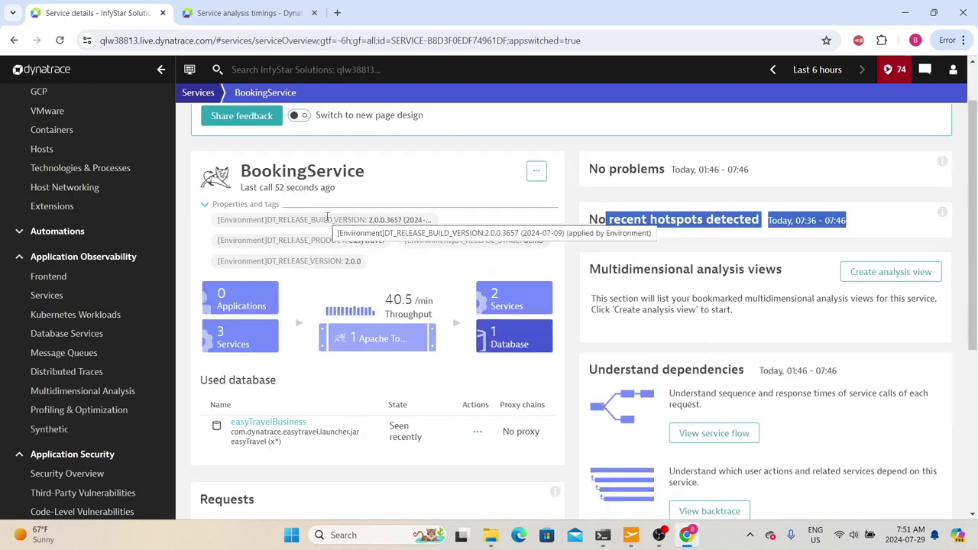
Start a multidimensional analysis view for BookingService using the Response time metric with 95th percentile aggregation.
left_click(889, 272)
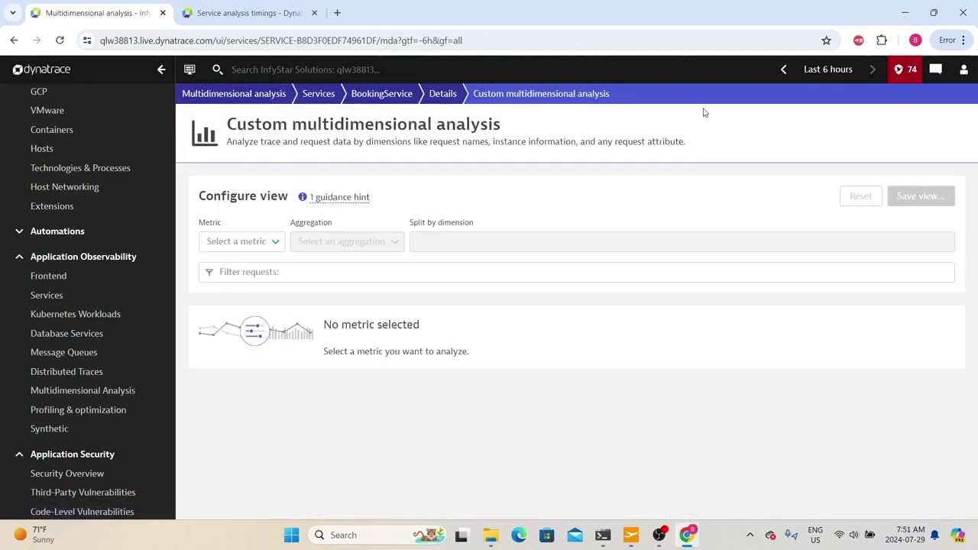
left_click(267, 245)
scroll(249, 304, "down", 1)
scroll(249, 303, "down", 1)
scroll(244, 305, "up", 1)
scroll(243, 308, "down", 2)
left_click(239, 321)
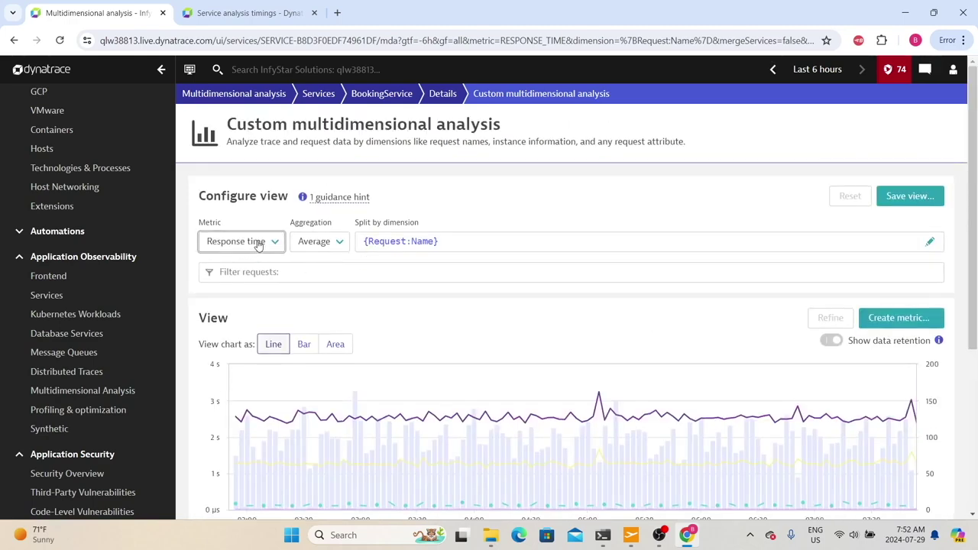
left_click(317, 243)
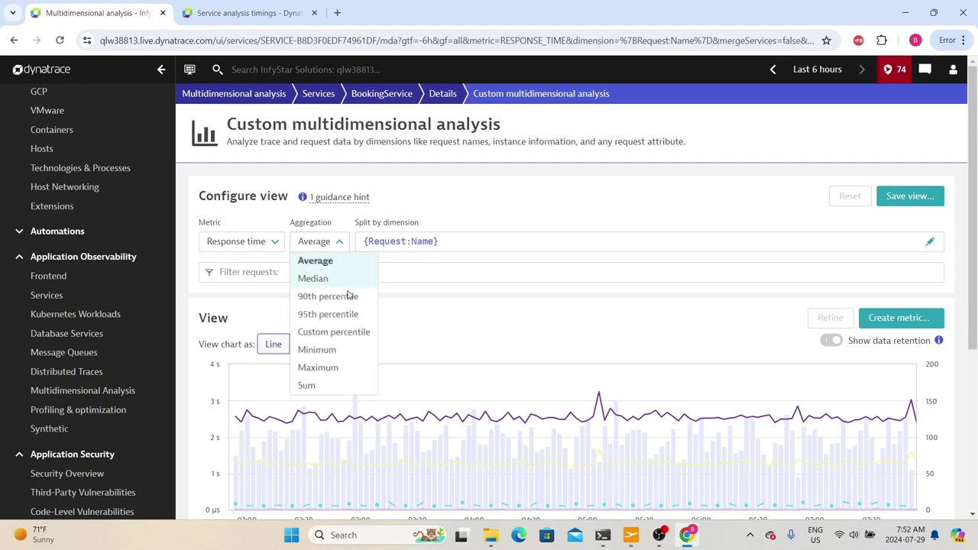
left_click(311, 312)
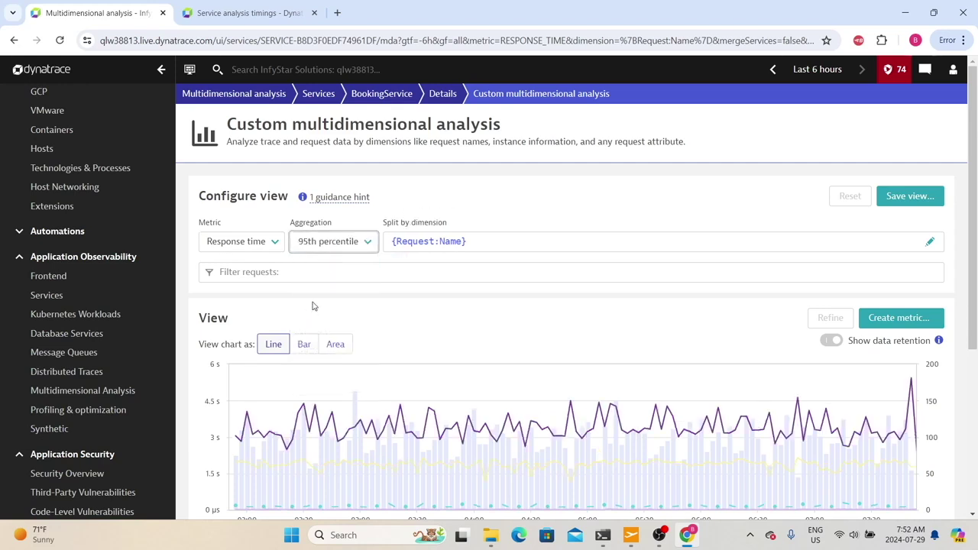
Try to filter the requests by storeBooking, copying the name from the top dimensions list into the request filter.
left_click(330, 272)
scroll(330, 321, "down", 5)
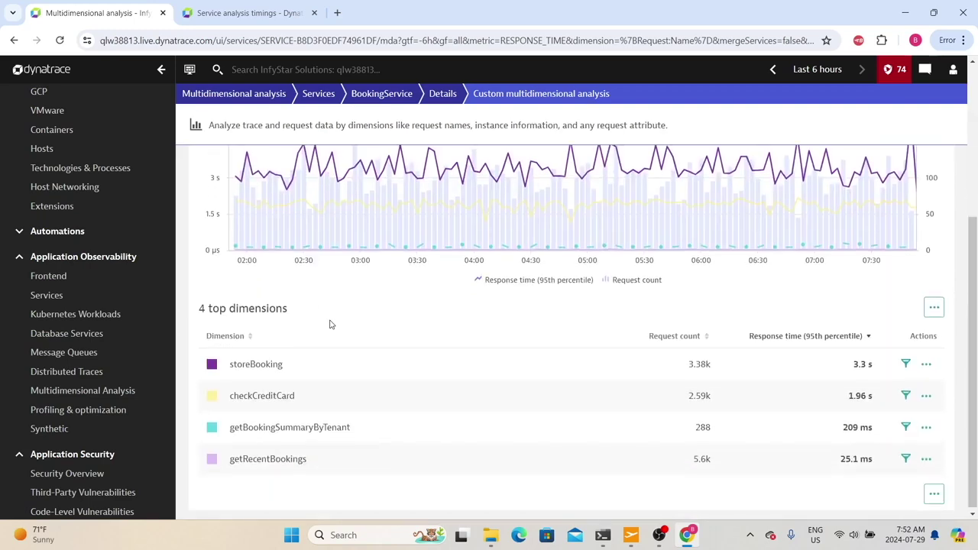
scroll(306, 344, "up", 5)
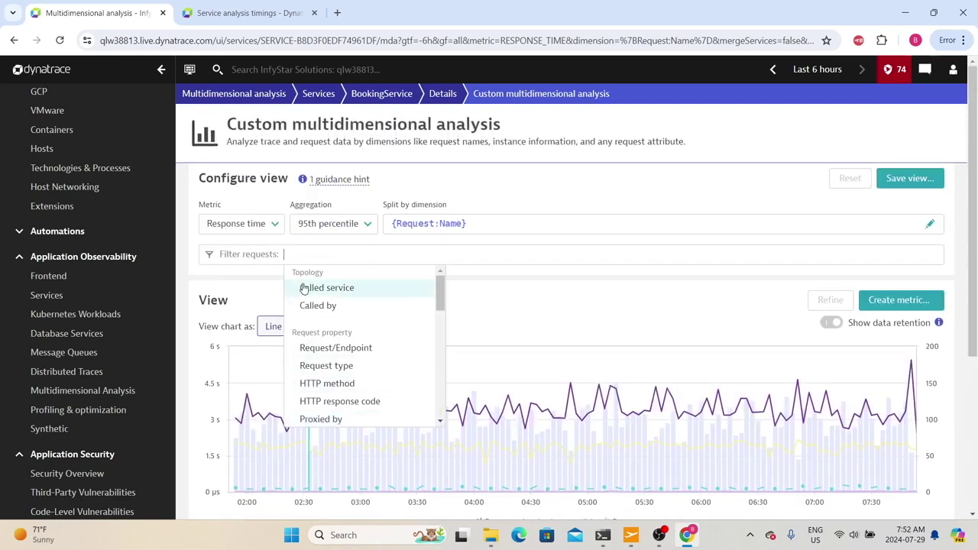
scroll(230, 359, "down", 5)
double_click(260, 371)
key("ctrl+c")
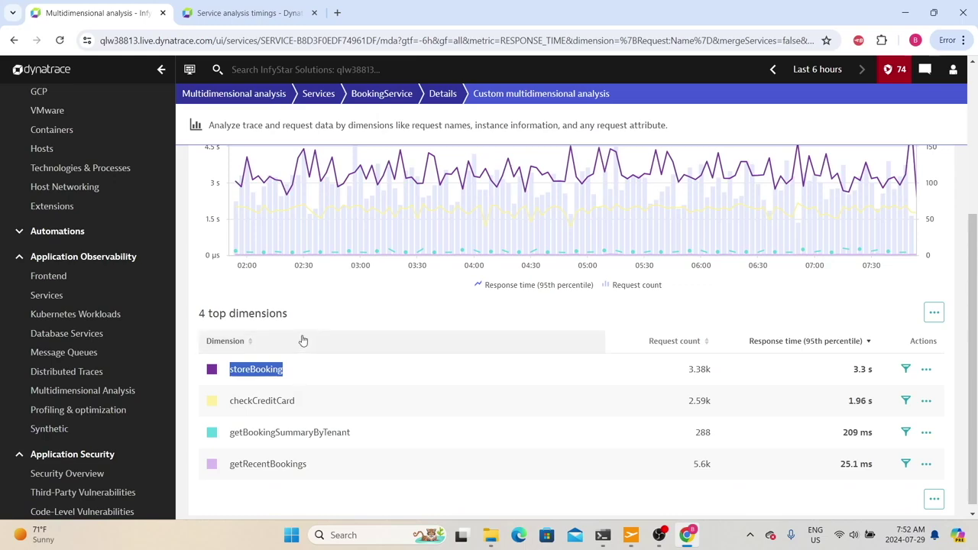
scroll(270, 300, "up", 5)
left_click(296, 272)
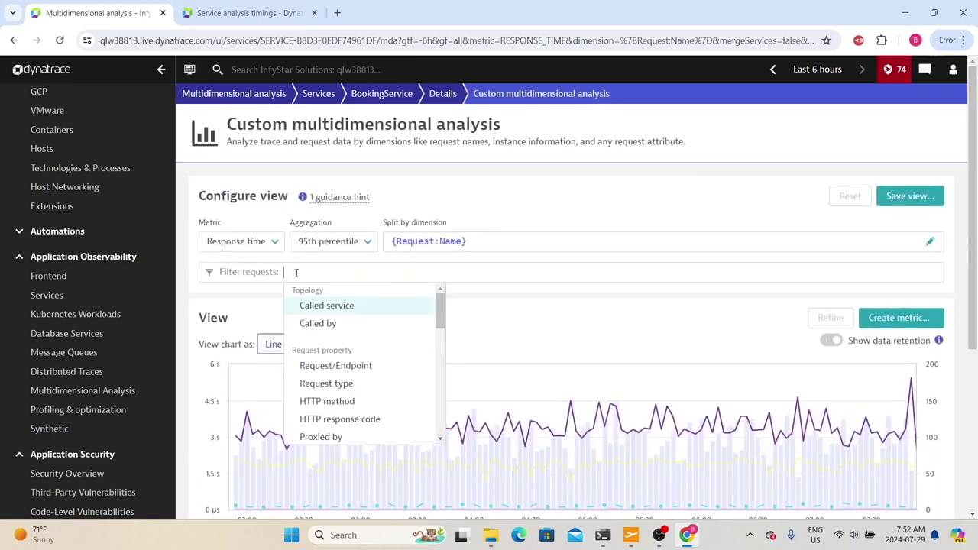
key("ctrl+v")
Clear the pasted storeBooking text from the request filter.
key("BackSpace")
key("BackSpace")
key("BackSpace")
key("BackSpace")
key("BackSpace")
key("BackSpace")
key("BackSpace")
key("BackSpace")
key("BackSpace")
key("BackSpace")
key("BackSpace")
key("BackSpace")
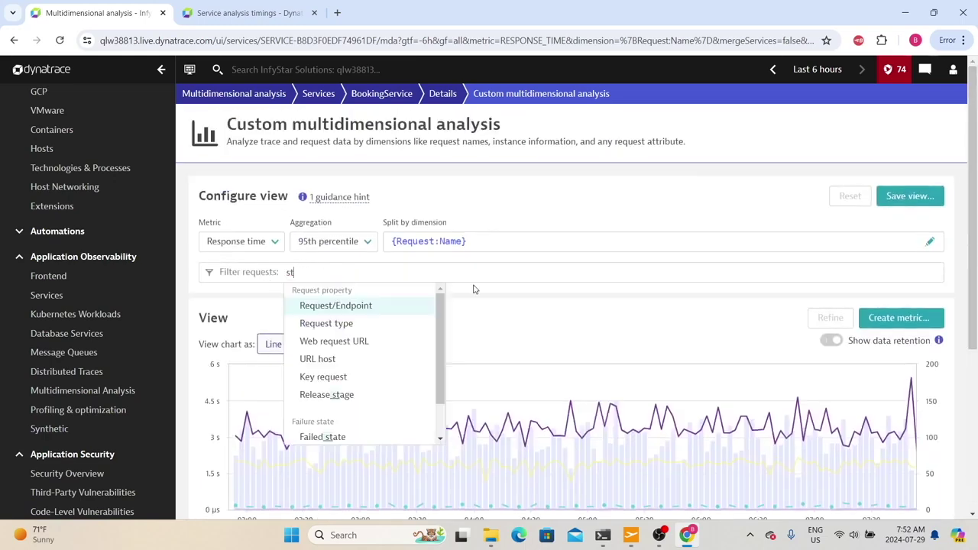
left_click(360, 366)
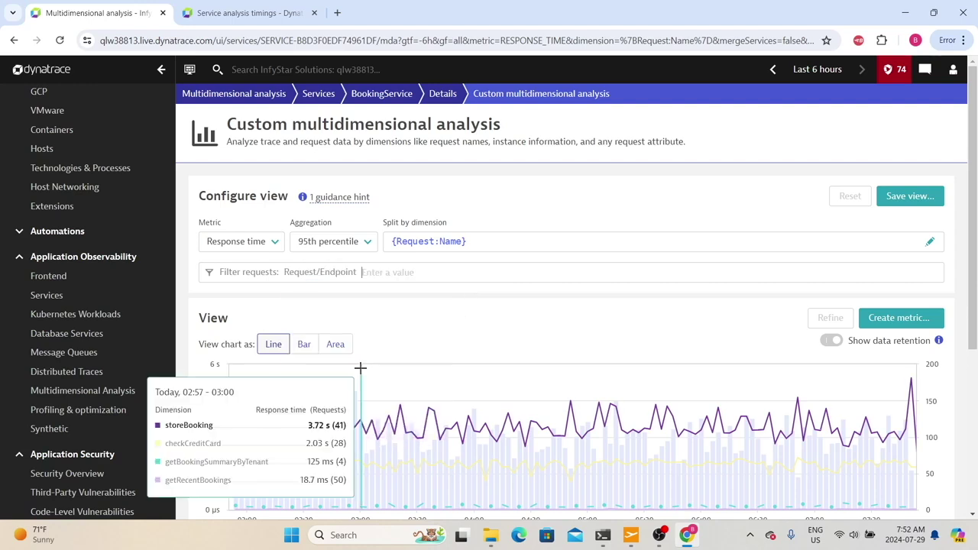
key("ctrl+v")
key("Return")
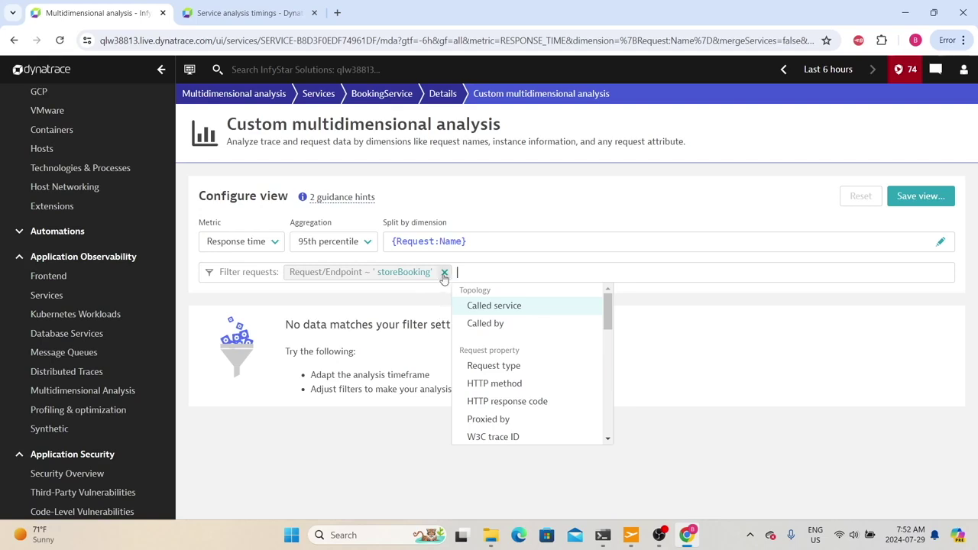
left_click(444, 273)
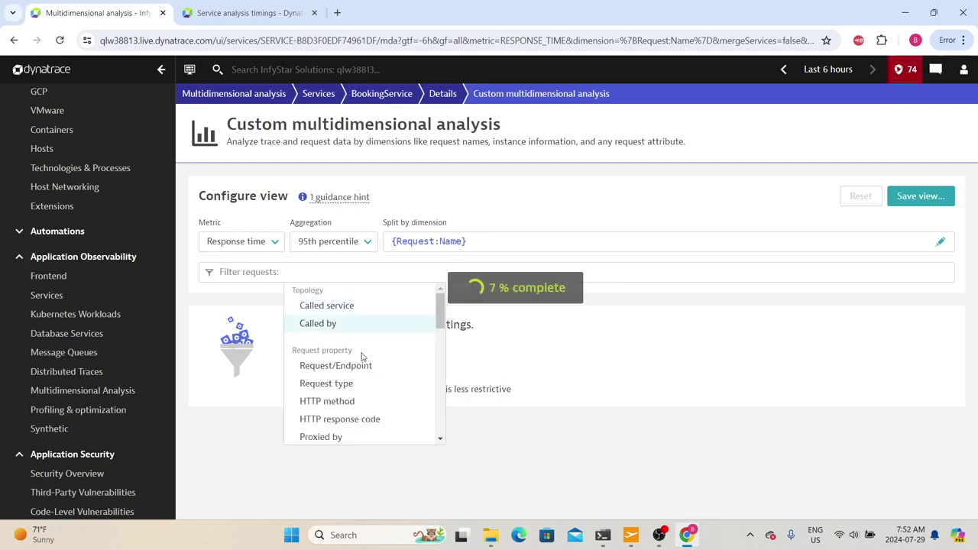
Filter the analysis by Request/Endpoint 'storebooking' and view the resulting response time chart.
scroll(312, 325, "down", 3)
scroll(312, 325, "down", 1)
scroll(575, 166, "up", 2)
scroll(779, 222, "down", 1)
scroll(707, 428, "up", 2)
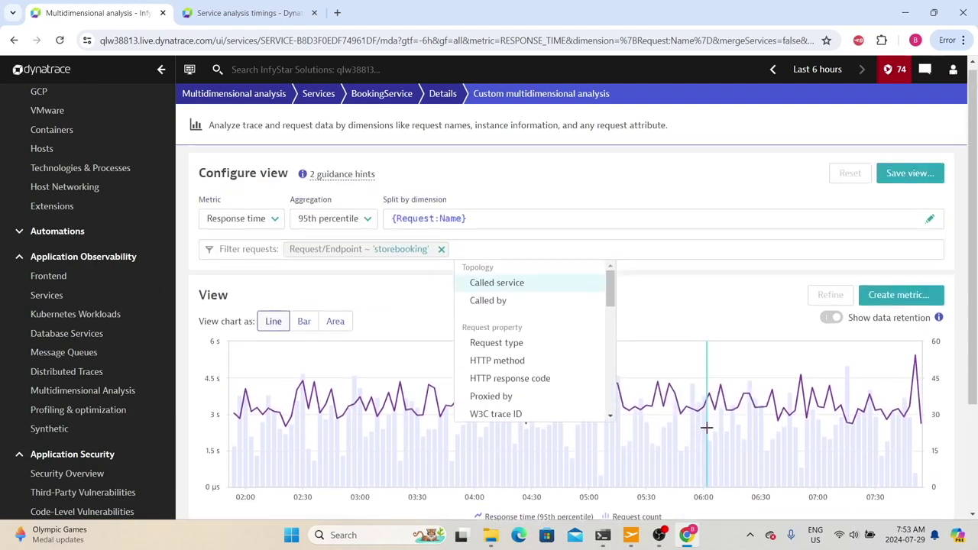
scroll(707, 428, "up", 1)
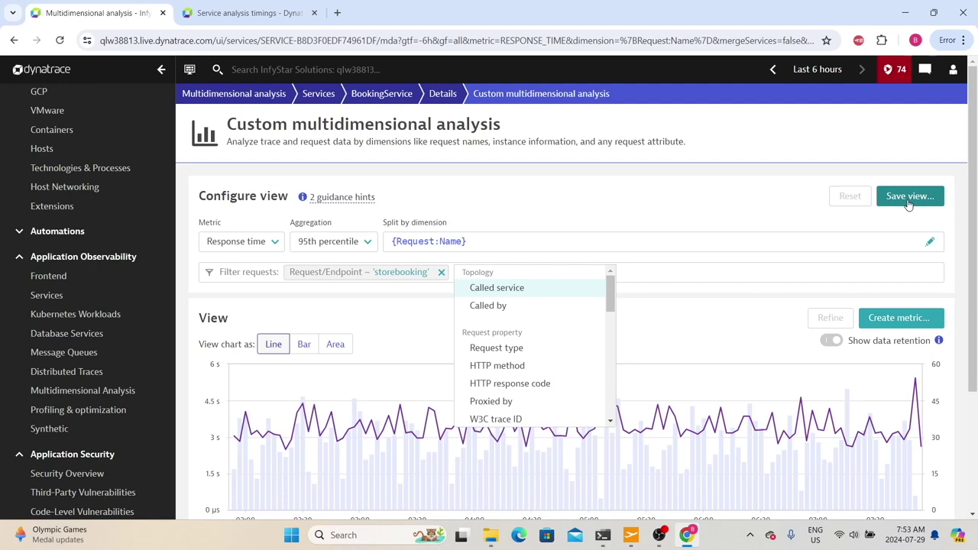
left_click(635, 175)
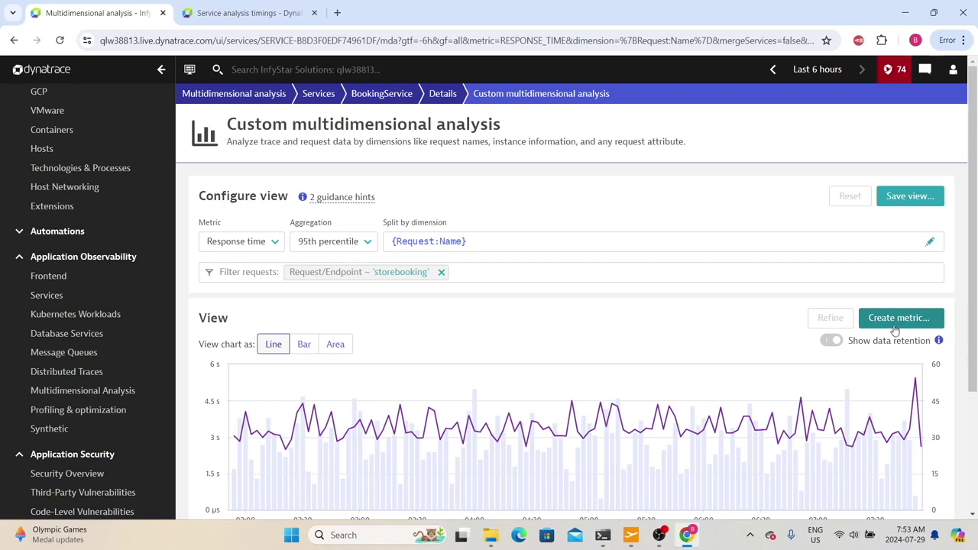
Return to the BookingService details and open its service flow in a new browser tab.
left_click(372, 96)
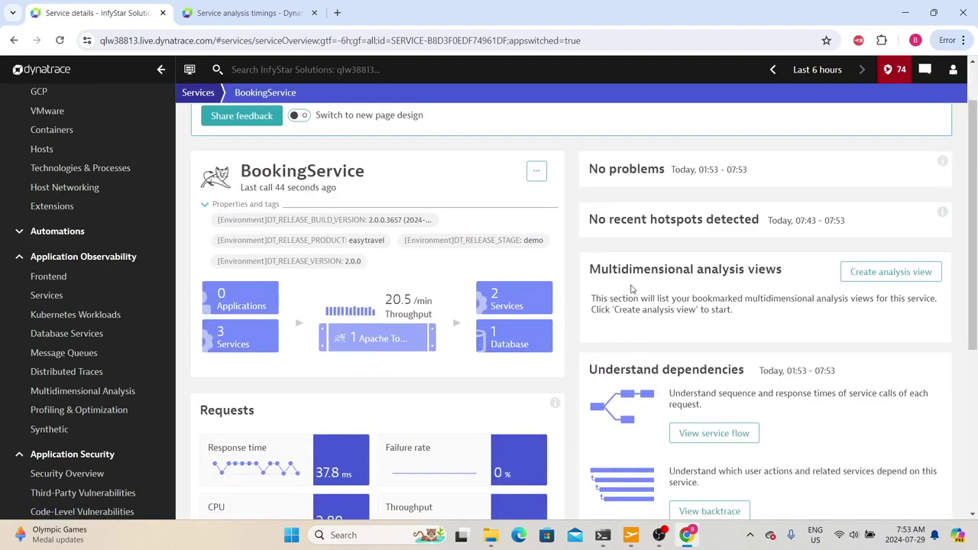
scroll(588, 265, "down", 3)
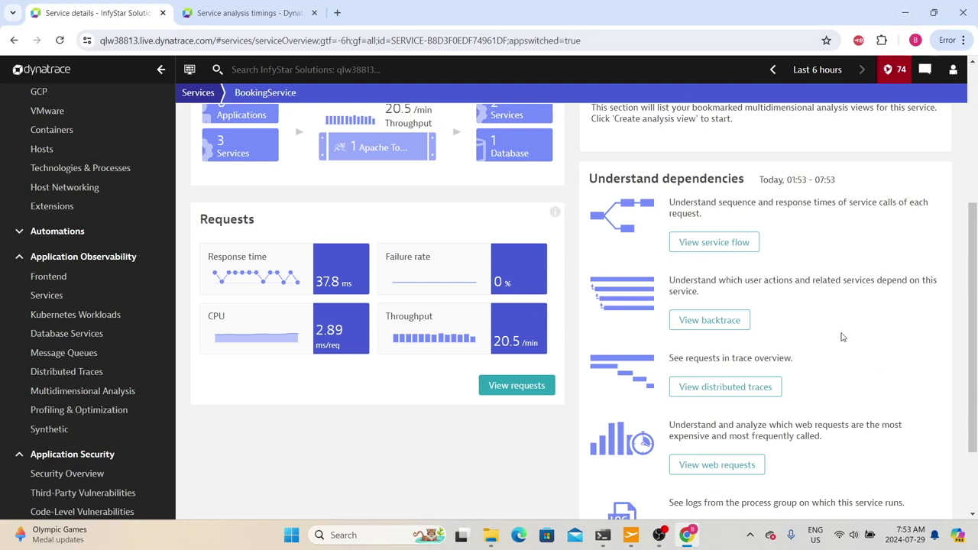
right_click(700, 248)
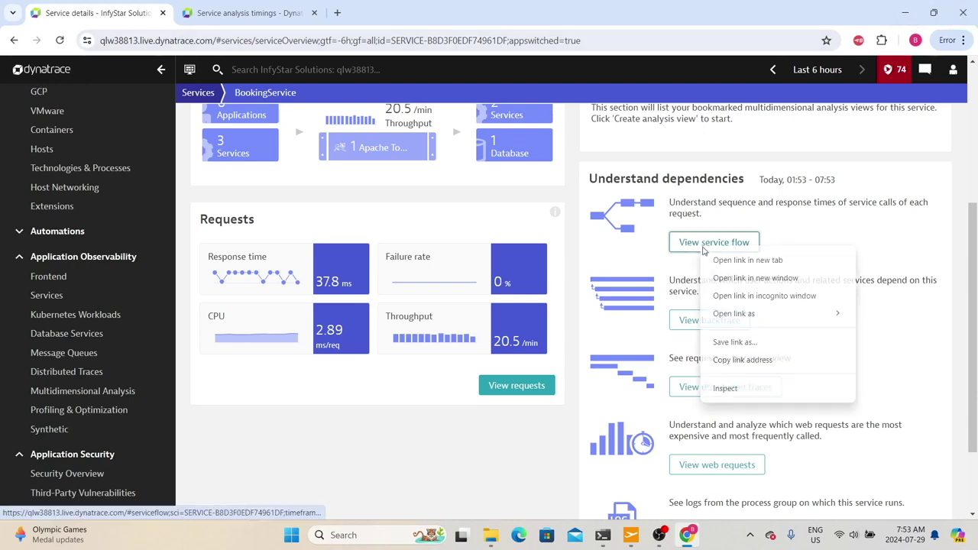
left_click(748, 261)
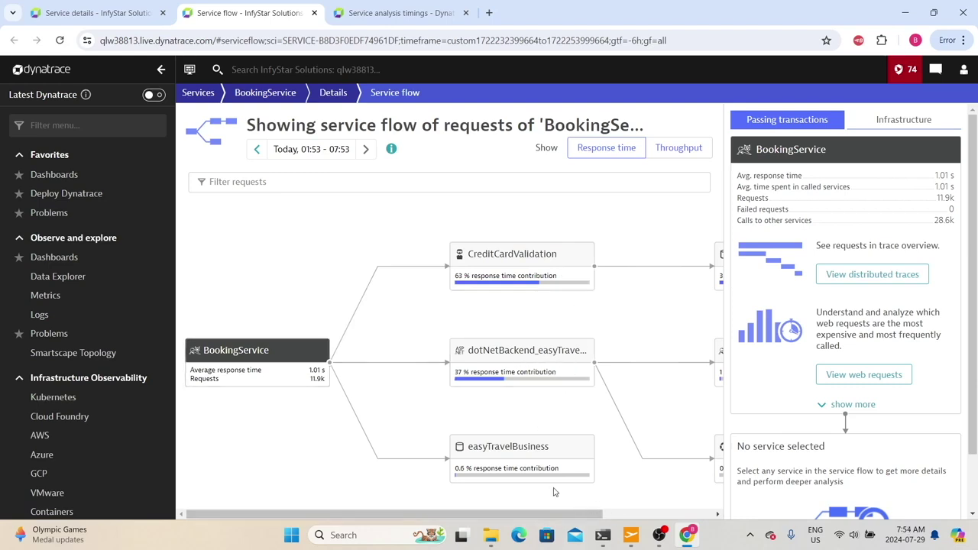
Look through the downstream services in the BookingService flow and expand the grouped services node called by dotNetBackend_easyTravel.
left_click_drag(579, 515, 679, 512)
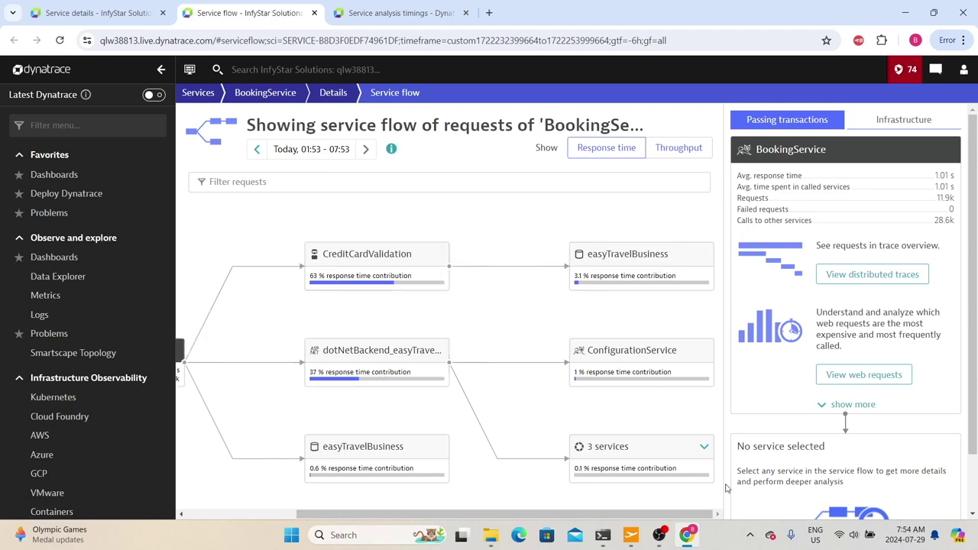
left_click(704, 447)
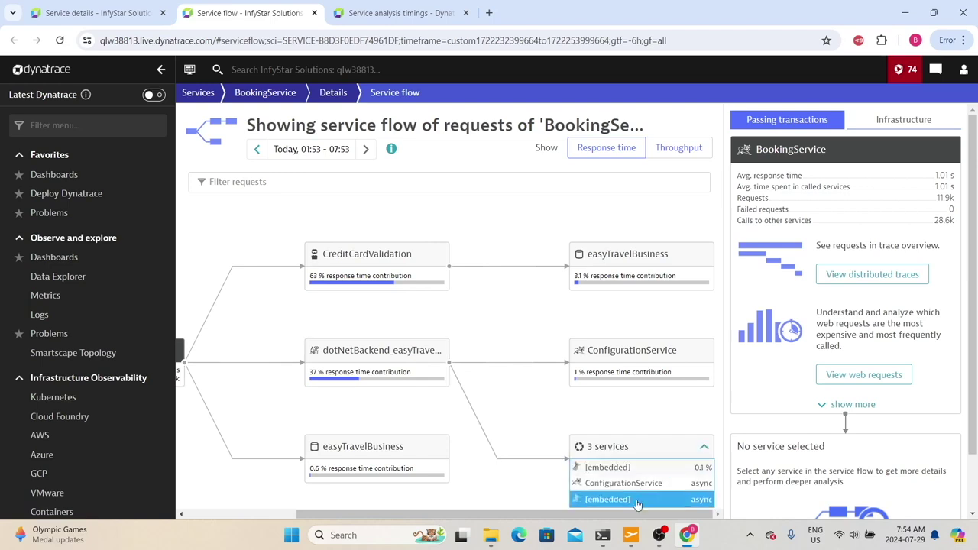
left_click_drag(521, 514, 187, 436)
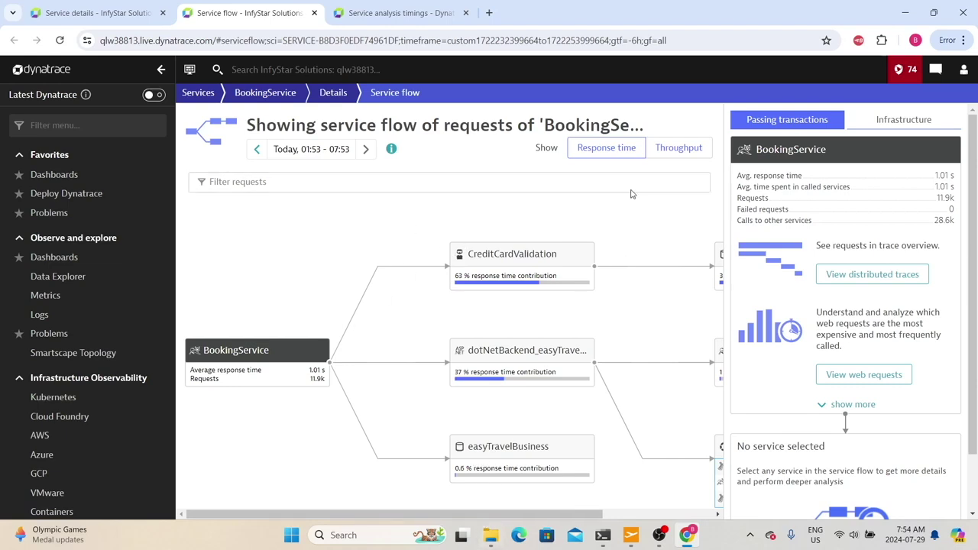
Show the service flow by throughput and set its timeframe to the last 1 hour.
left_click(694, 154)
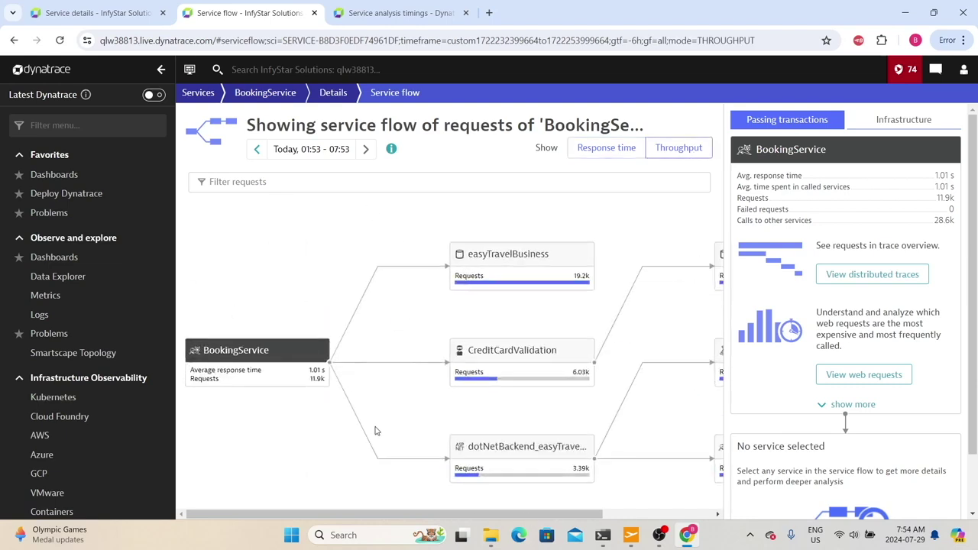
mouse_move(295, 159)
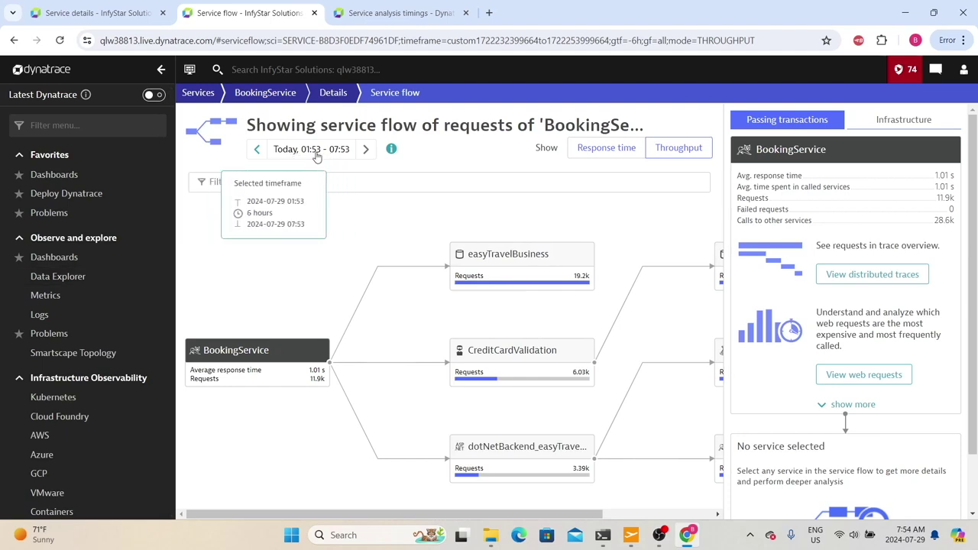
left_click(317, 152)
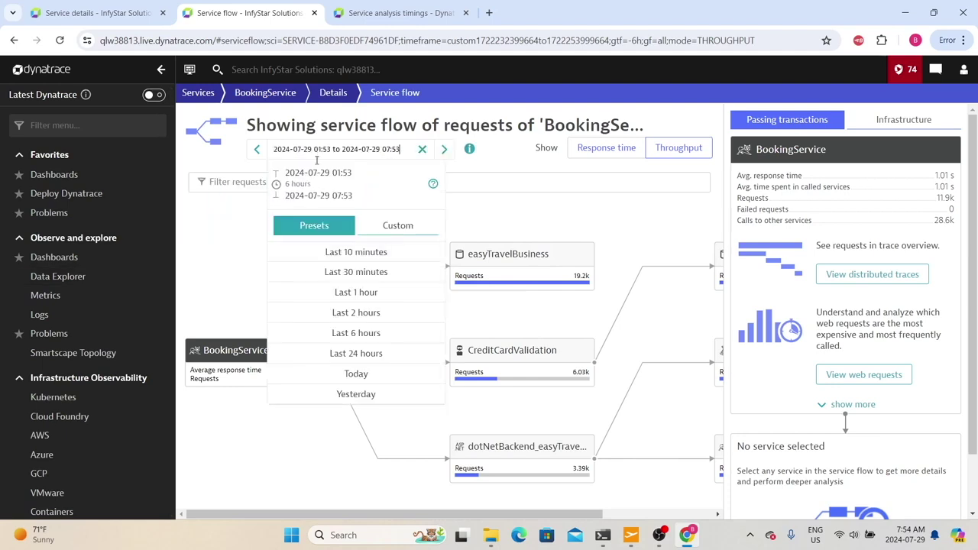
left_click(365, 297)
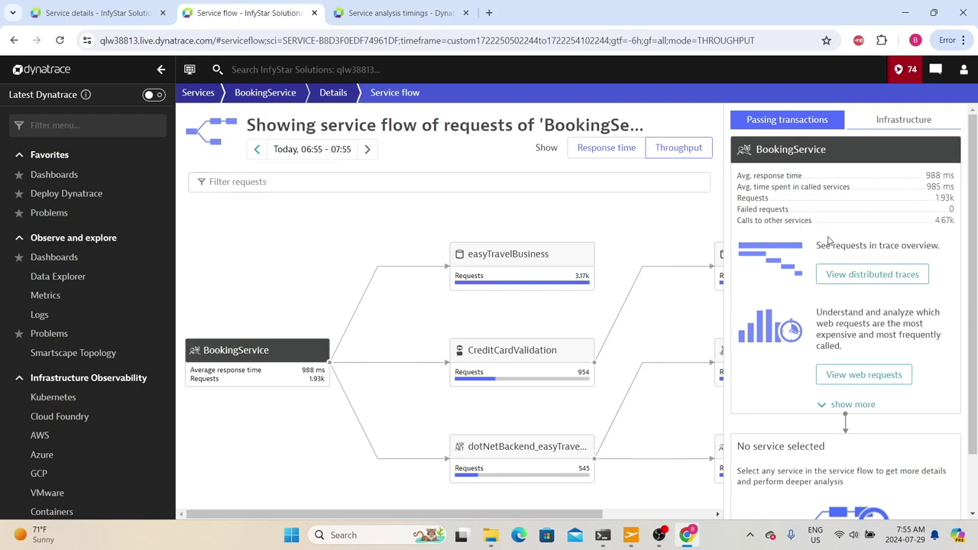
Expand the full set of analysis options for BookingService's passing transactions and review them.
left_click(850, 404)
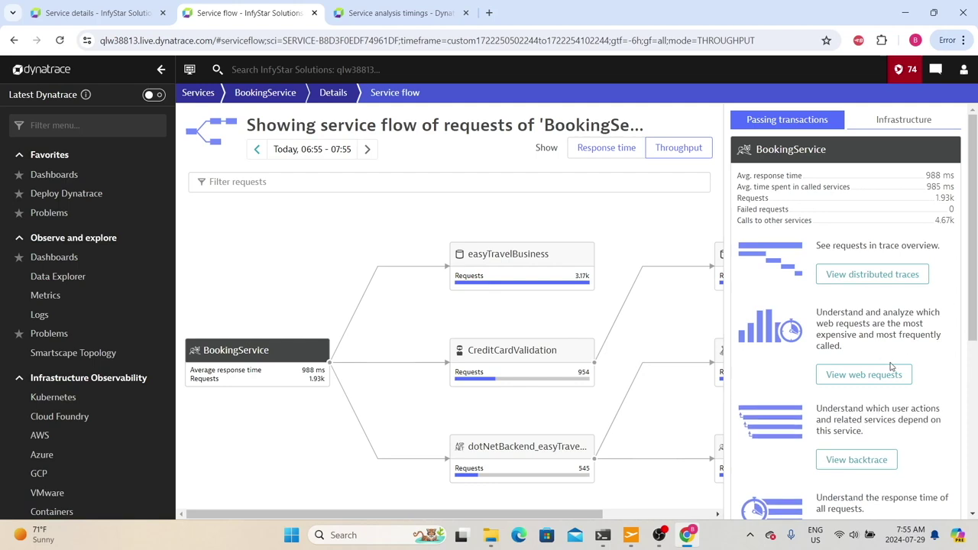
scroll(876, 429, "down", 2)
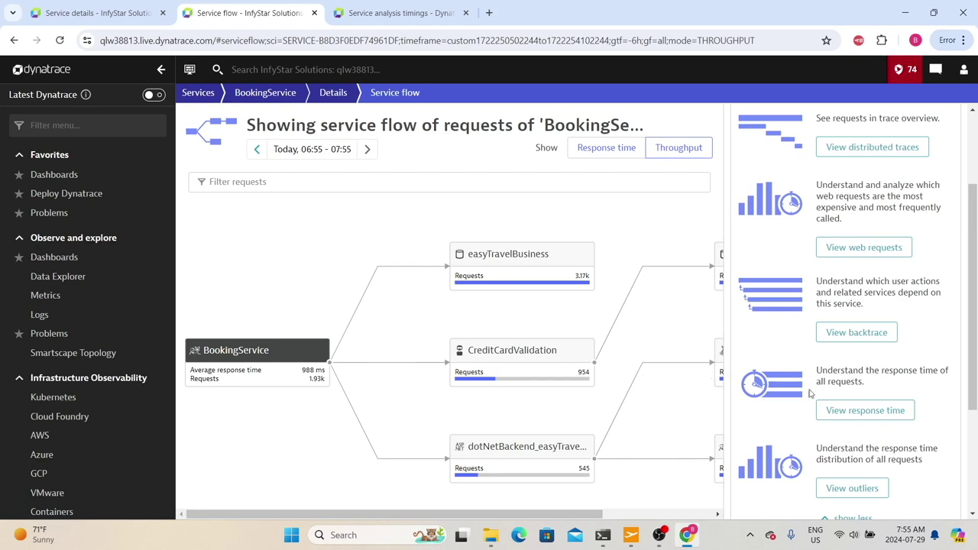
scroll(913, 460, "down", 3)
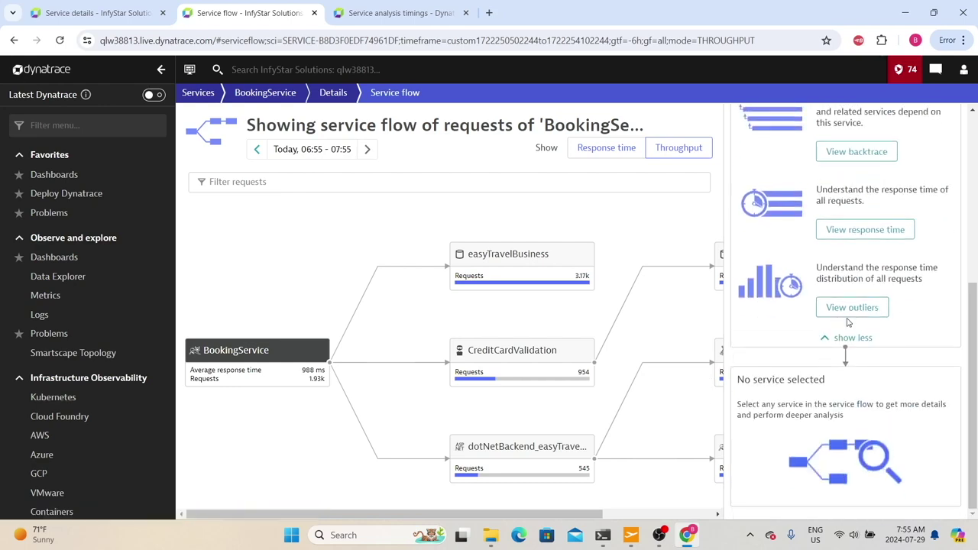
scroll(847, 319, "up", 5)
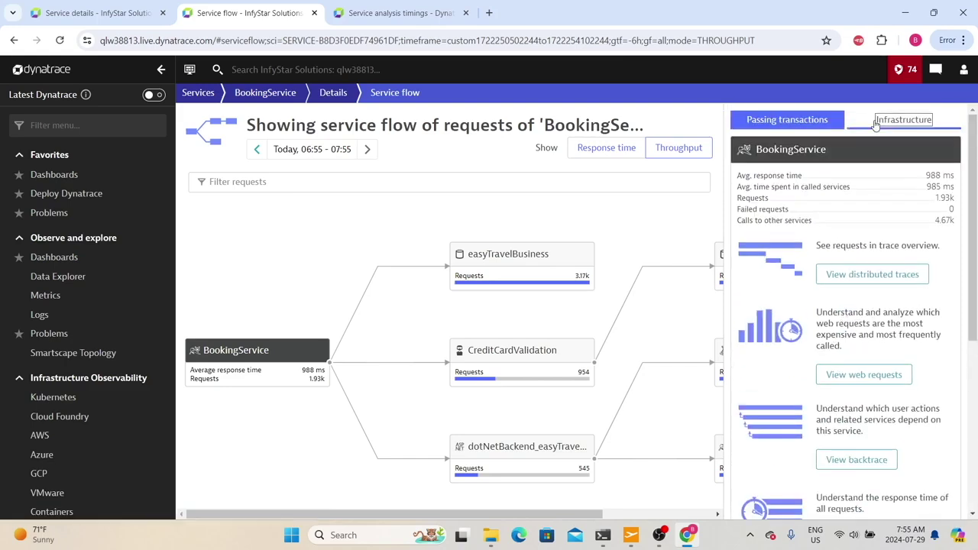
Show the infrastructure details of BookingService and examine its instance's response time, requests, failed requests and host.
left_click(877, 122)
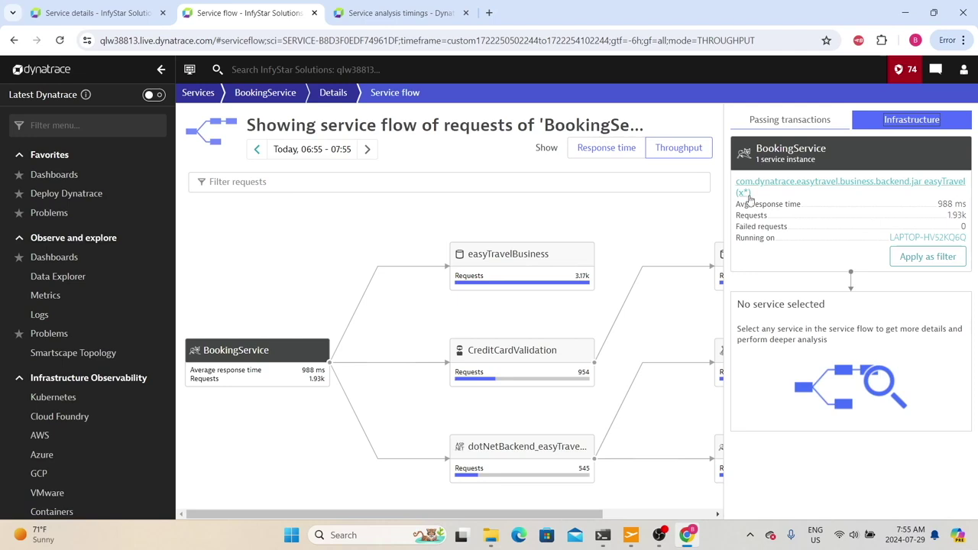
left_click_drag(734, 206, 766, 248)
left_click(784, 257)
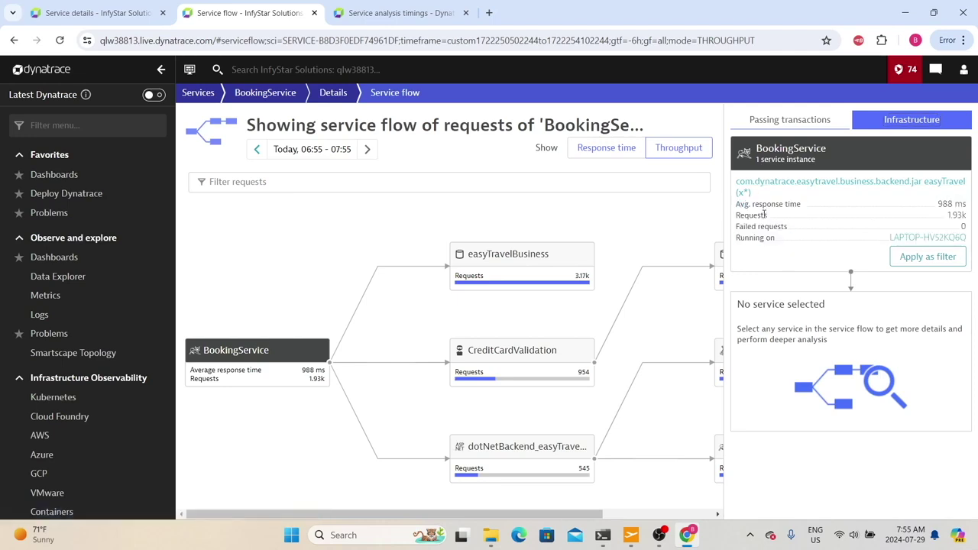
left_click_drag(761, 222, 793, 227)
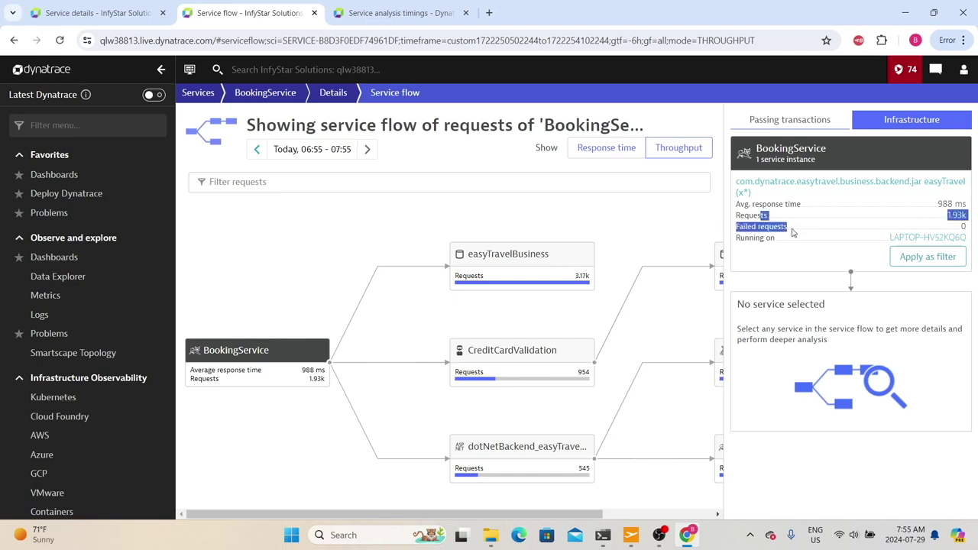
left_click(792, 232)
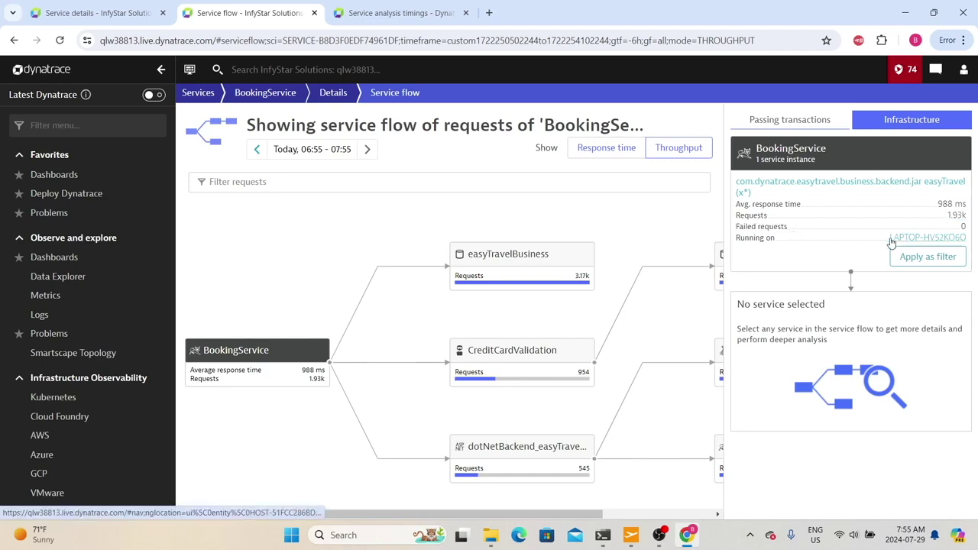
Go back to the BookingService overview and open the service backtrace.
key("alt+Left")
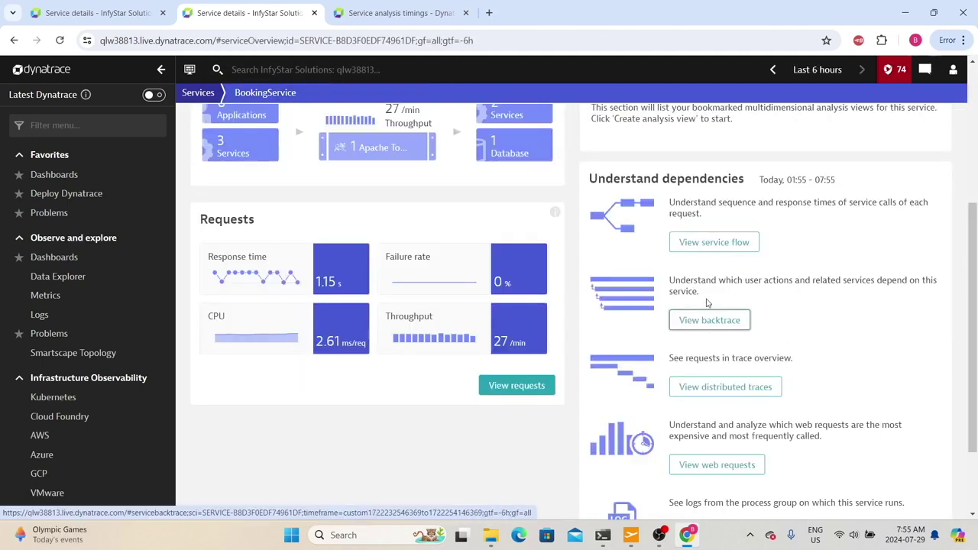
triple_click(738, 282)
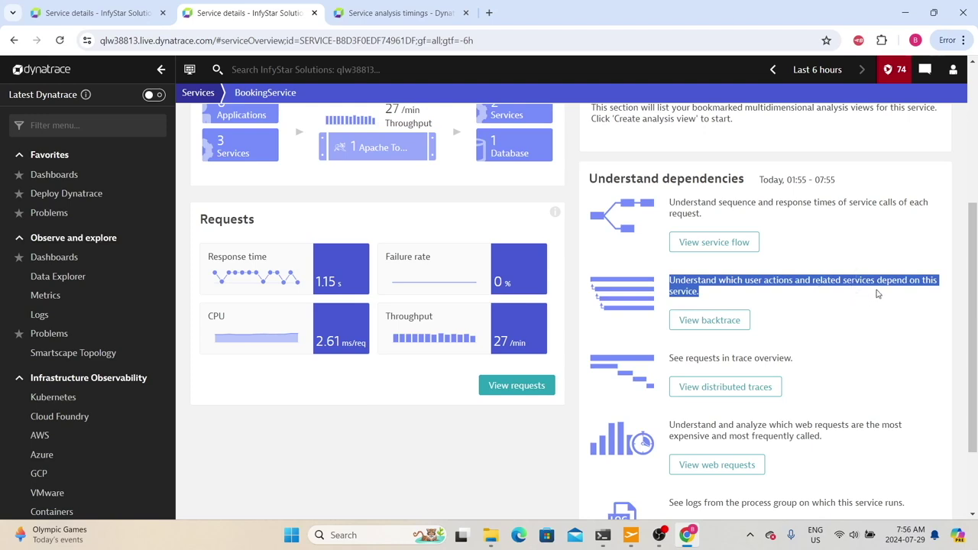
left_click(711, 321)
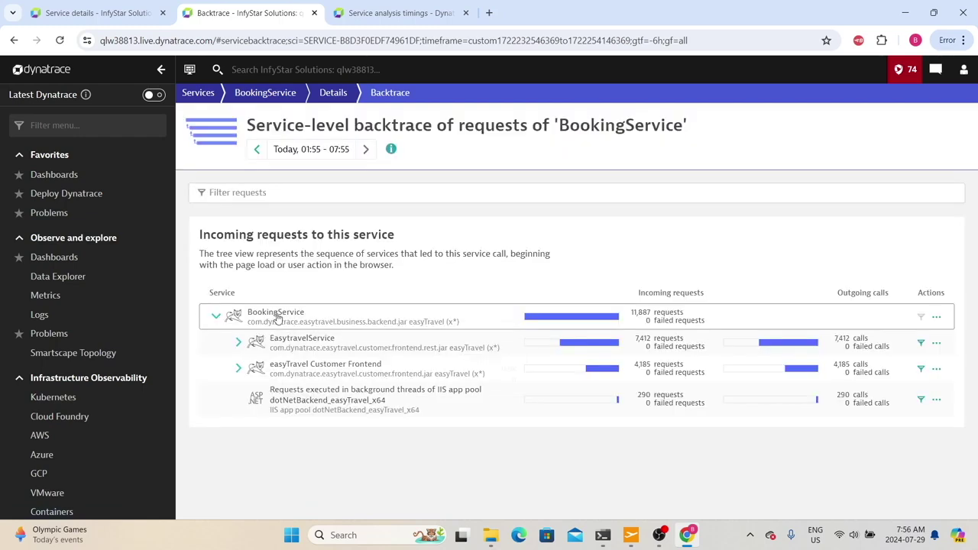
Expand EasytravelService in the backtrace tree and select EasyTravelWebserver:9079 to examine the requests it sends.
mouse_move(325, 353)
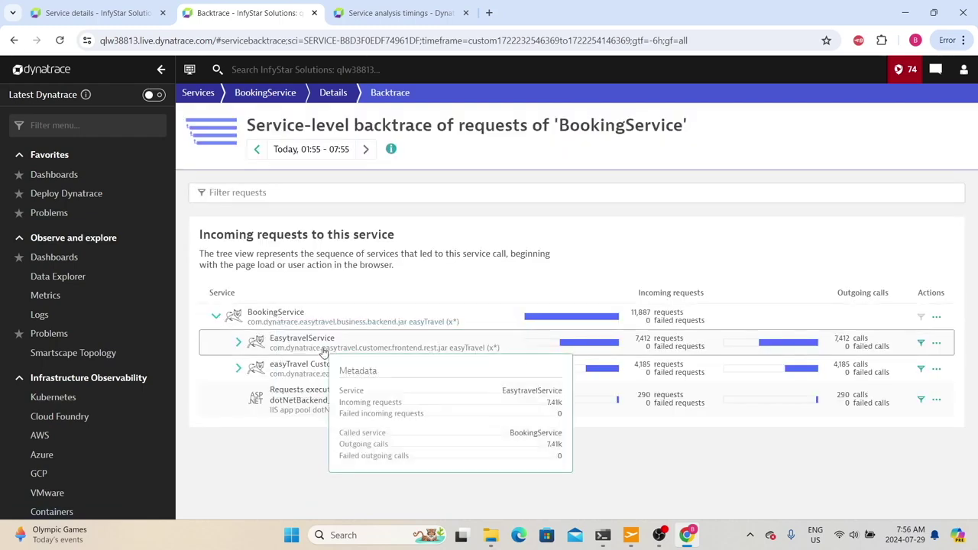
left_click(238, 342)
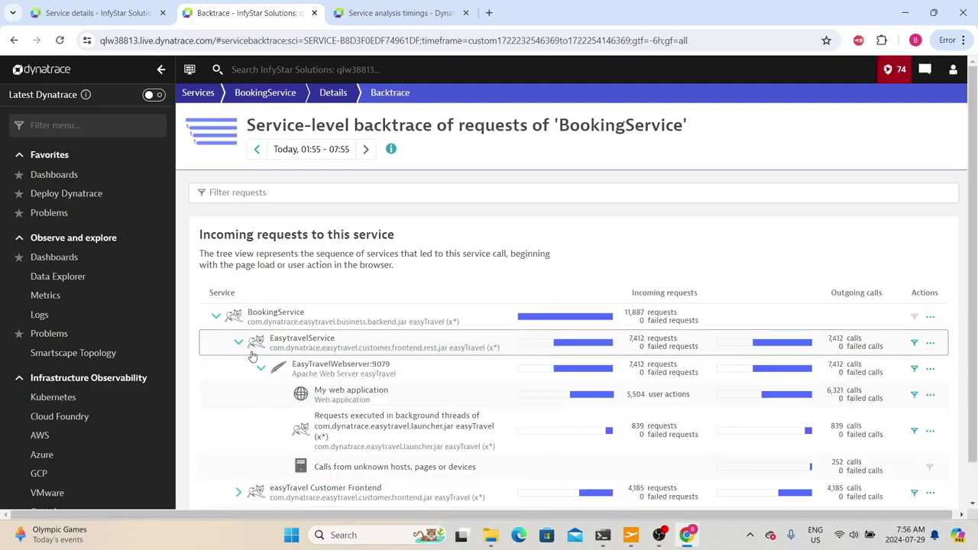
mouse_move(322, 352)
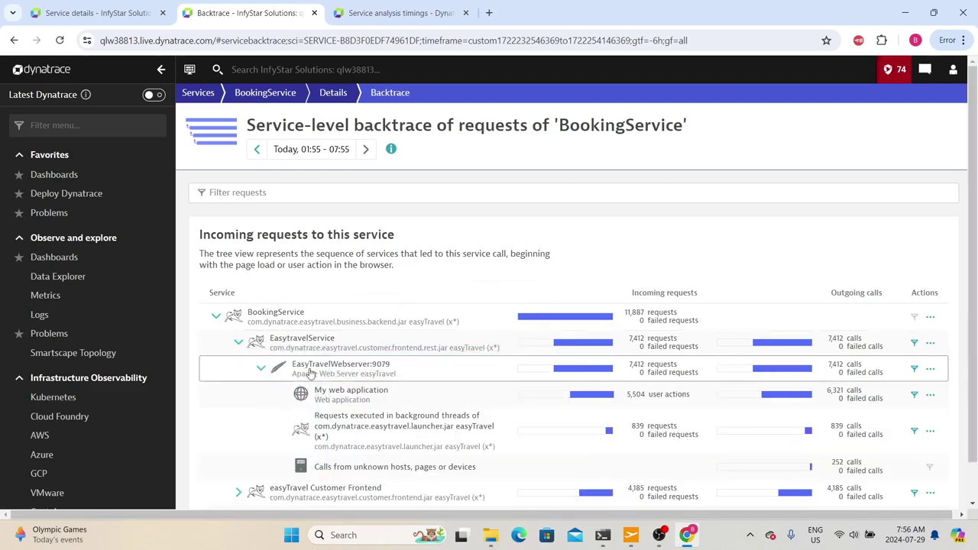
mouse_move(344, 376)
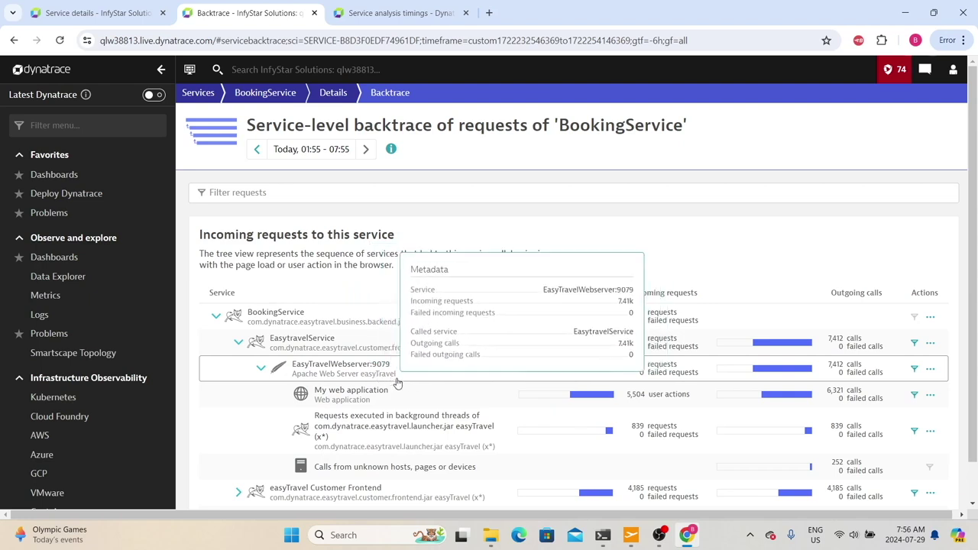
mouse_move(359, 396)
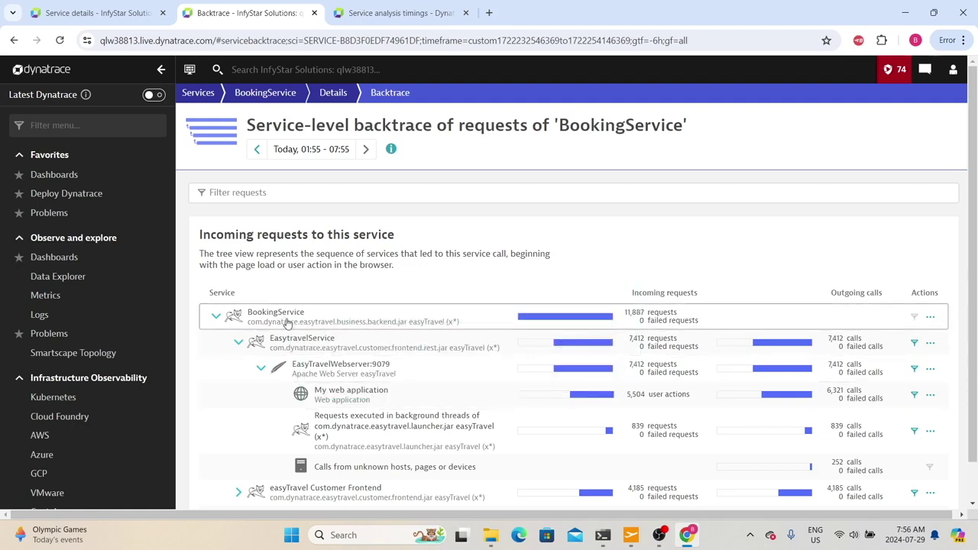
mouse_move(288, 323)
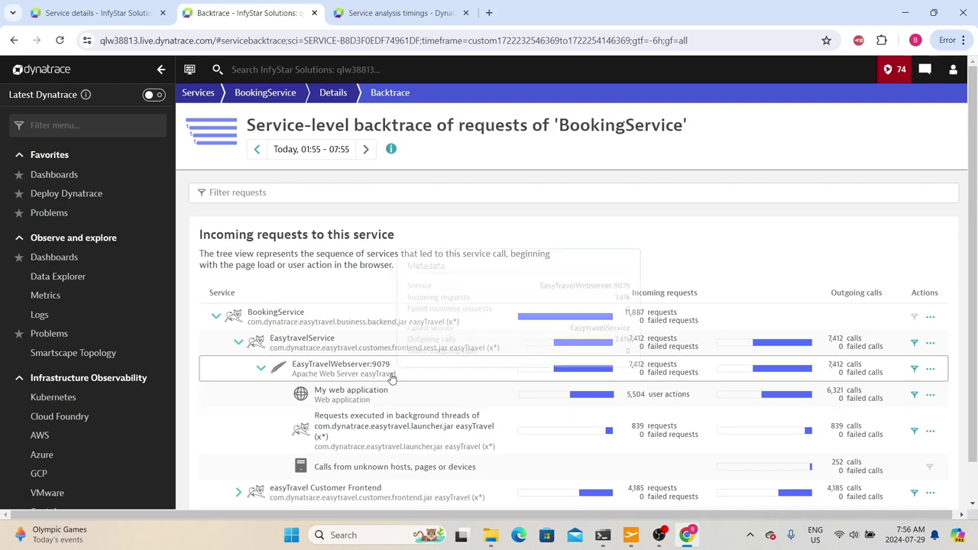
left_click(376, 376)
scroll(349, 386, "down", 5)
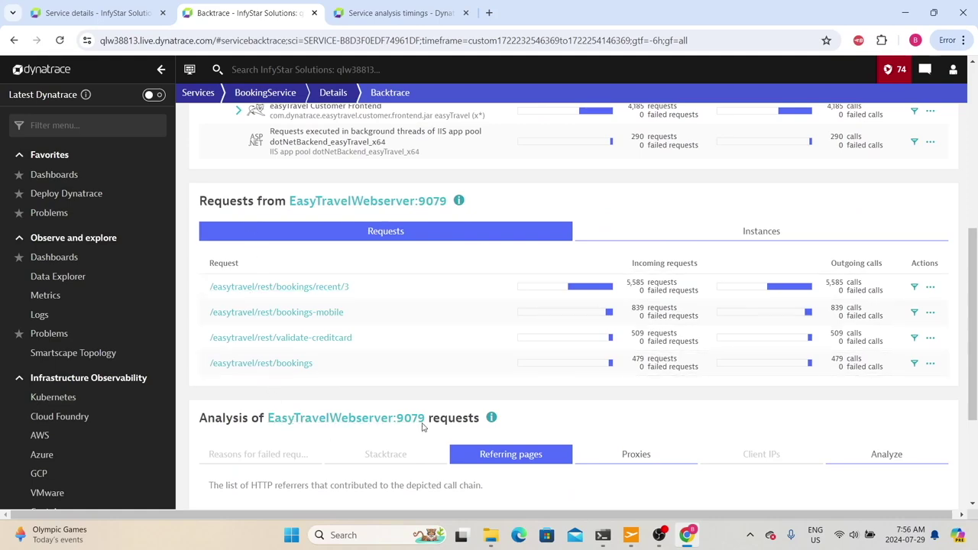
Check the instances sending EasyTravelWebserver:9079's requests, and review the analysis options offered for these requests and for the backtrace root BookingService.
left_click(761, 234)
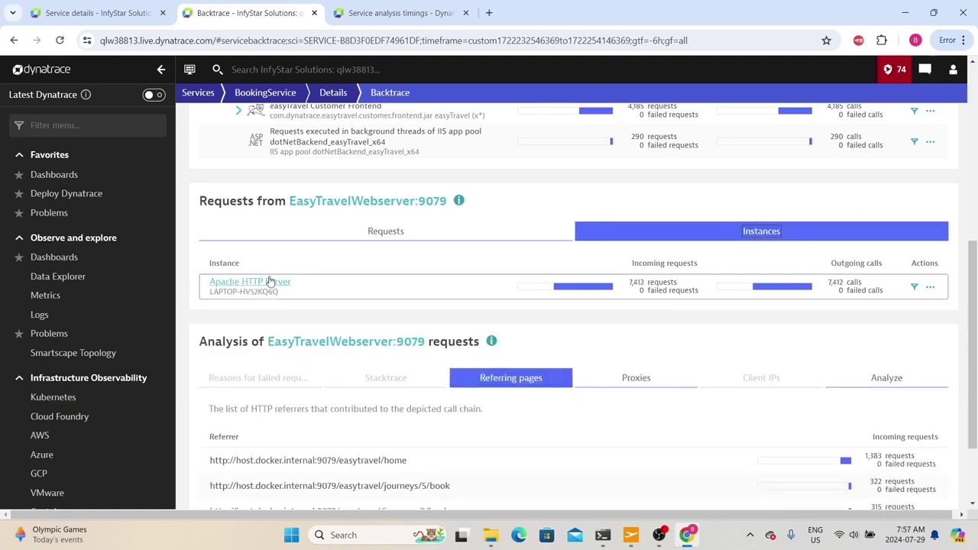
left_click(295, 232)
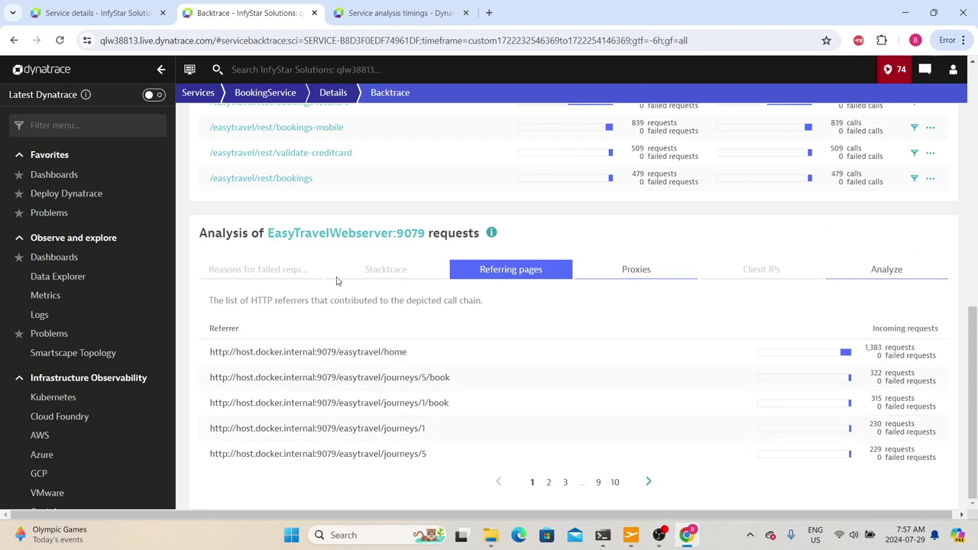
left_click(618, 268)
scroll(692, 368, "down", 3)
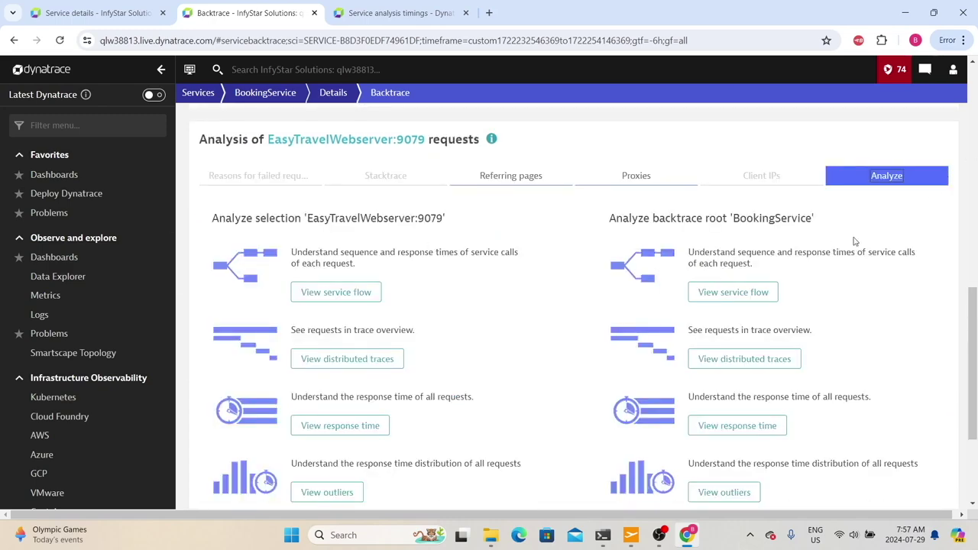
scroll(336, 244, "down", 2)
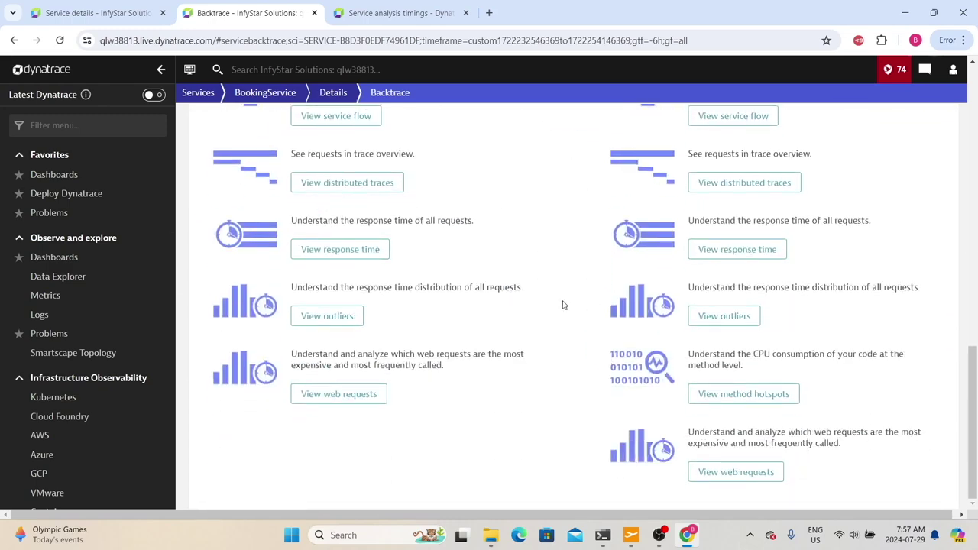
scroll(520, 318, "up", 10)
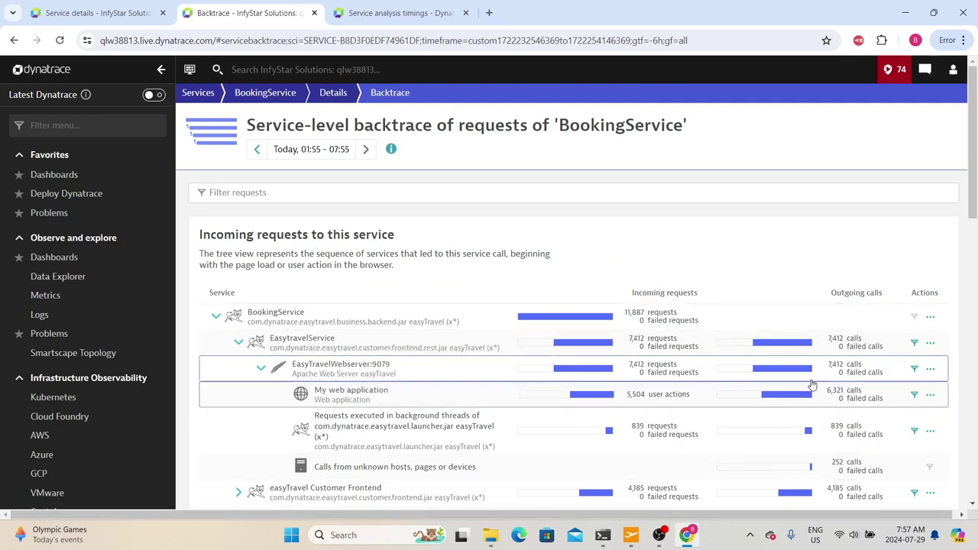
Show the analysis options for EasytravelService calling BookingService in the backtrace tree and review them.
scroll(657, 347, "down", 1)
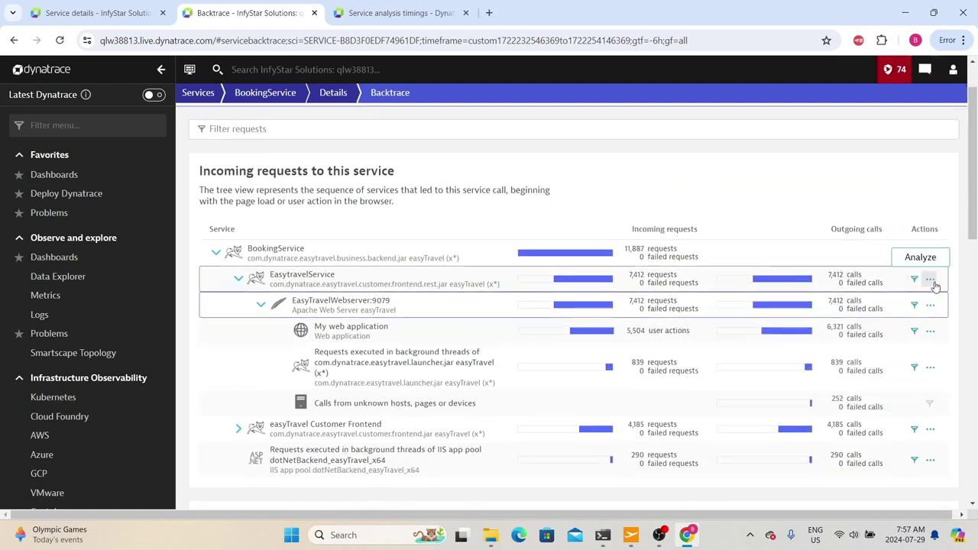
left_click(930, 280)
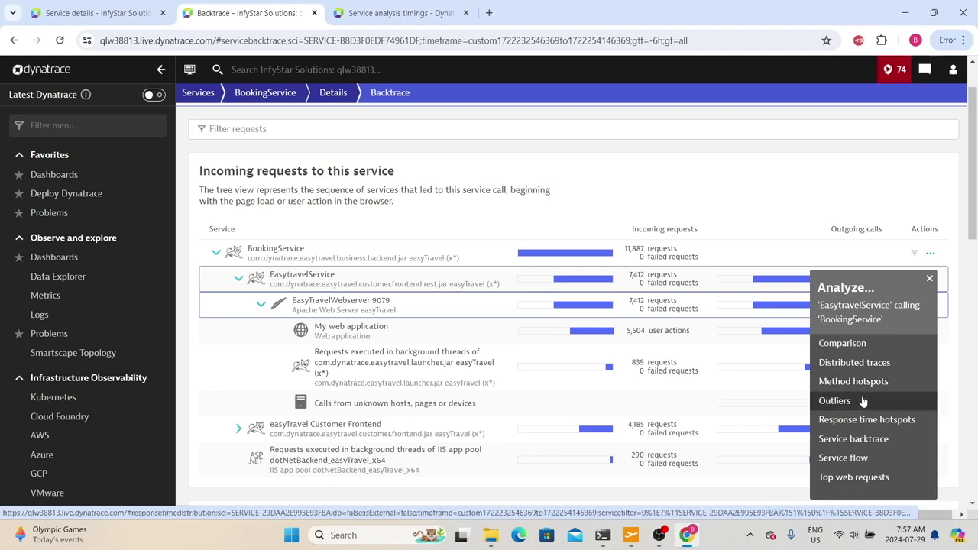
scroll(798, 414, "down", 1)
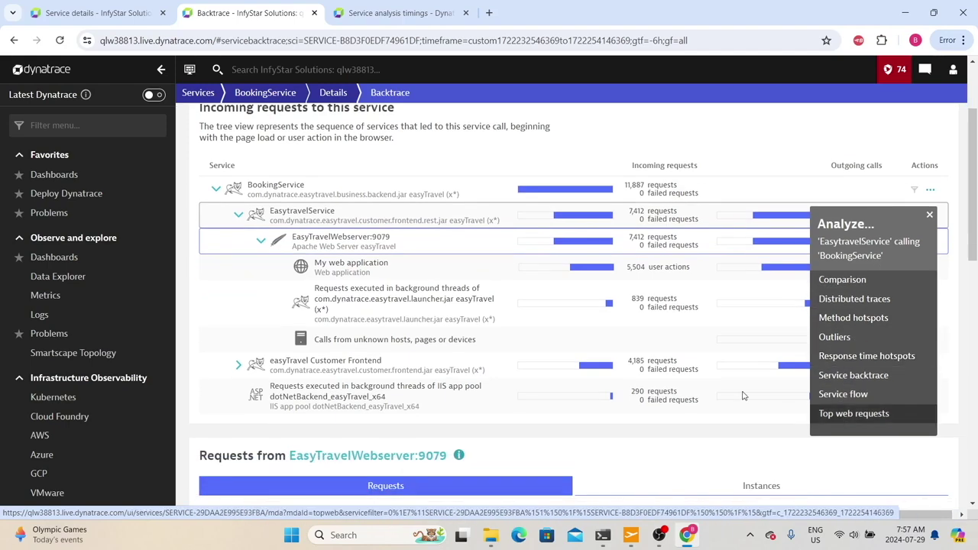
scroll(841, 428, "up", 1)
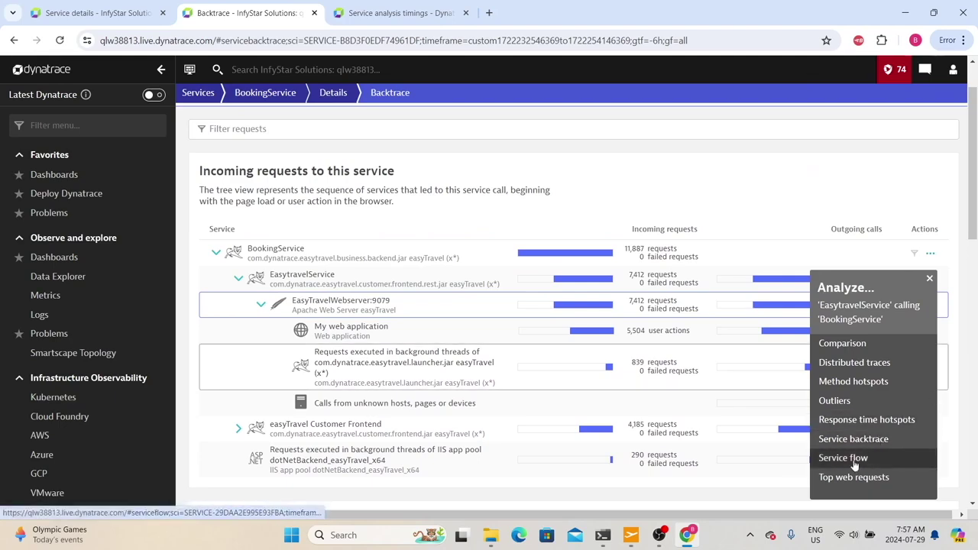
left_click_drag(698, 192, 681, 212)
scroll(681, 211, "down", 2)
scroll(681, 212, "up", 3)
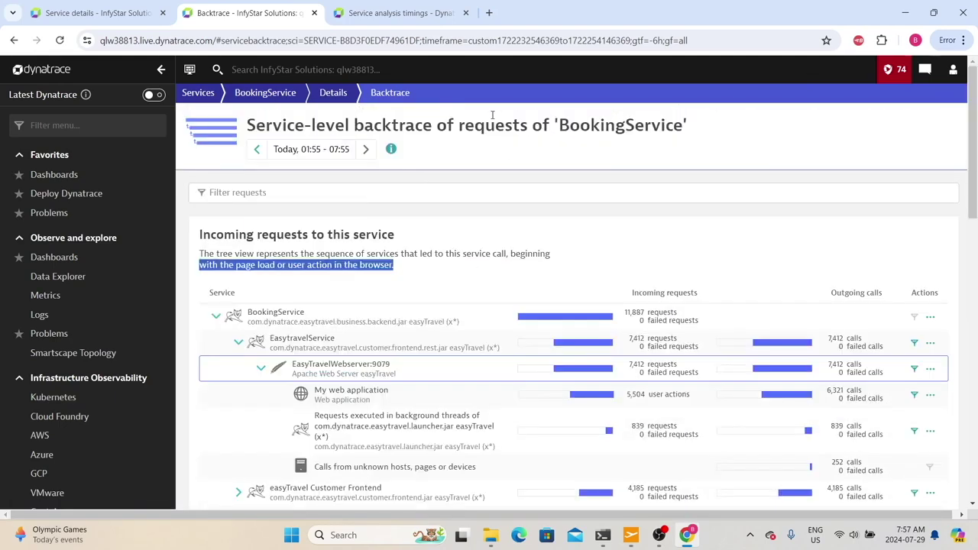
Go back to the BookingService overview and open the service's distributed traces.
left_click(265, 93)
scroll(702, 297, "down", 5)
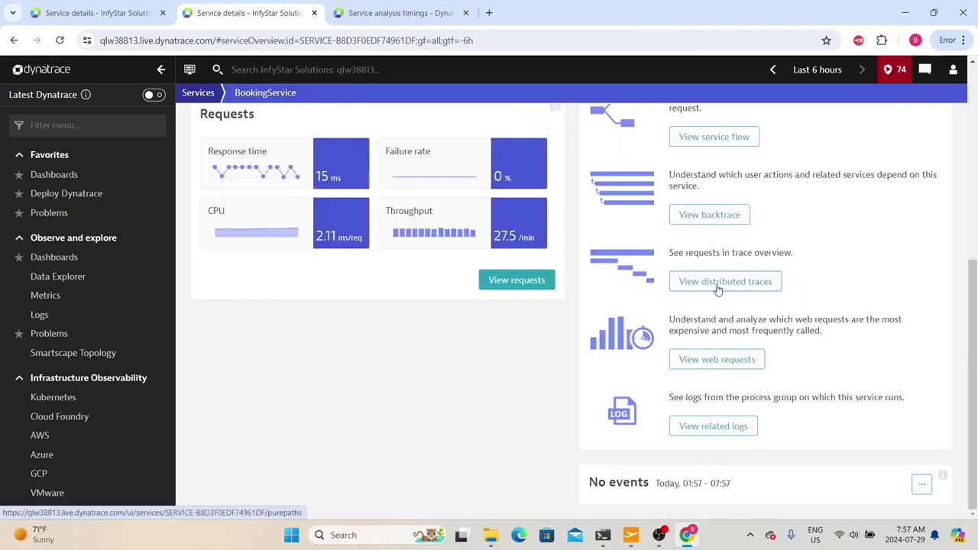
left_click(718, 284)
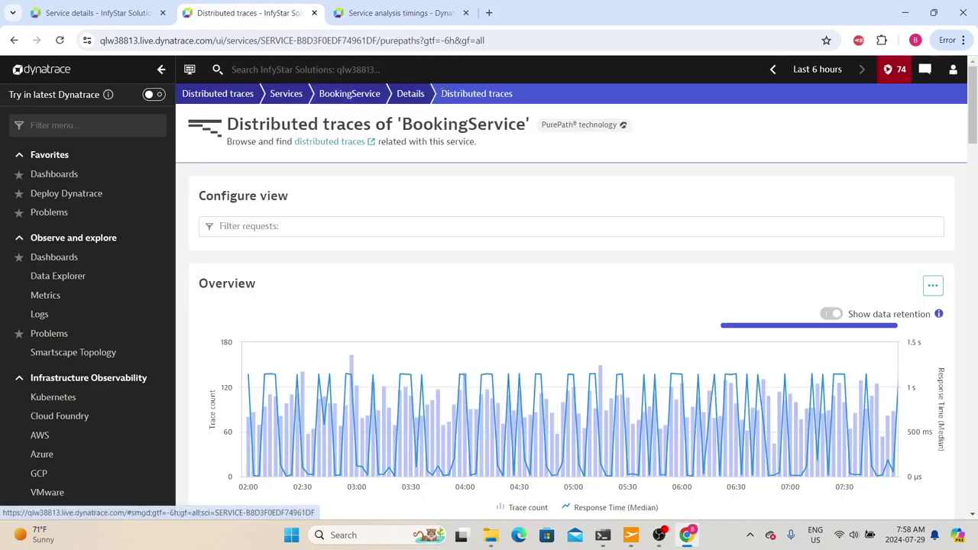
Examine the trace count and median response time chart of BookingService and look through its list of most recent traces.
scroll(443, 144, "down", 3)
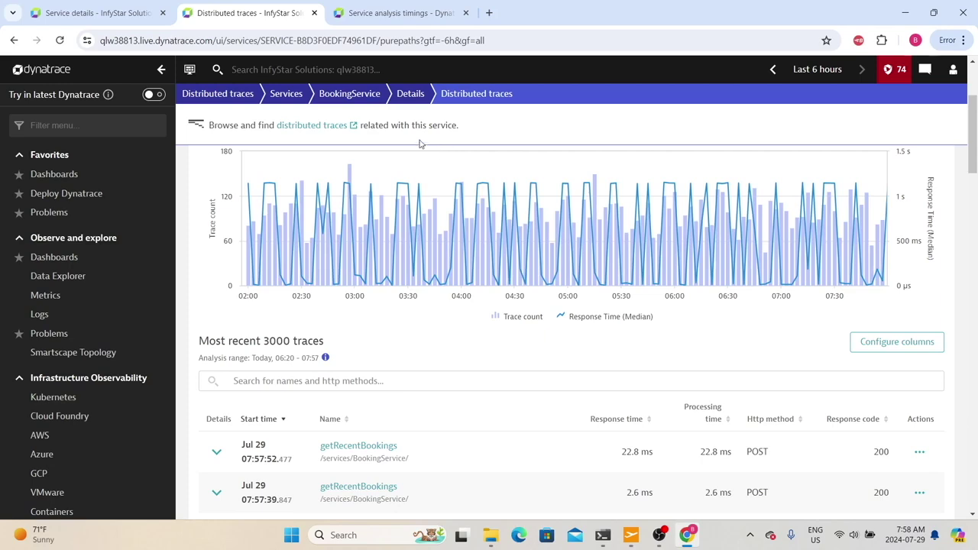
scroll(269, 266, "down", 2)
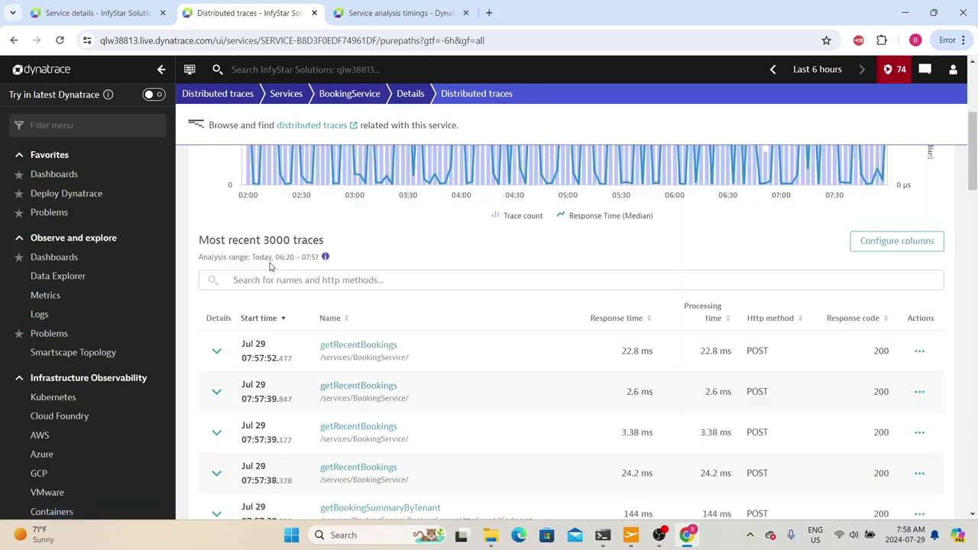
scroll(269, 266, "down", 2)
scroll(79, 343, "down", 8)
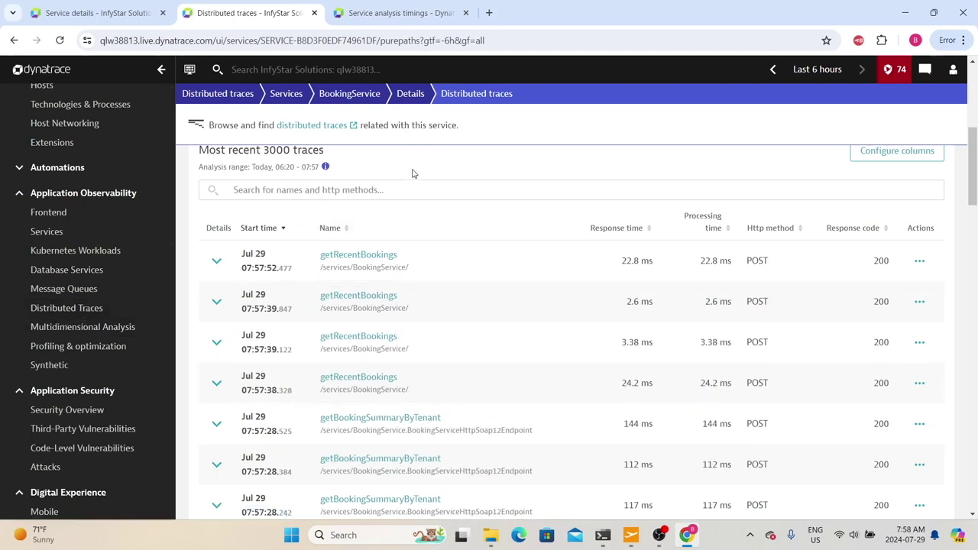
scroll(434, 215, "up", 2)
scroll(478, 325, "up", 3)
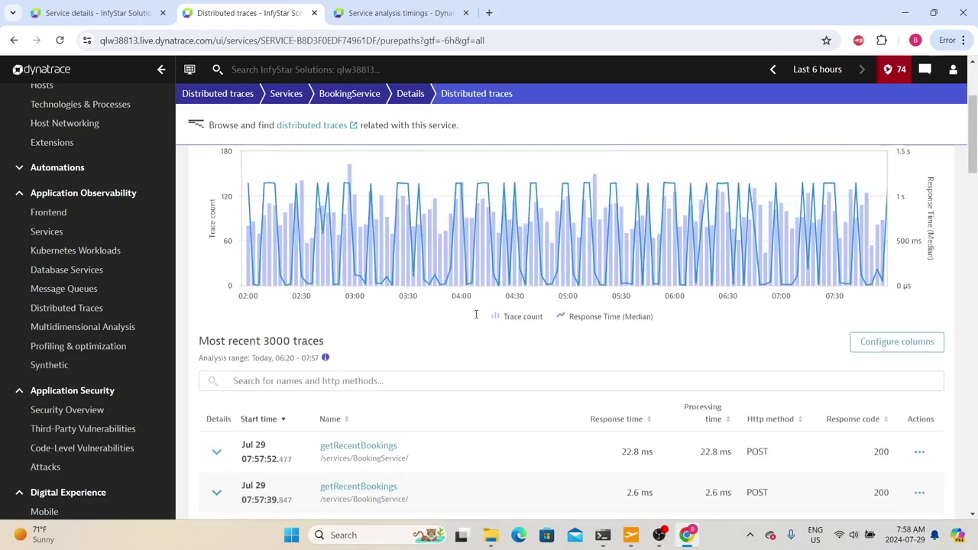
scroll(464, 296, "up", 1)
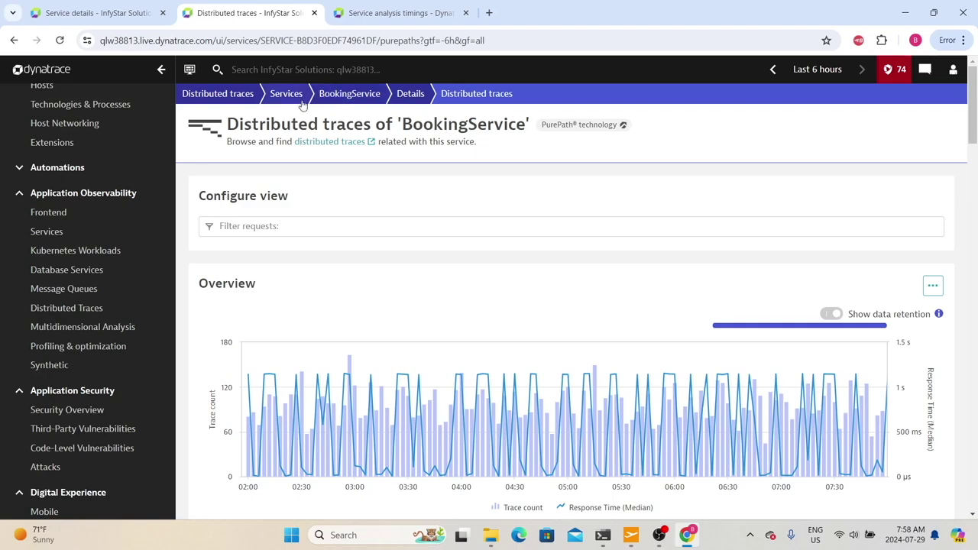
scroll(468, 338, "down", 1)
scroll(375, 314, "down", 6)
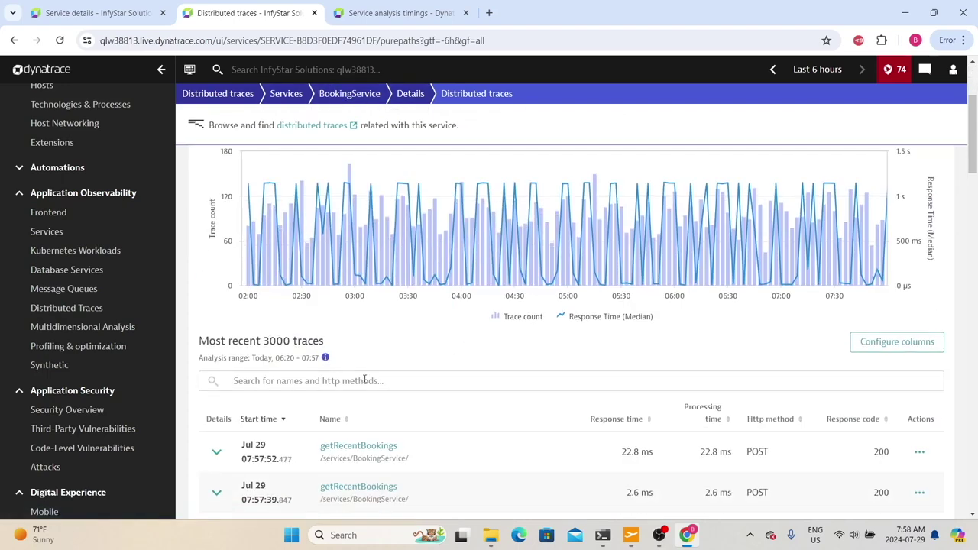
scroll(385, 323, "down", 2)
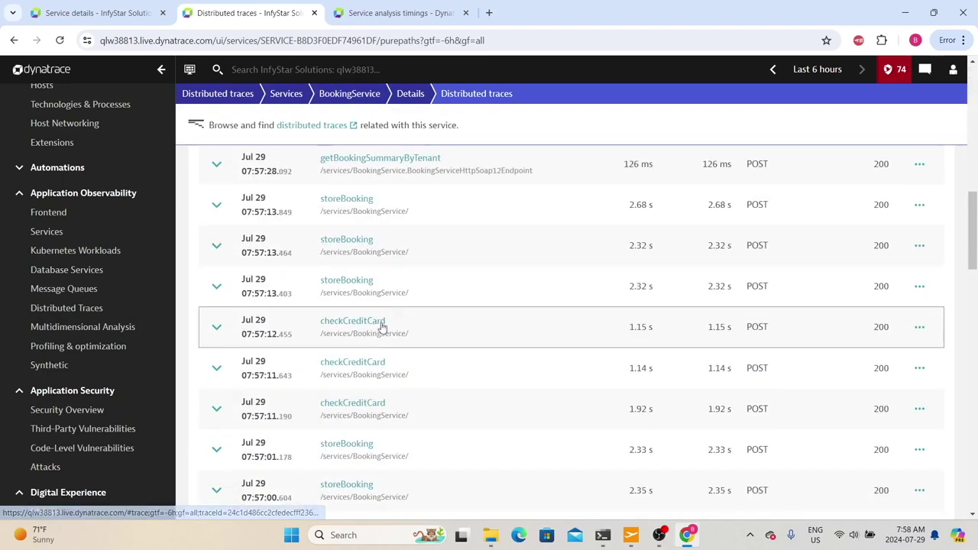
scroll(395, 389, "up", 2)
scroll(343, 156, "up", 2)
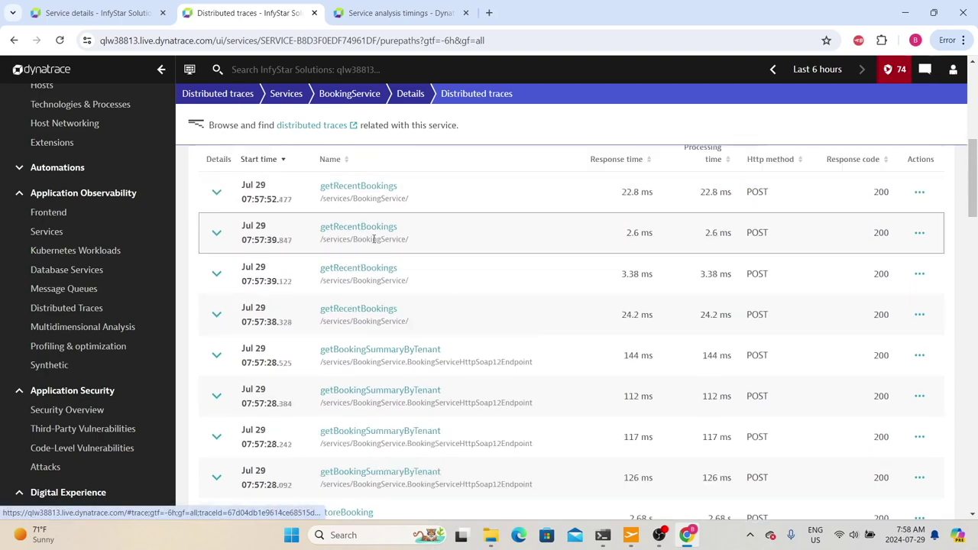
scroll(380, 256, "up", 6)
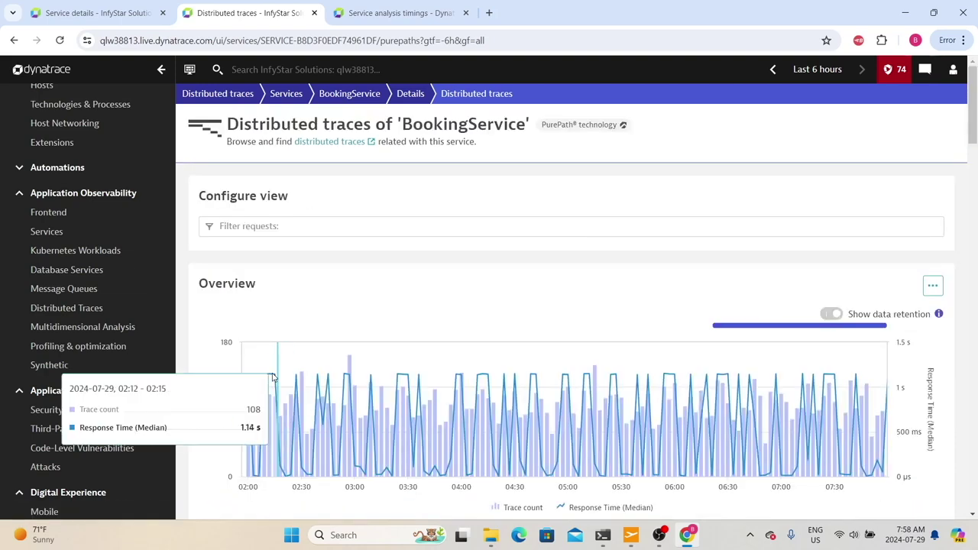
scroll(424, 480, "down", 2)
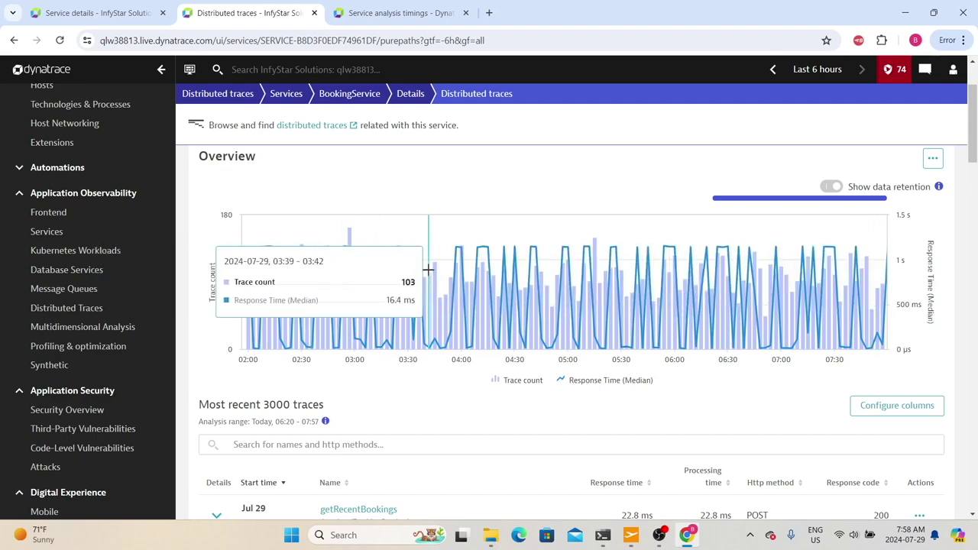
scroll(260, 314, "down", 3)
Examine the newest getRecentBookings trace's response time, HTTP method and response code, and show its analysis options.
left_click_drag(200, 214, 360, 218)
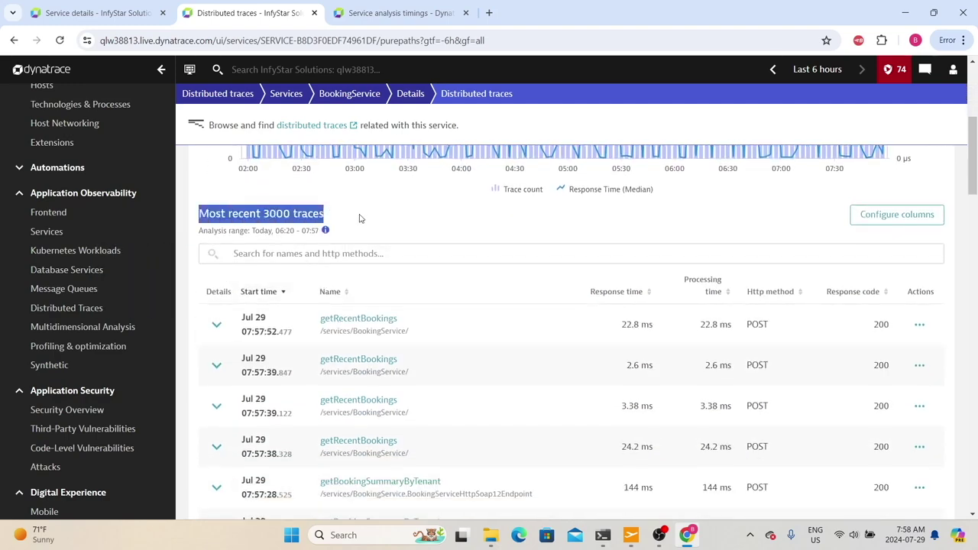
scroll(321, 245, "down", 1)
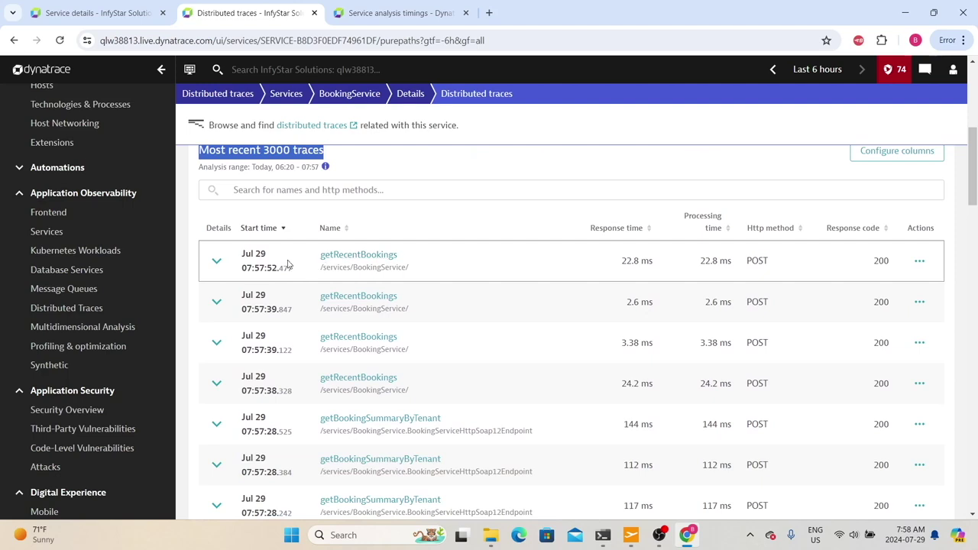
left_click_drag(218, 259, 431, 263)
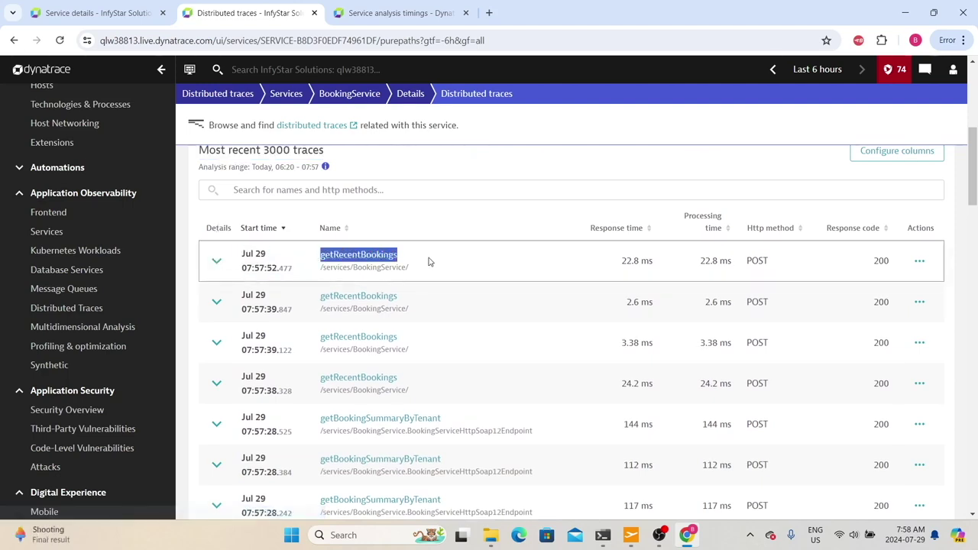
left_click_drag(613, 271, 654, 271)
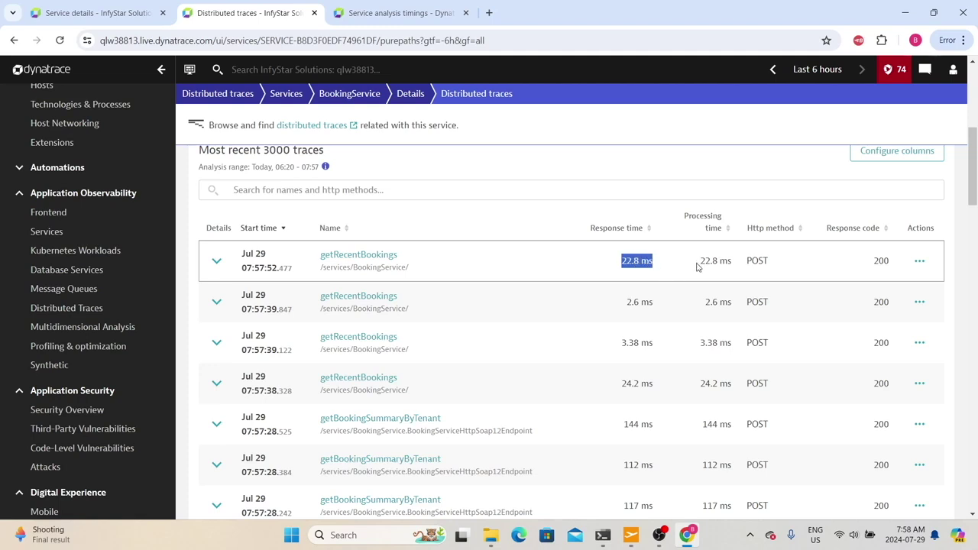
left_click(735, 267)
left_click_drag(735, 267, 770, 264)
left_click_drag(859, 260, 893, 261)
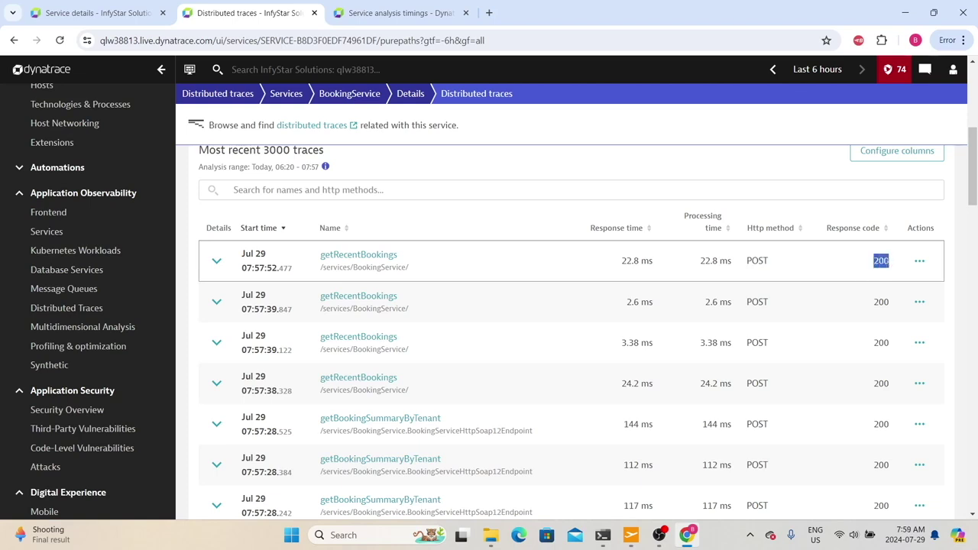
left_click(920, 261)
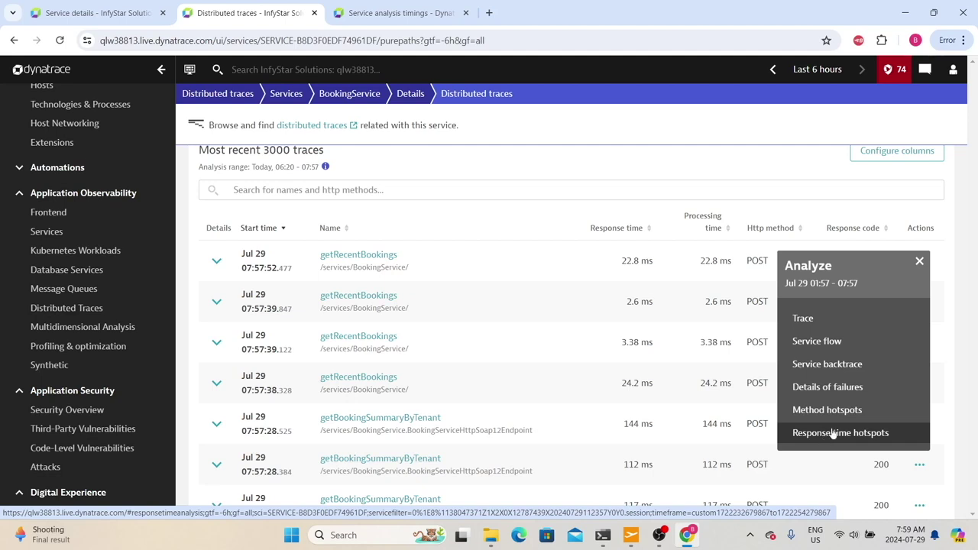
Expand the newest getRecentBookings trace's details, examine its topology, HTTP, timings and database sections, and collapse them.
left_click(217, 263)
scroll(217, 265, "down", 2)
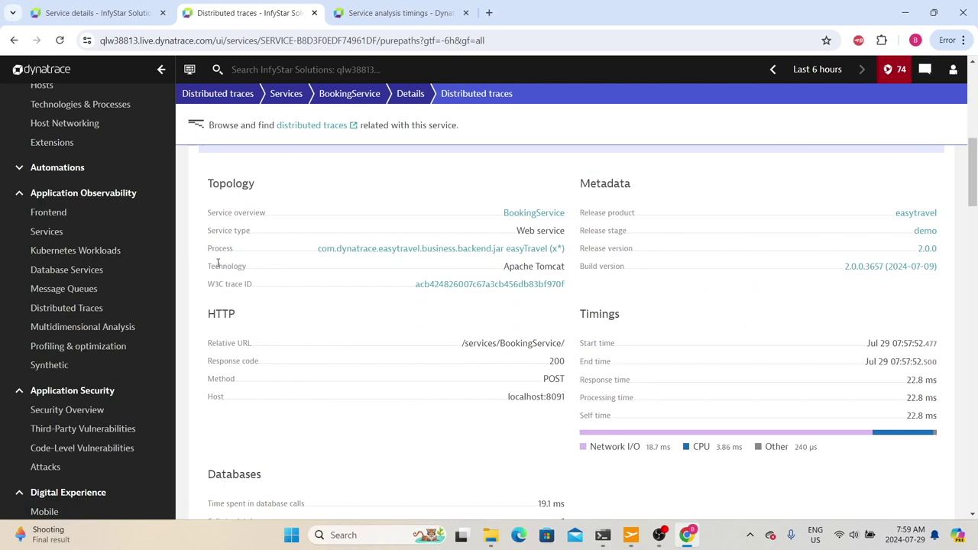
scroll(214, 271, "up", 2)
left_click_drag(197, 317, 255, 311)
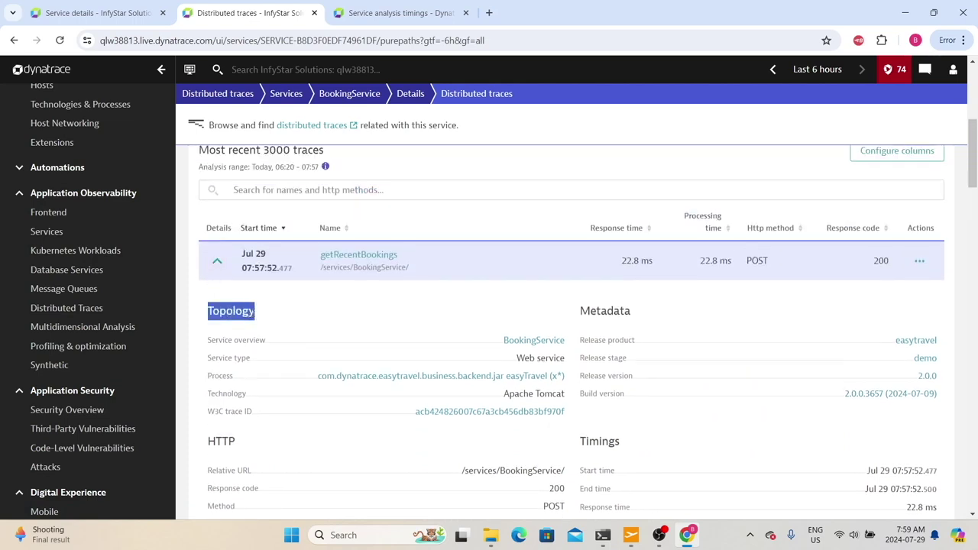
scroll(433, 345, "down", 3)
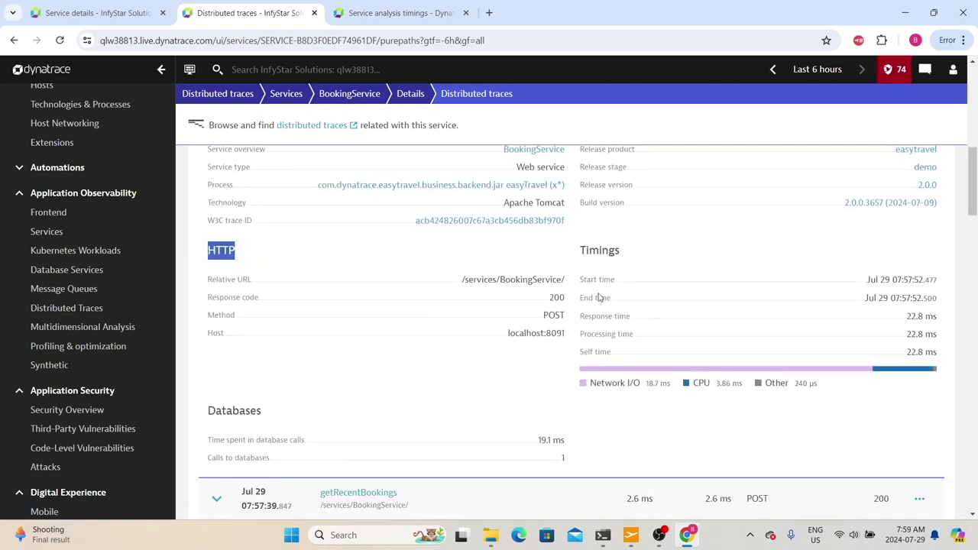
left_click_drag(610, 266, 600, 251)
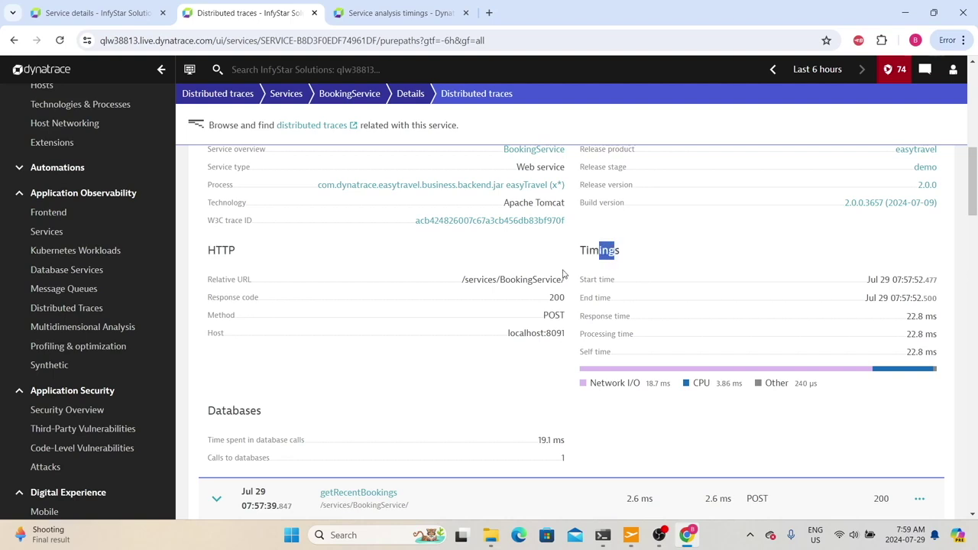
left_click_drag(209, 413, 427, 456)
left_click(354, 454)
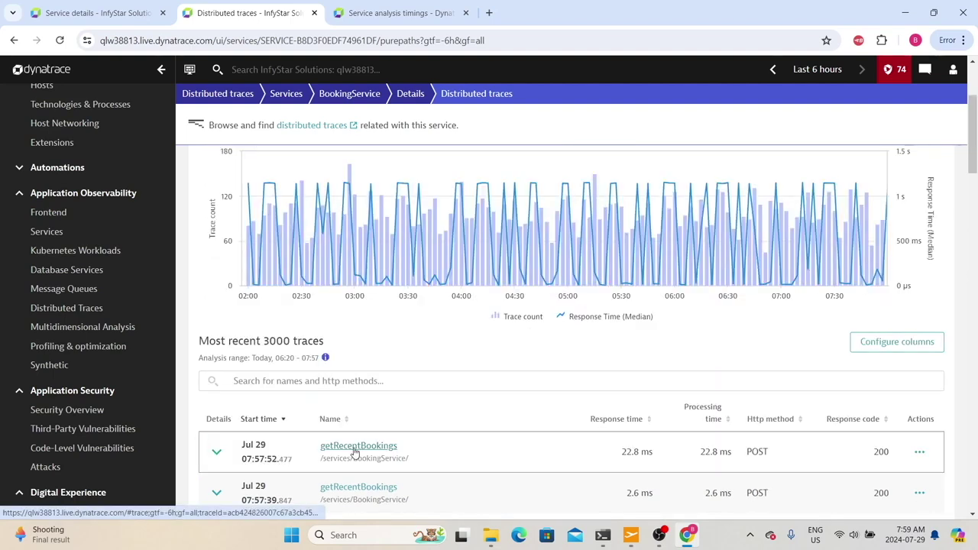
Sort the traces by response time from slowest to fastest and open the slowest storeBooking trace.
left_click(612, 419)
scroll(608, 426, "down", 2)
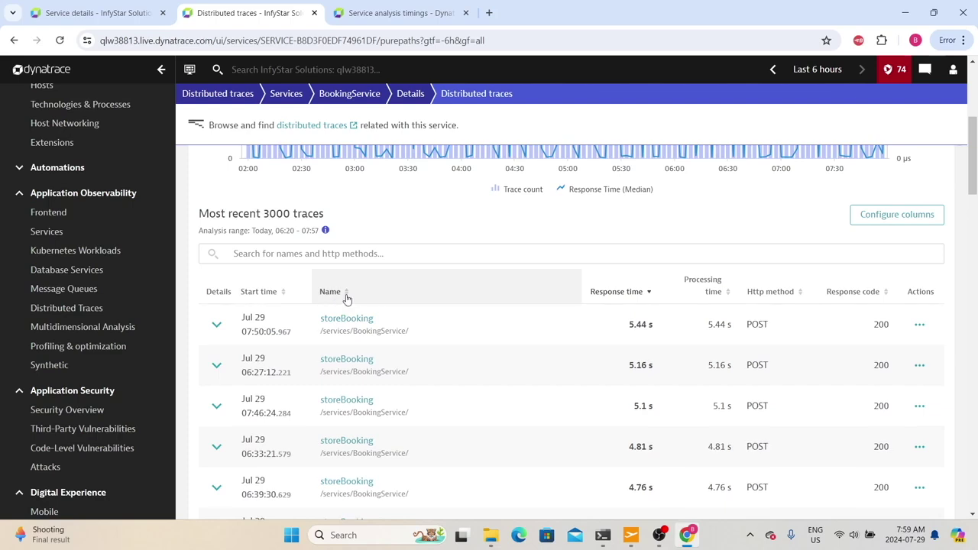
left_click(331, 320)
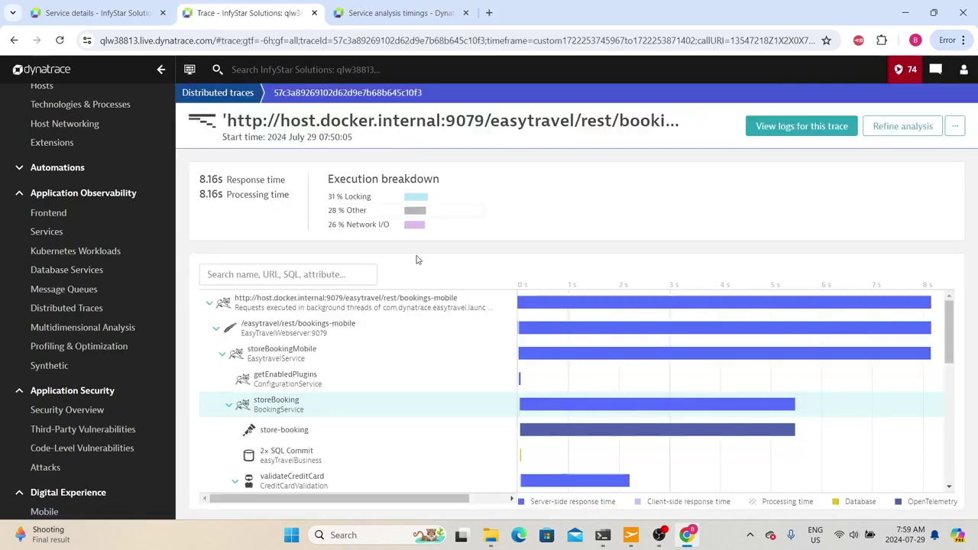
Examine the slowest trace's call tree, from storeBooking through validateCreditCard, /Payment/Pay and their SQL statements down to getJourneyById.
scroll(398, 428, "up", 2)
left_click(295, 410)
key("Escape")
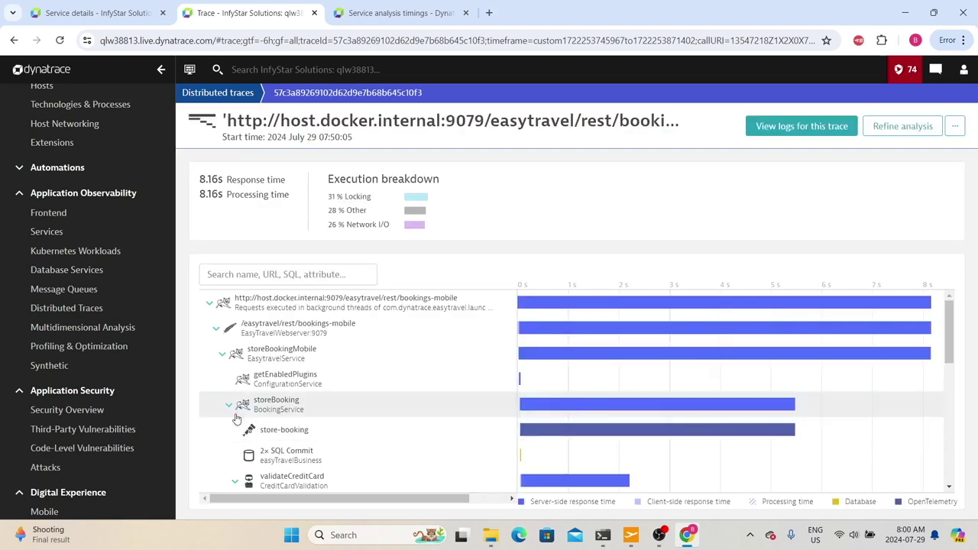
scroll(370, 435, "down", 1)
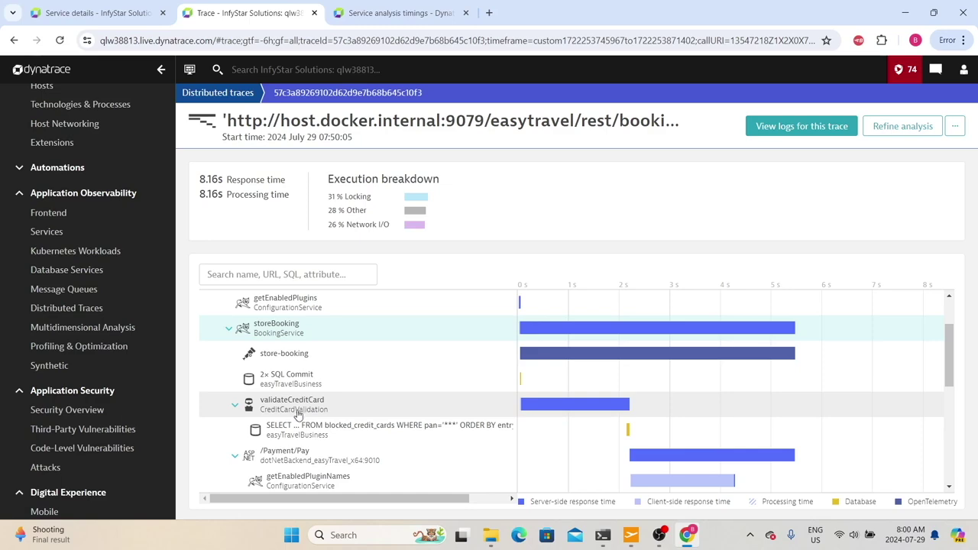
scroll(297, 415, "down", 1)
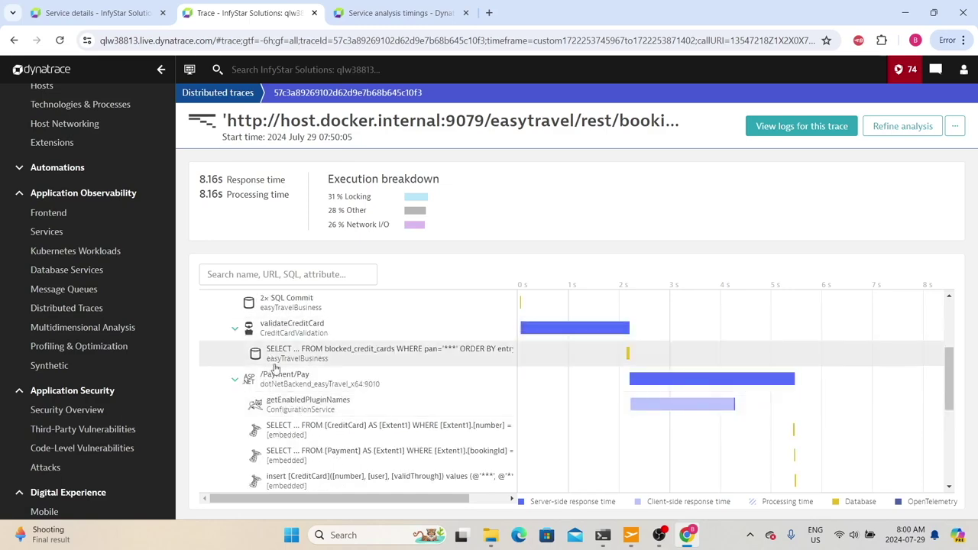
scroll(293, 397, "down", 1)
scroll(305, 395, "down", 2)
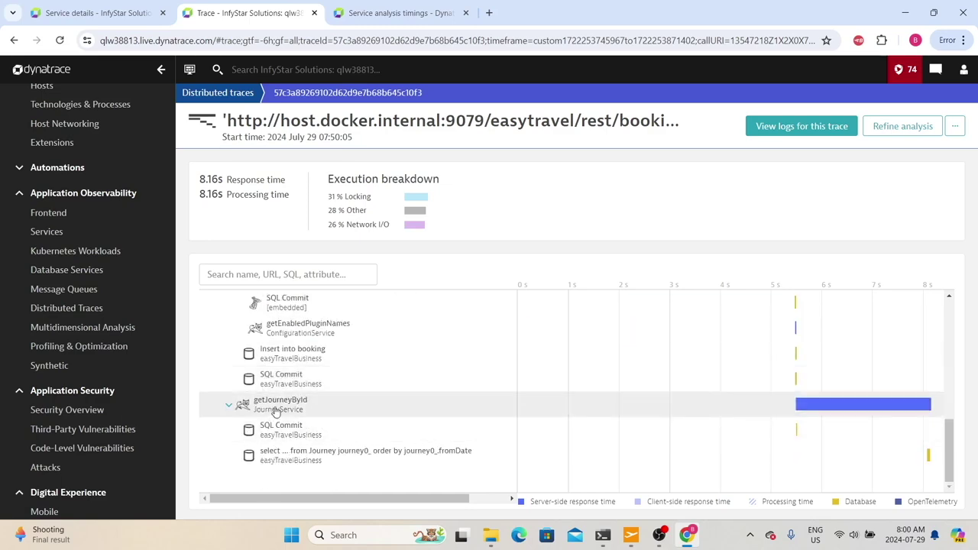
scroll(291, 405, "up", 6)
scroll(277, 409, "down", 1)
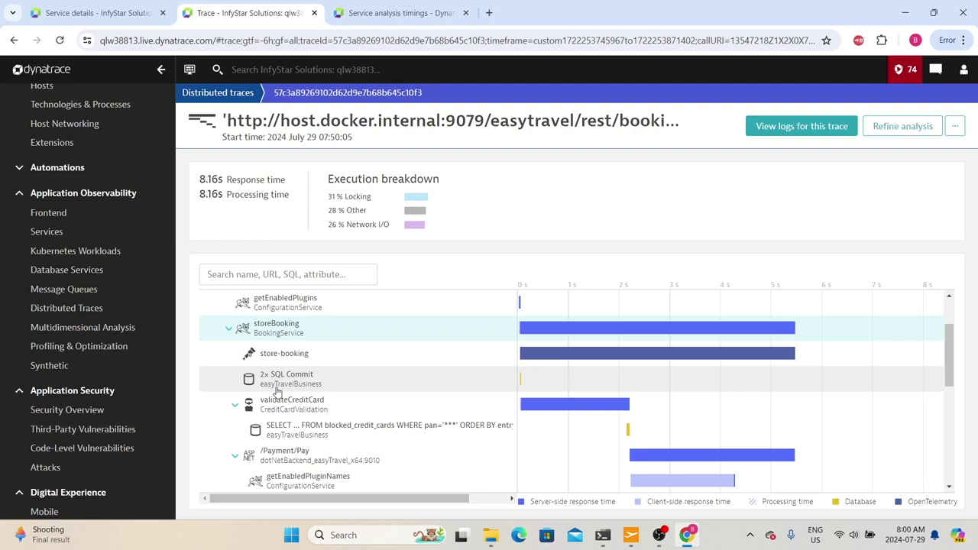
scroll(275, 396, "down", 1)
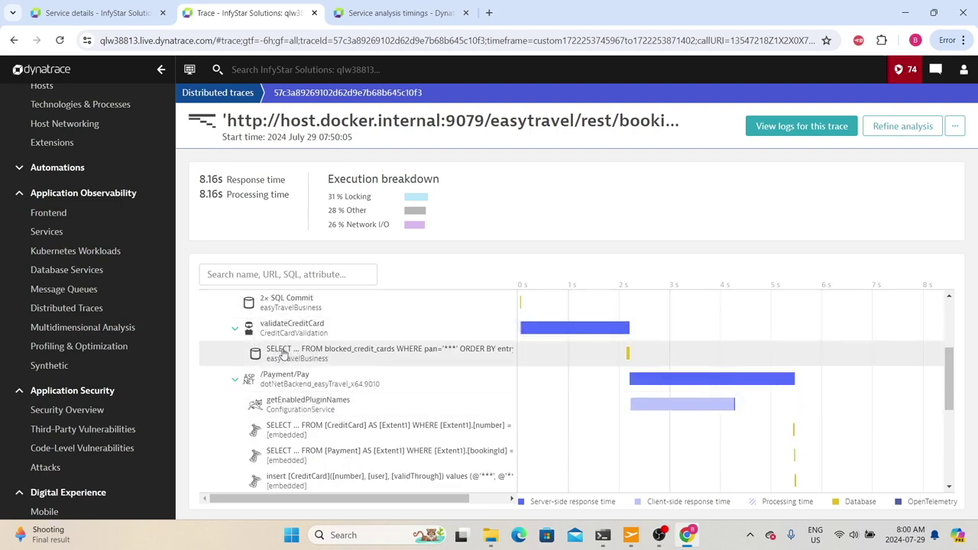
scroll(302, 367, "down", 1)
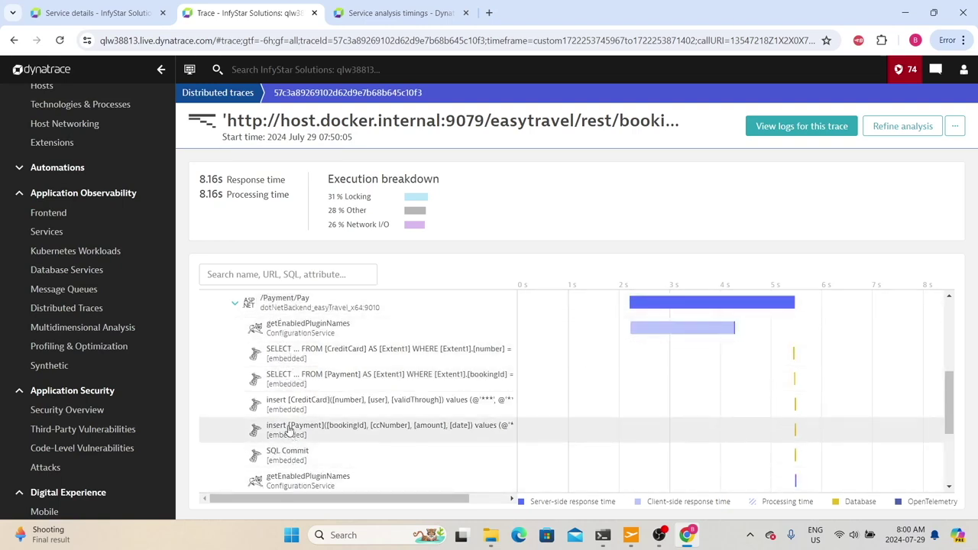
scroll(256, 316, "up", 3)
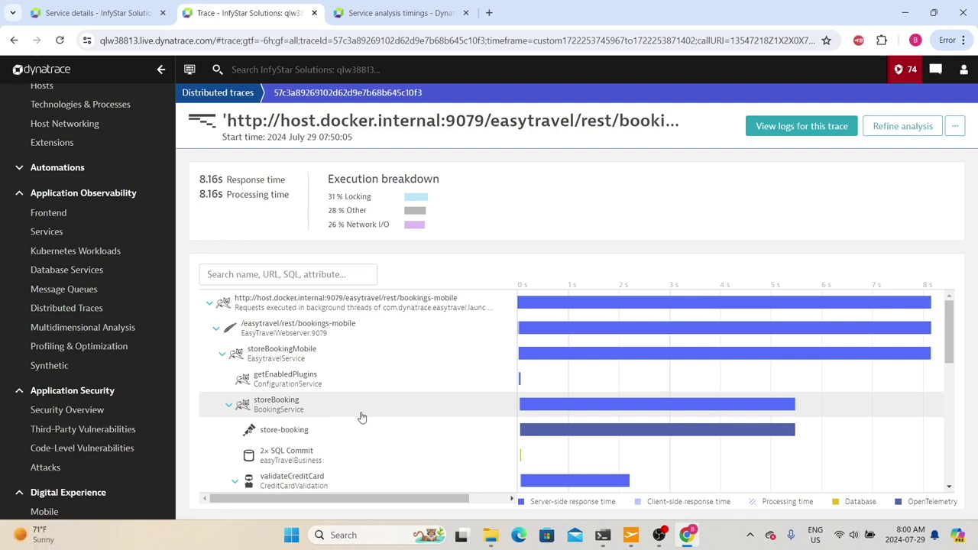
Compare the trace's overall response and processing time with the storeBooking timing details and the timeline bars of its downstream calls.
scroll(538, 380, "down", 1)
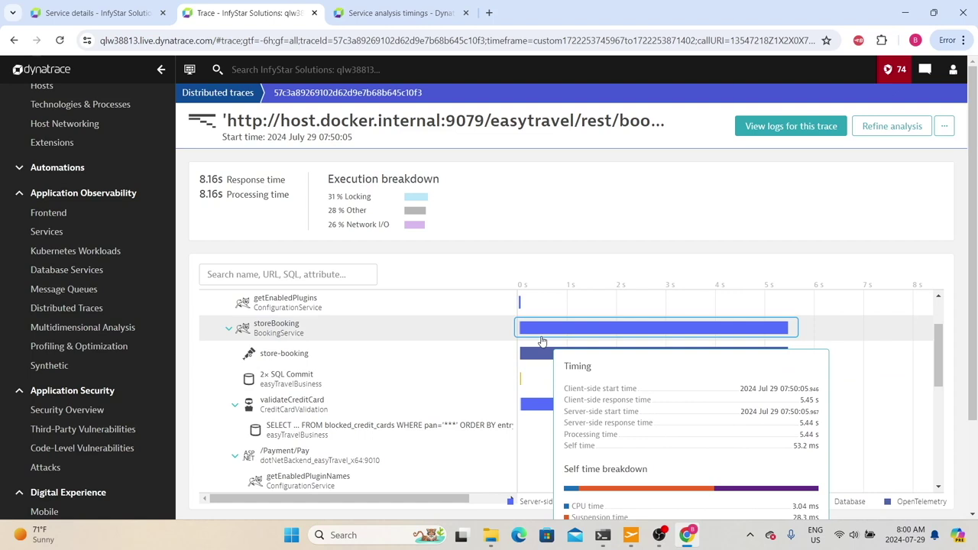
scroll(547, 334, "up", 1)
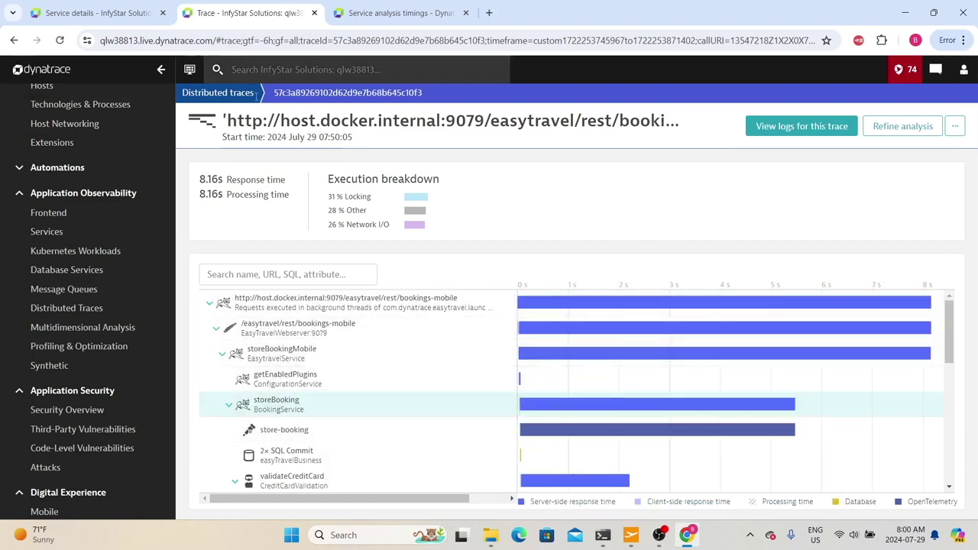
left_click_drag(289, 195, 197, 201)
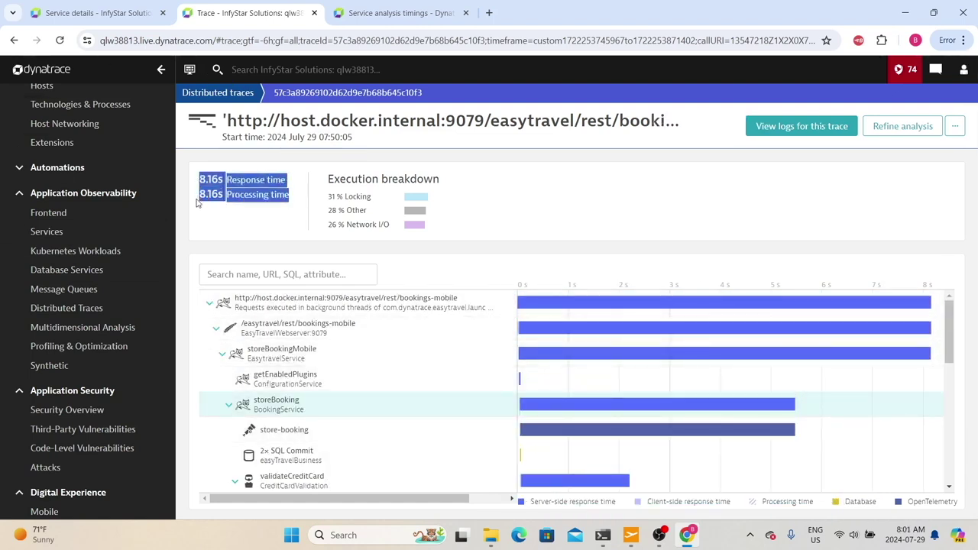
left_click(199, 199)
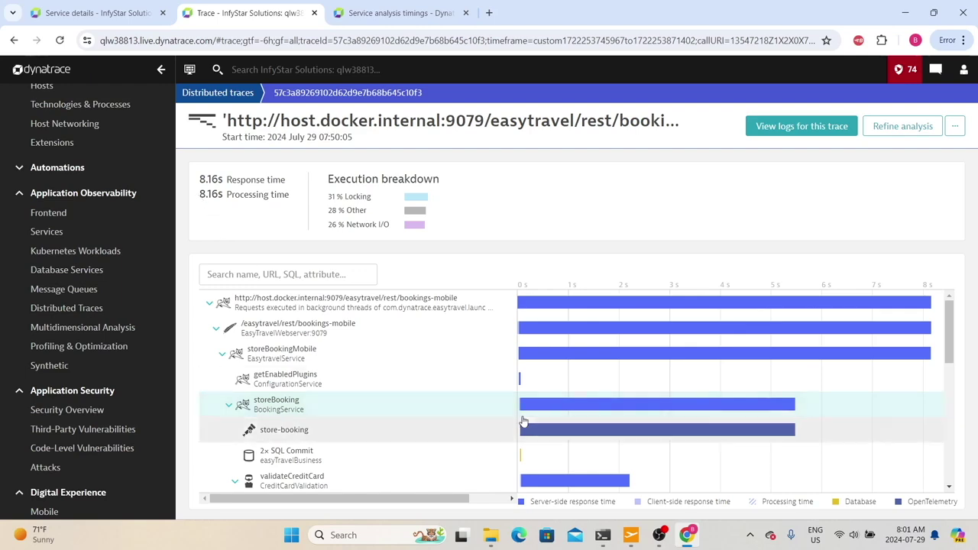
mouse_move(734, 415)
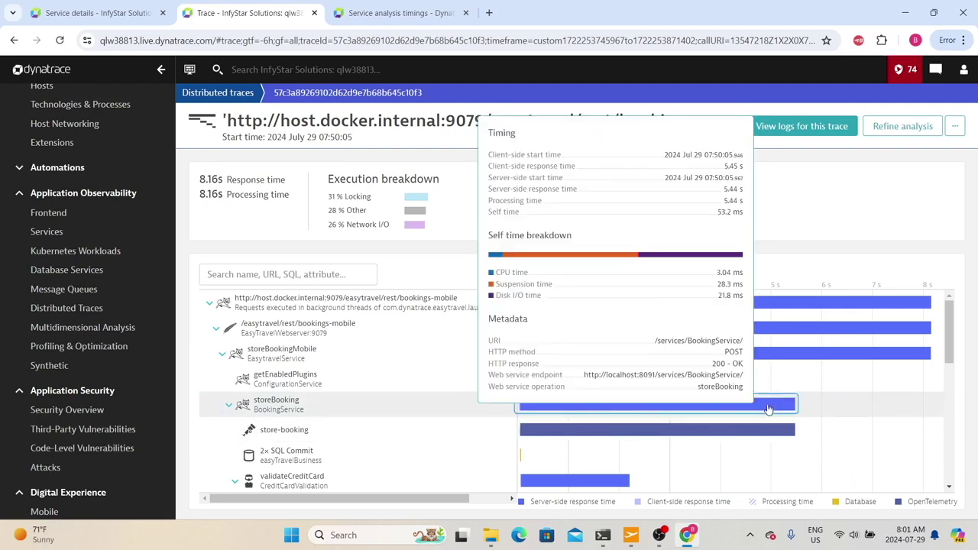
scroll(768, 409, "down", 2)
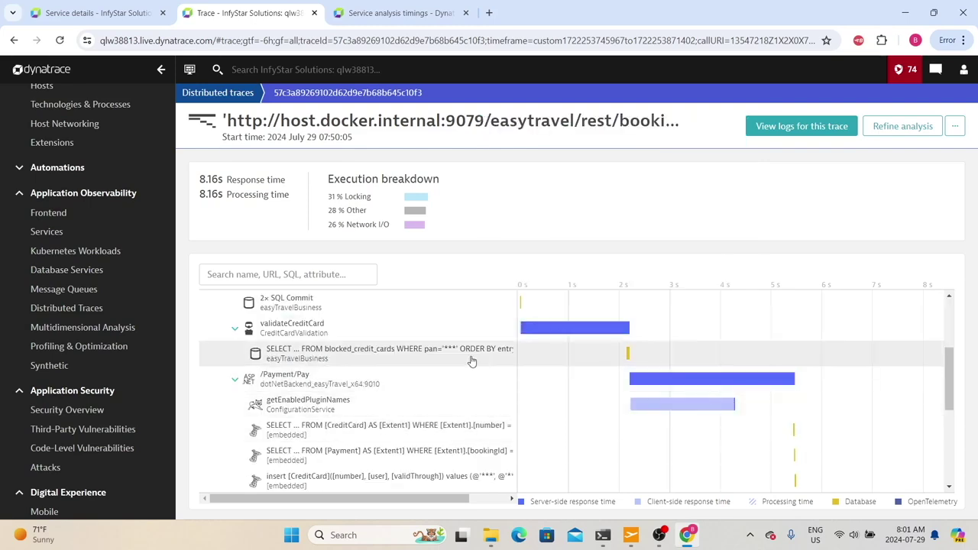
mouse_move(607, 339)
scroll(751, 426, "down", 1)
scroll(751, 426, "down", 2)
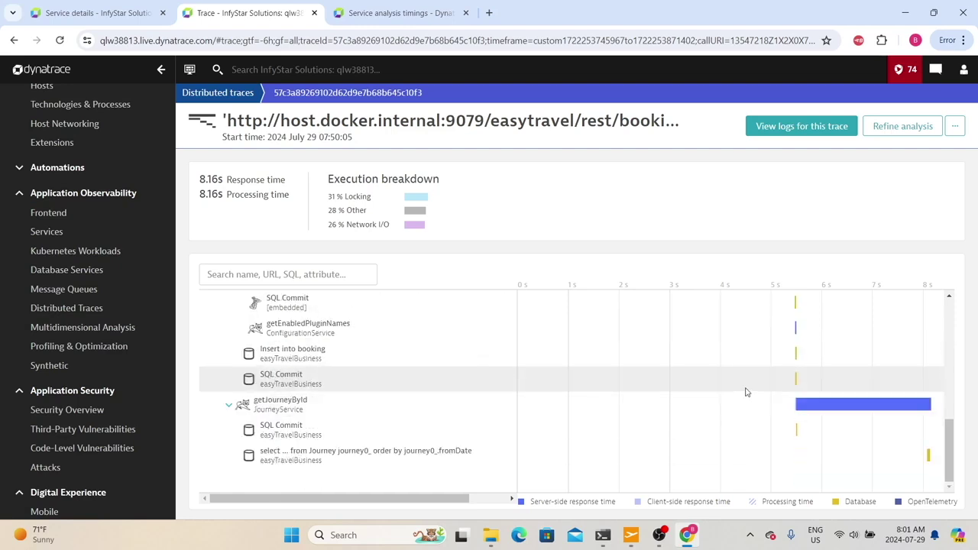
scroll(471, 439, "up", 5)
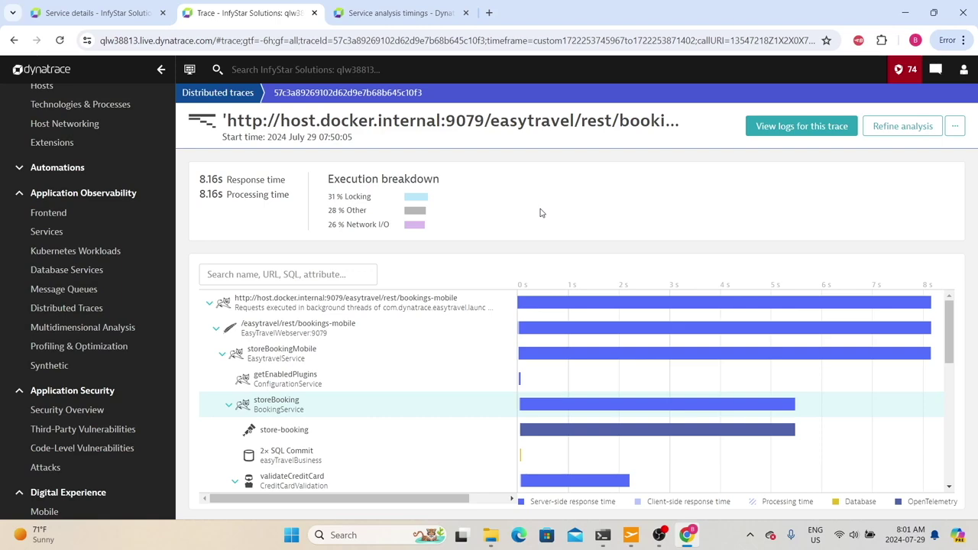
Open the storeBooking node's details and examine its topology, including host, process, operating system and bitness.
left_click(278, 405)
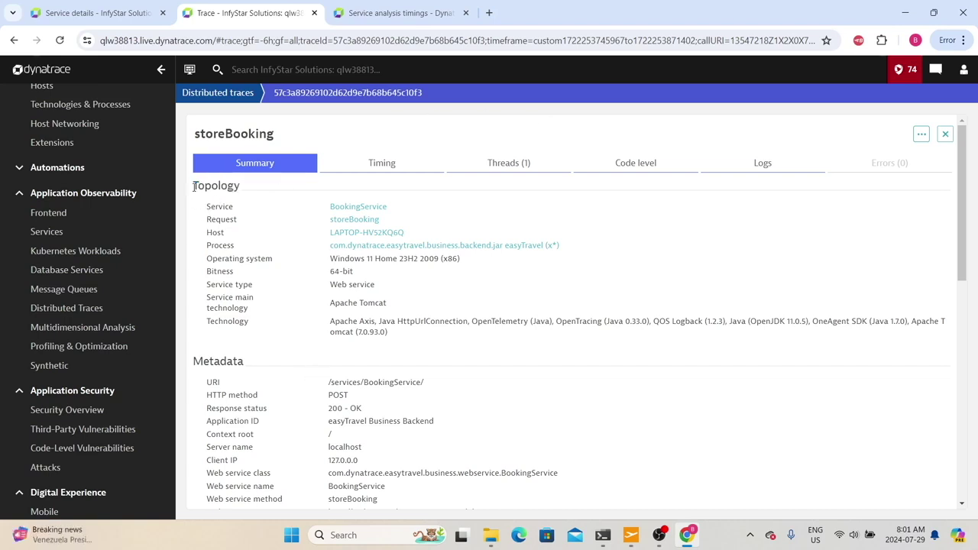
left_click_drag(194, 188, 241, 196)
left_click(222, 205)
left_click_drag(207, 233, 215, 282)
double_click(240, 258)
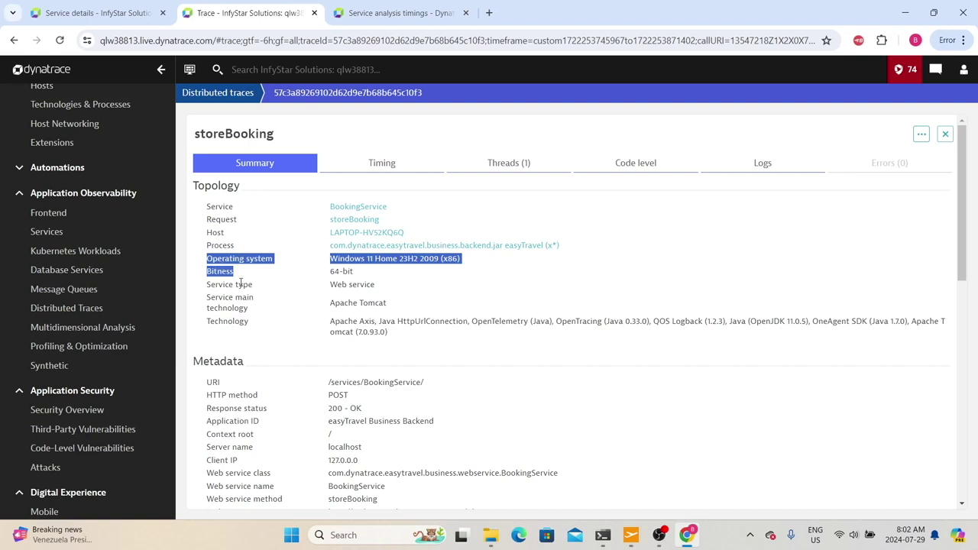
Examine the storeBooking metadata, including the URI, HTTP method, response status and application ID.
scroll(241, 285, "down", 2)
left_click_drag(262, 384, 231, 260)
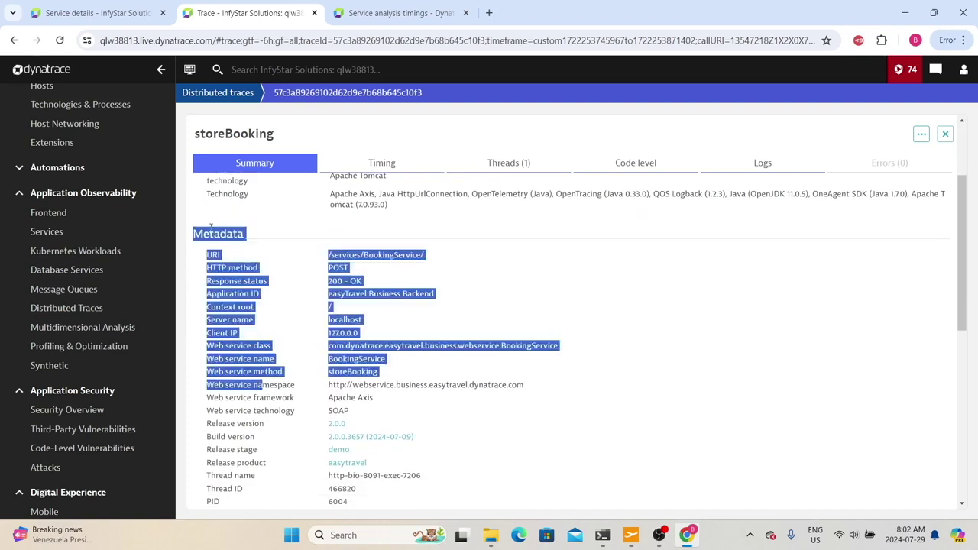
left_click(254, 257)
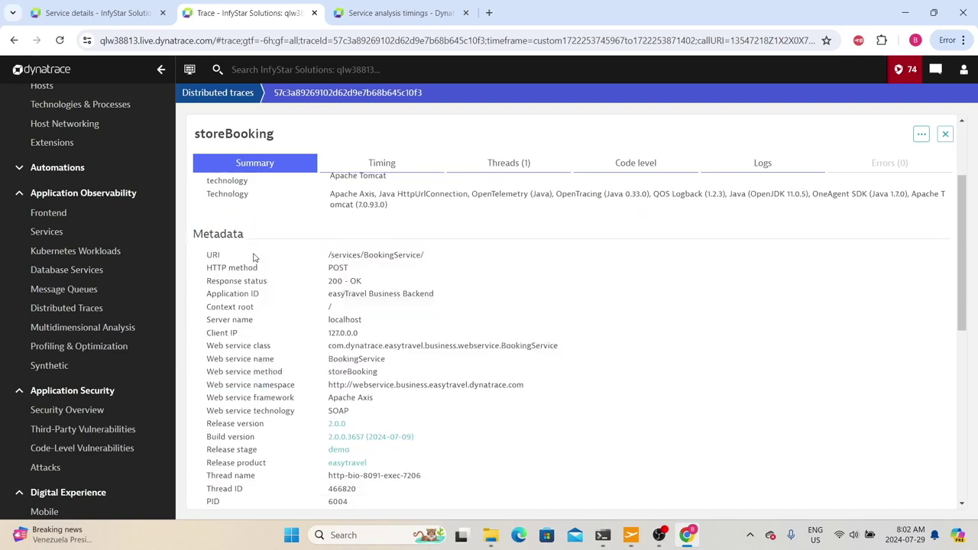
left_click_drag(447, 260, 378, 277)
left_click(321, 264)
left_click(378, 281)
left_click_drag(205, 293, 311, 293)
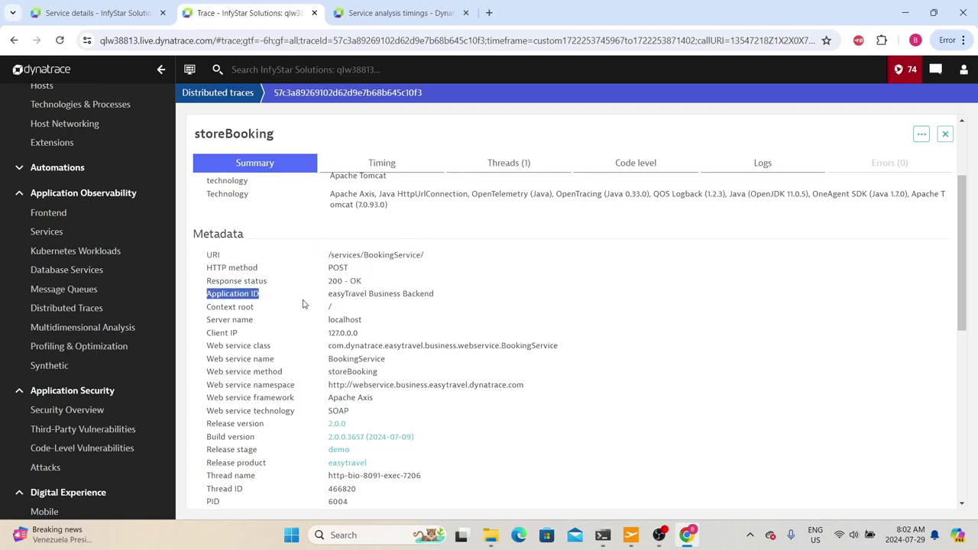
Look through storeBooking's client-side metadata, request and response headers, and OneAgent attributes.
scroll(302, 304, "down", 4)
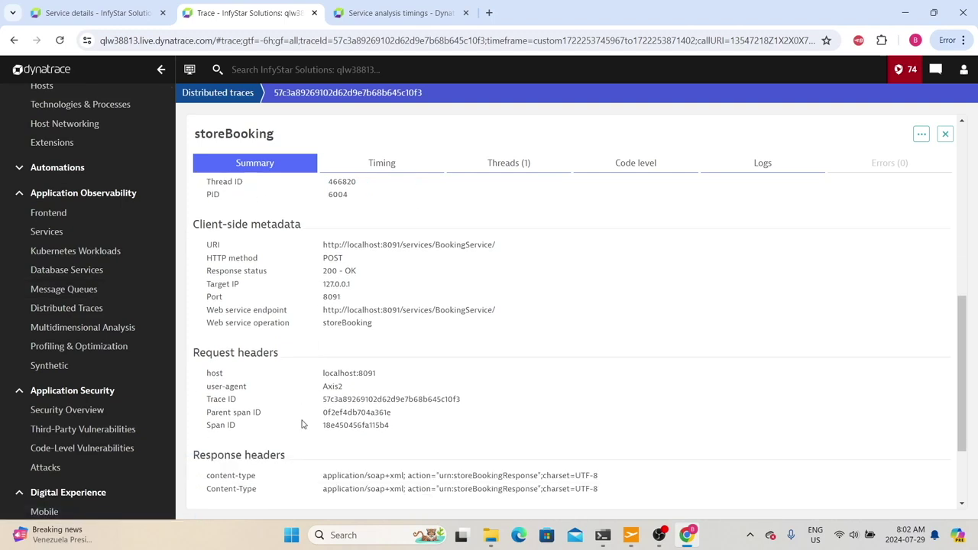
scroll(302, 424, "down", 1)
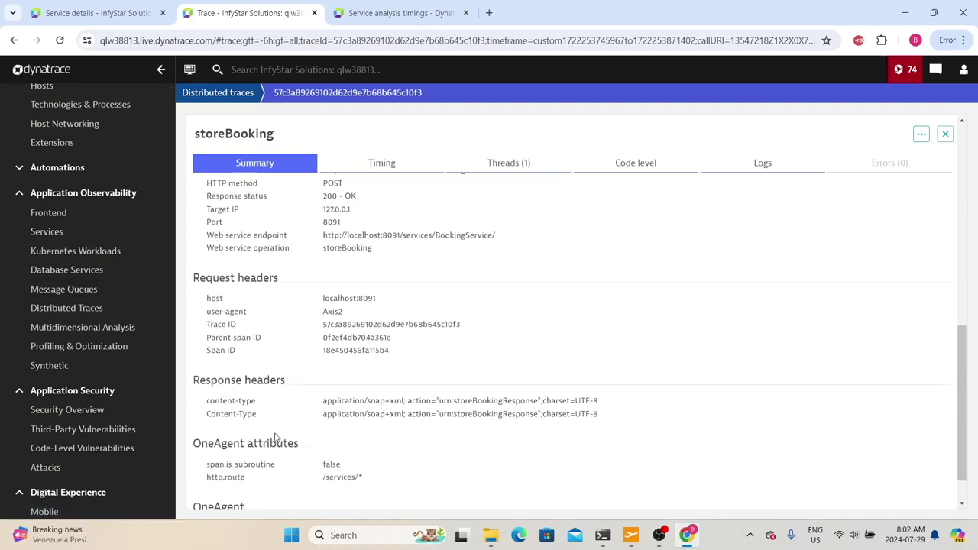
mouse_move(282, 379)
left_mouse_down()
mouse_move(204, 385)
mouse_move(283, 398)
left_mouse_up()
scroll(214, 404, "down", 1)
left_click(209, 393)
left_click_drag(281, 504, 236, 450)
scroll(340, 189, "up", 5)
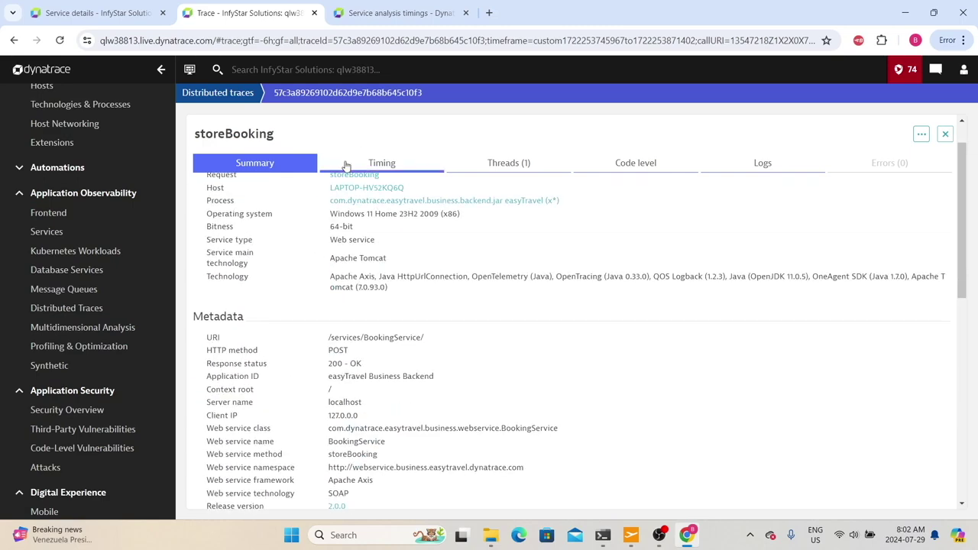
Show storeBooking's timing and examine its response time breakdown, service and database calls, and the CreditCardValidation and dotNetBackend_easyTravel_x64:9010 bars.
left_click(346, 166)
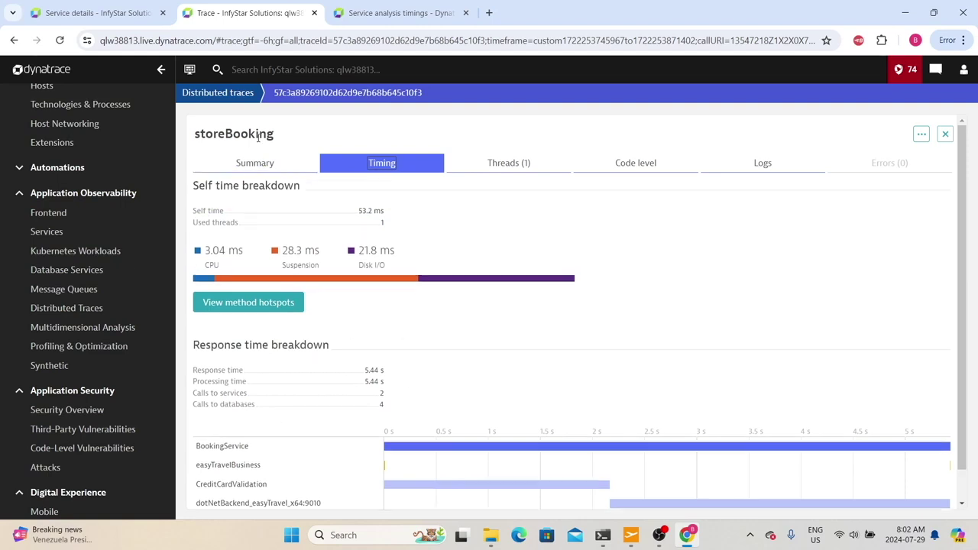
left_click_drag(211, 133, 281, 136)
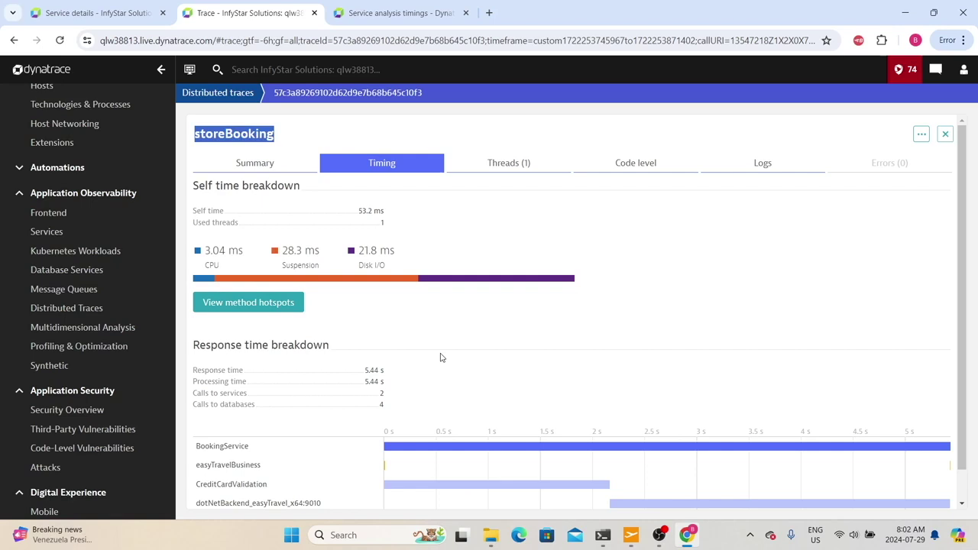
scroll(441, 357, "down", 1)
left_click_drag(195, 308, 388, 337)
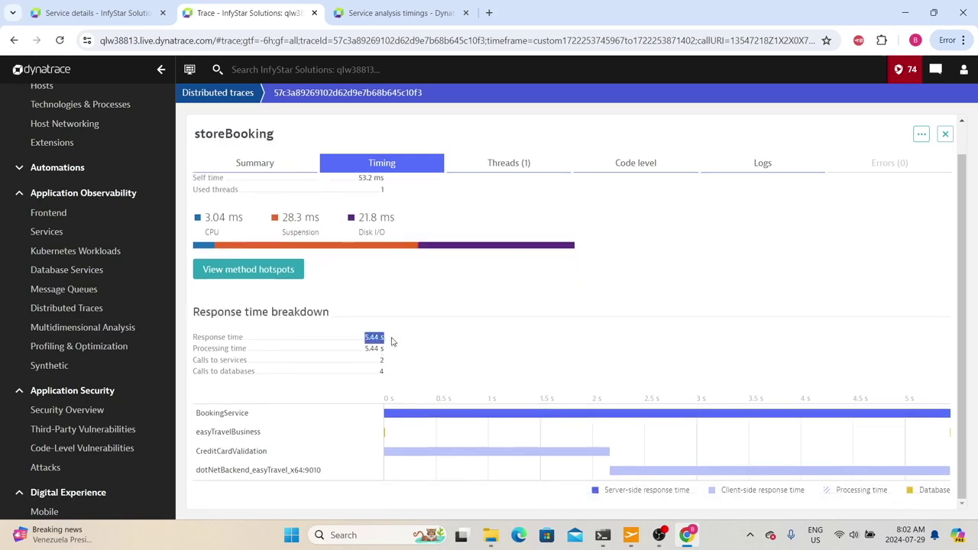
left_click_drag(245, 362, 364, 376)
left_click(389, 363)
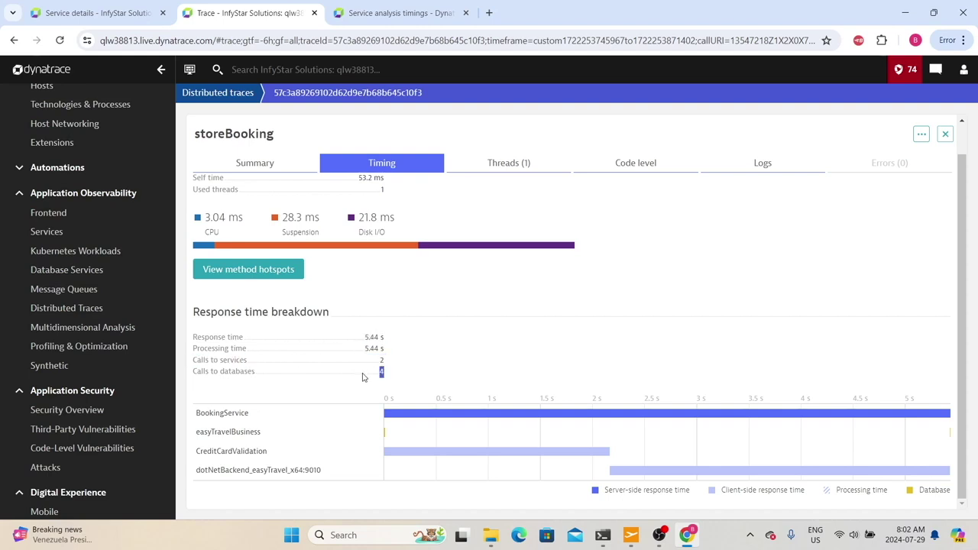
left_click(479, 453)
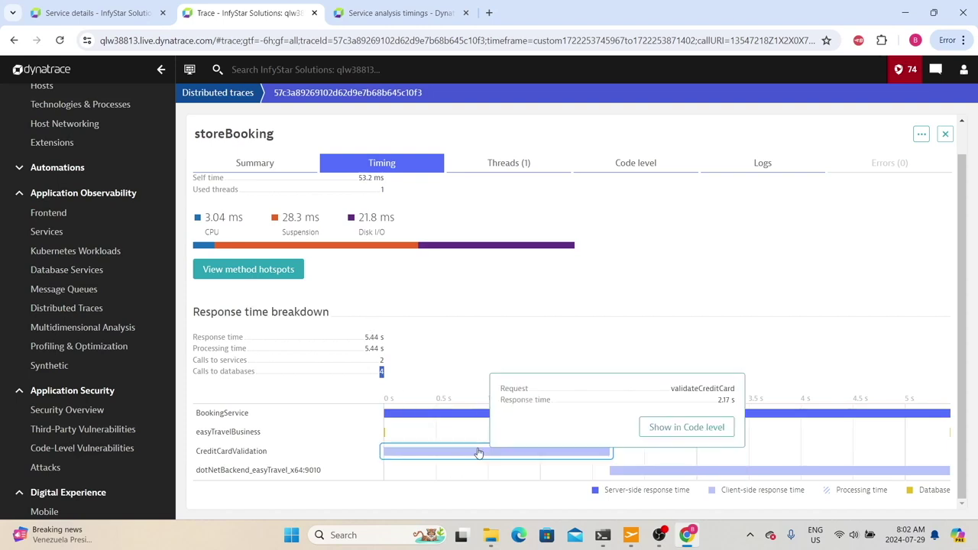
left_click(652, 471)
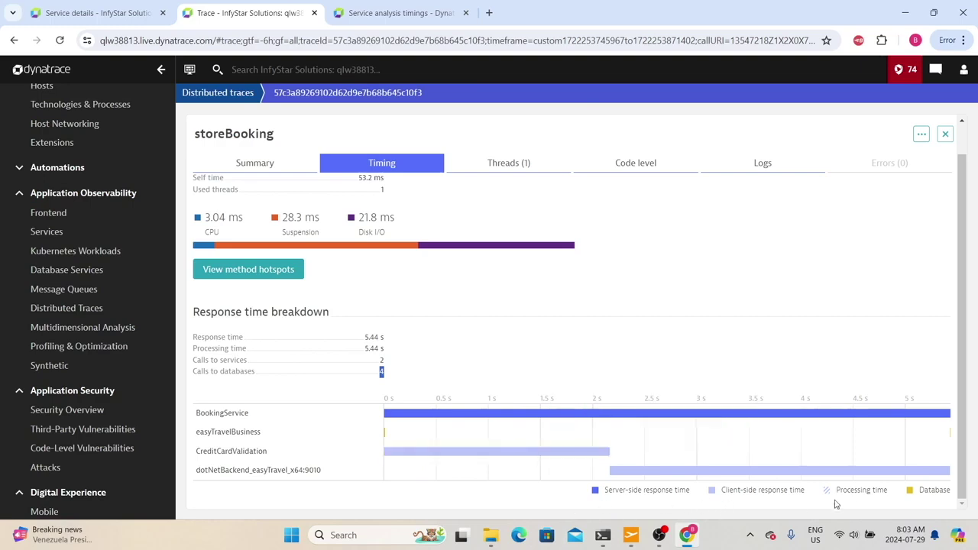
Consult the timing definitions in the Service analysis timings documentation, and return to the storeBooking trace's timing details.
left_click(399, 13)
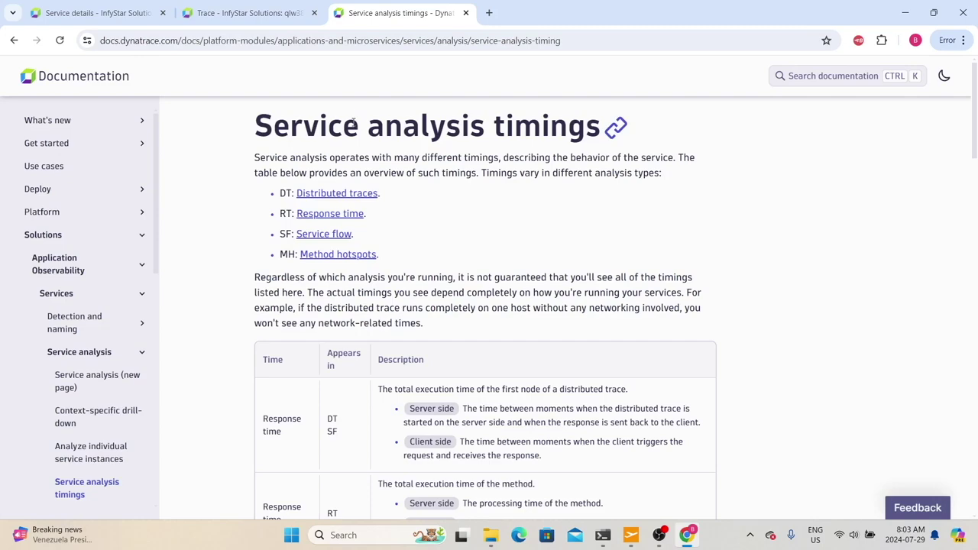
left_click_drag(260, 126, 569, 132)
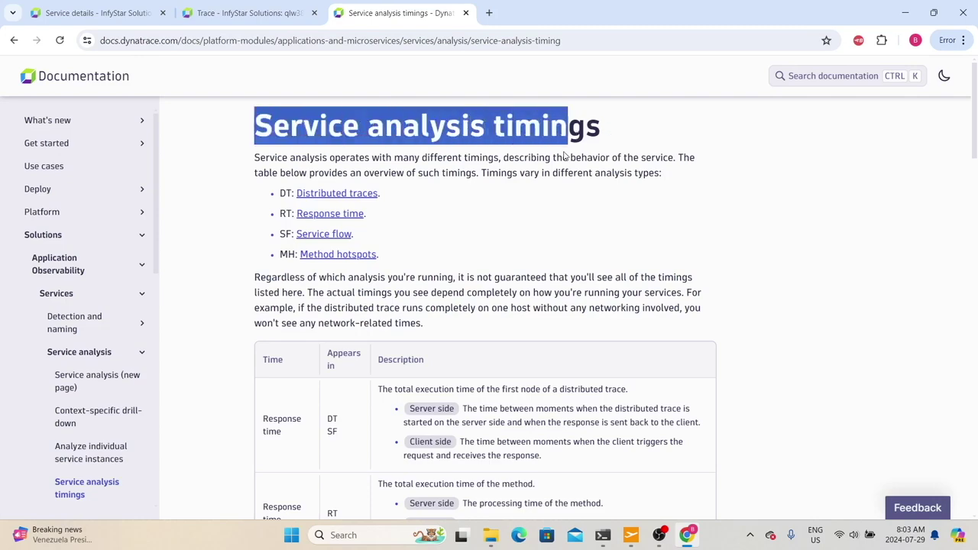
scroll(558, 166, "down", 4)
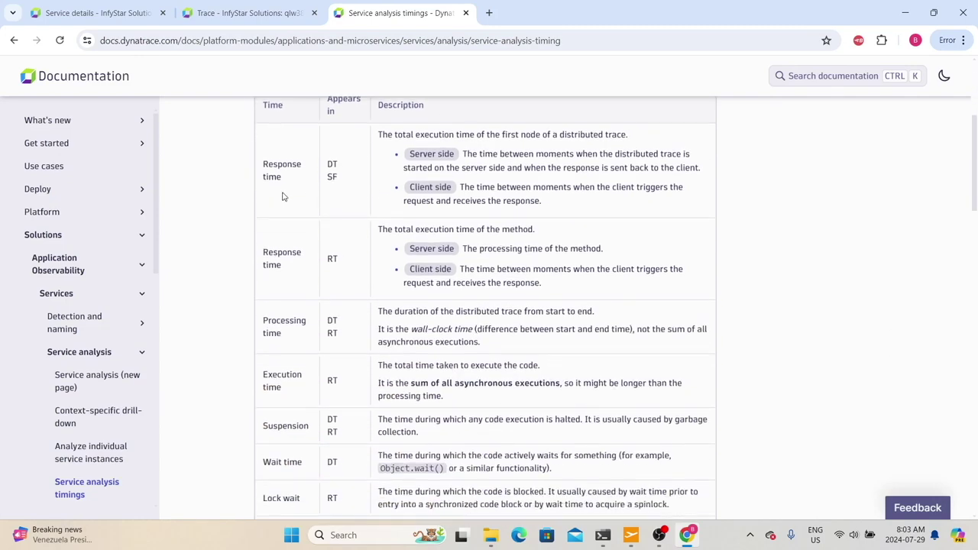
scroll(280, 186, "up", 2)
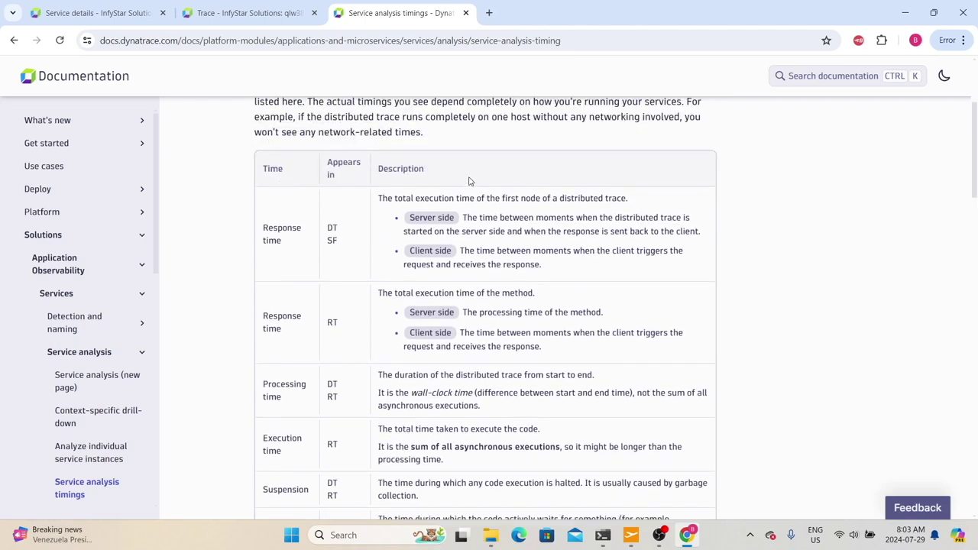
left_click(101, 13)
key("ctrl+Tab")
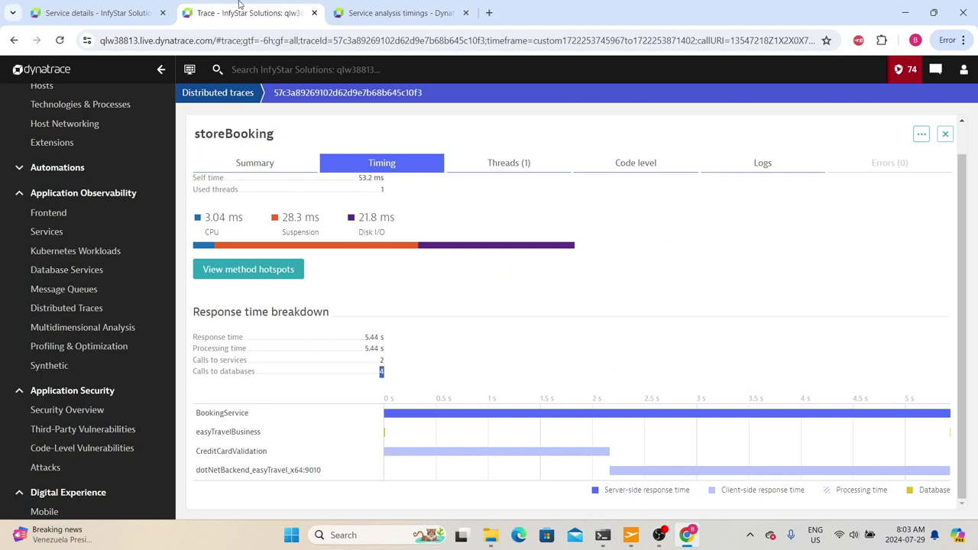
Compare the documentation's server-side and client-side response time definitions with the storeBooking response time breakdown and its legend.
left_click(382, 13)
left_click_drag(463, 217, 705, 232)
left_click(703, 238)
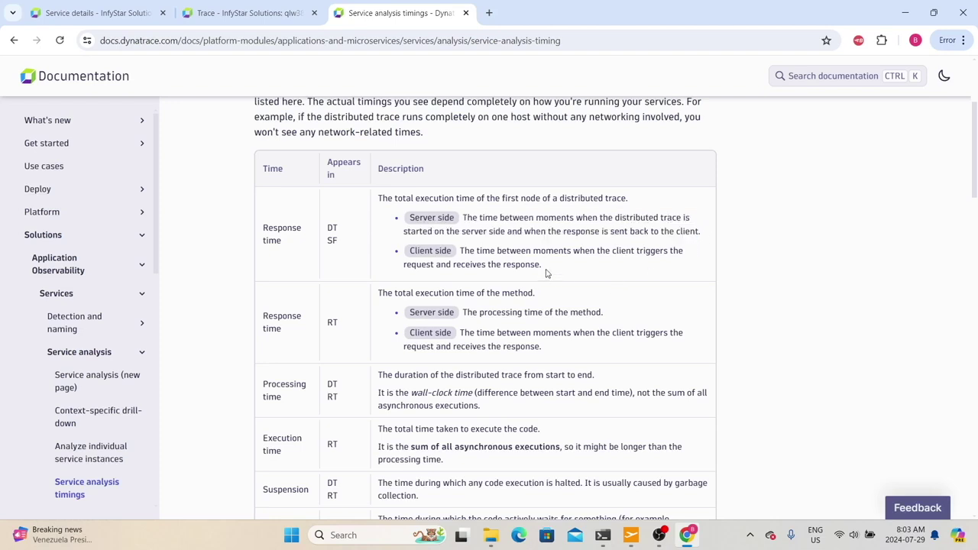
left_click_drag(460, 253, 548, 268)
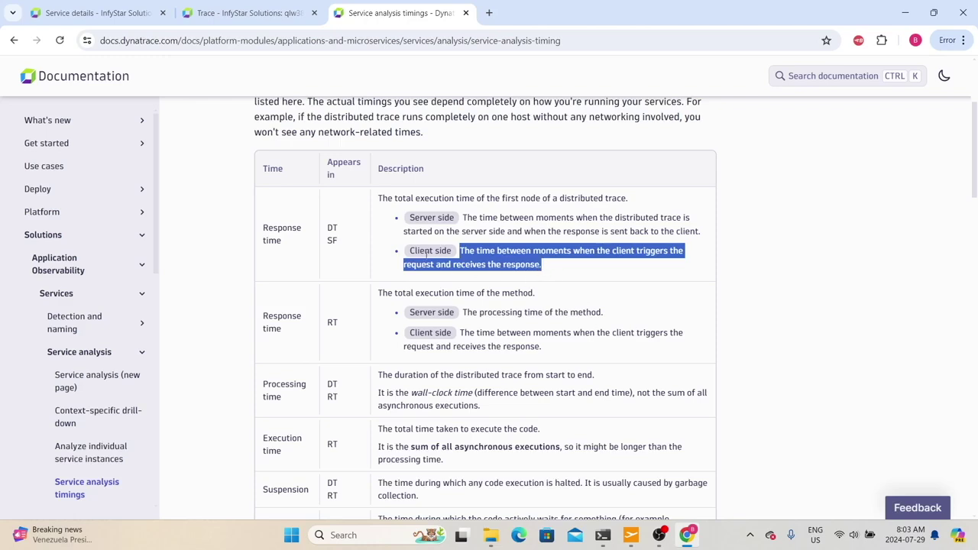
left_click(245, 13)
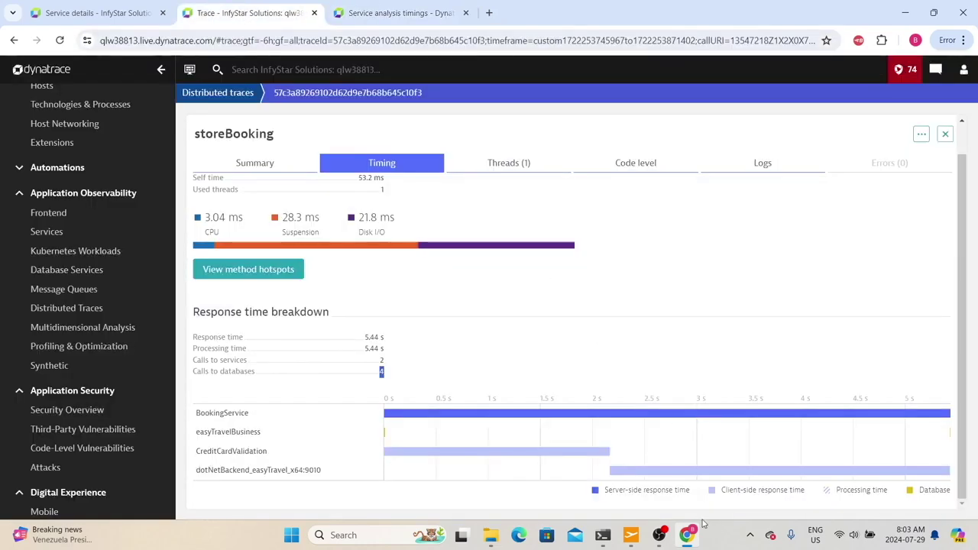
mouse_move(657, 479)
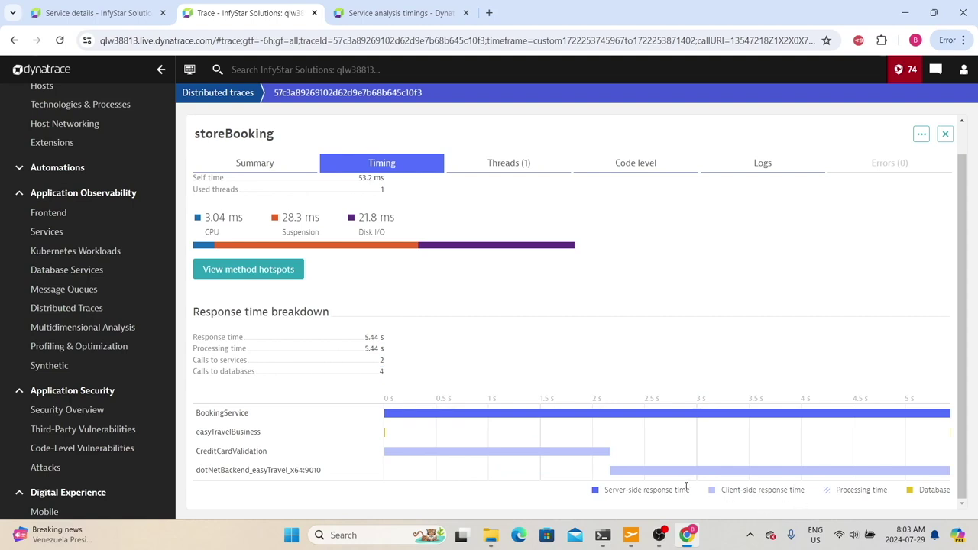
left_click_drag(689, 490, 613, 491)
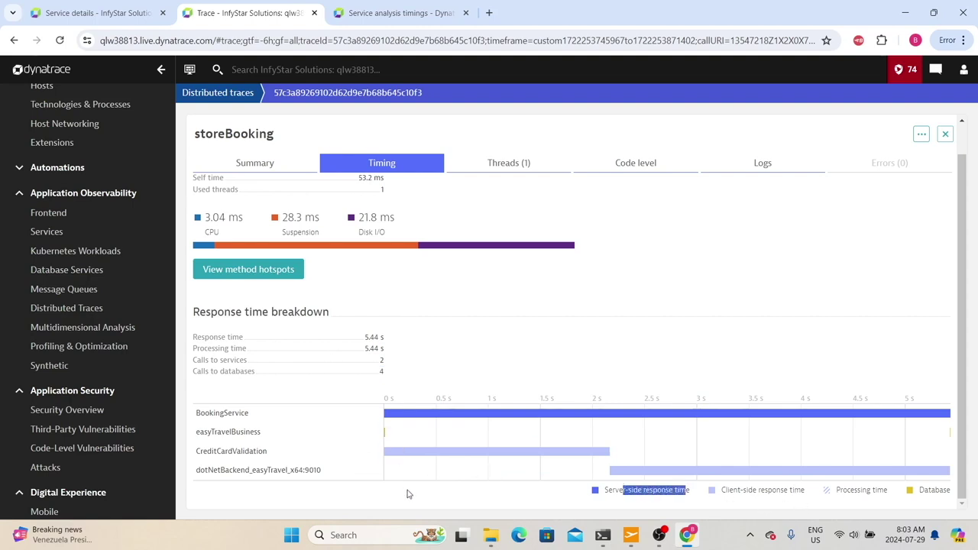
key("ctrl+Tab")
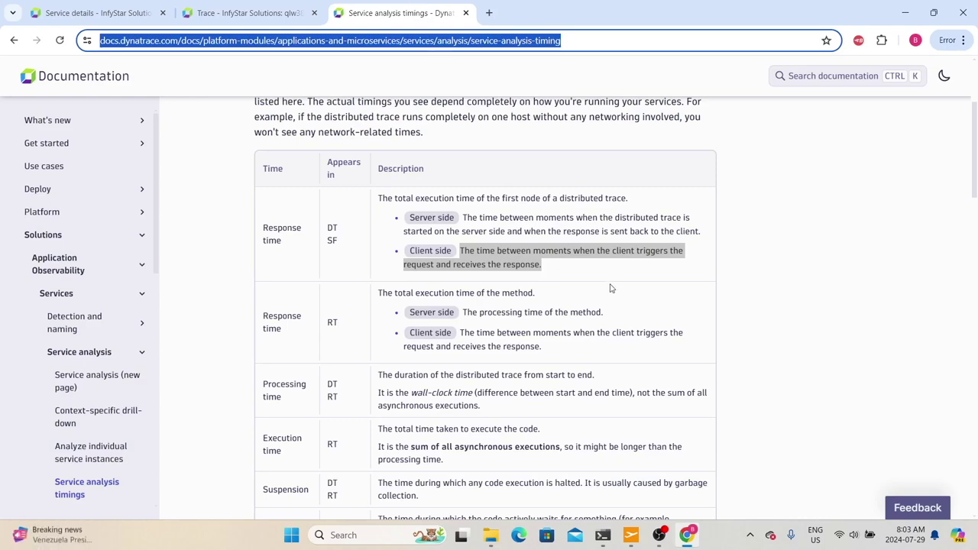
Review storeBooking's thread execution breakdown and its code-level call tree, including the doFilter, commit and validateCreditCard details.
left_click(243, 13)
left_click(493, 170)
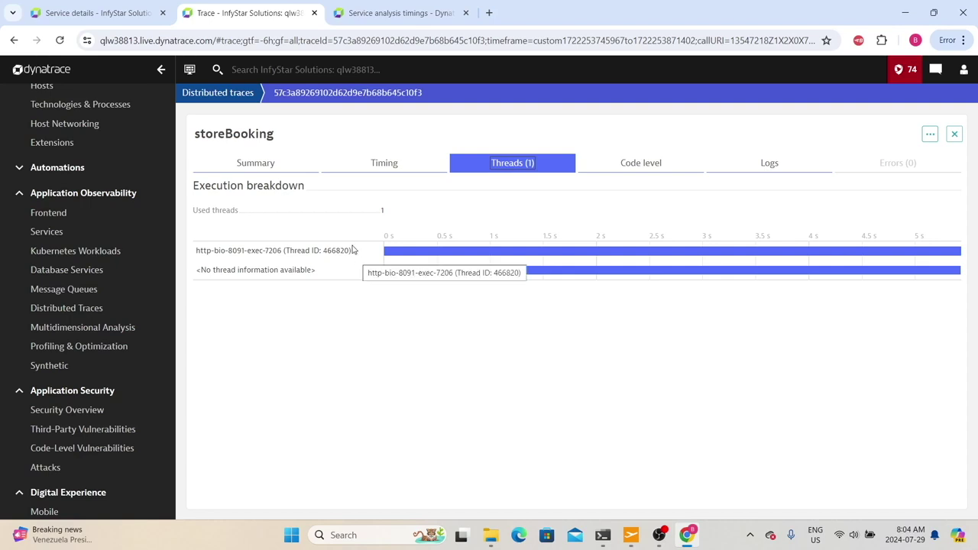
left_click(619, 166)
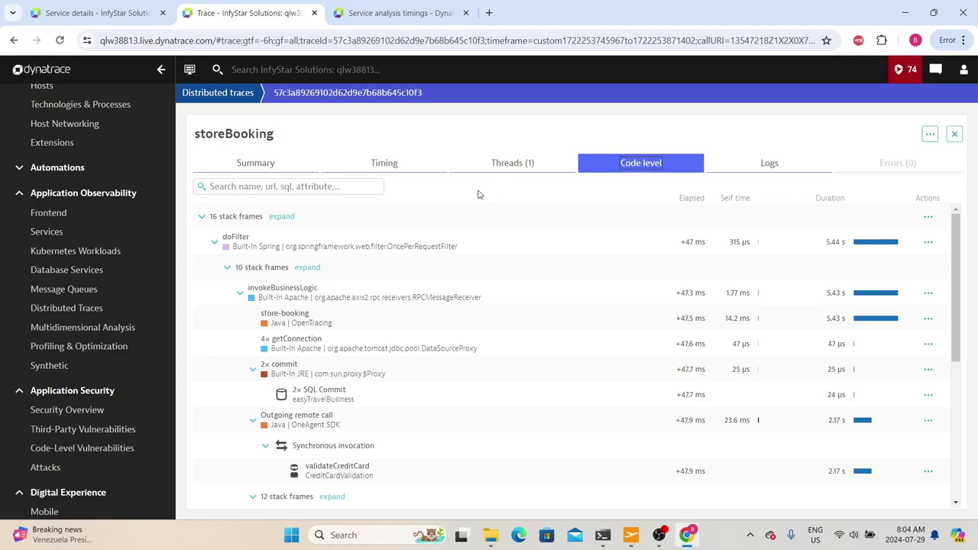
scroll(398, 321, "down", 4)
scroll(398, 321, "up", 4)
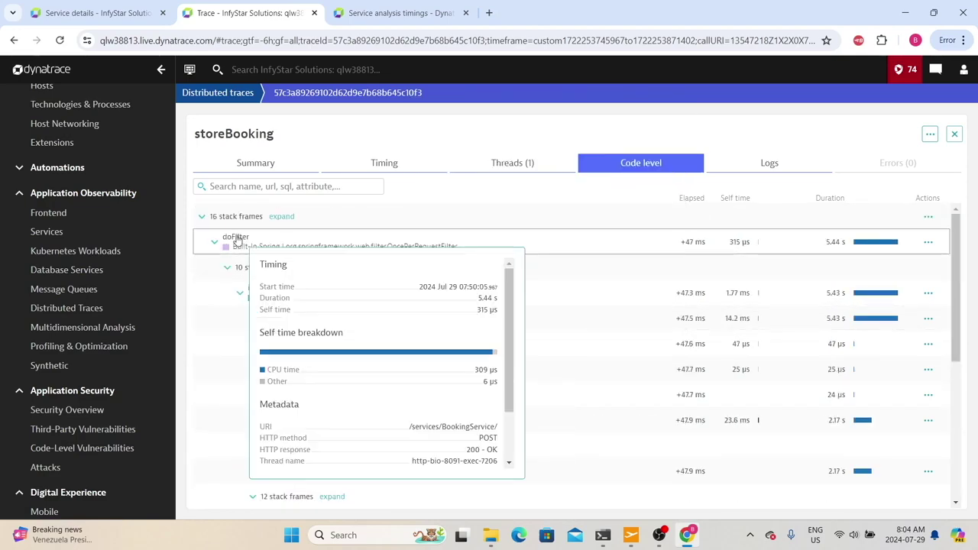
mouse_move(363, 329)
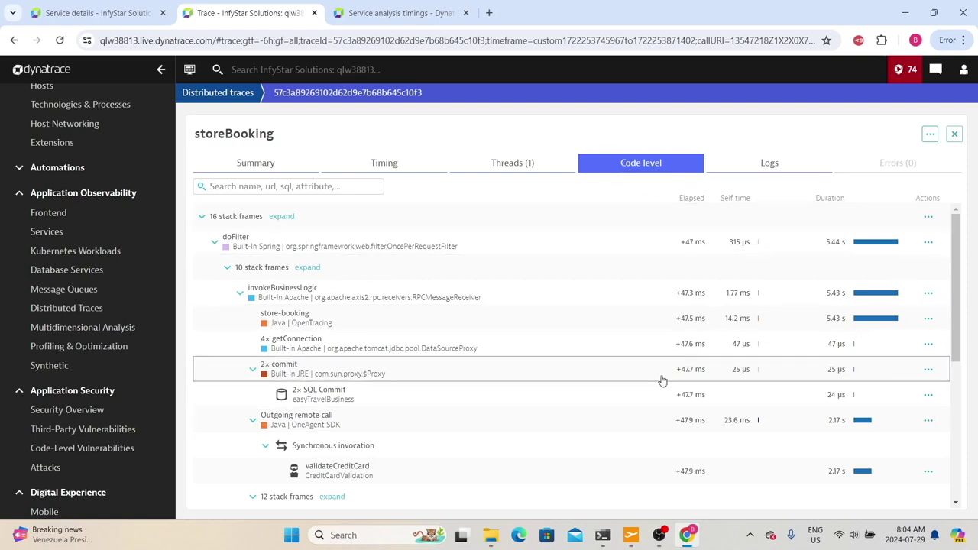
scroll(662, 405, "down", 4)
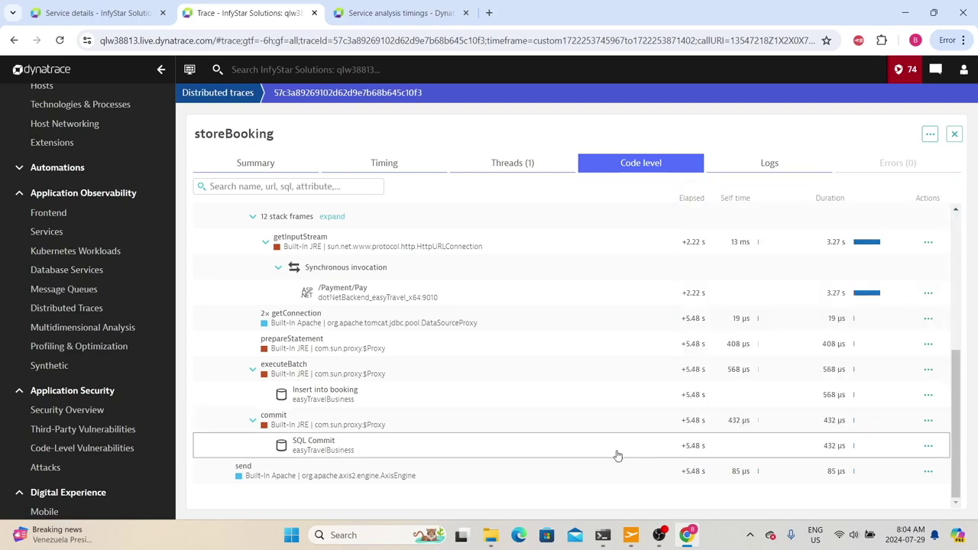
scroll(344, 437, "up", 3)
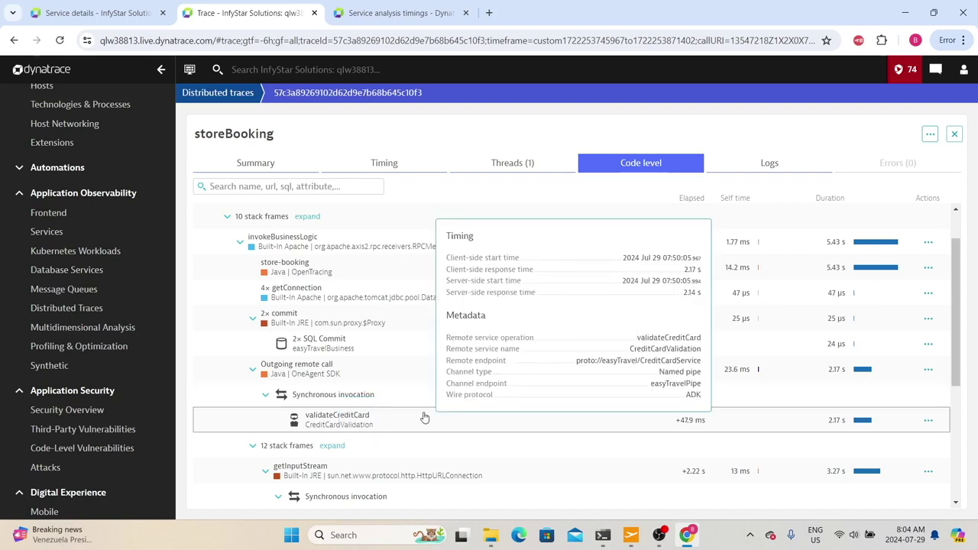
Check the logs for the storeBooking request and close its details to return to the full trace.
left_click(774, 163)
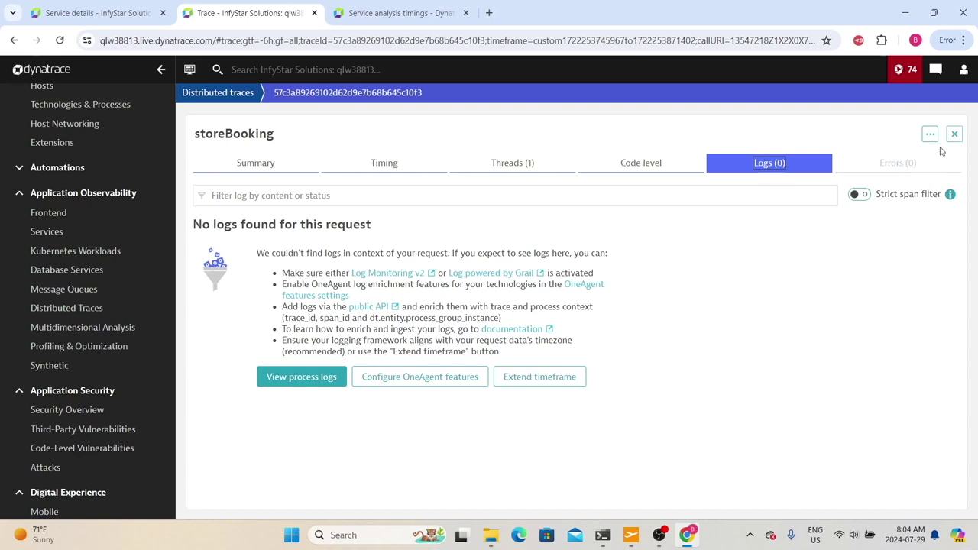
left_click_drag(963, 139, 960, 133)
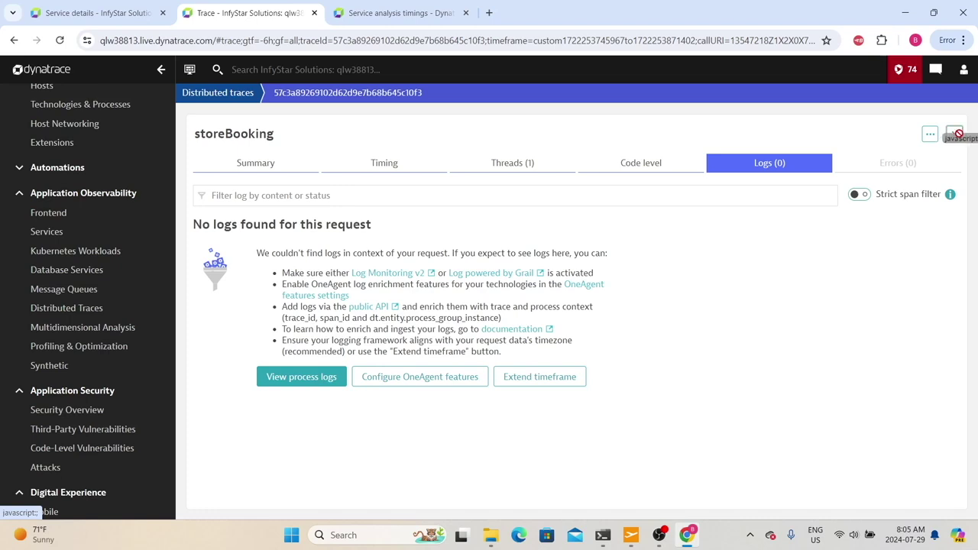
left_click(960, 134)
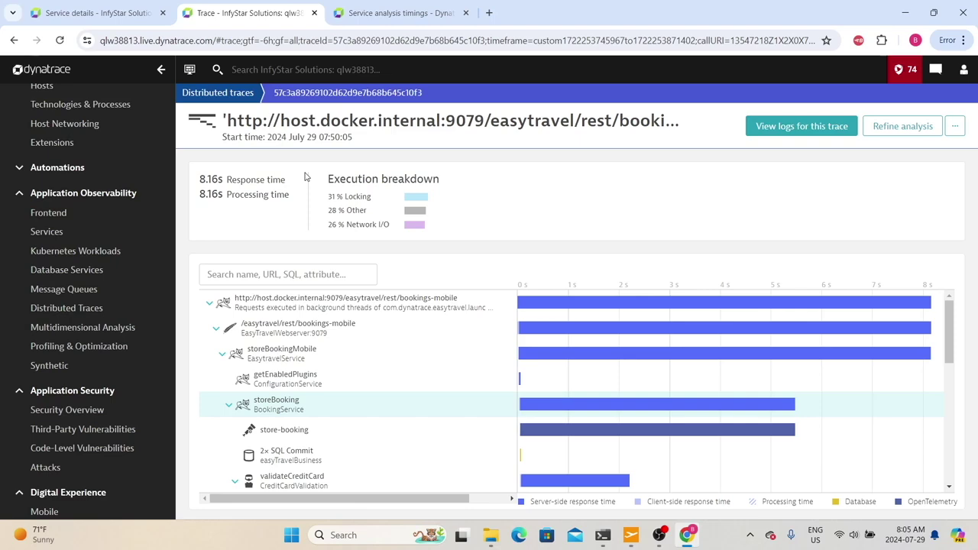
Reopen storeBooking in the trace and view the method hotspots from its timing details.
left_click(275, 402)
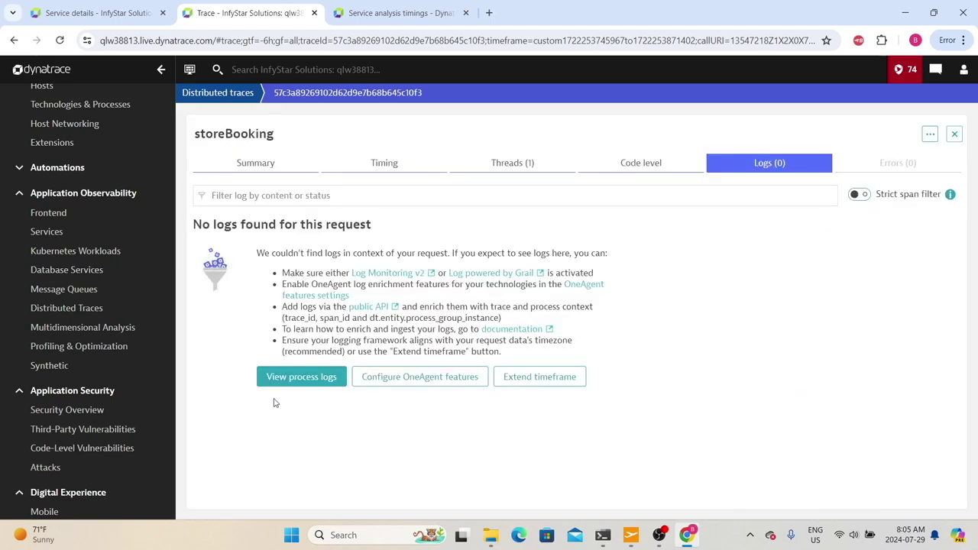
left_click(384, 162)
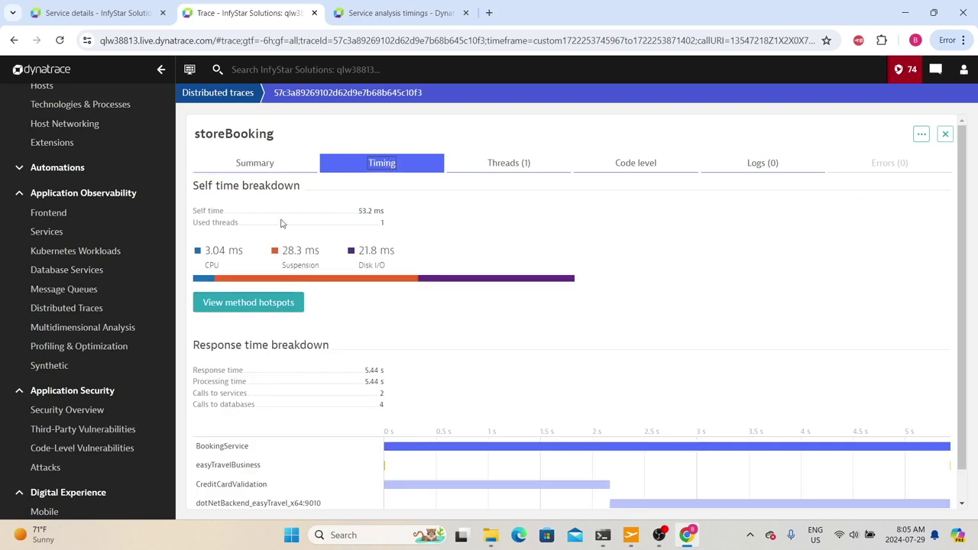
left_click(278, 306)
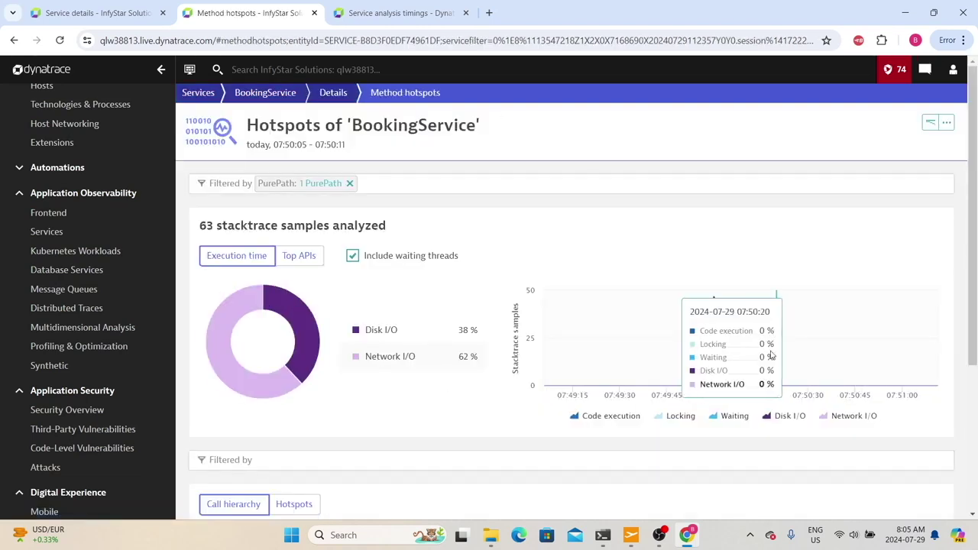
Examine the BookingService stack trace samples, the call hierarchy and the top hotspots with their calling methods.
scroll(749, 342, "down", 2)
scroll(749, 338, "down", 2)
scroll(625, 356, "up", 3)
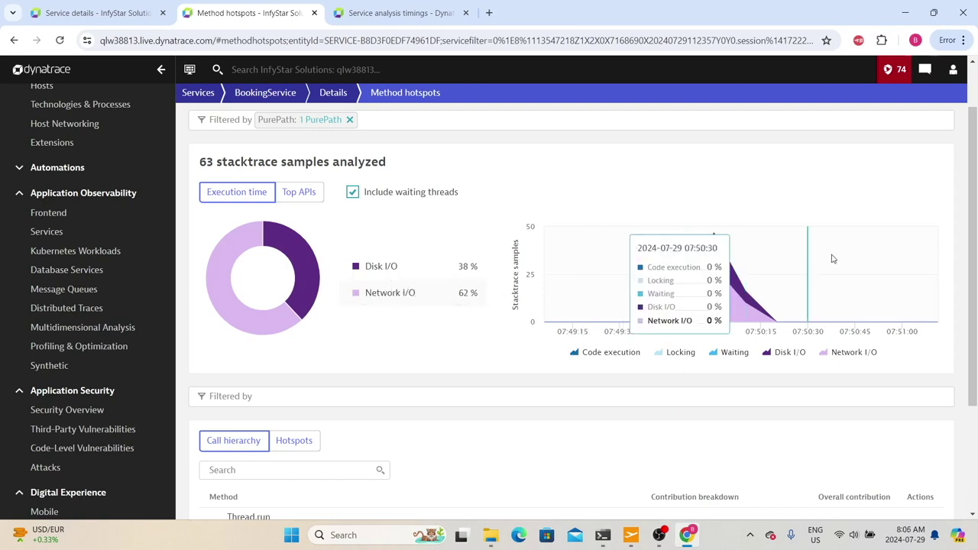
scroll(615, 361, "down", 2)
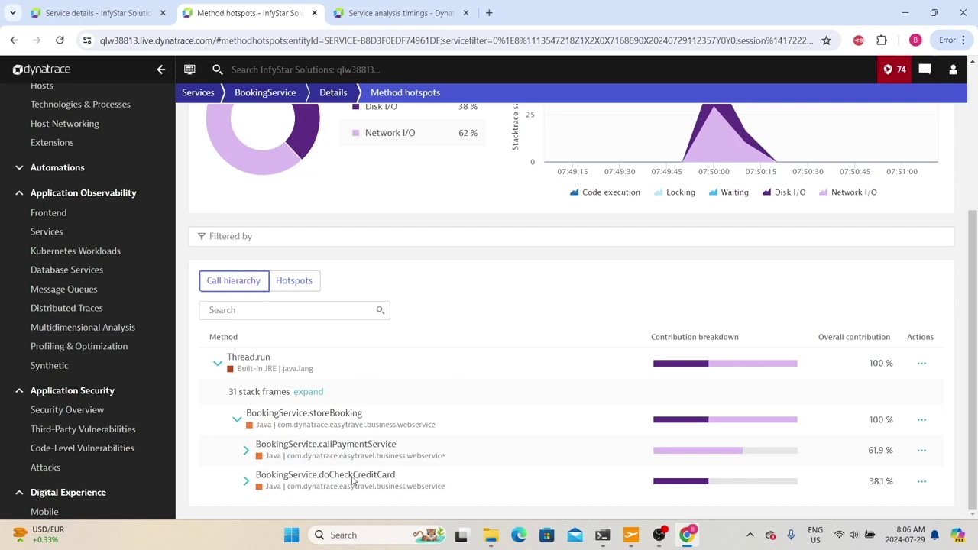
left_click(294, 281)
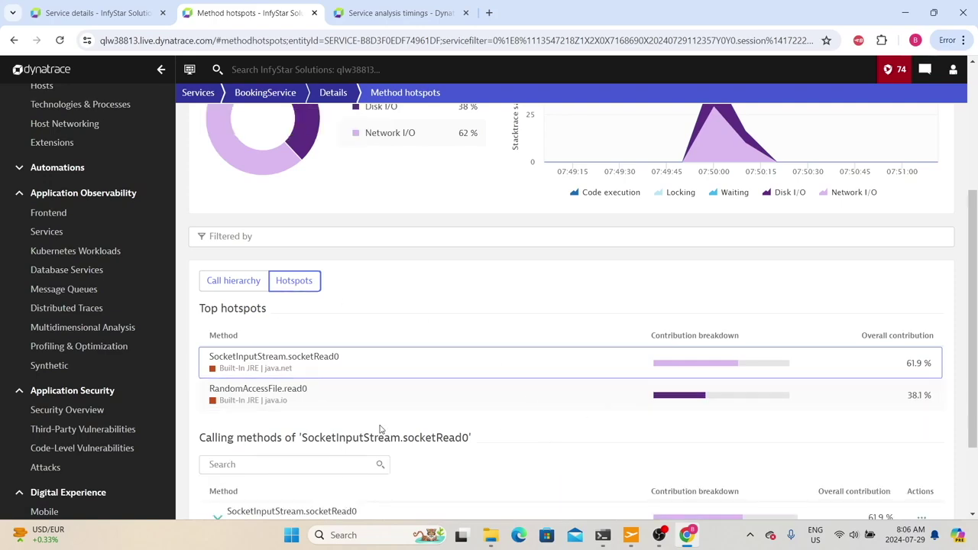
scroll(382, 433, "down", 2)
Return to the BookingService overview and open its web requests analysis.
left_click(265, 93)
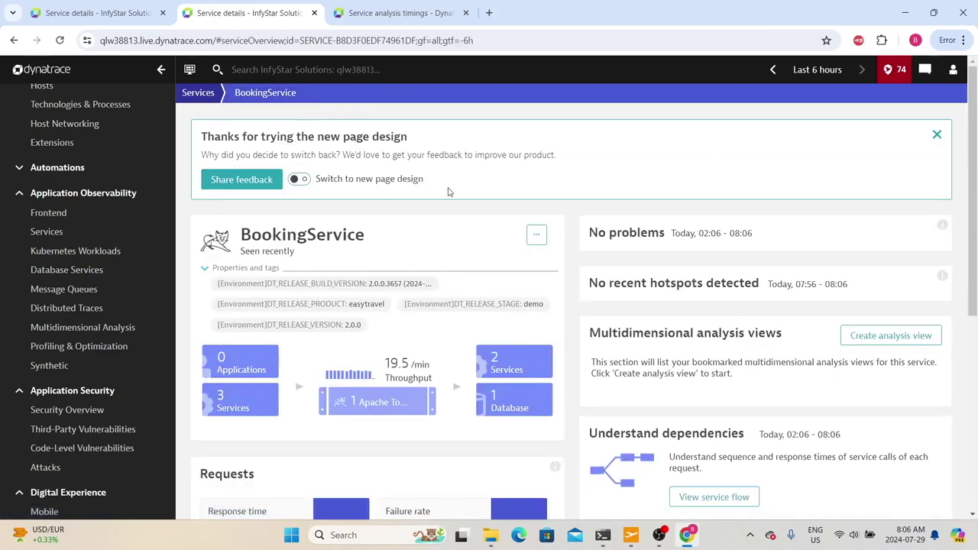
scroll(452, 197, "down", 3)
scroll(452, 200, "down", 1)
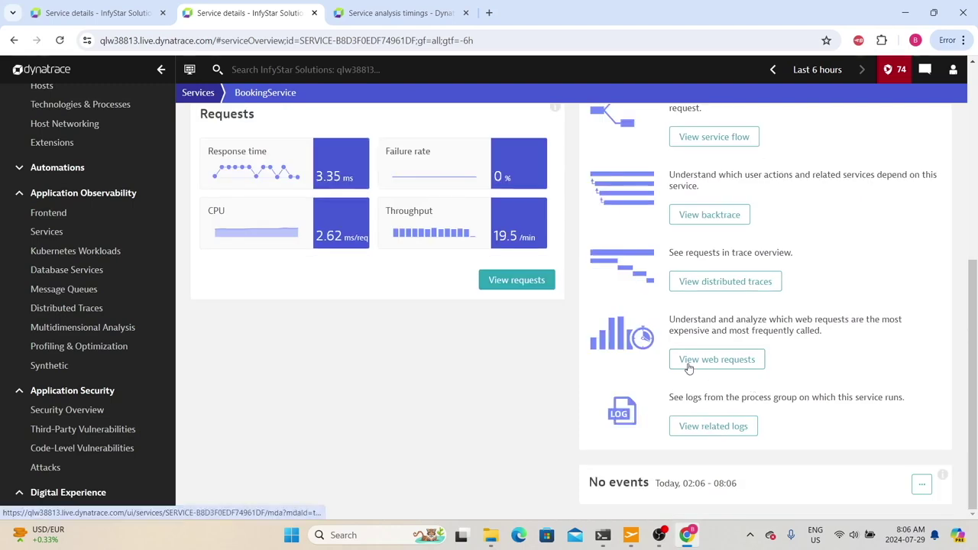
left_click(708, 361)
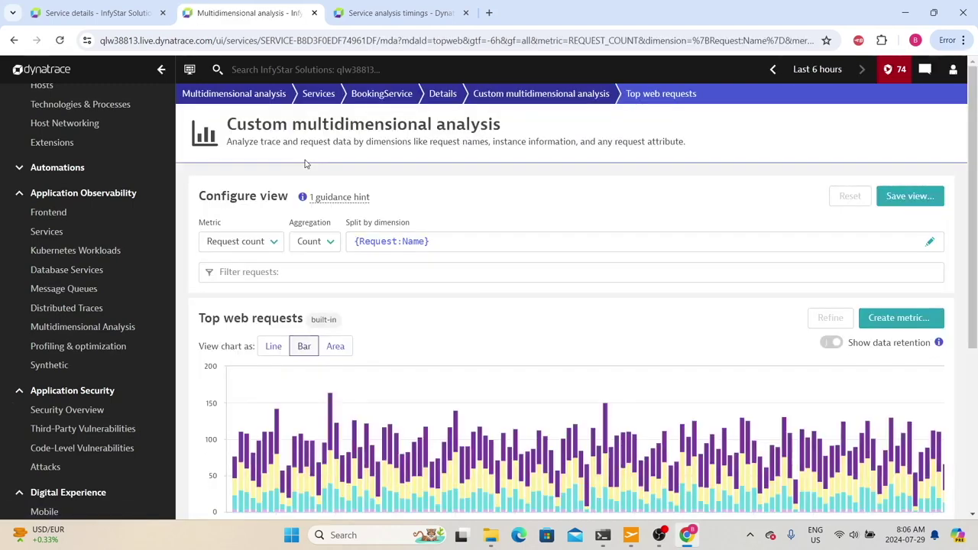
Look over the Top web requests chart, its view configuration and the top dimensions table.
scroll(532, 299, "down", 5)
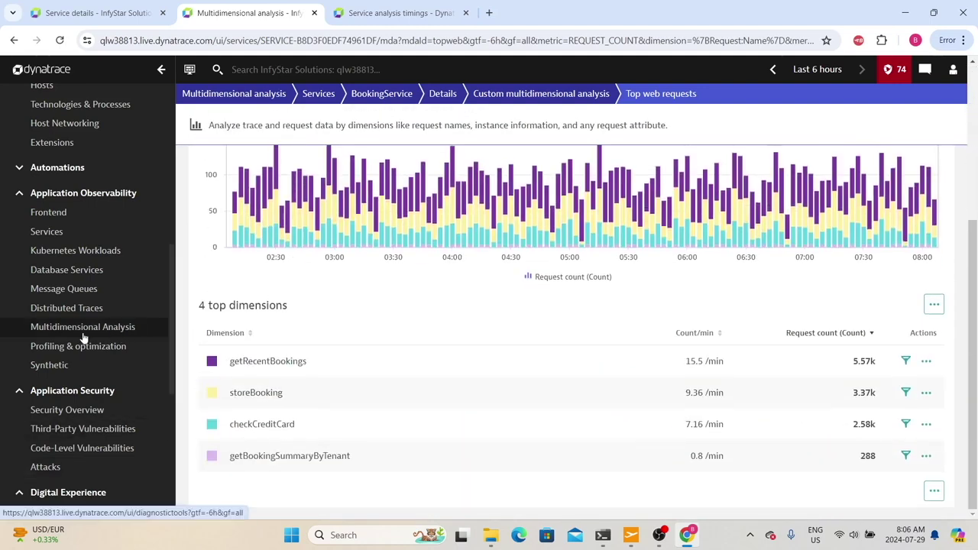
scroll(400, 345, "up", 3)
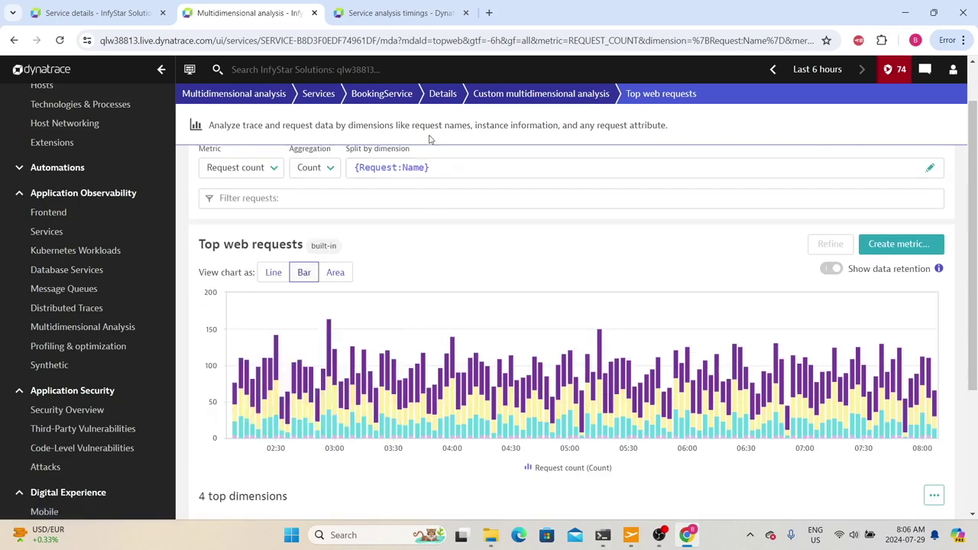
scroll(416, 343, "up", 3)
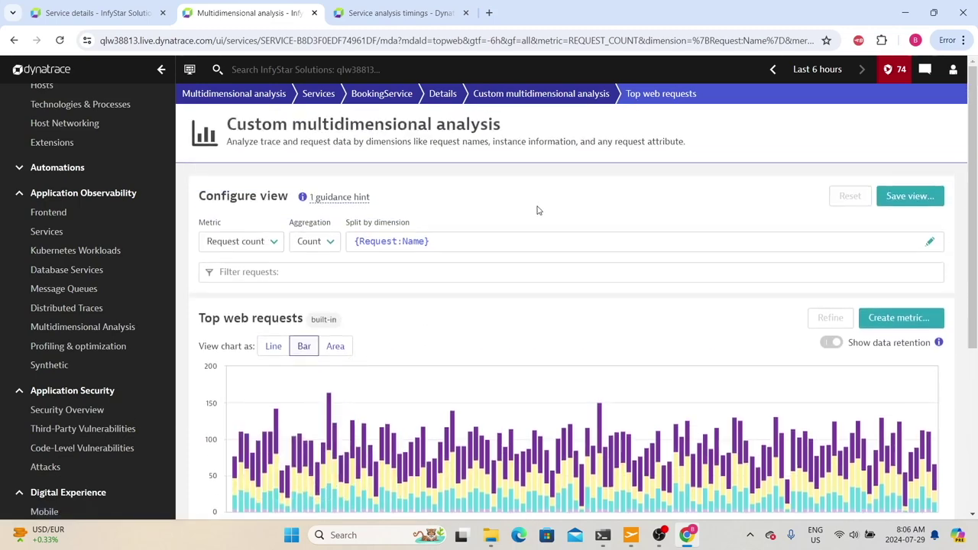
scroll(533, 252, "down", 5)
scroll(525, 312, "up", 5)
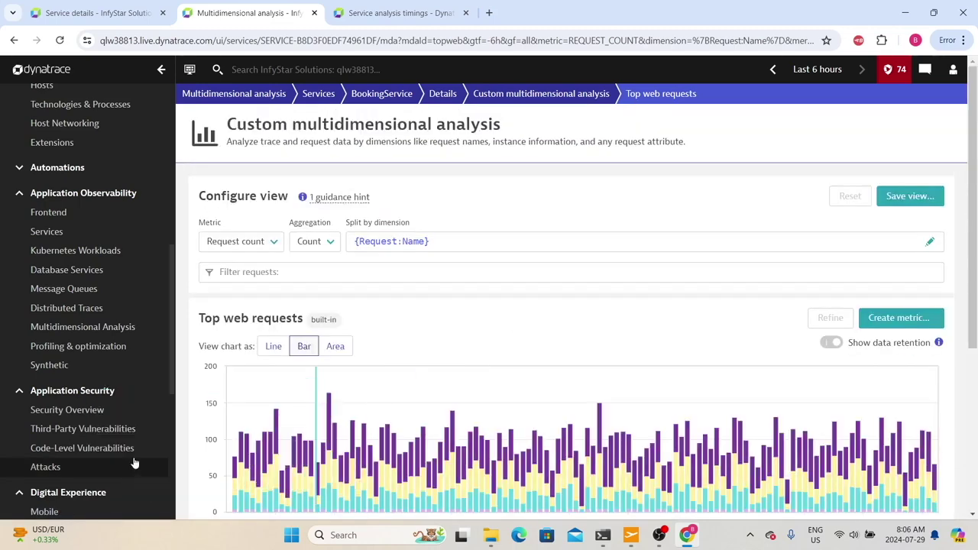
Open the main Multidimensional Analysis page in a new tab, look at its built-in queries, and return to BookingService's top web requests.
right_click(107, 327)
left_click(126, 334)
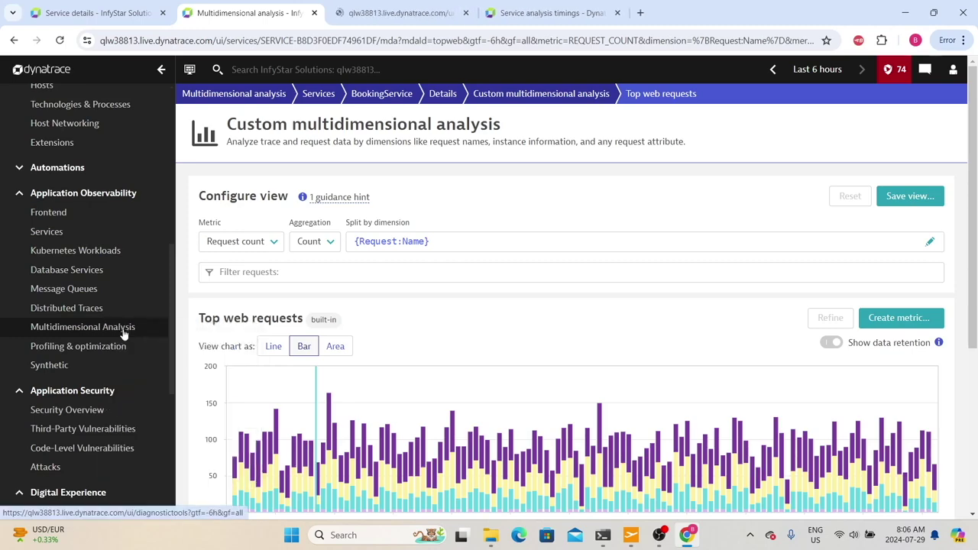
left_click(367, 15)
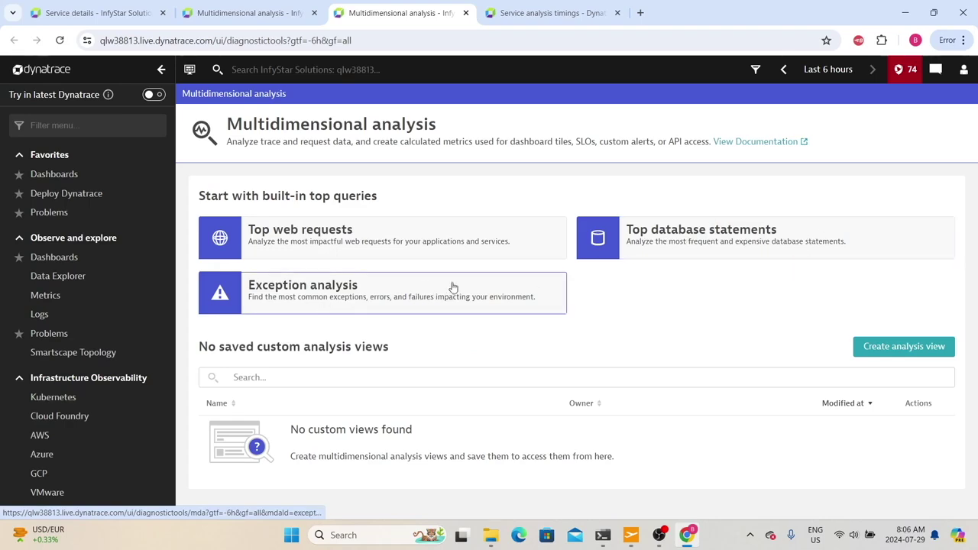
left_click(245, 13)
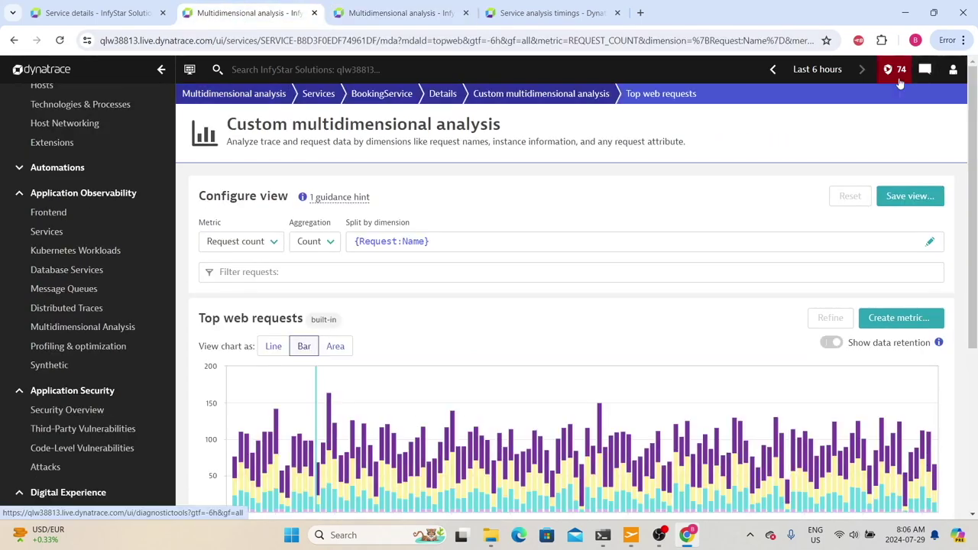
Examine the request count split by {Request:Name} and the storeBooking entry among the top dimensions.
scroll(511, 253, "down", 2)
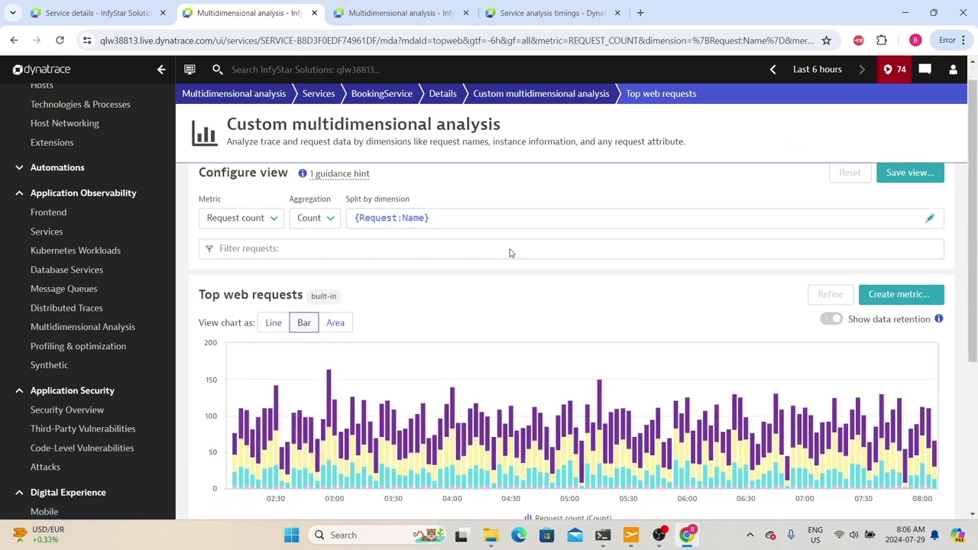
scroll(500, 279, "up", 2)
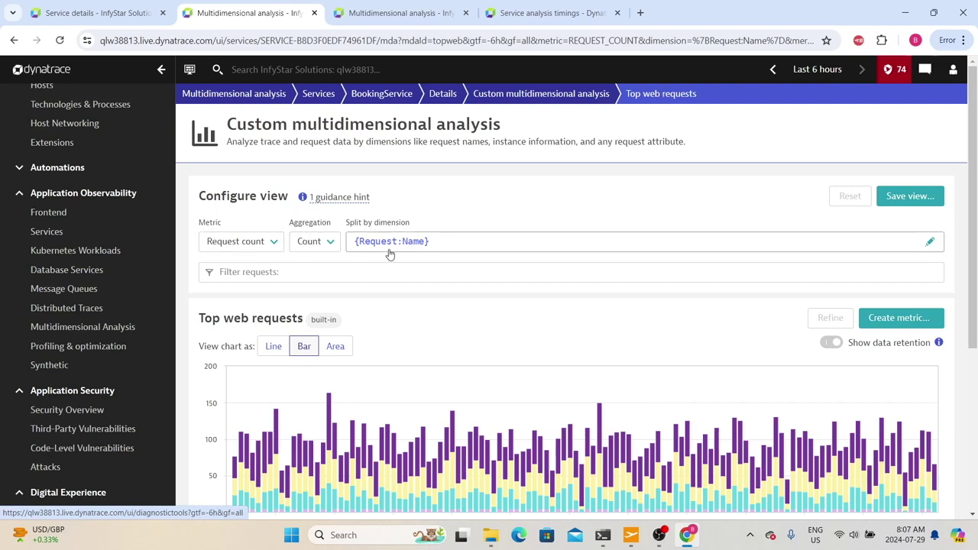
scroll(371, 329, "down", 3)
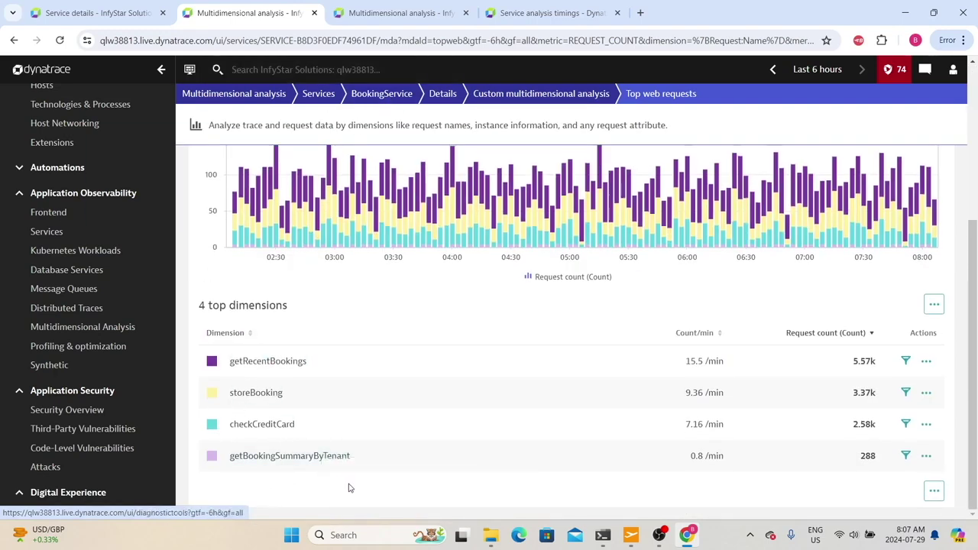
left_click_drag(288, 392, 230, 392)
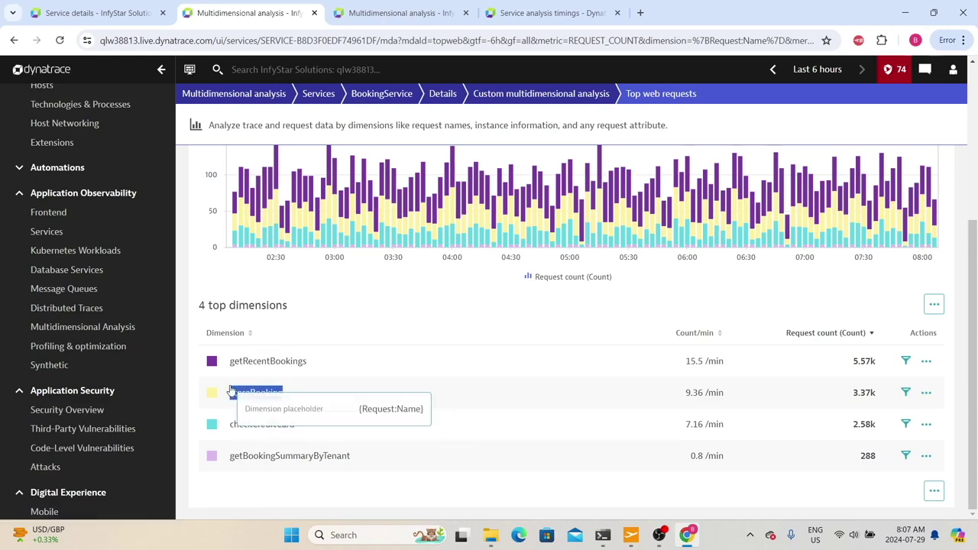
Filter the Top web requests analysis by Request/Endpoint with the value 'storebooking'.
right_click(244, 396)
left_click(268, 258)
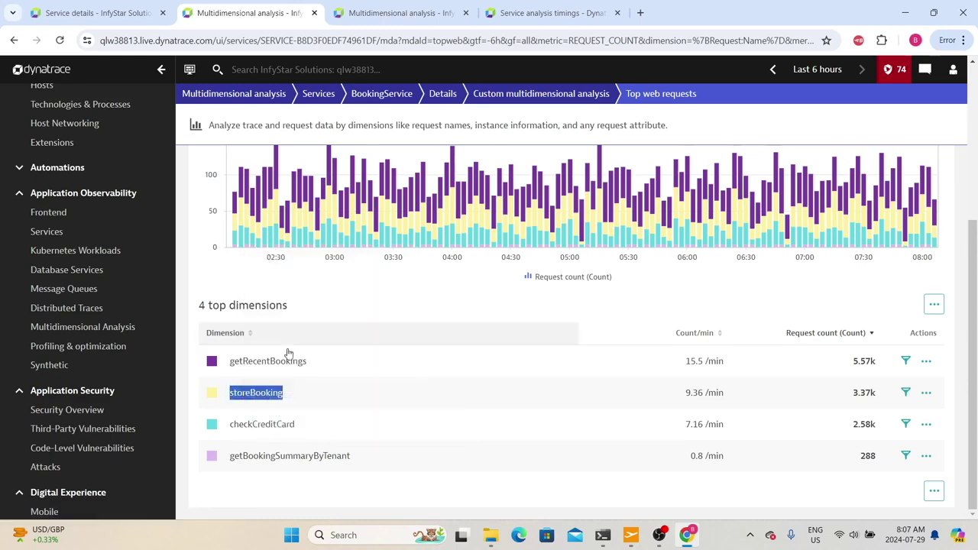
scroll(302, 344, "up", 4)
left_click(286, 273)
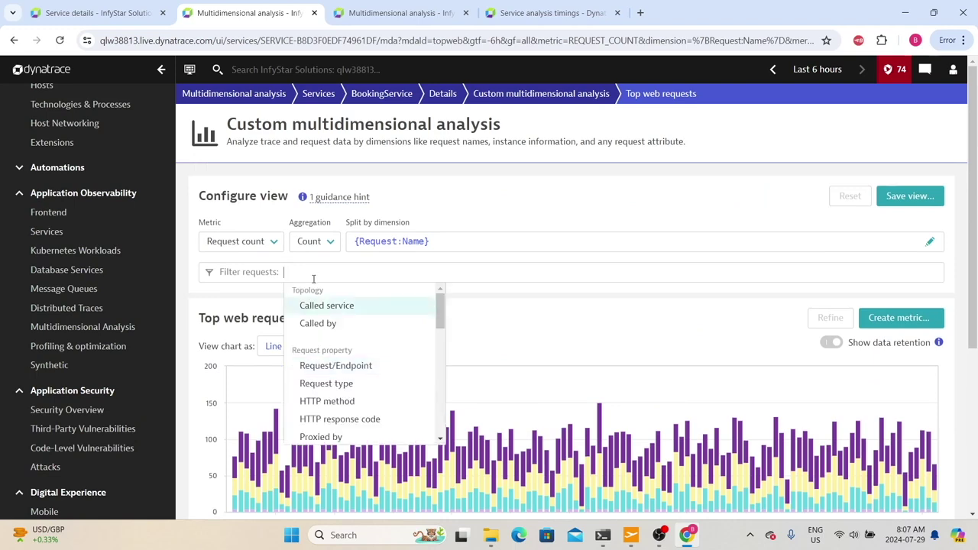
left_click(341, 366)
type("storebook")
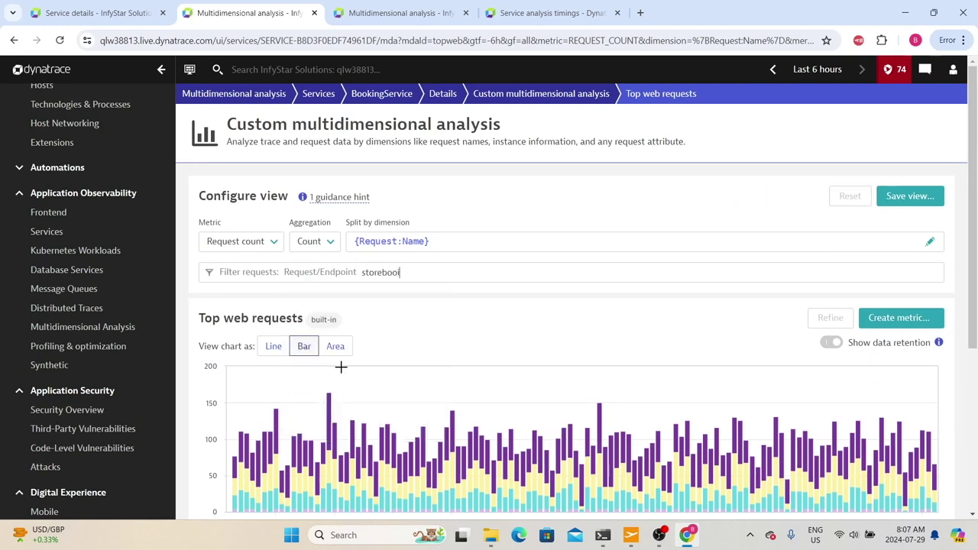
key("Return")
scroll(341, 367, "down", 3)
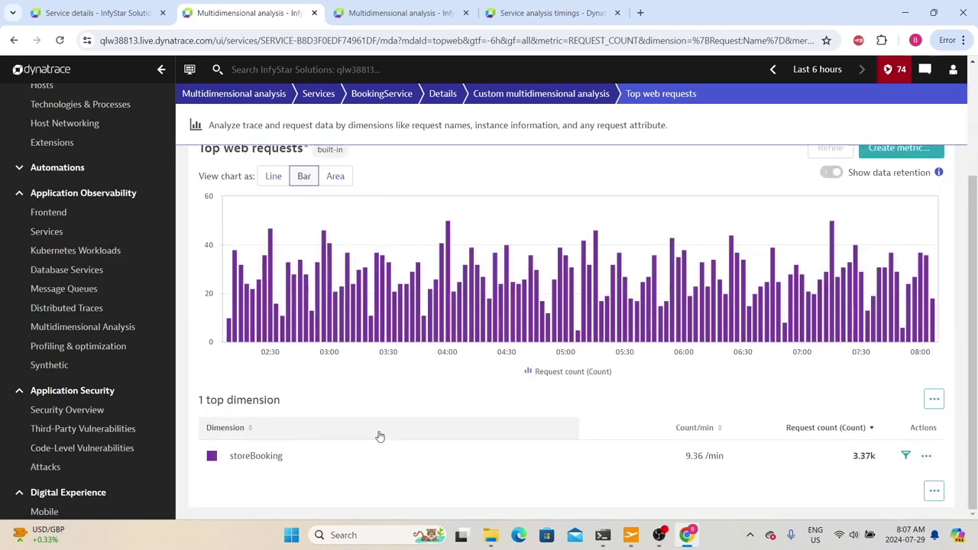
scroll(419, 371, "up", 1)
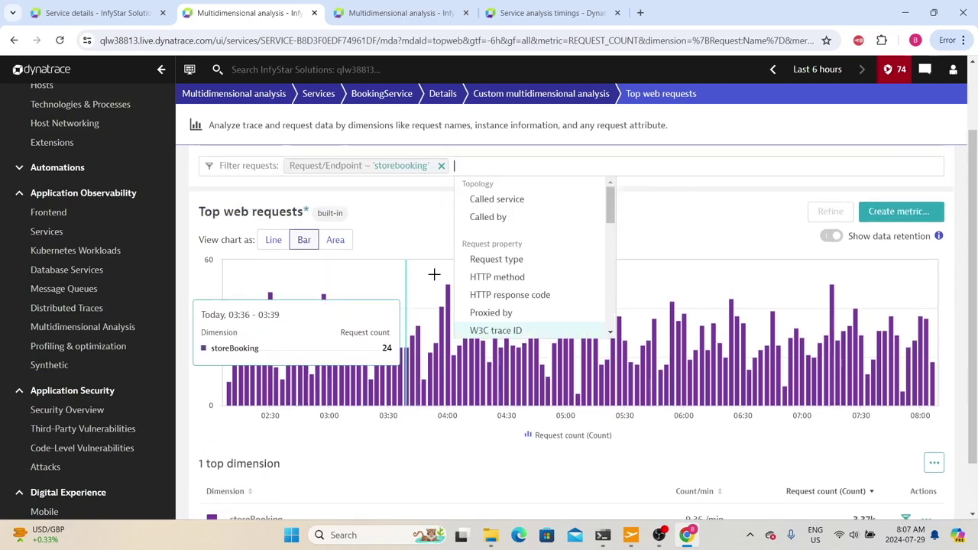
left_click(416, 227)
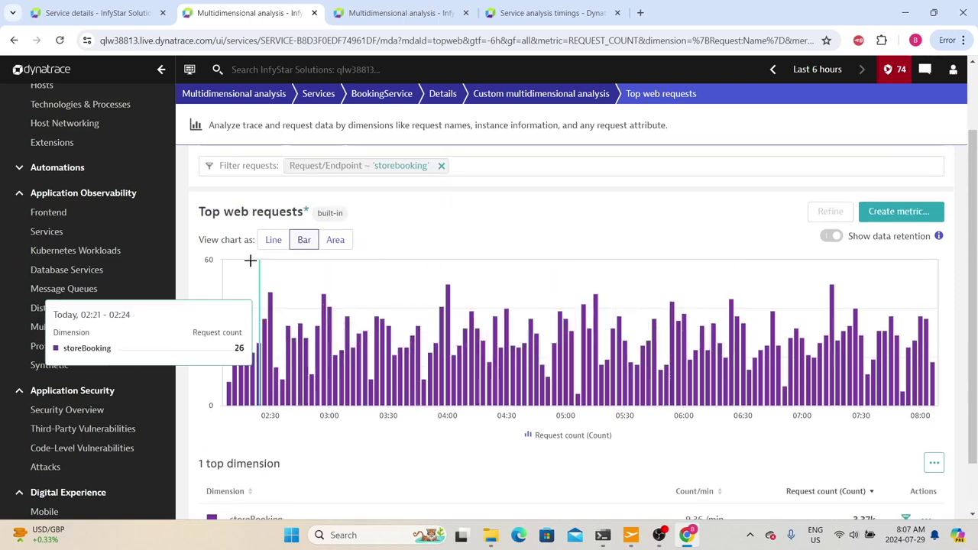
View the filtered Top web requests chart as a line chart and finally as an area chart.
left_click(274, 240)
scroll(283, 252, "up", 2)
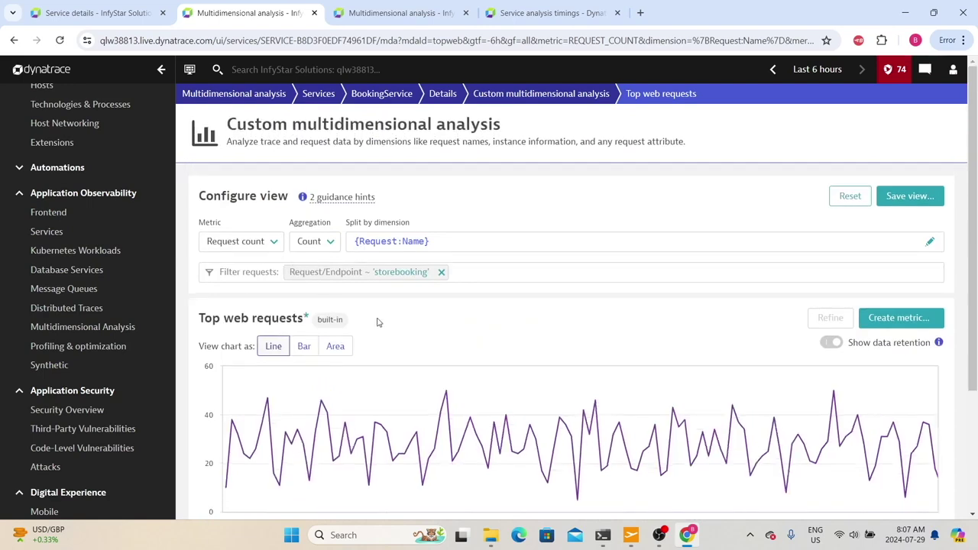
left_click(345, 353)
scroll(372, 357, "down", 2)
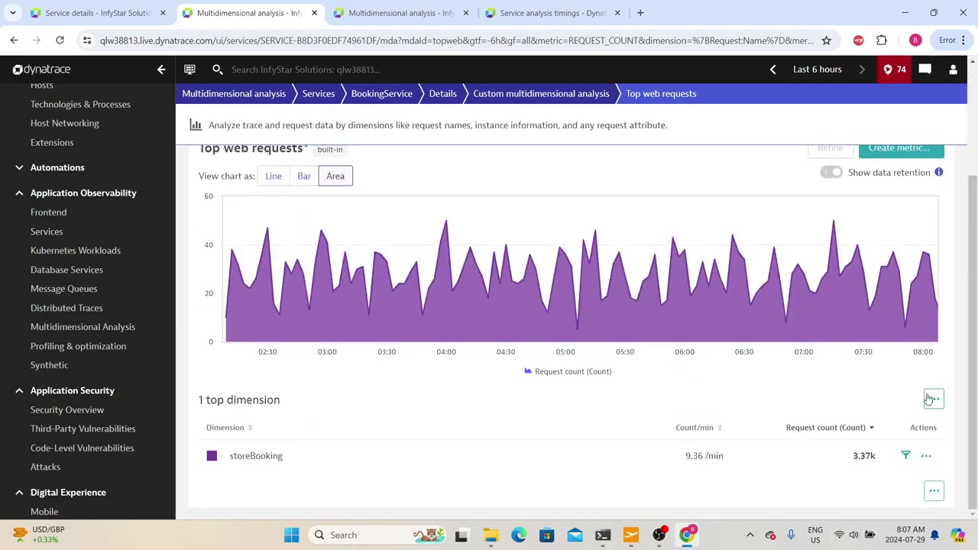
Look over the analysis options offered for the storeBooking dimension and close the list without choosing one.
left_click(926, 457)
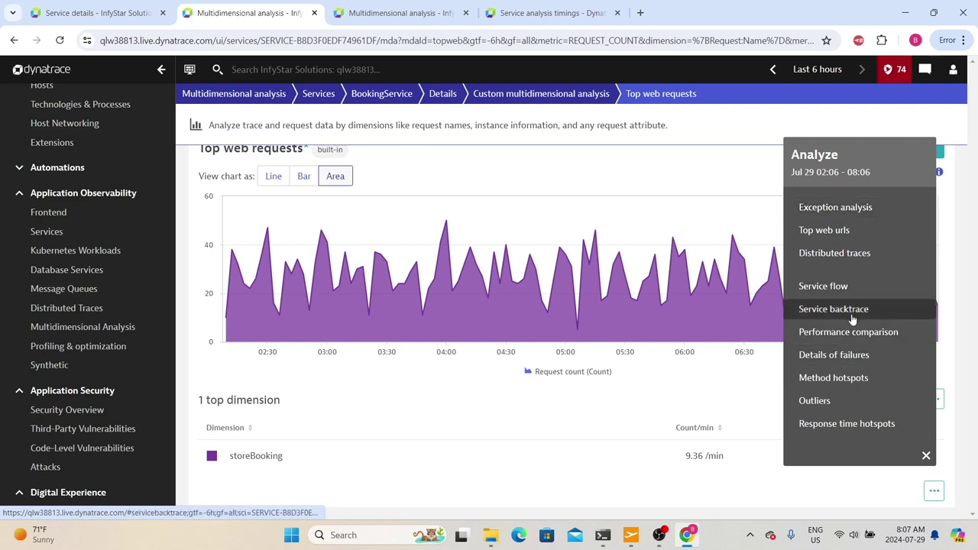
left_click(926, 456)
scroll(389, 216, "up", 2)
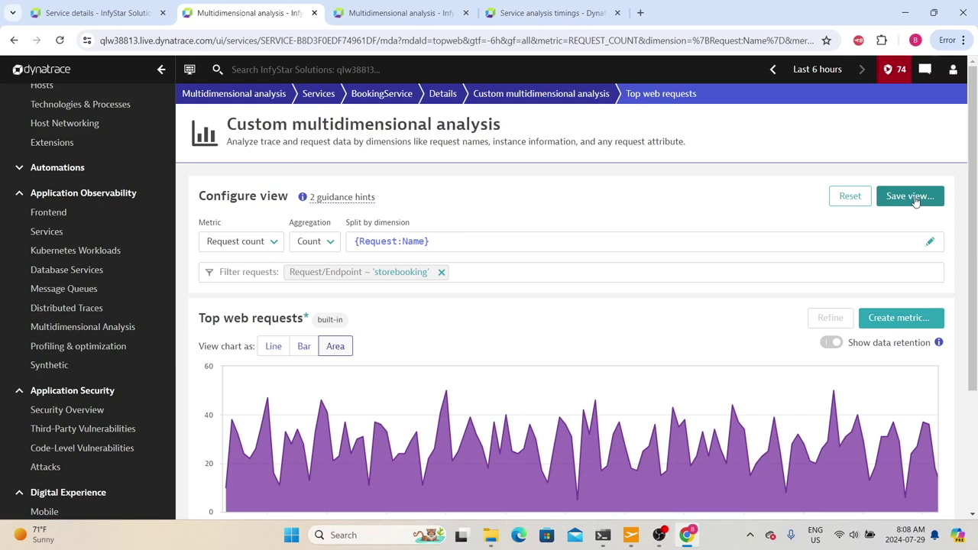
Open the related logs from the BookingService overview and run the query for its process group.
left_click(381, 95)
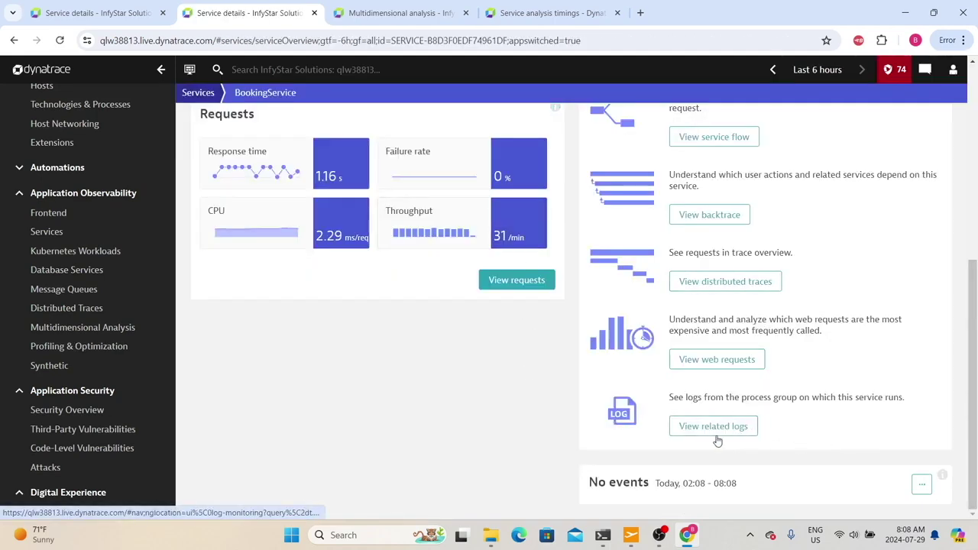
left_click(743, 433)
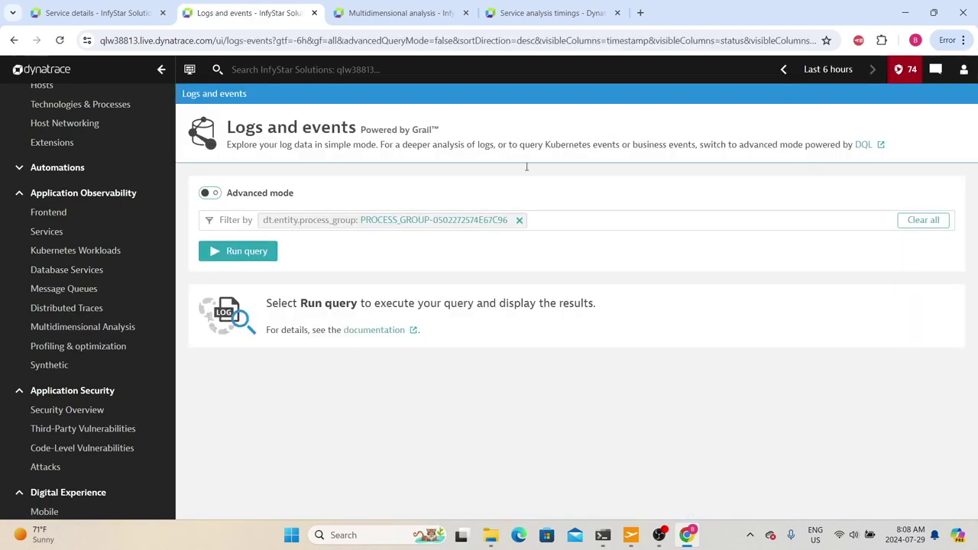
left_click(255, 251)
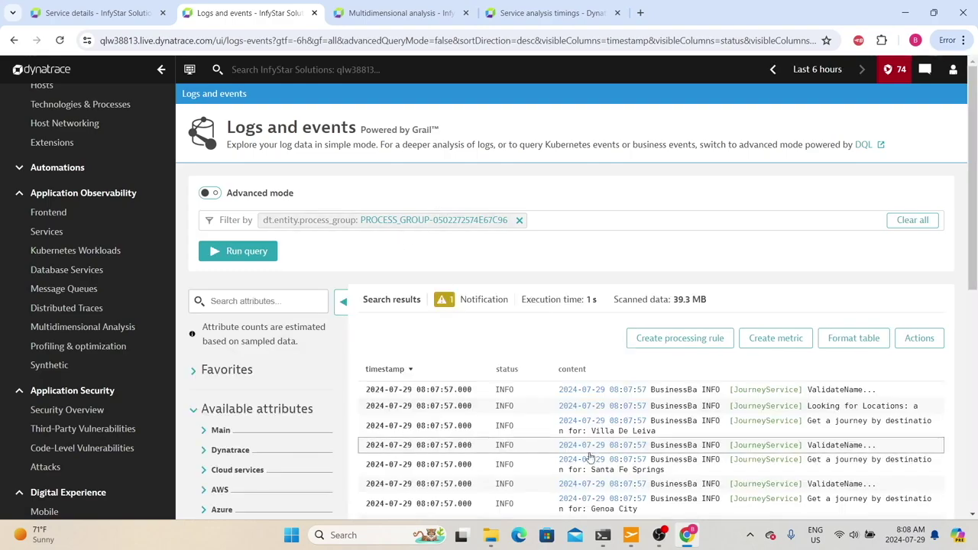
Look through the log entries of the BookingService process group and return to the service overview.
scroll(589, 457, "down", 5)
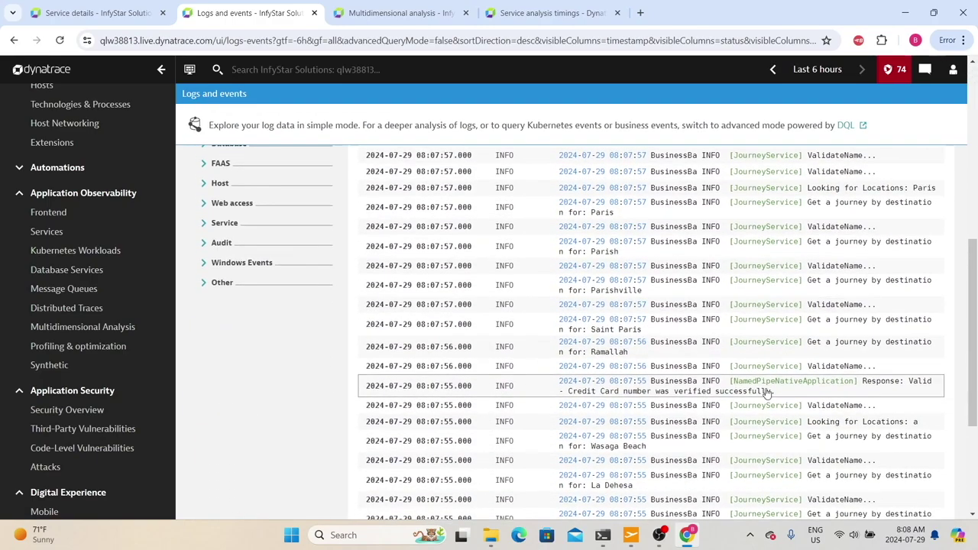
scroll(768, 392, "down", 10)
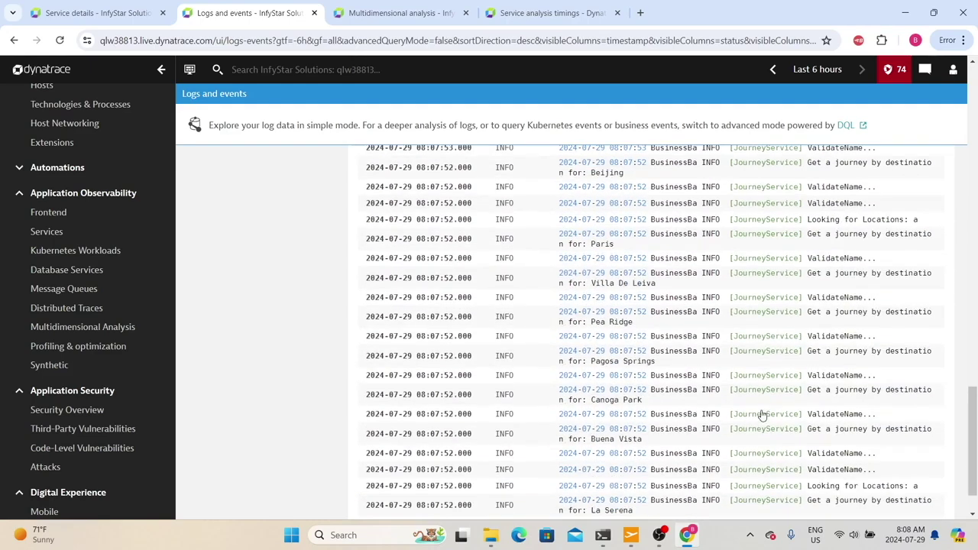
scroll(762, 416, "down", 1)
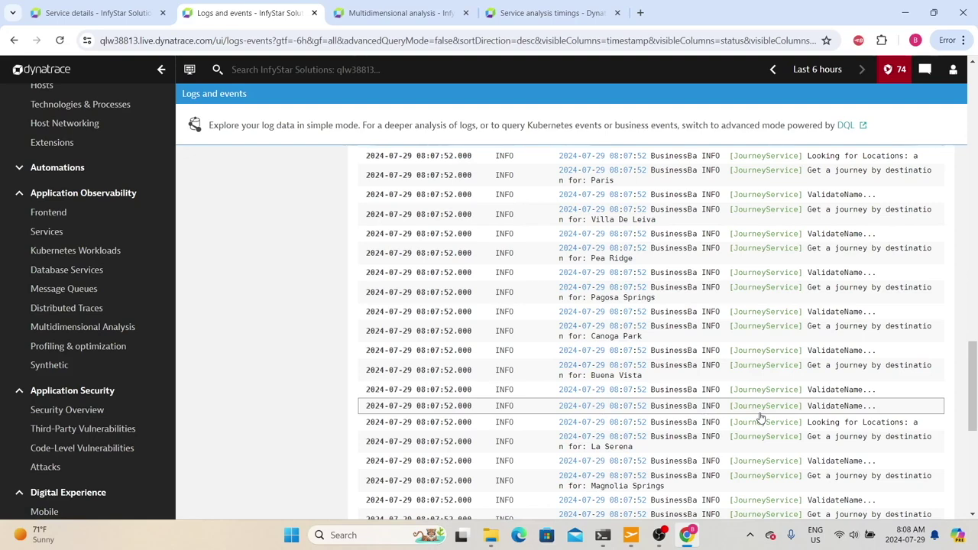
scroll(817, 406, "down", 3)
key("alt+Left")
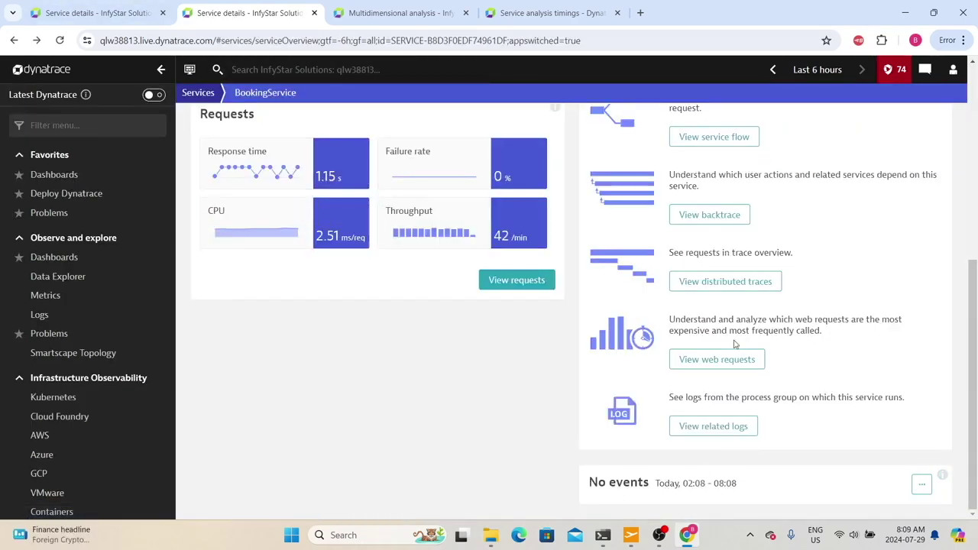
Check the events section of the BookingService overview and open the service's request details.
left_click_drag(591, 483, 834, 471)
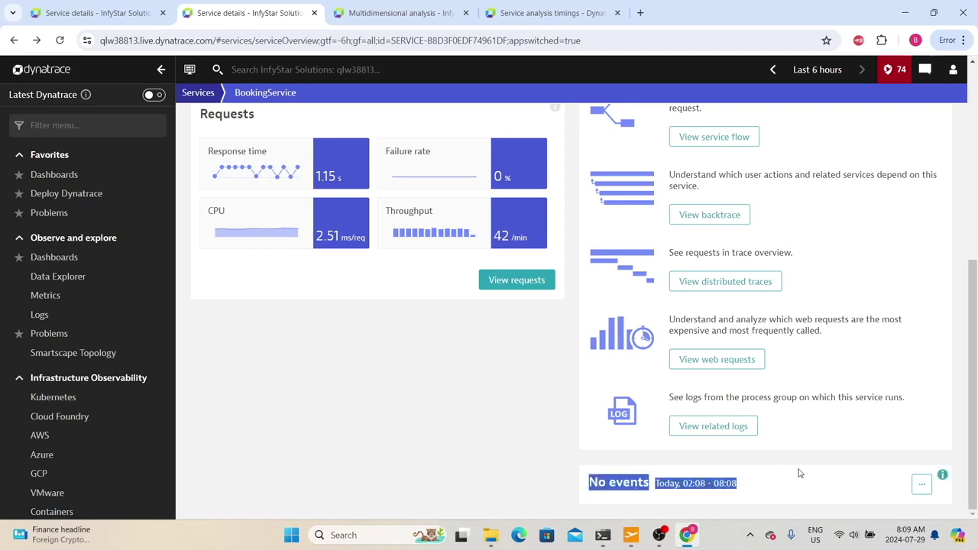
scroll(828, 471, "up", 1)
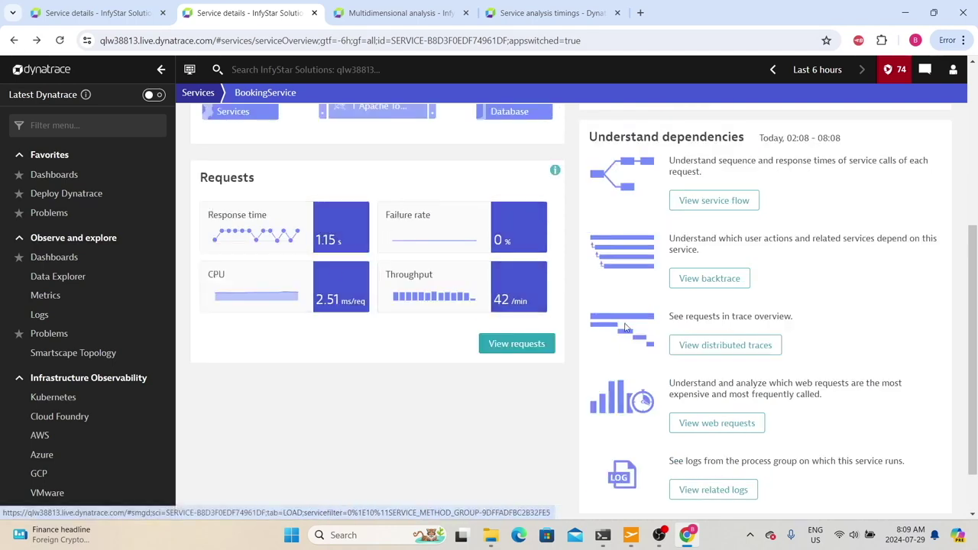
left_click(523, 344)
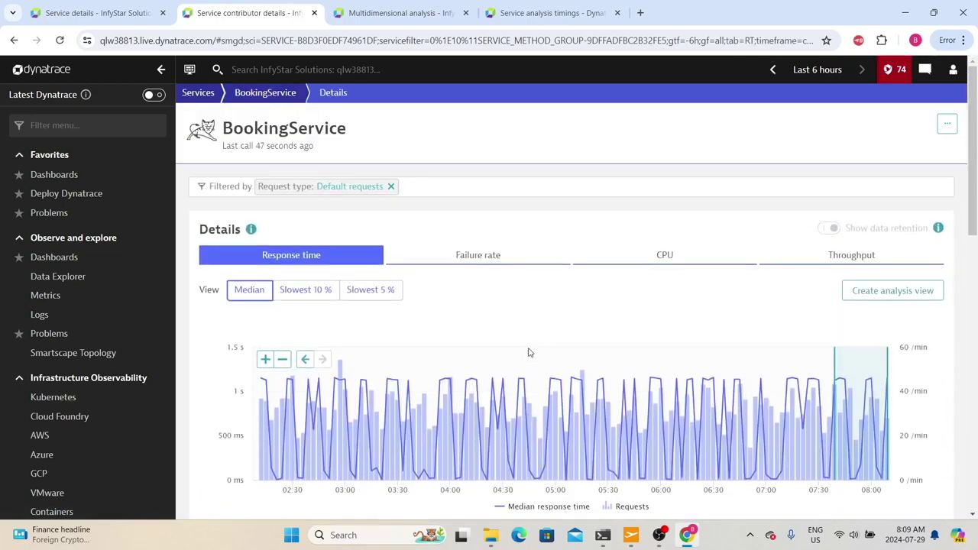
Examine the response time chart, key requests section and top contributors of BookingService, and look over the timeframe presets.
scroll(358, 258, "down", 3)
scroll(358, 258, "up", 3)
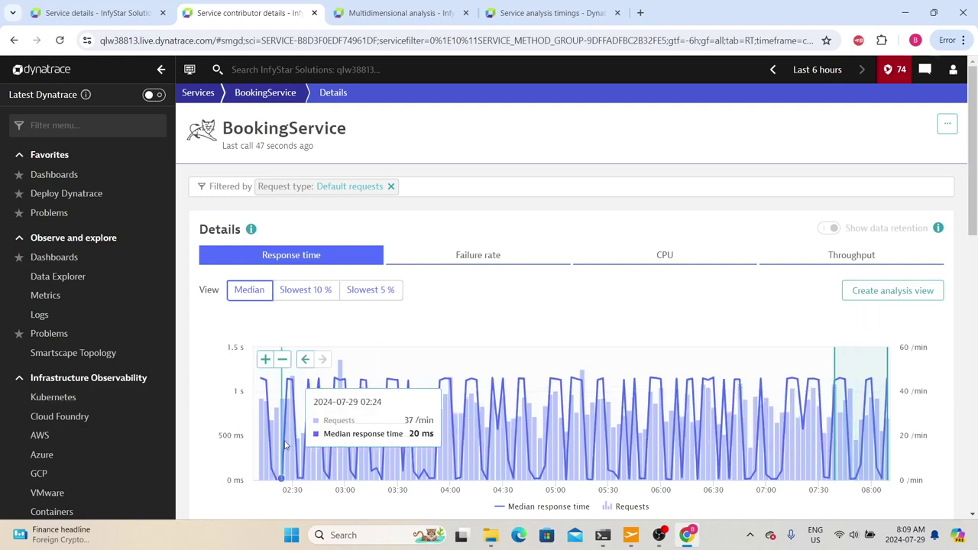
scroll(291, 413, "down", 10)
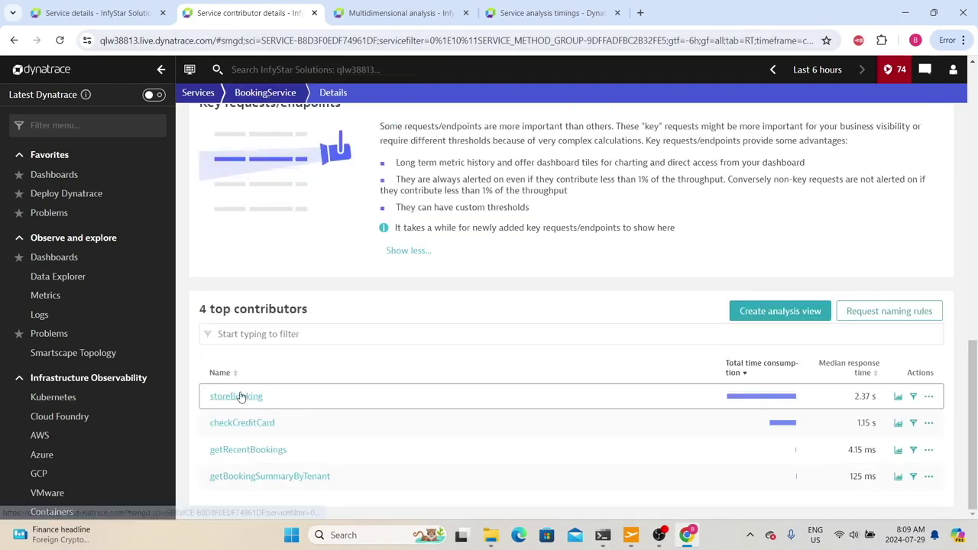
scroll(642, 393, "up", 3)
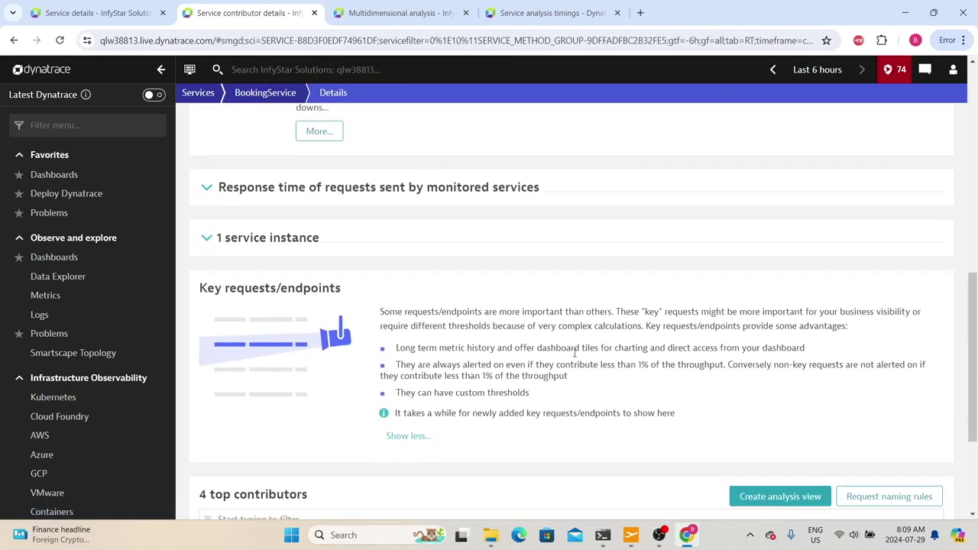
scroll(751, 340, "up", 8)
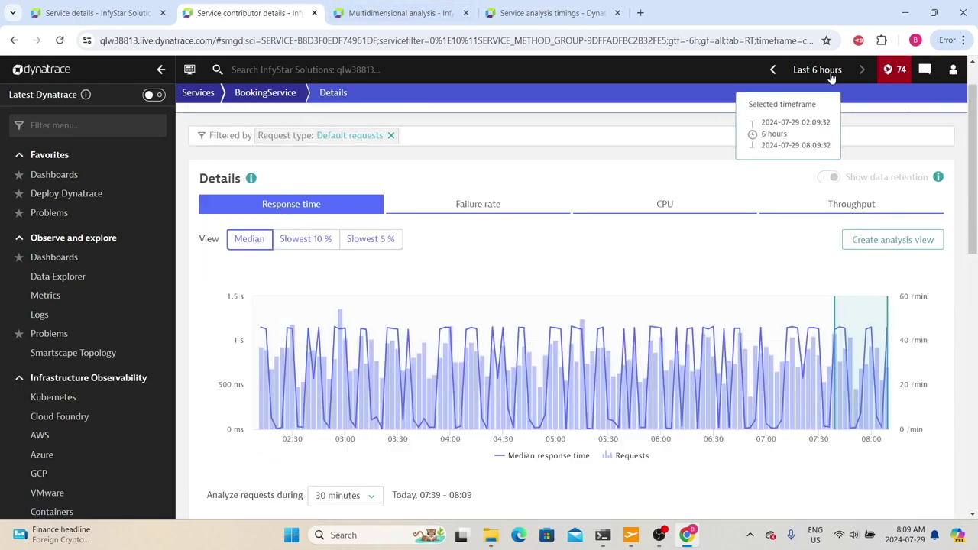
left_click(831, 74)
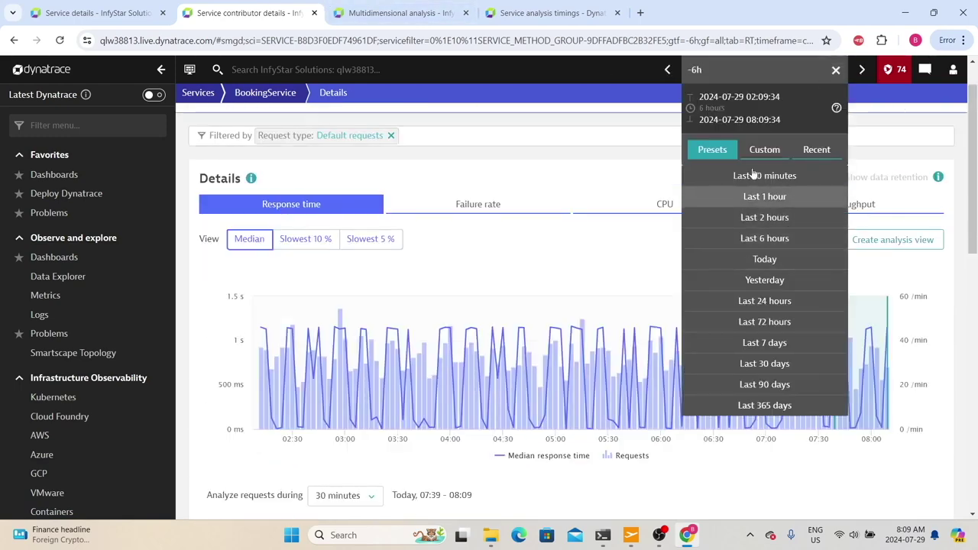
left_click(516, 170)
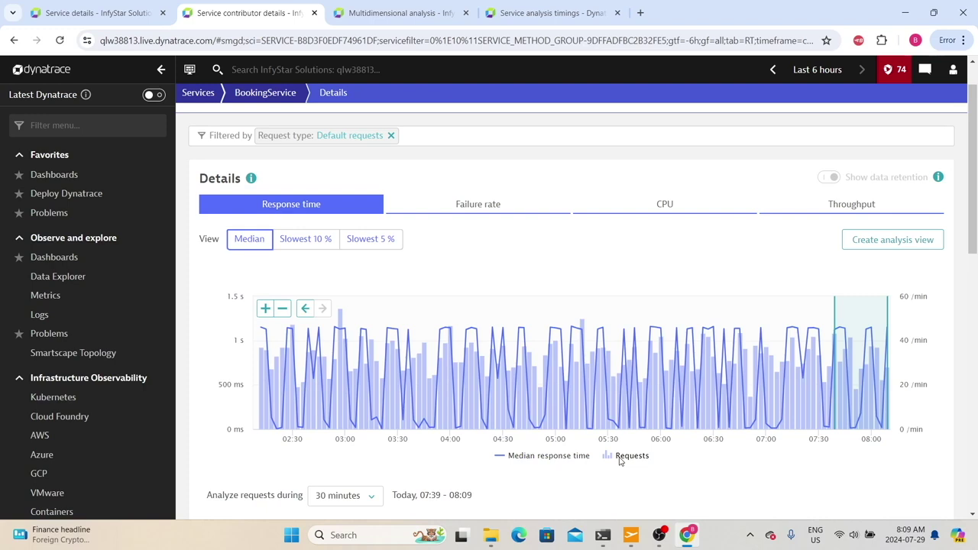
Compare the Slowest 10 % and Slowest 5 % response times with the median in the BookingService chart.
left_click(309, 239)
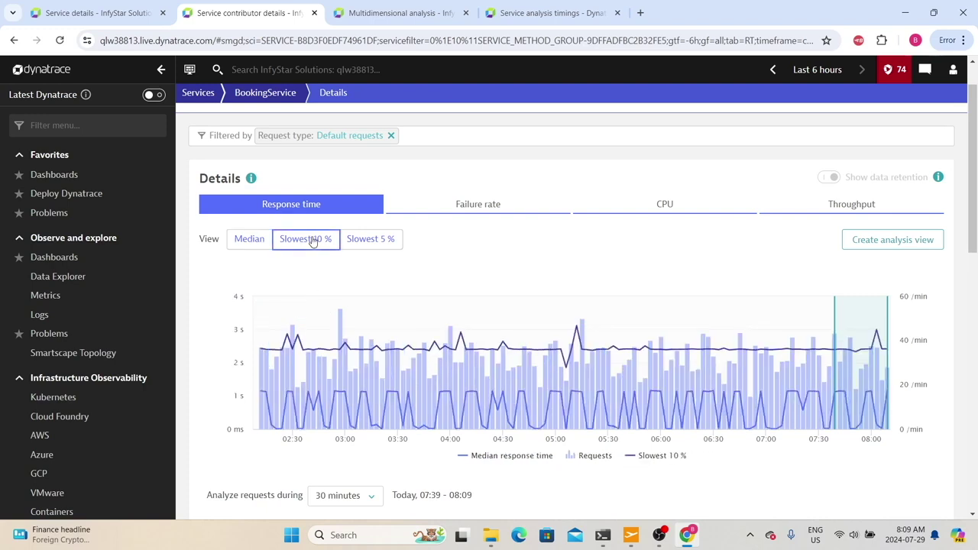
mouse_move(382, 353)
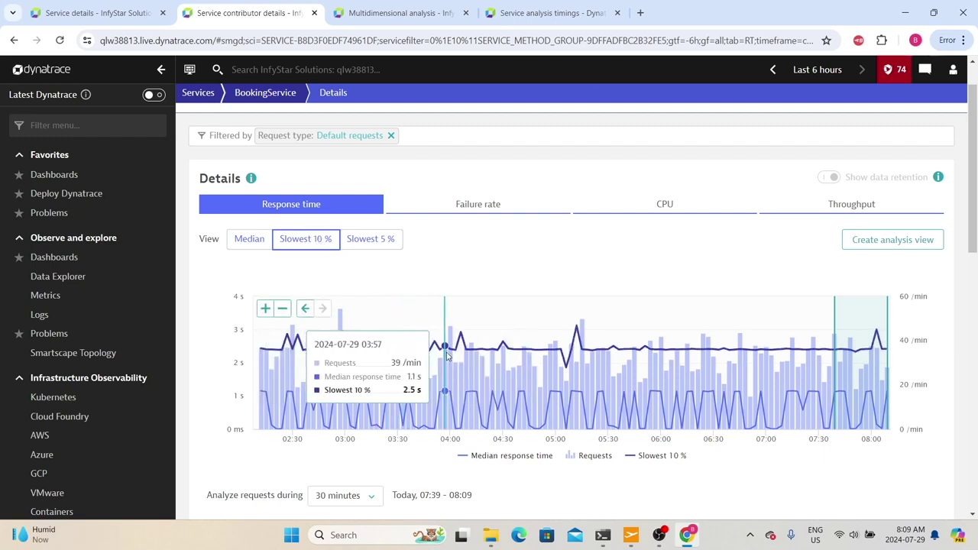
mouse_move(585, 350)
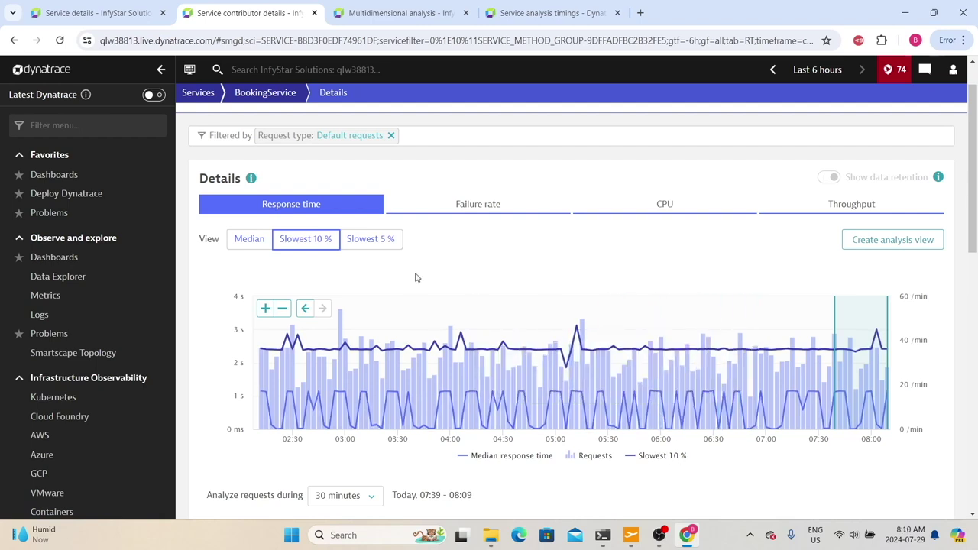
left_click(371, 237)
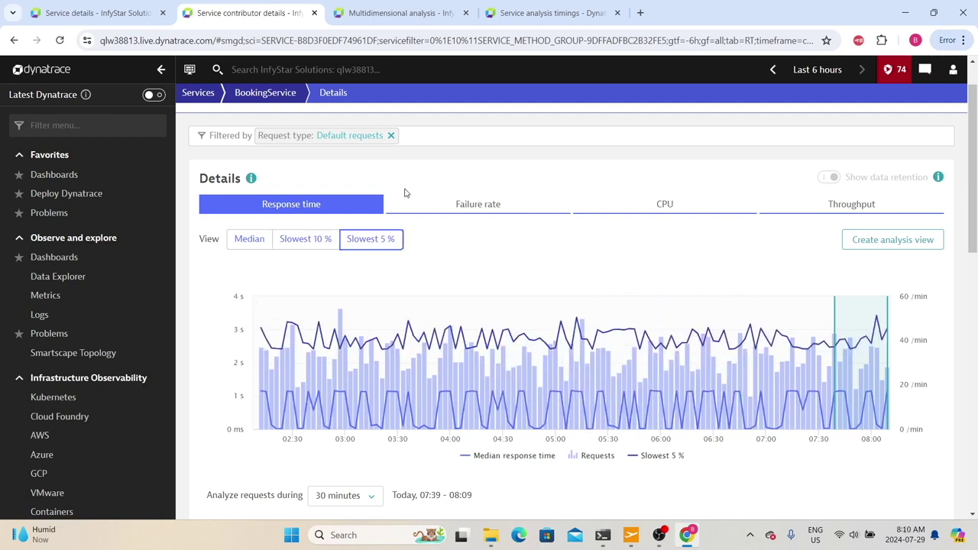
mouse_move(440, 382)
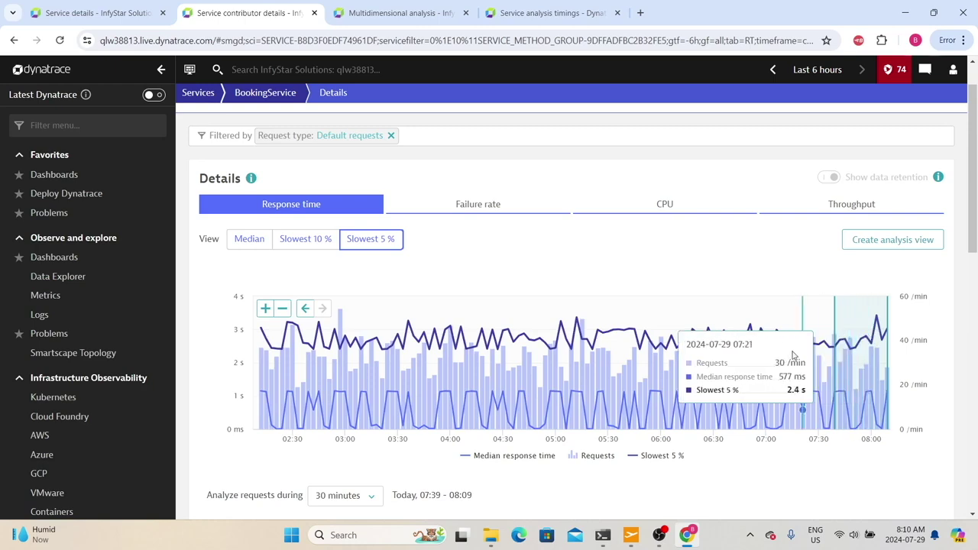
scroll(513, 447, "down", 1)
scroll(513, 447, "up", 2)
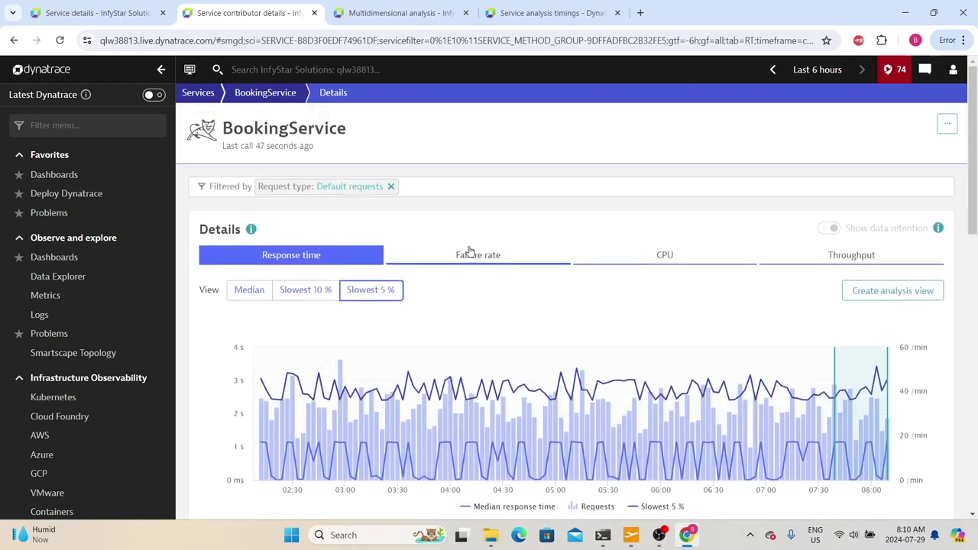
View BookingService's failure rate chart and its HTTP errors.
left_click(467, 257)
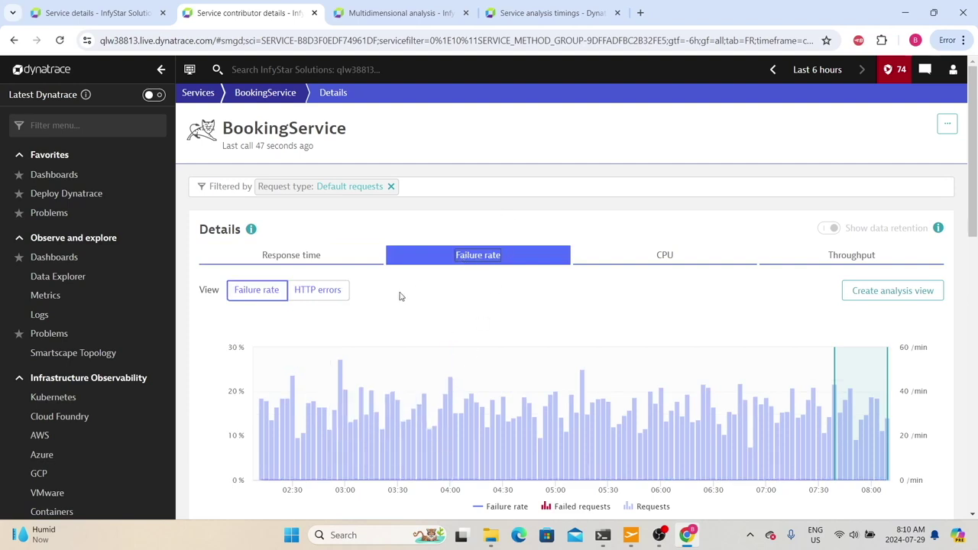
scroll(497, 390, "down", 3)
scroll(490, 403, "up", 2)
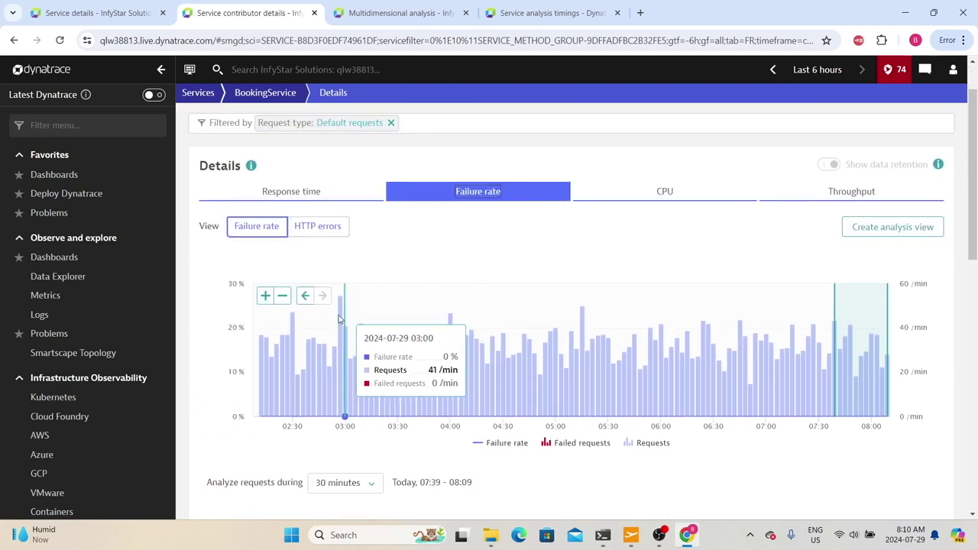
left_click(333, 235)
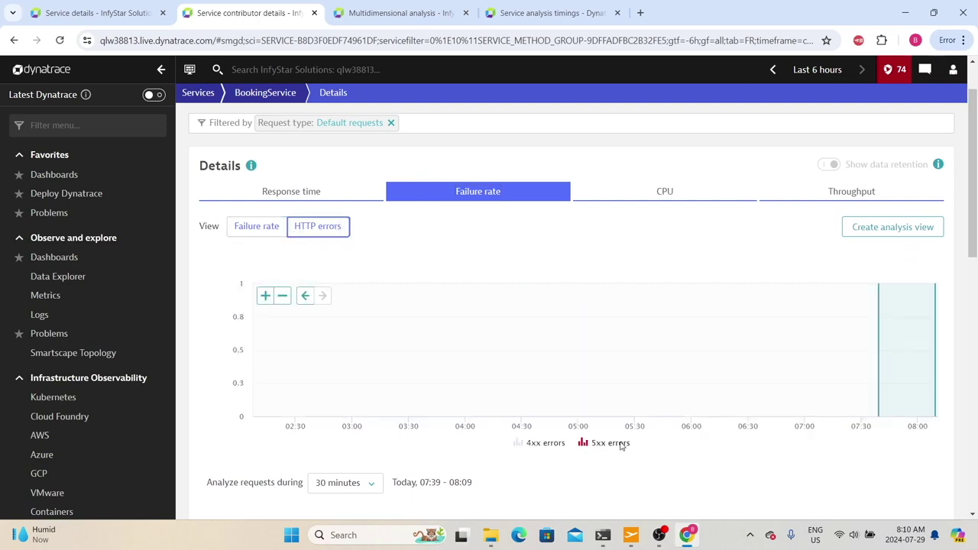
View the CPU per request and throughput charts for BookingService's default requests.
left_click(649, 197)
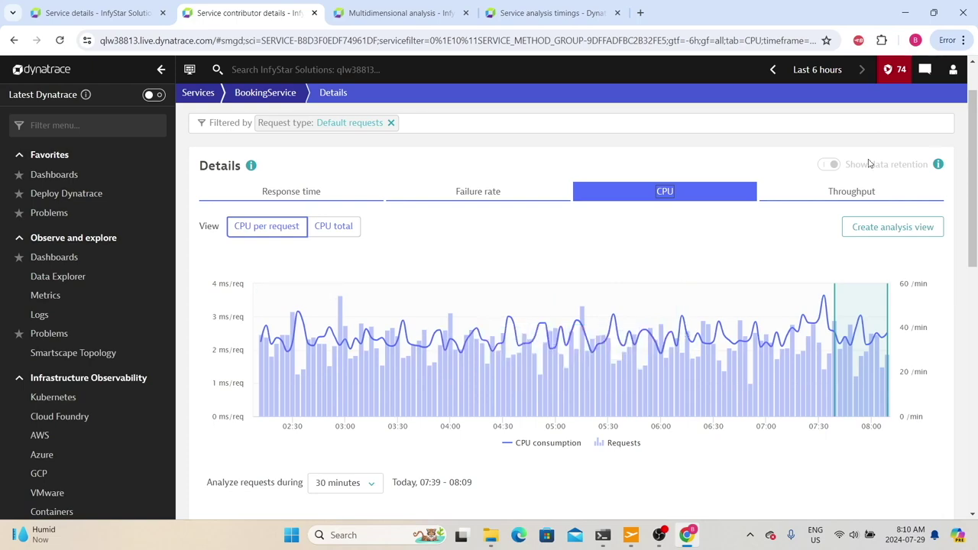
left_click(872, 195)
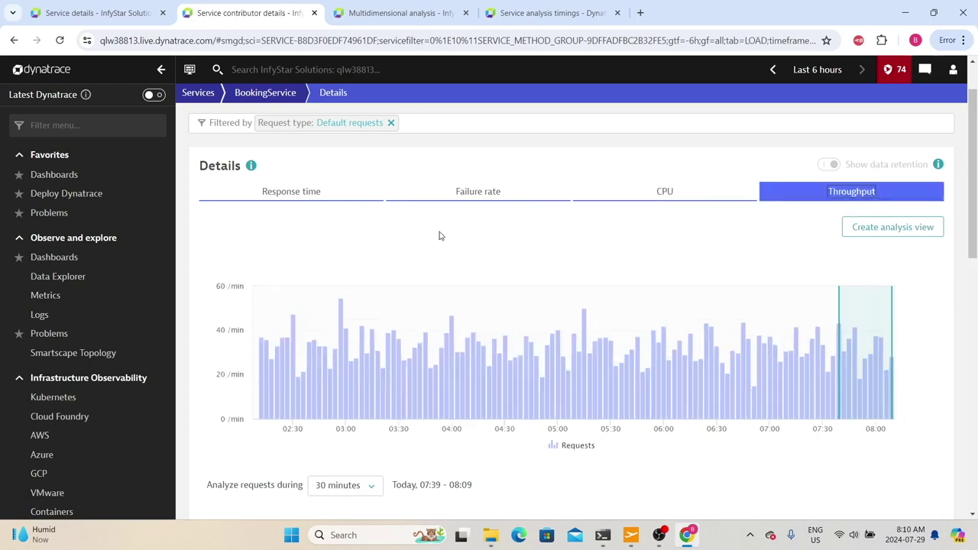
scroll(588, 352, "down", 3)
scroll(589, 374, "up", 4)
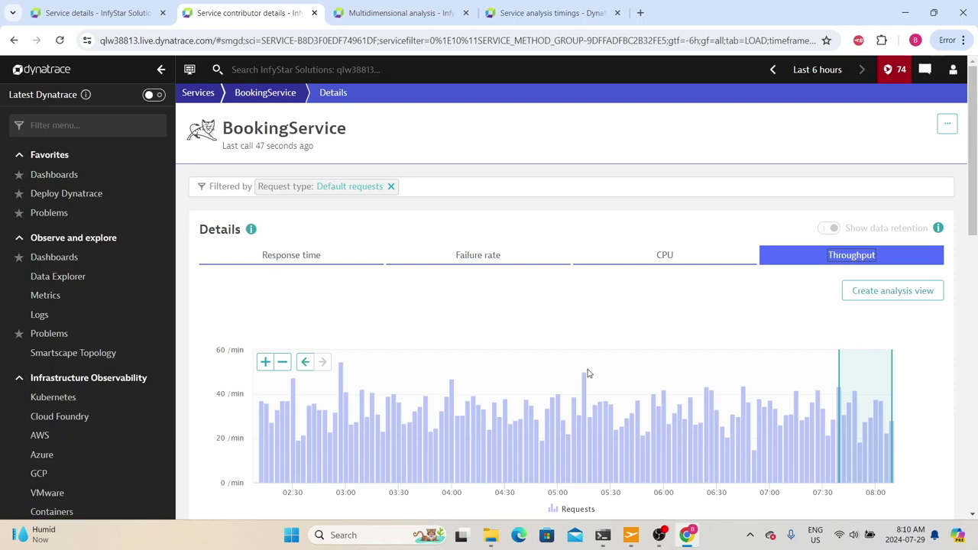
Return to BookingService's response time details and examine the median chart.
left_click(273, 260)
scroll(971, 233, "down", 2)
scroll(976, 233, "up", 2)
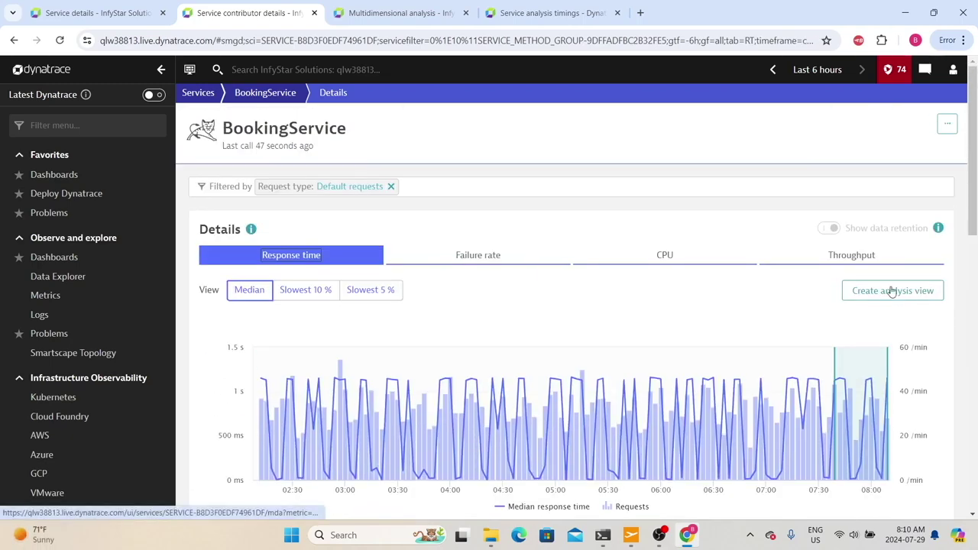
scroll(965, 217, "down", 1)
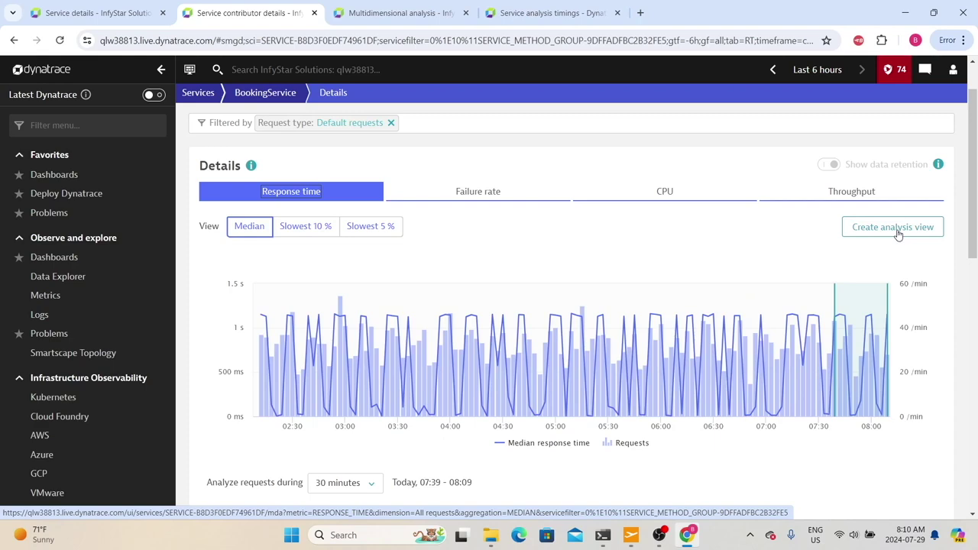
Set the period for analyzing BookingService requests to 2 hours.
scroll(234, 322, "down", 3)
left_click(364, 291)
scroll(375, 337, "up", 3)
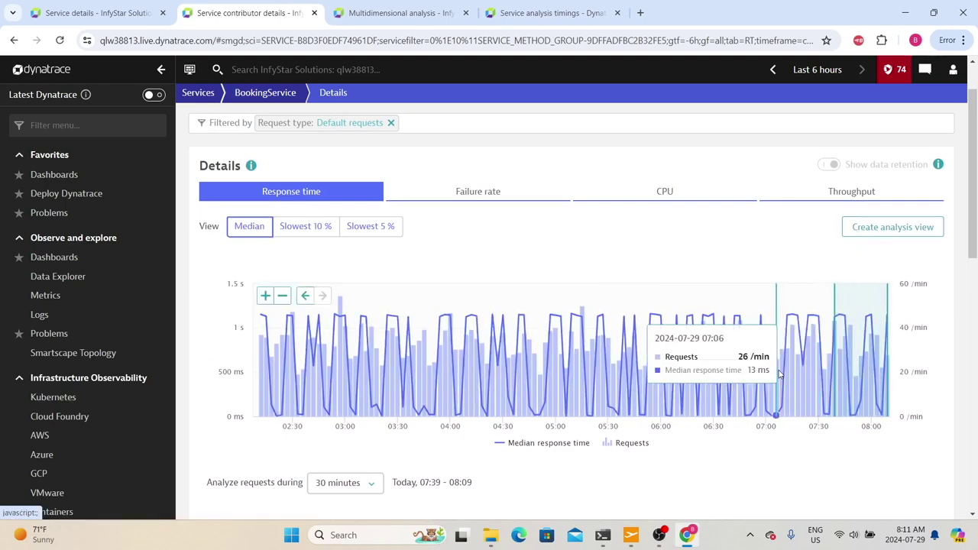
scroll(586, 421, "down", 9)
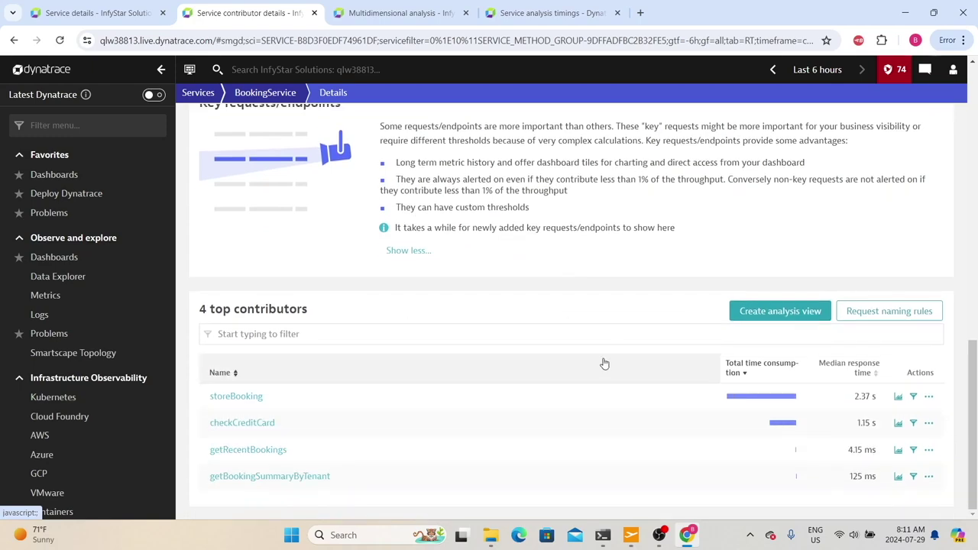
scroll(605, 362, "up", 9)
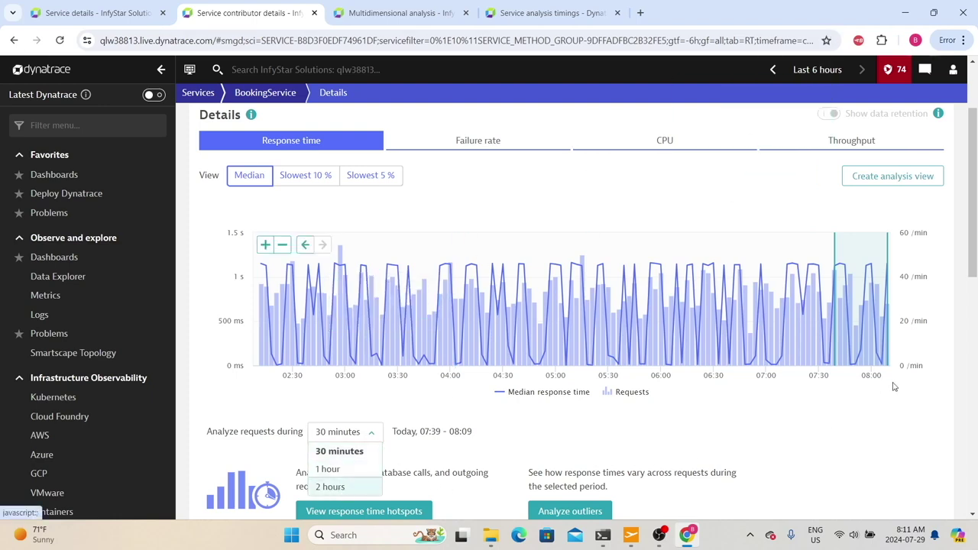
left_click(341, 489)
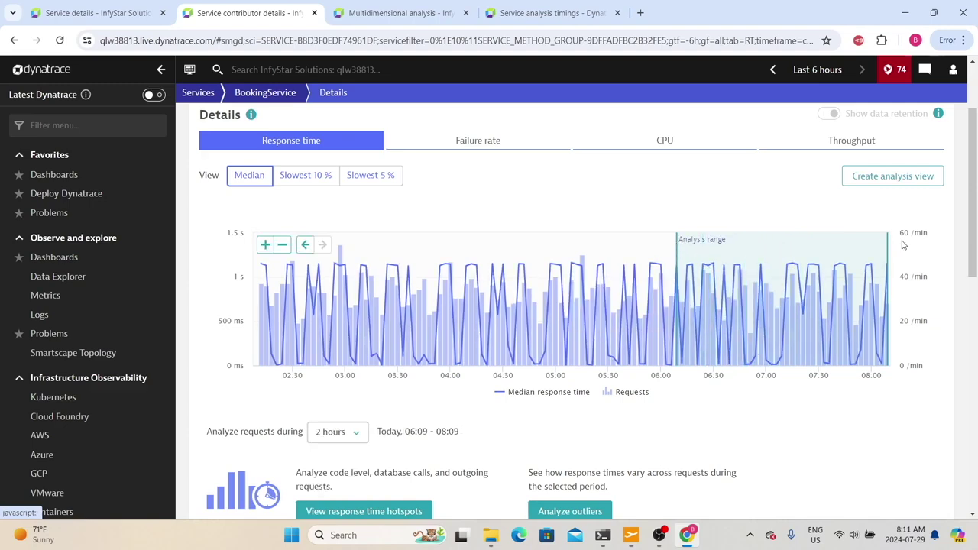
Expand the additional analyses for the 2-hour range and open BookingService's response time hotspots.
scroll(647, 361, "down", 8)
scroll(677, 383, "up", 9)
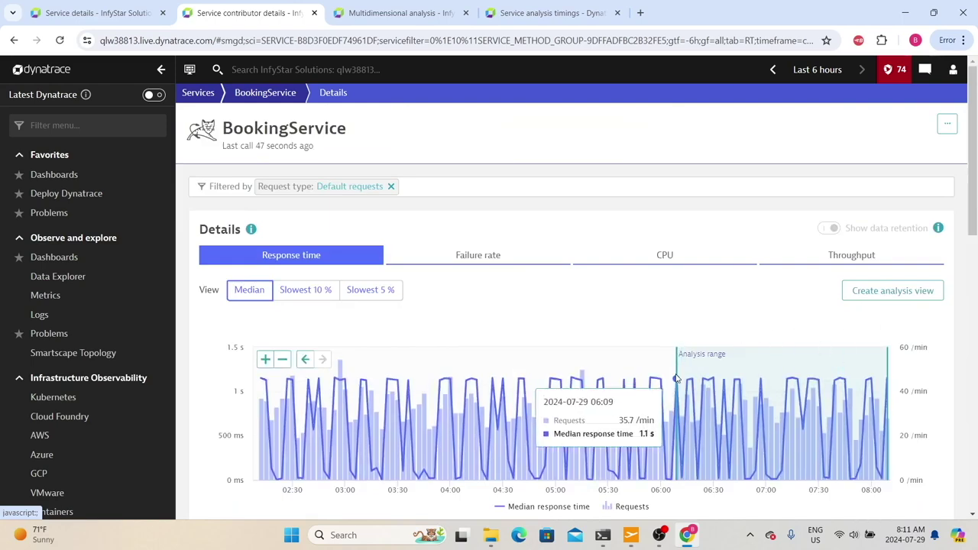
scroll(675, 380, "down", 4)
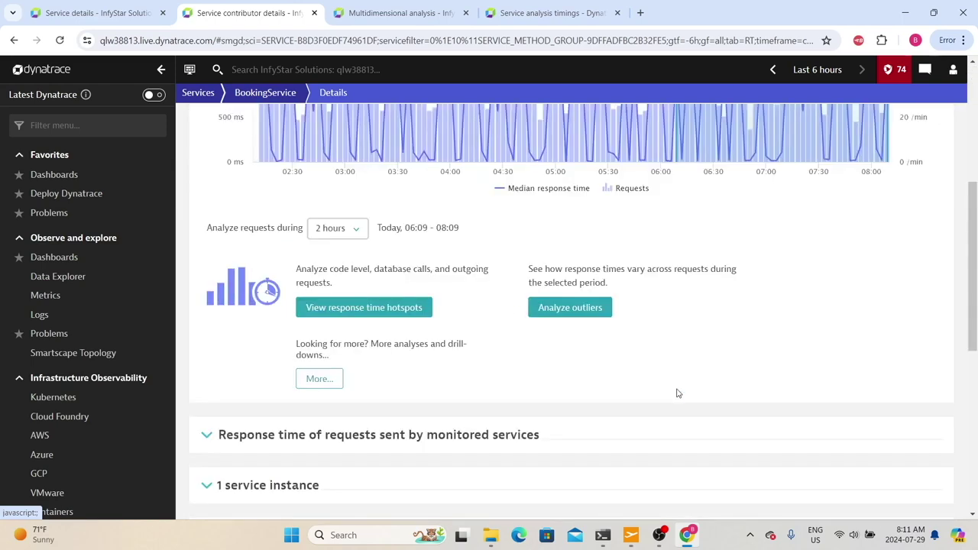
left_click(319, 378)
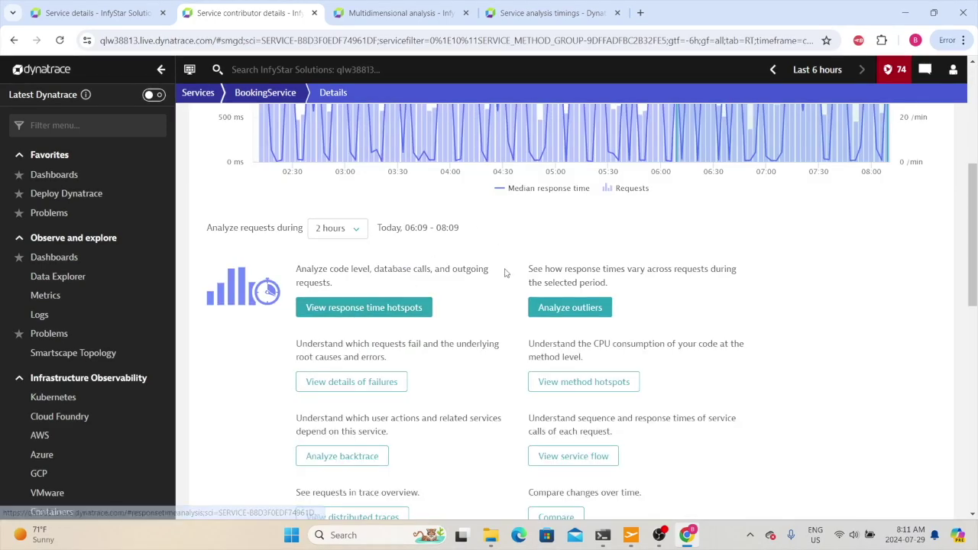
scroll(372, 321, "up", 3)
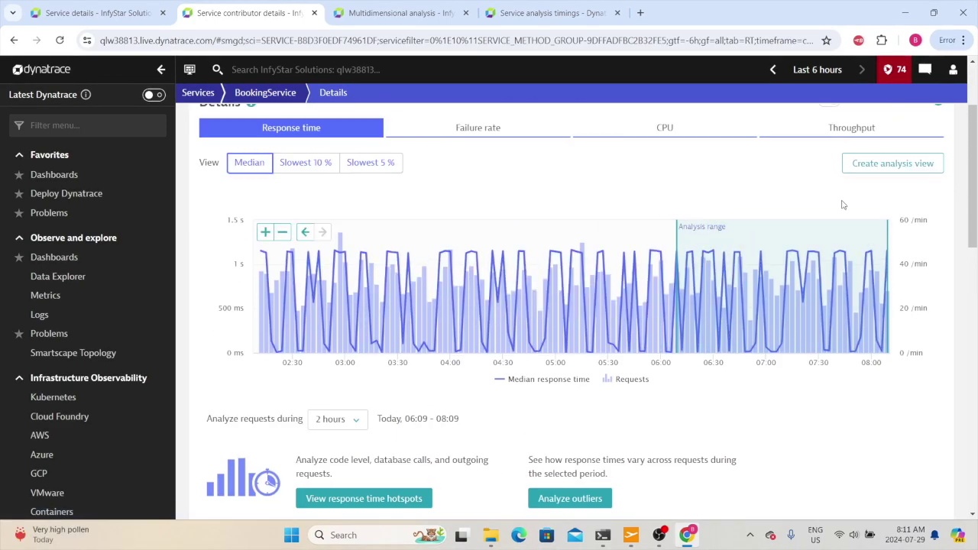
scroll(425, 383, "down", 2)
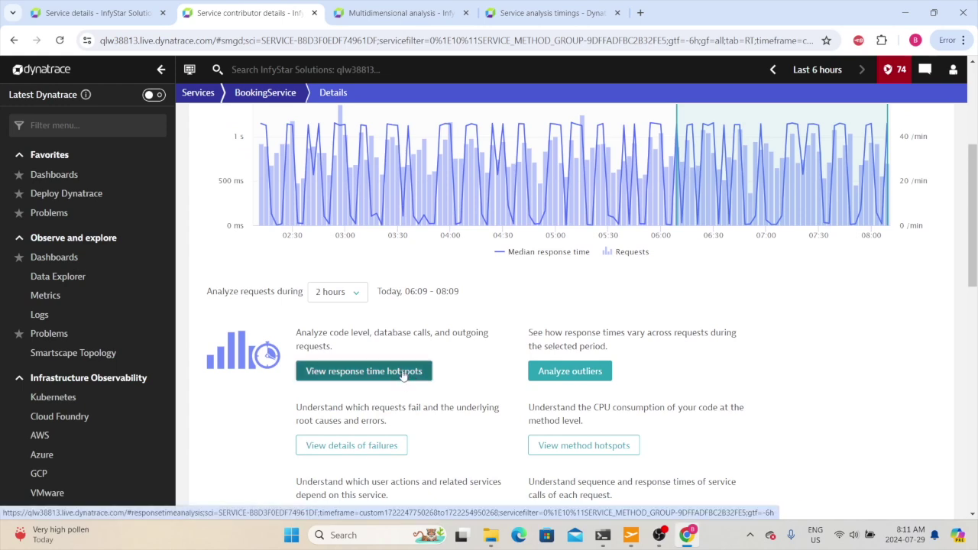
left_click(403, 373)
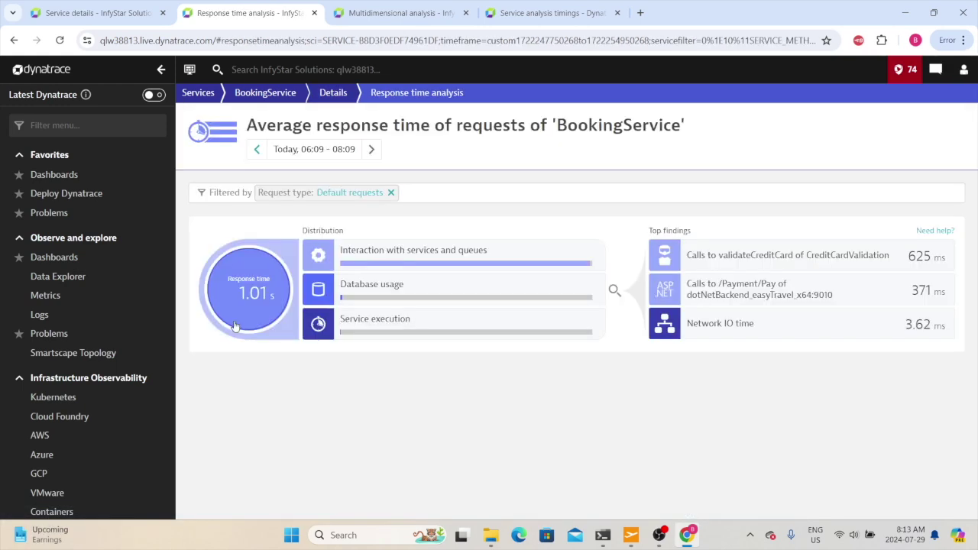
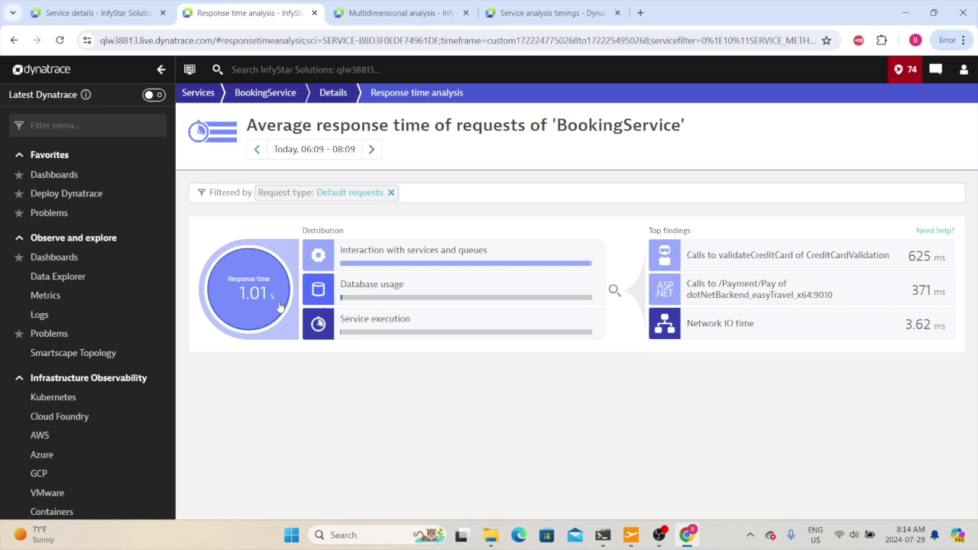
Return to the BookingService details and filter them by the storeBooking request from the top contributors.
left_click(14, 40)
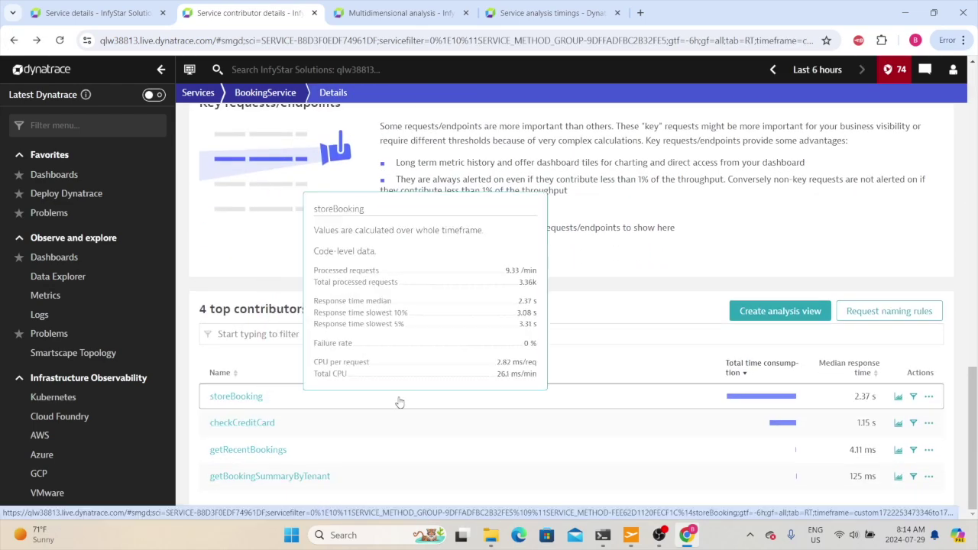
left_click(911, 403)
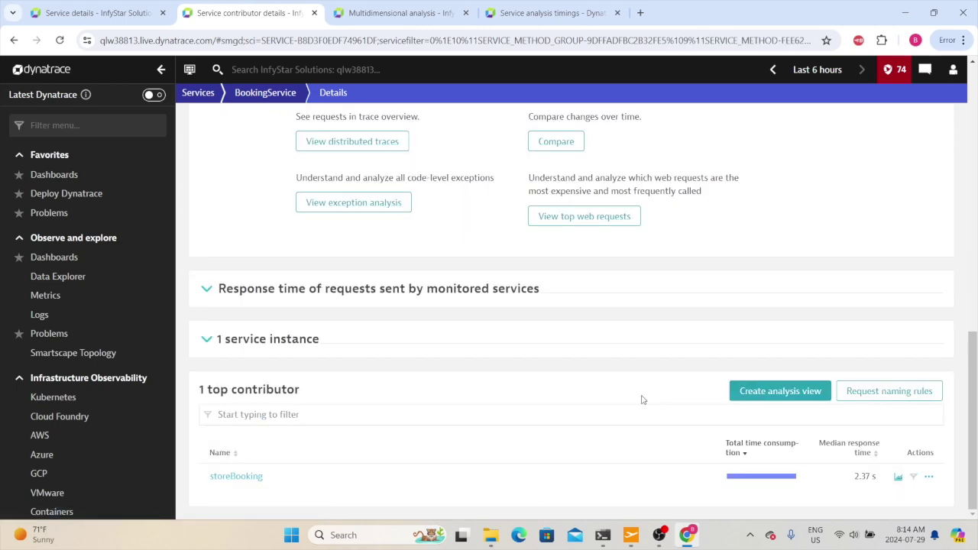
scroll(325, 357, "up", 5)
scroll(325, 357, "up", 2)
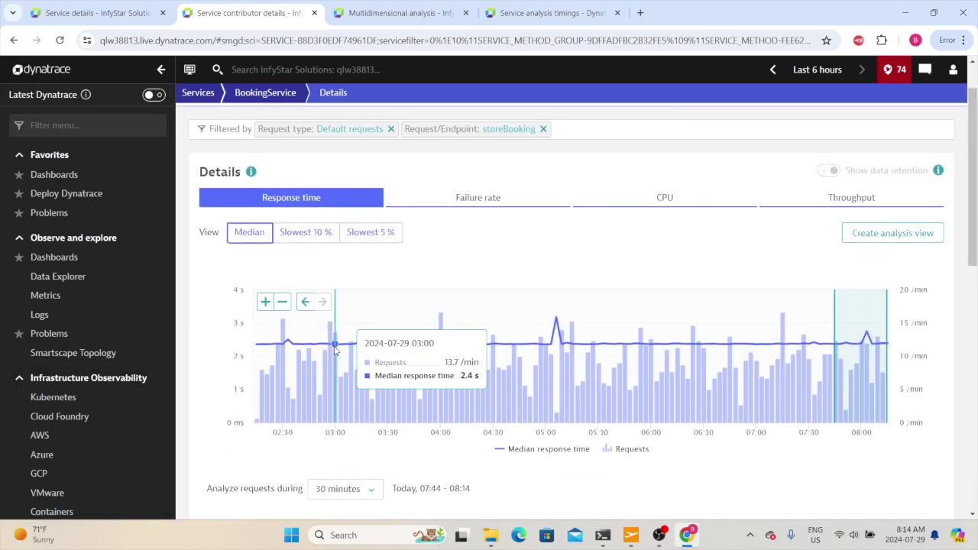
Compare storeBooking's Slowest 5 % response time with its median and open its response time hotspots.
left_click(373, 233)
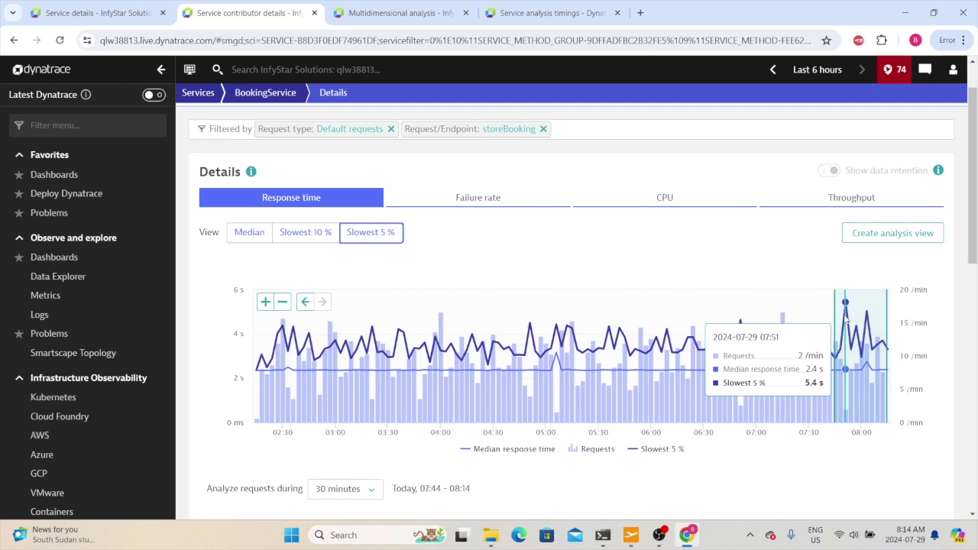
scroll(632, 333, "down", 3)
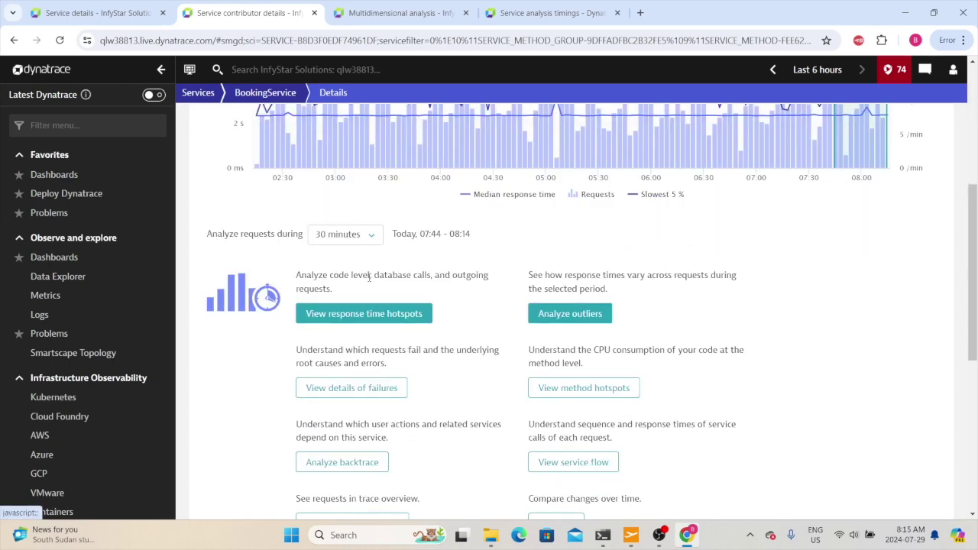
left_click(403, 321)
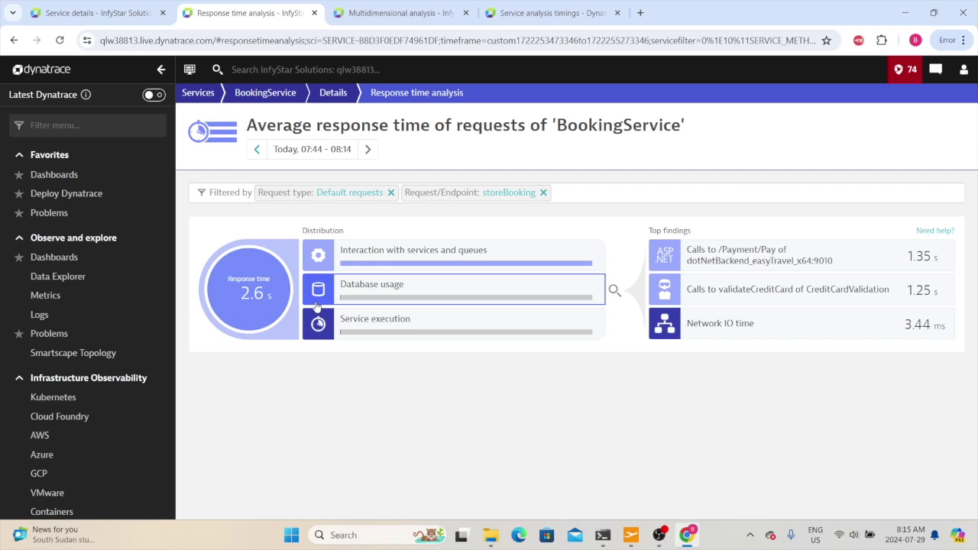
Go back to the service details and remove the storeBooking request filter.
left_click(14, 40)
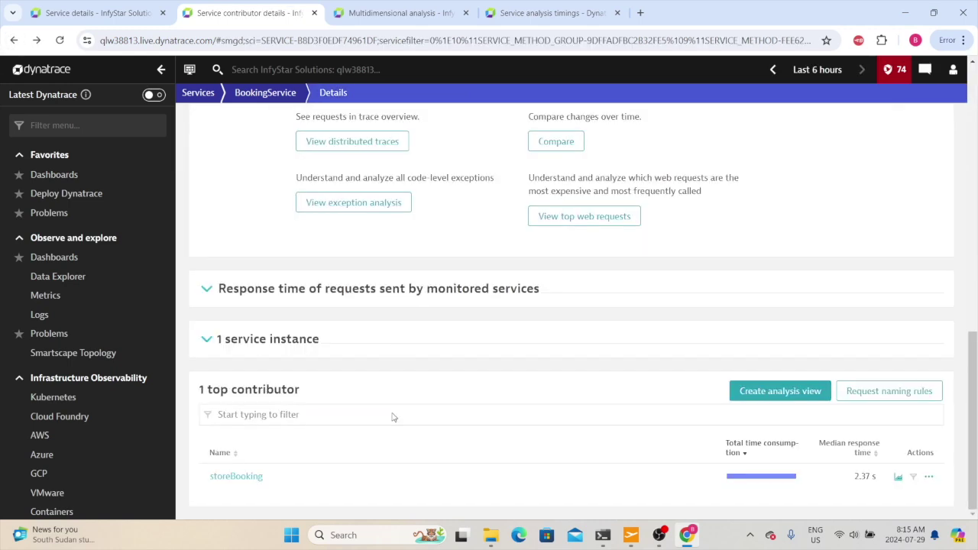
left_click(914, 477)
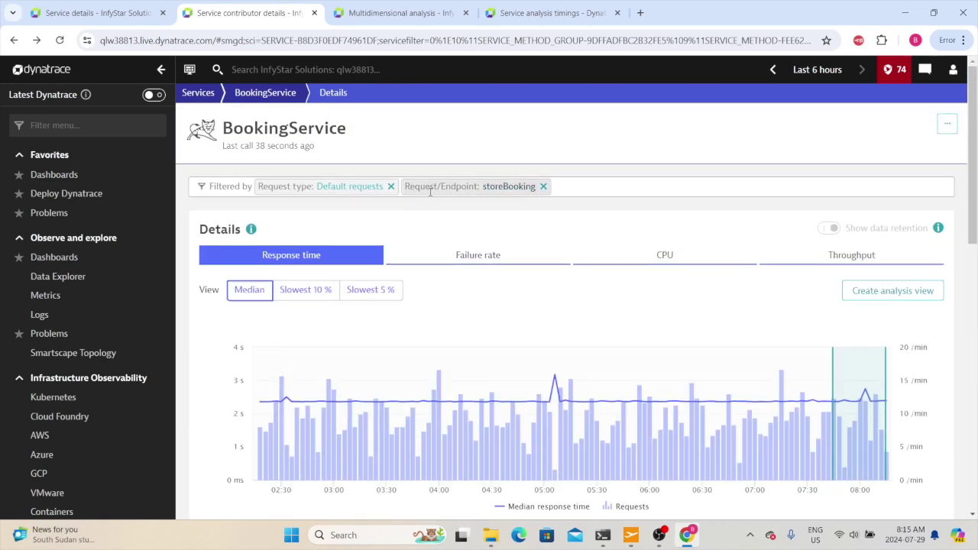
left_click(543, 186)
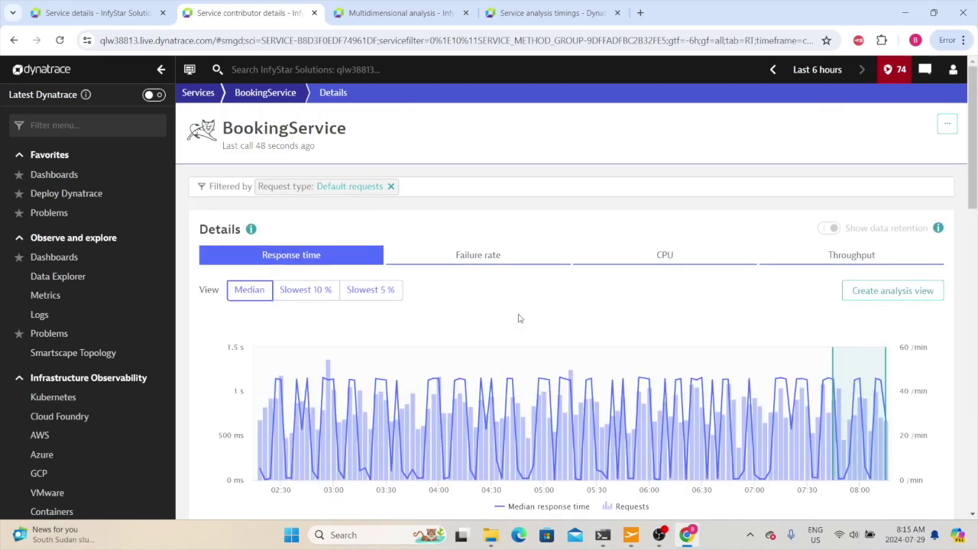
Open the outlier analysis for BookingService's default requests and check the number of requests in the response time ranges.
scroll(518, 318, "down", 6)
scroll(498, 376, "up", 3)
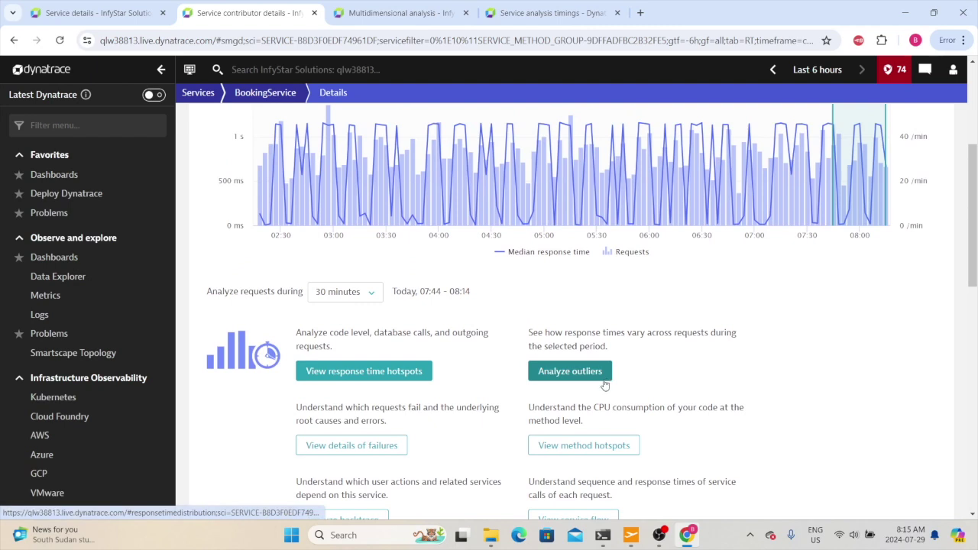
scroll(588, 379, "up", 2)
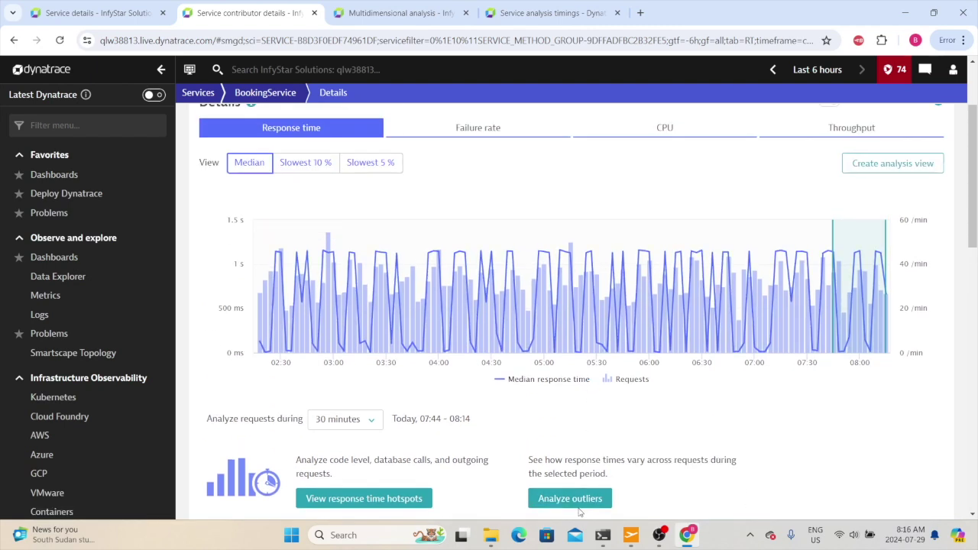
left_click(571, 500)
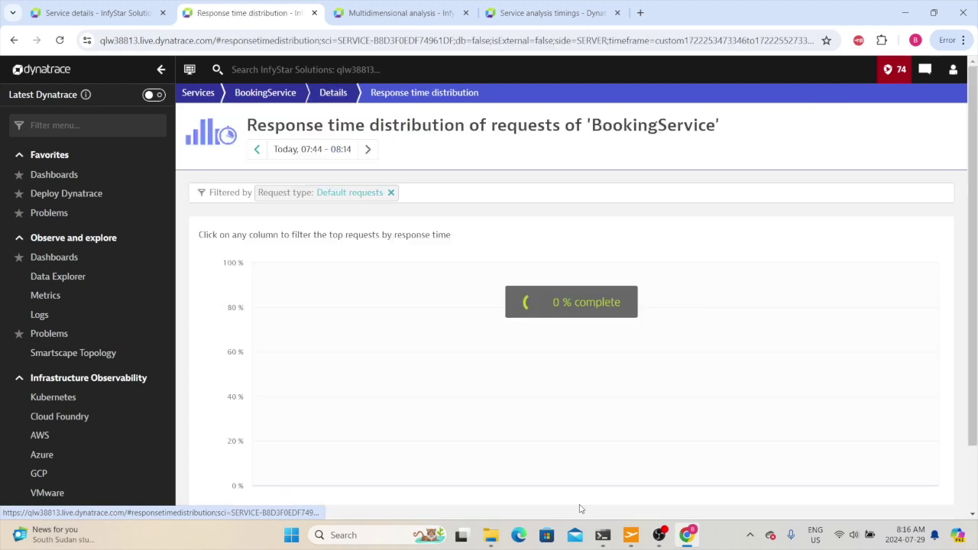
mouse_move(247, 300)
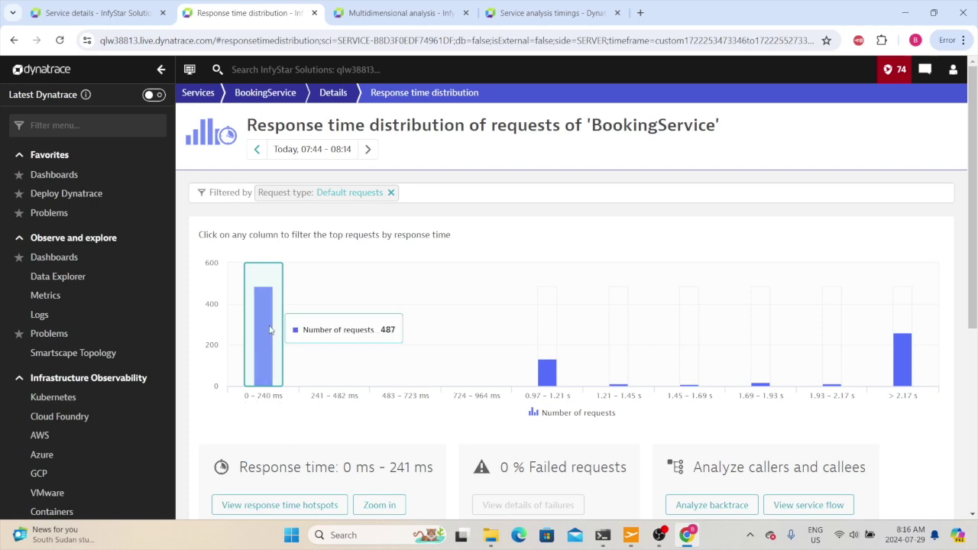
mouse_move(569, 390)
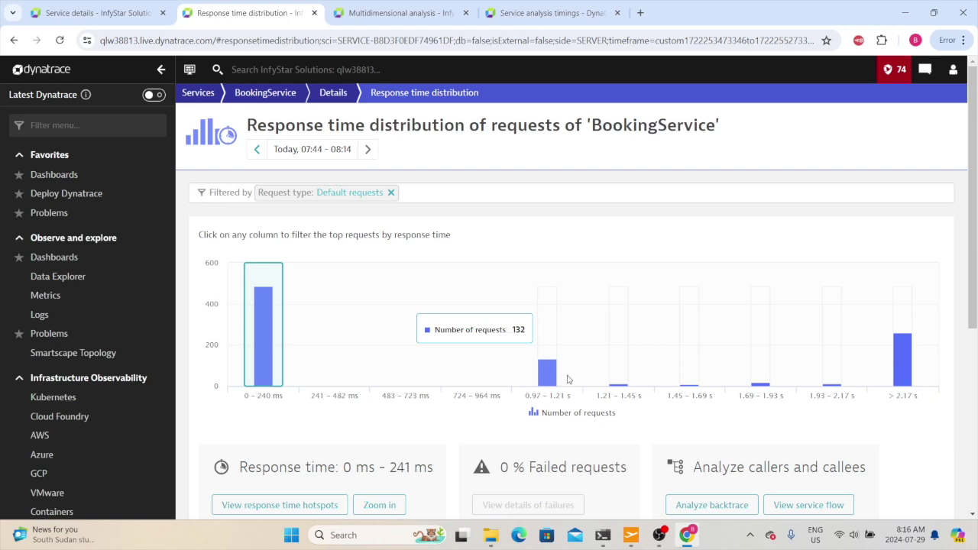
mouse_move(895, 379)
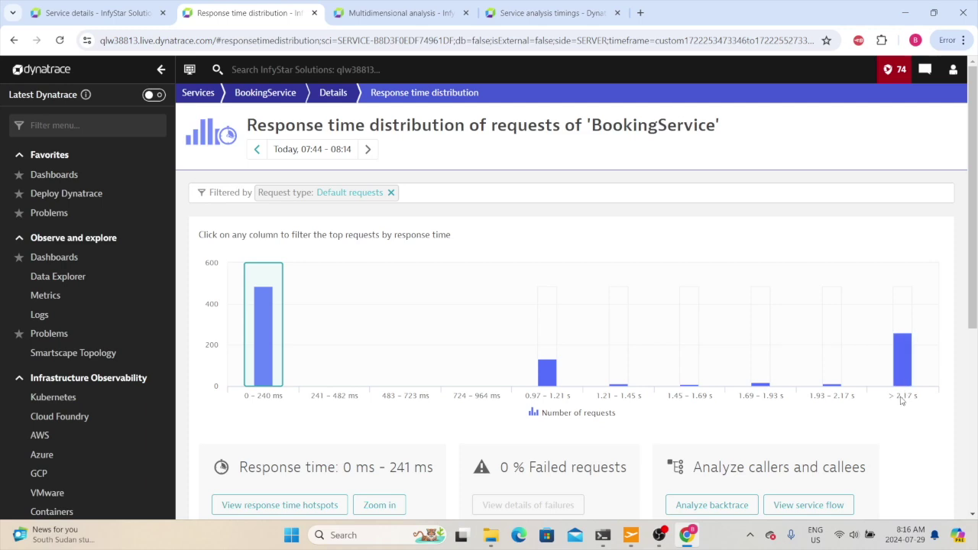
mouse_move(868, 343)
Zoom the response time distribution into the > 2.17 s range and check the request counts of its subranges.
mouse_move(900, 358)
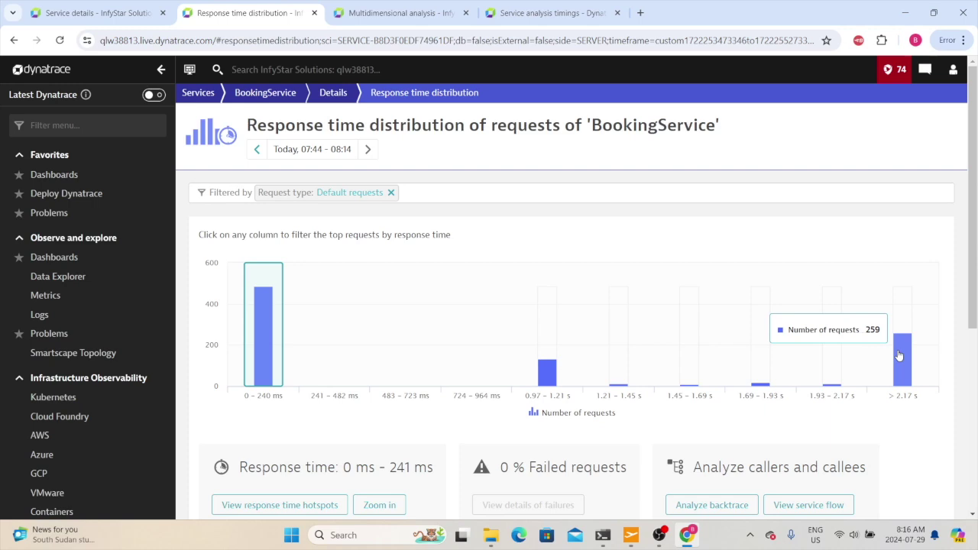
left_click(899, 356)
scroll(360, 377, "down", 2)
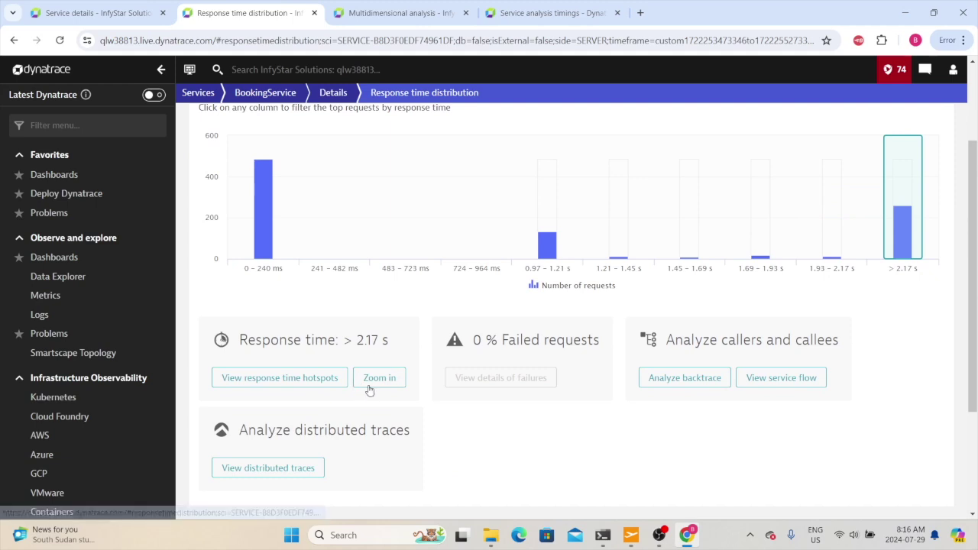
left_click(380, 382)
mouse_move(244, 279)
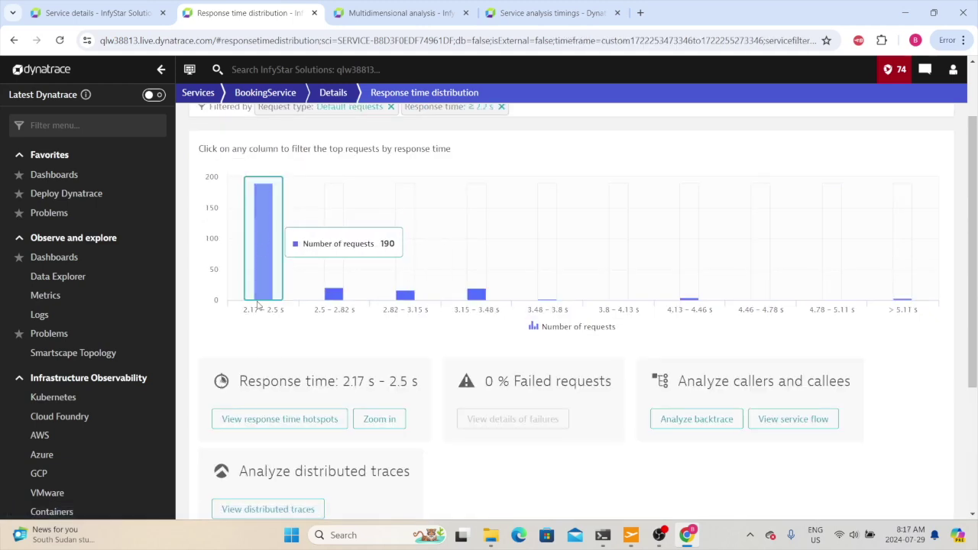
mouse_move(271, 231)
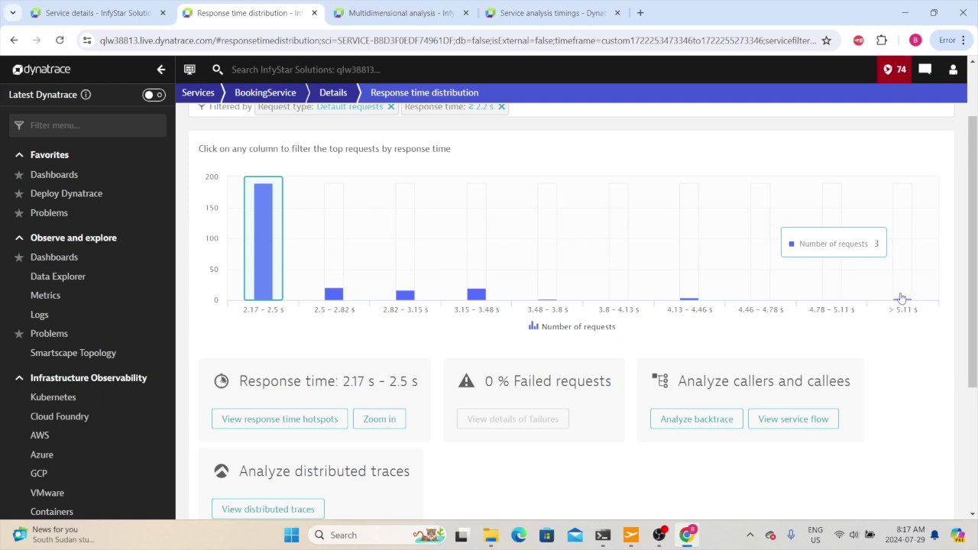
Select the > 5.11 s response time range and open the distributed traces of its requests.
mouse_move(901, 298)
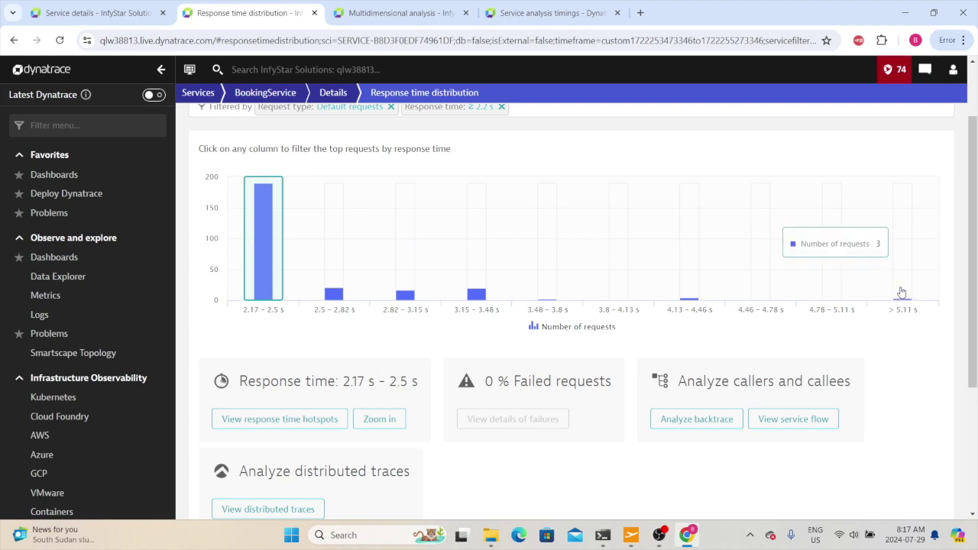
left_click(902, 292)
scroll(447, 363, "down", 2)
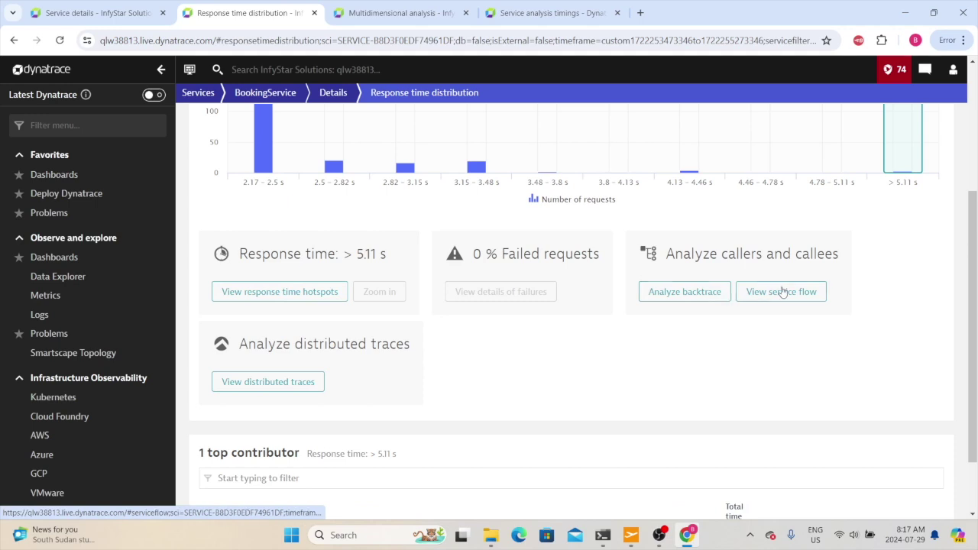
left_click(253, 382)
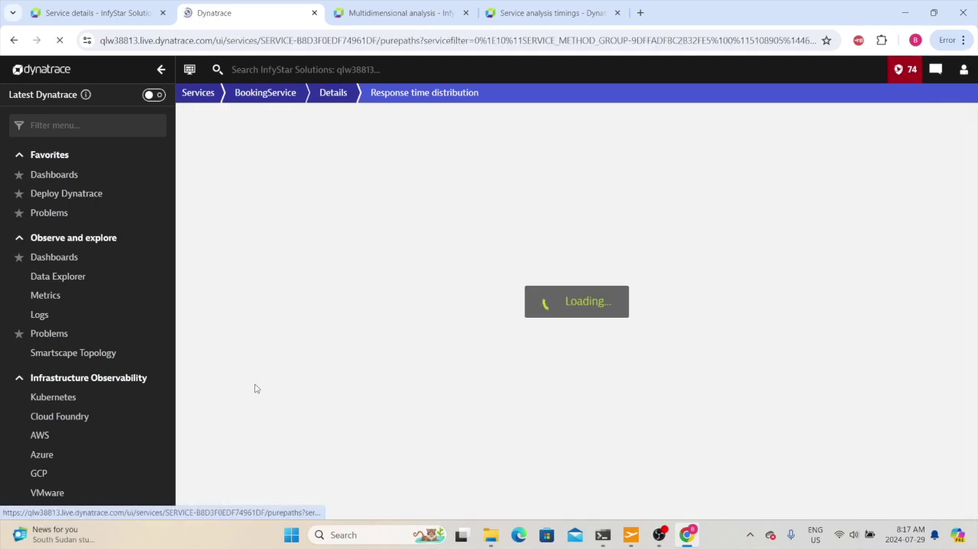
scroll(474, 330, "down", 3)
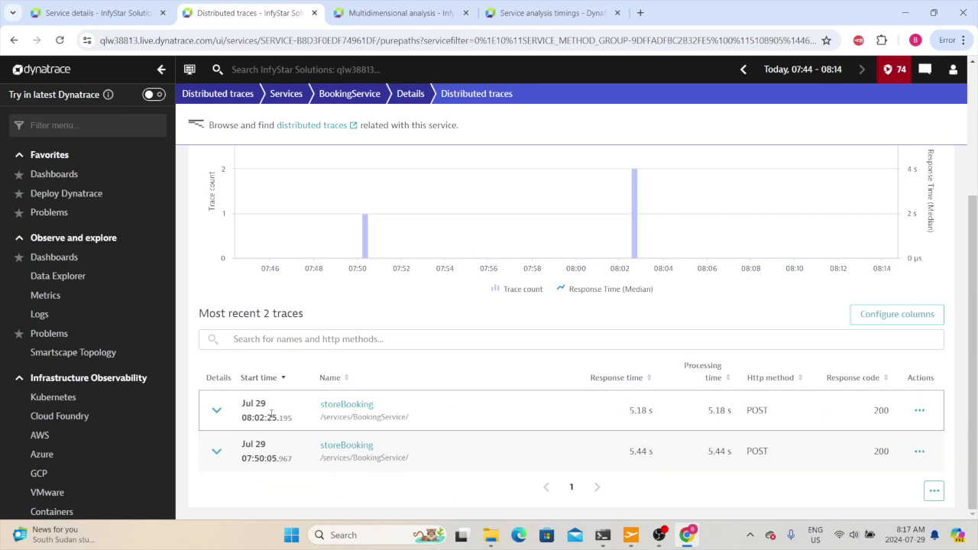
Inspect the storeBooking trace that started at 07:50:05, then return to the BookingService details.
left_click(370, 447)
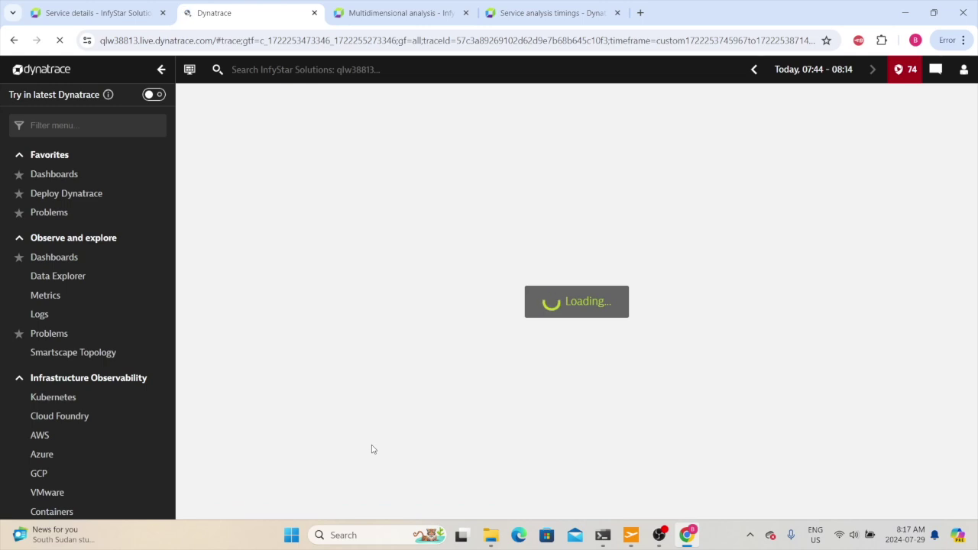
scroll(372, 451, "down", 3)
scroll(360, 397, "up", 3)
key("alt+Left")
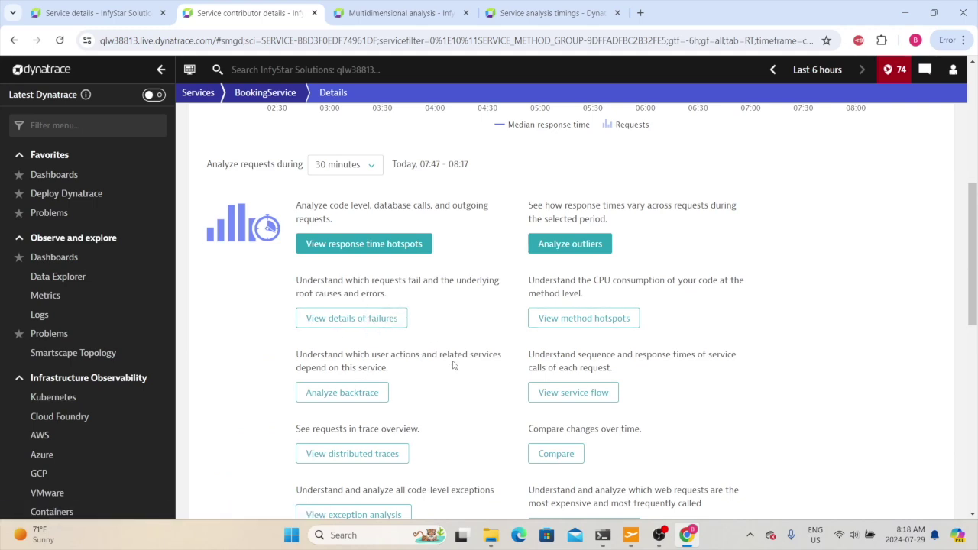
Return to the list of all services, check AuthenticationService's failure rate and open that service.
left_click(201, 96)
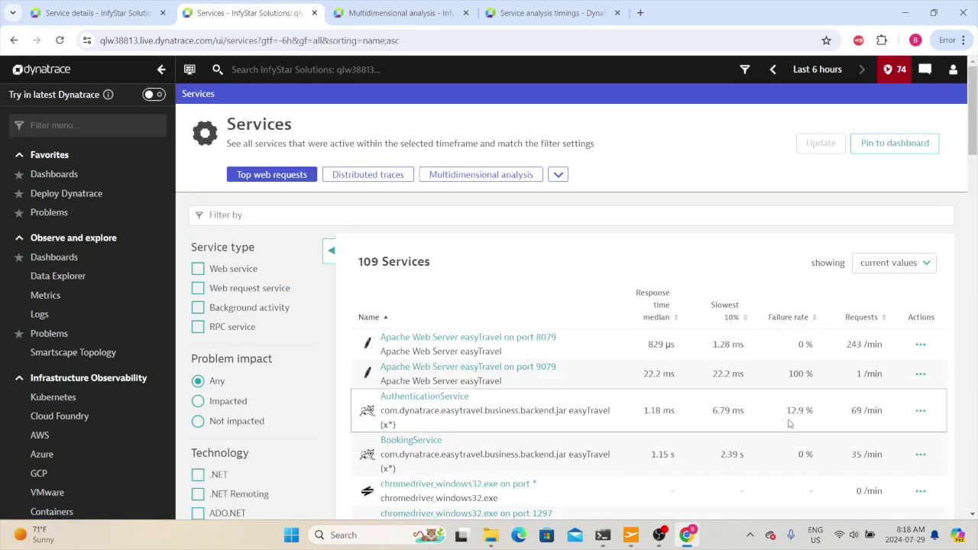
left_click_drag(785, 411, 824, 417)
left_click(422, 396)
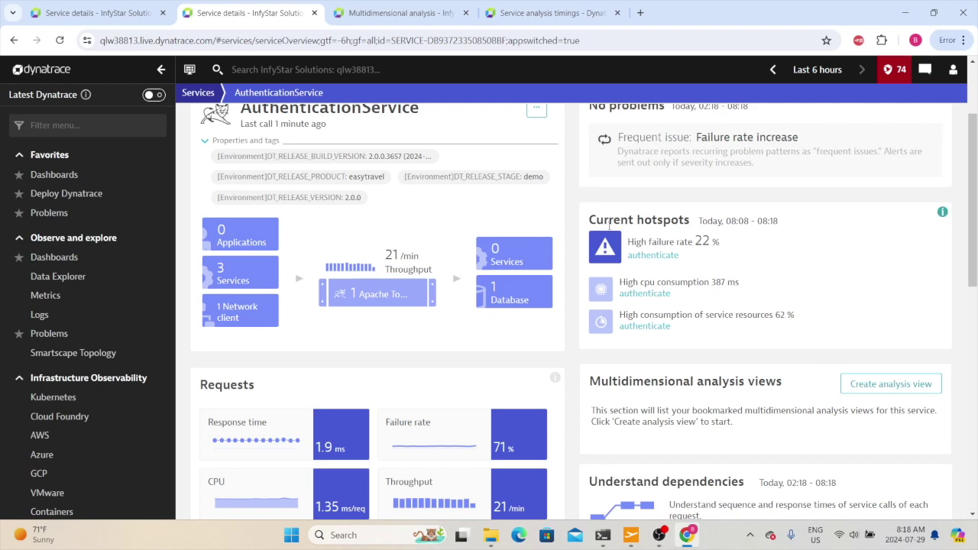
Review AuthenticationService's current hotspots and open the failure rate details of its requests.
left_click_drag(595, 217, 688, 328)
left_click(653, 270)
scroll(693, 271, "down", 2)
left_click(520, 425)
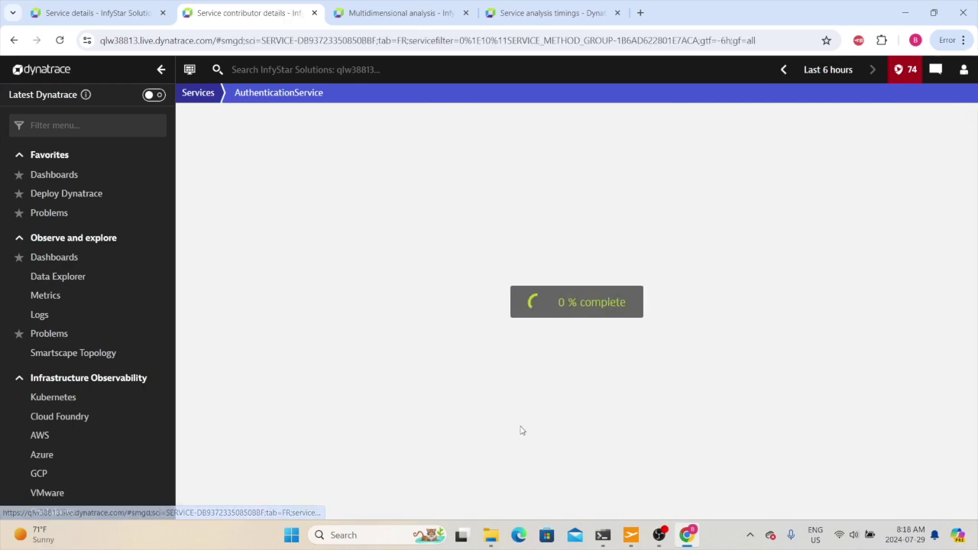
Check the failure rate chart, open the details of failures and review the reasons for AuthenticationService's failed requests.
scroll(470, 289, "down", 2)
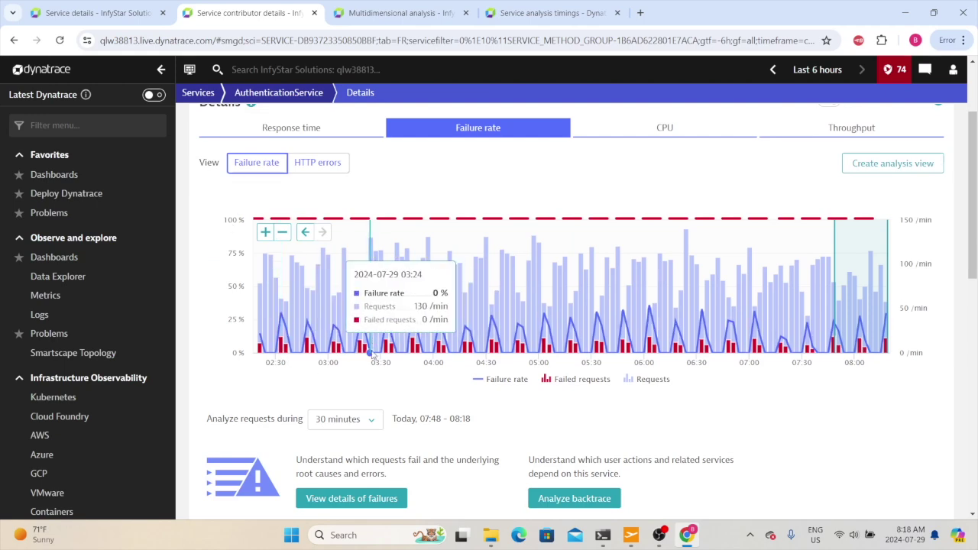
scroll(451, 282, "down", 2)
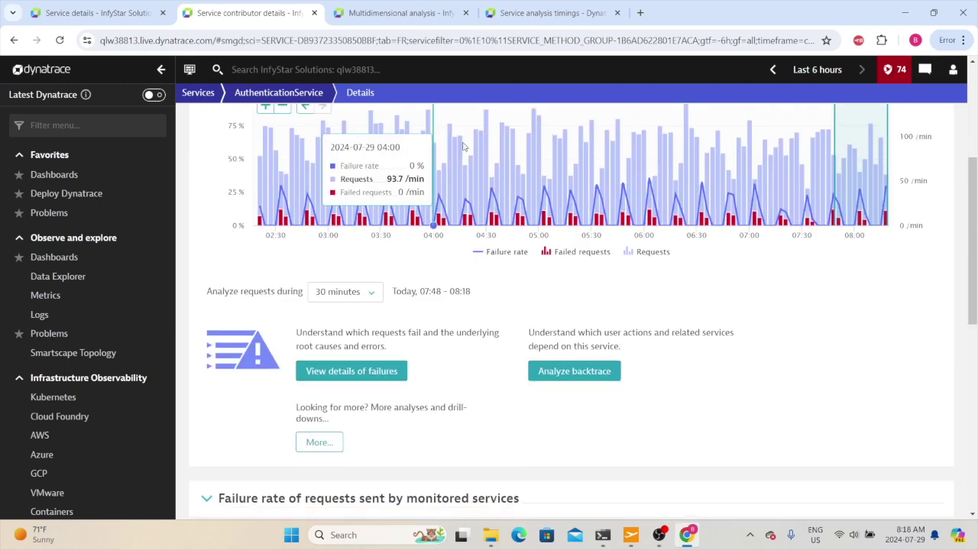
left_click(361, 373)
scroll(319, 339, "down", 1)
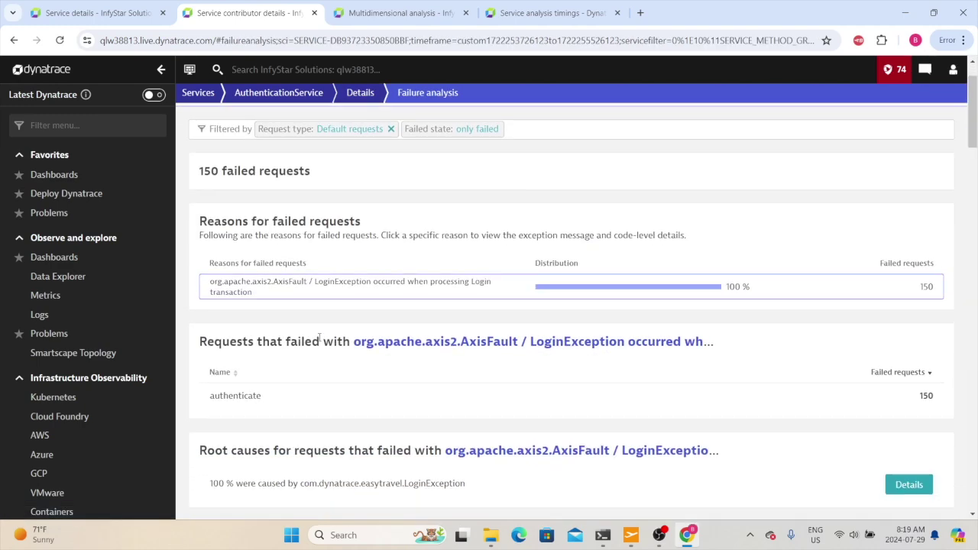
left_click_drag(203, 174, 310, 172)
left_click_drag(227, 221, 361, 221)
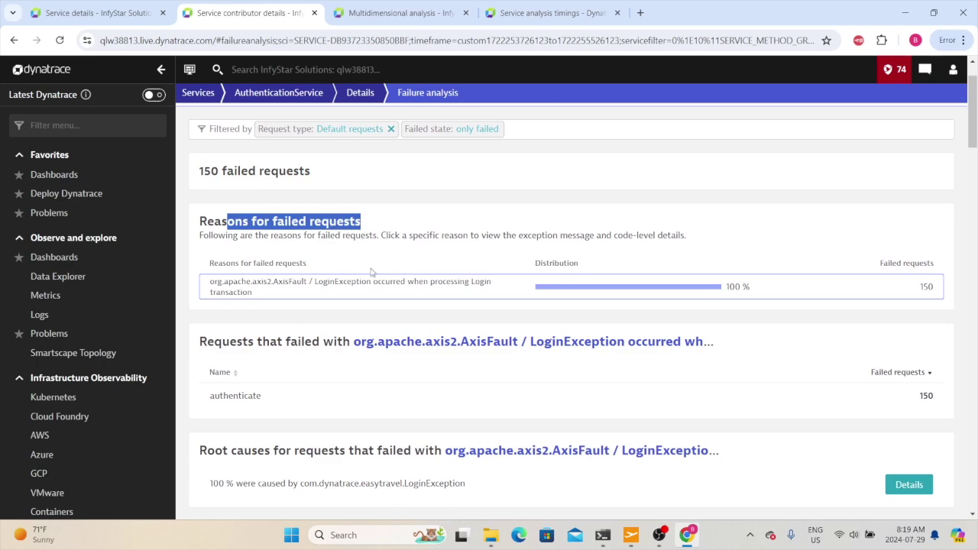
scroll(286, 367, "down", 1)
scroll(283, 371, "down", 1)
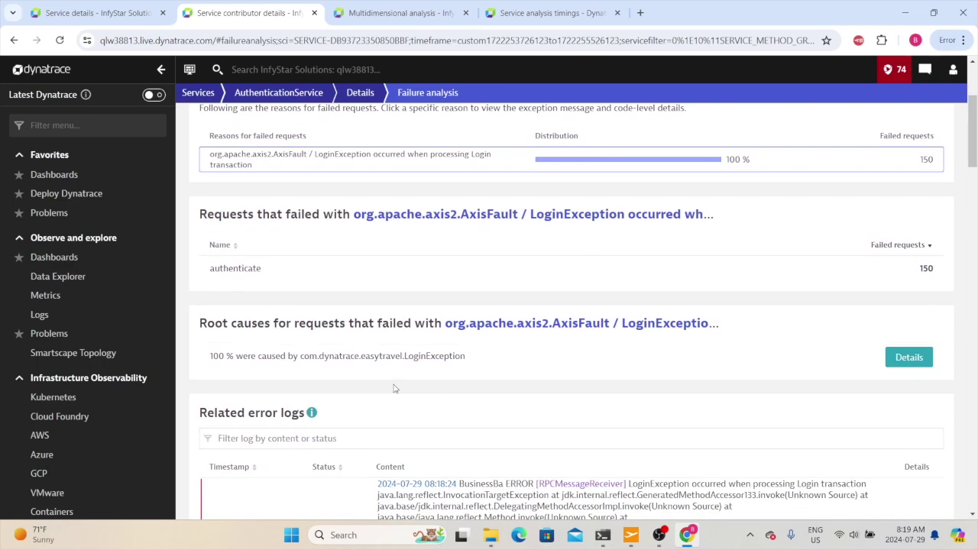
Expand the root cause details of the failed requests and examine the LoginException message and stack traces.
left_click(904, 360)
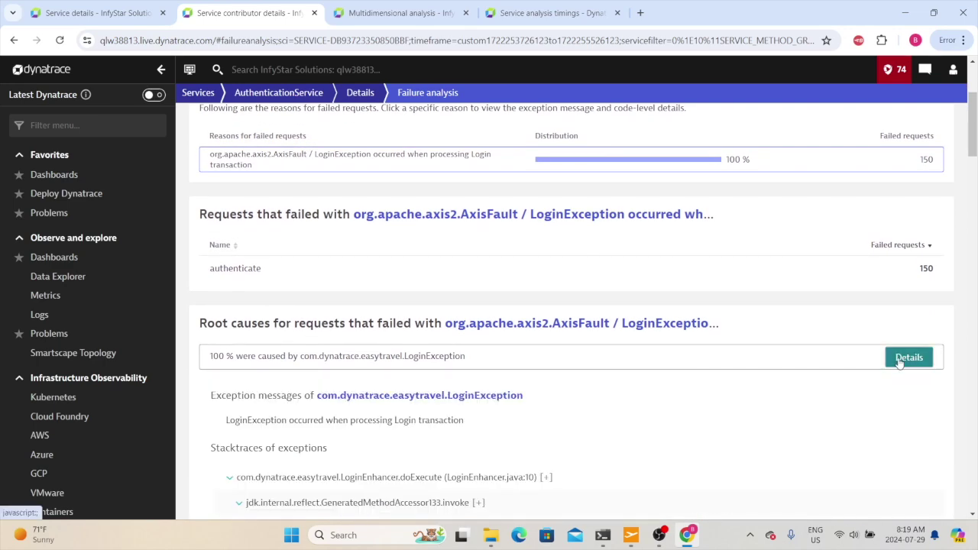
scroll(594, 289, "down", 5)
scroll(500, 231, "up", 7)
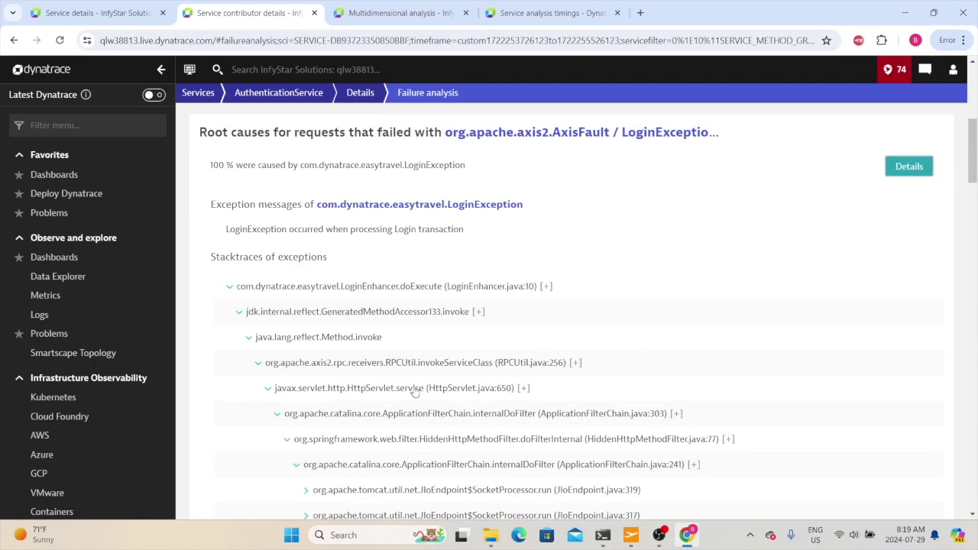
scroll(499, 231, "down", 5)
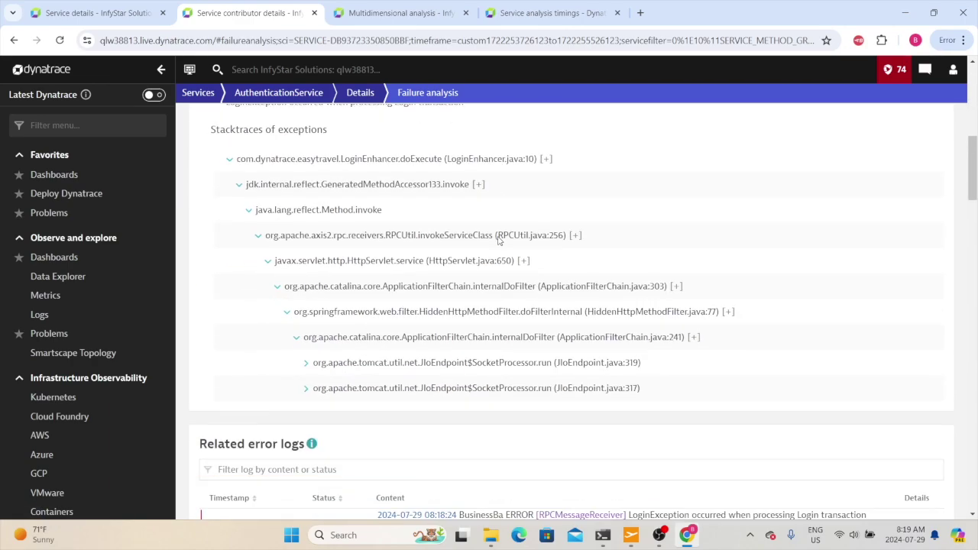
scroll(499, 242, "up", 2)
scroll(498, 241, "up", 4)
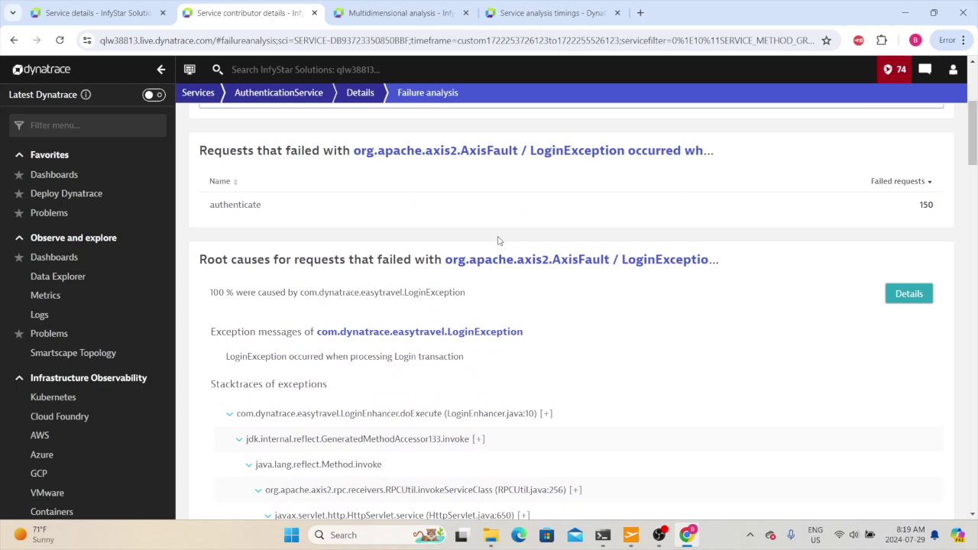
left_click(499, 242)
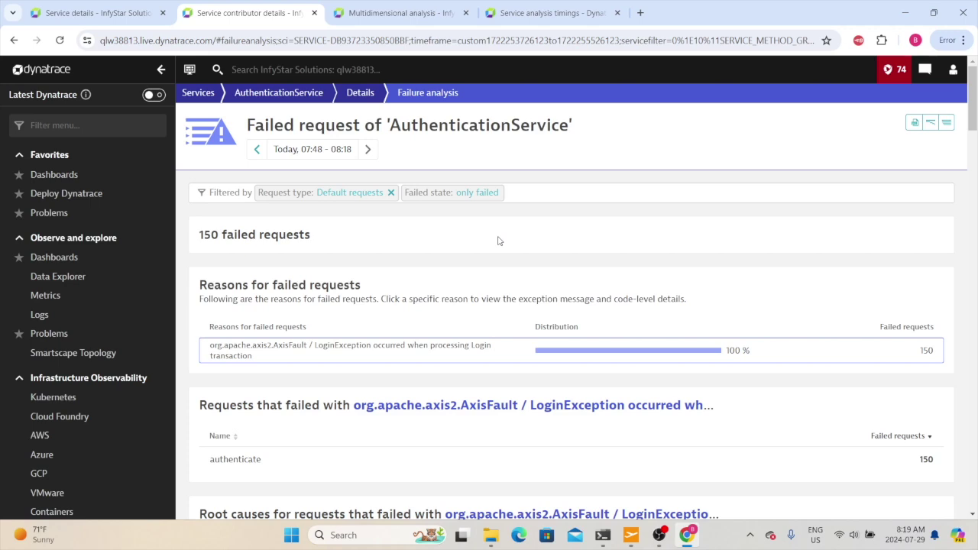
Open the comparison of AuthenticationService's requests with the day before and examine response time, failures, CPU and load.
key("alt+Left")
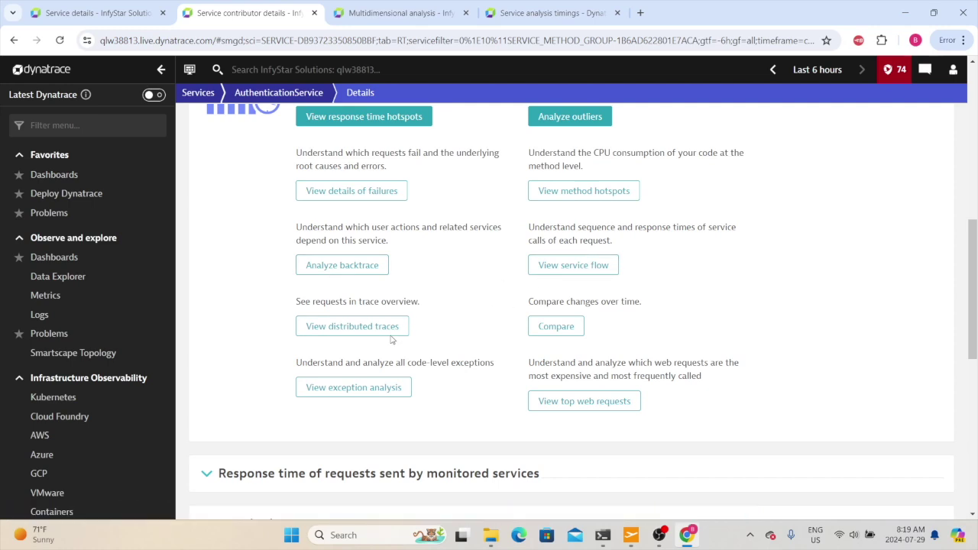
left_click(572, 328)
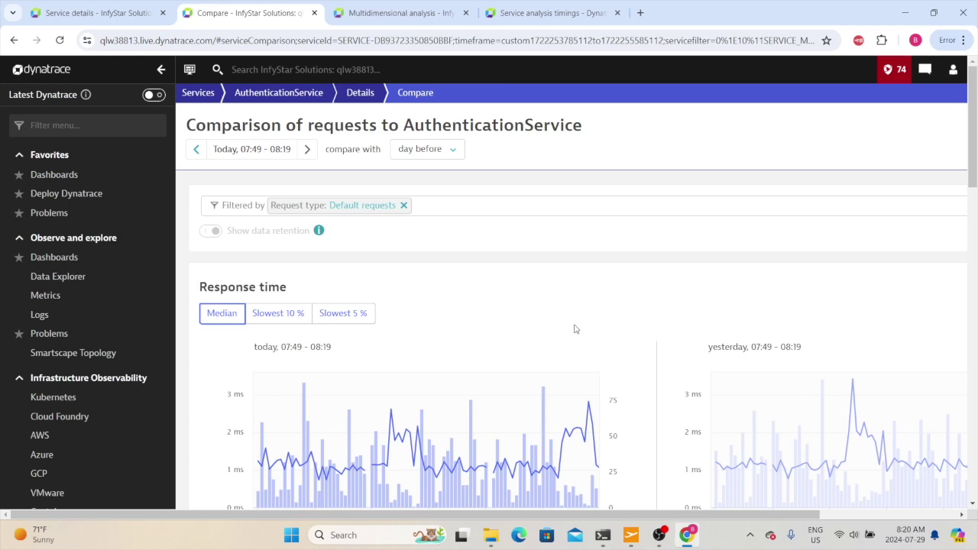
scroll(576, 329, "down", 1)
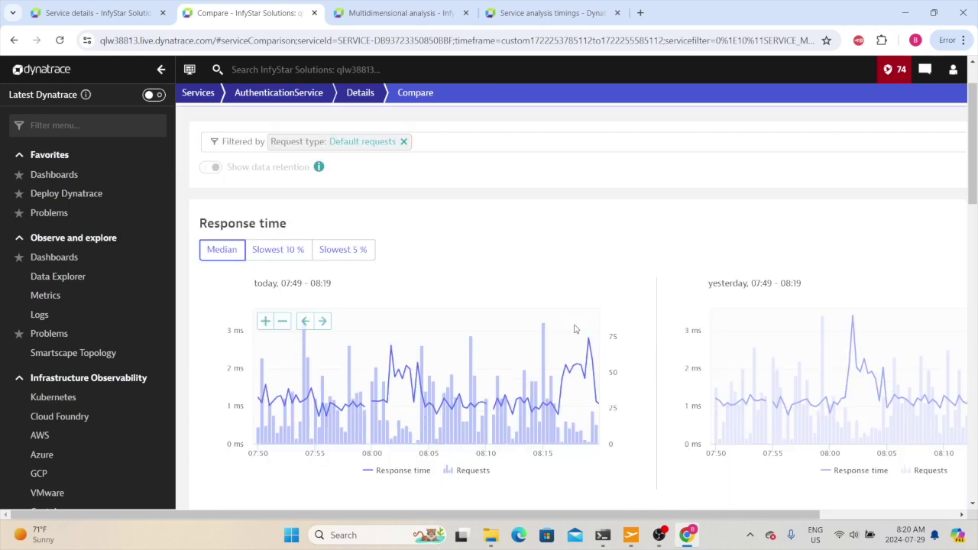
scroll(576, 329, "down", 7)
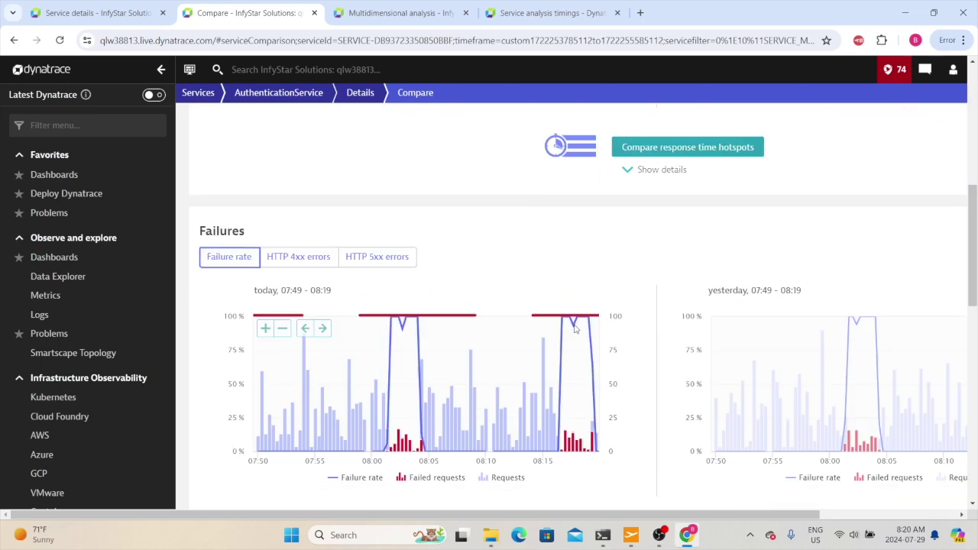
scroll(575, 328, "up", 6)
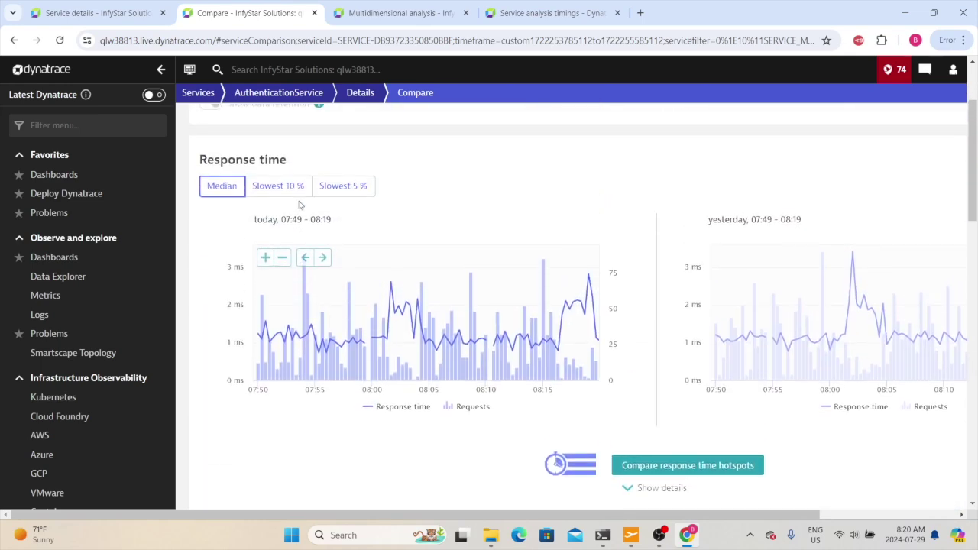
scroll(294, 216, "down", 3)
scroll(188, 321, "down", 7)
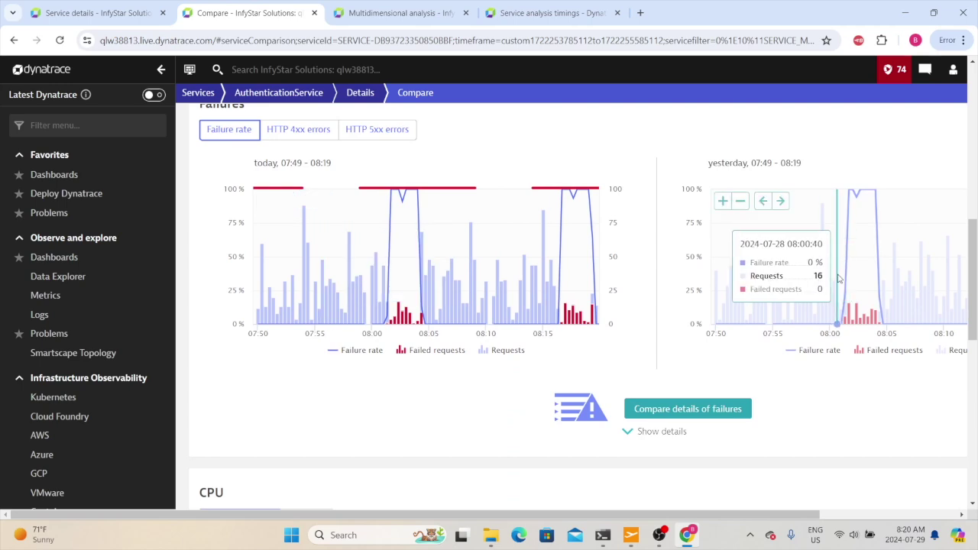
scroll(789, 280, "down", 3)
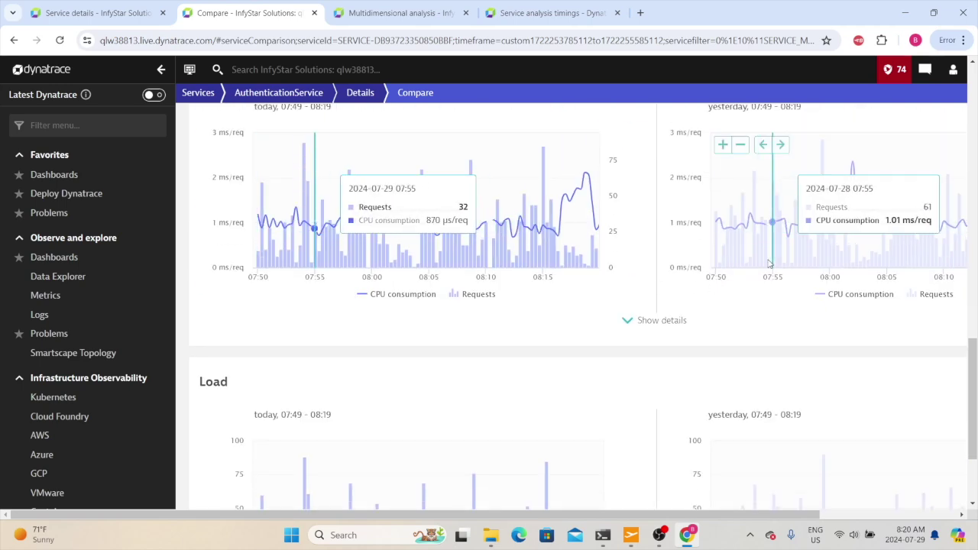
scroll(765, 267, "down", 2)
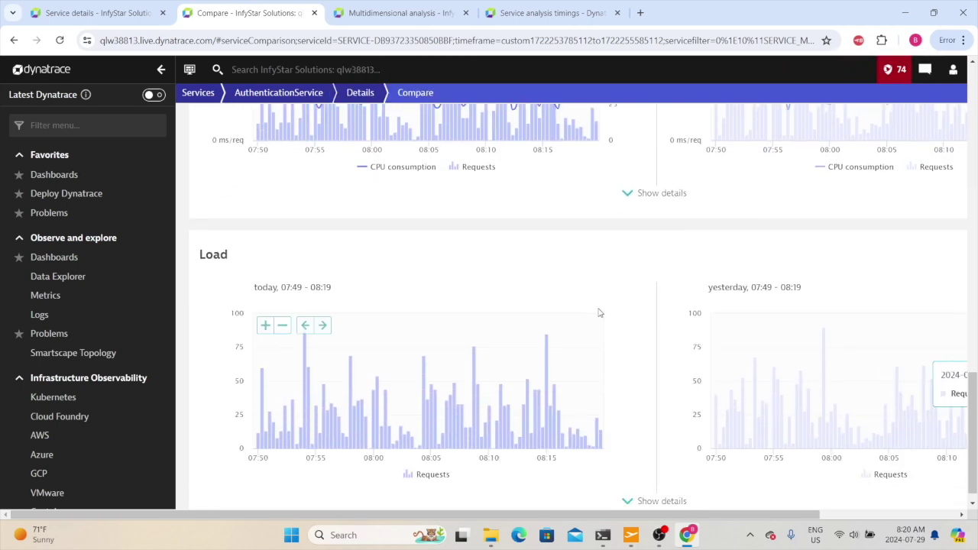
scroll(716, 350, "down", 1)
scroll(634, 344, "up", 15)
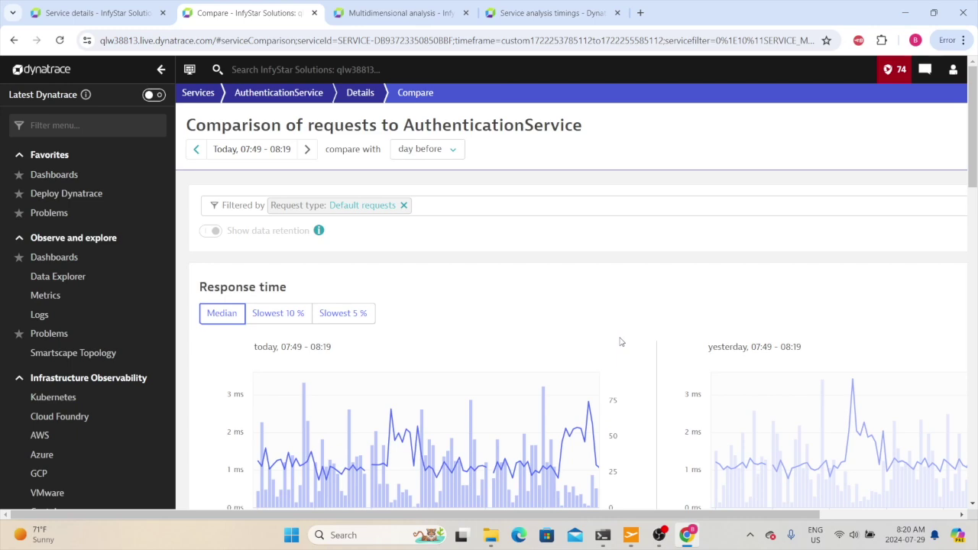
Go back to the service details, open the exception analysis and review the exception counts by class.
key("alt+Left")
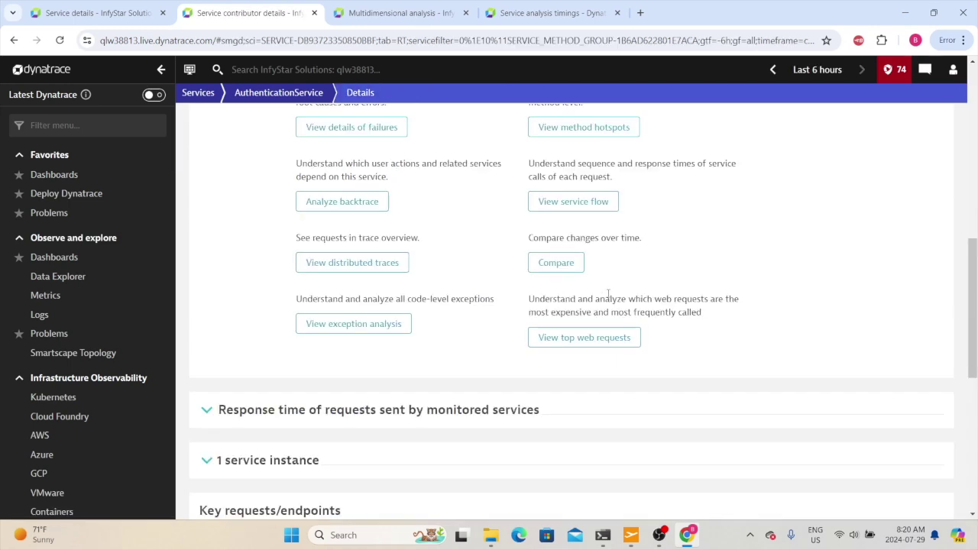
left_click(377, 324)
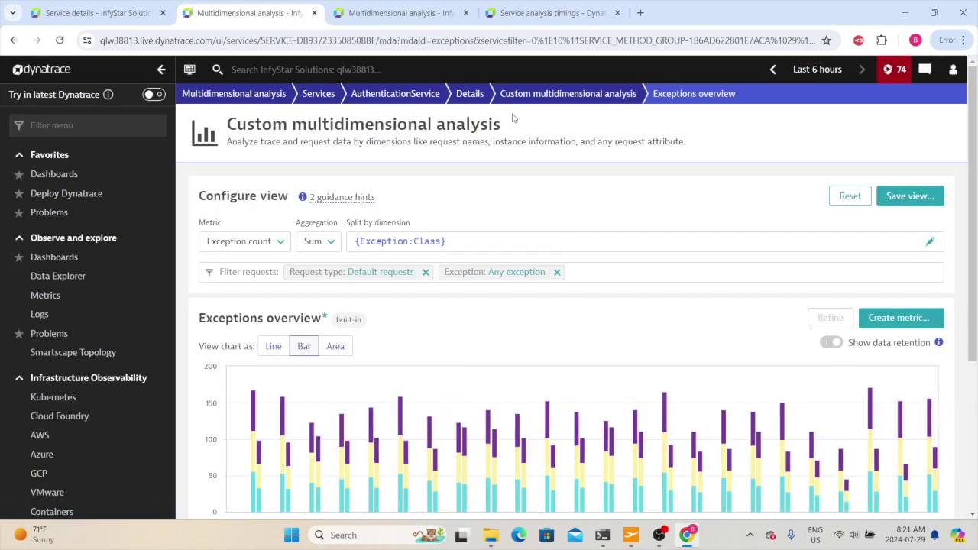
scroll(514, 118, "down", 3)
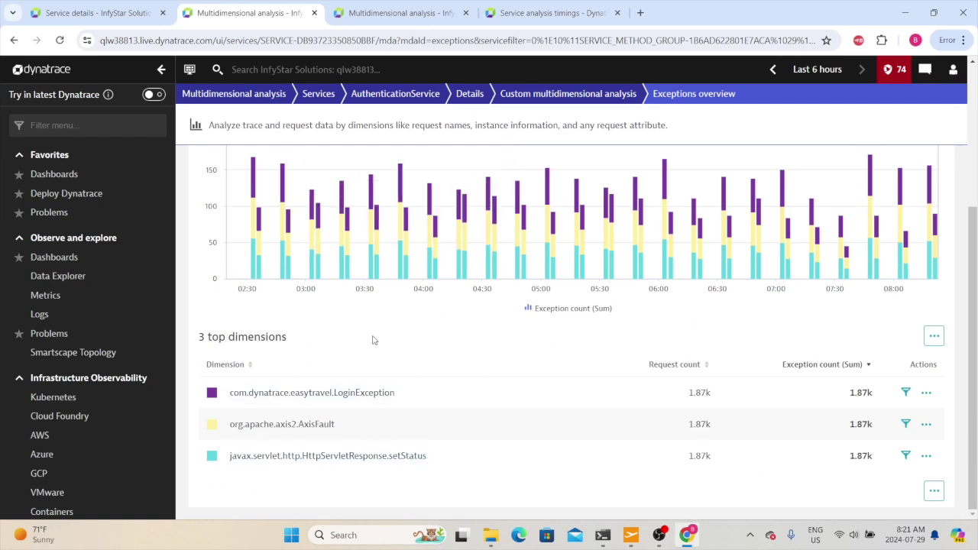
scroll(373, 340, "up", 3)
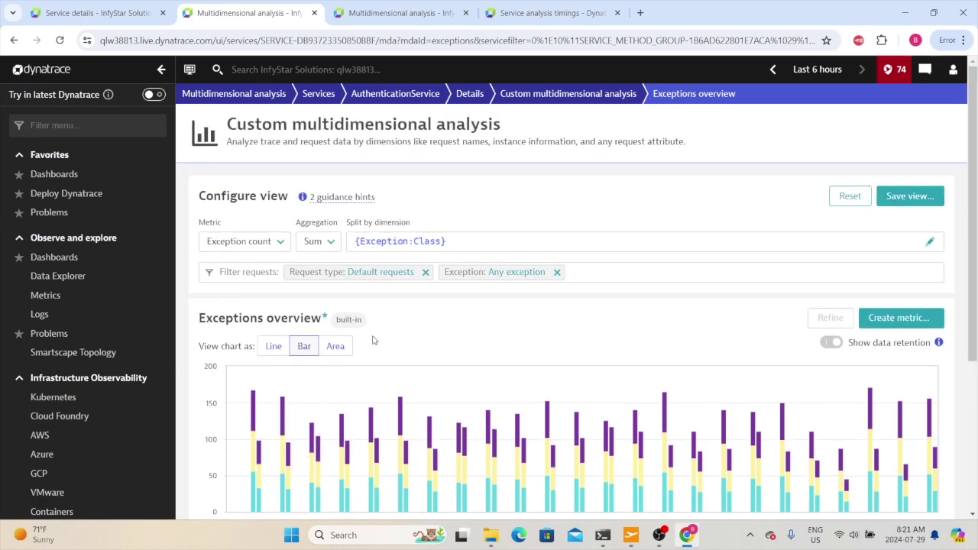
Go back to the service details and open the top web requests analysis to review request counts by name.
left_click(16, 42)
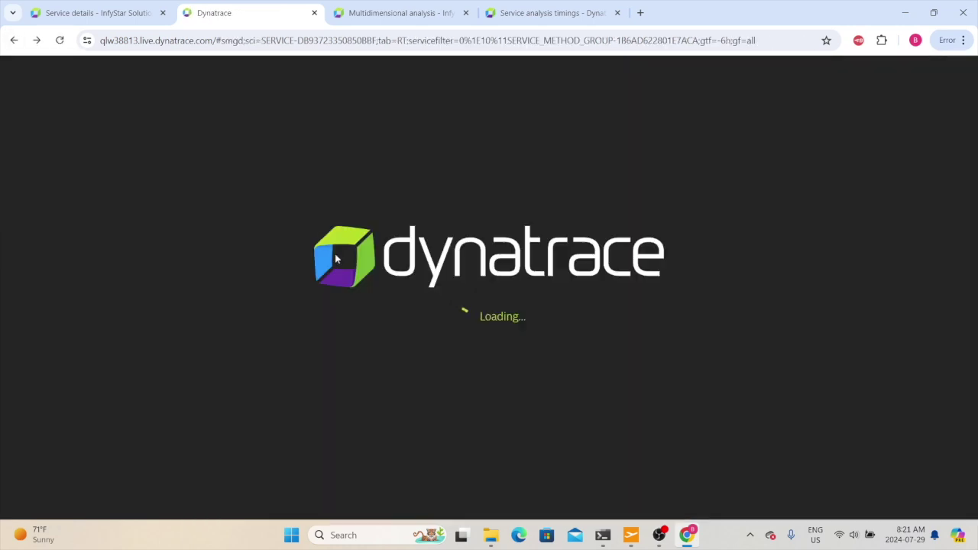
left_click(596, 277)
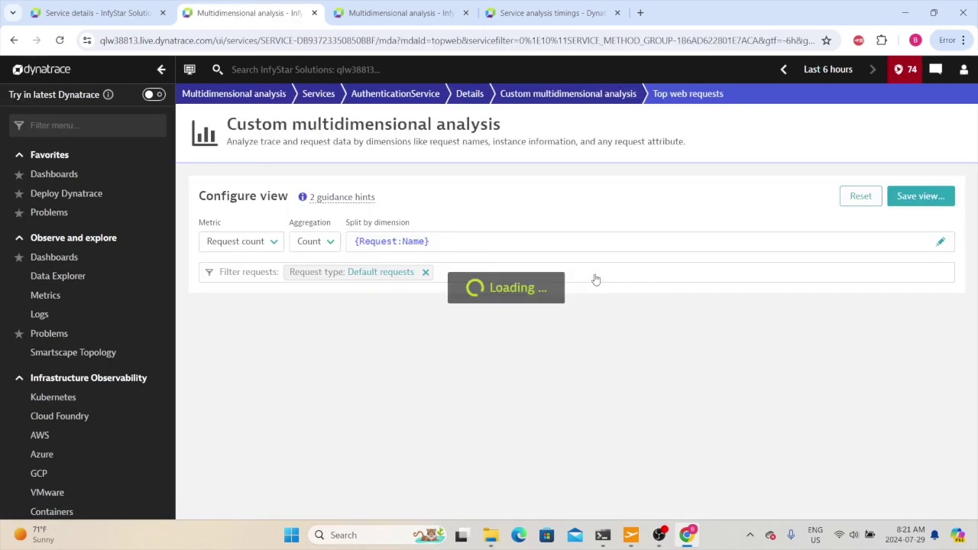
scroll(594, 282, "down", 5)
scroll(587, 284, "up", 5)
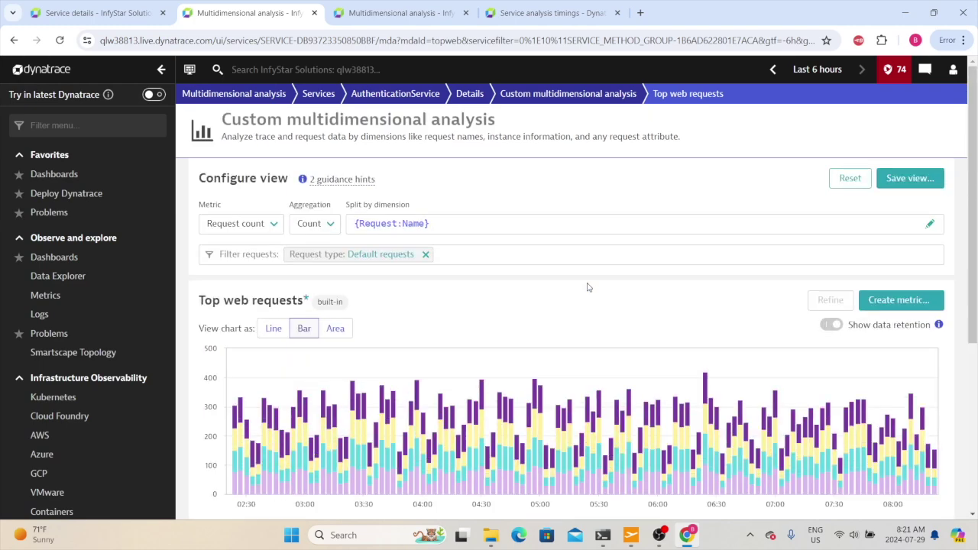
Review the top web requests chart and dimensions, and return to BookingService's details to look over its analysis options.
scroll(556, 292, "down", 5)
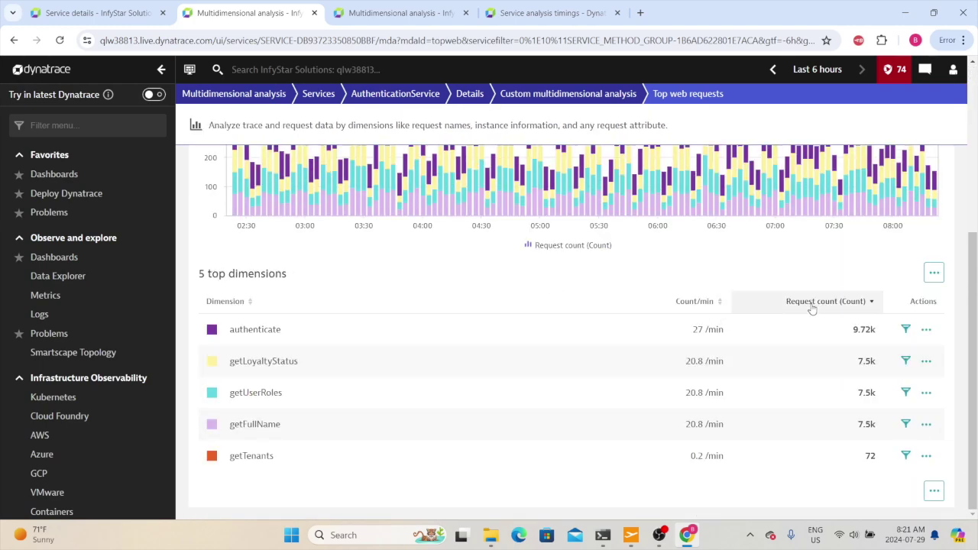
scroll(717, 310, "up", 2)
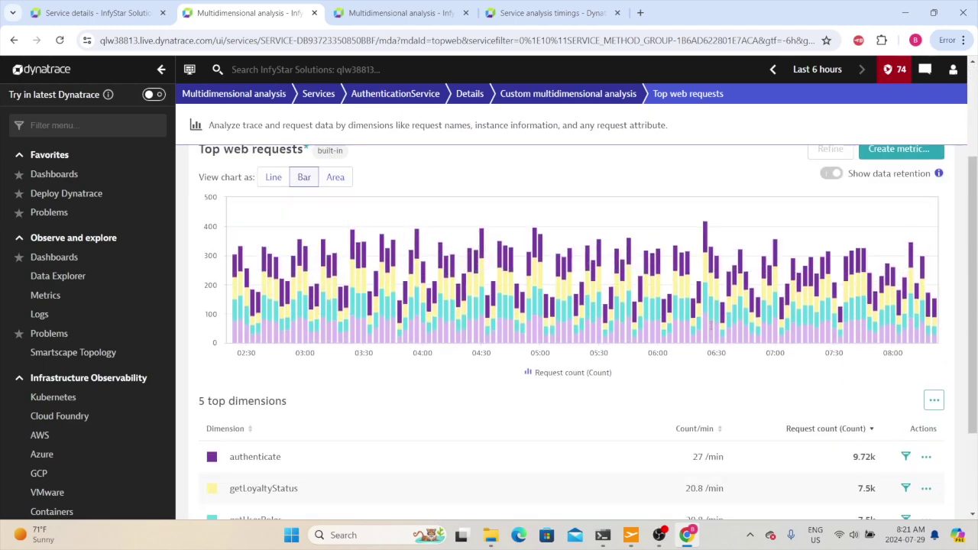
scroll(711, 329, "up", 3)
key("alt+Left")
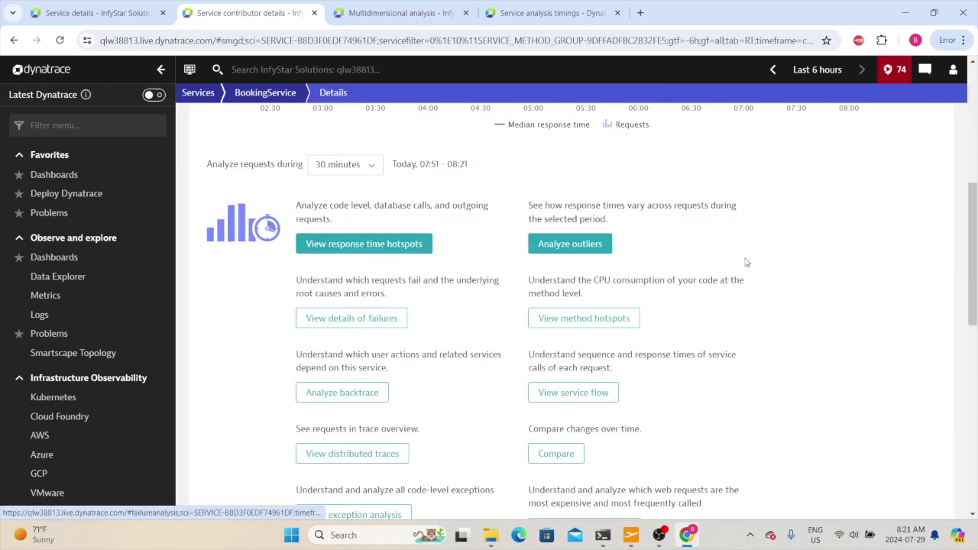
scroll(517, 270, "down", 1)
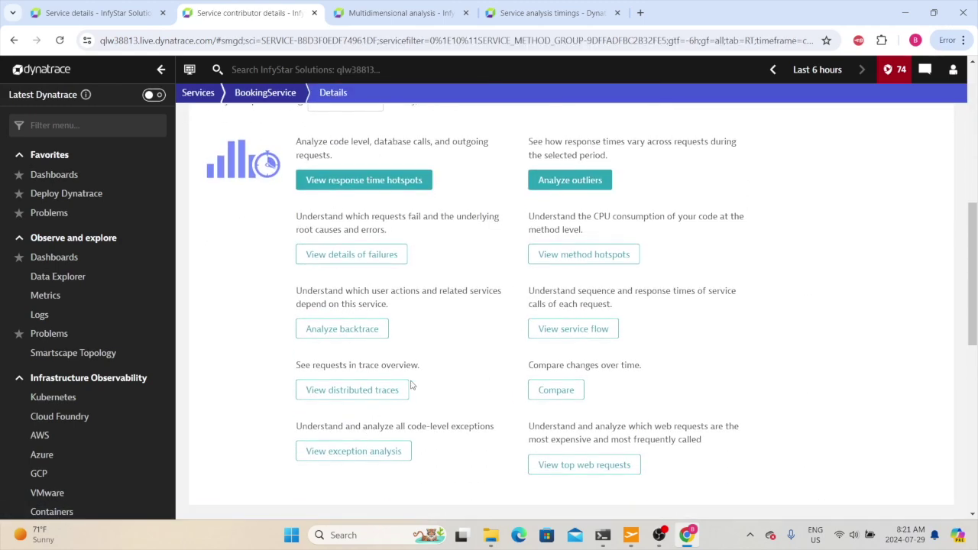
scroll(411, 386, "up", 5)
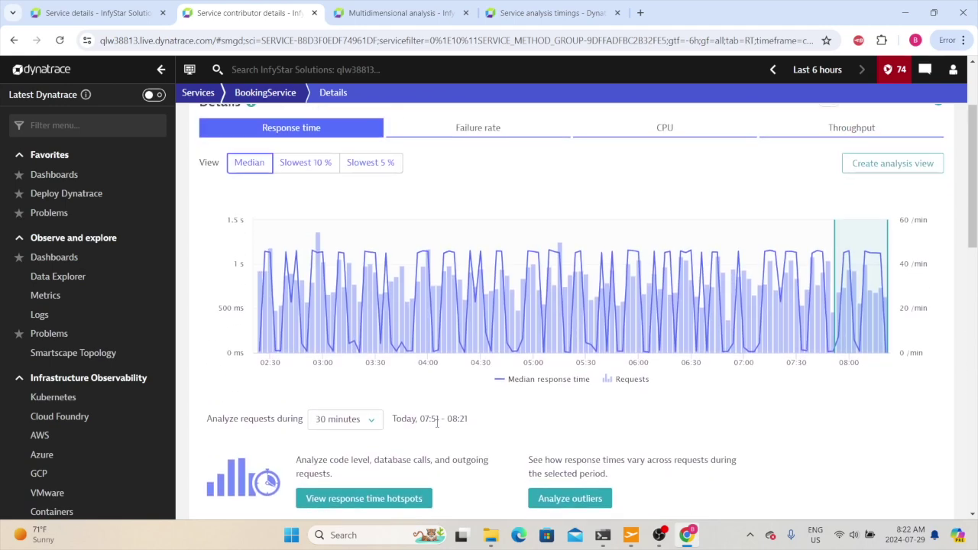
scroll(437, 422, "down", 5)
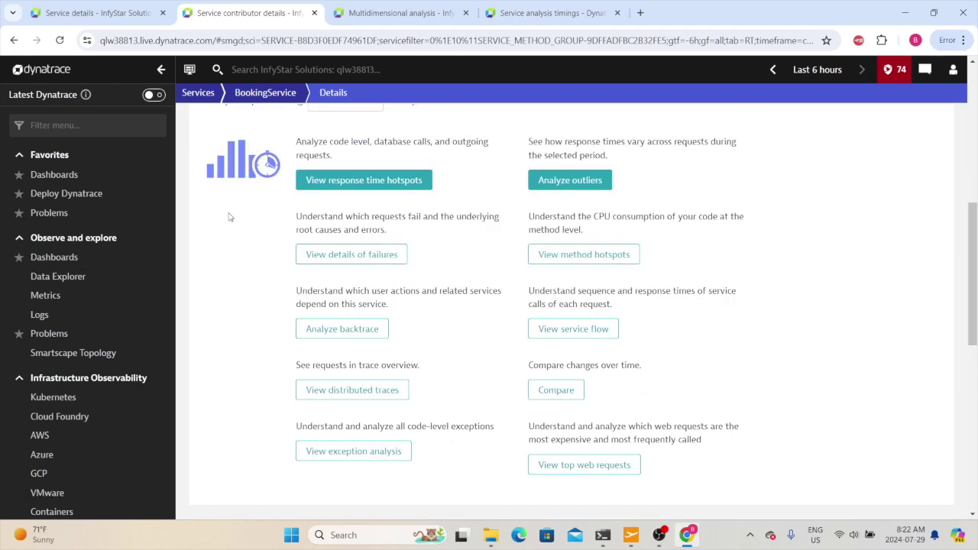
Expand the response time of requests sent by monitored services and the service instance section, and inspect the listed instance.
scroll(250, 453, "down", 5)
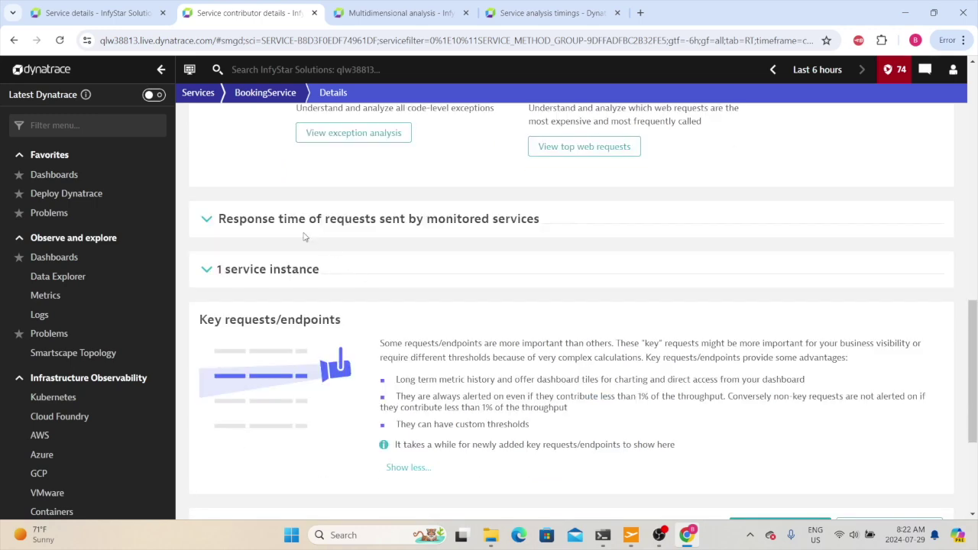
left_click(207, 222)
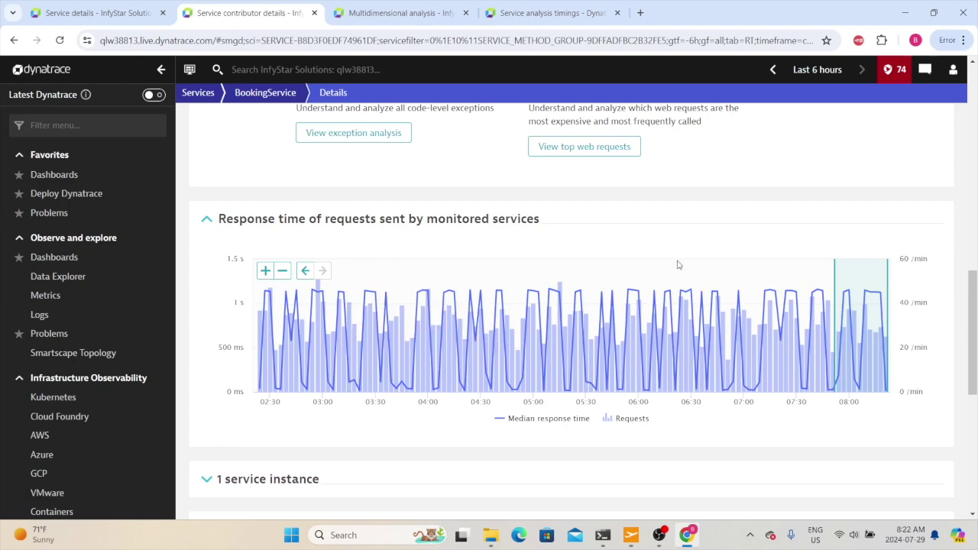
scroll(811, 344, "down", 3)
left_click(206, 289)
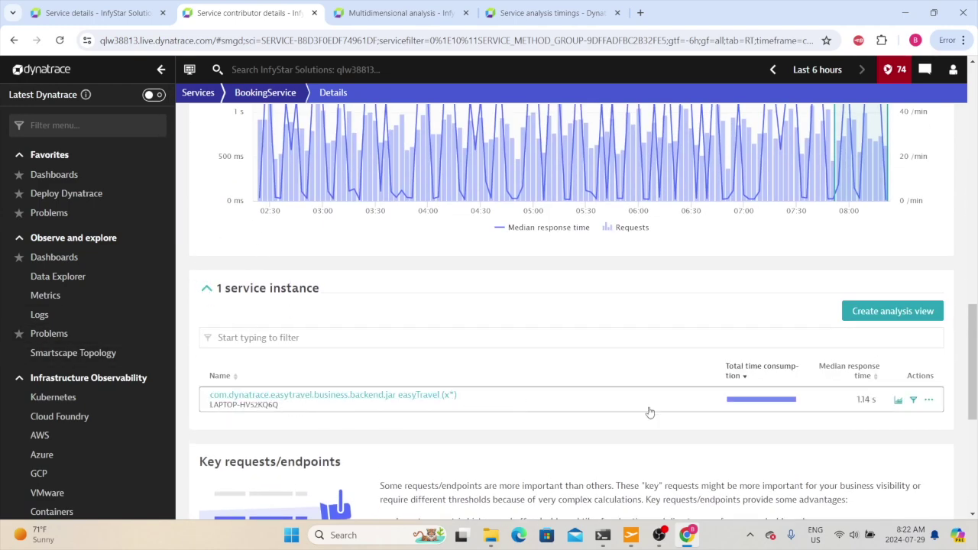
mouse_move(283, 412)
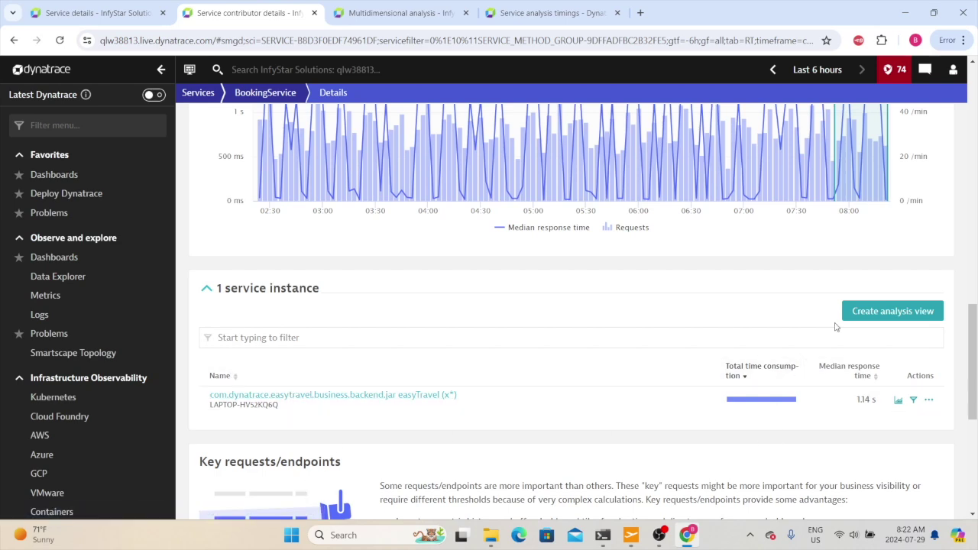
Switch BookingService's details to throughput and inspect the service instance's total and processed requests.
scroll(835, 327, "up", 5)
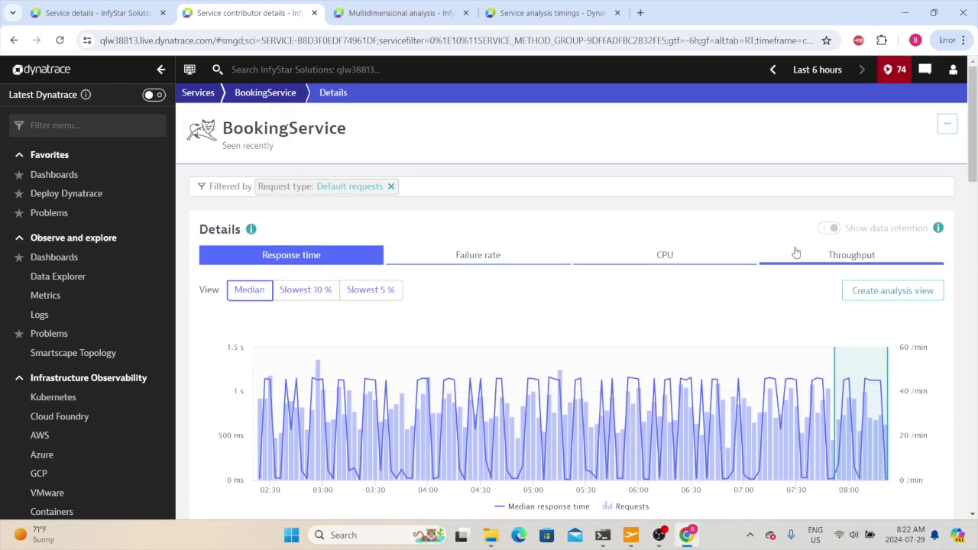
left_click(817, 260)
scroll(817, 265, "down", 5)
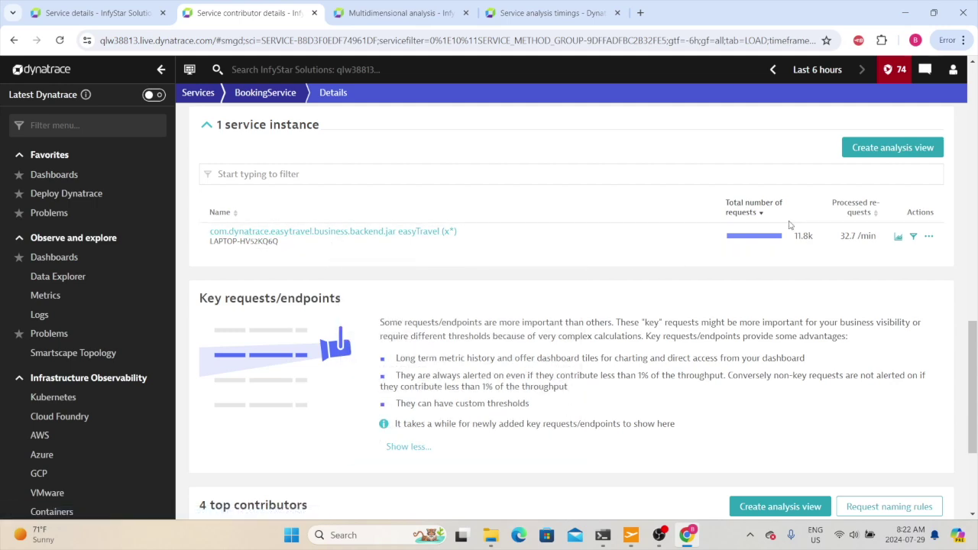
mouse_move(751, 240)
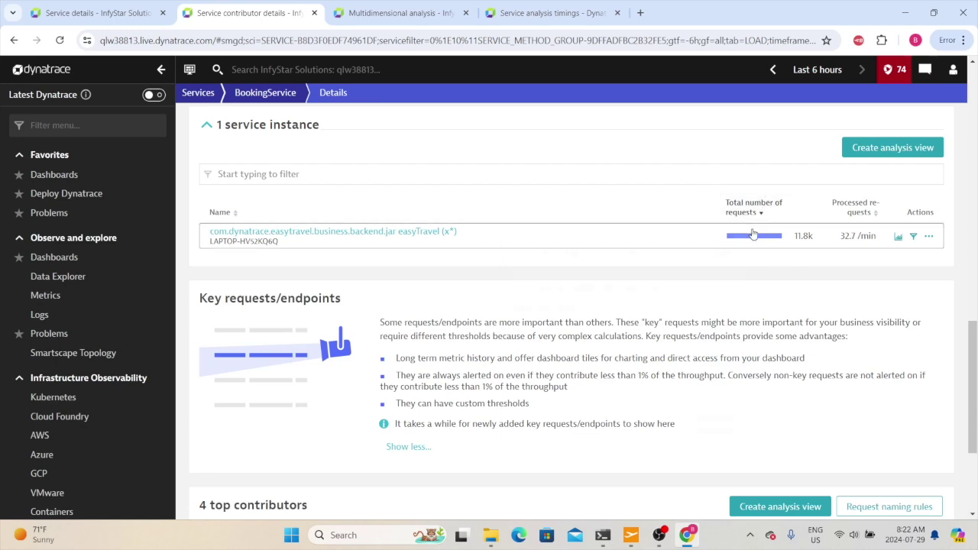
mouse_move(799, 244)
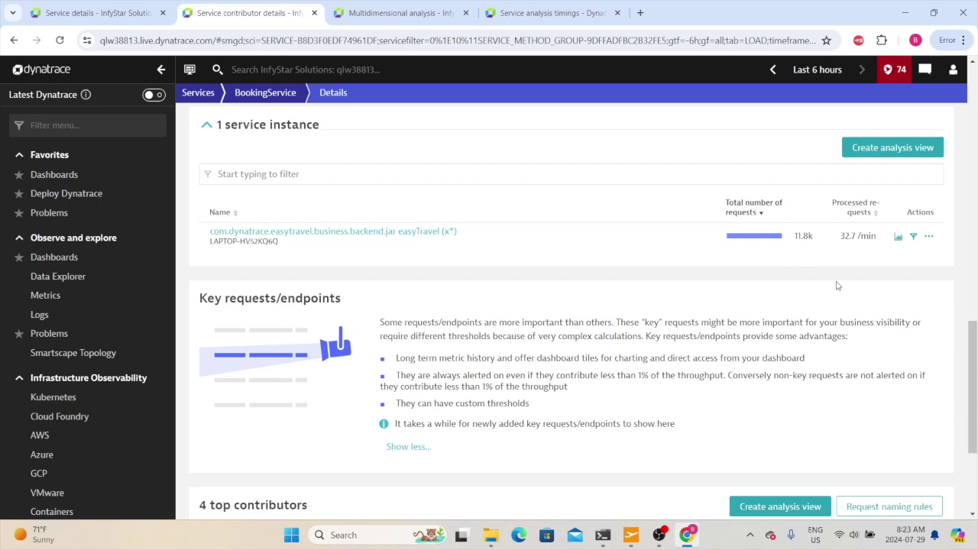
mouse_move(806, 251)
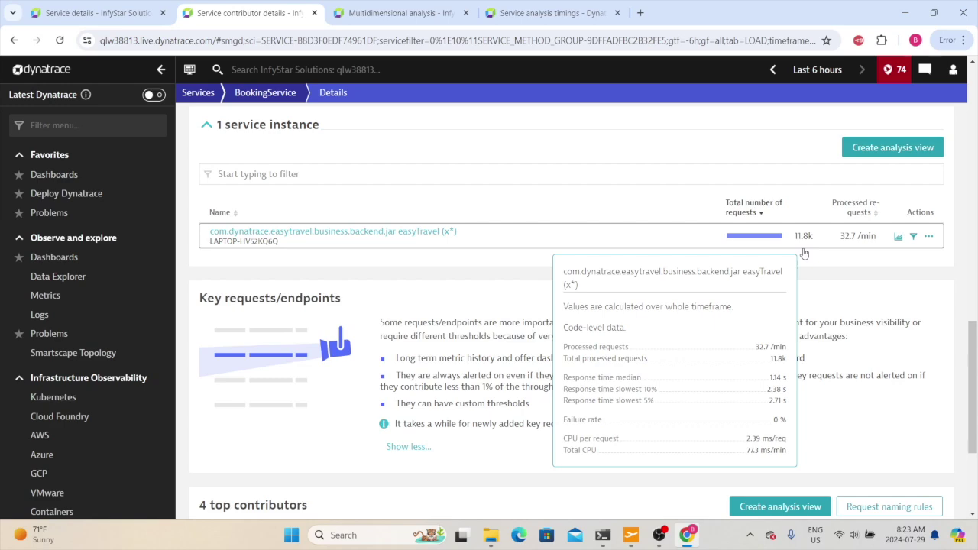
Examine the key requests/endpoints section and the top contributors' request totals and processing rates.
scroll(658, 275, "down", 2)
scroll(459, 268, "up", 2)
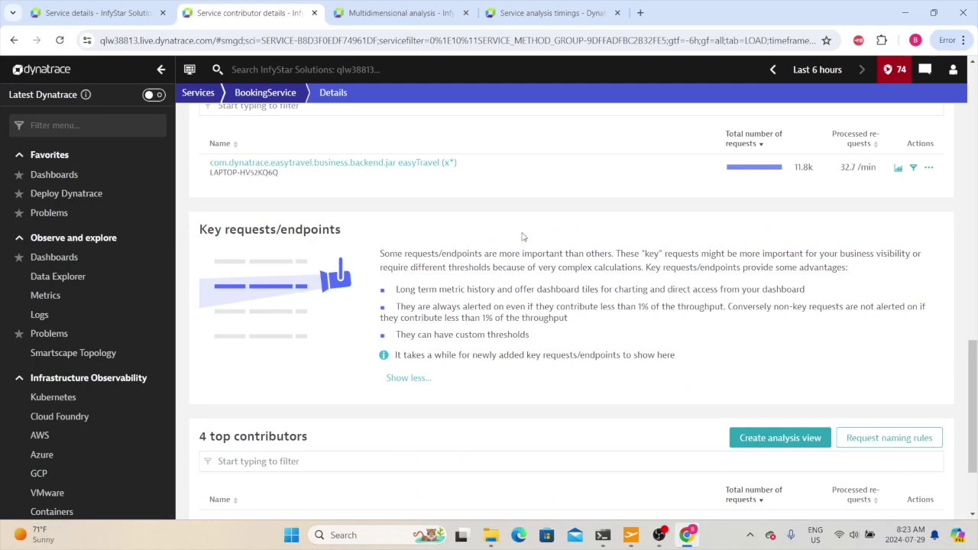
scroll(331, 453, "down", 2)
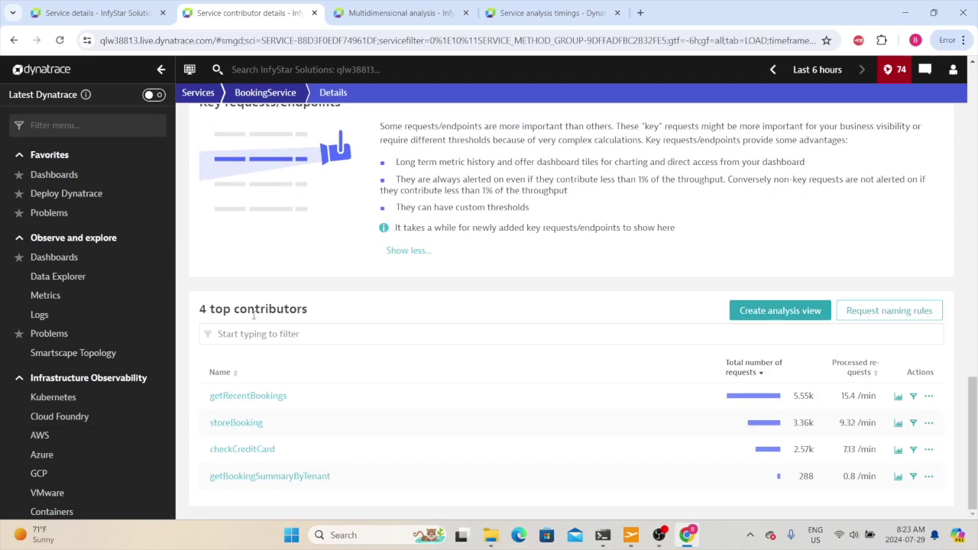
scroll(300, 273, "up", 5)
scroll(280, 433, "down", 5)
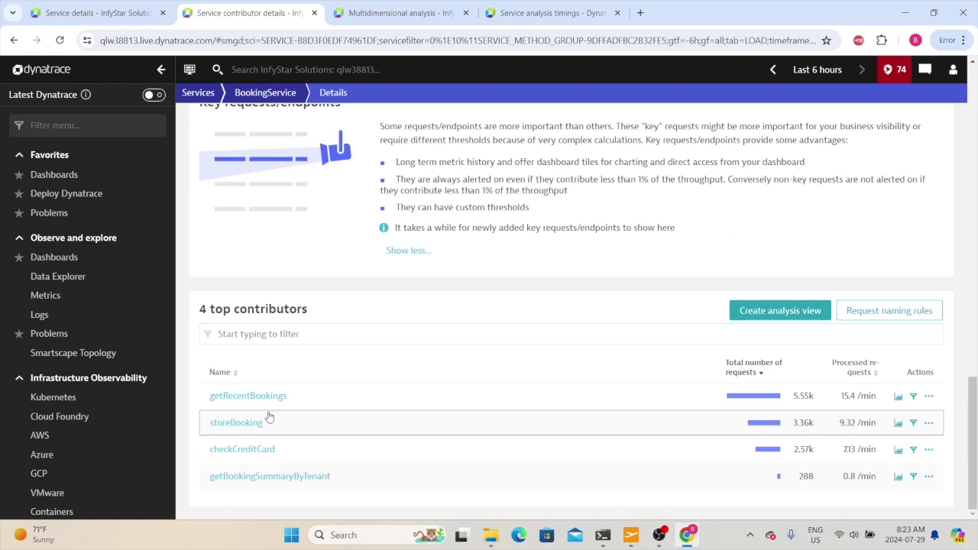
scroll(273, 518, "up", 1)
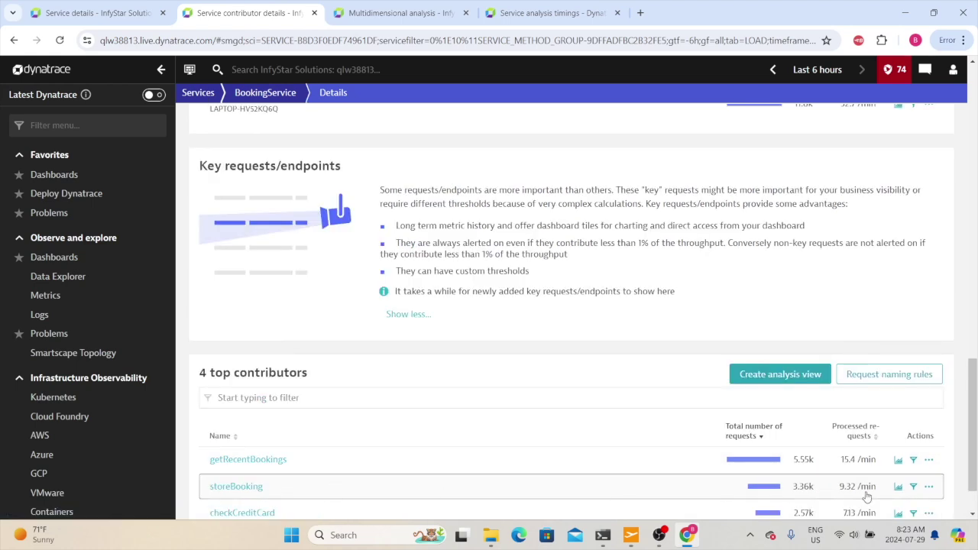
Filter BookingService by the storeBooking request and mark it as a key request.
mouse_move(237, 487)
left_click(913, 486)
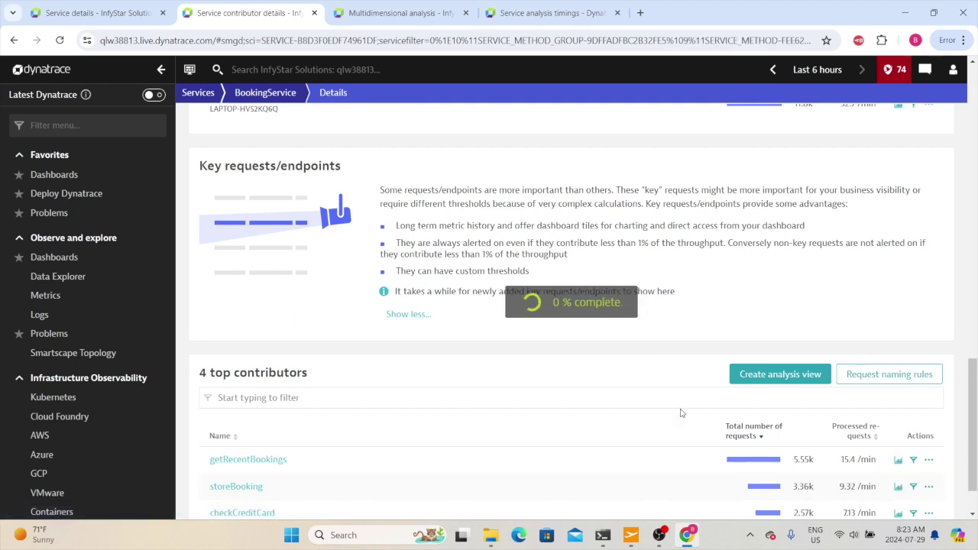
left_click(948, 124)
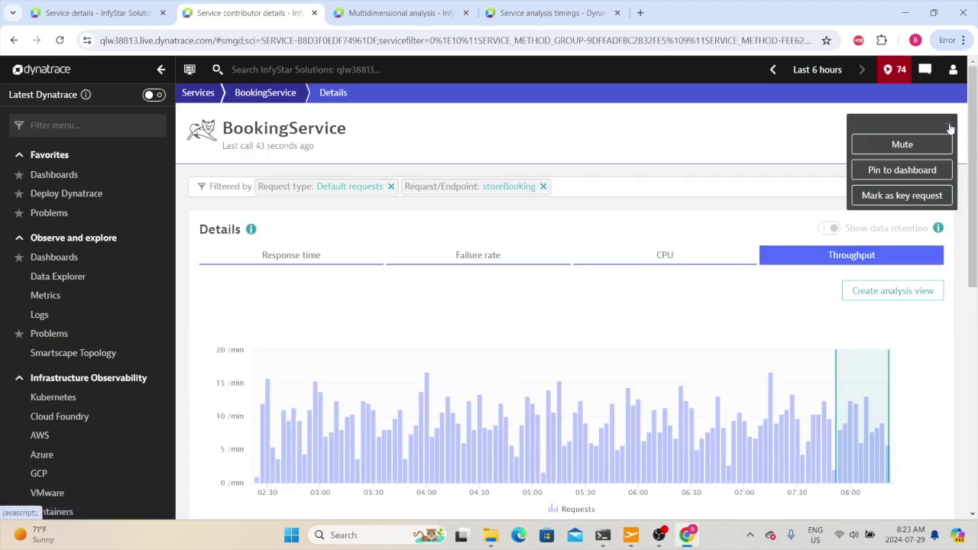
left_click(885, 198)
scroll(688, 267, "down", 6)
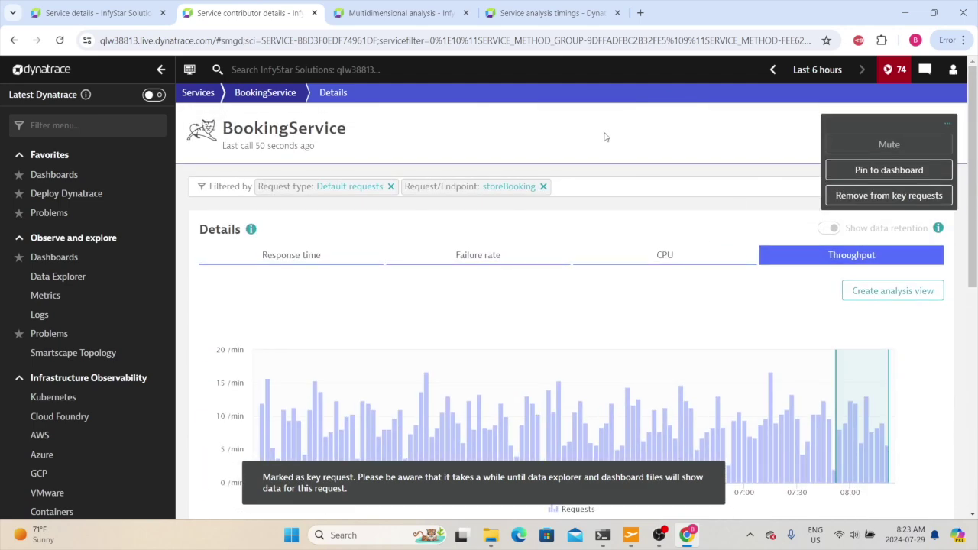
Clear the storeBooking filter and review the request's entry in the key requests list and among the top contributors.
left_click(542, 186)
left_click_drag(197, 221, 320, 222)
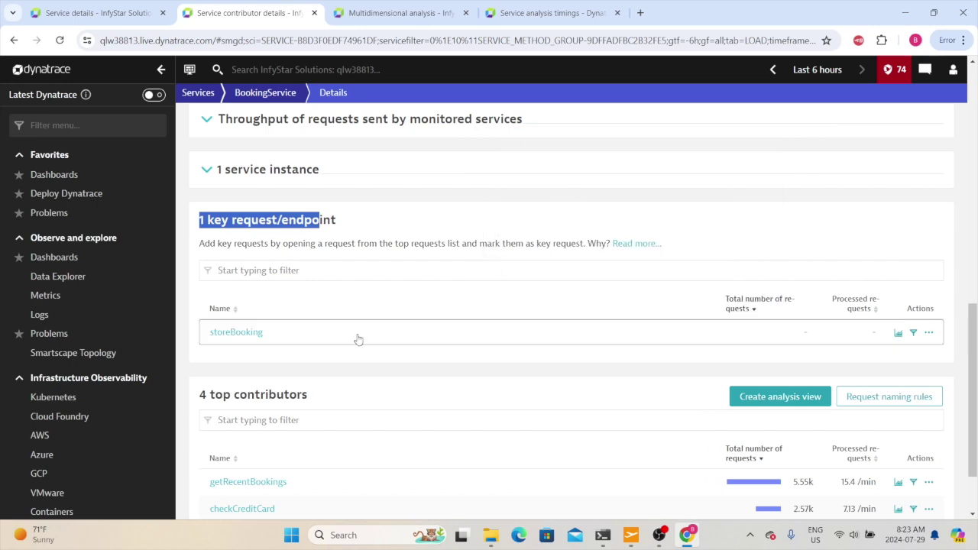
mouse_move(256, 345)
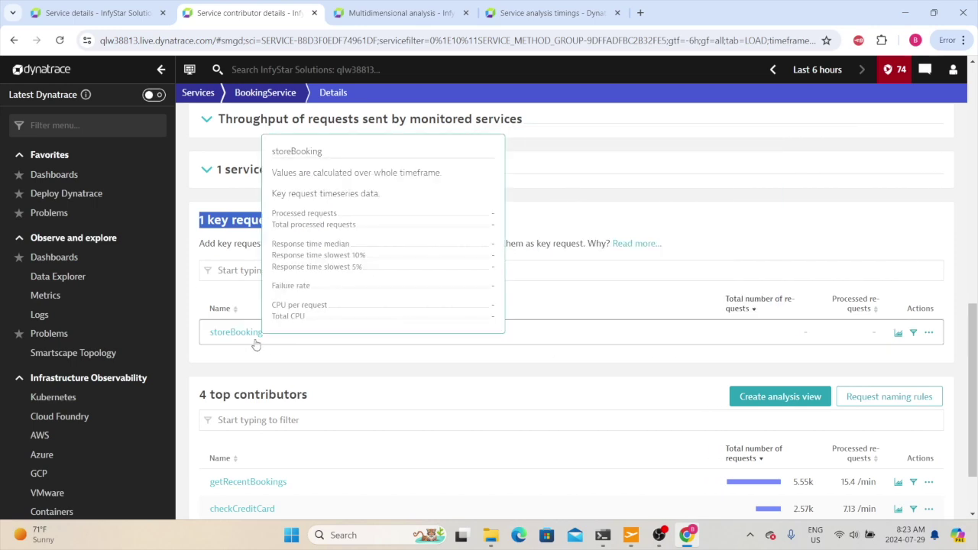
mouse_move(305, 348)
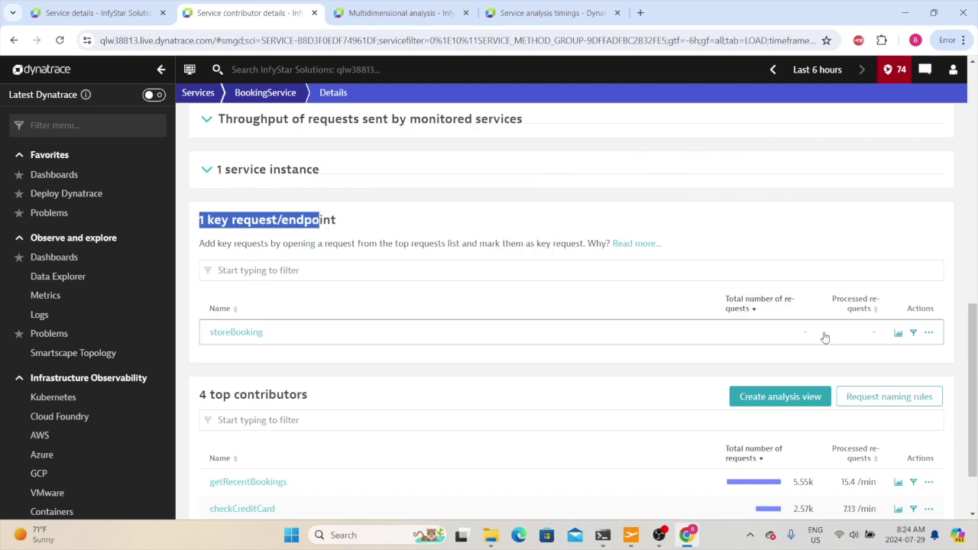
mouse_move(806, 338)
scroll(464, 268, "up", 1)
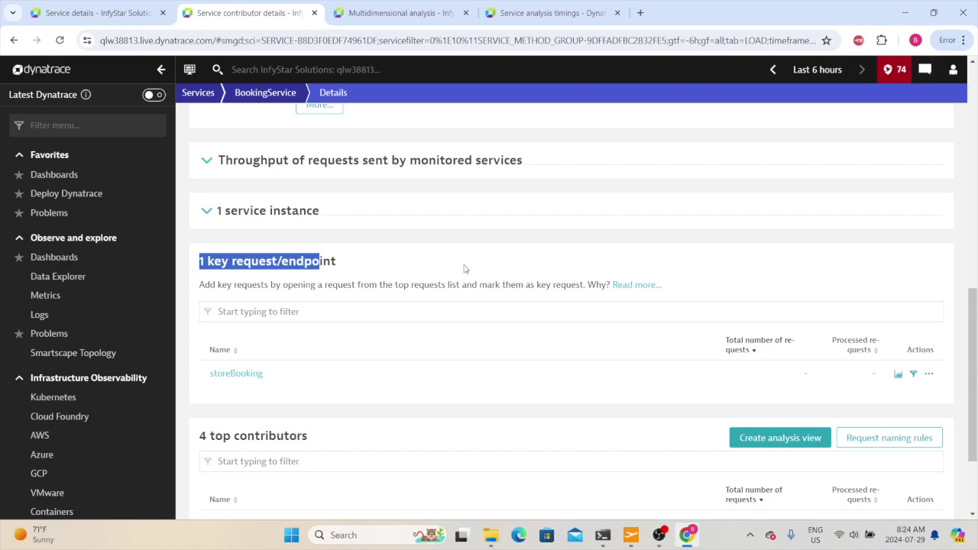
scroll(813, 364, "up", 10)
scroll(812, 364, "down", 12)
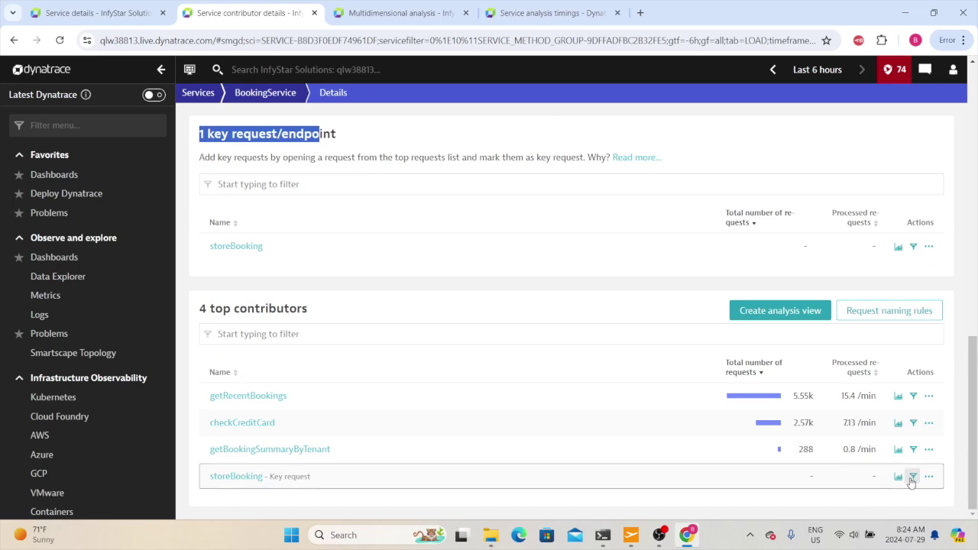
Filter by storeBooking again, remove it from the key requests and clear the filter.
left_click(912, 478)
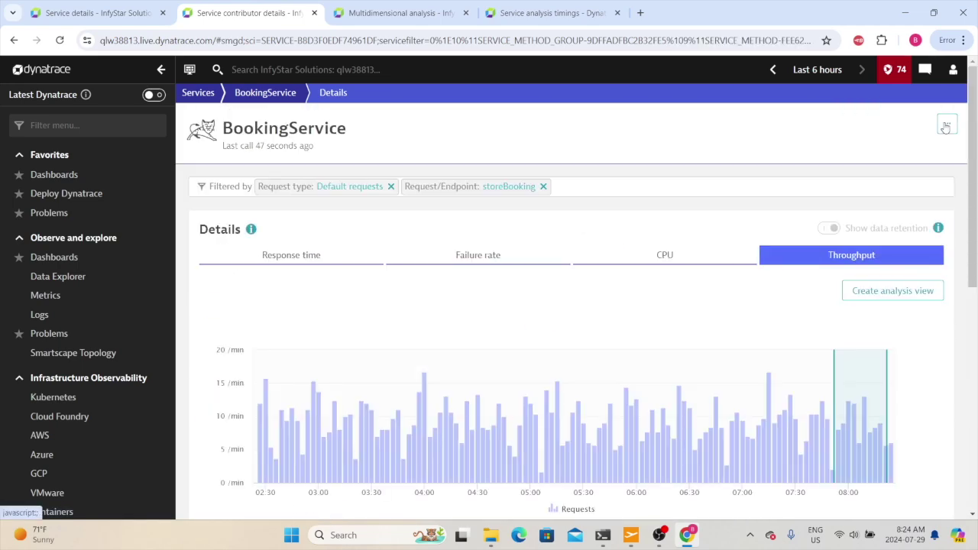
left_click(945, 127)
left_click(886, 196)
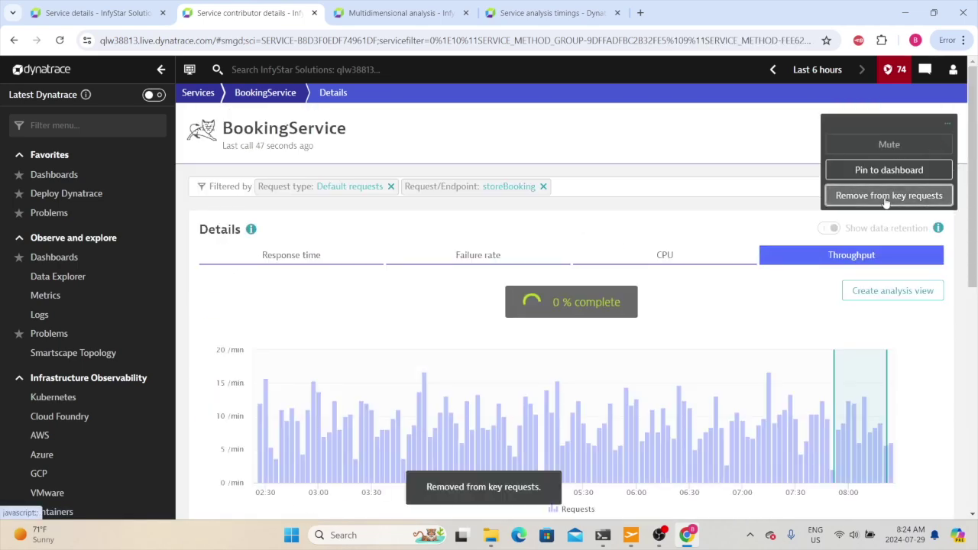
left_click(545, 187)
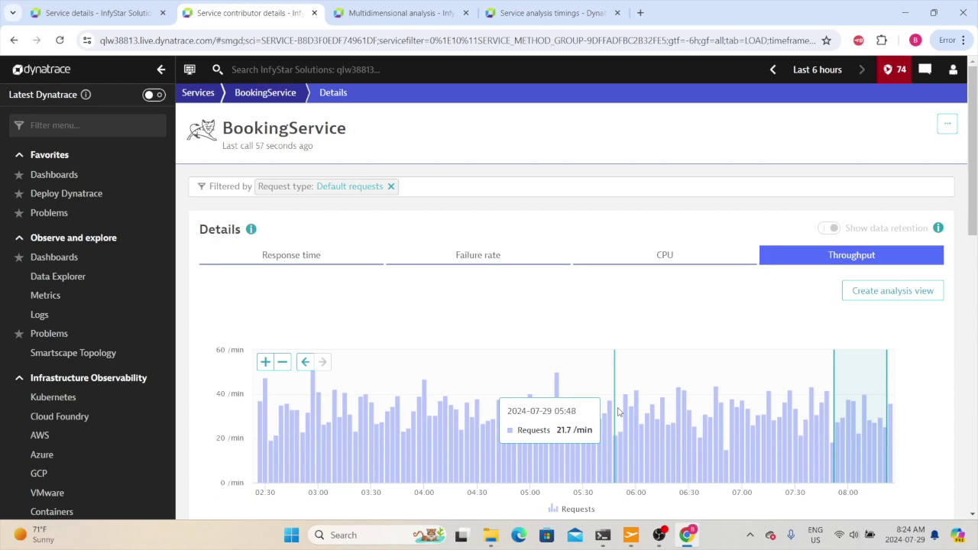
Read the advantages of key requests/endpoints on BookingService's details, then collapse and reopen the explanation.
scroll(642, 413, "down", 10)
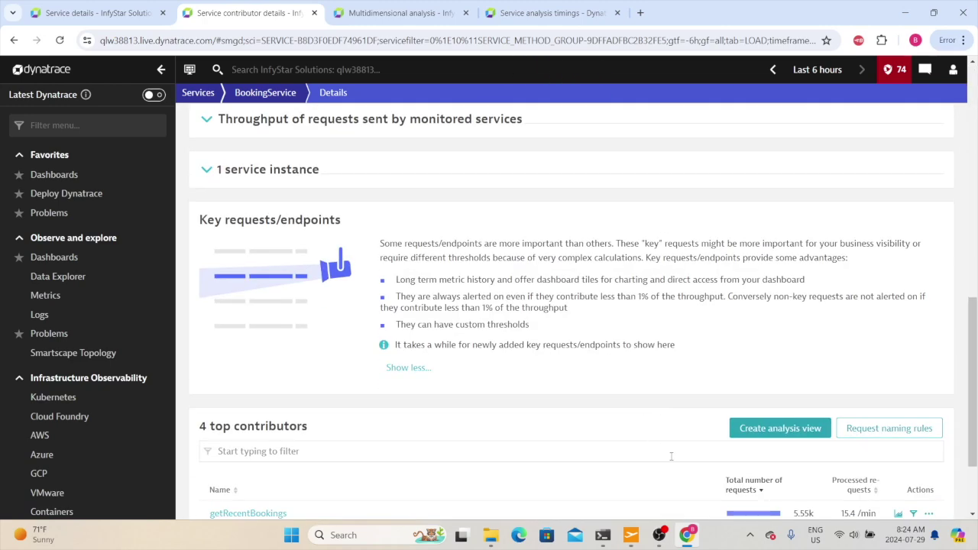
left_click_drag(383, 235, 668, 346)
left_click(392, 272)
left_click_drag(393, 280, 598, 291)
left_click_drag(395, 297, 642, 297)
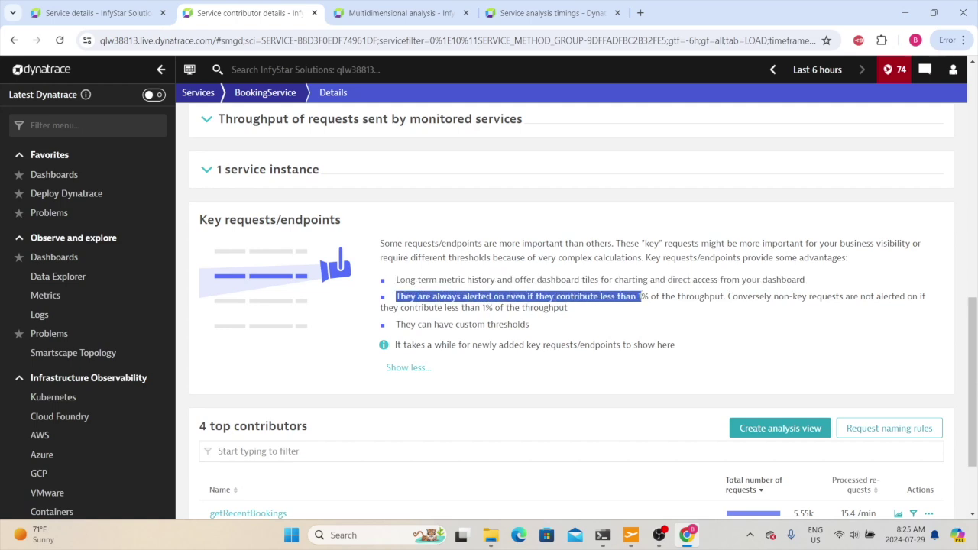
left_click_drag(529, 337, 369, 278)
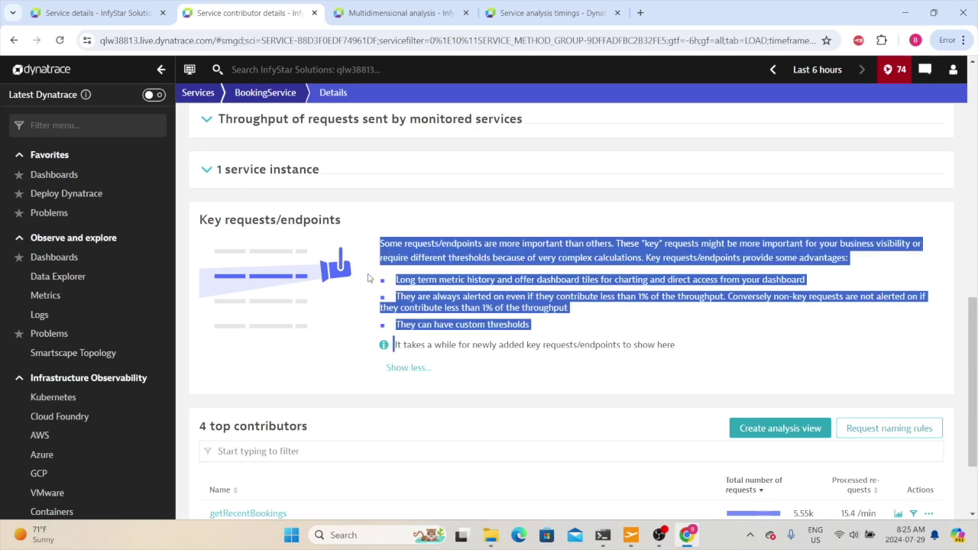
left_click(408, 367)
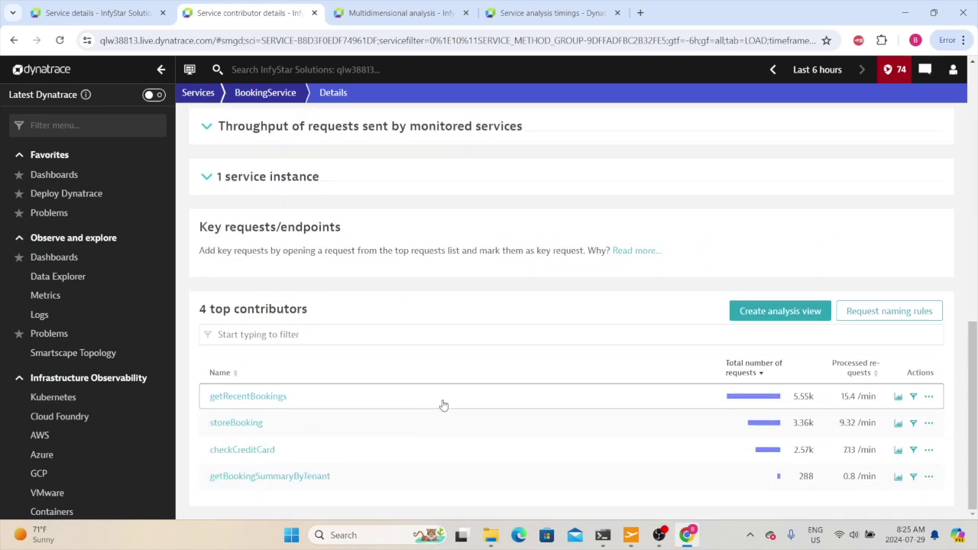
left_click(623, 250)
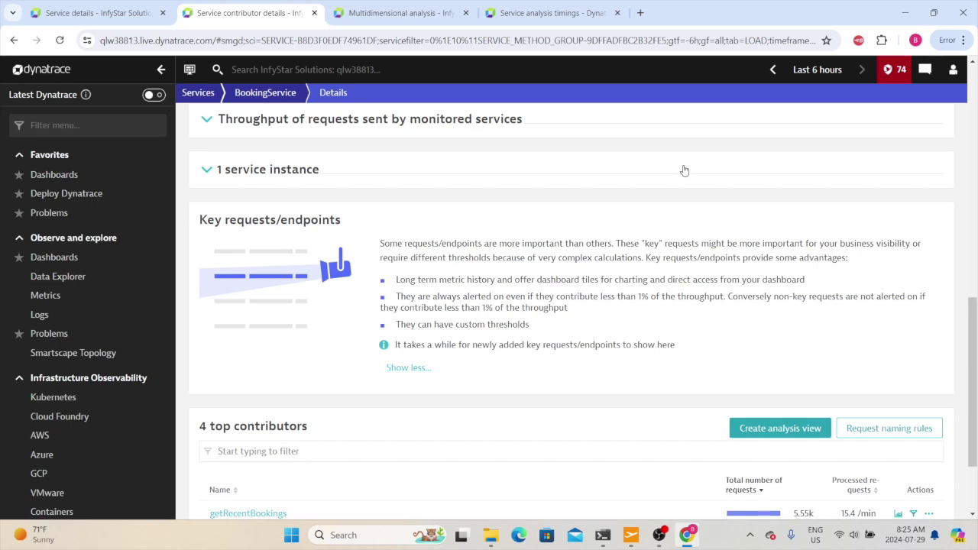
Return to BookingService's overview and switch it to the new page design.
scroll(685, 170, "up", 15)
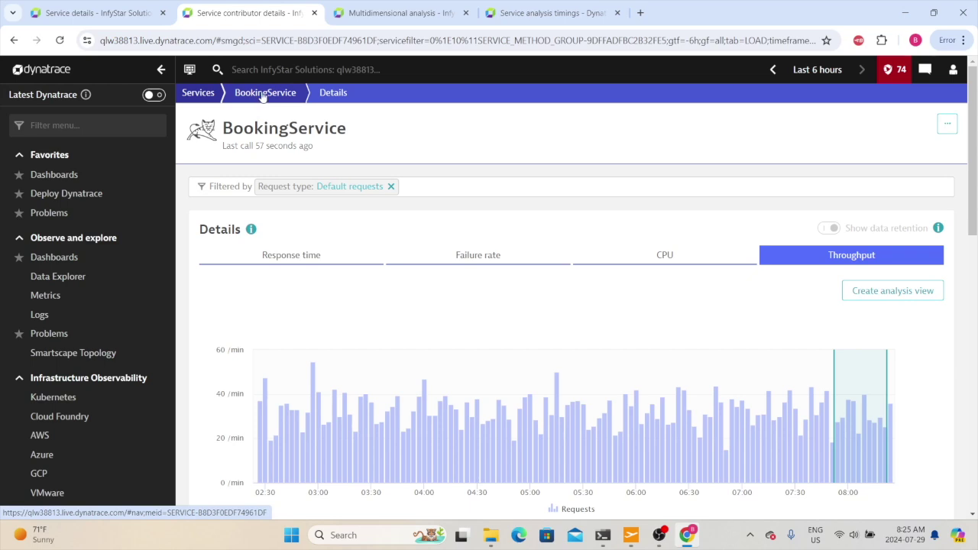
left_click(263, 95)
scroll(298, 216, "down", 1)
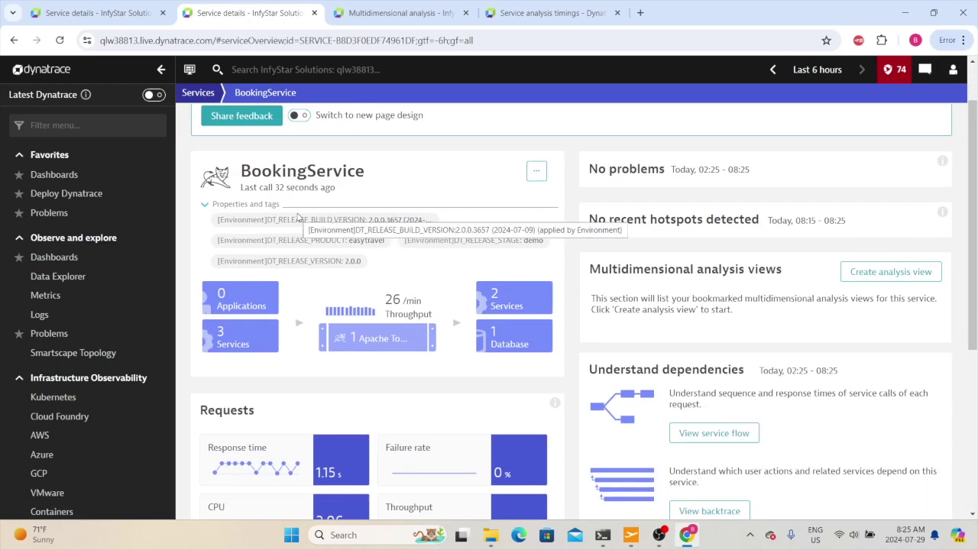
scroll(327, 201, "up", 1)
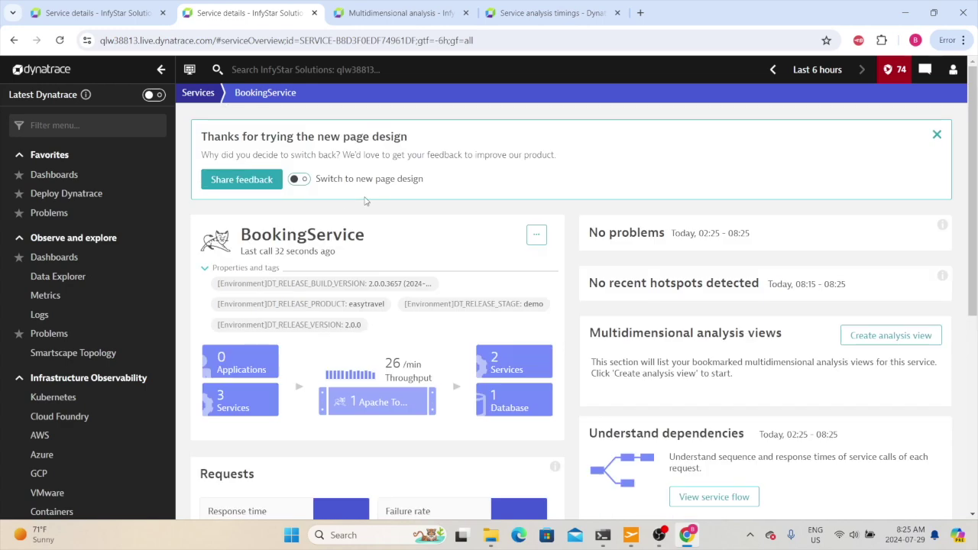
left_click(300, 180)
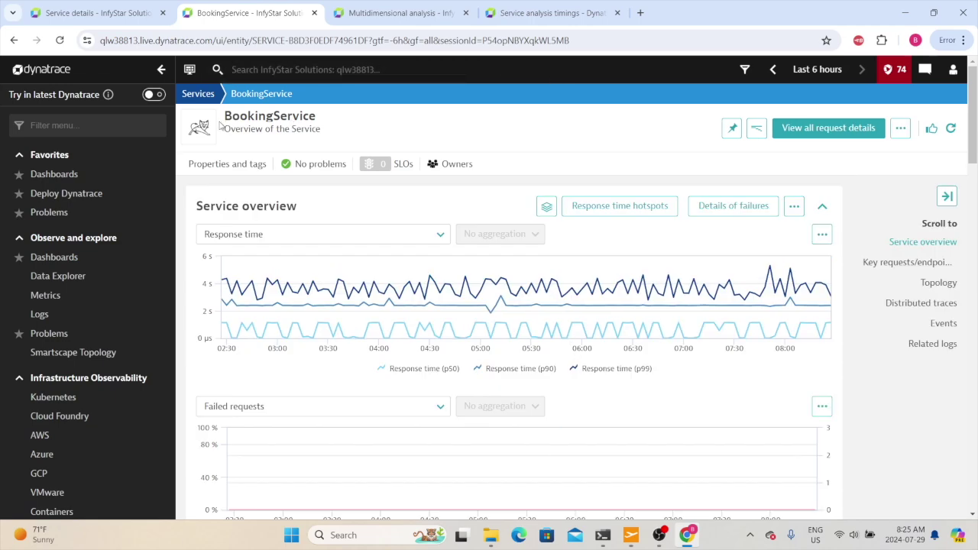
View BookingService's properties and tags, then close their details.
left_click_drag(227, 111, 350, 144)
left_click(233, 166)
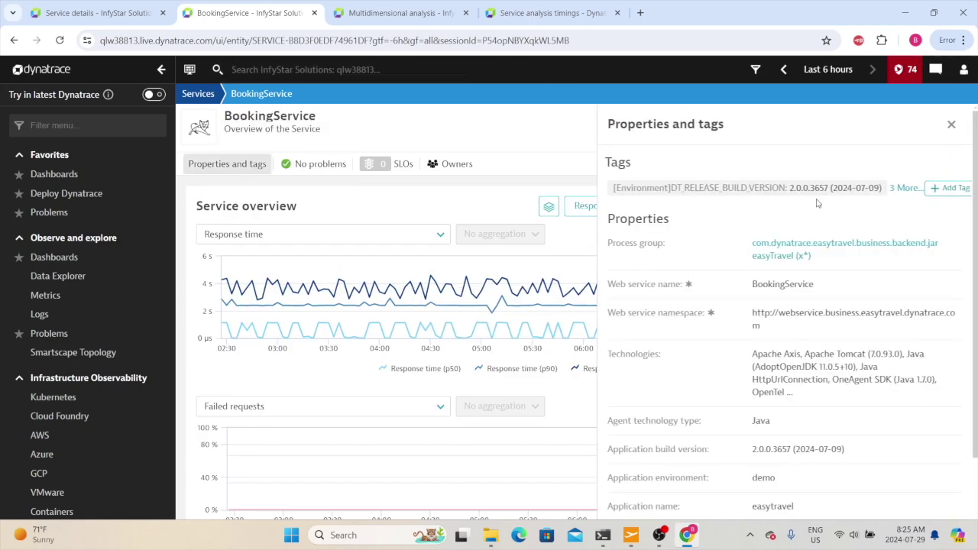
left_click(472, 125)
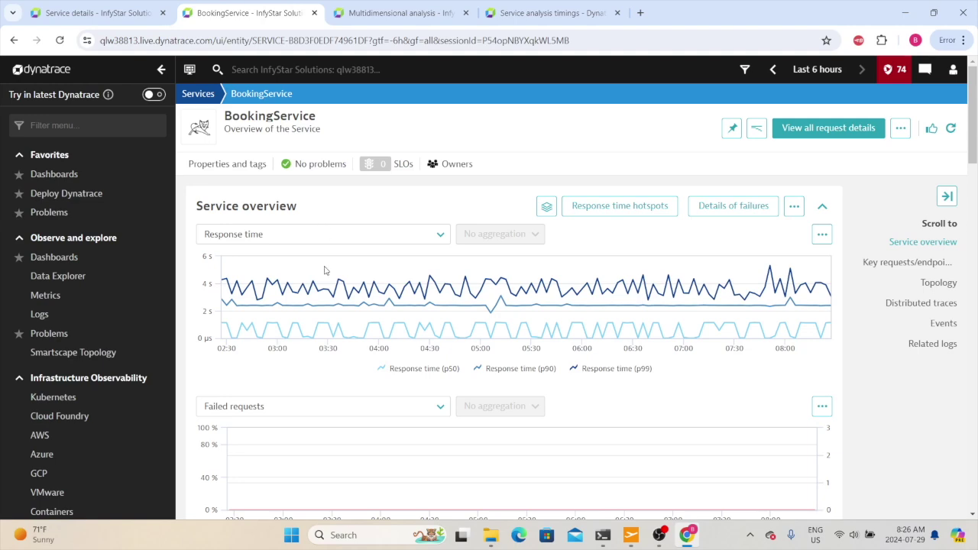
Review BookingService's response time, failed requests and throughput charts and its key requests/endpoints section.
scroll(311, 305, "down", 1)
scroll(277, 332, "up", 1)
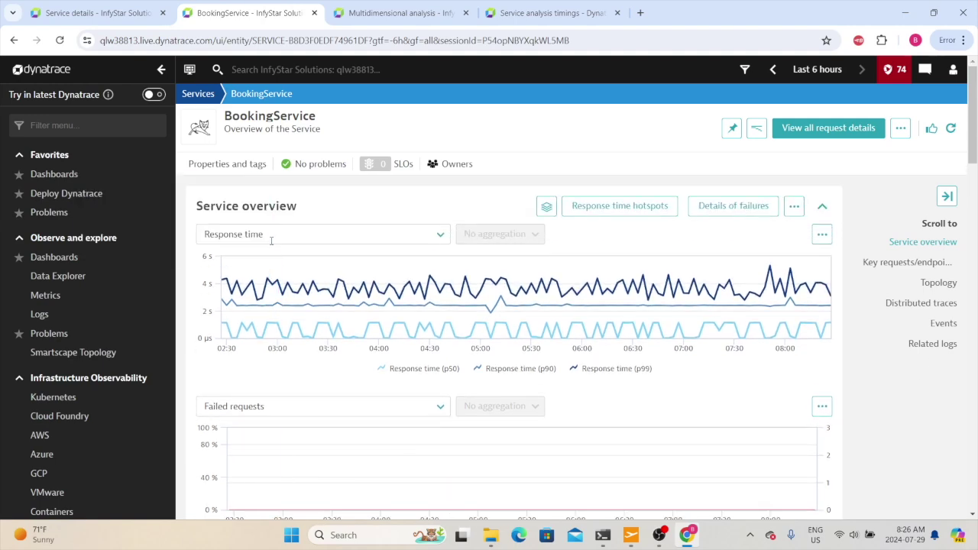
scroll(258, 354, "down", 4)
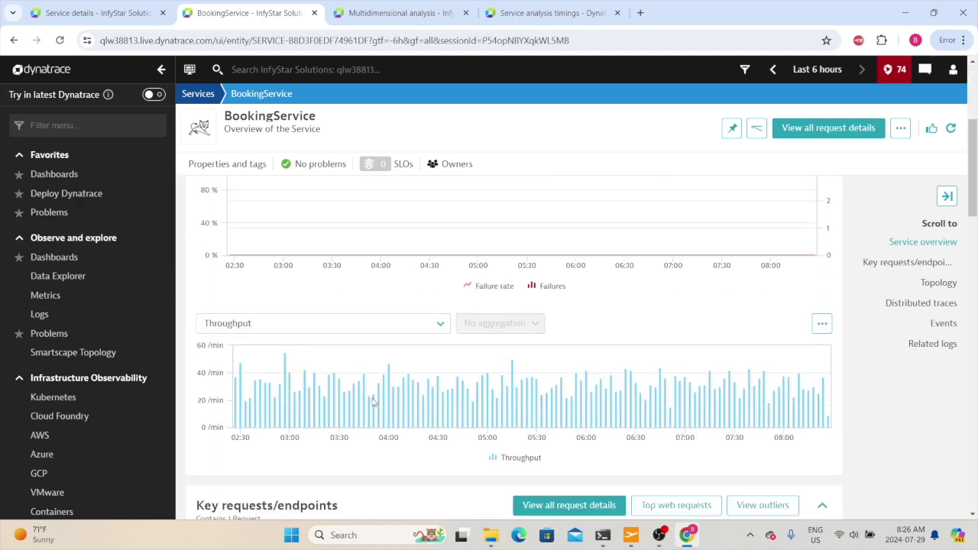
scroll(380, 367, "down", 2)
scroll(380, 367, "up", 1)
scroll(321, 362, "down", 2)
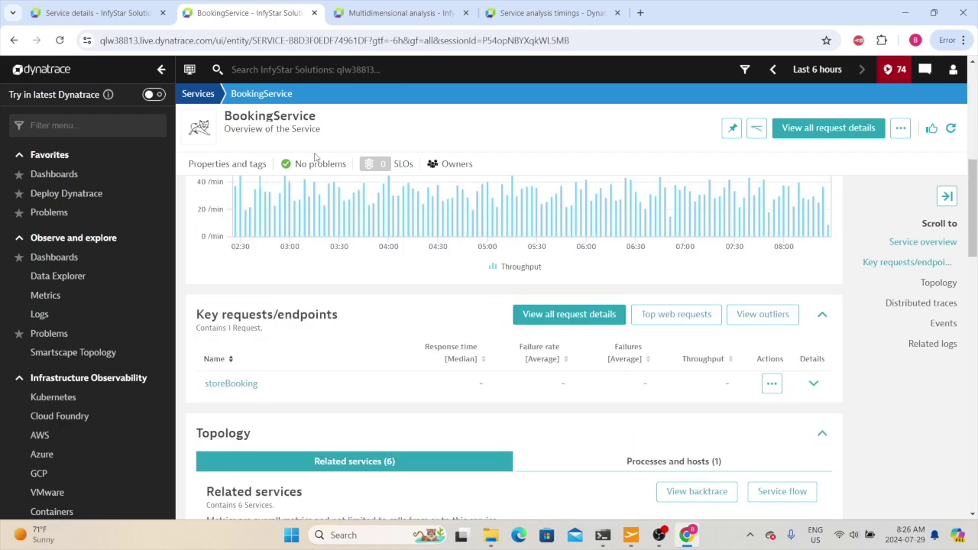
Review the related services and their relations in BookingService's topology, then expand and collapse the CreditCardValidation details.
scroll(187, 329, "down", 5)
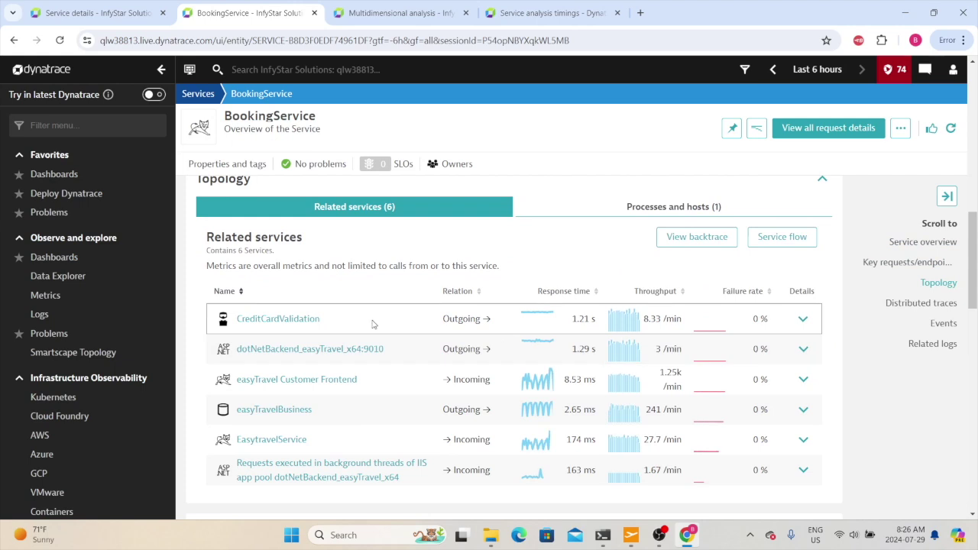
scroll(348, 275, "down", 1)
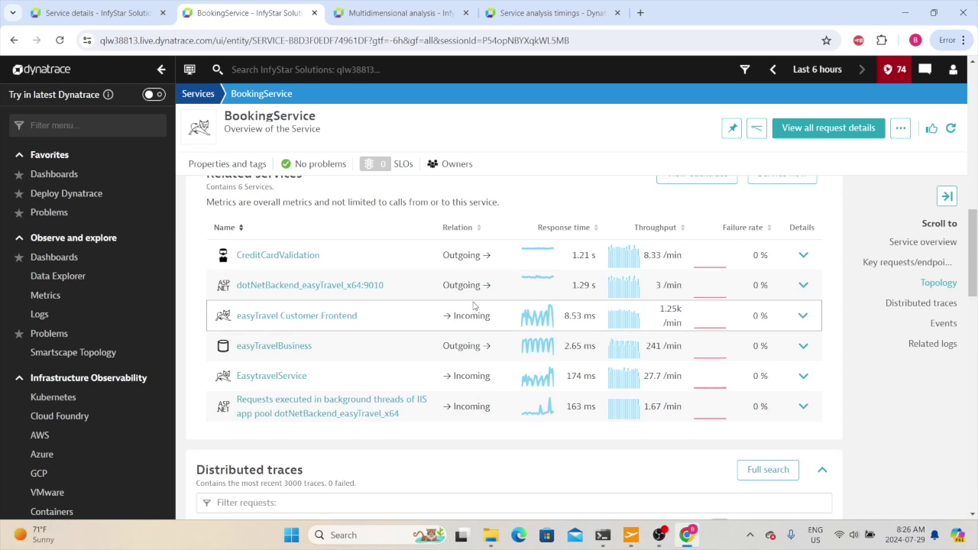
left_click_drag(493, 318, 442, 315)
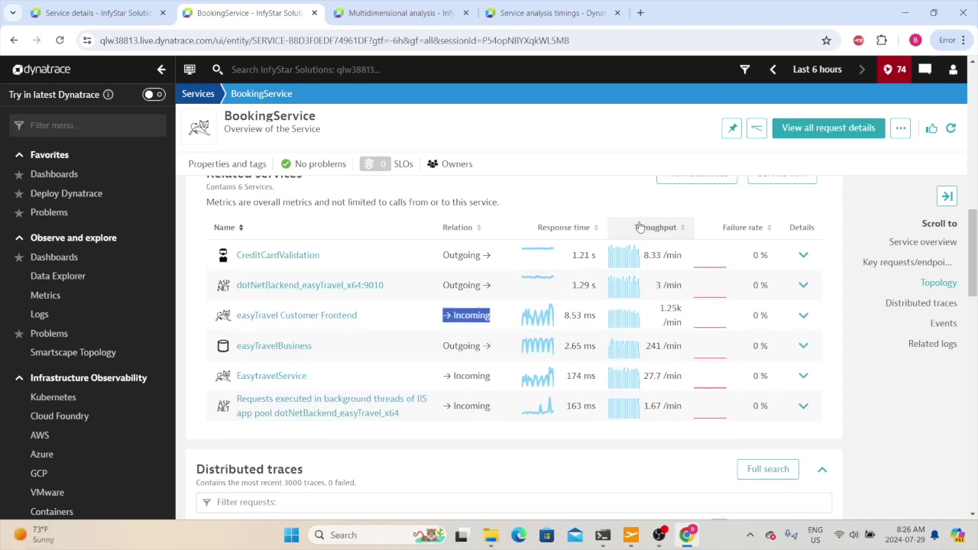
left_click(801, 255)
scroll(714, 262, "down", 3)
scroll(407, 254, "down", 2)
scroll(410, 255, "up", 6)
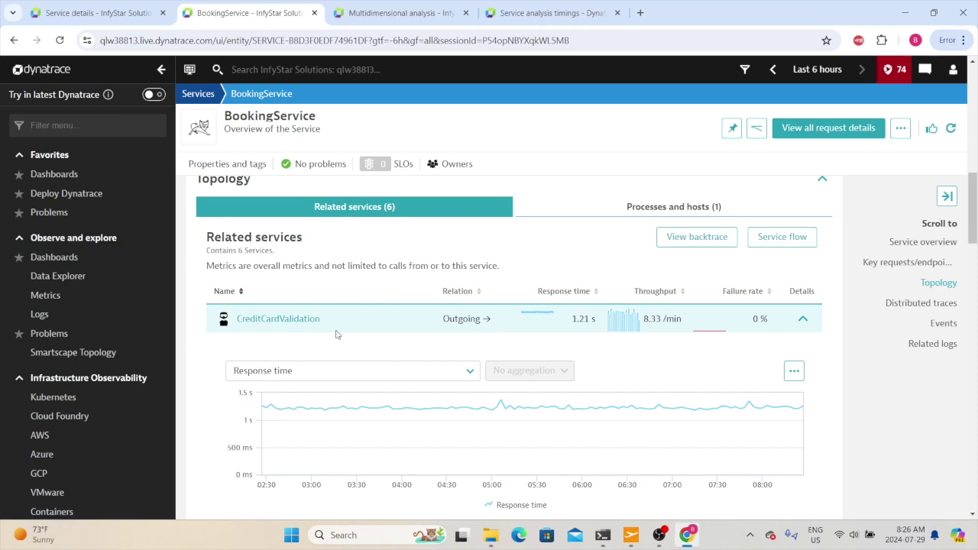
left_click(802, 316)
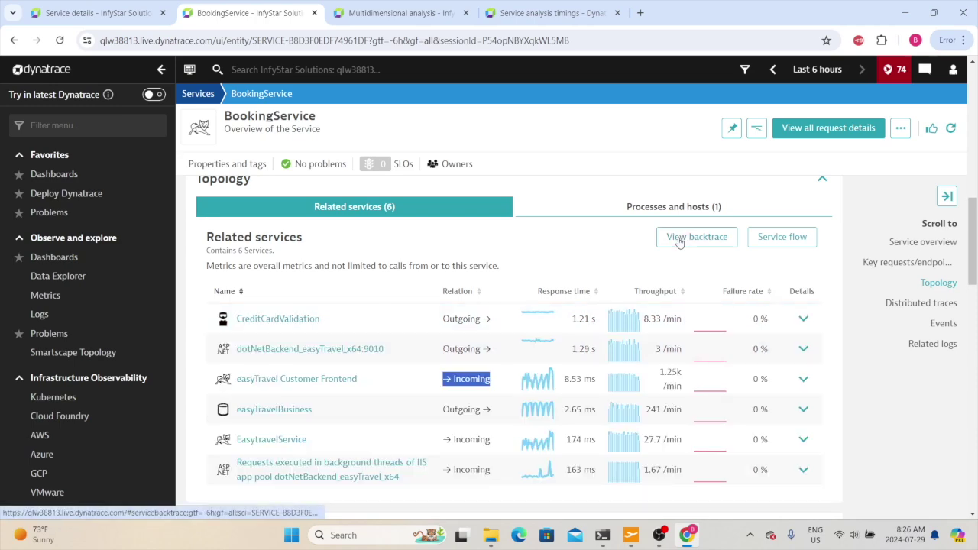
Examine BookingService's distributed traces, events and related logs sections, then return to the service overview.
scroll(781, 246, "down", 6)
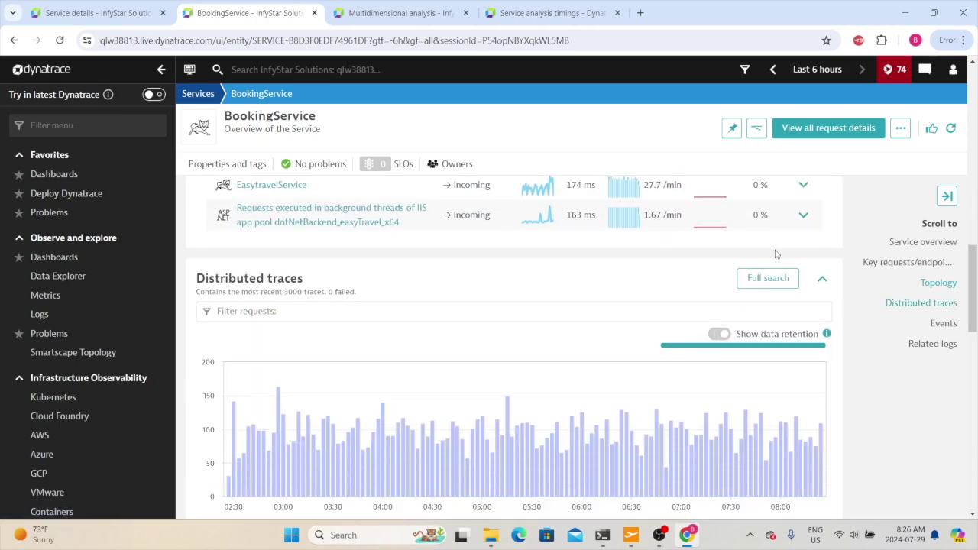
scroll(260, 221, "up", 3)
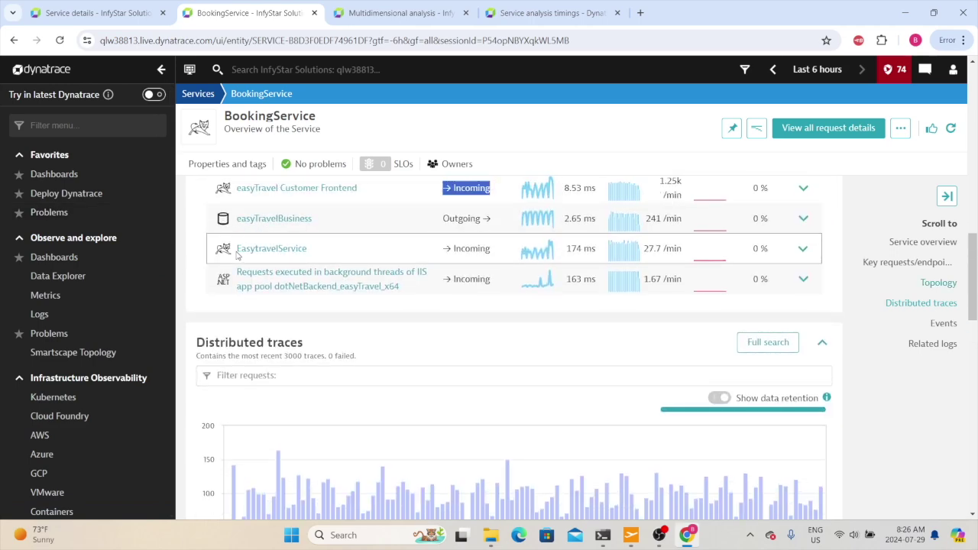
scroll(378, 350, "down", 5)
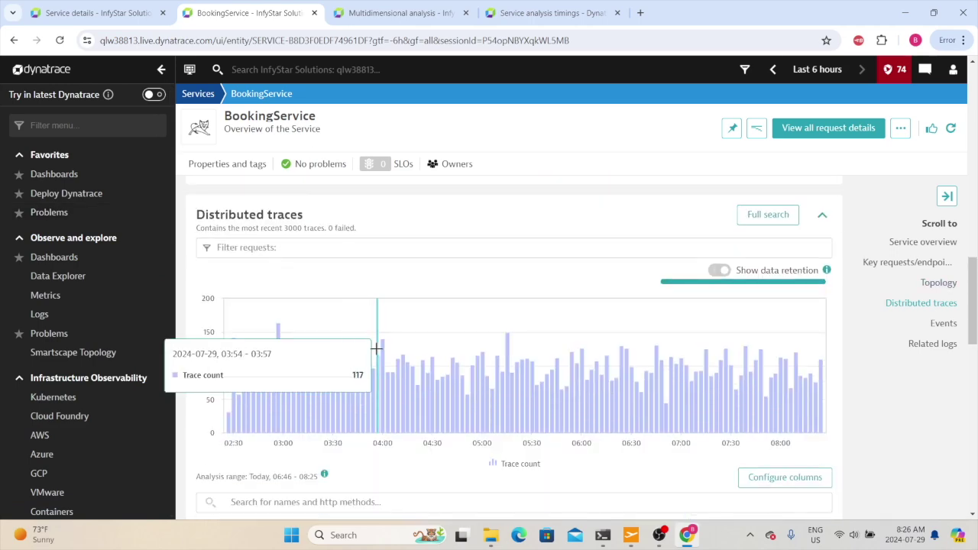
scroll(385, 351, "down", 10)
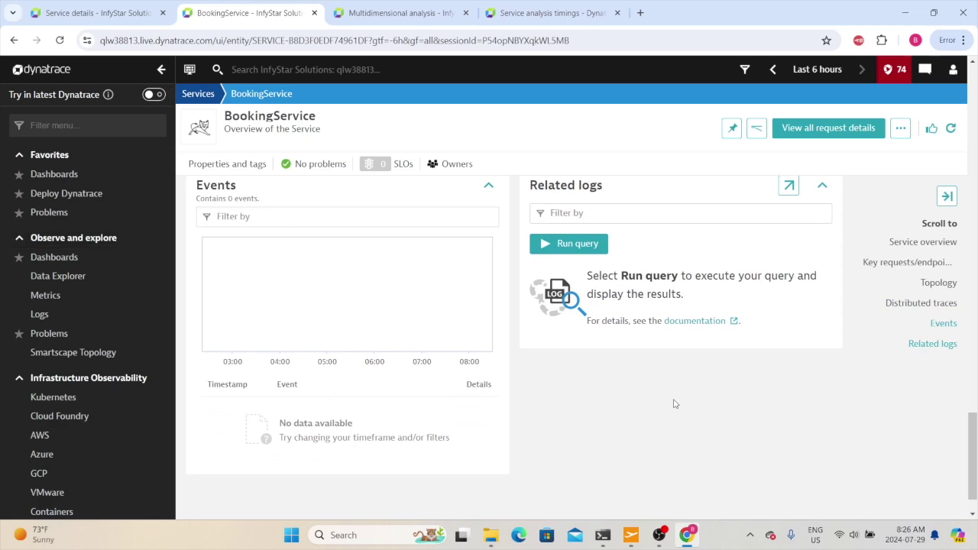
scroll(453, 386, "up", 1)
scroll(453, 386, "up", 20)
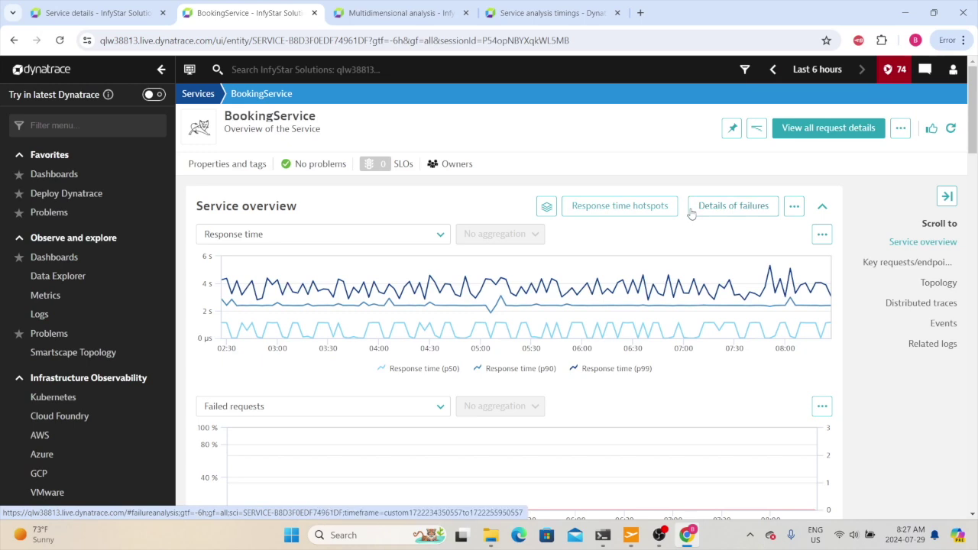
Switch BookingService back to the classic page and stop using the new page design as the default.
left_click(900, 127)
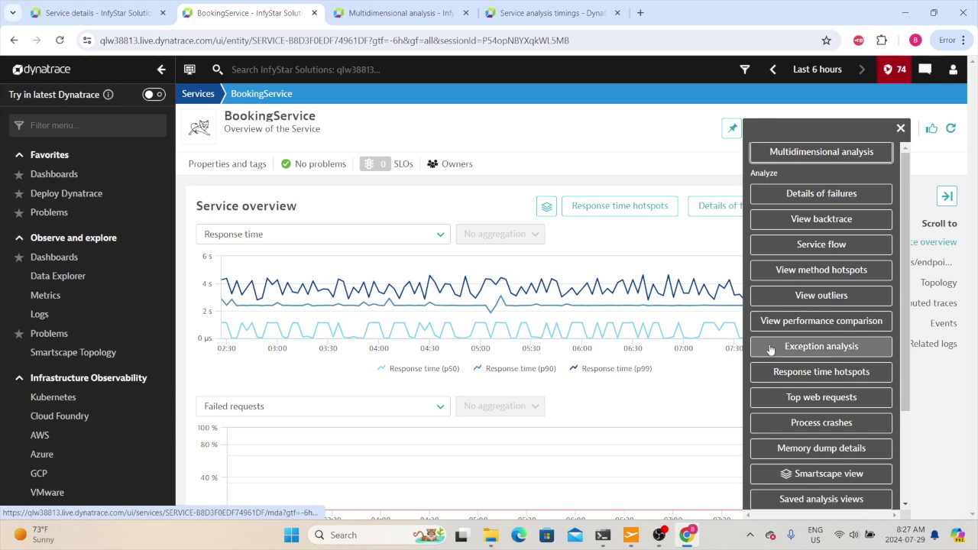
scroll(810, 398, "down", 3)
left_click(818, 464)
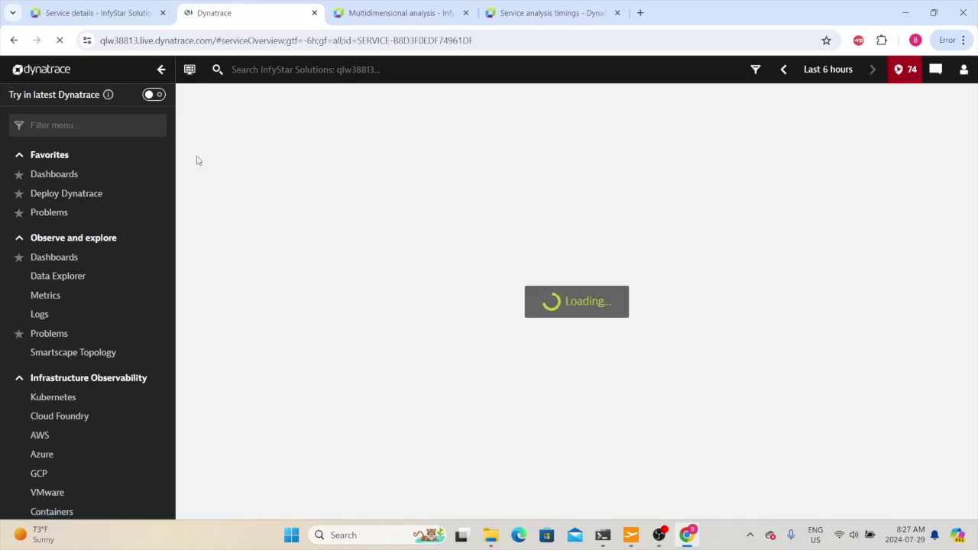
scroll(461, 456, "down", 3)
scroll(448, 415, "up", 3)
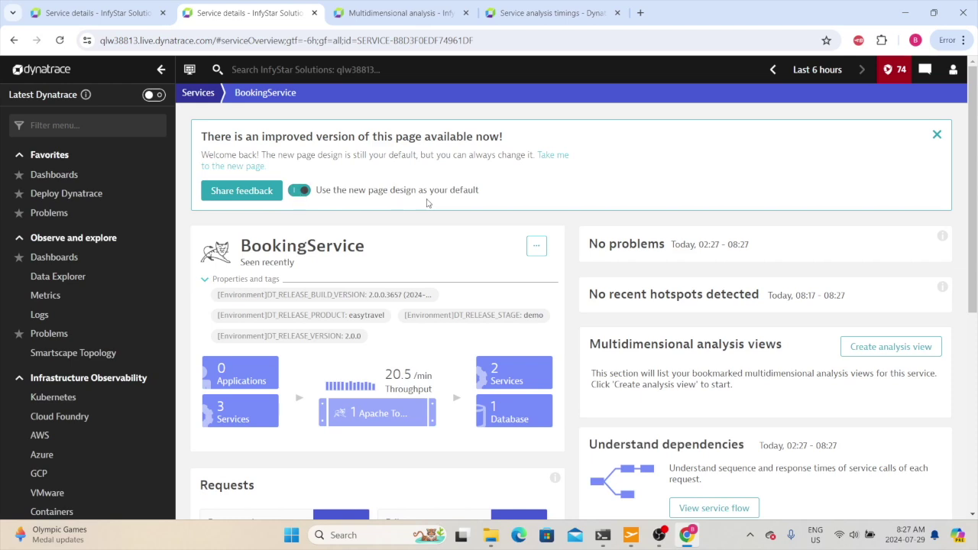
left_click(300, 192)
Open the Hosts page and look through the application observability, security, digital experience and management entries of the navigation.
scroll(76, 279, "down", 2)
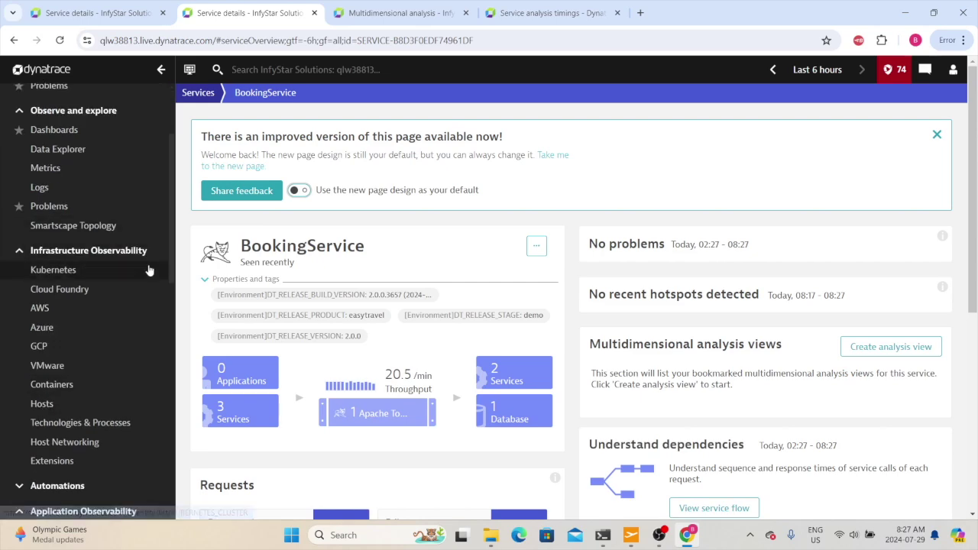
left_click(44, 404)
scroll(96, 366, "down", 3)
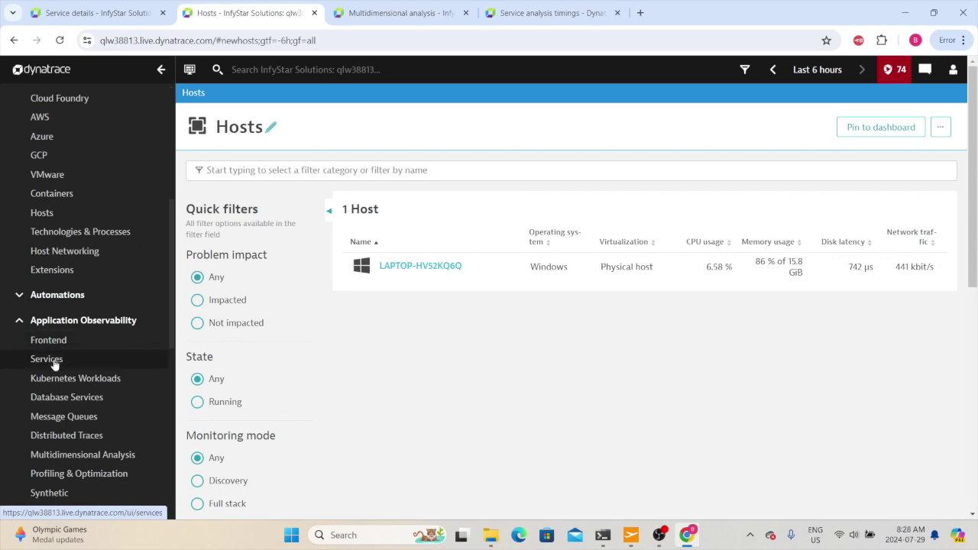
scroll(55, 363, "down", 3)
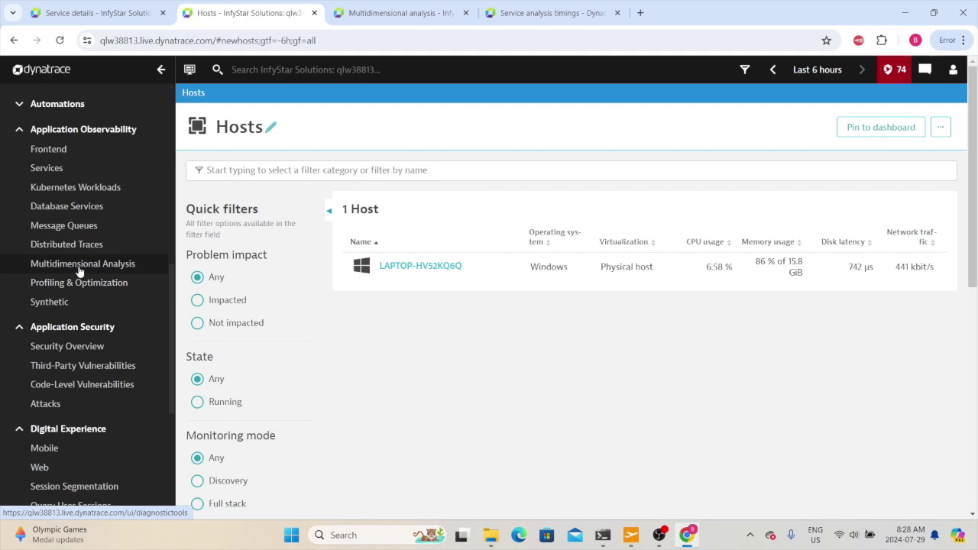
scroll(79, 272, "down", 3)
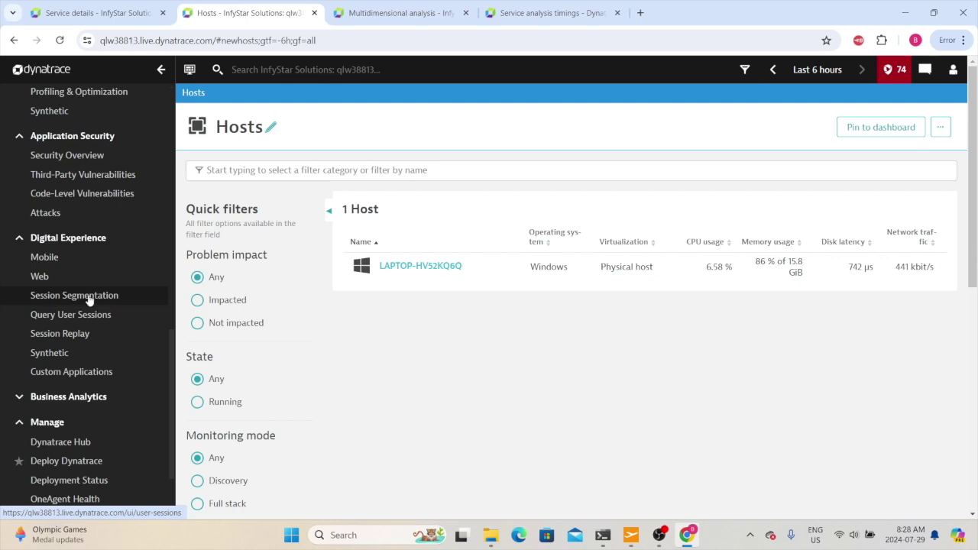
scroll(88, 301, "up", 5)
scroll(88, 302, "up", 3)
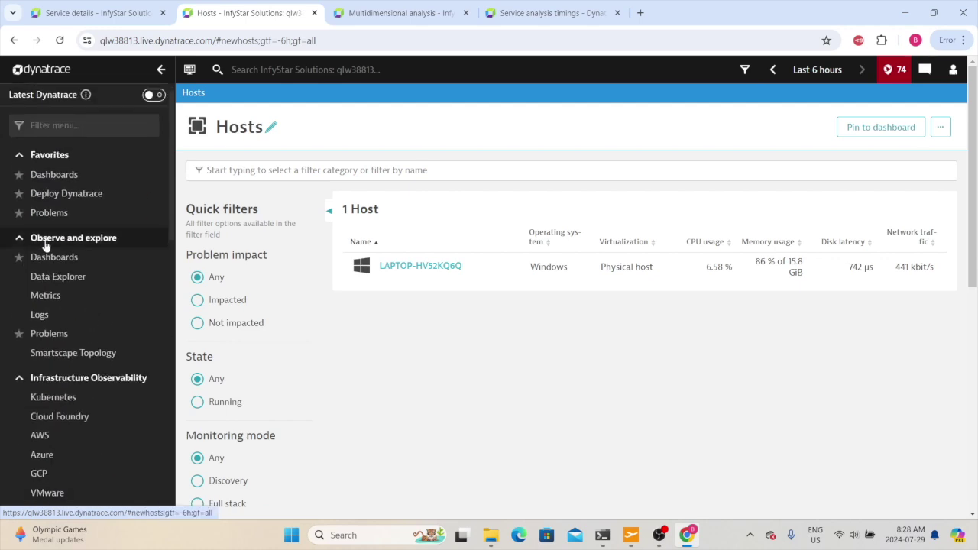